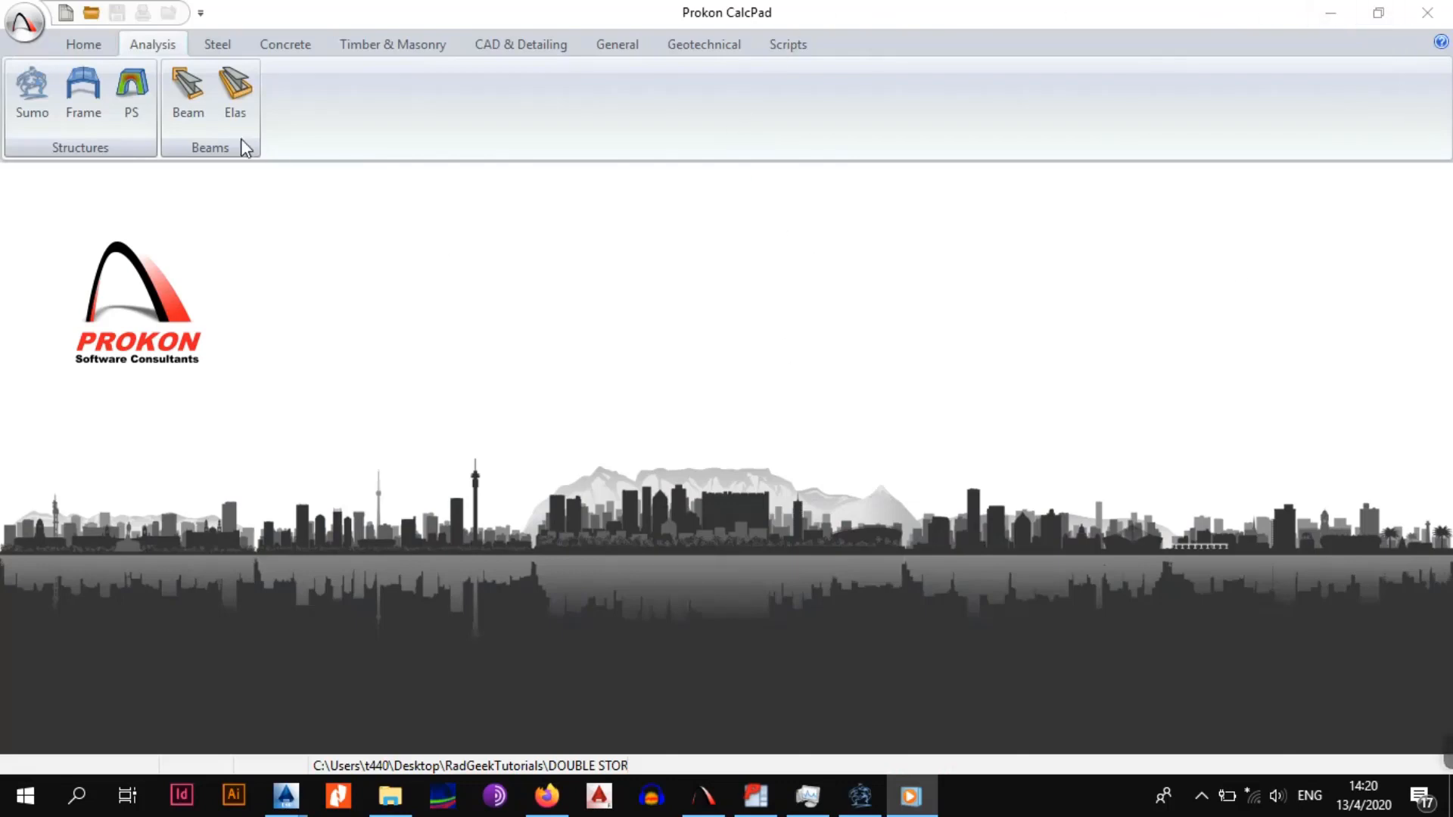
Switch from Prokon CalcPad to the Sumo structural analysis window
{"action": "left_click", "coordinate": [861, 797]}
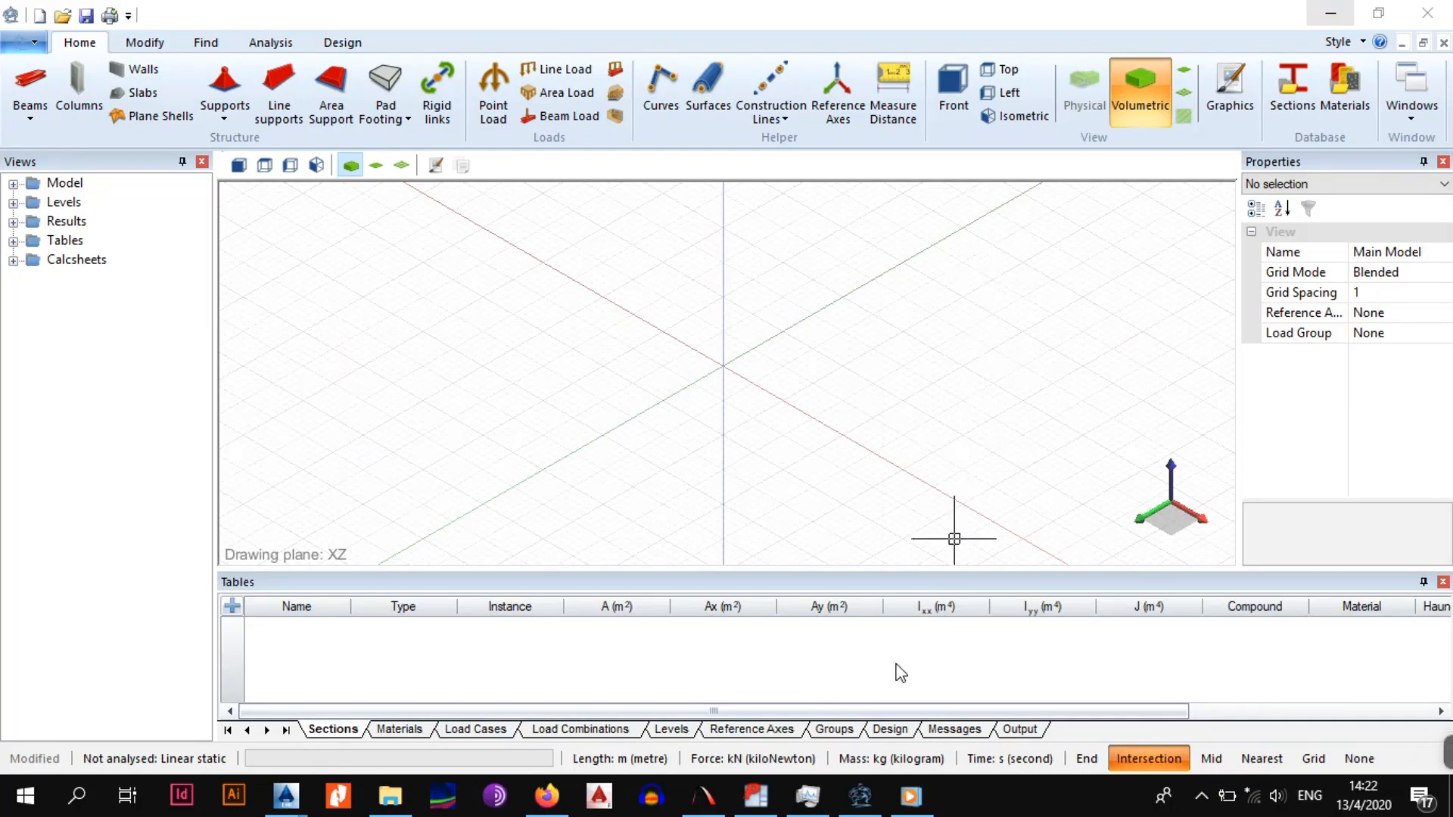
{"action": "left_click", "coordinate": [703, 795]}
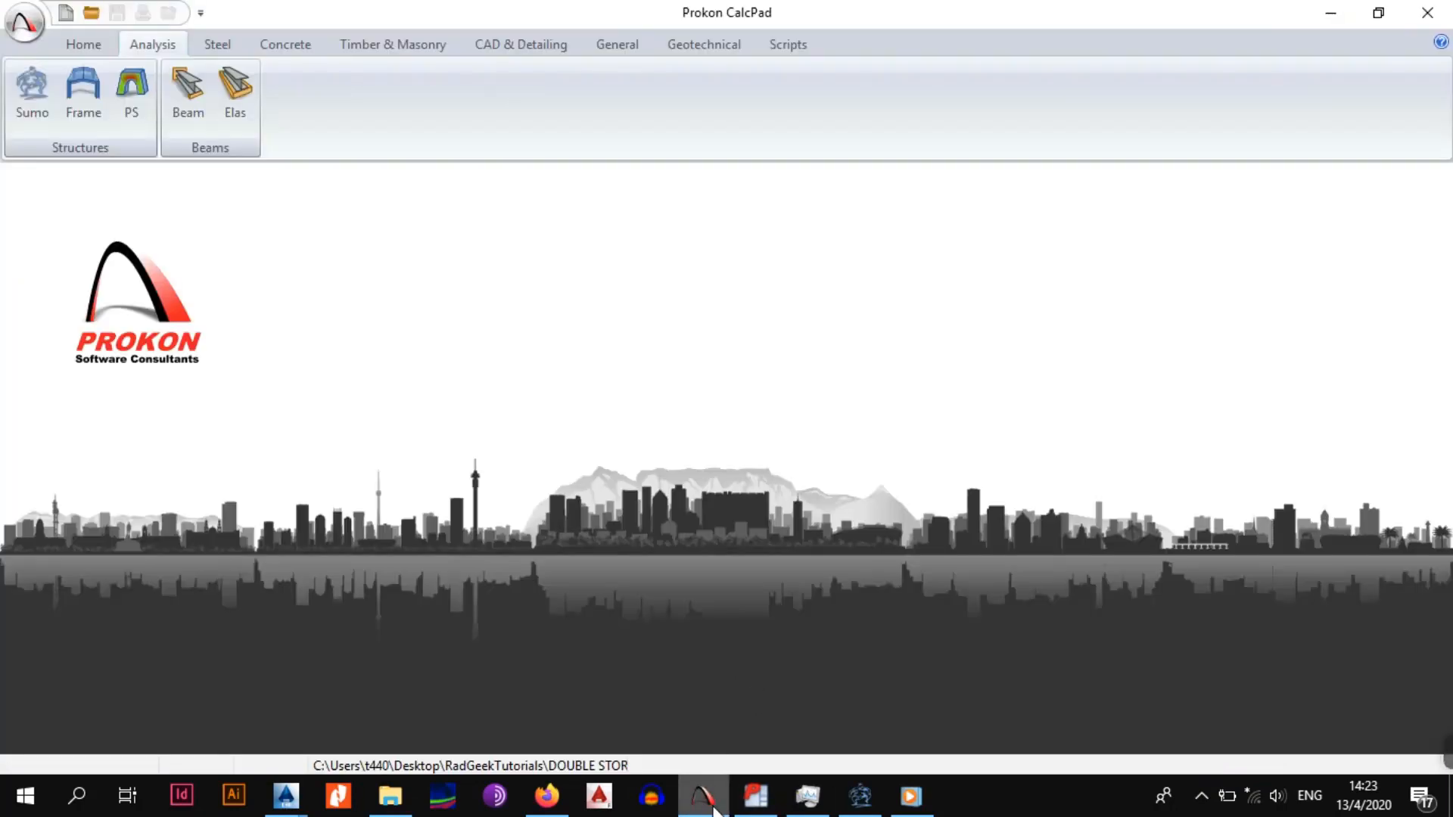
{"action": "left_click", "coordinate": [861, 795]}
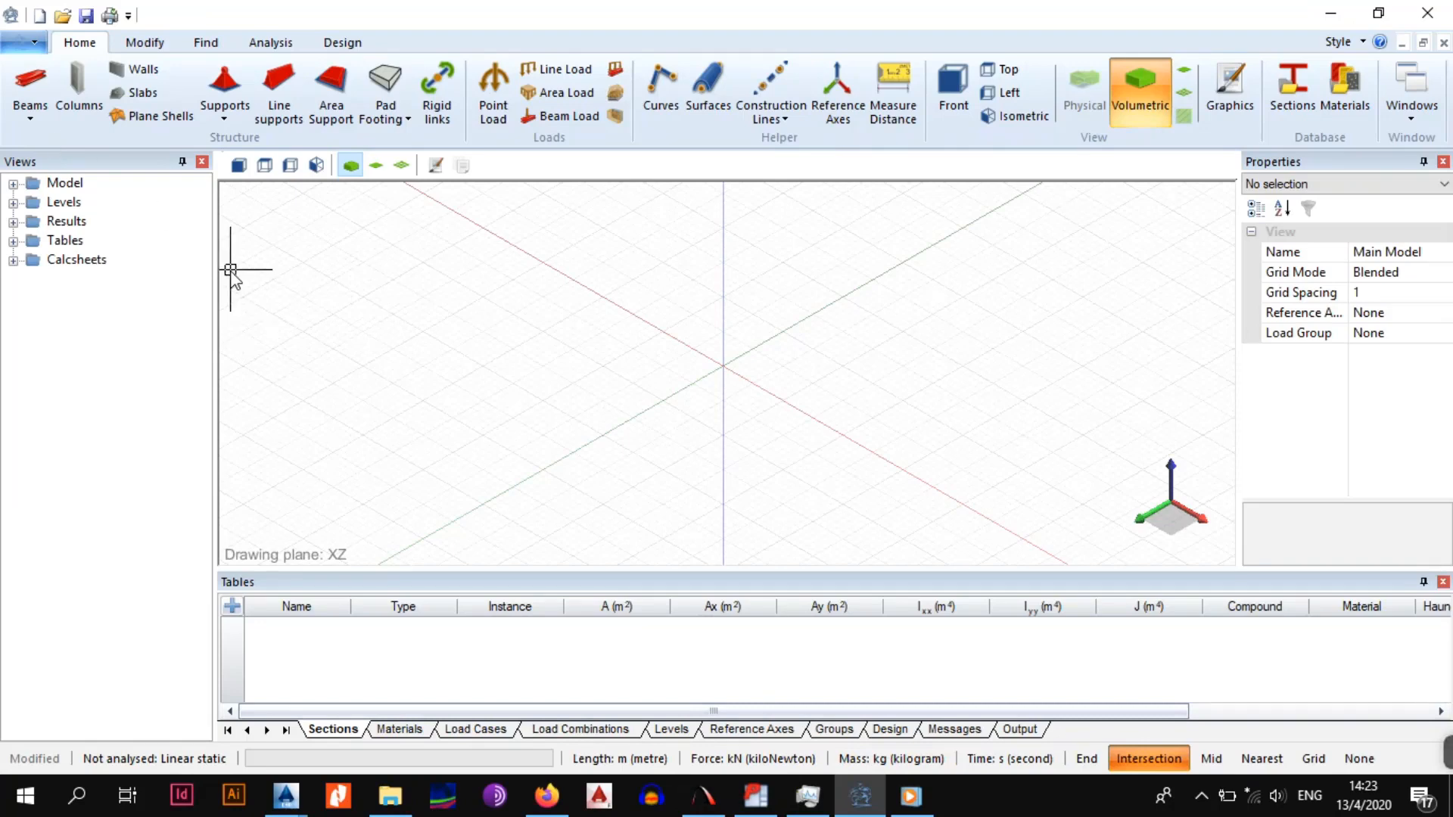
Create a new model named TUTORIAL SLAB 0NE in the SLABS folder and maximize its model view
{"action": "left_click", "coordinate": [31, 46]}
{"action": "left_click", "coordinate": [76, 84]}
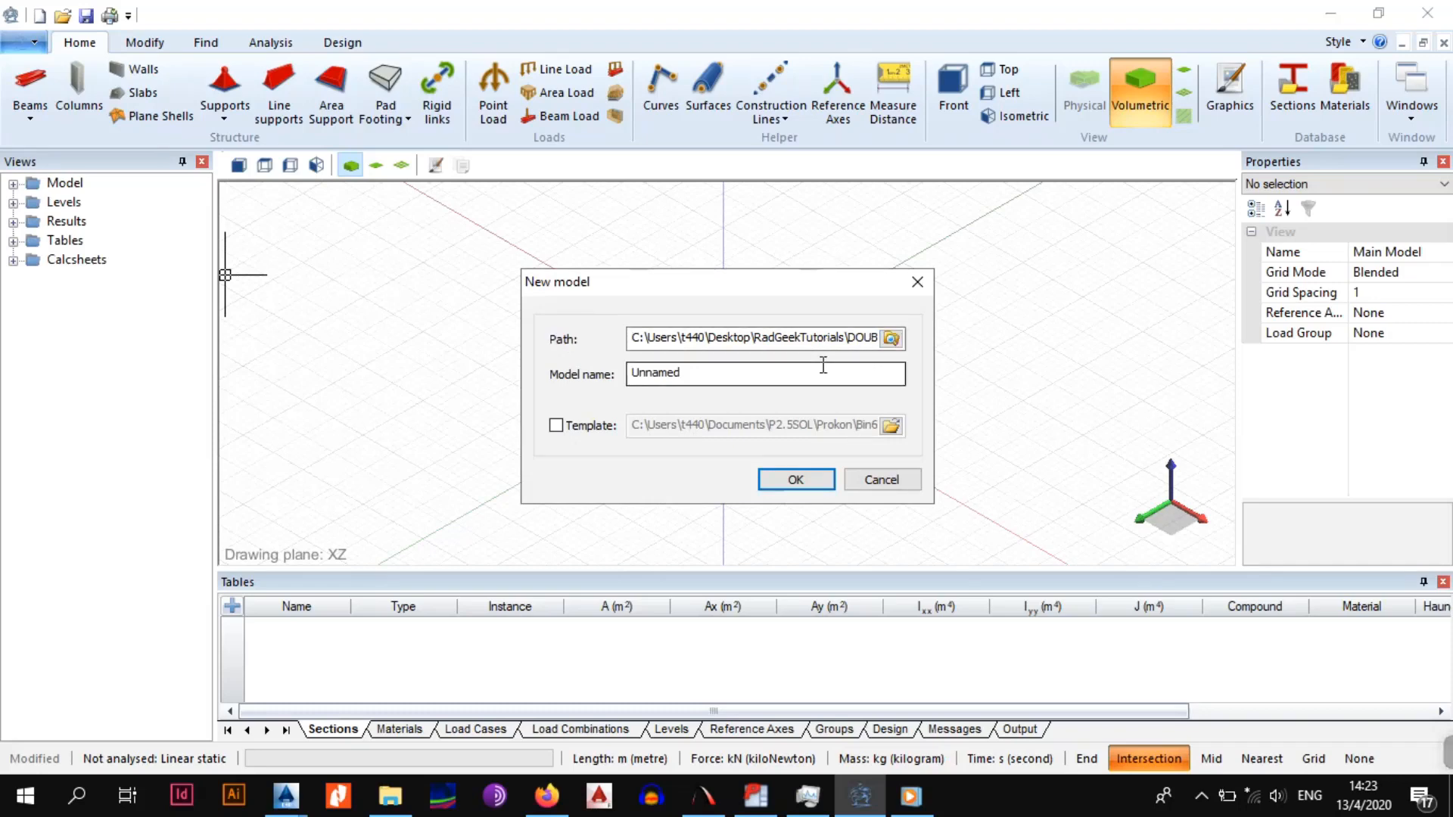
{"action": "left_click", "coordinate": [534, 340]}
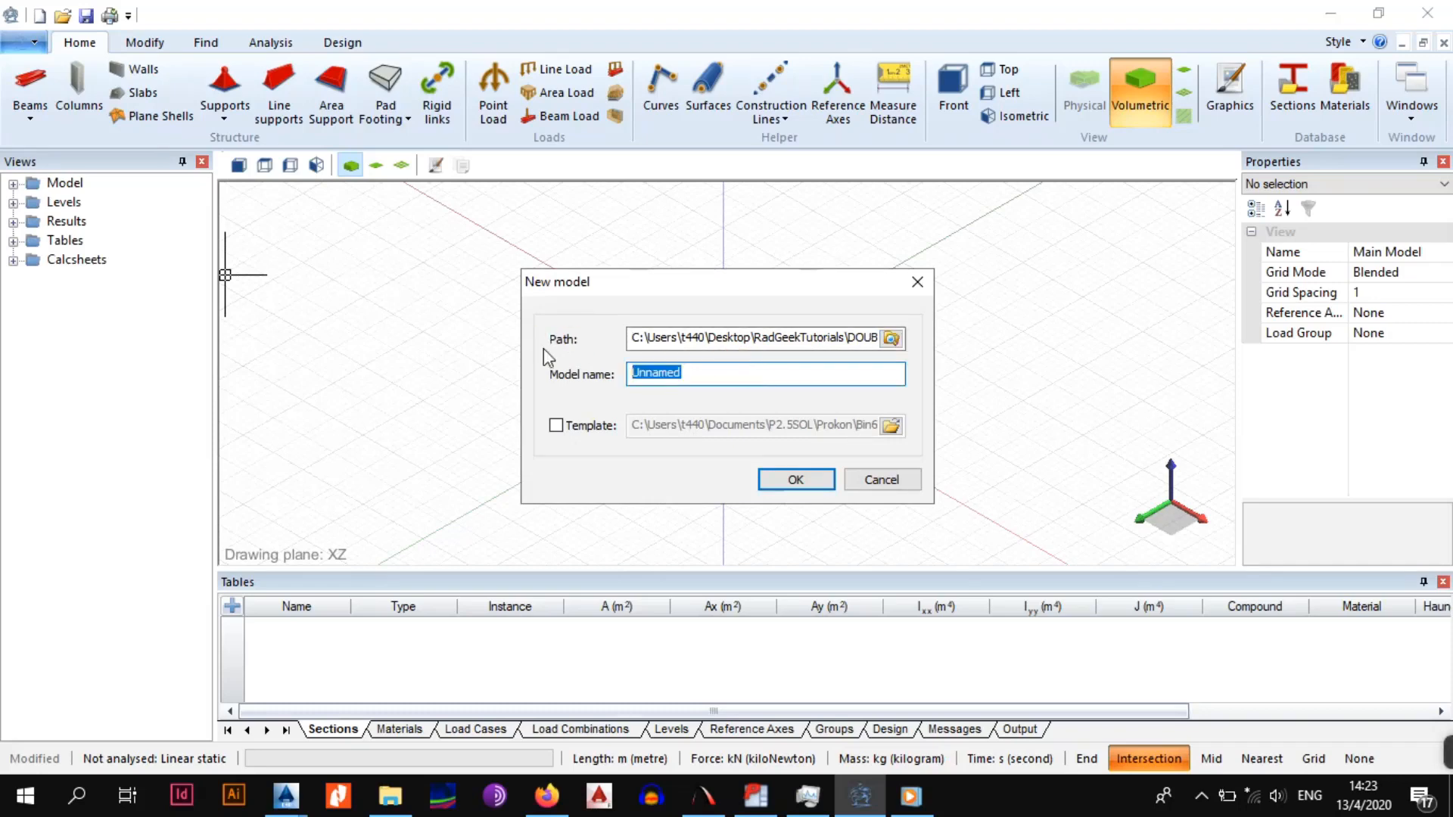
{"action": "type", "text": "TUTORIAL SLAB"}
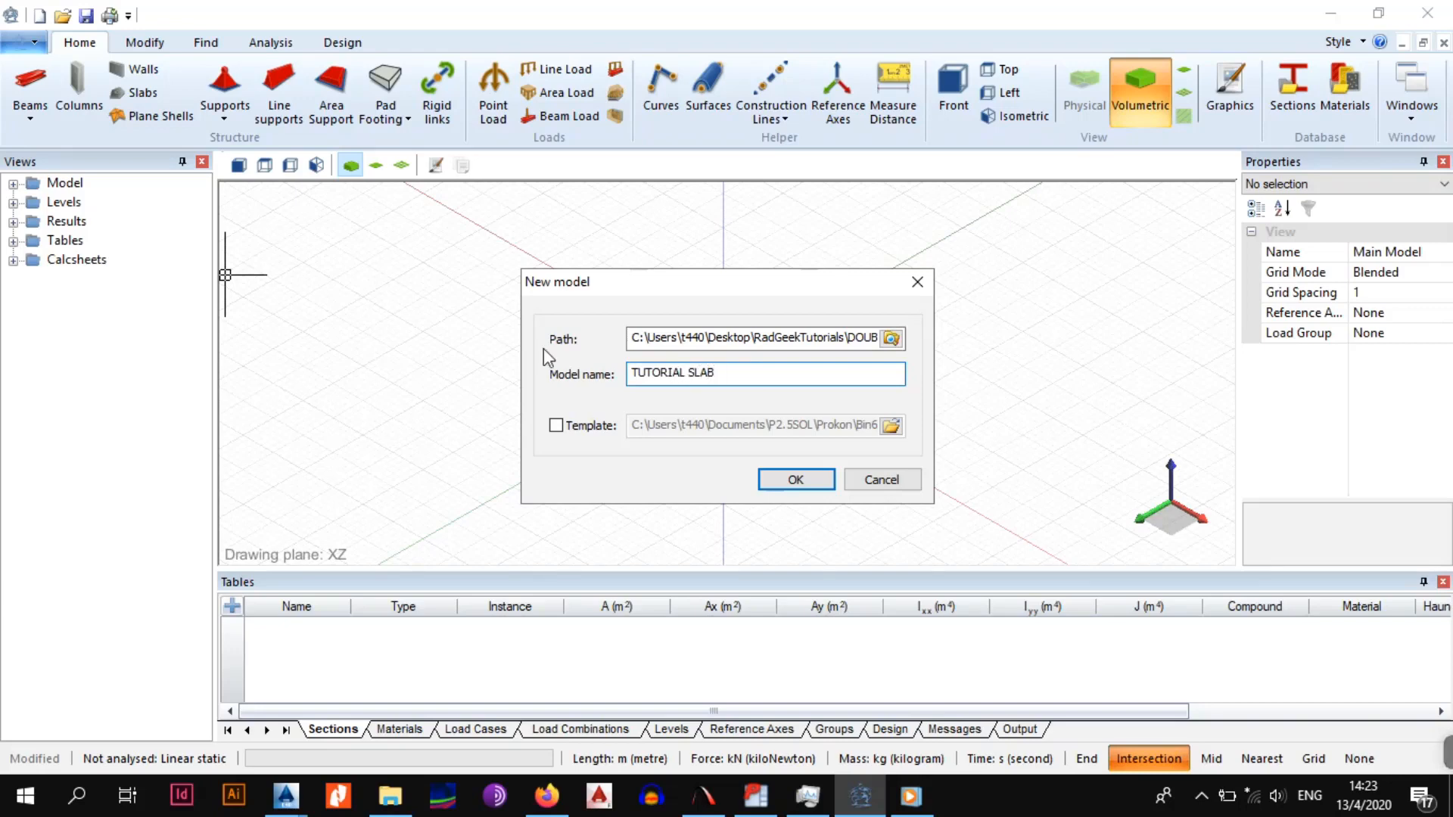
{"action": "type", "text": " ONE"}
{"action": "left_click", "coordinate": [885, 345]}
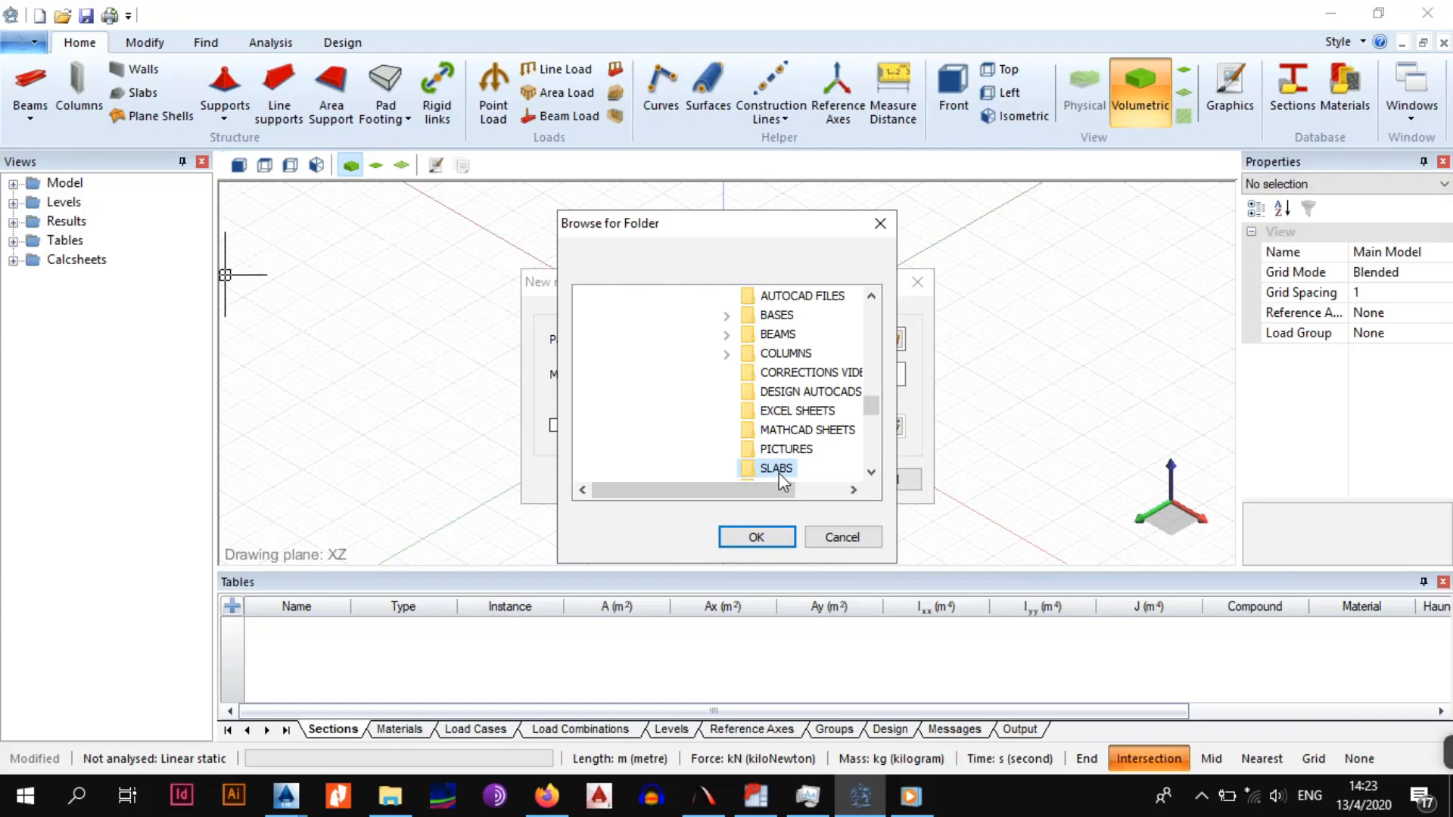
{"action": "left_click", "coordinate": [757, 536]}
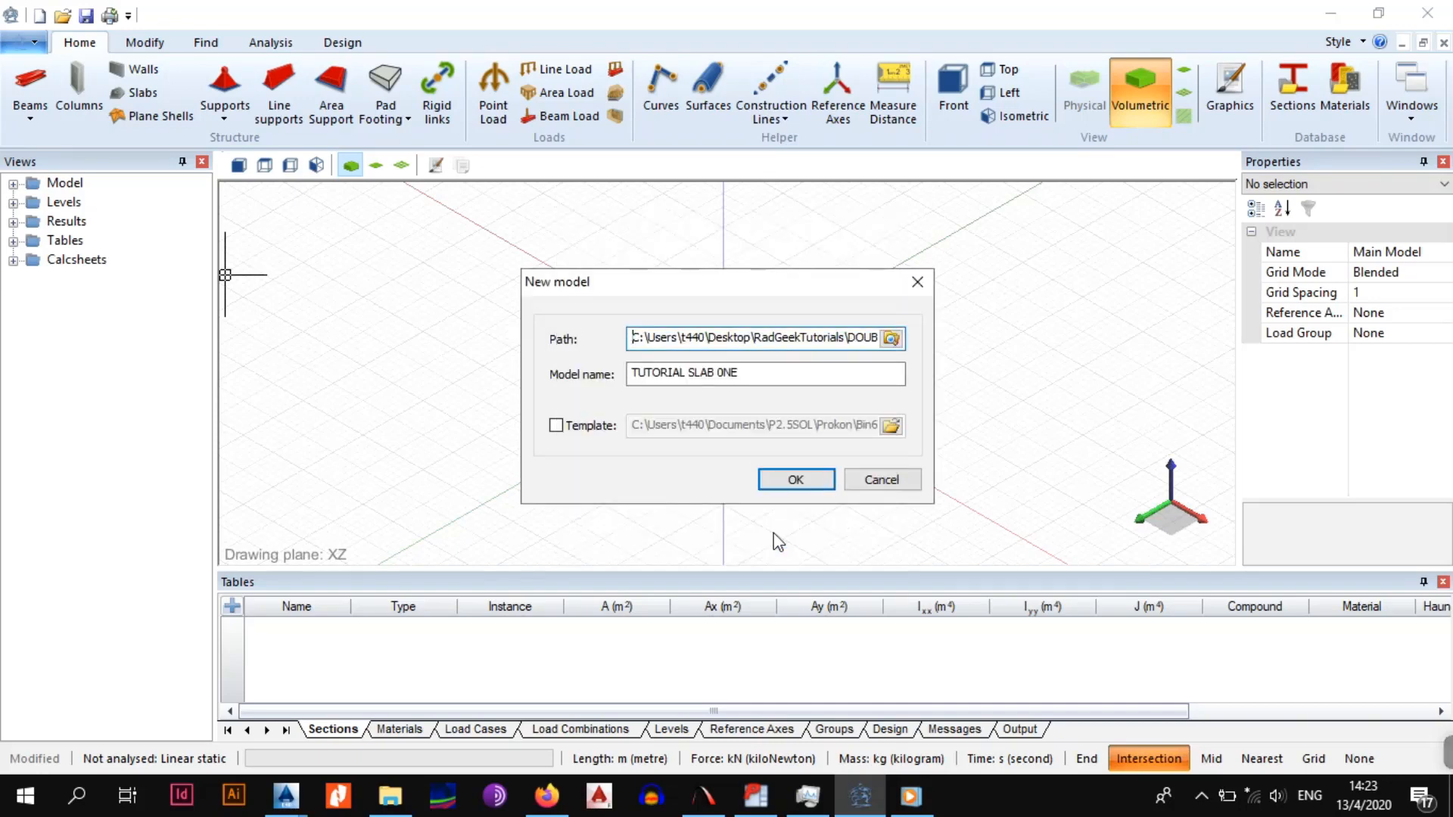
{"action": "left_click", "coordinate": [787, 480]}
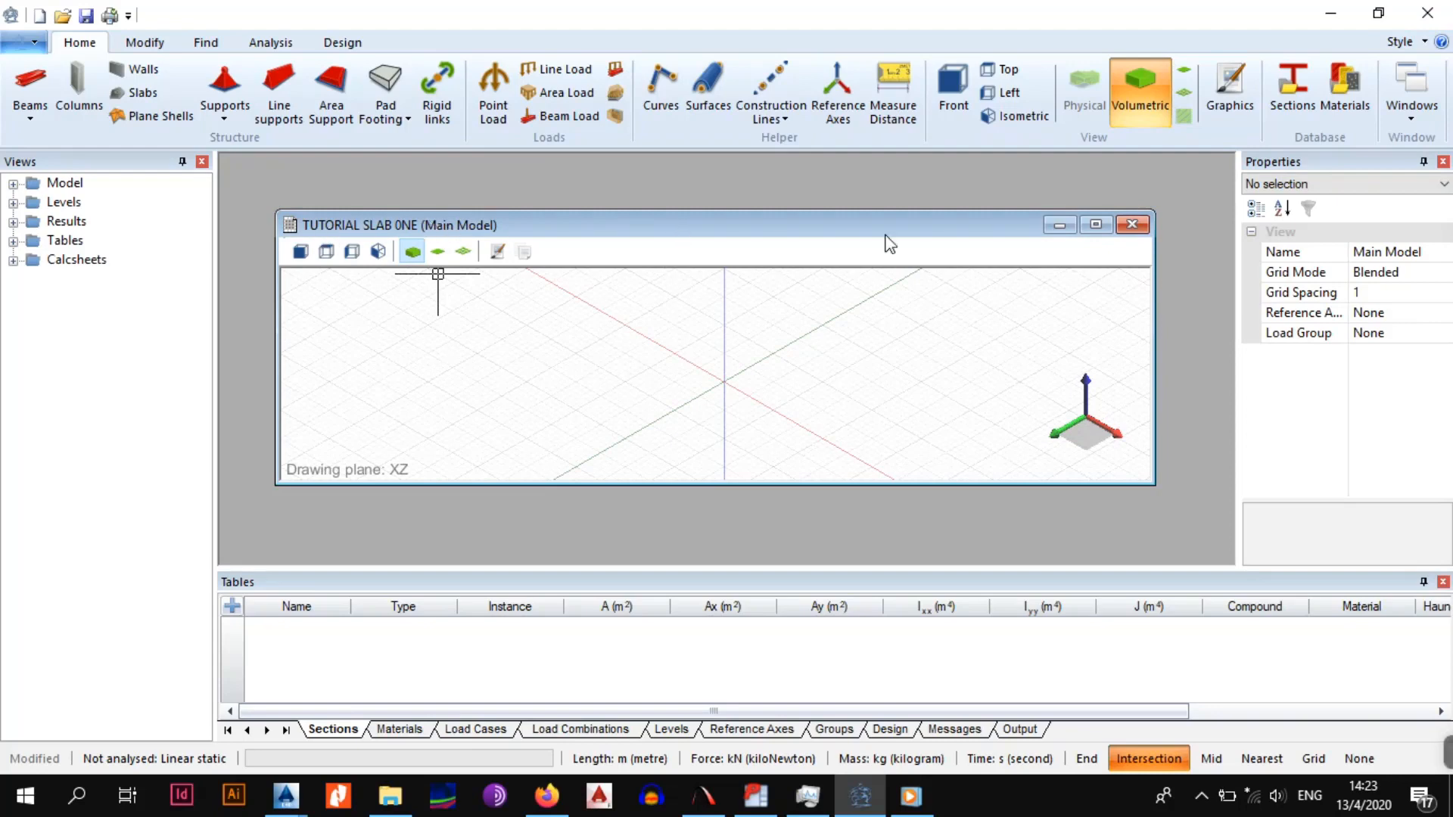
{"action": "left_click", "coordinate": [1096, 224]}
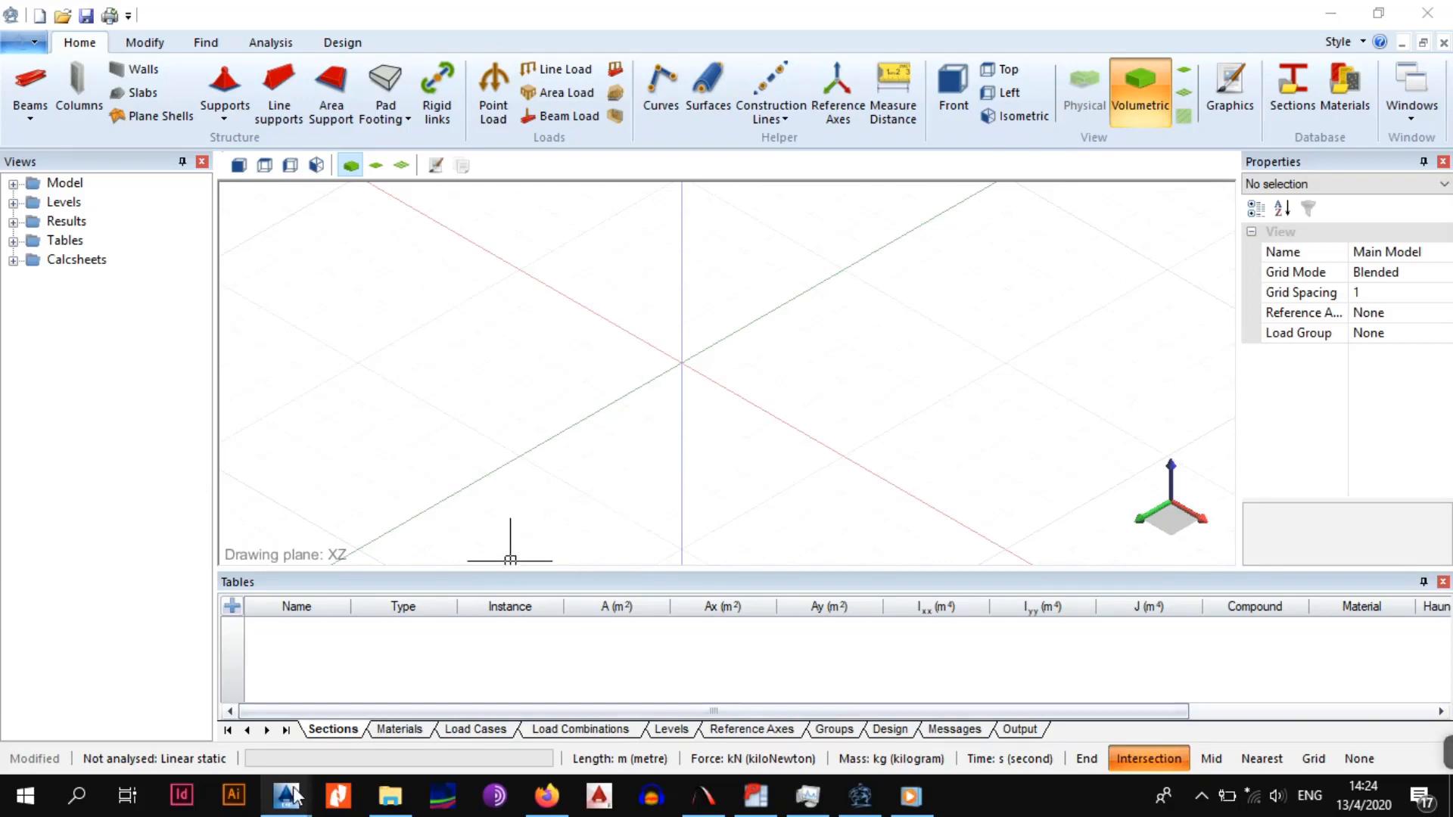
Switch to AutoCAD Civil 3D and examine the SLAB SHELL outline and its dimensions in the TUTORIAL LAYOUTS drawing
{"action": "mouse_move", "coordinate": [287, 795]}
{"action": "left_click", "coordinate": [206, 719]}
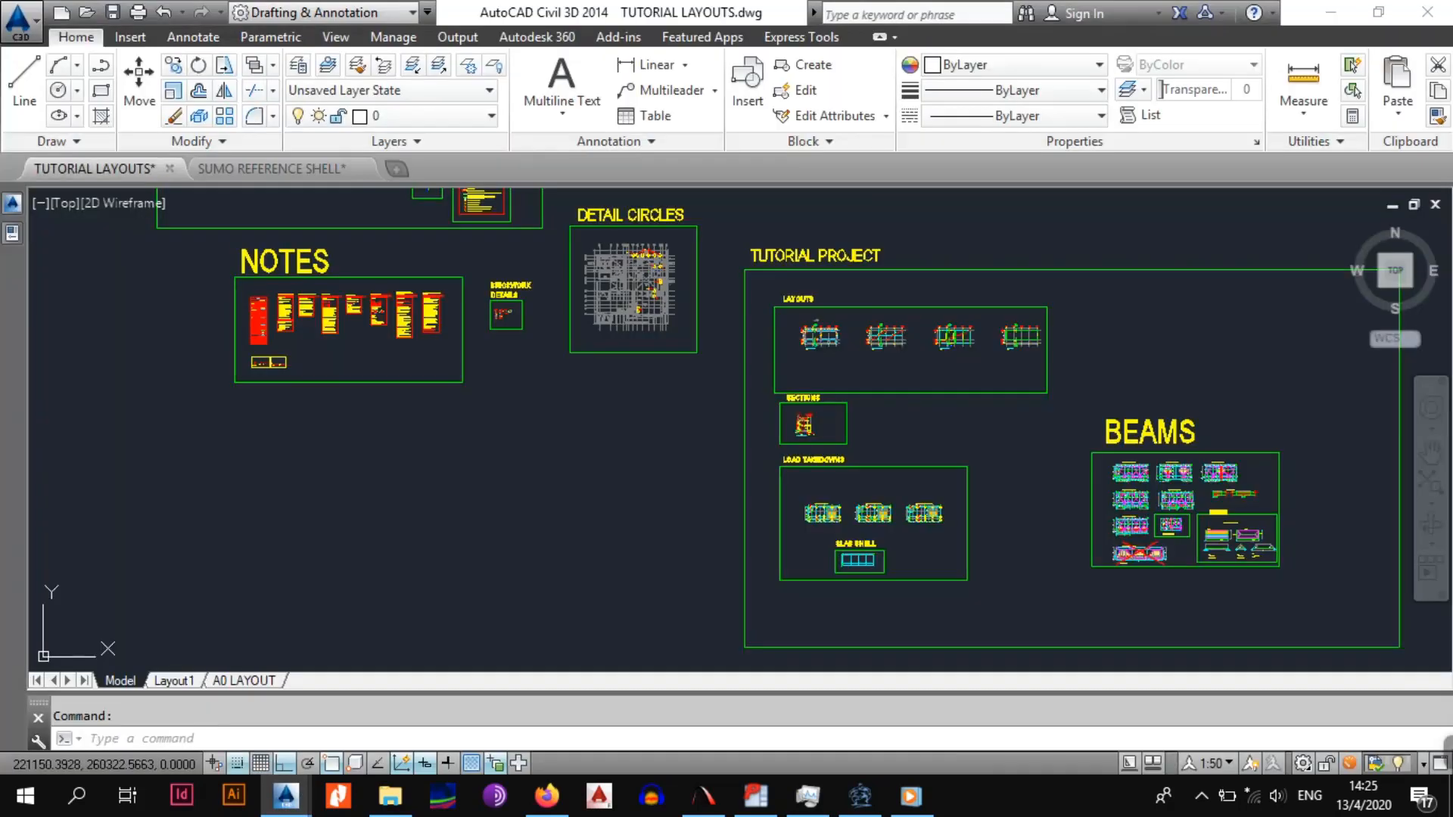
{"action": "scroll", "coordinate": [487, 413], "scroll_direction": "down", "scroll_amount": 2}
{"action": "scroll", "coordinate": [700, 521], "scroll_direction": "up", "scroll_amount": 3}
{"action": "scroll", "coordinate": [732, 509], "scroll_direction": "up", "scroll_amount": 8}
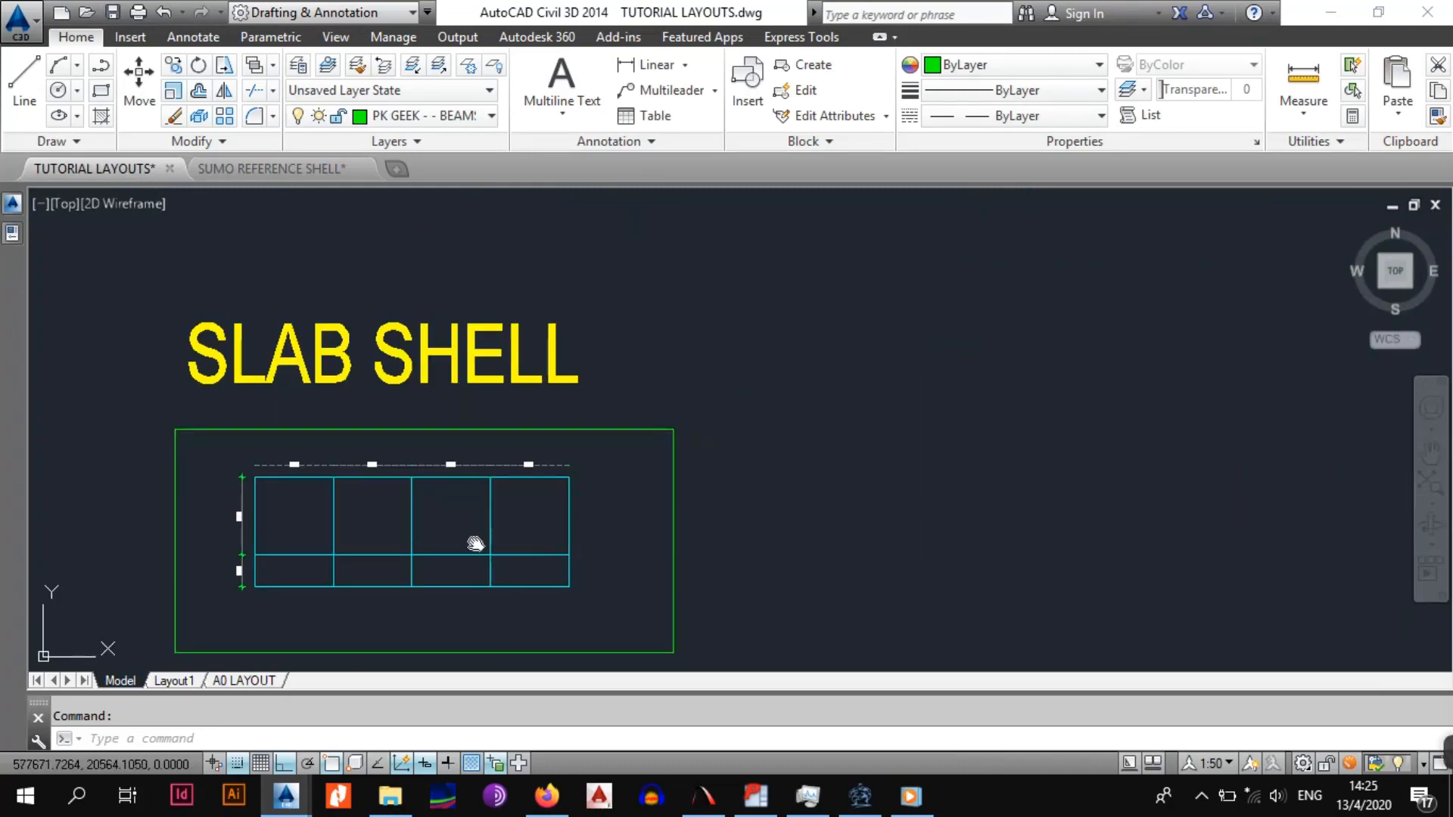
{"action": "middle_click_drag", "start_coordinate": [475, 545], "coordinate": [723, 508]}
{"action": "scroll", "coordinate": [611, 438], "scroll_direction": "up", "scroll_amount": 2}
{"action": "middle_click_drag", "start_coordinate": [631, 438], "coordinate": [640, 427]}
{"action": "scroll", "coordinate": [621, 446], "scroll_direction": "up", "scroll_amount": 4}
{"action": "scroll", "coordinate": [598, 431], "scroll_direction": "down", "scroll_amount": 2}
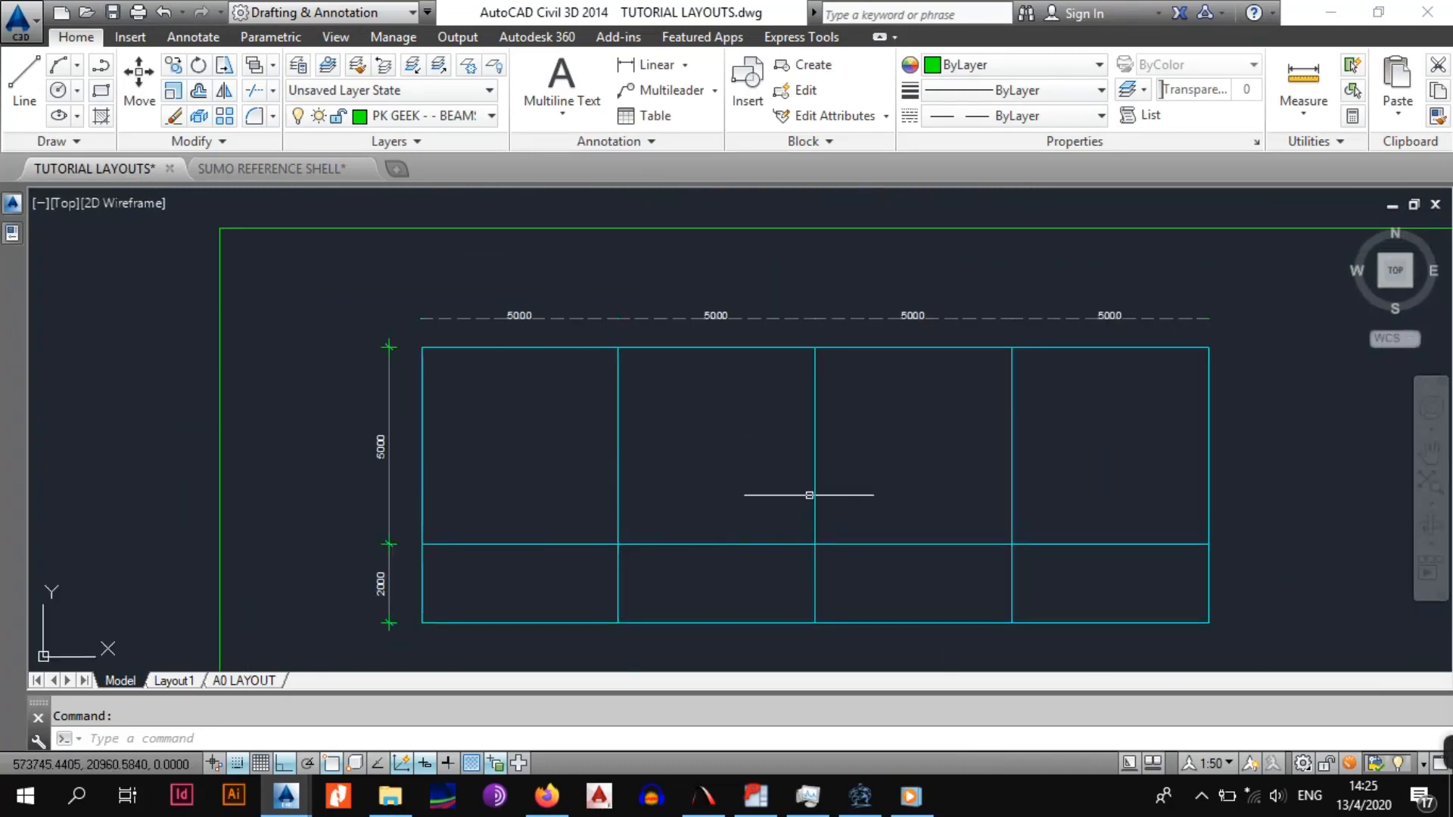
Examine the first floor layout's slab edges, beams and column gridlines as the source of the slab shell
{"action": "scroll", "coordinate": [804, 508], "scroll_direction": "down", "scroll_amount": 8}
{"action": "scroll", "coordinate": [847, 343], "scroll_direction": "up", "scroll_amount": 4}
{"action": "scroll", "coordinate": [848, 343], "scroll_direction": "down", "scroll_amount": 6}
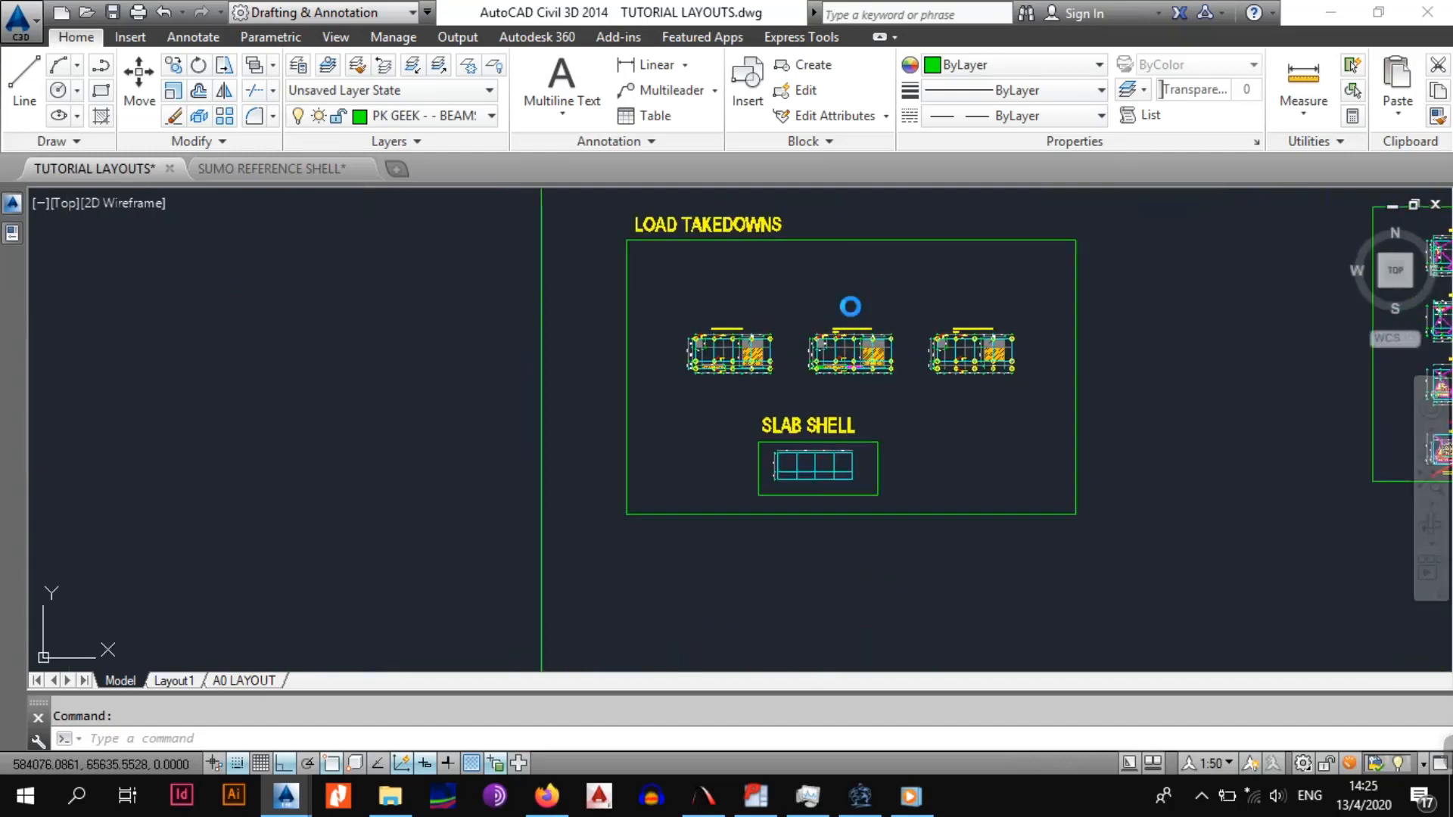
{"action": "middle_click_drag", "start_coordinate": [853, 308], "coordinate": [817, 438]}
{"action": "mouse_move", "coordinate": [825, 278]}
{"action": "middle_mouse_down"}
{"action": "mouse_move", "coordinate": [786, 470]}
{"action": "mouse_move", "coordinate": [792, 444]}
{"action": "middle_mouse_up"}
{"action": "scroll", "coordinate": [793, 439], "scroll_direction": "up", "scroll_amount": 6}
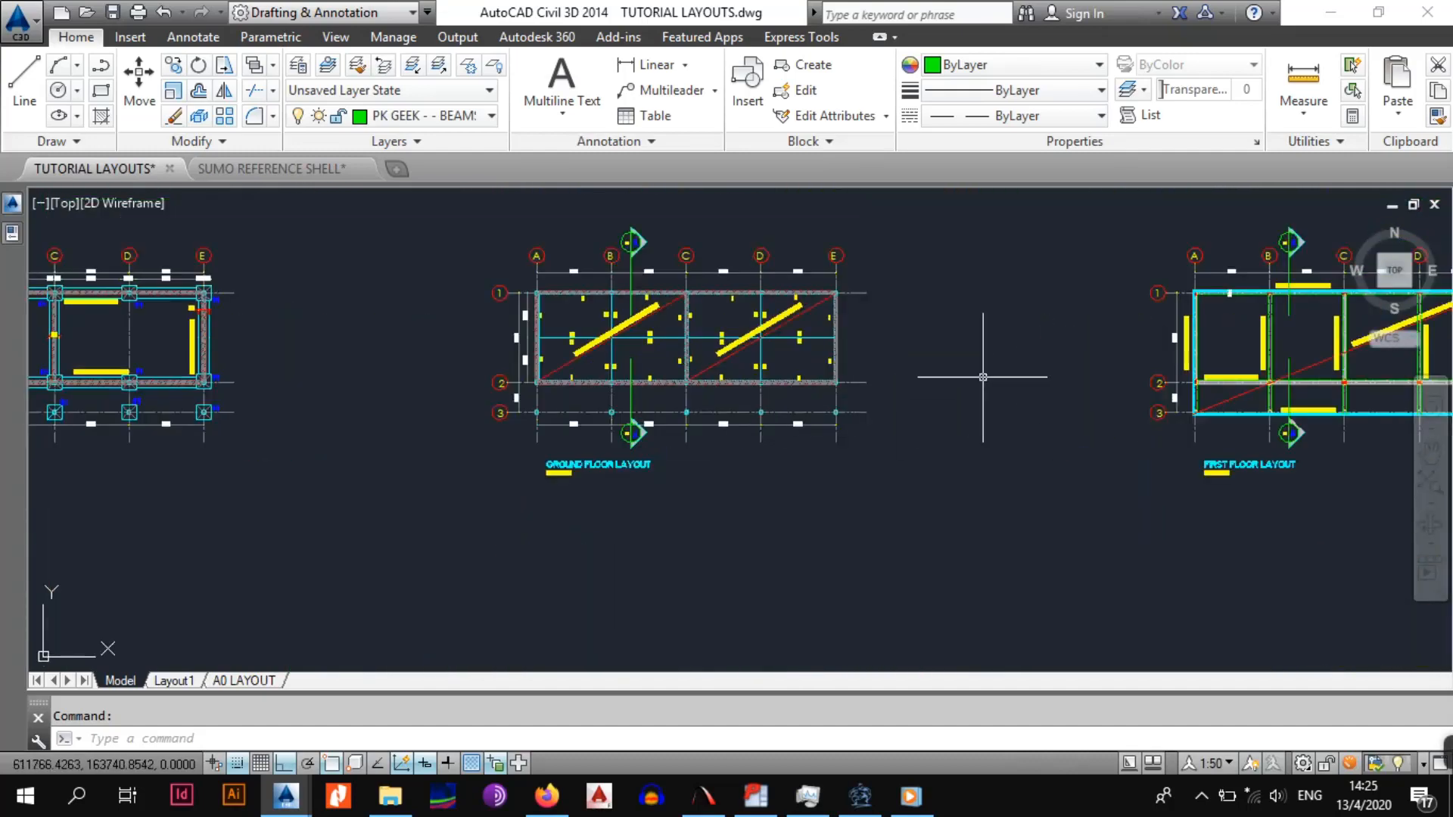
{"action": "middle_click_drag", "start_coordinate": [1249, 380], "coordinate": [851, 462]}
{"action": "scroll", "coordinate": [853, 463], "scroll_direction": "up", "scroll_amount": 4}
{"action": "middle_click_drag", "start_coordinate": [955, 490], "coordinate": [800, 468]}
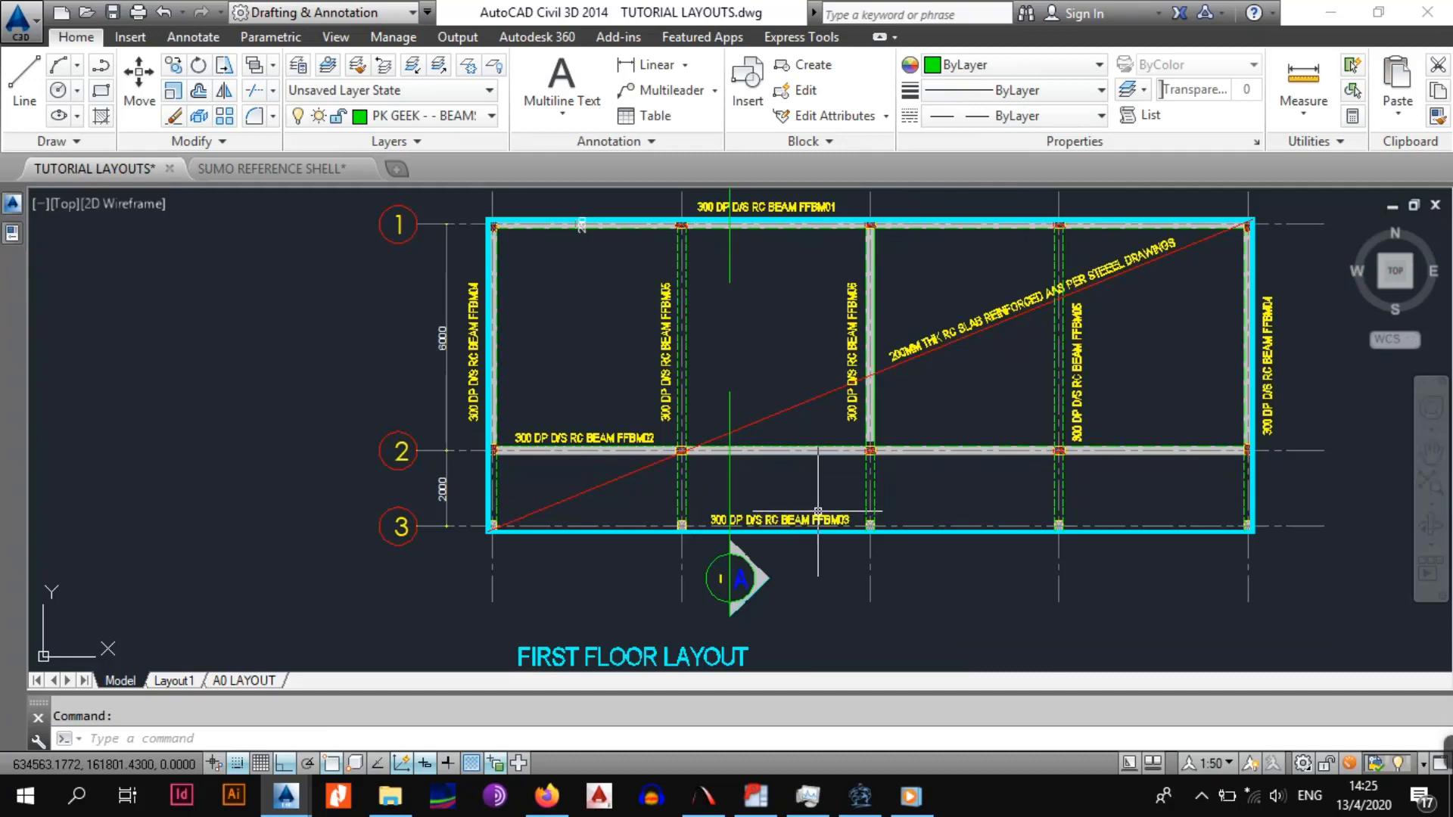
{"action": "scroll", "coordinate": [485, 532], "scroll_direction": "up", "scroll_amount": 4}
{"action": "scroll", "coordinate": [485, 532], "scroll_direction": "up", "scroll_amount": 2}
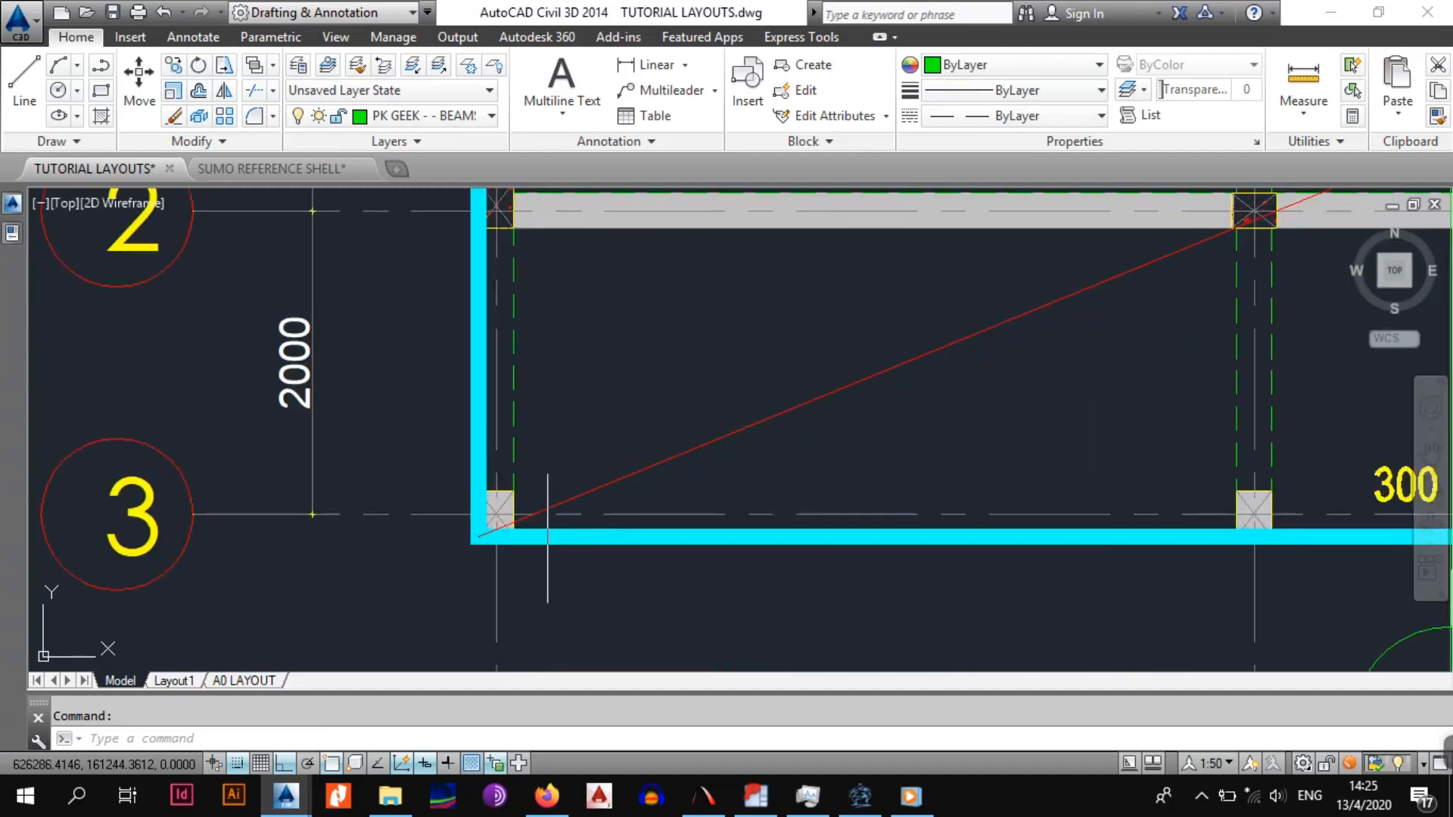
{"action": "scroll", "coordinate": [553, 537], "scroll_direction": "down", "scroll_amount": 4}
{"action": "middle_click_drag", "start_coordinate": [850, 513], "coordinate": [549, 588]}
{"action": "scroll", "coordinate": [747, 528], "scroll_direction": "down", "scroll_amount": 4}
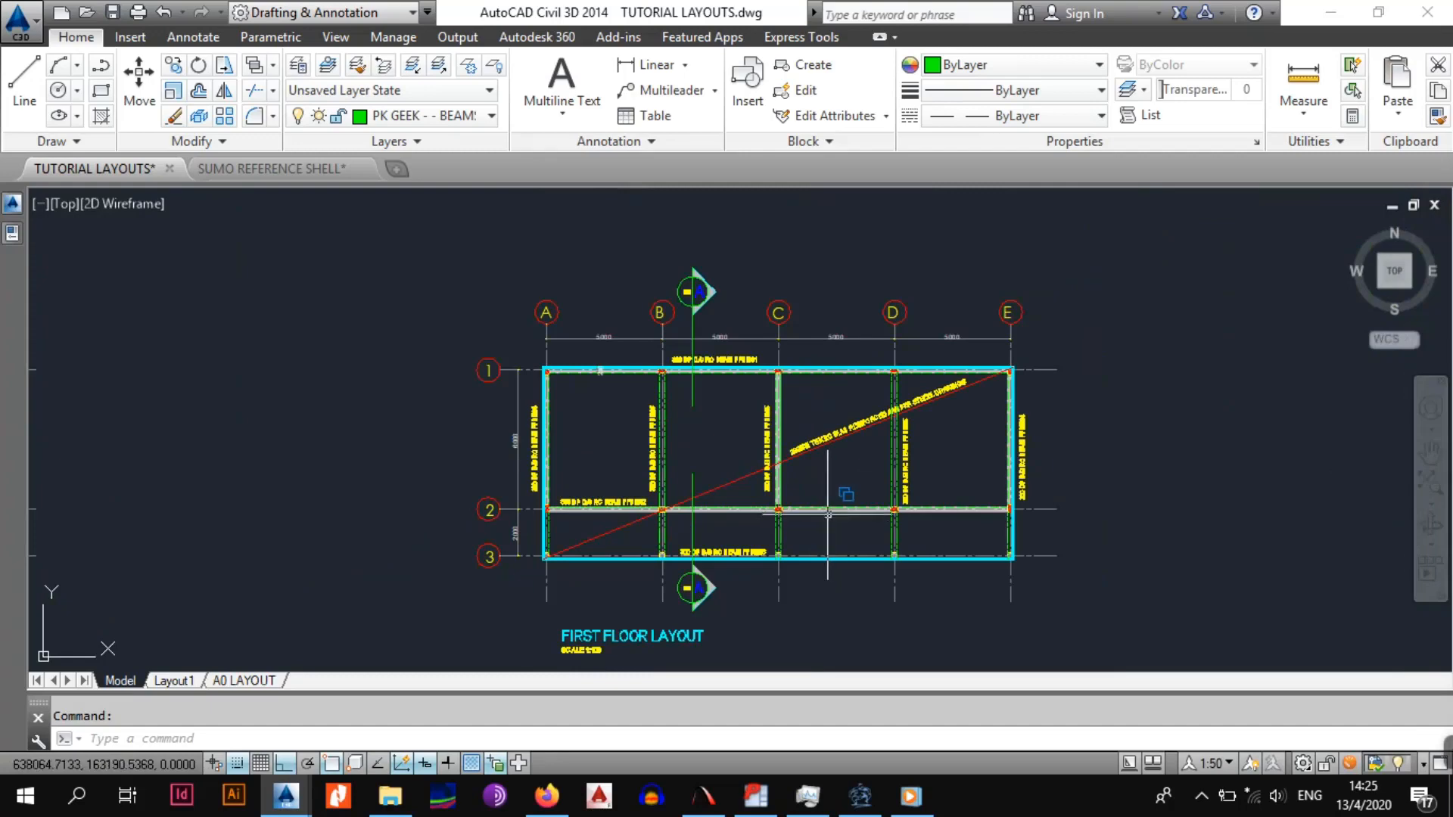
{"action": "middle_click_drag", "start_coordinate": [644, 606], "coordinate": [697, 501]}
{"action": "scroll", "coordinate": [697, 515], "scroll_direction": "down", "scroll_amount": 3}
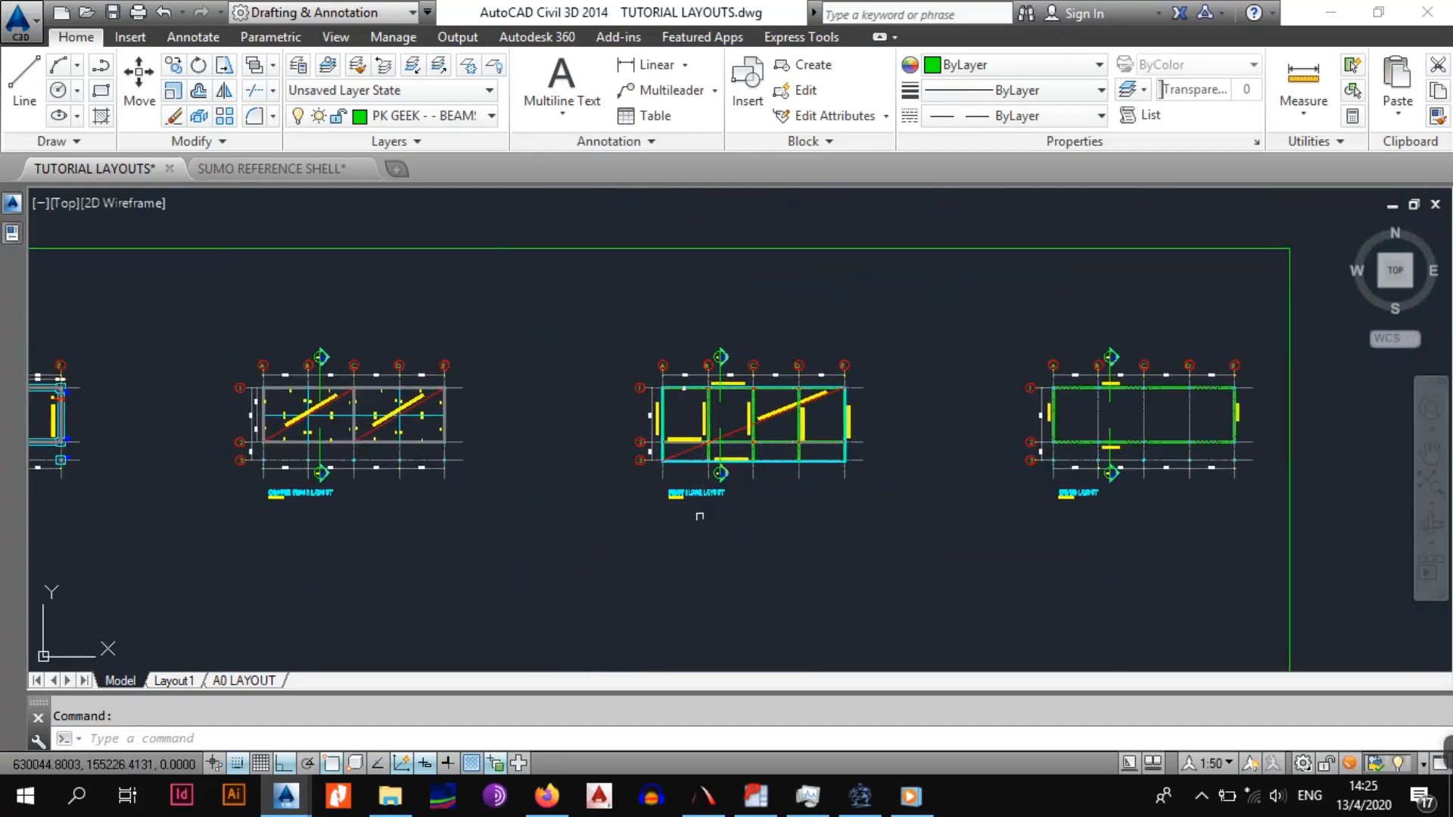
Return to the SLAB SHELL outline and review its full extent
{"action": "middle_click", "coordinate": [700, 485]}
{"action": "scroll", "coordinate": [832, 554], "scroll_direction": "up", "scroll_amount": 12}
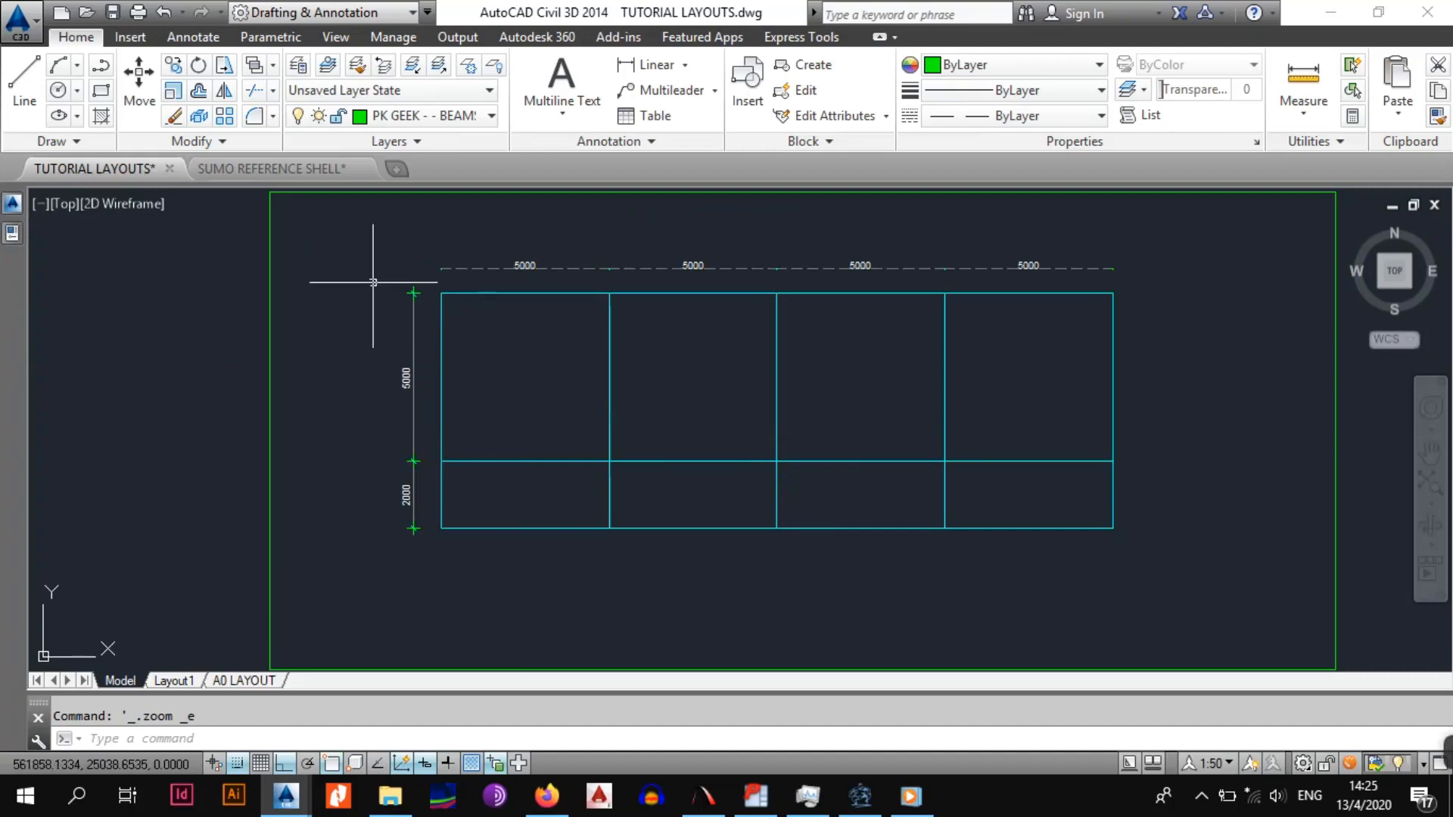
{"action": "left_click", "coordinate": [341, 221]}
{"action": "key", "text": "Escape"}
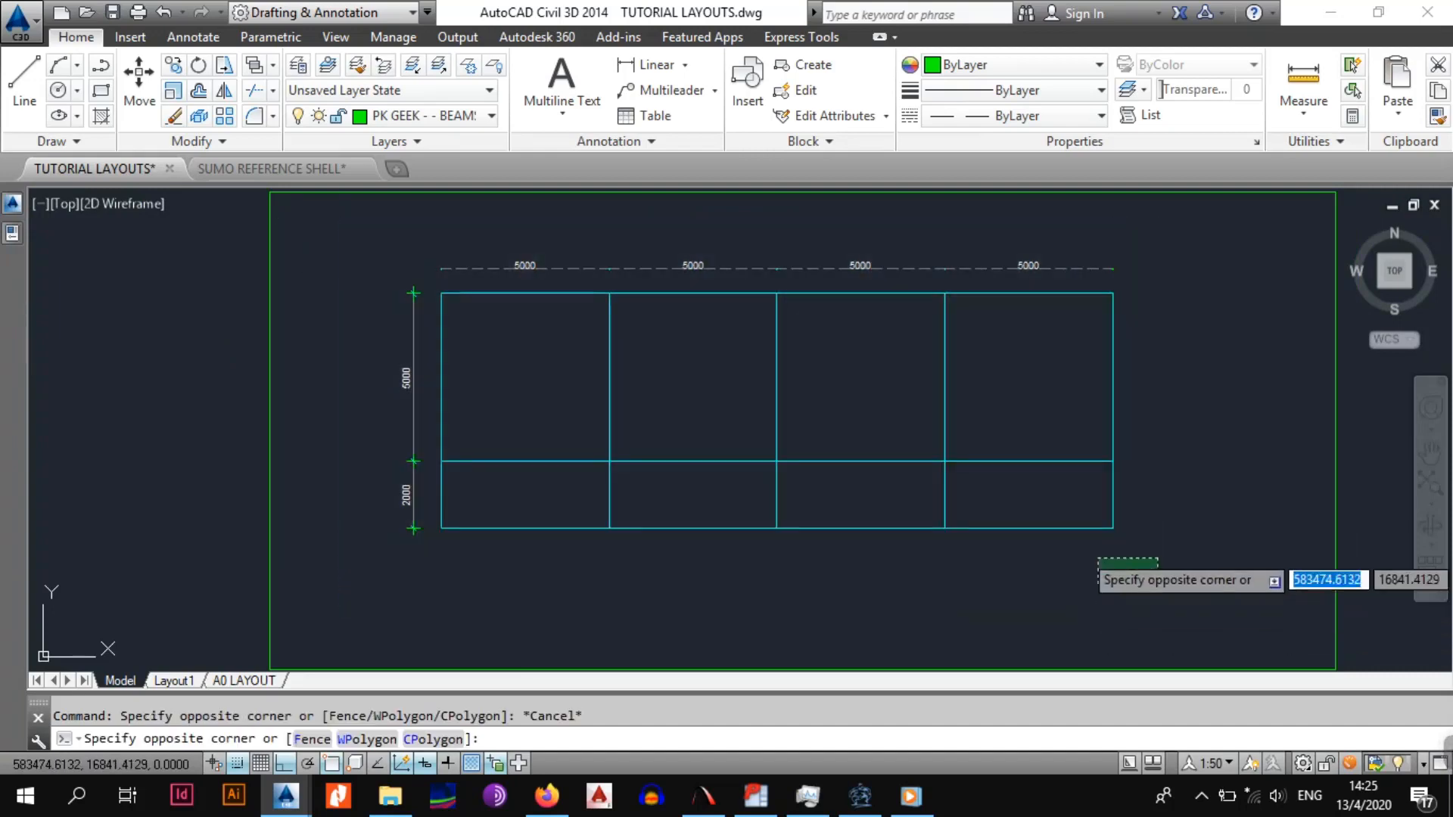
Compare the layer lists of the SUMO REFERENCE SHELL and TUTORIAL LAYOUTS drawings
{"action": "left_click", "coordinate": [257, 168]}
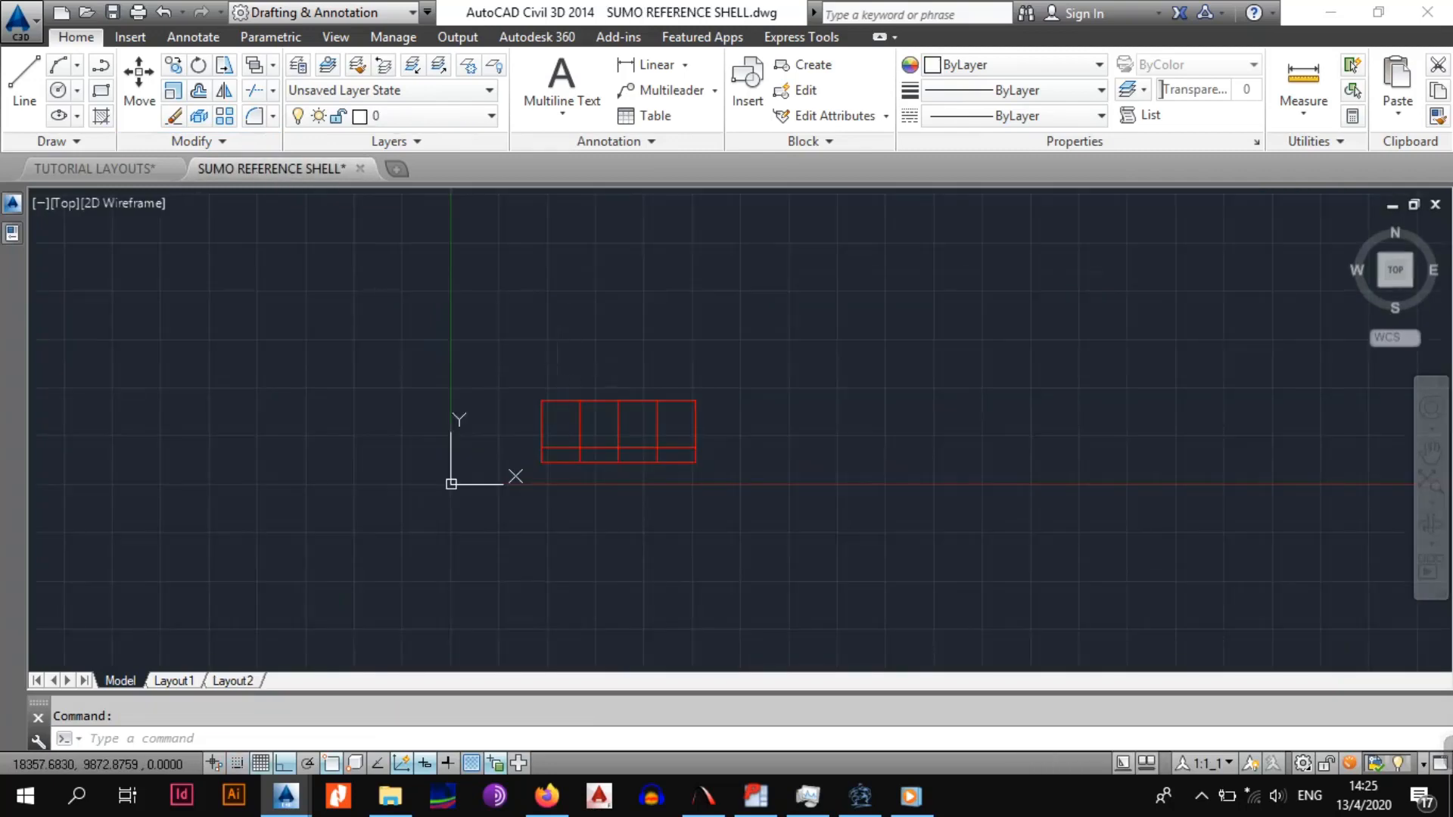
{"action": "scroll", "coordinate": [610, 416], "scroll_direction": "up", "scroll_amount": 2}
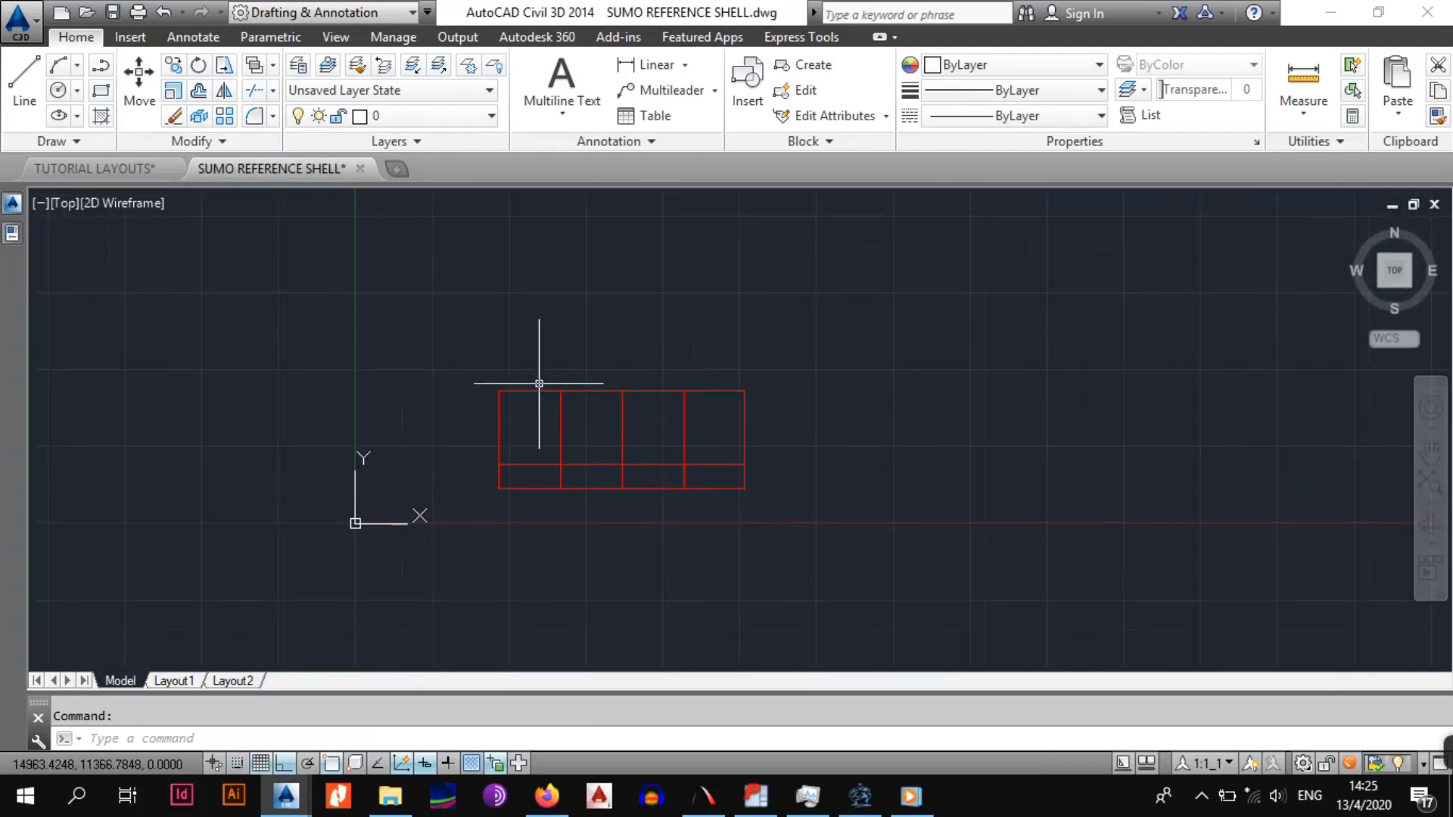
{"action": "left_click", "coordinate": [395, 116]}
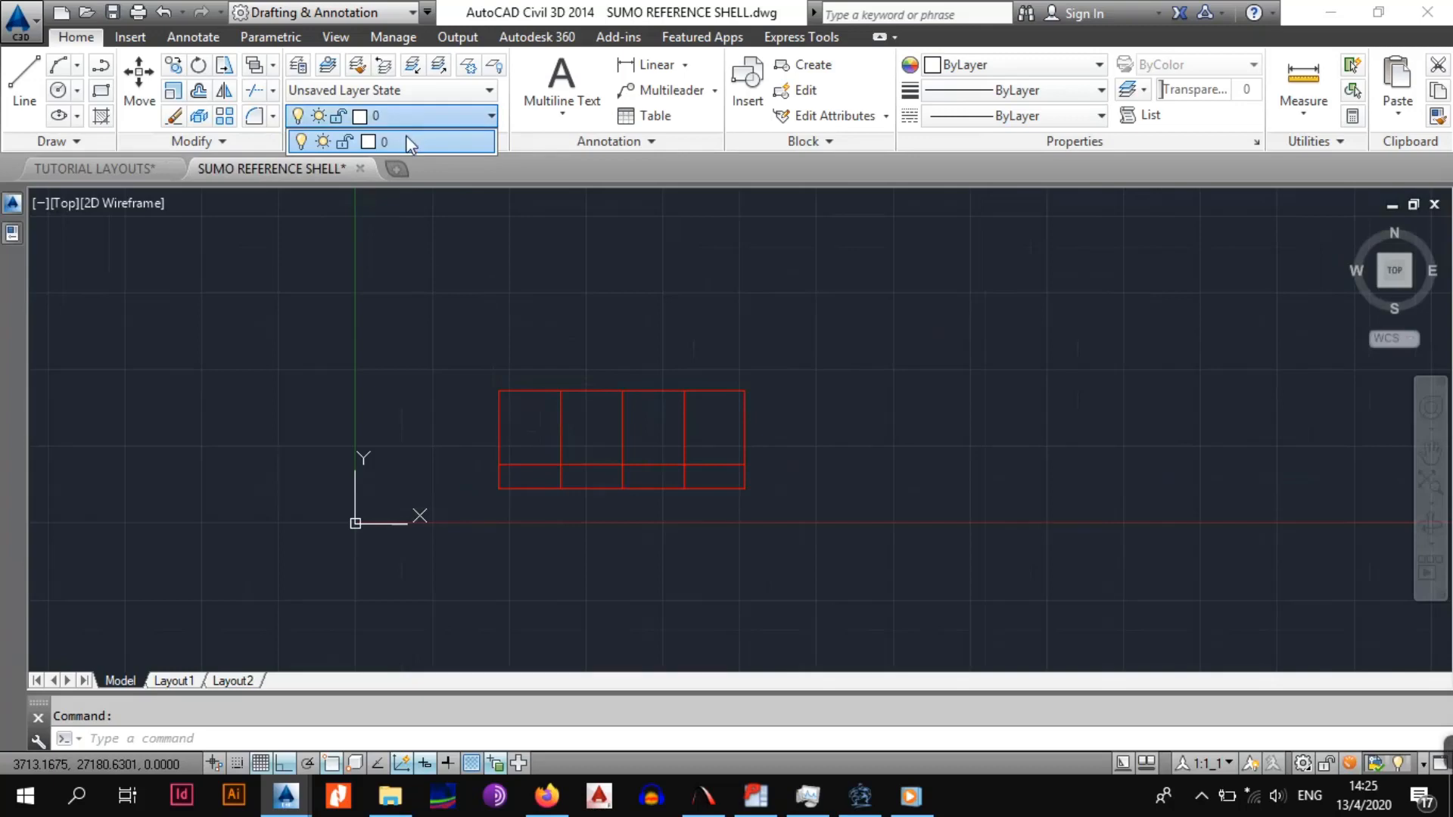
{"action": "left_click", "coordinate": [133, 166]}
{"action": "left_click", "coordinate": [115, 169]}
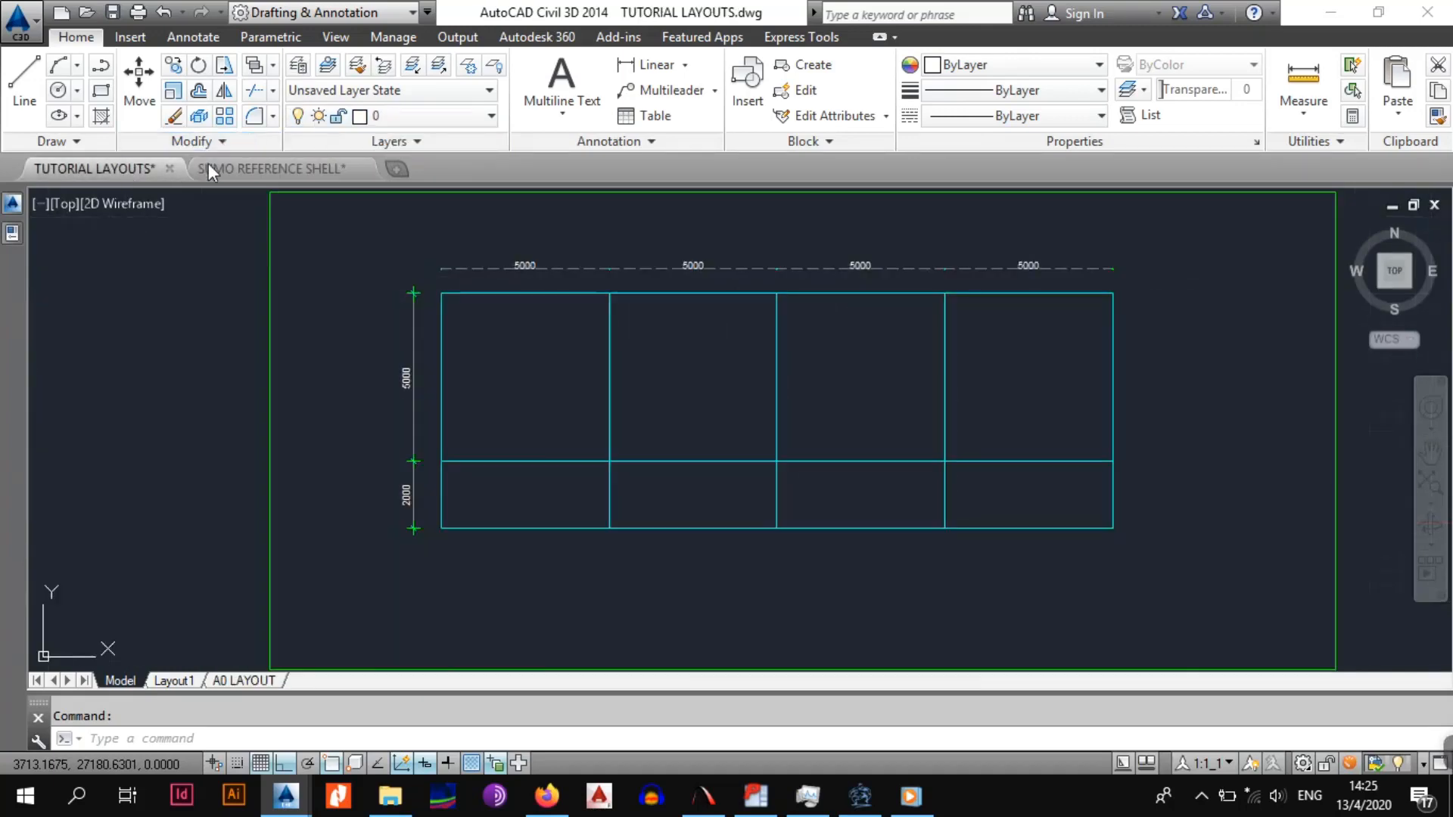
{"action": "left_click", "coordinate": [435, 118]}
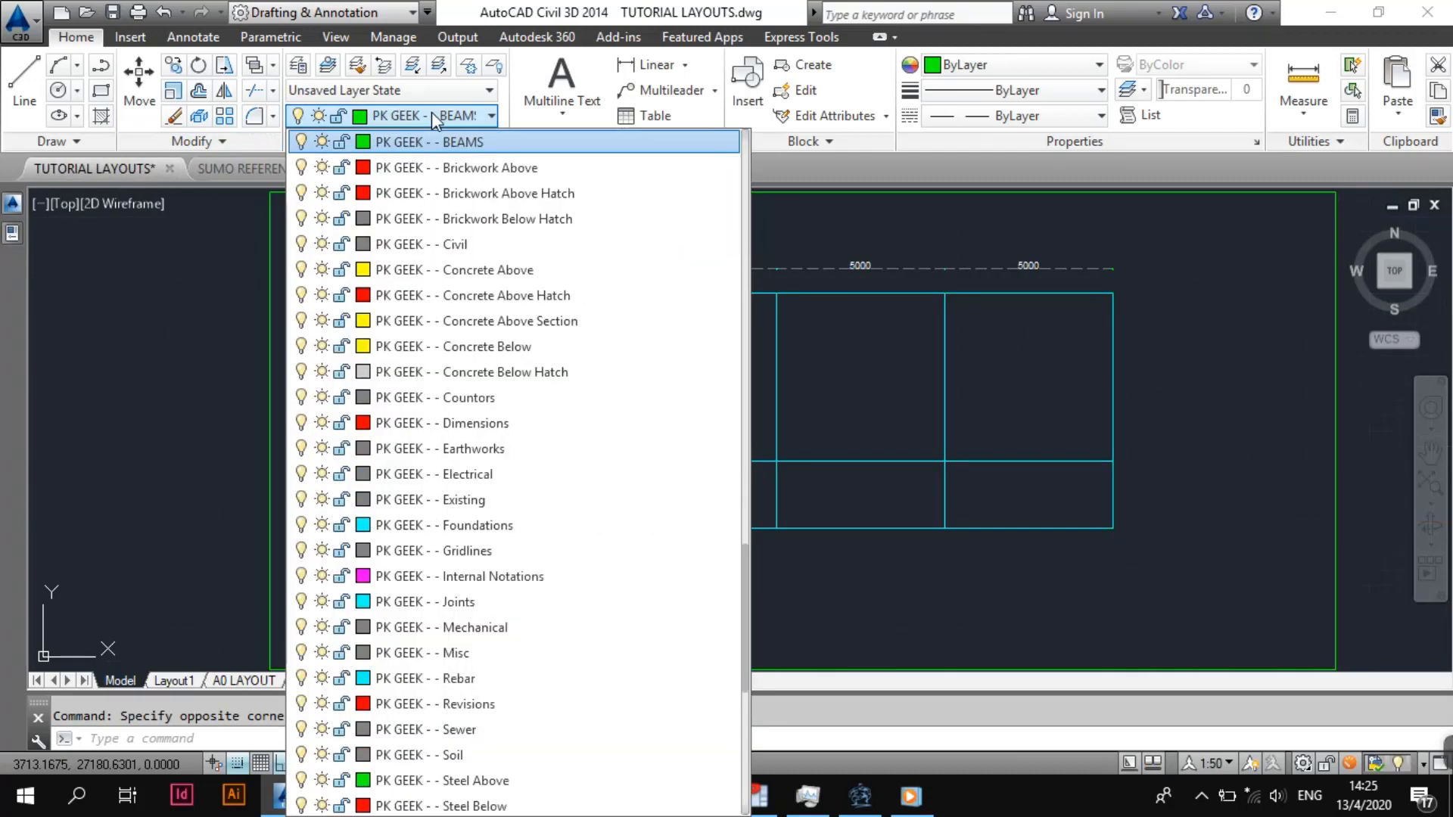
{"action": "left_click", "coordinate": [234, 168]}
{"action": "left_click", "coordinate": [235, 168]}
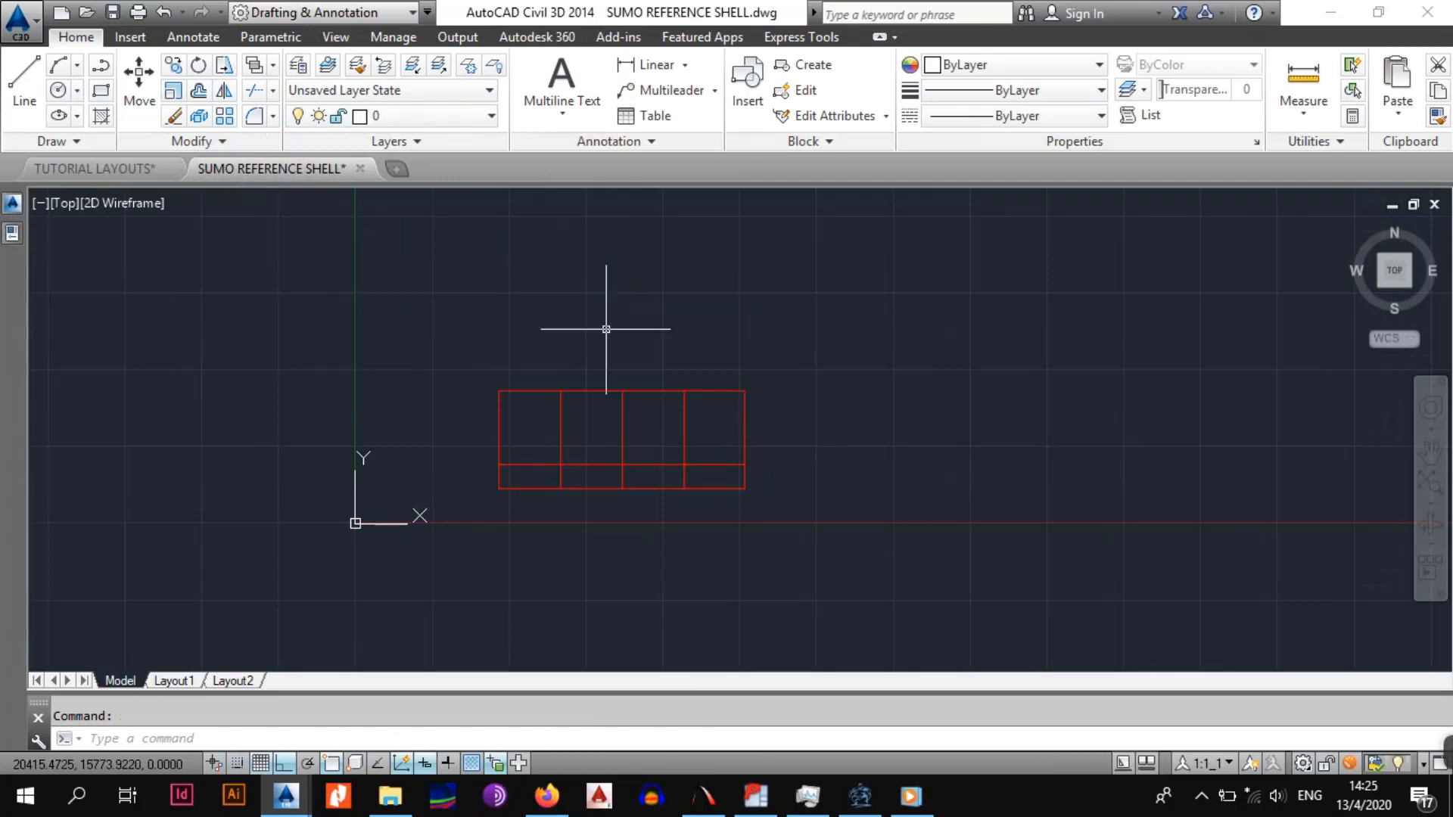
{"action": "left_click", "coordinate": [483, 116]}
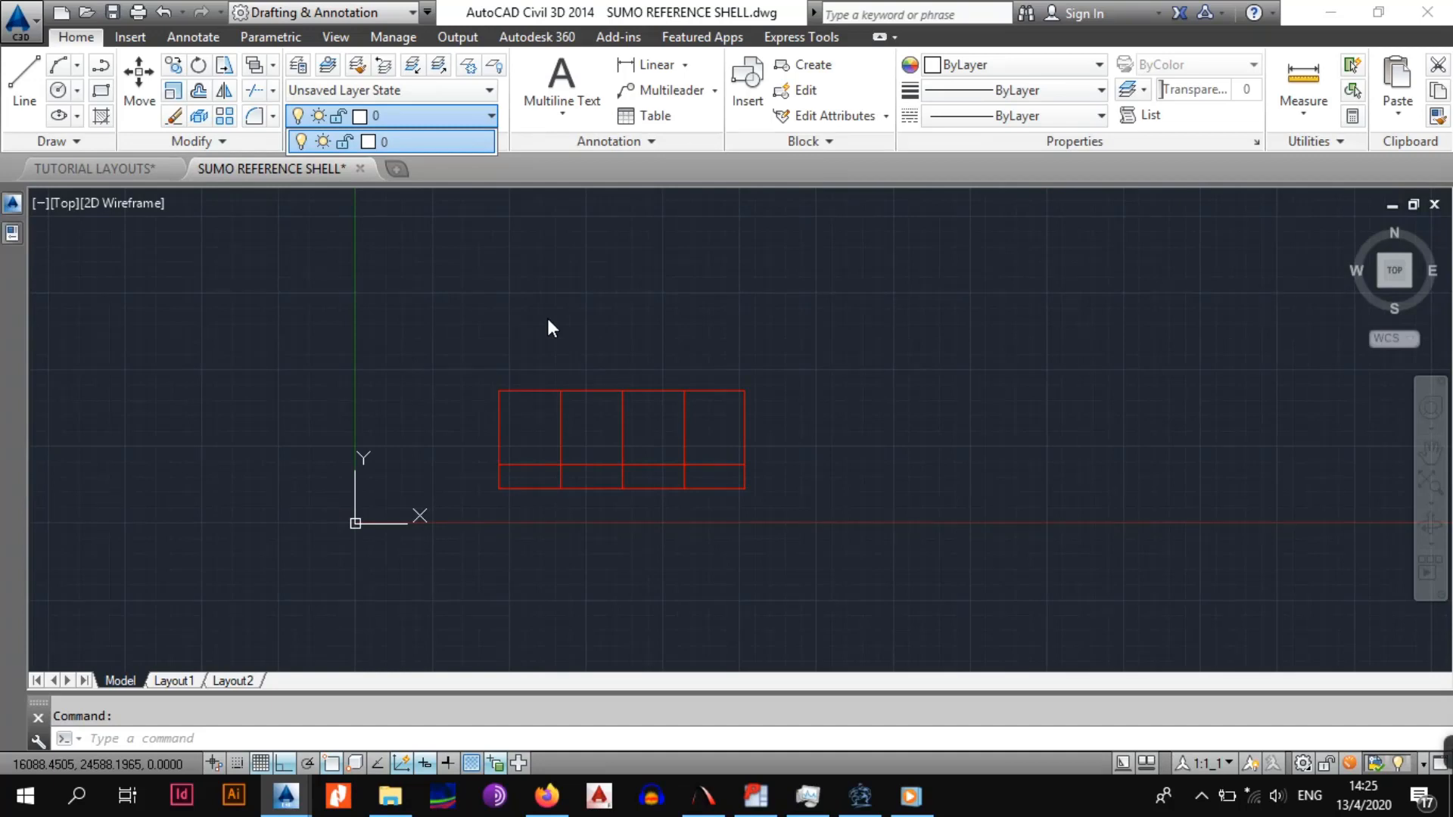
Save the reference drawing as SUMO REFERENCE SHELL in AutoCAD 2013 Drawing format in the SLABS folder, replacing the existing file
{"action": "scroll", "coordinate": [569, 412], "scroll_direction": "up", "scroll_amount": 4}
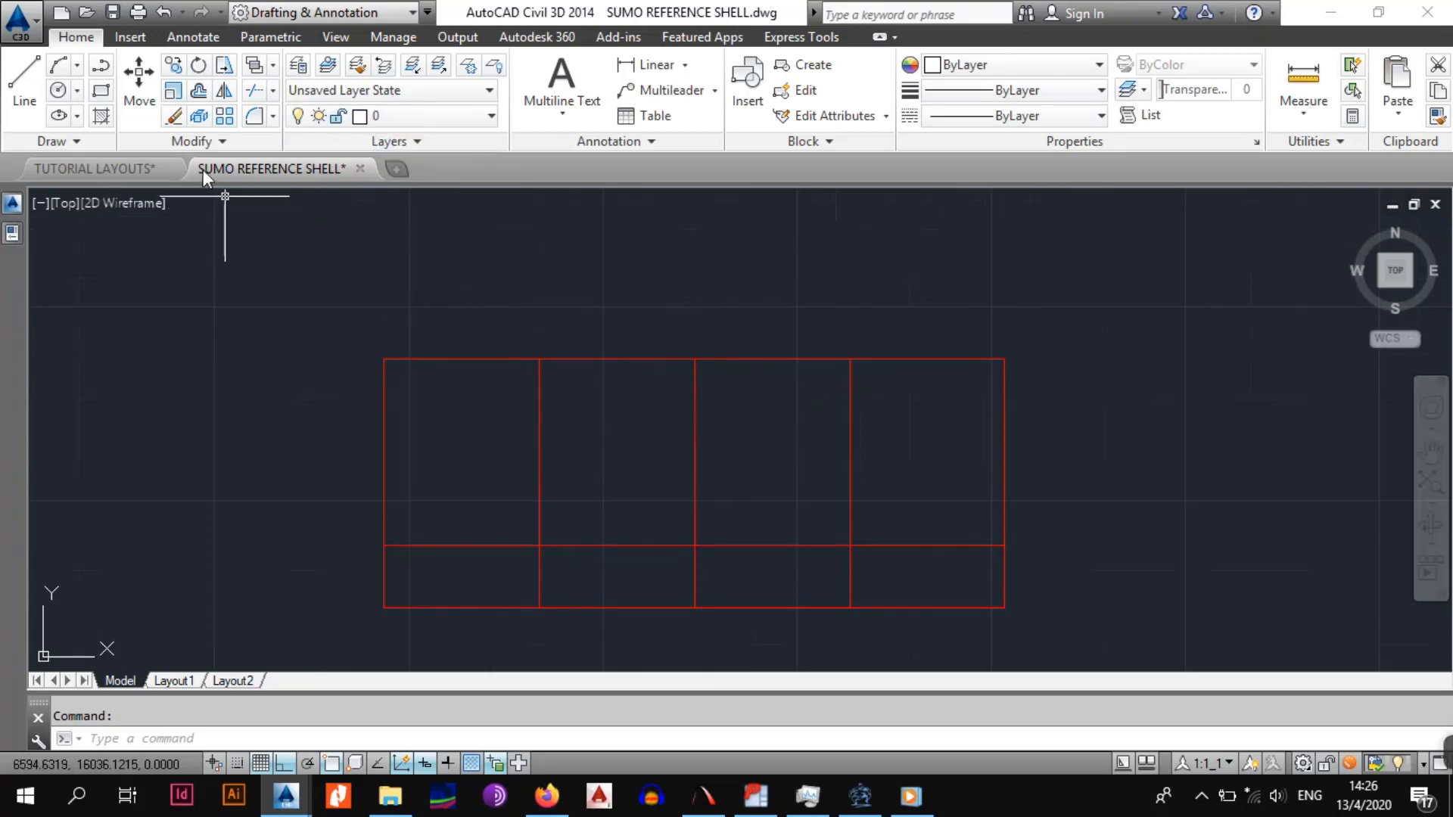
{"action": "mouse_move", "coordinate": [203, 169]}
{"action": "left_click", "coordinate": [20, 19]}
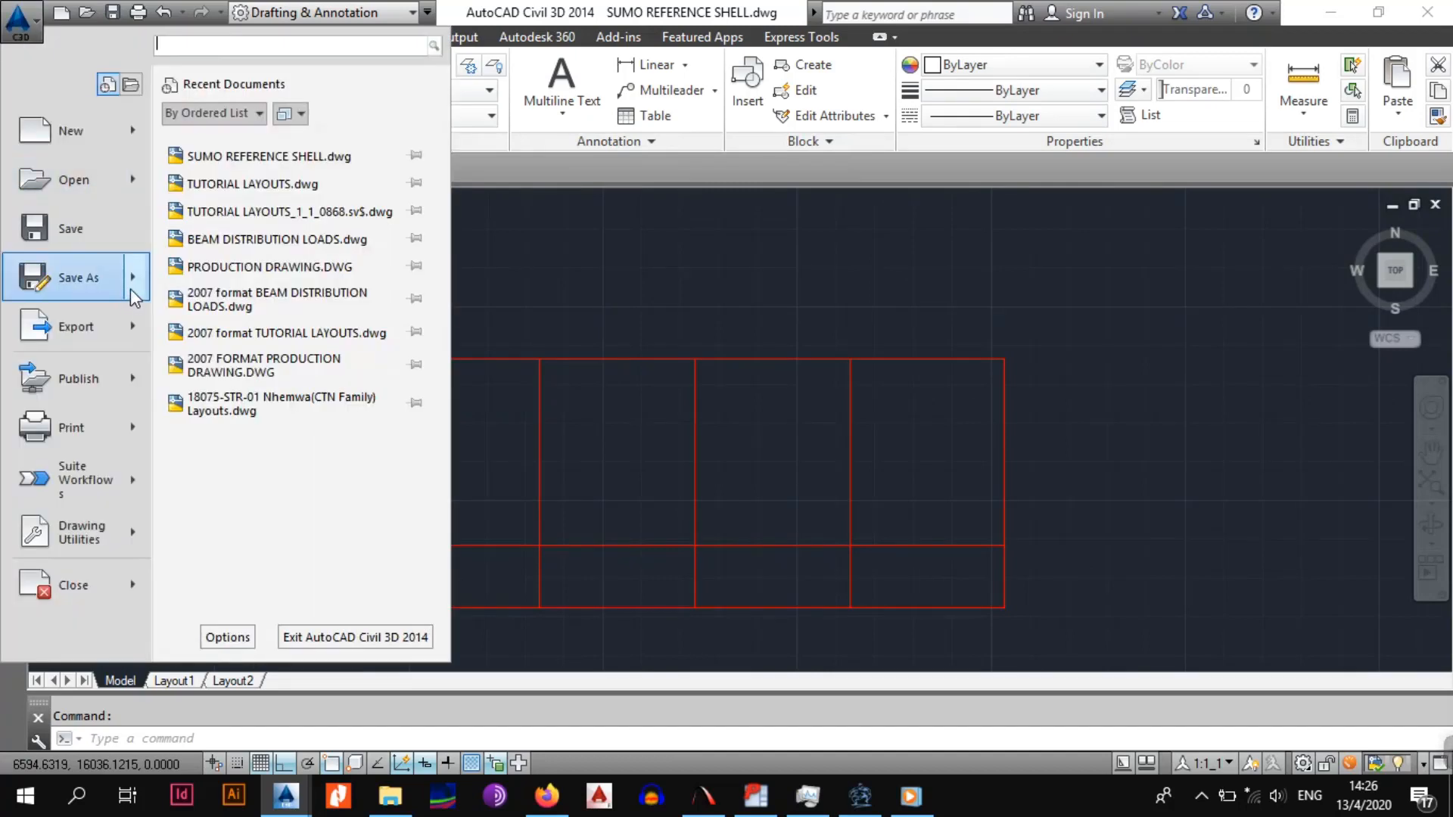
{"action": "mouse_move", "coordinate": [133, 295]}
{"action": "left_click", "coordinate": [224, 150]}
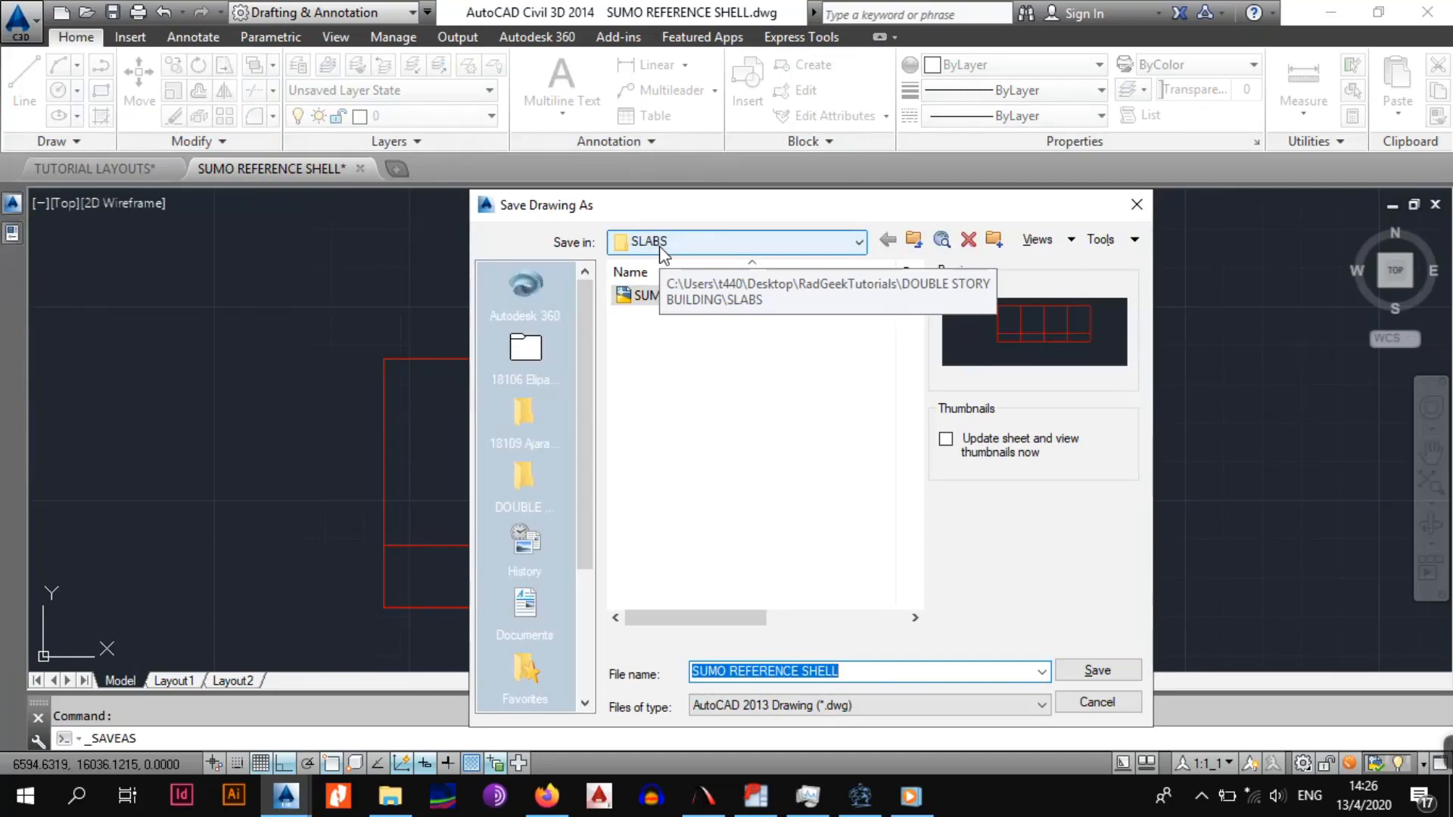
{"action": "left_click", "coordinate": [1082, 671]}
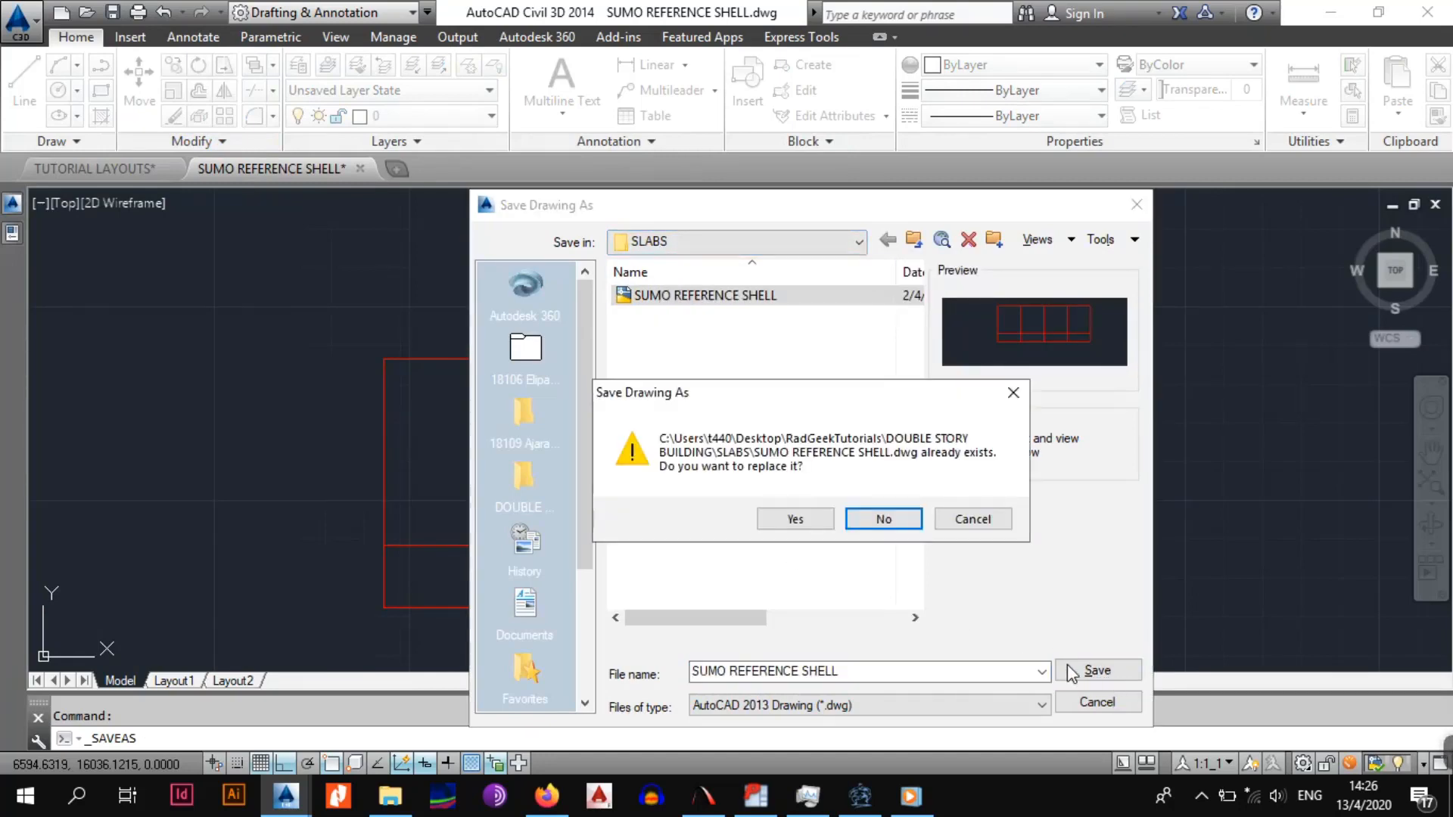
{"action": "left_click", "coordinate": [793, 519]}
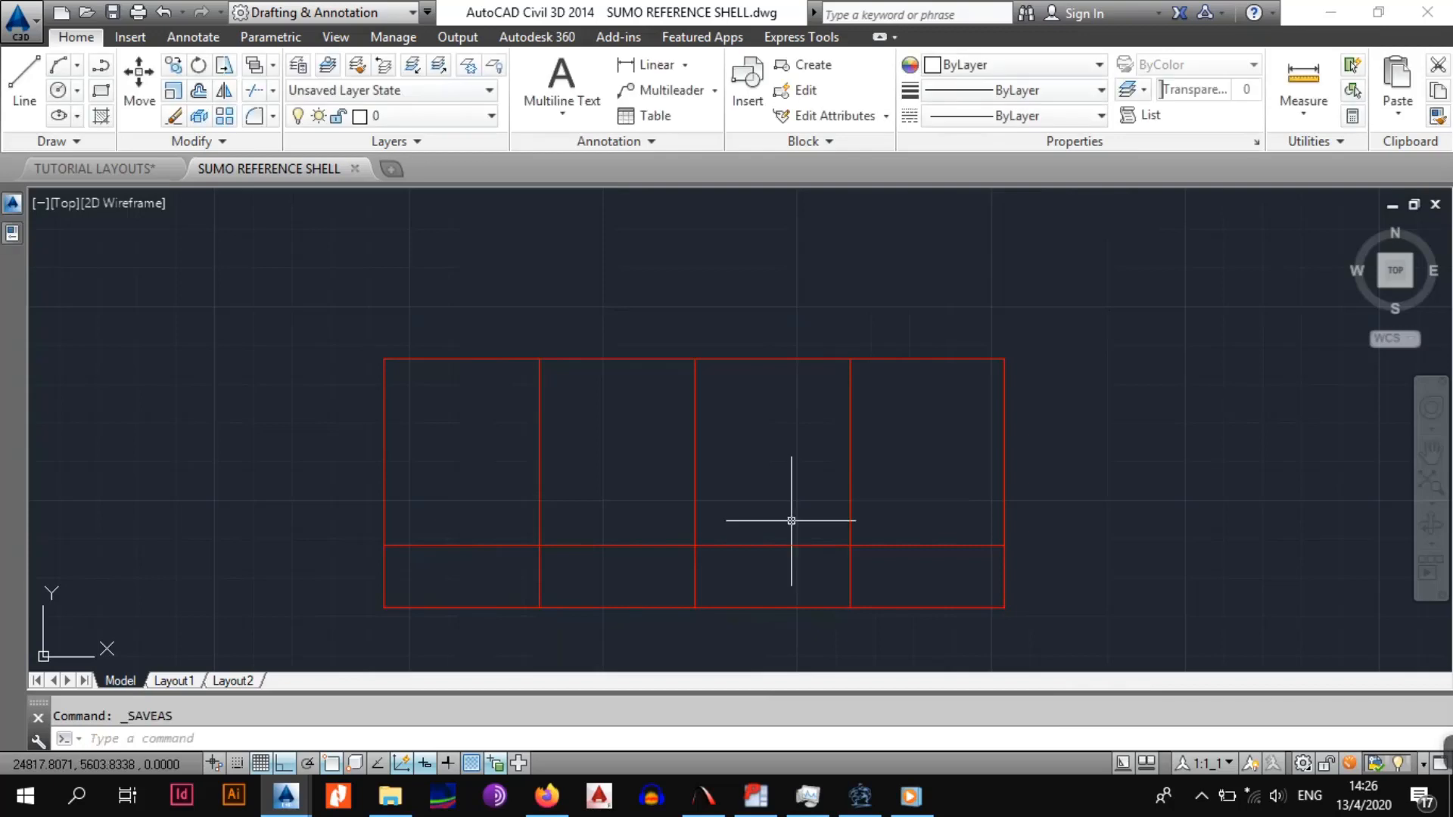
Compare the slab shell in TUTORIAL LAYOUTS with the outline in SUMO REFERENCE SHELL
{"action": "left_click", "coordinate": [95, 168]}
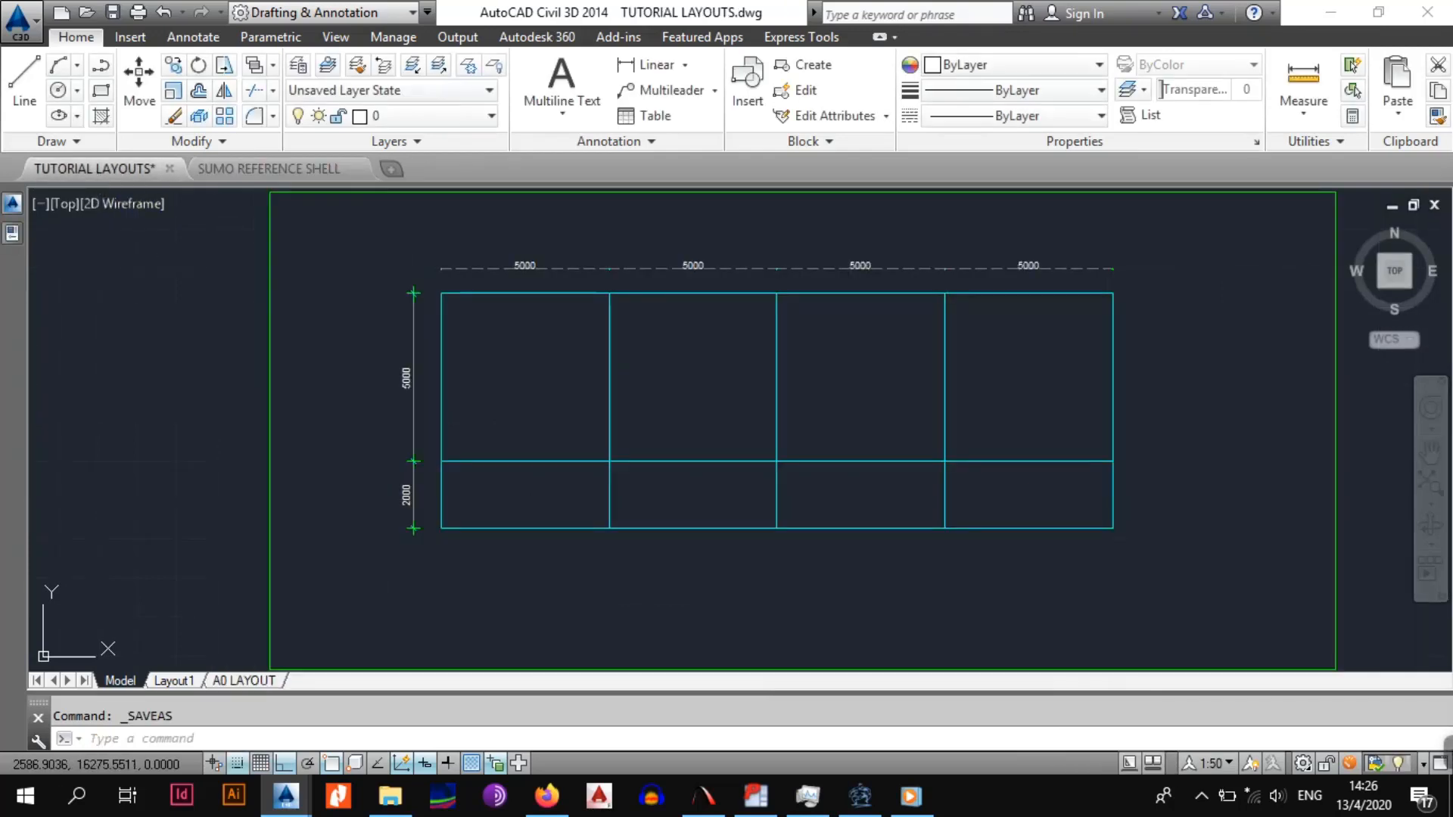
{"action": "left_click", "coordinate": [293, 168]}
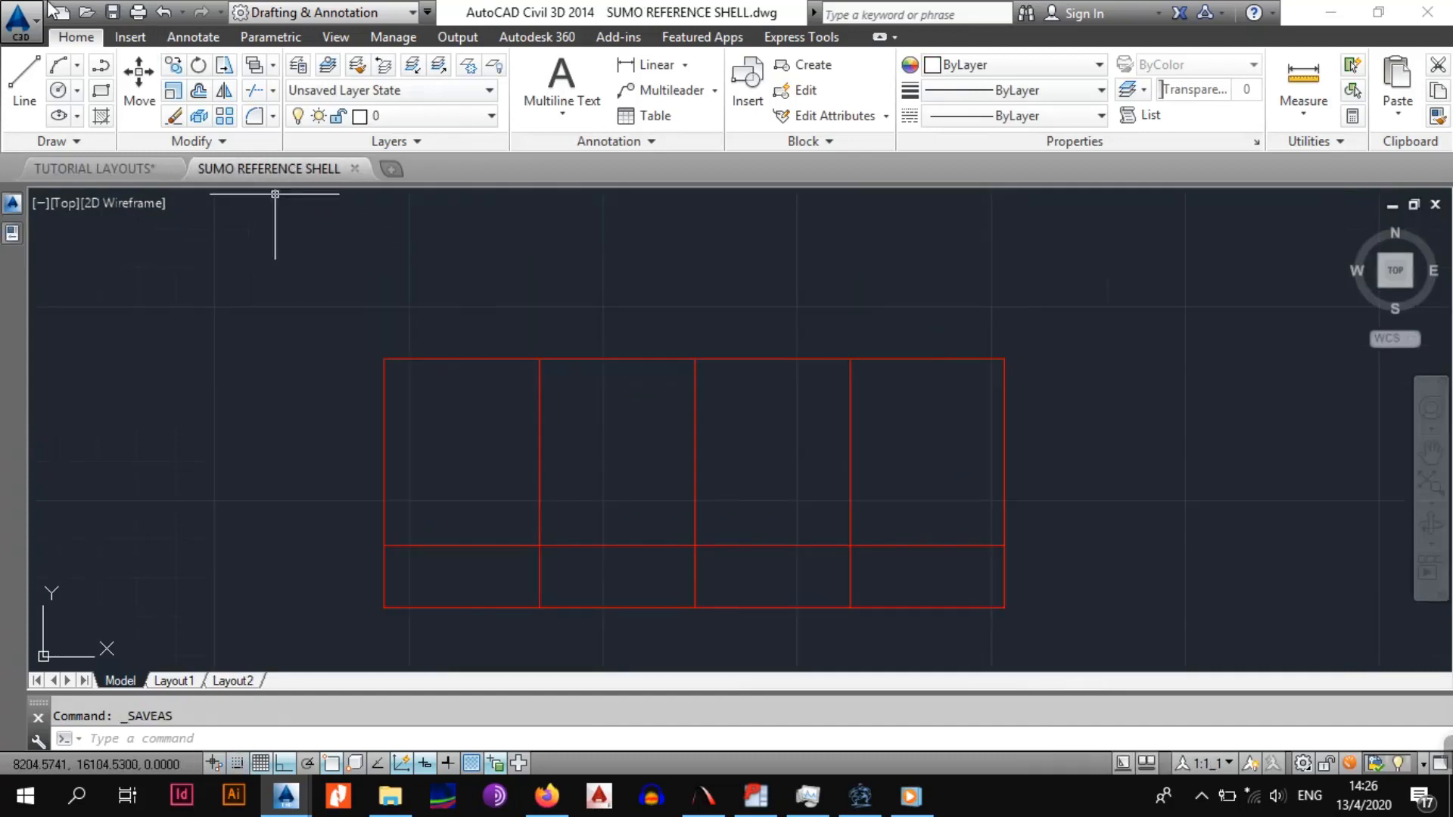
{"action": "left_click", "coordinate": [21, 18]}
{"action": "mouse_move", "coordinate": [139, 151]}
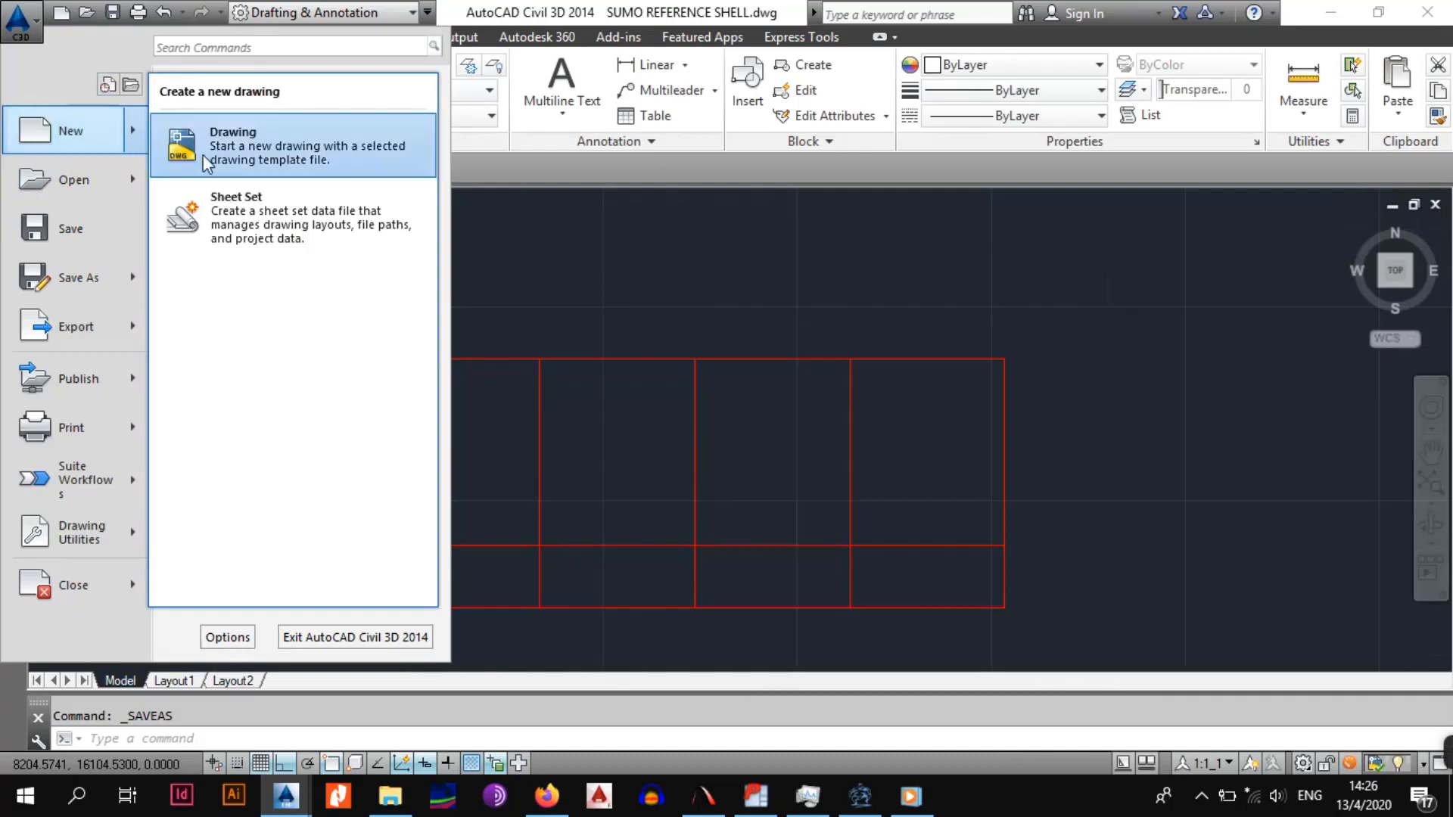
{"action": "left_click", "coordinate": [202, 154]}
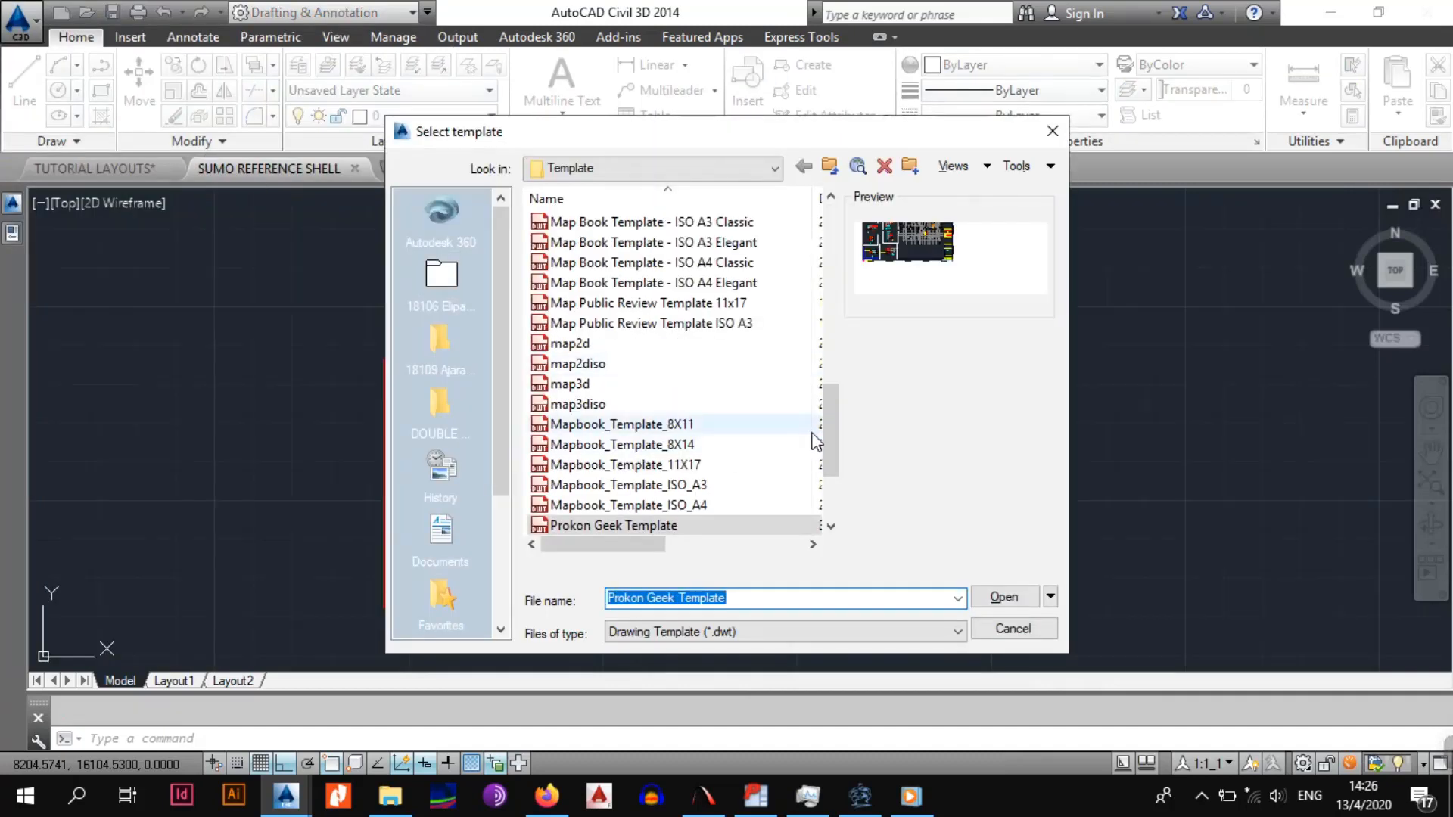
{"action": "left_click_drag", "start_coordinate": [826, 439], "coordinate": [820, 253]}
{"action": "left_click", "coordinate": [565, 466]}
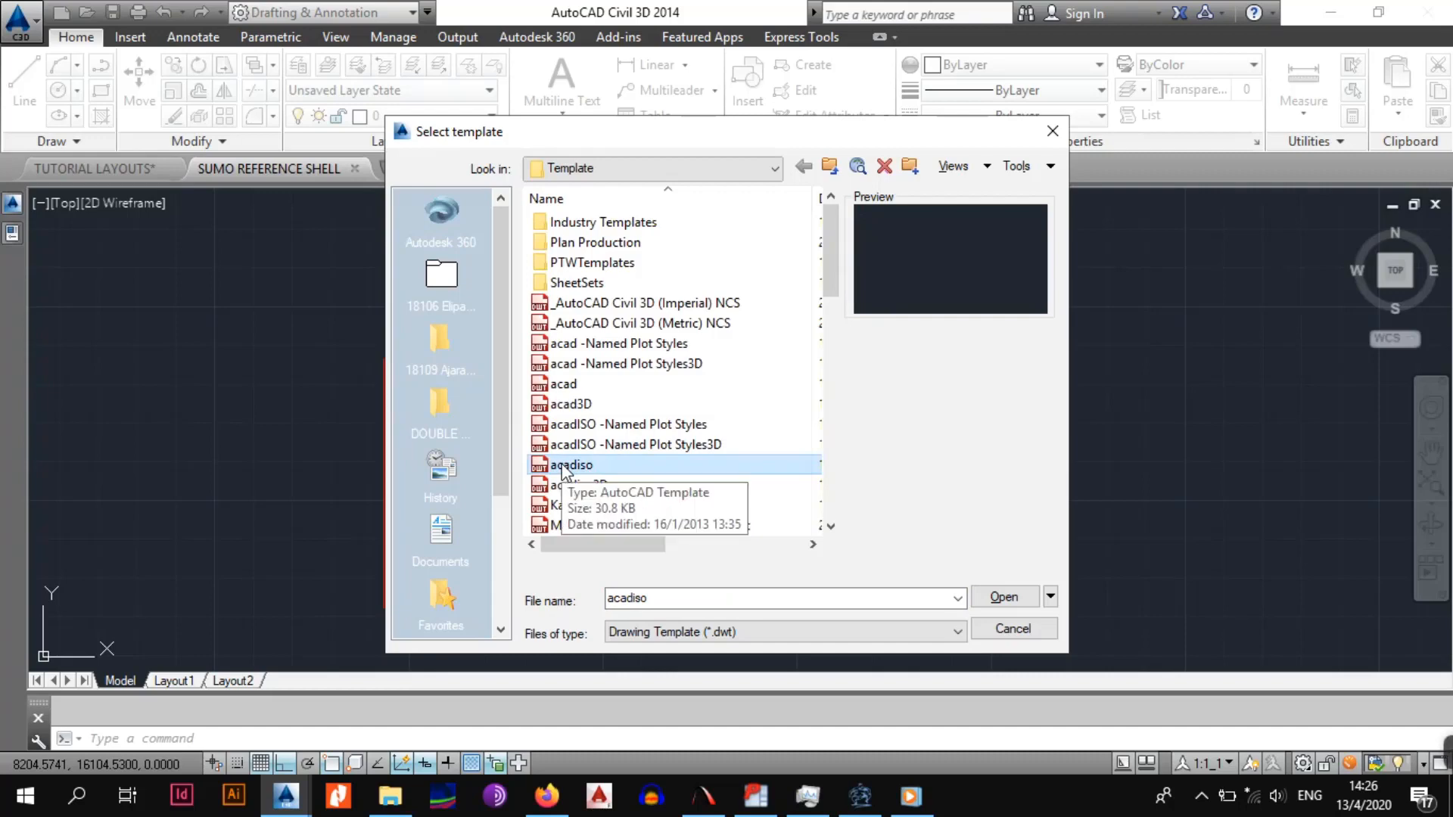
{"action": "left_click", "coordinate": [1015, 629]}
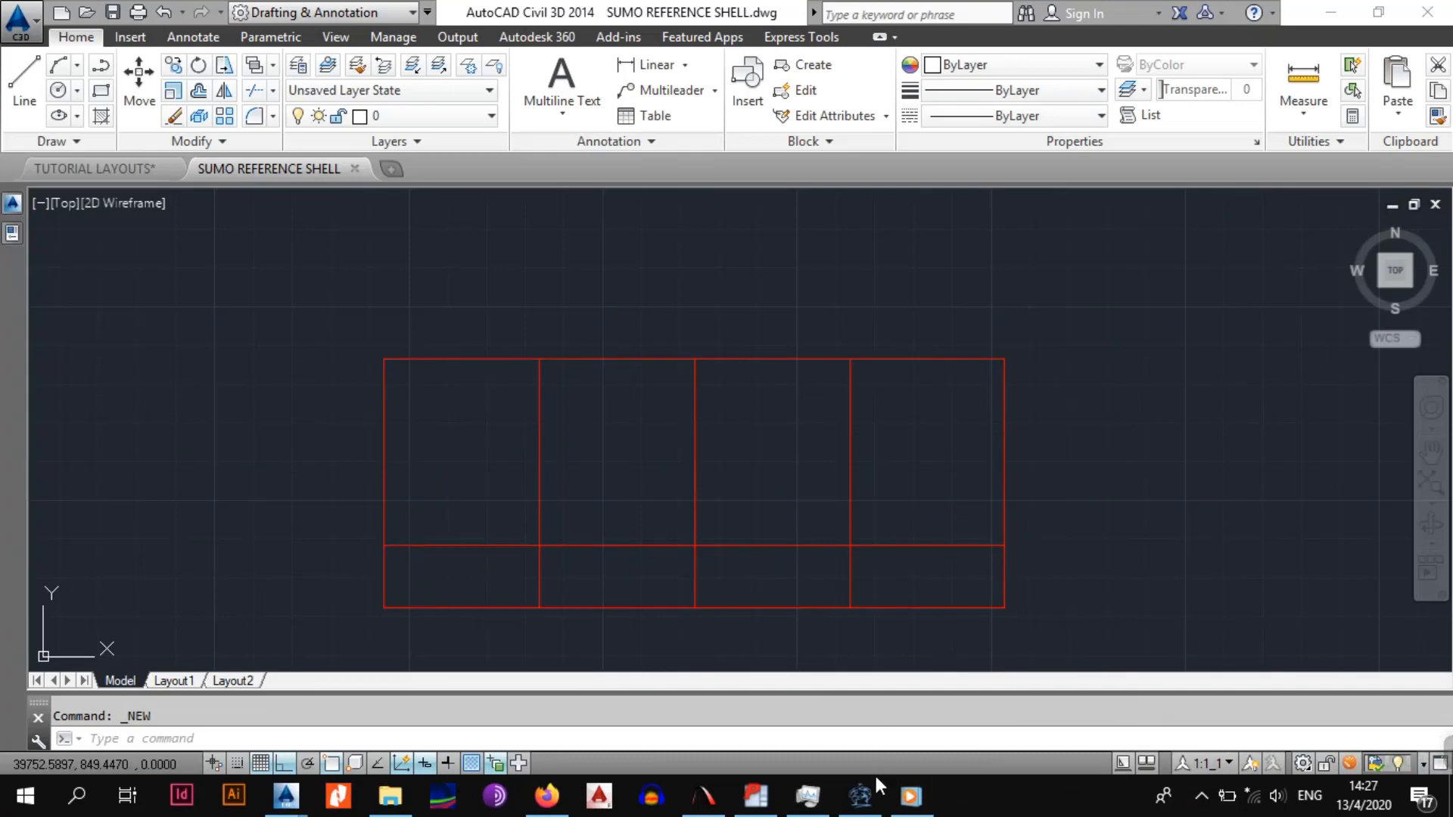
Switch to Prokon Sumo and try to import the SUMO REFERENCE SHELL drawing from the SLABS folder with DWG units in millimetres
{"action": "left_click", "coordinate": [863, 793]}
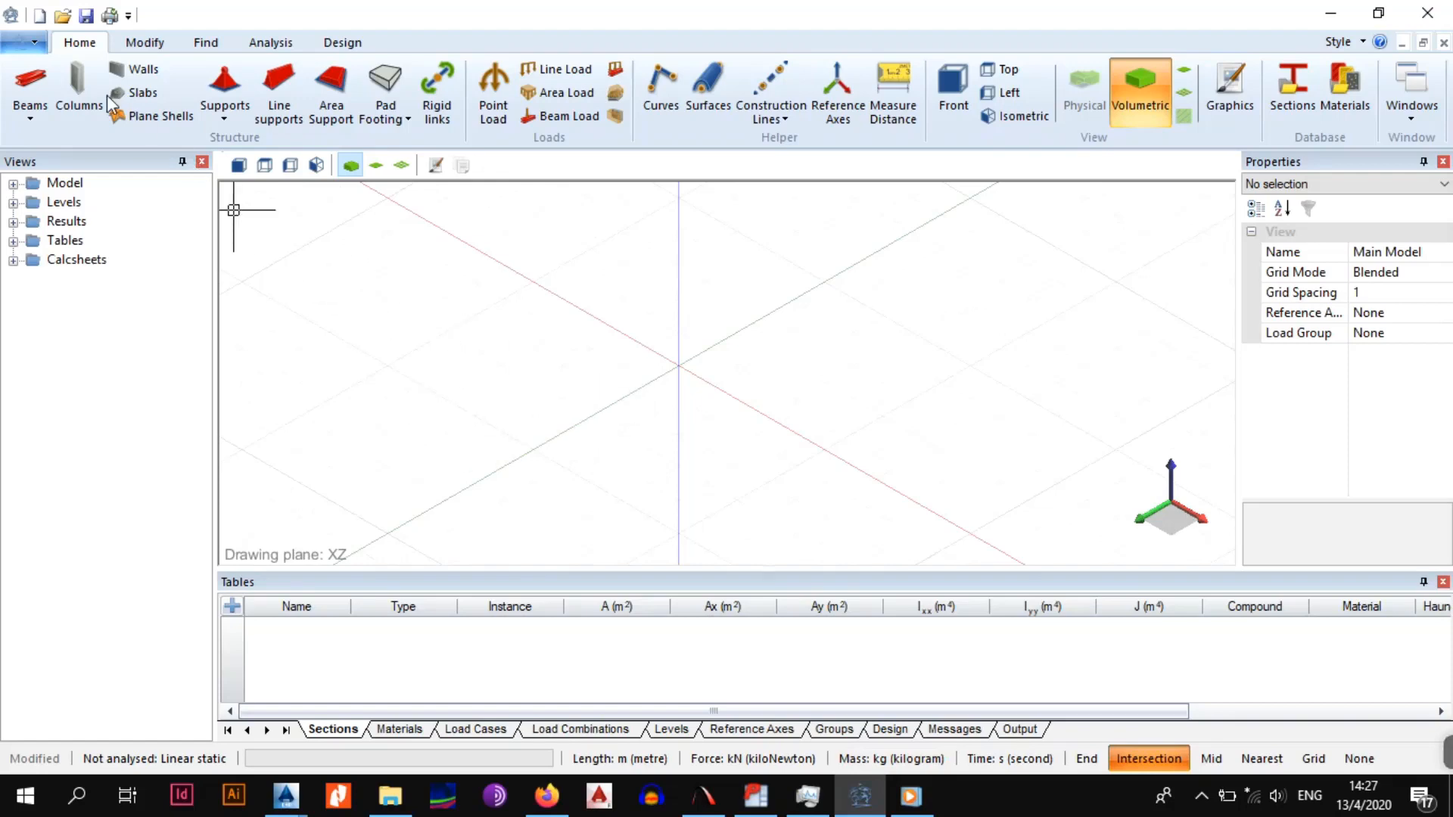
{"action": "left_click", "coordinate": [33, 47]}
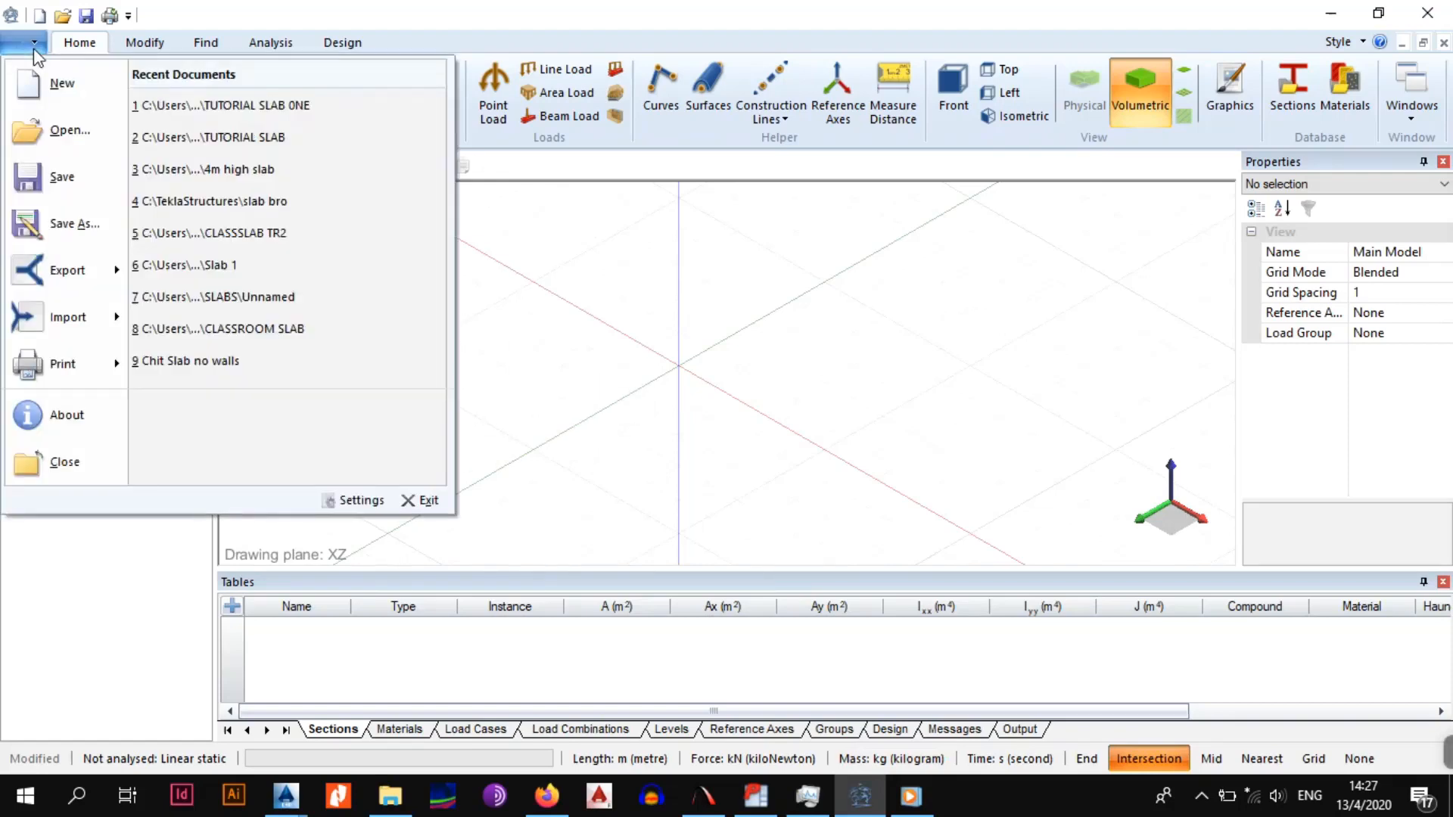
{"action": "mouse_move", "coordinate": [98, 322]}
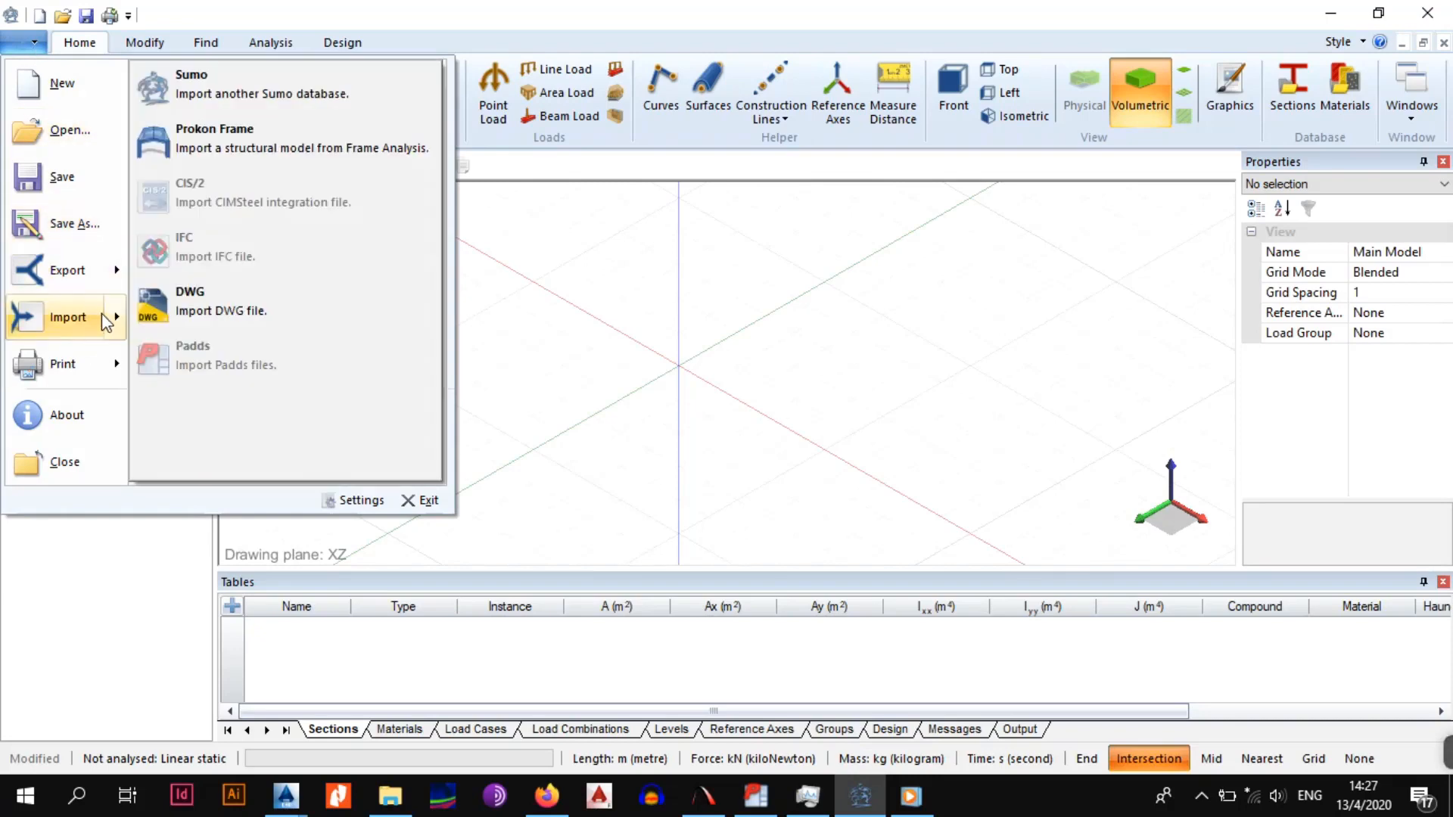
{"action": "left_click", "coordinate": [214, 310]}
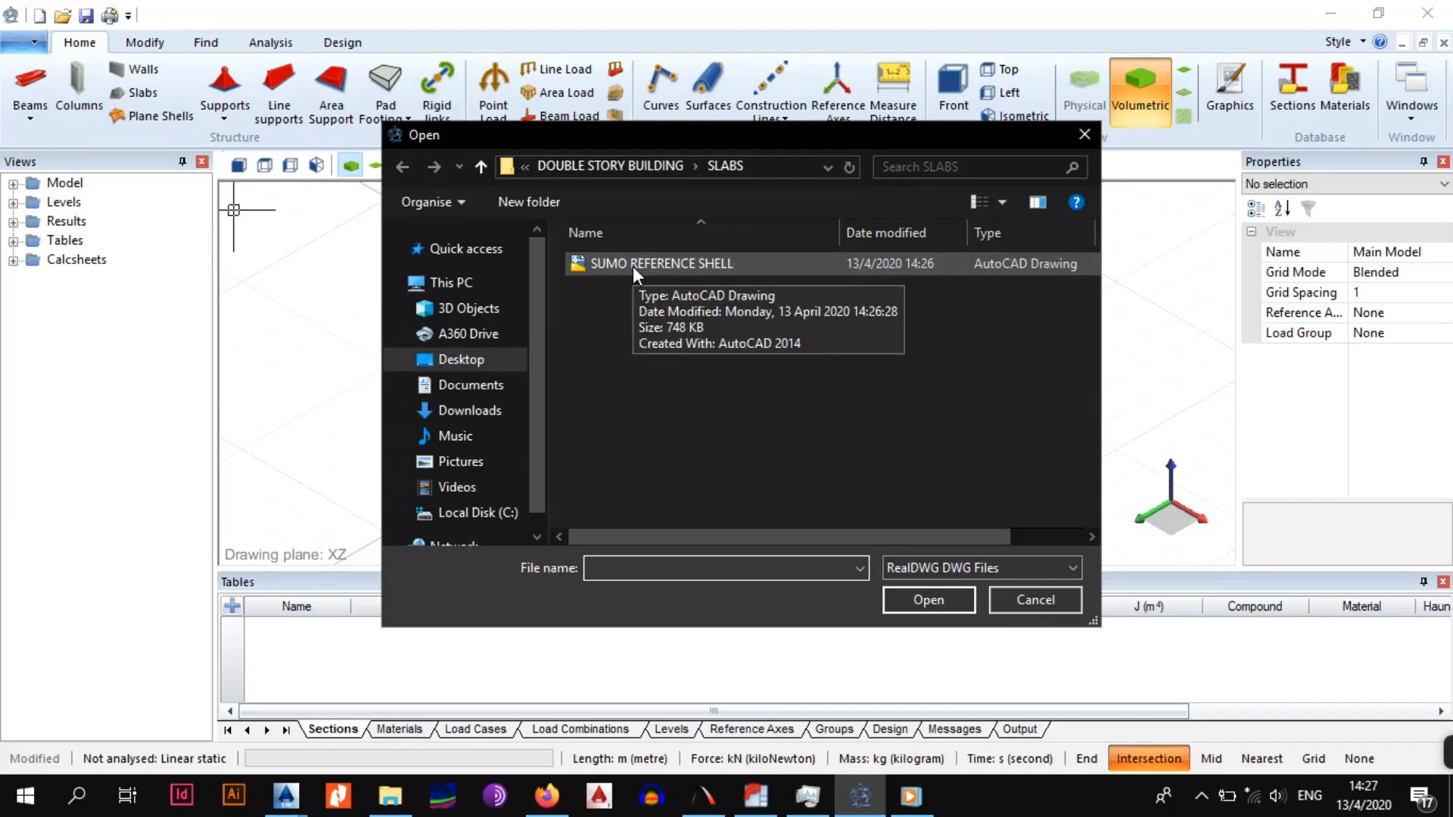
{"action": "left_click", "coordinate": [633, 266]}
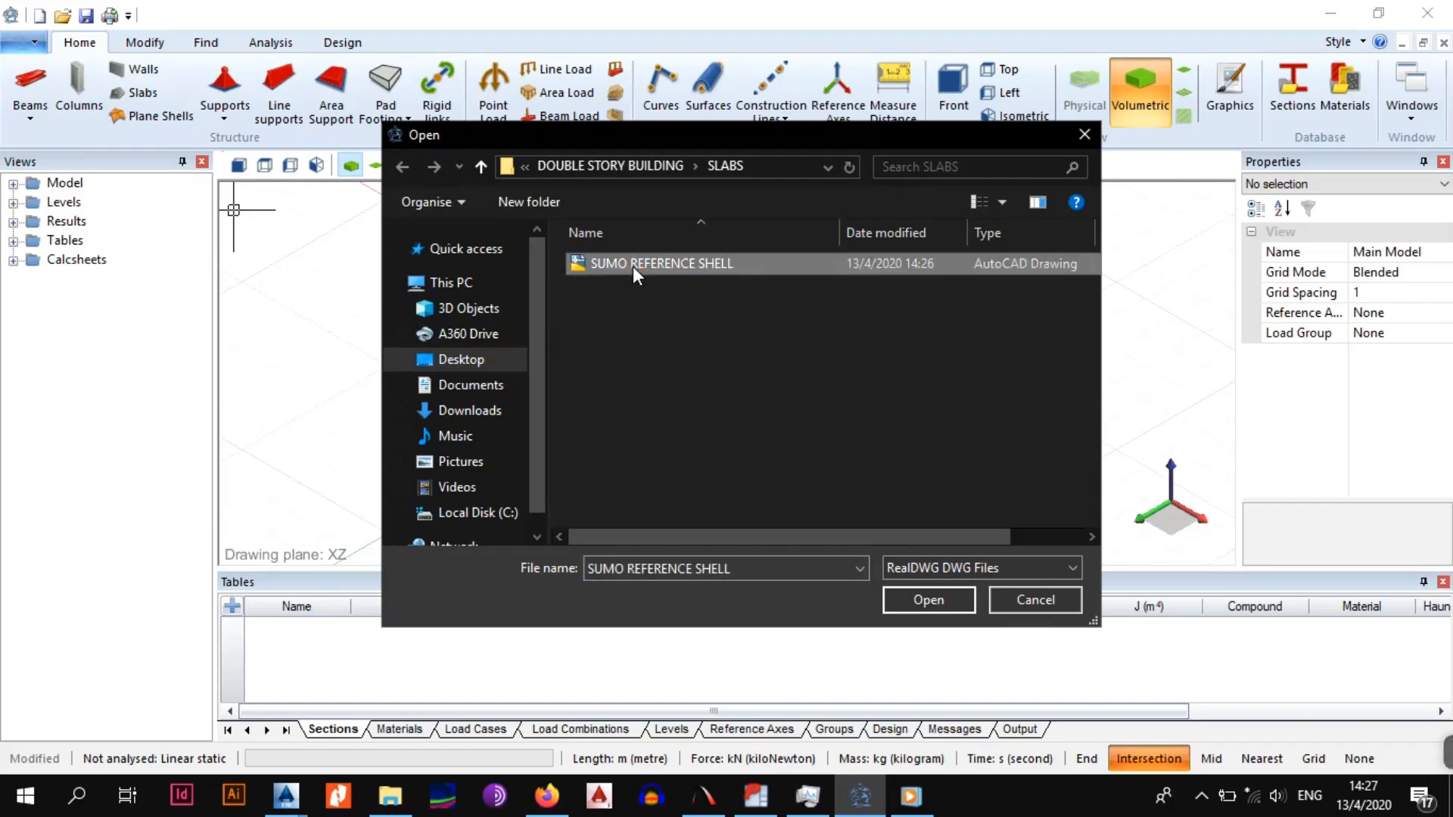
{"action": "left_click", "coordinate": [926, 602]}
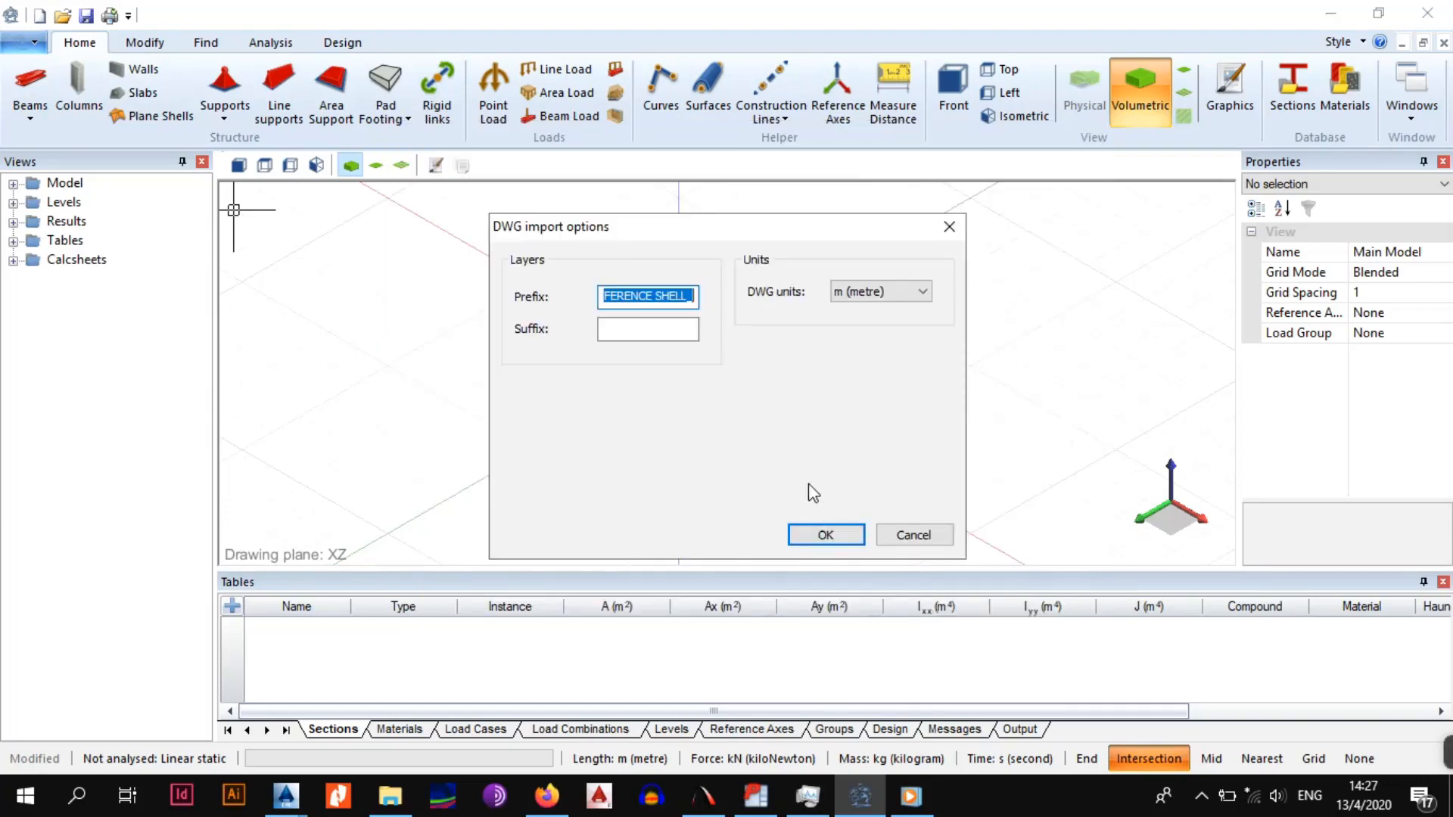
{"action": "left_click", "coordinate": [649, 297]}
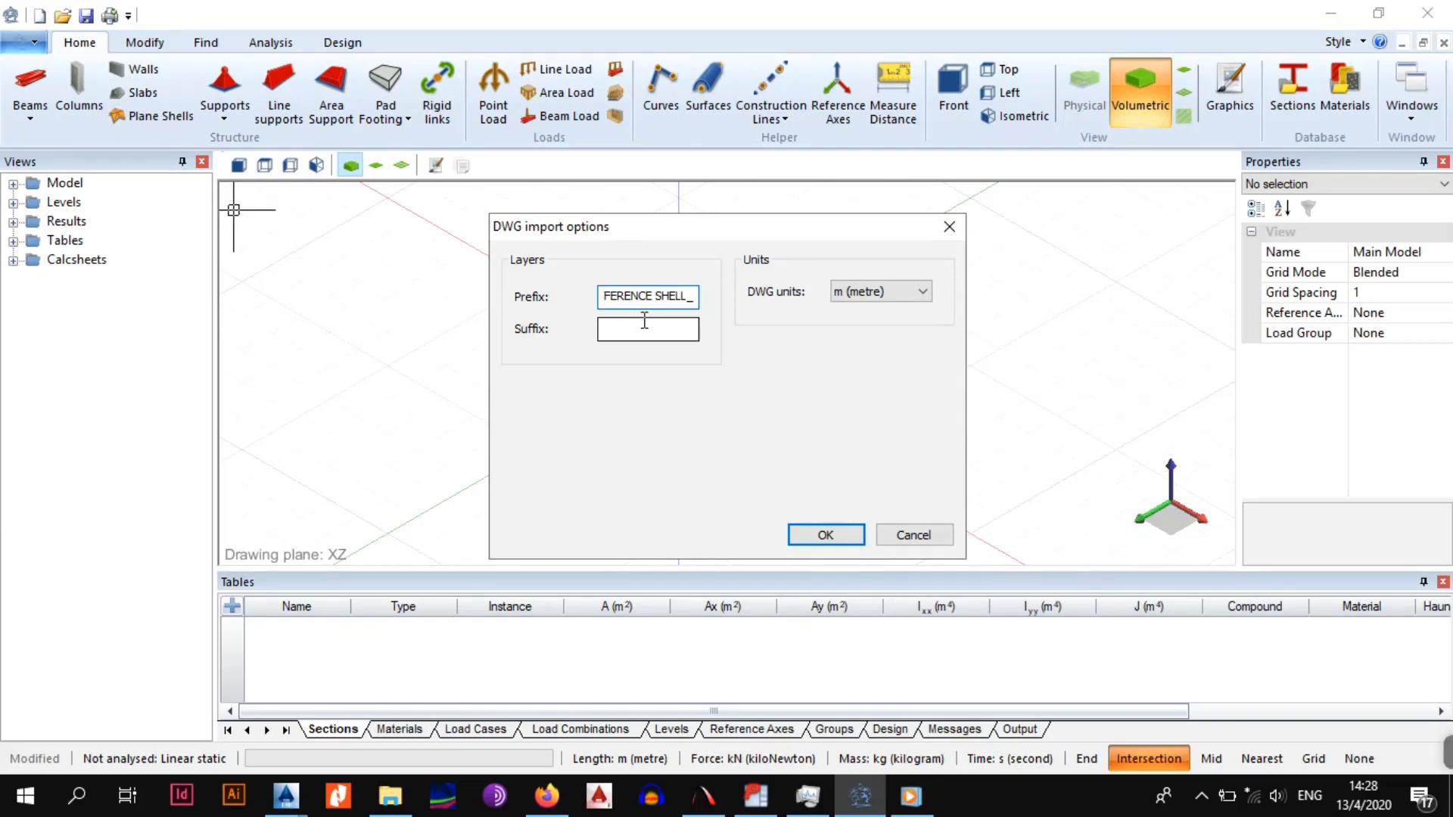
{"action": "left_click", "coordinate": [869, 294]}
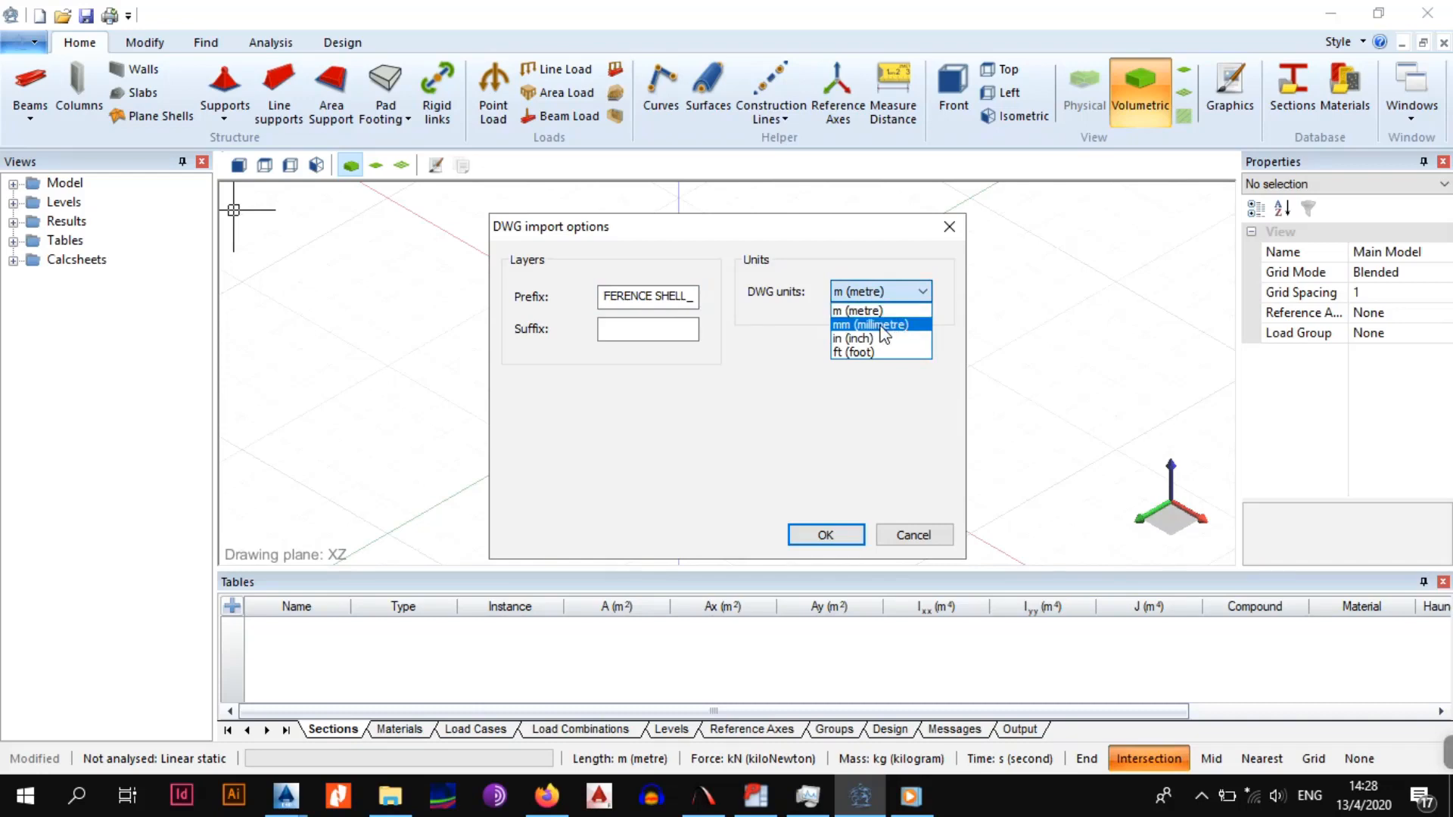
{"action": "left_click", "coordinate": [881, 325]}
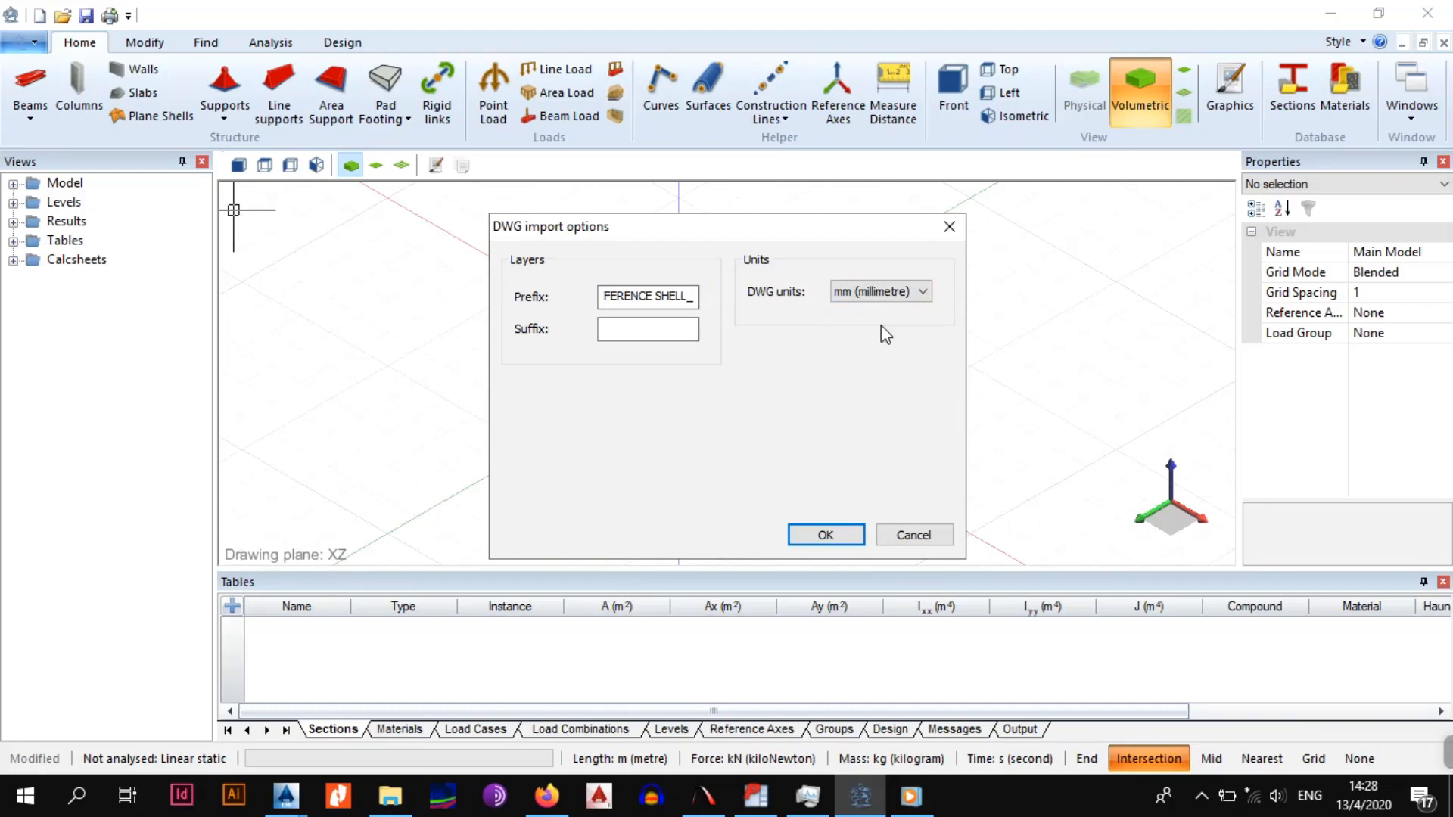
{"action": "left_click", "coordinate": [845, 535]}
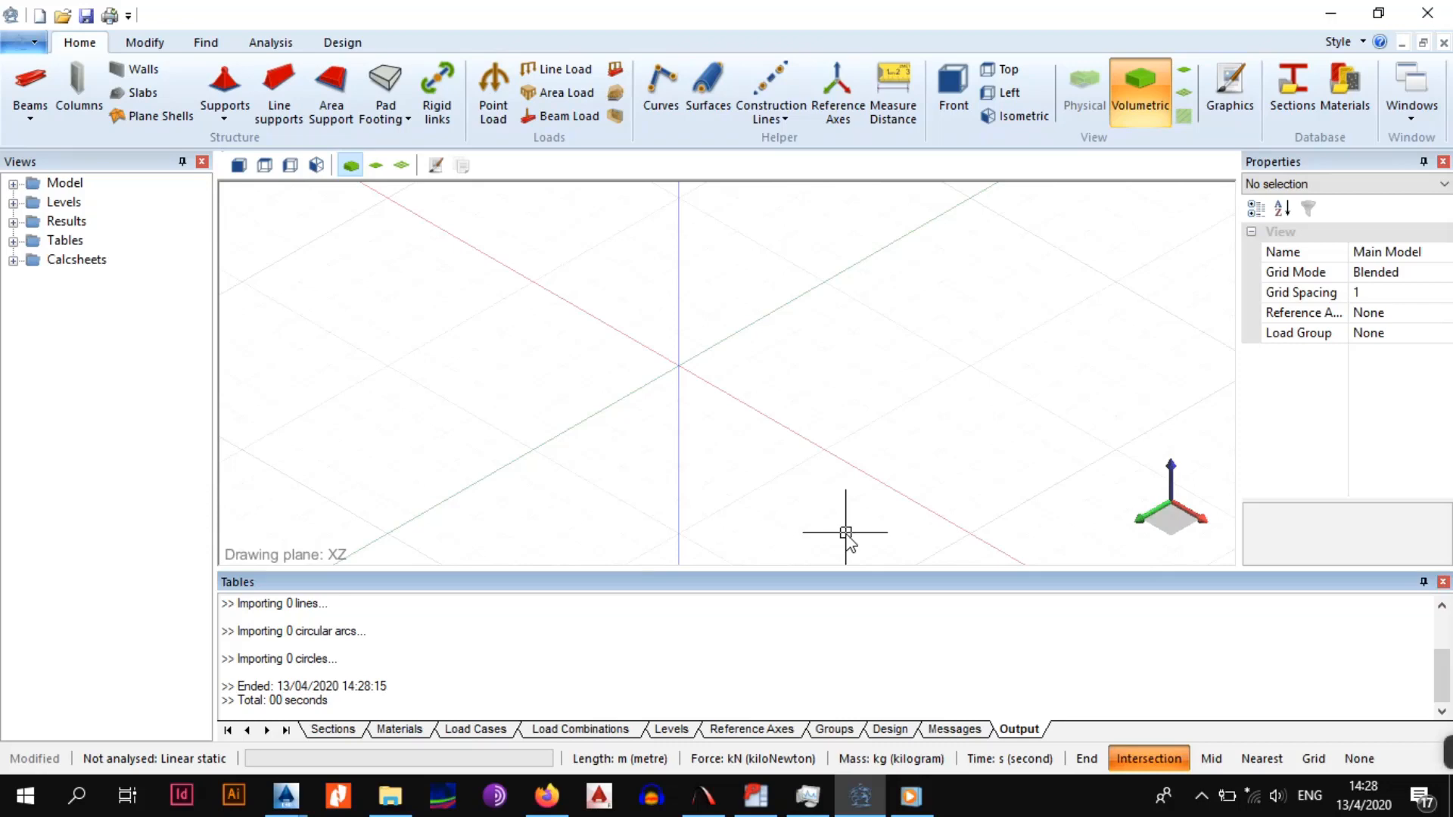
{"action": "scroll", "coordinate": [829, 407], "scroll_direction": "down", "scroll_amount": 7}
{"action": "middle_click_drag", "start_coordinate": [913, 457], "coordinate": [766, 375]}
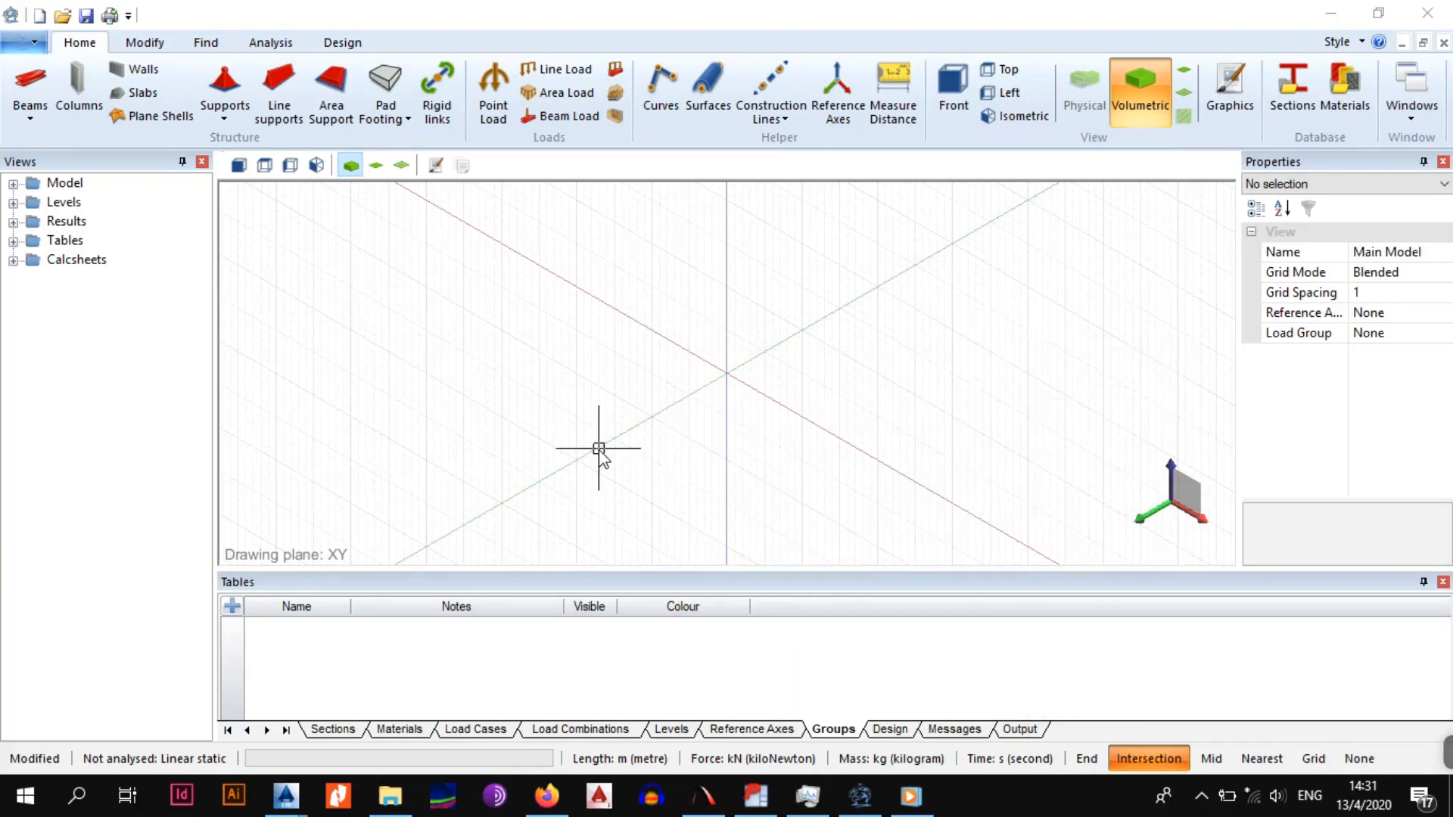
{"action": "scroll", "coordinate": [629, 441], "scroll_direction": "down", "scroll_amount": 2}
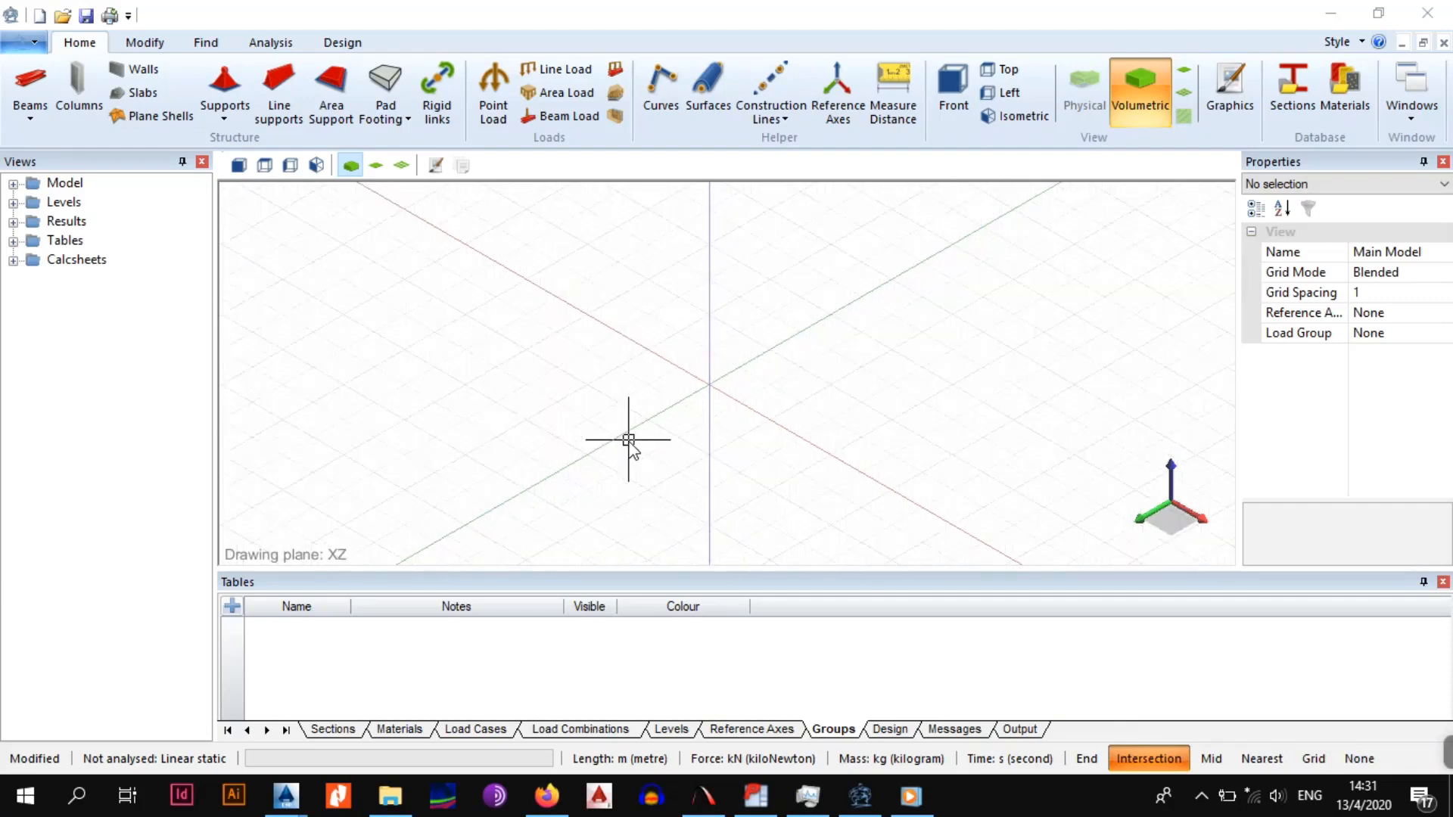
{"action": "middle_click_drag", "start_coordinate": [863, 437], "coordinate": [740, 425]}
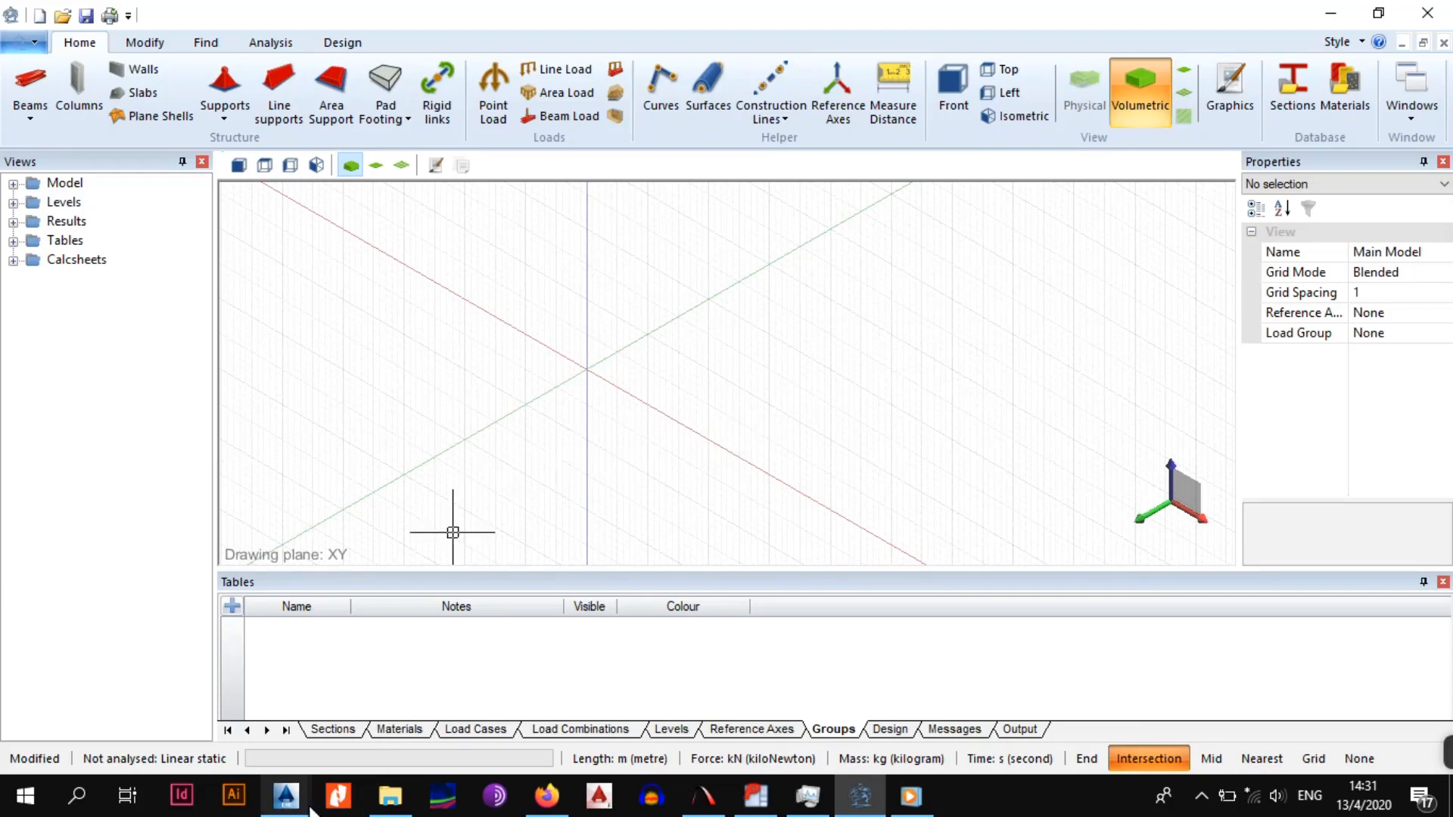
Switch to AutoCAD Civil 3D, save the SUMO REFERENCE SHELL drawing and close it
{"action": "mouse_move", "coordinate": [310, 809]}
{"action": "left_click", "coordinate": [401, 689]}
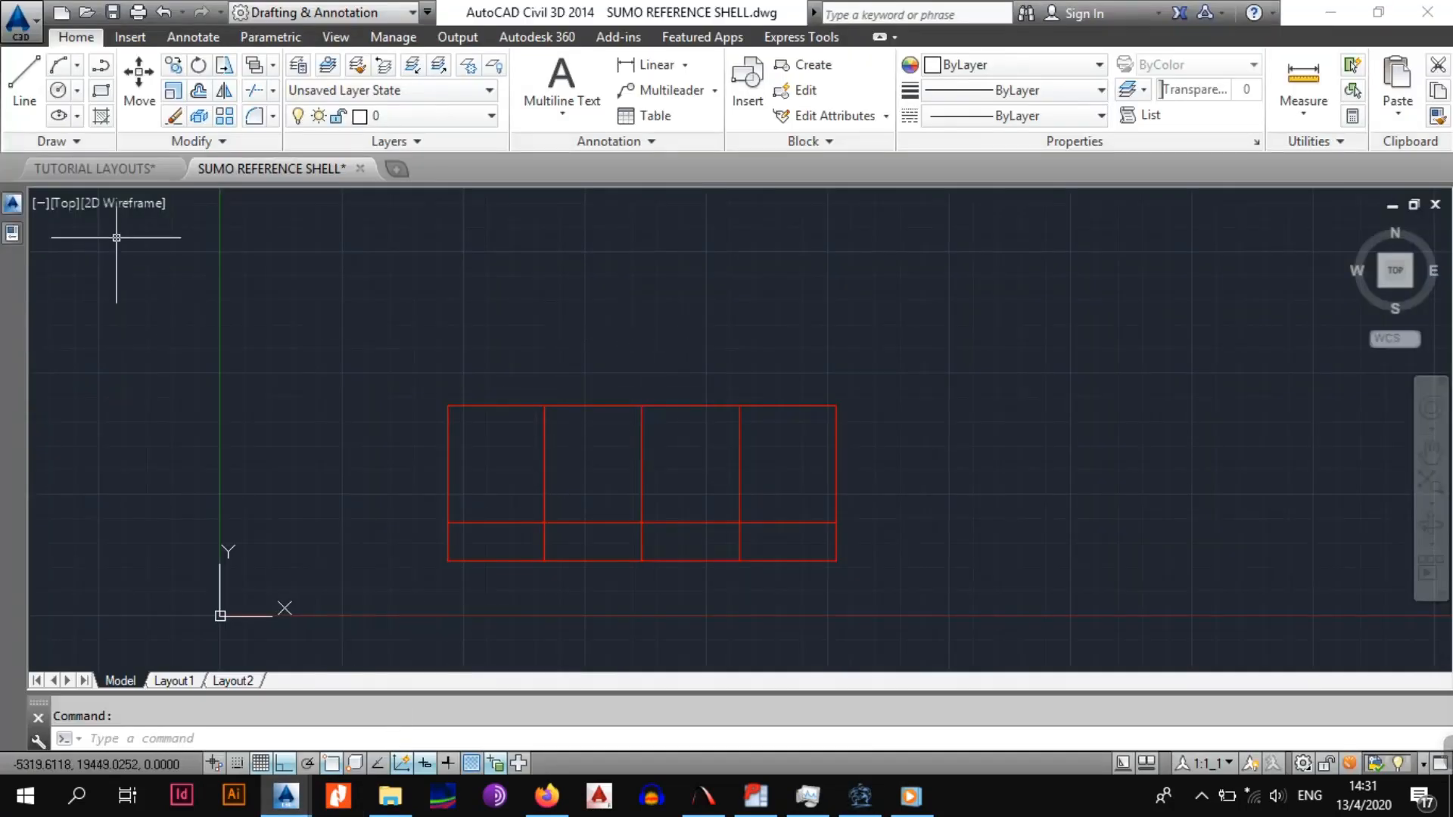
{"action": "left_click", "coordinate": [25, 25]}
{"action": "left_click", "coordinate": [70, 241]}
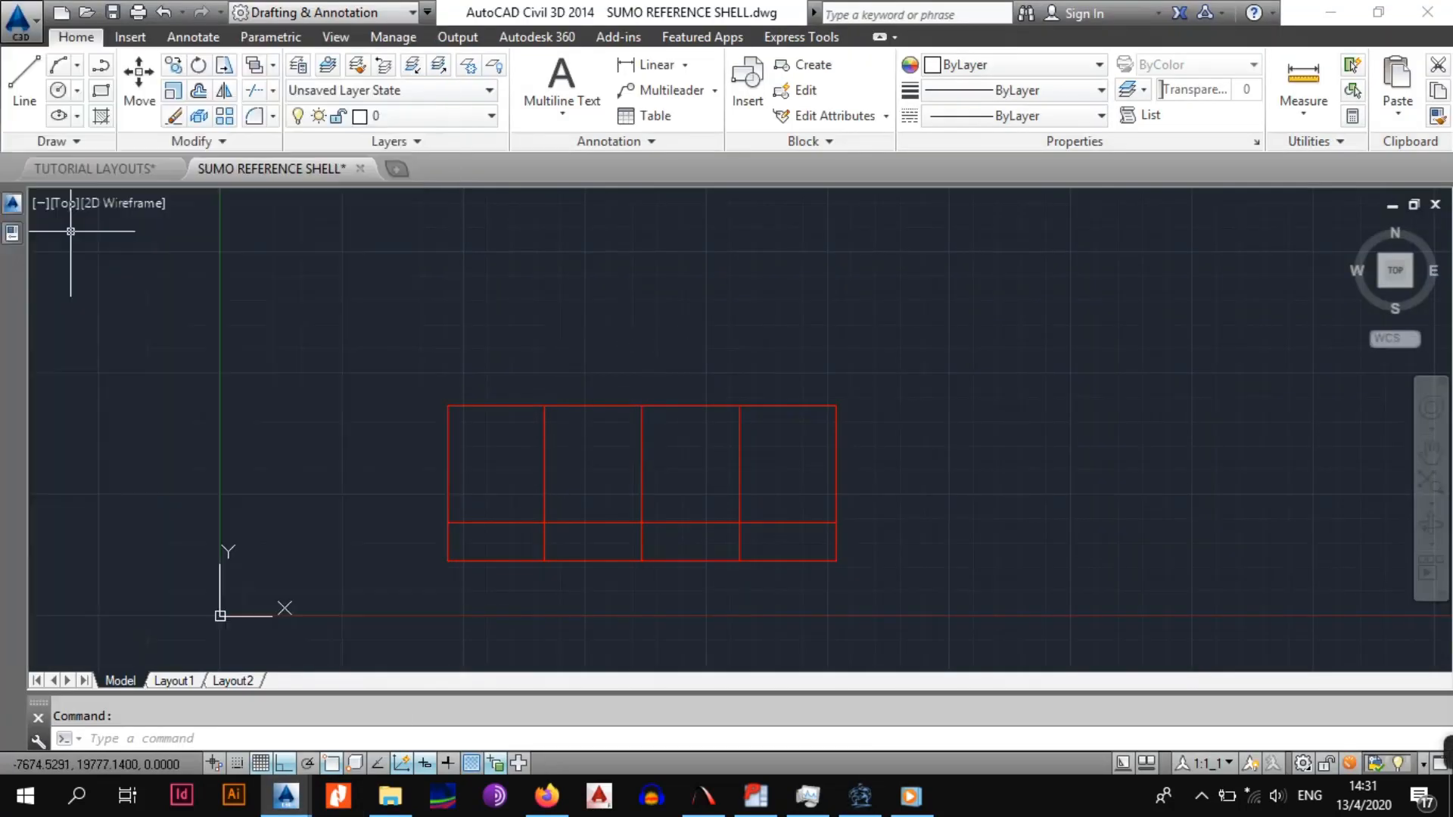
{"action": "left_click", "coordinate": [356, 168]}
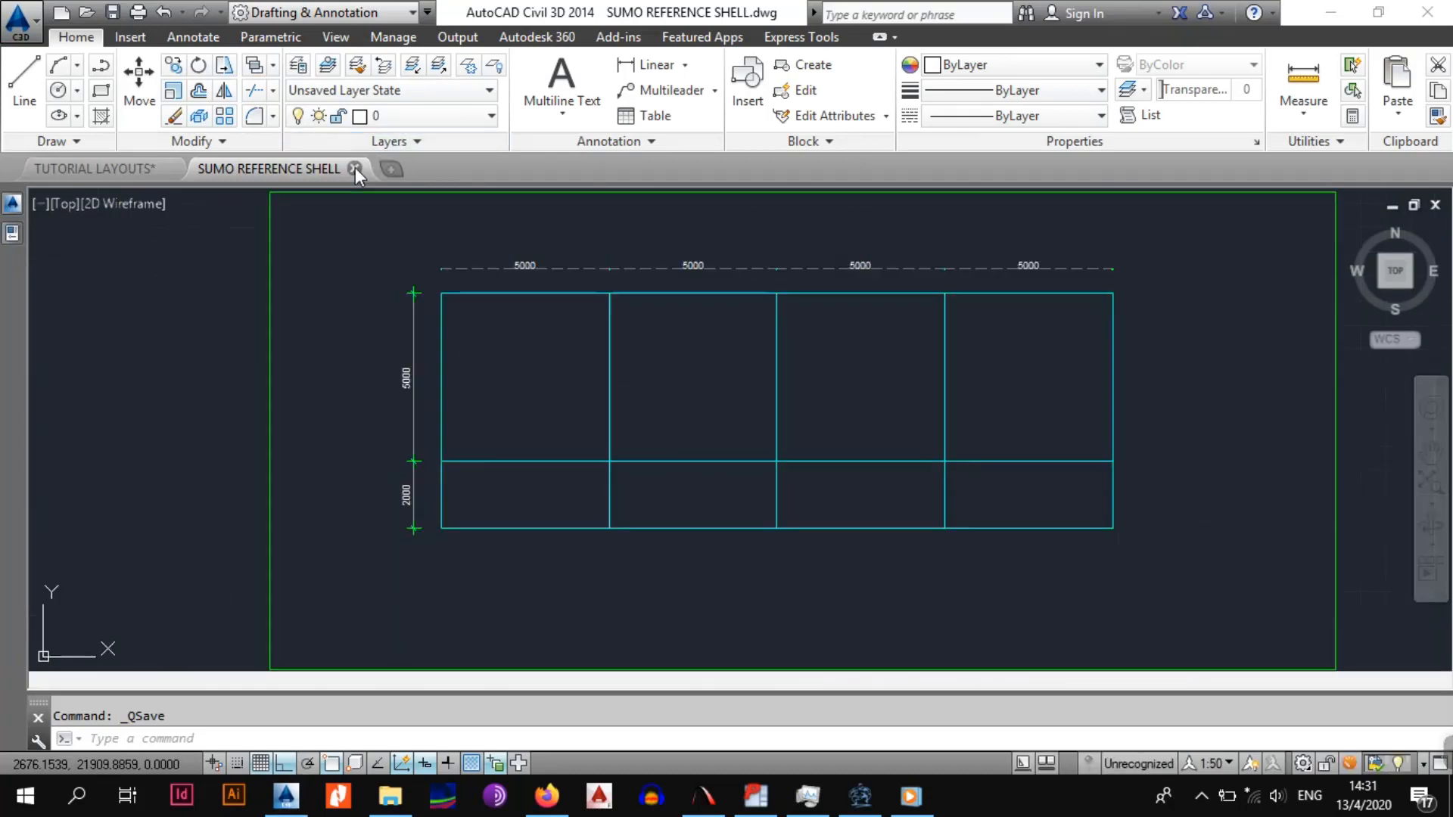
Switch to Prokon Sumo and import the SUMO REFERENCE SHELL DWG from the SLABS folder with its units set to millimetres
{"action": "left_click", "coordinate": [872, 803]}
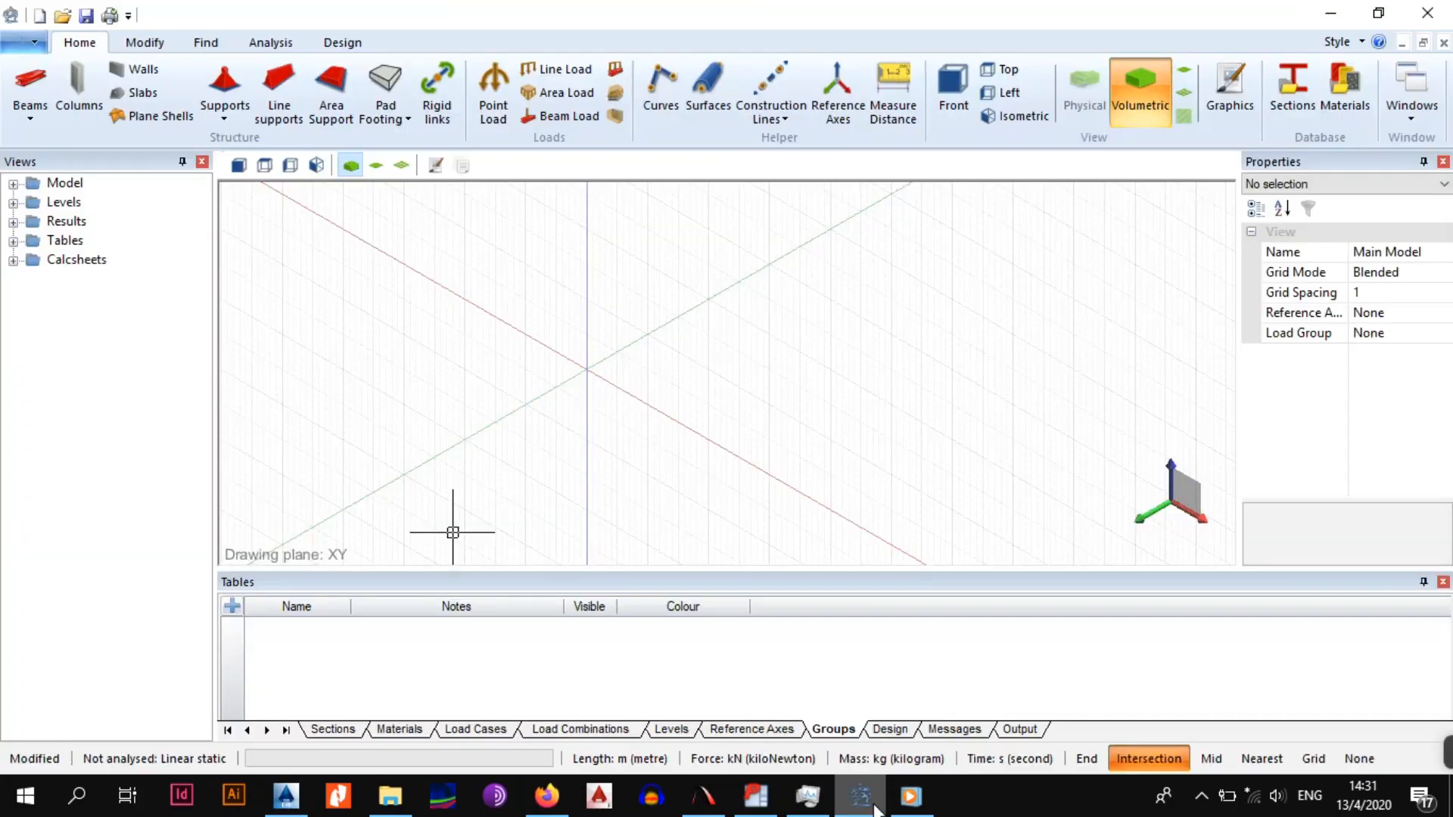
{"action": "left_click", "coordinate": [25, 41]}
{"action": "mouse_move", "coordinate": [112, 323]}
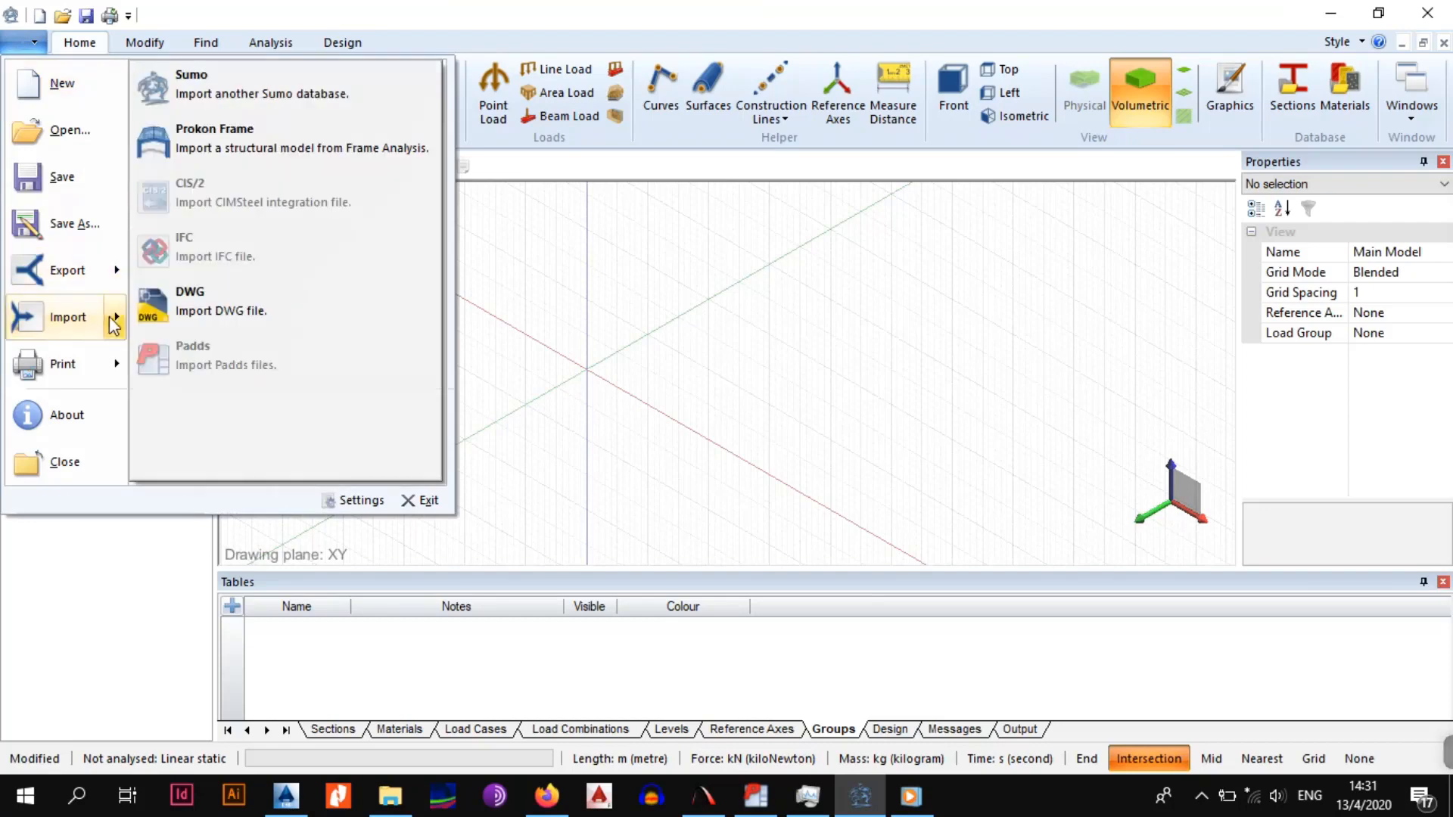
{"action": "left_click", "coordinate": [173, 311]}
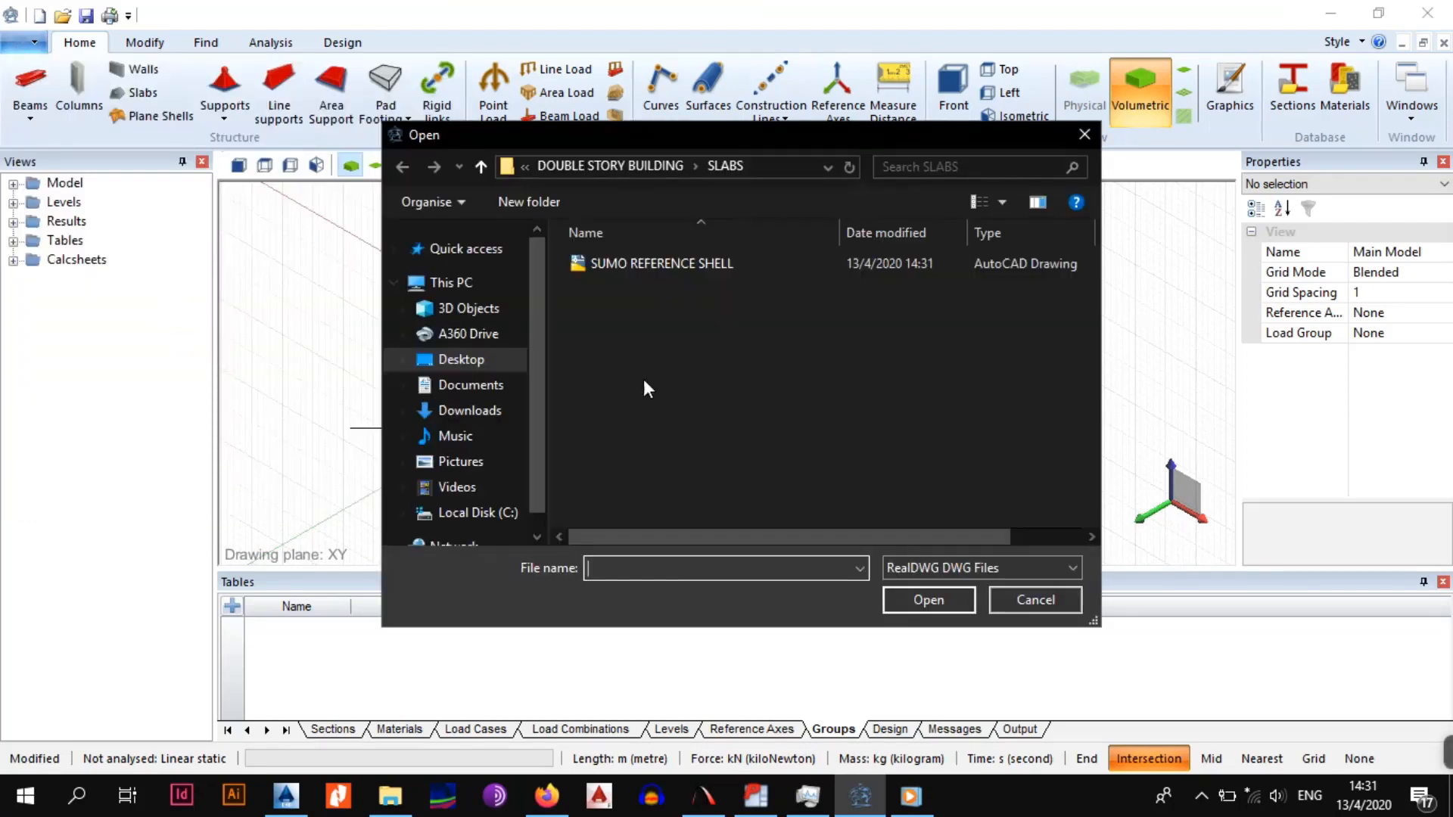
{"action": "left_click", "coordinate": [640, 262]}
{"action": "left_click", "coordinate": [935, 601]}
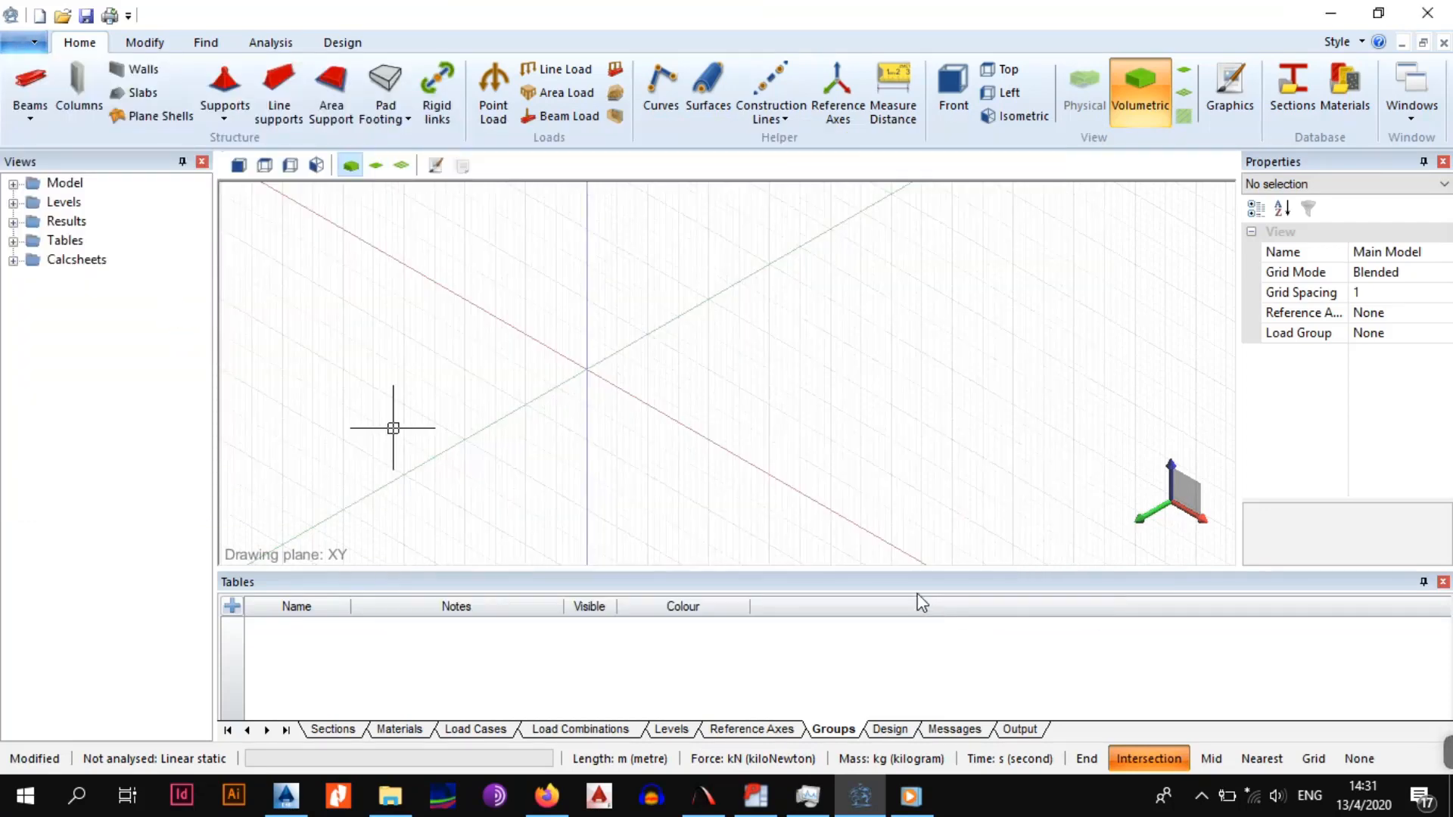
{"action": "left_click", "coordinate": [904, 296]}
{"action": "left_click", "coordinate": [909, 327]}
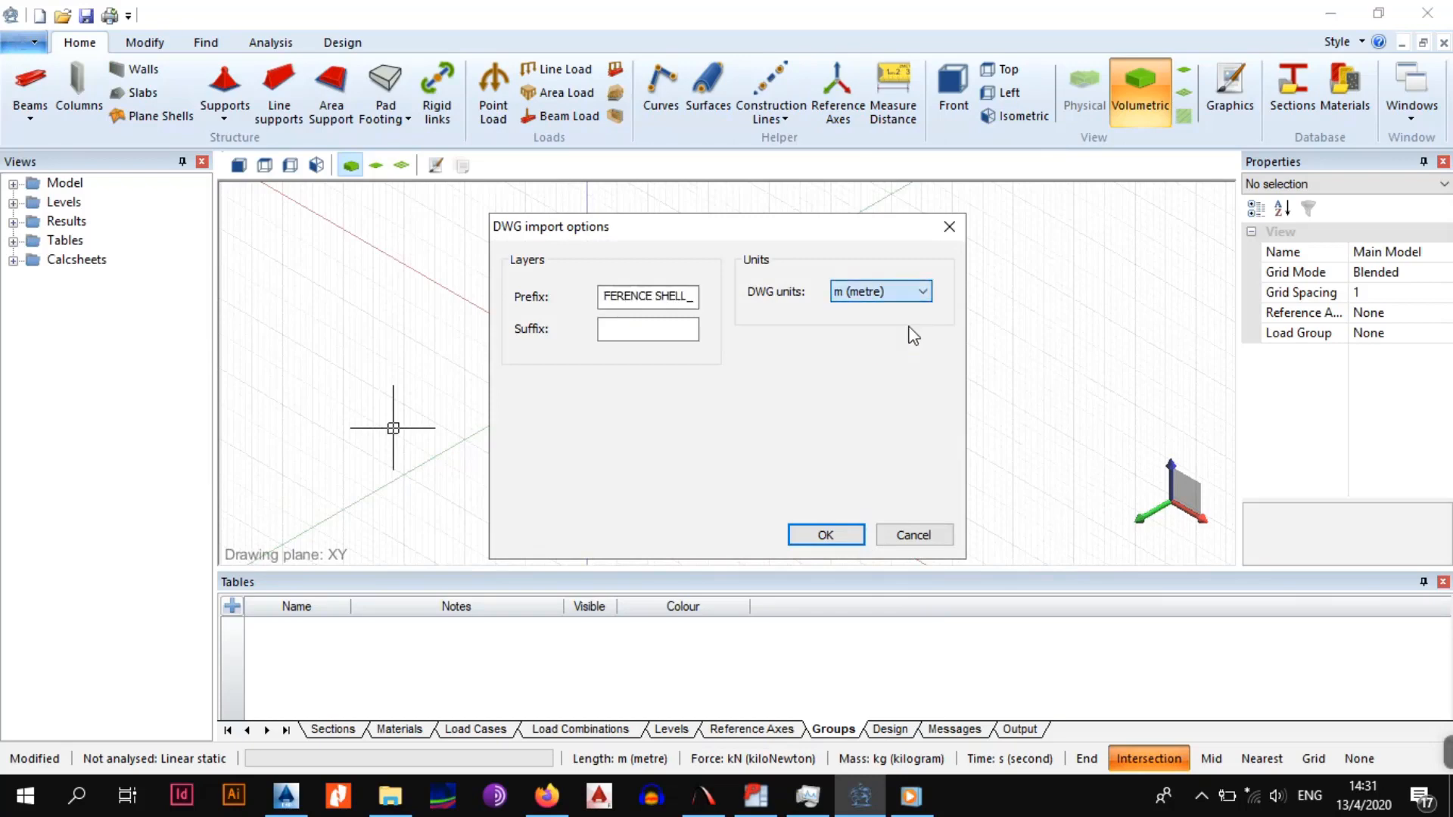
{"action": "left_click", "coordinate": [827, 536]}
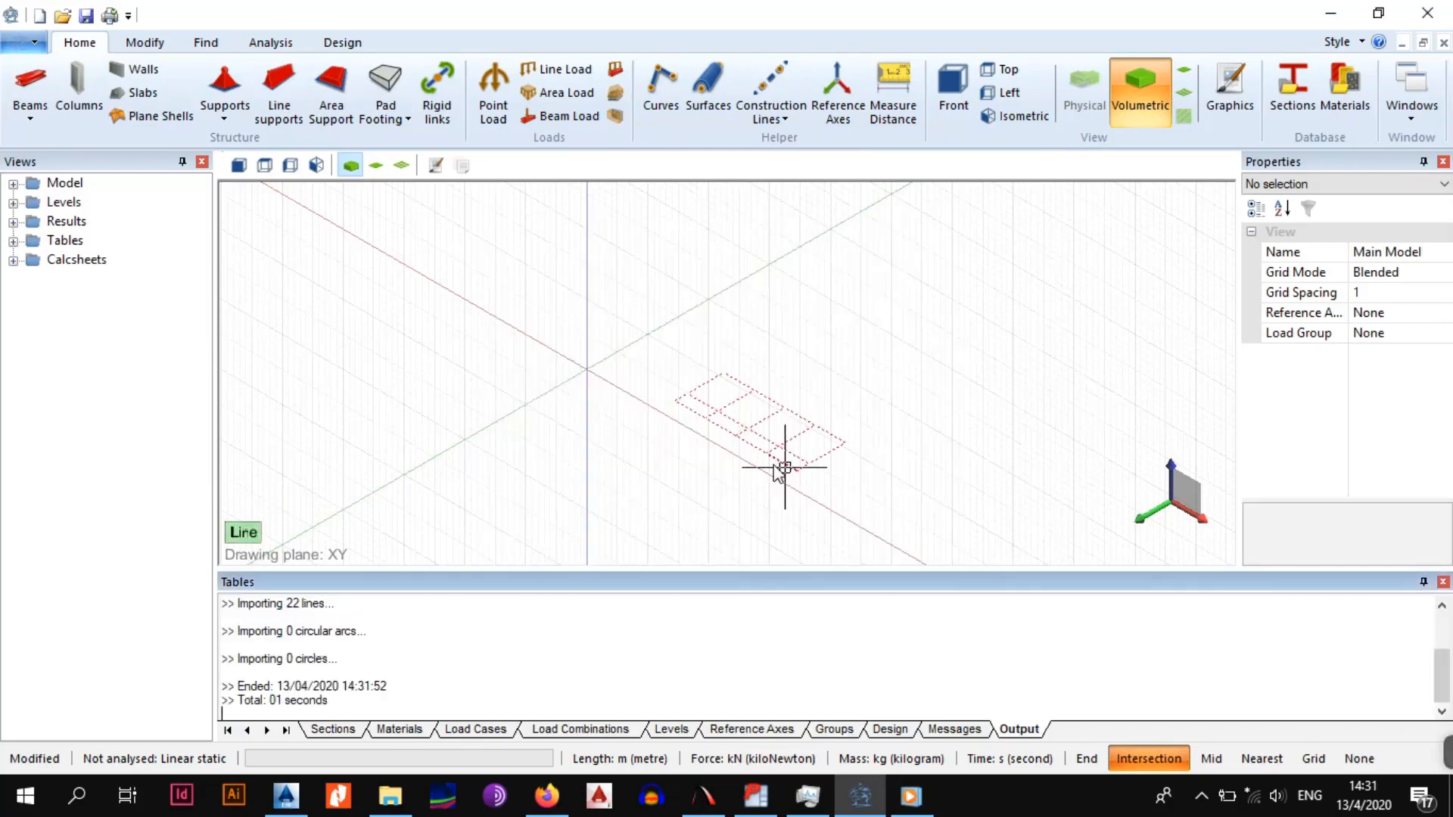
Examine the imported slab outline in the model and its entry in the groups table
{"action": "scroll", "coordinate": [784, 468], "scroll_direction": "up", "scroll_amount": 5}
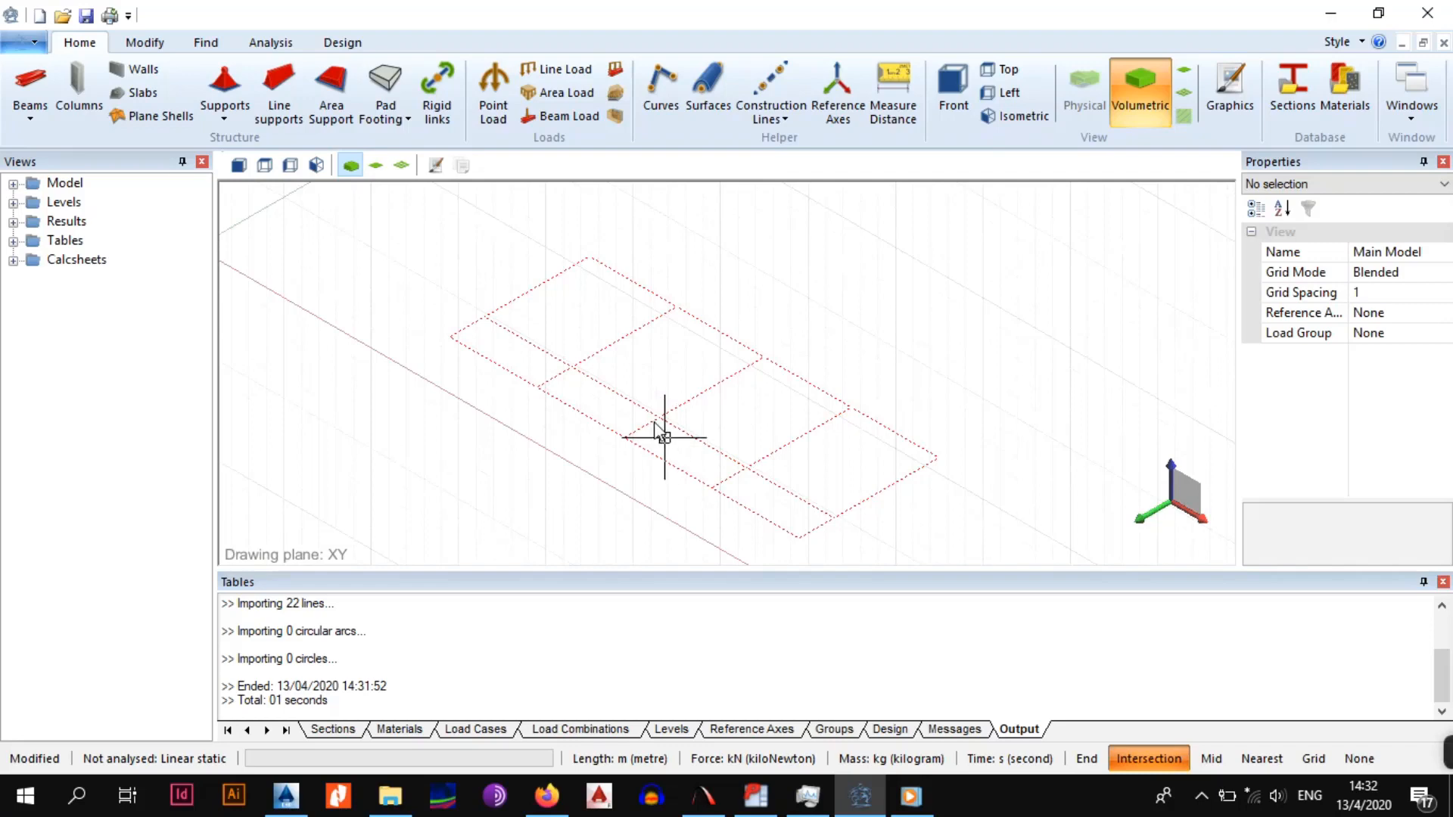
{"action": "middle_click_drag", "start_coordinate": [606, 374], "coordinate": [652, 461]}
{"action": "scroll", "coordinate": [572, 431], "scroll_direction": "up", "scroll_amount": 3}
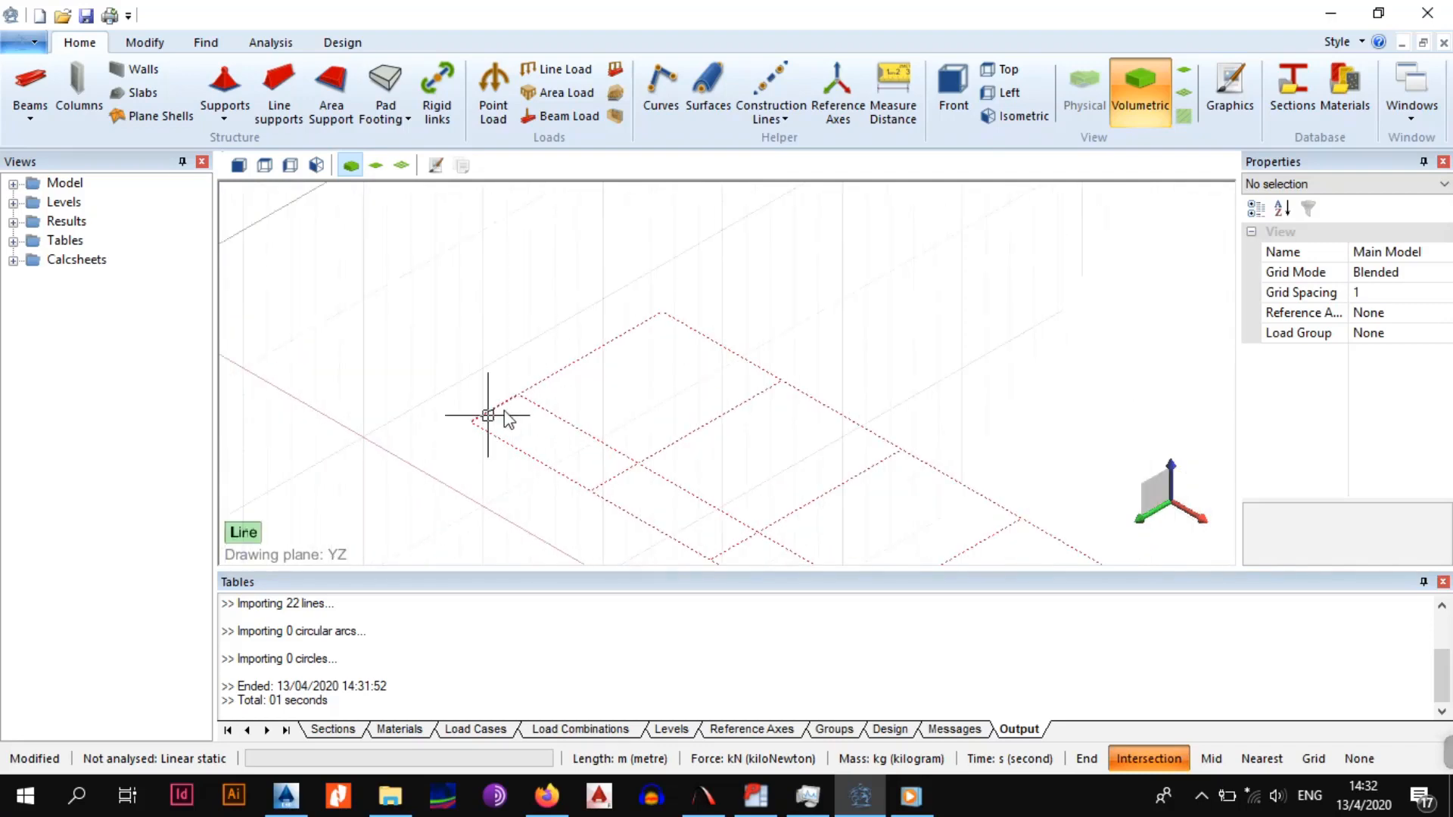
{"action": "middle_click_drag", "start_coordinate": [757, 466], "coordinate": [583, 358]}
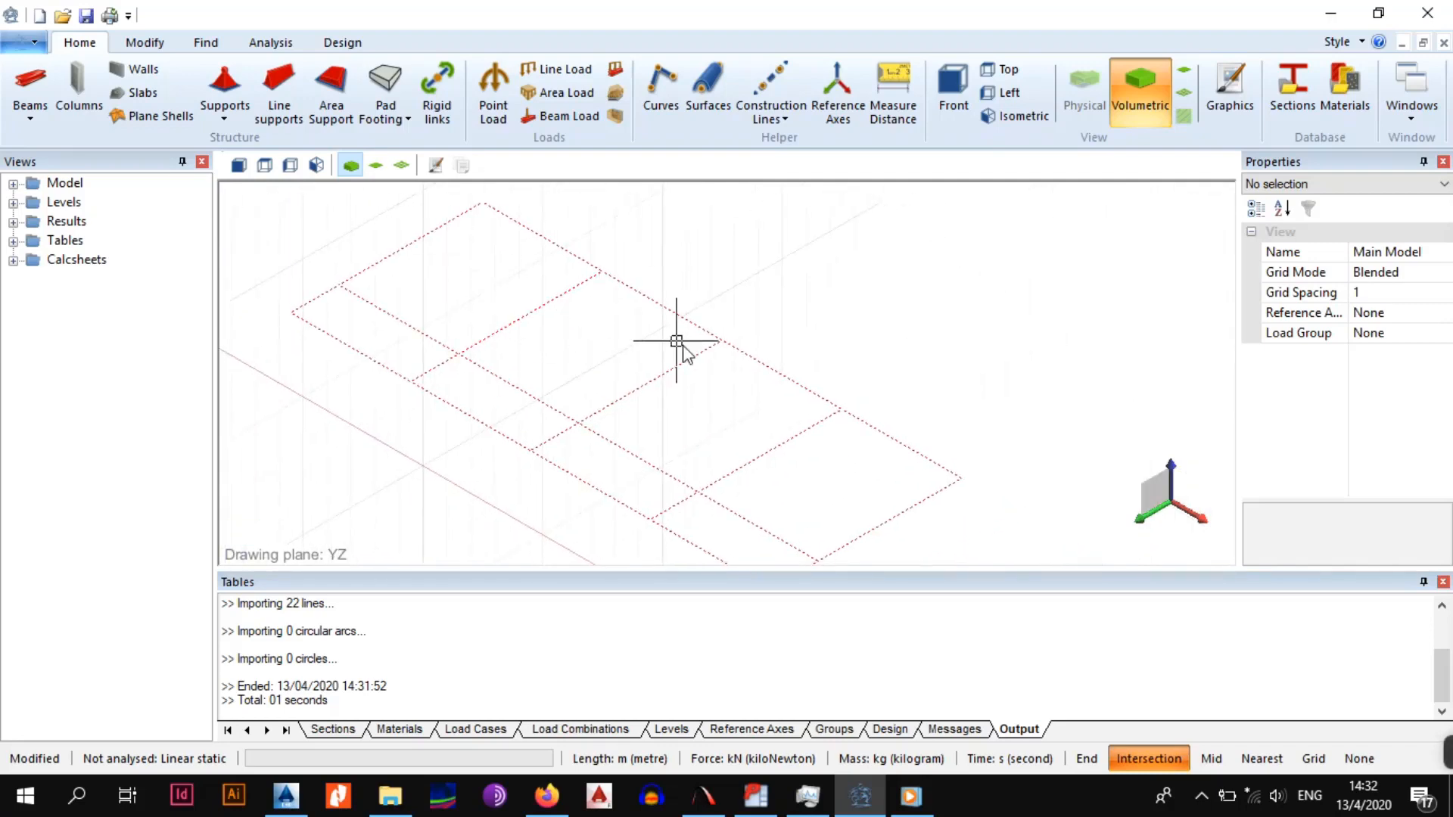
{"action": "scroll", "coordinate": [784, 493], "scroll_direction": "down", "scroll_amount": 2}
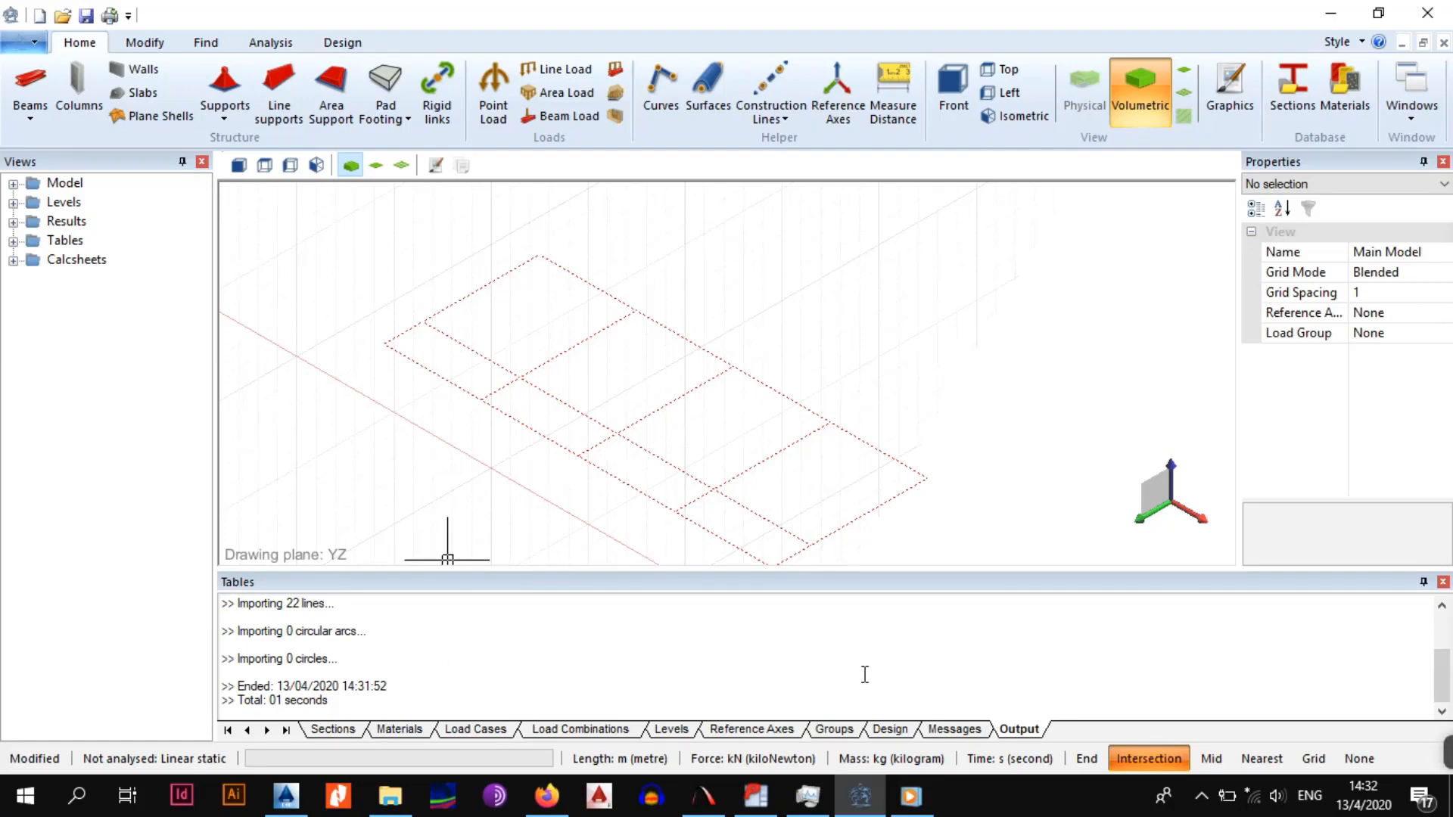
{"action": "left_click", "coordinate": [830, 730]}
{"action": "left_click", "coordinate": [275, 630]}
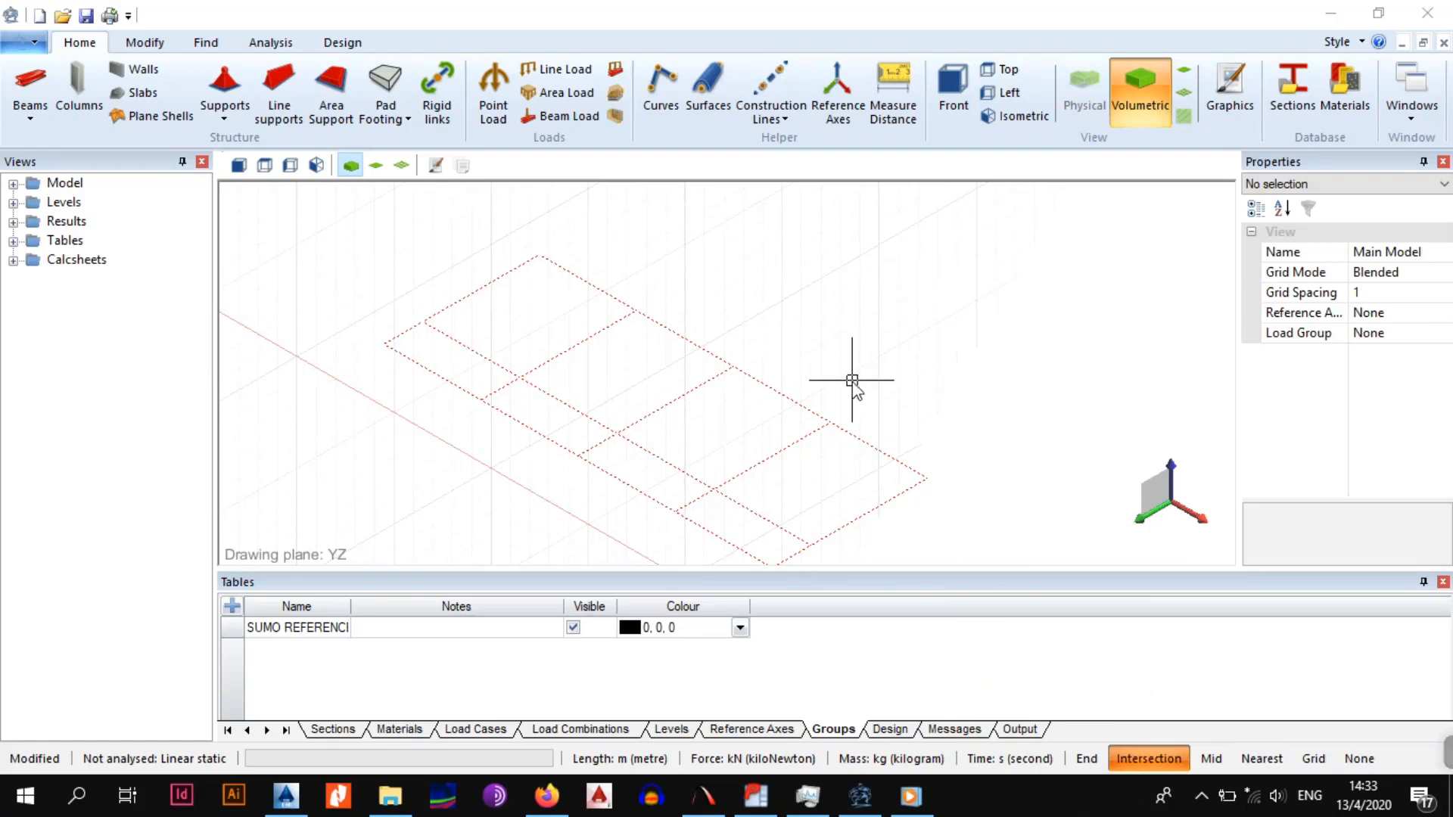
Add two groups to the model, named SLABS and BEAMS
{"action": "left_click", "coordinate": [233, 607]}
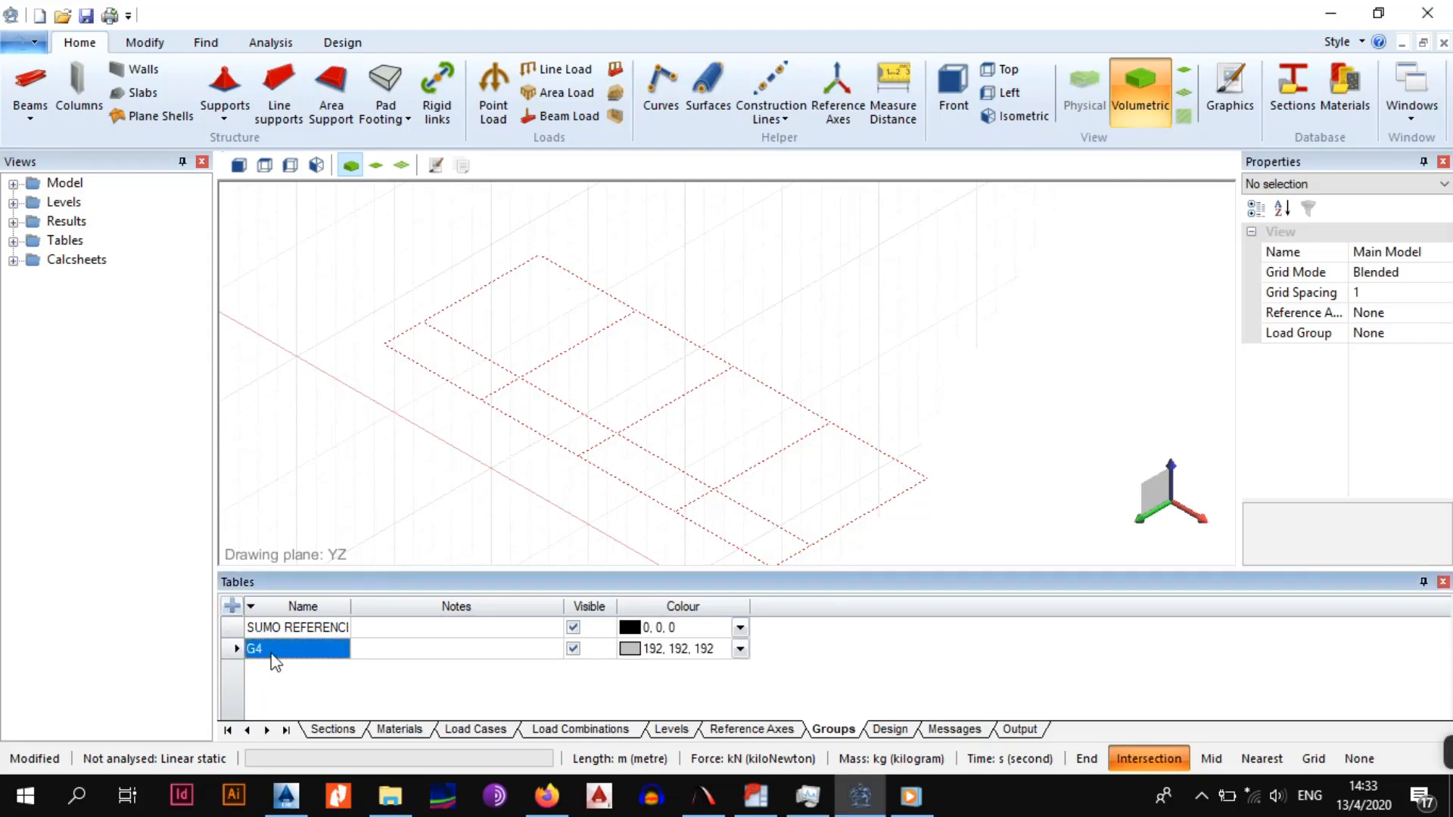
{"action": "type", "text": "G4"}
{"action": "left_click", "coordinate": [215, 635]}
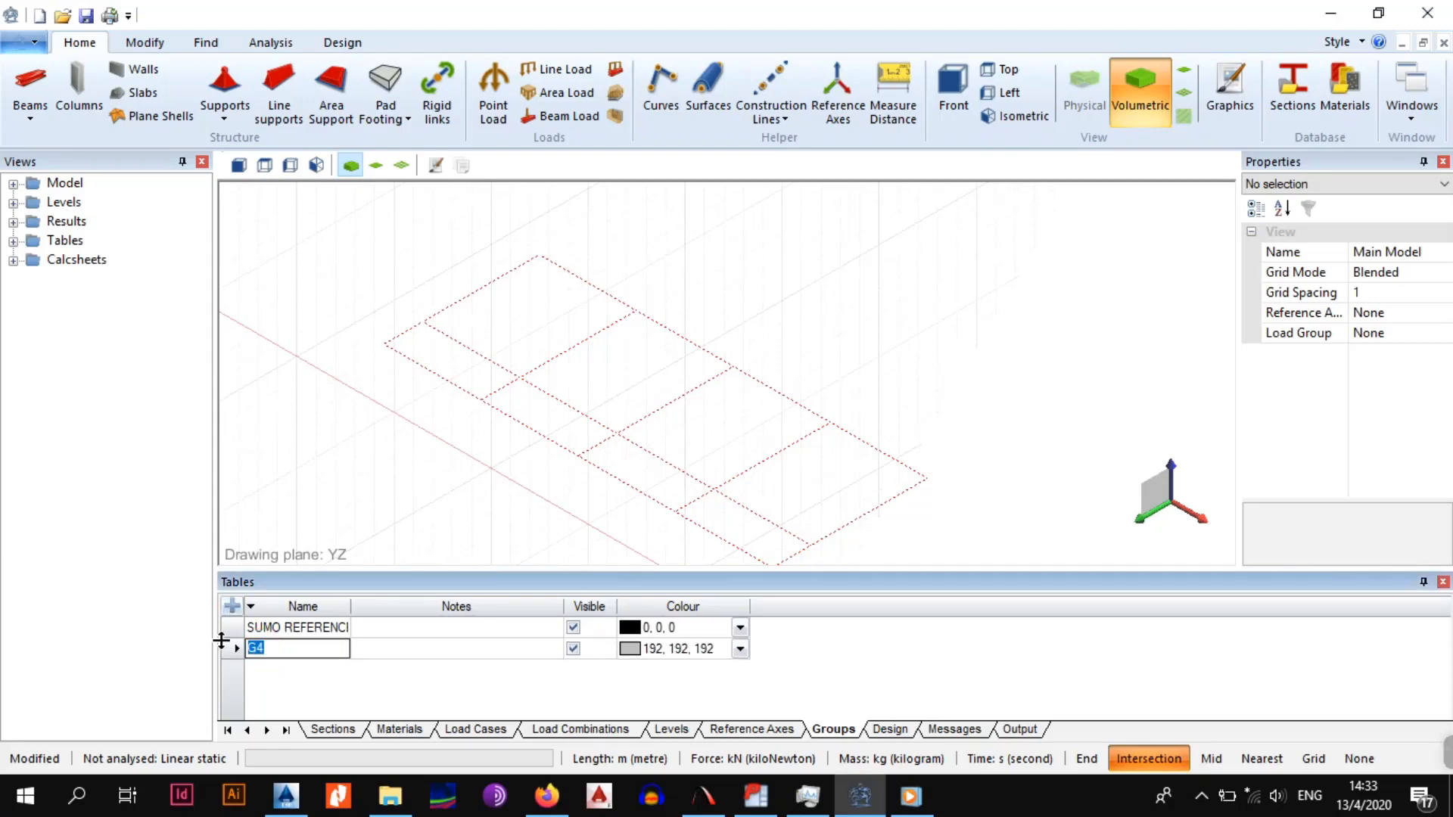
{"action": "type", "text": "SLABS"}
{"action": "left_click", "coordinate": [284, 679]}
{"action": "left_click", "coordinate": [231, 606]}
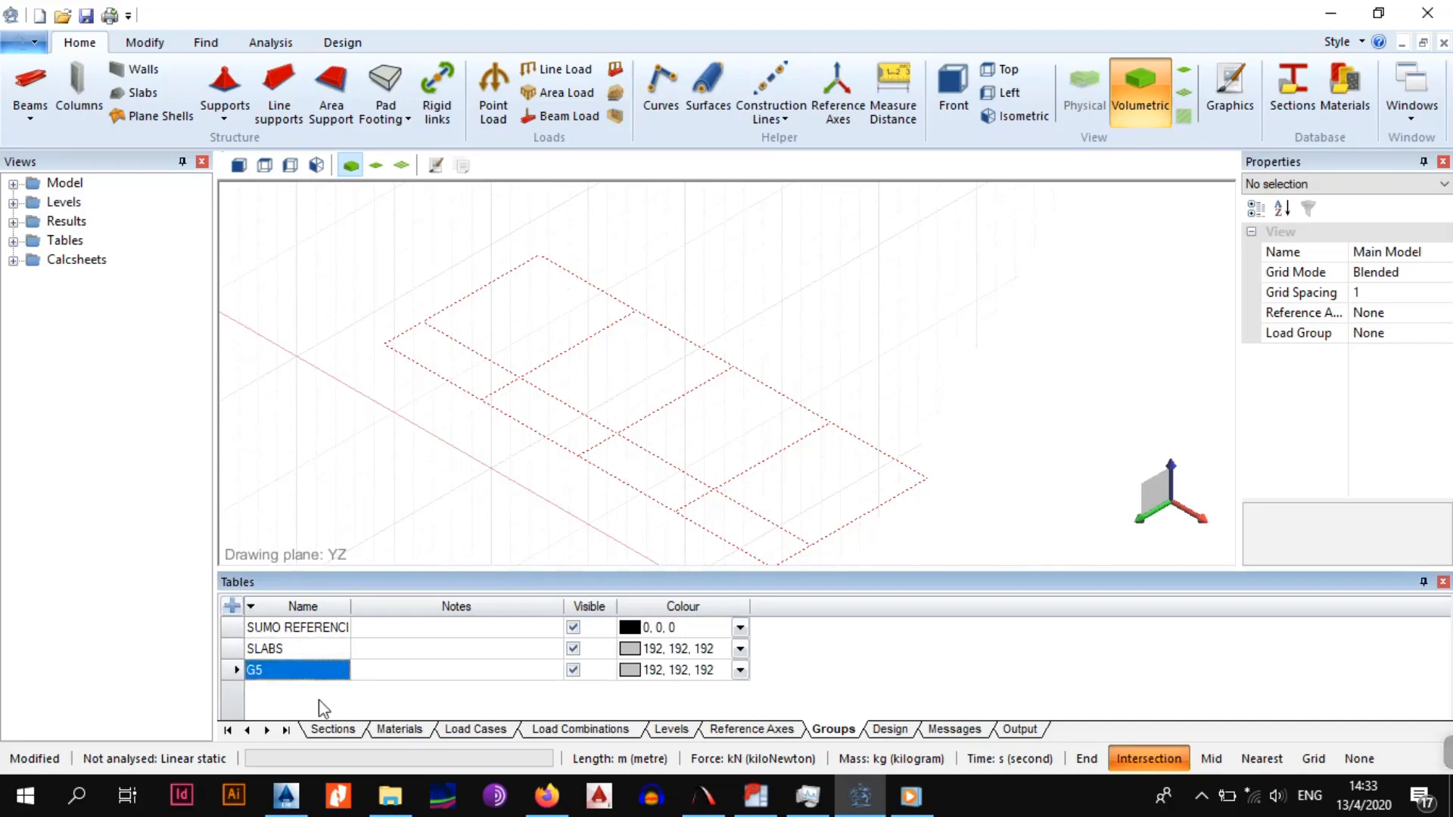
{"action": "type", "text": "BEAMS"}
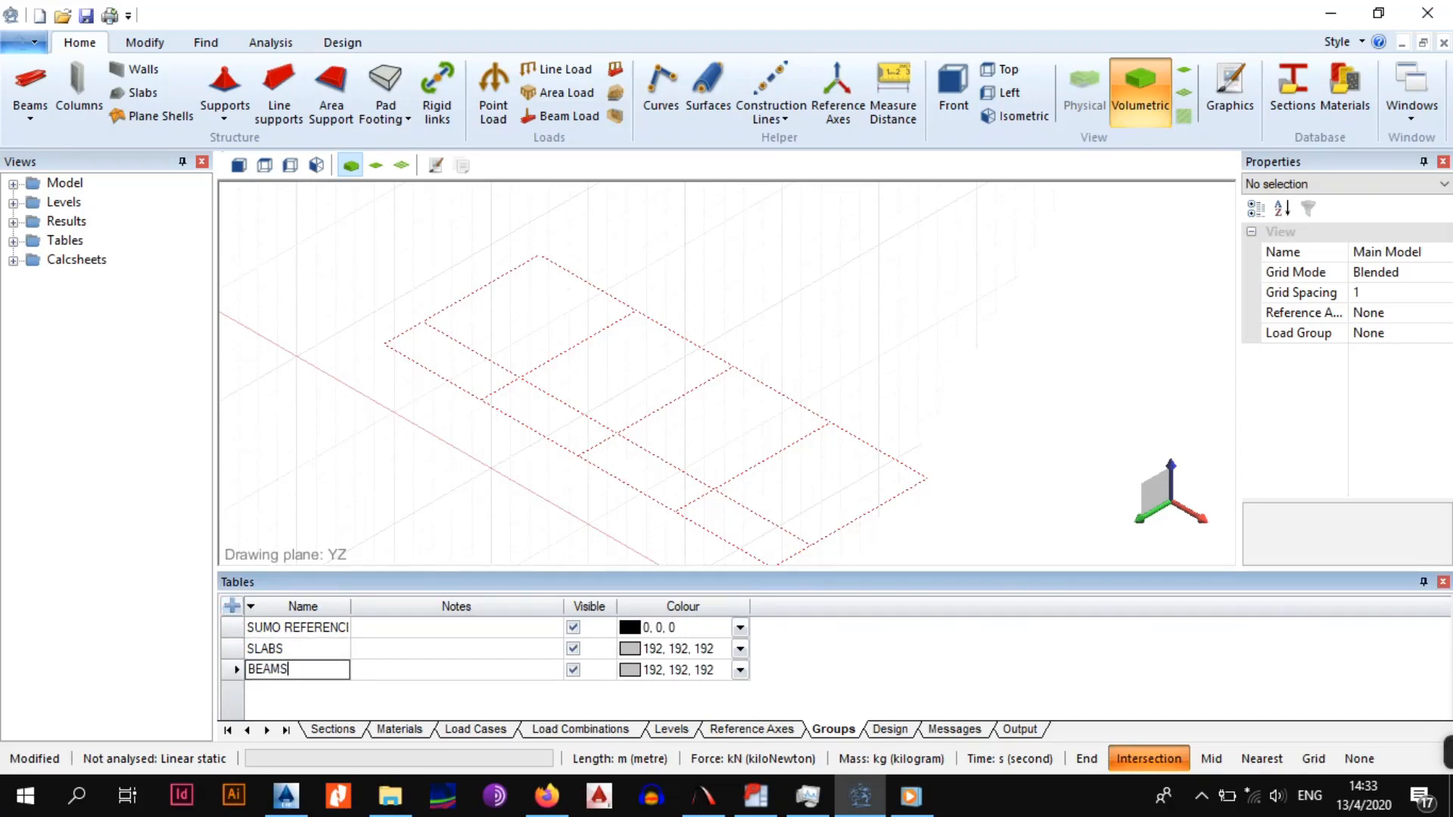
Add a group named AREA LOADS to the model's groups table
{"action": "left_click", "coordinate": [388, 685]}
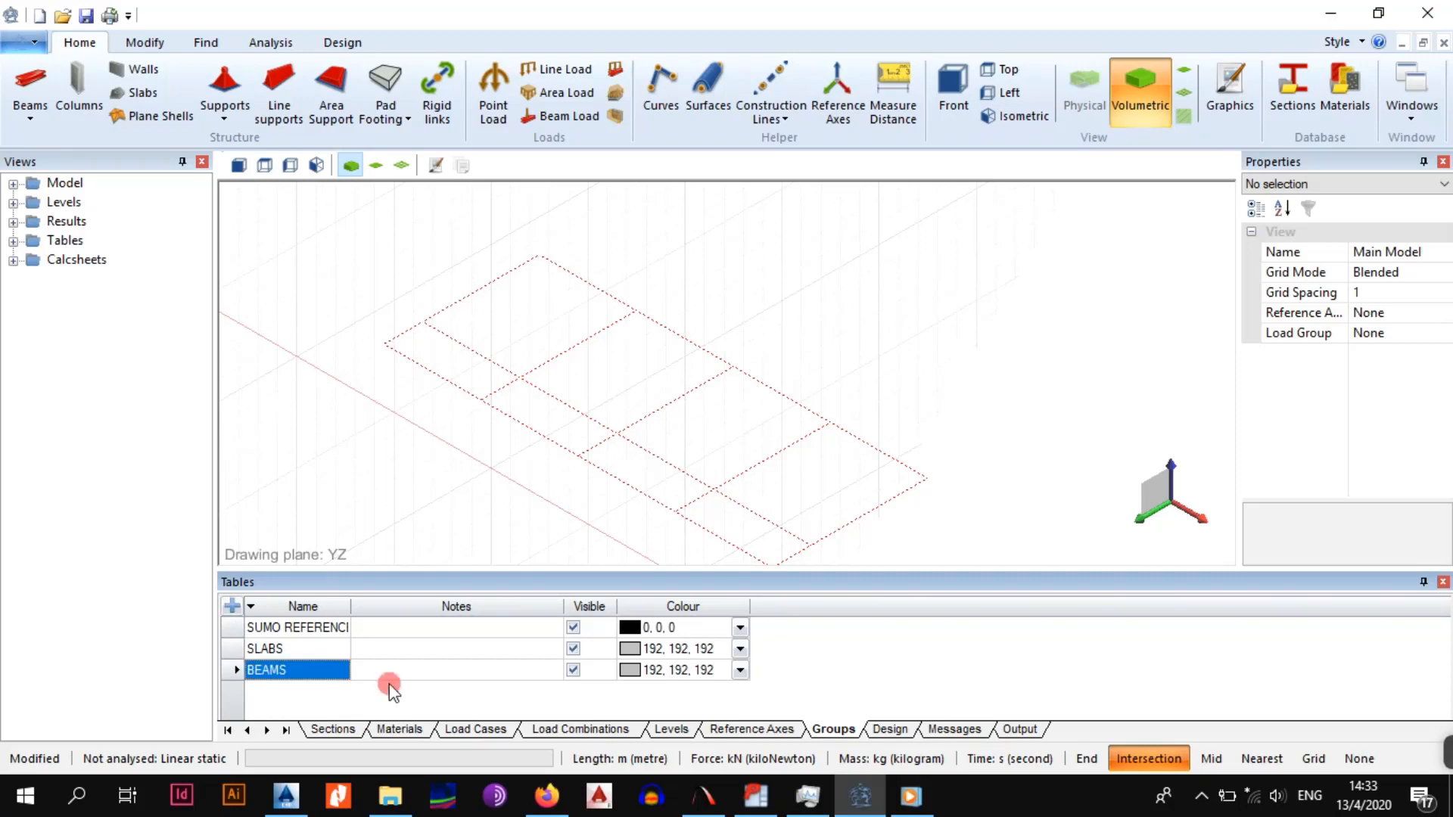
{"action": "left_click", "coordinate": [240, 606]}
{"action": "type", "text": "LOADS"}
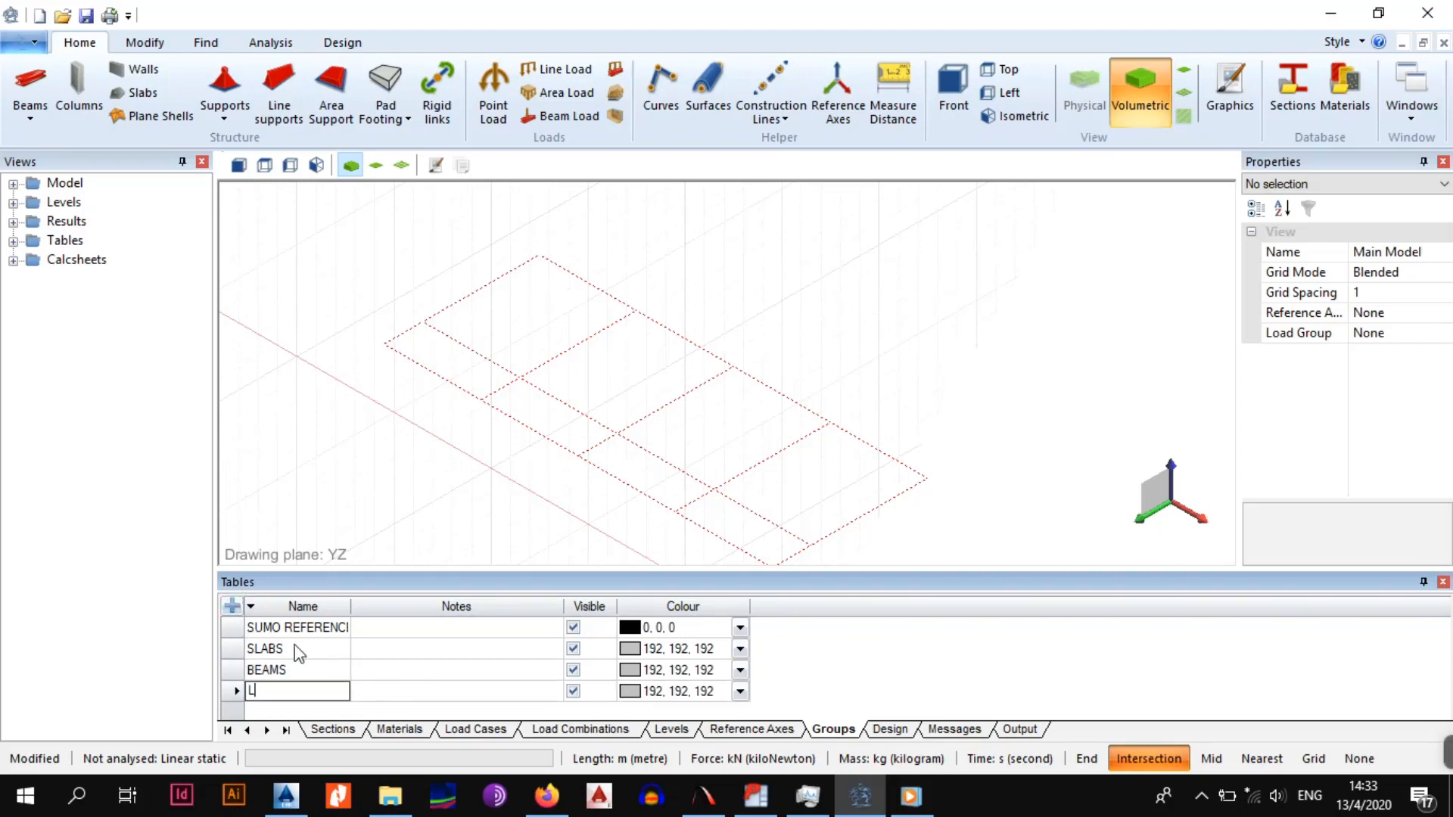
{"action": "key", "text": "BackSpace"}
{"action": "key", "text": "BackSpace"}
{"action": "key", "text": "BackSpace"}
{"action": "key", "text": "BackSpace"}
{"action": "key", "text": "BackSpace"}
{"action": "type", "text": "AREA LOADS"}
{"action": "left_click", "coordinate": [392, 697]}
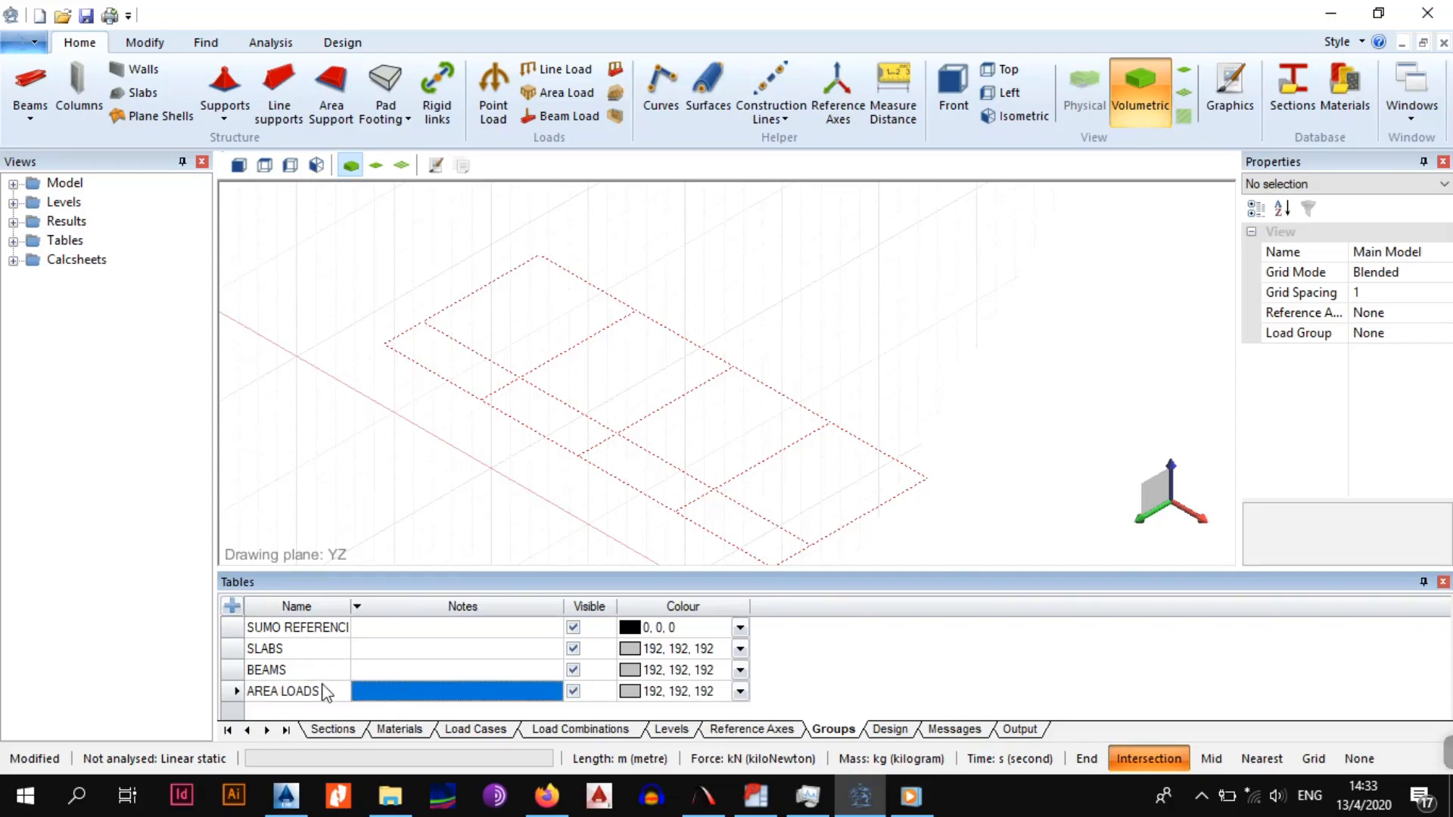
Add two more groups, named LINE LOADS and SUPPORTS, and look over the groups list
{"action": "left_click", "coordinate": [233, 607]}
{"action": "type", "text": "LI"}
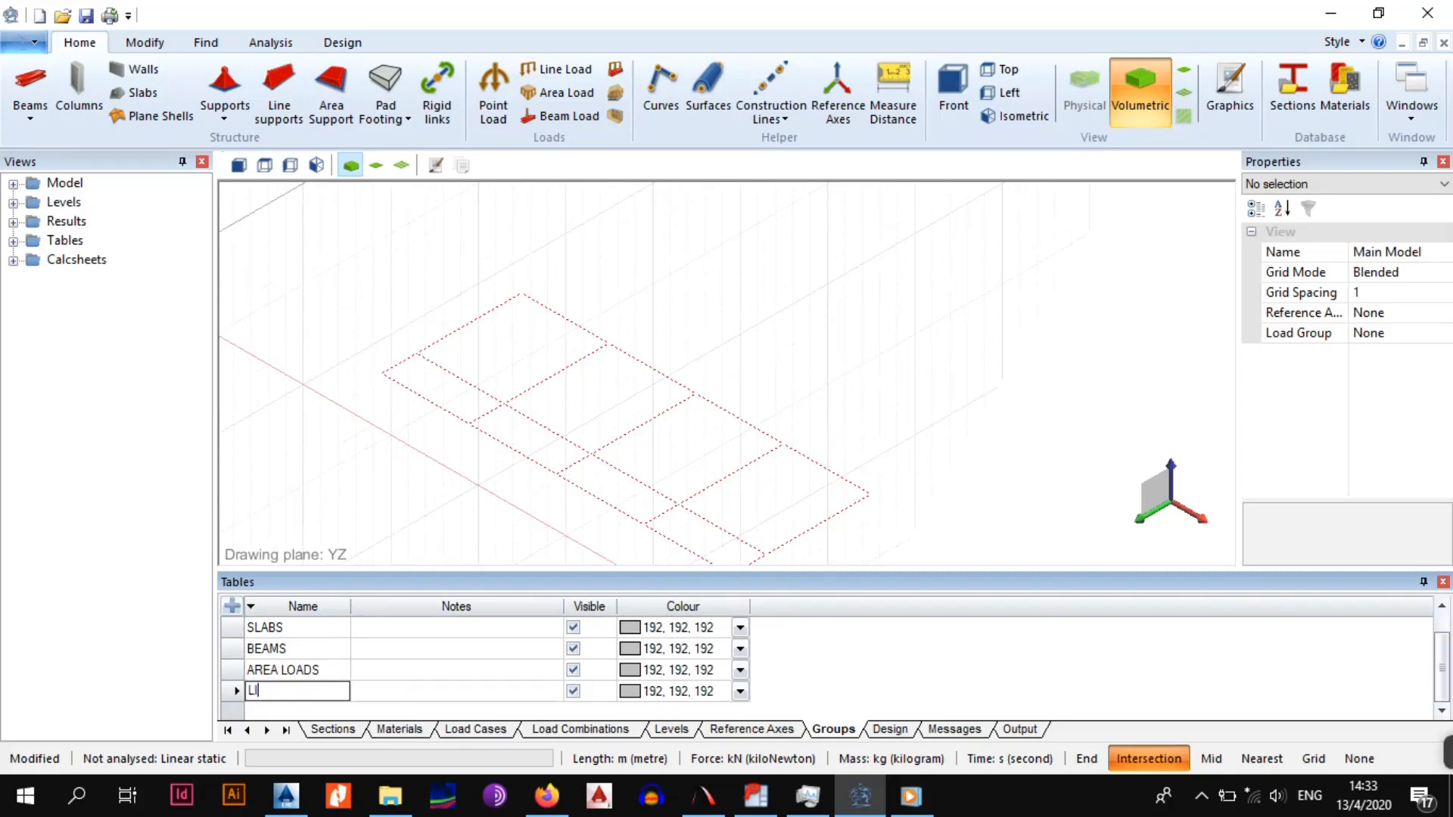
{"action": "type", "text": "NE LOADS"}
{"action": "key", "text": "Return"}
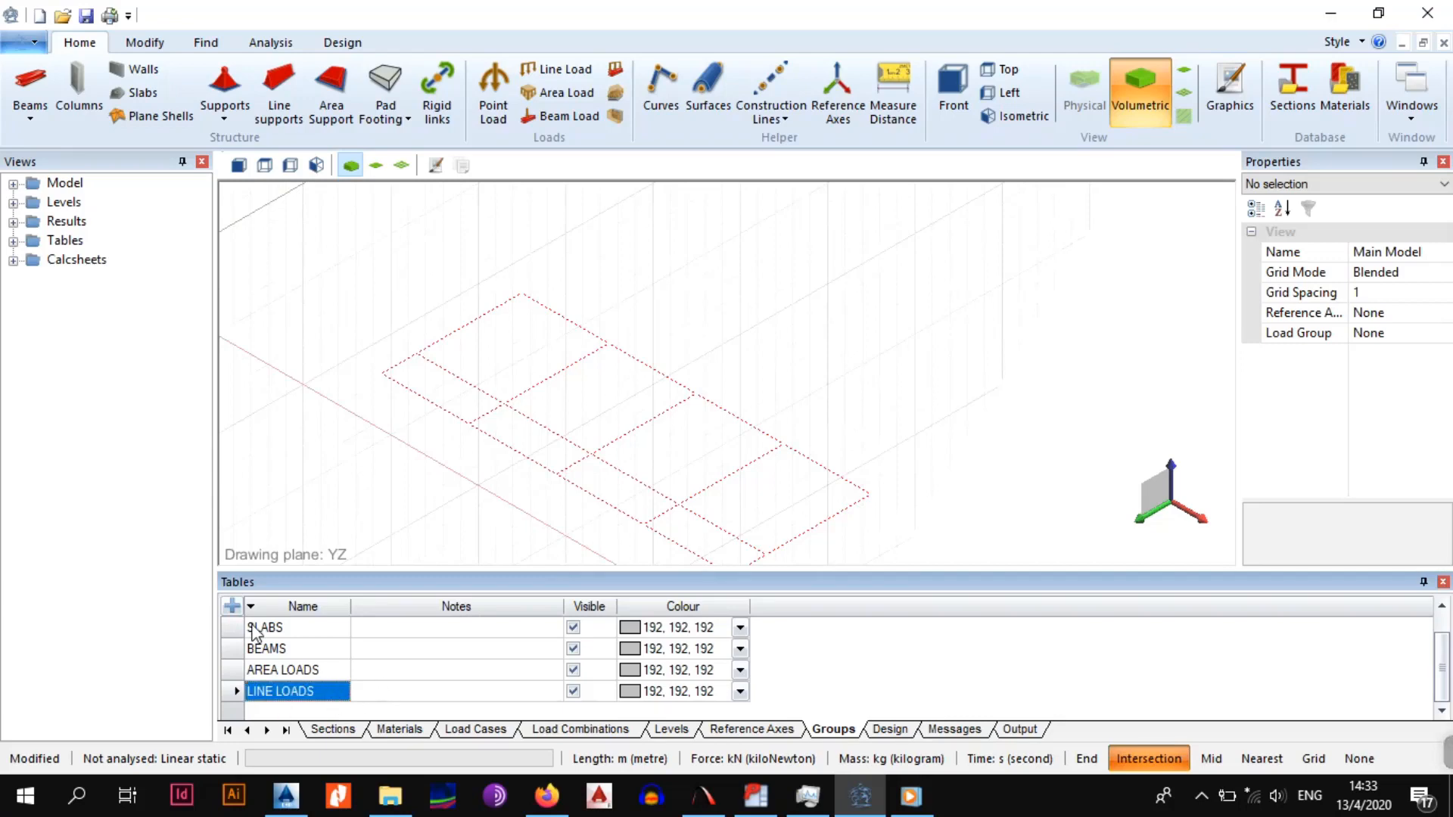
{"action": "left_click", "coordinate": [232, 607]}
{"action": "type", "text": "S"}
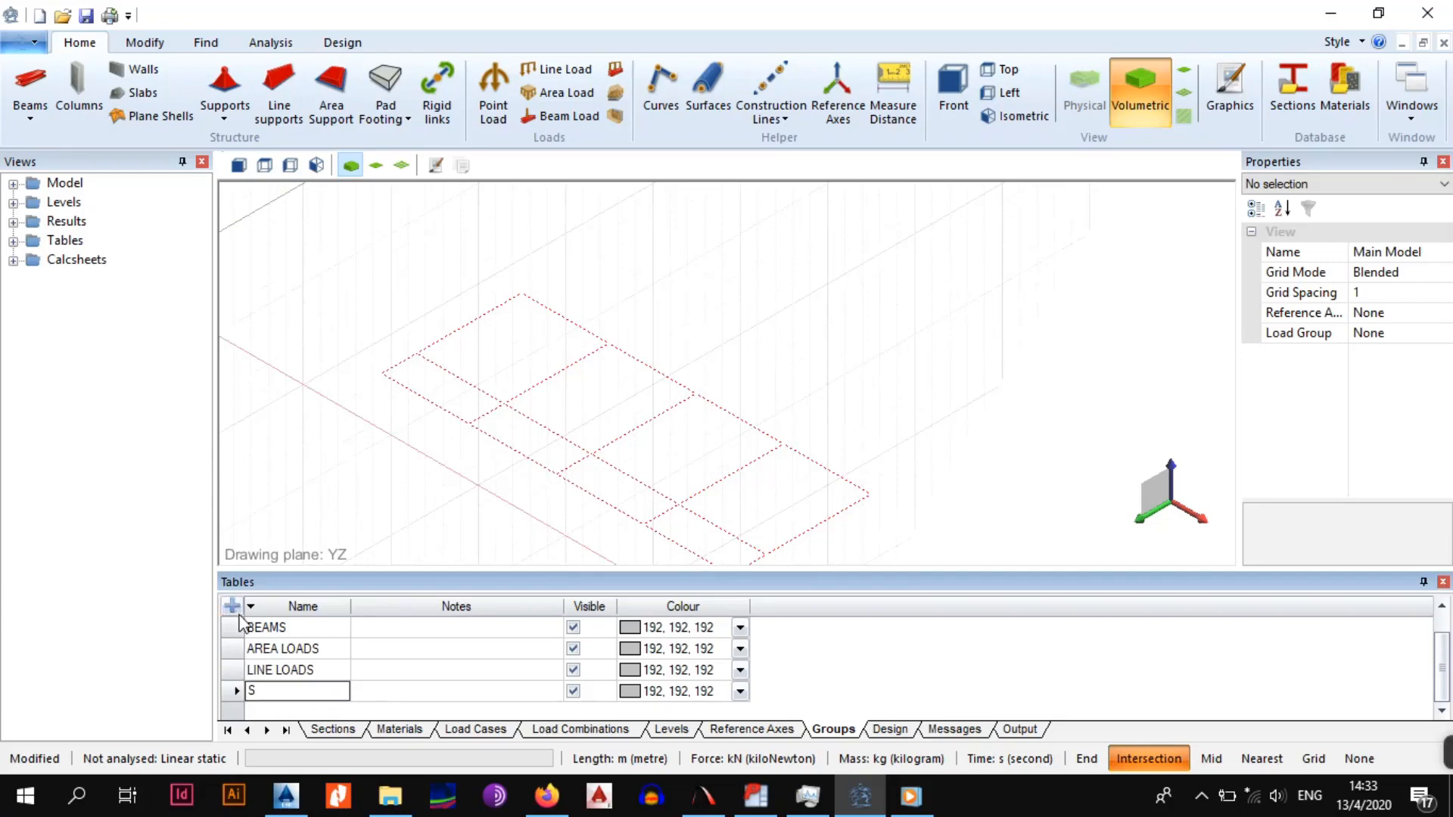
{"action": "type", "text": "UPPORTS"}
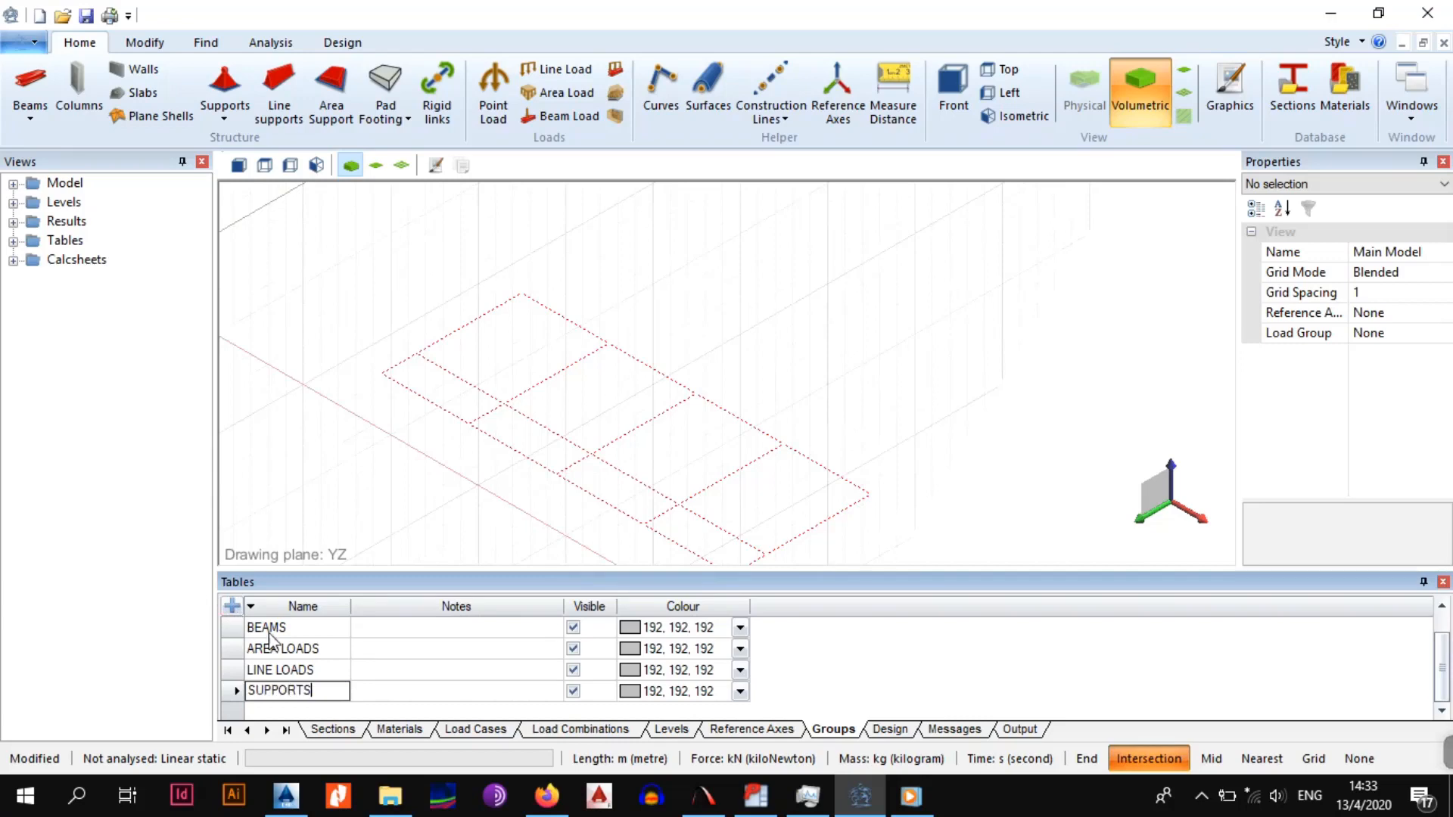
{"action": "left_click", "coordinate": [364, 676]}
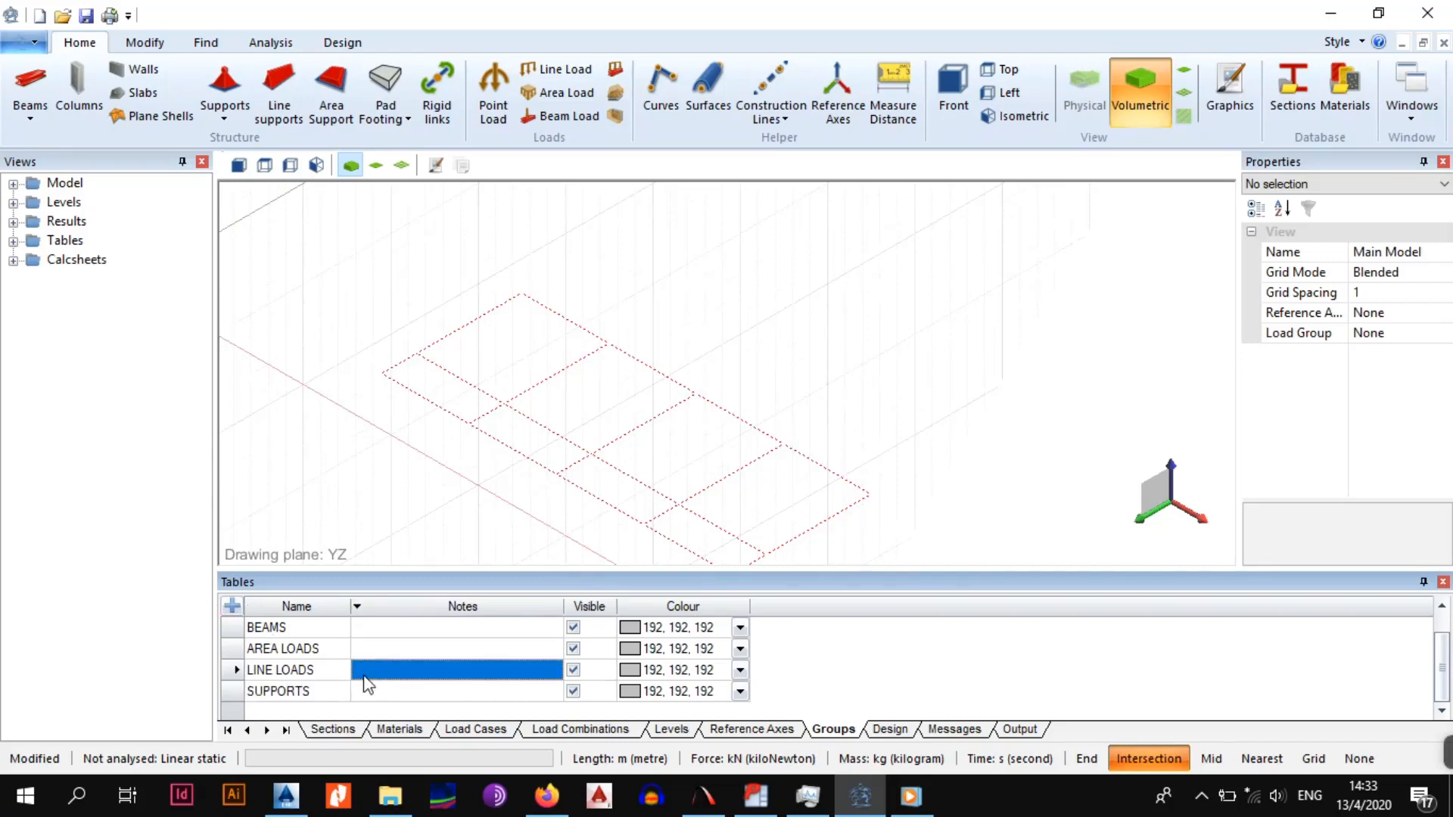
{"action": "scroll", "coordinate": [378, 685], "scroll_direction": "up", "scroll_amount": 1}
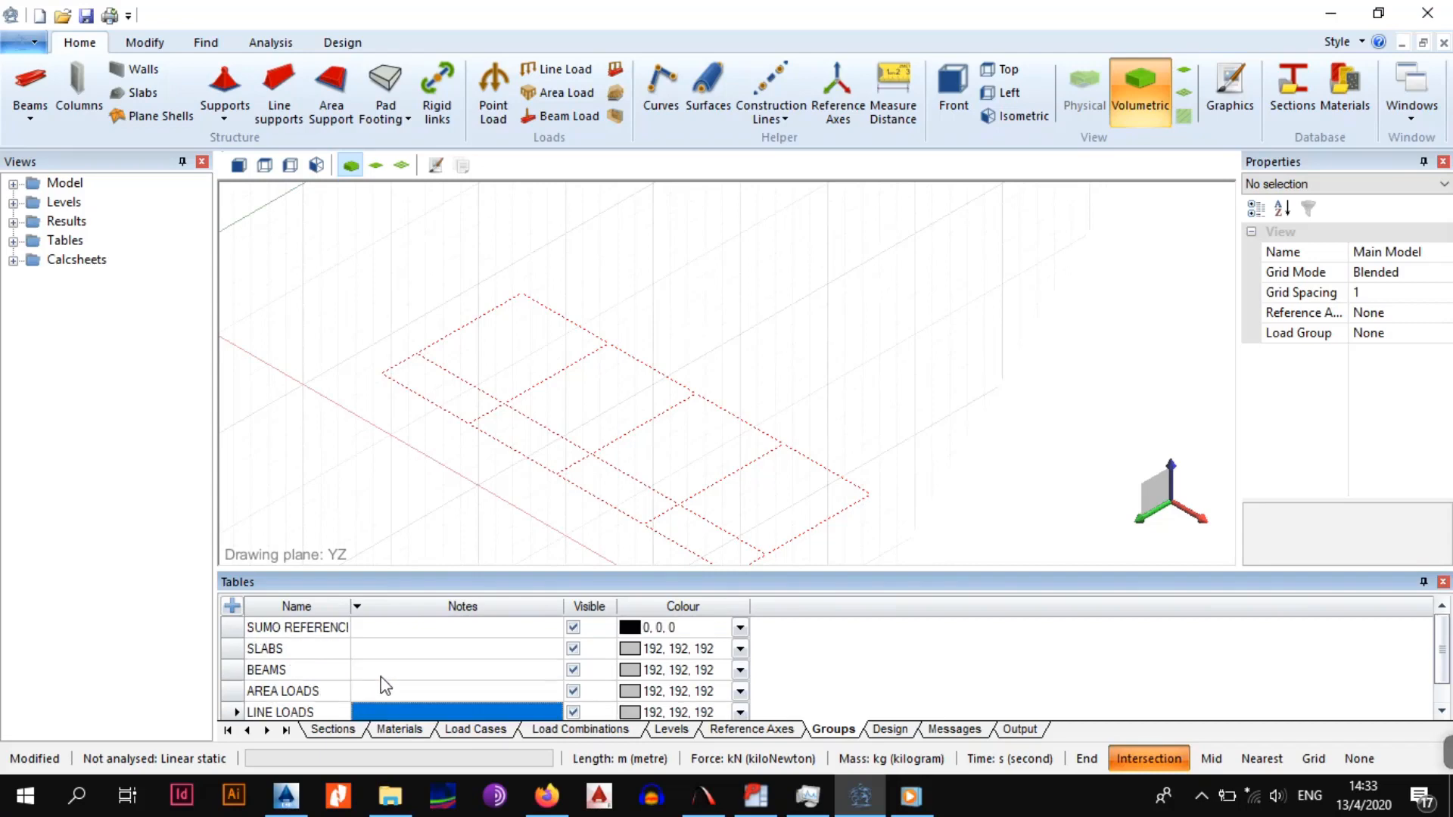
{"action": "scroll", "coordinate": [385, 685], "scroll_direction": "down", "scroll_amount": 1}
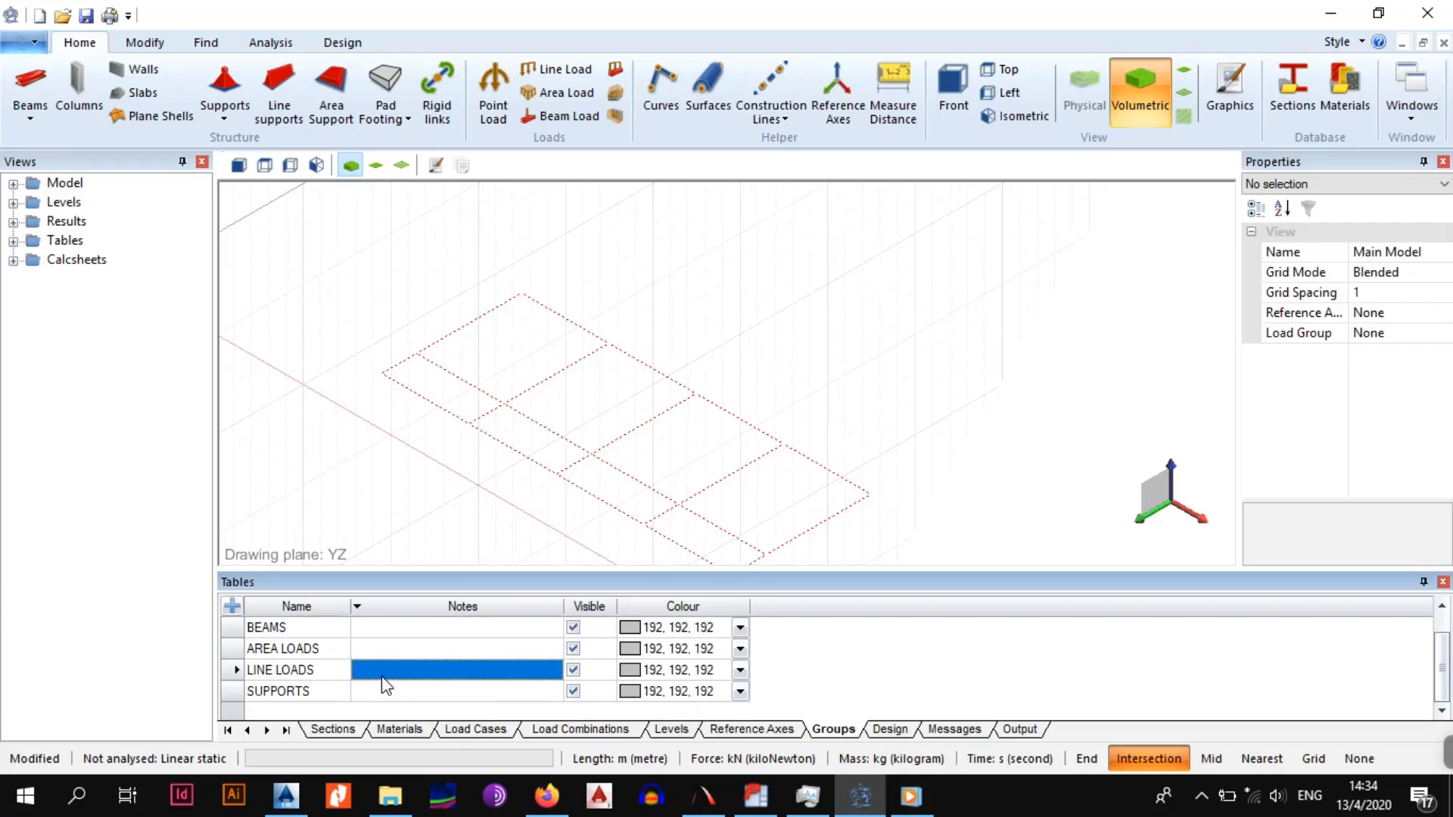
{"action": "scroll", "coordinate": [385, 686], "scroll_direction": "up", "scroll_amount": 1}
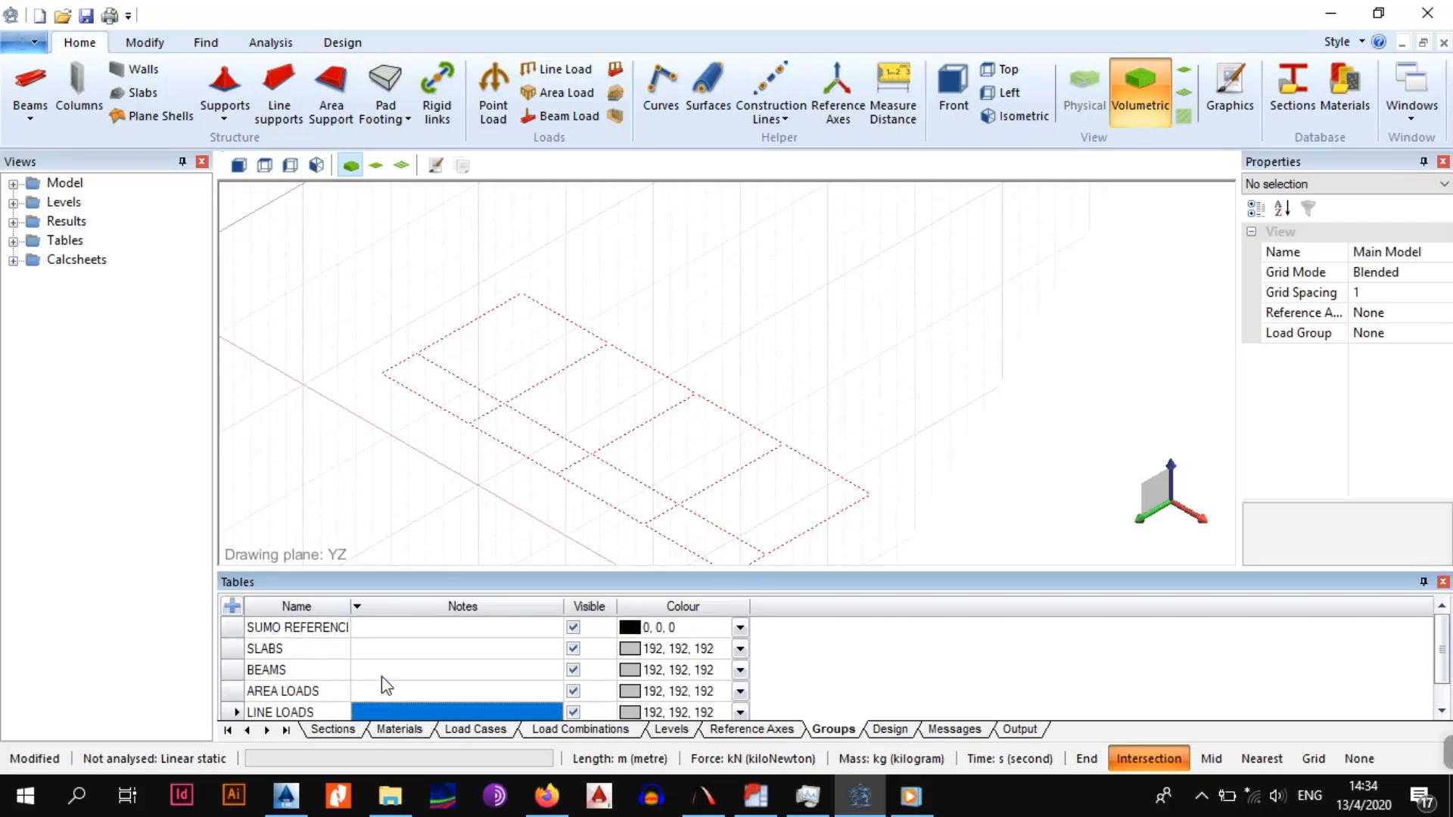
{"action": "scroll", "coordinate": [386, 686], "scroll_direction": "down", "scroll_amount": 1}
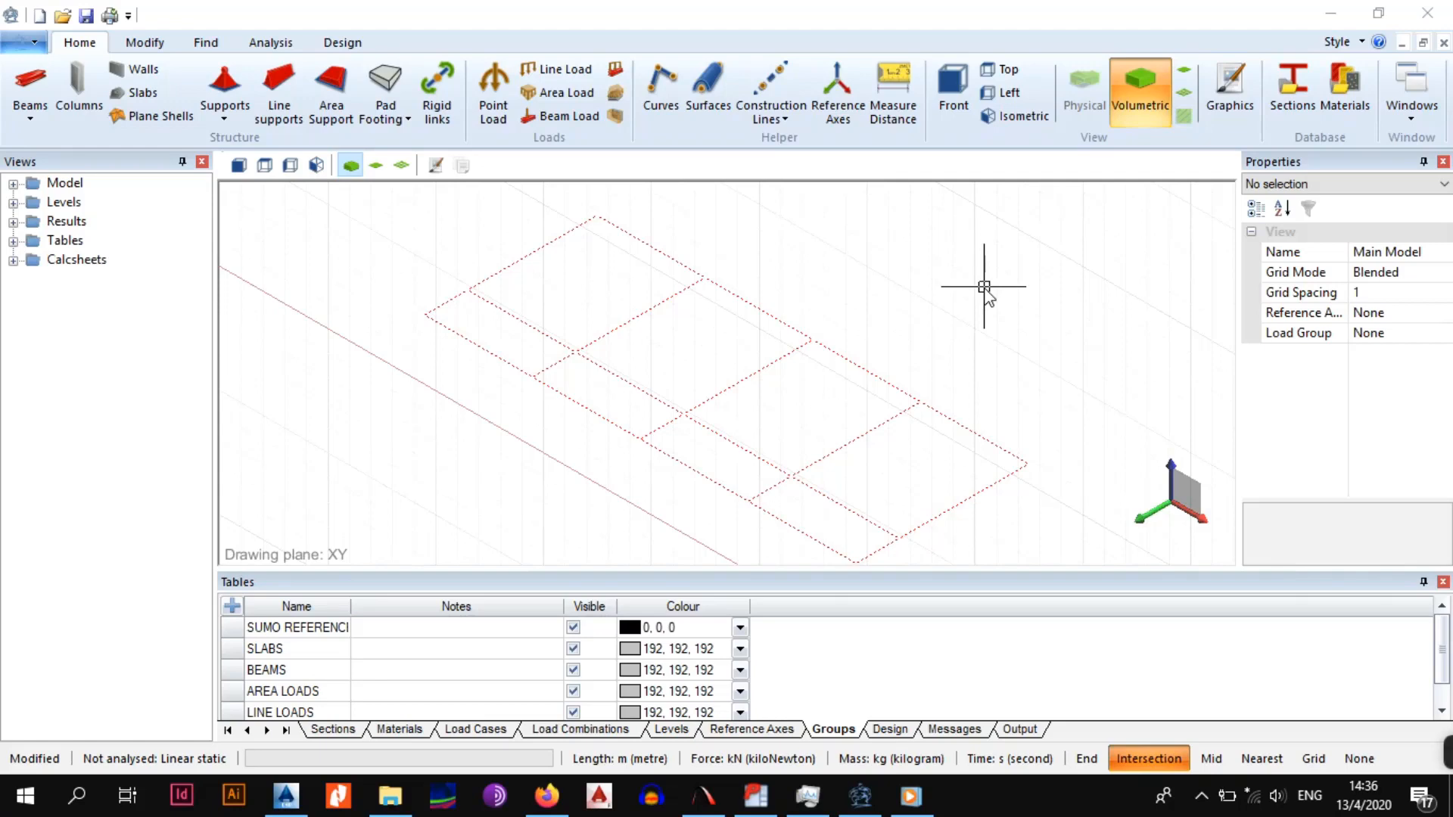
Start importing a material from the database into the model's materials table and list the concrete grades
{"action": "left_click", "coordinate": [387, 728]}
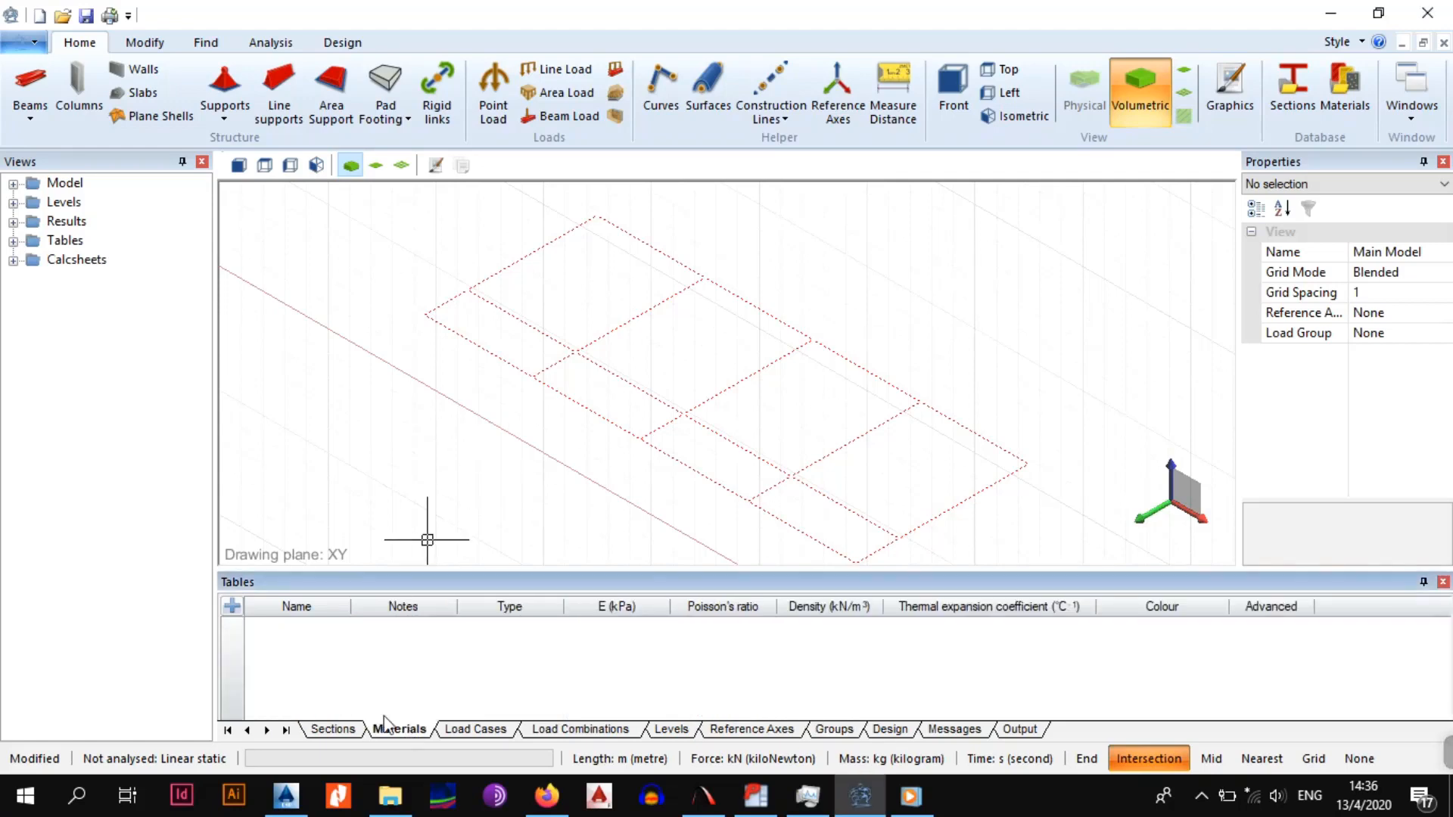
{"action": "left_click", "coordinate": [231, 606]}
{"action": "left_click", "coordinate": [256, 632]}
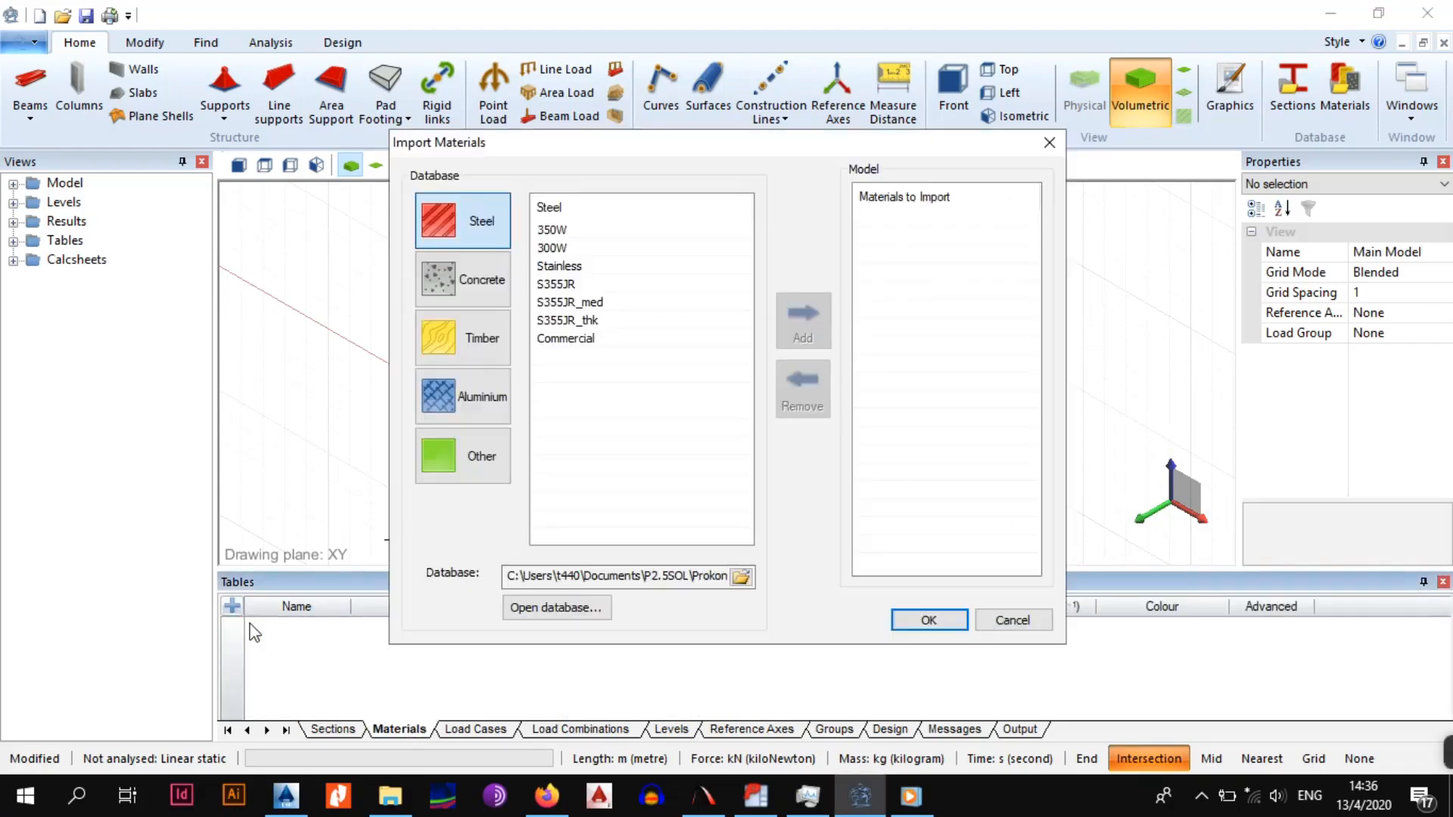
{"action": "left_click", "coordinate": [465, 293]}
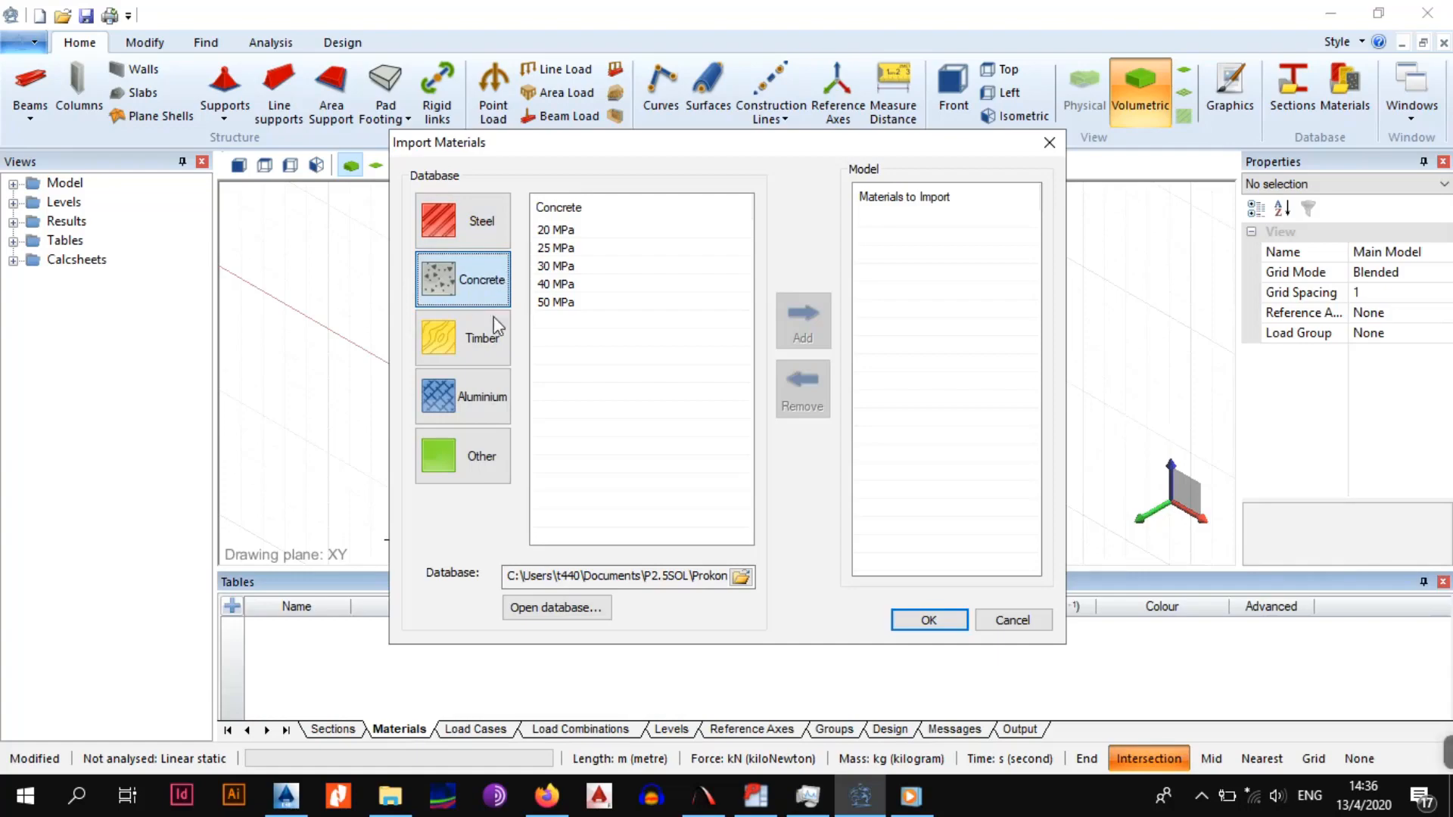
Switch to AutoCAD Civil 3D and find the concrete notes in the TUTORIAL LAYOUTS drawing
{"action": "left_click", "coordinate": [285, 794]}
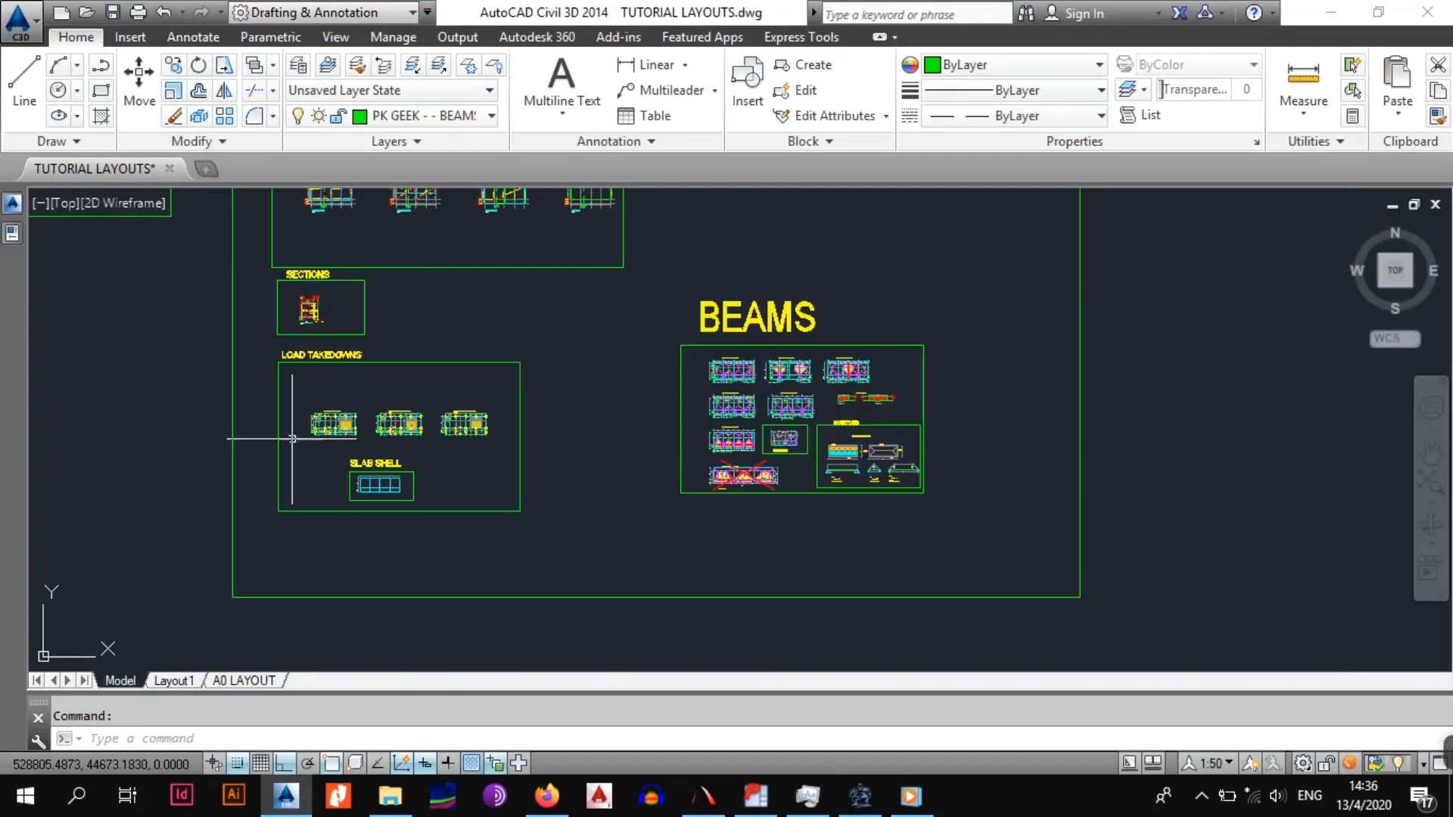
{"action": "middle_click_drag", "start_coordinate": [292, 439], "coordinate": [792, 618]}
{"action": "mouse_move", "coordinate": [227, 394]}
{"action": "middle_mouse_down"}
{"action": "mouse_move", "coordinate": [619, 506]}
{"action": "mouse_move", "coordinate": [629, 628]}
{"action": "middle_mouse_up"}
{"action": "scroll", "coordinate": [617, 505], "scroll_direction": "up", "scroll_amount": 12}
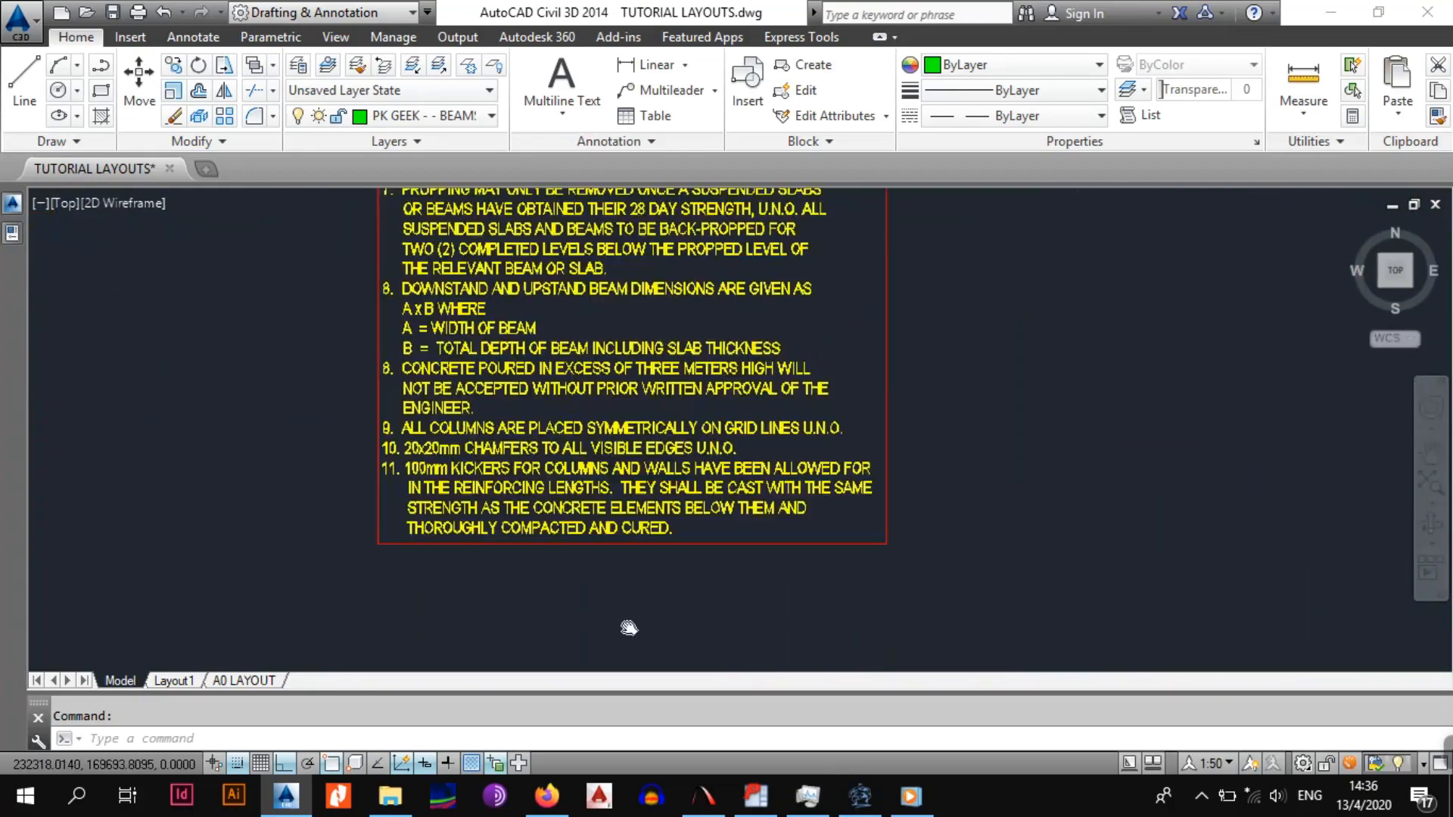
{"action": "mouse_move", "coordinate": [545, 325]}
{"action": "middle_mouse_down"}
{"action": "mouse_move", "coordinate": [615, 541]}
{"action": "mouse_move", "coordinate": [622, 643]}
{"action": "middle_mouse_up"}
{"action": "middle_click_drag", "start_coordinate": [597, 227], "coordinate": [548, 577]}
{"action": "middle_click_drag", "start_coordinate": [549, 303], "coordinate": [539, 504]}
{"action": "scroll", "coordinate": [538, 377], "scroll_direction": "up", "scroll_amount": 2}
{"action": "middle_click_drag", "start_coordinate": [455, 247], "coordinate": [487, 494]}
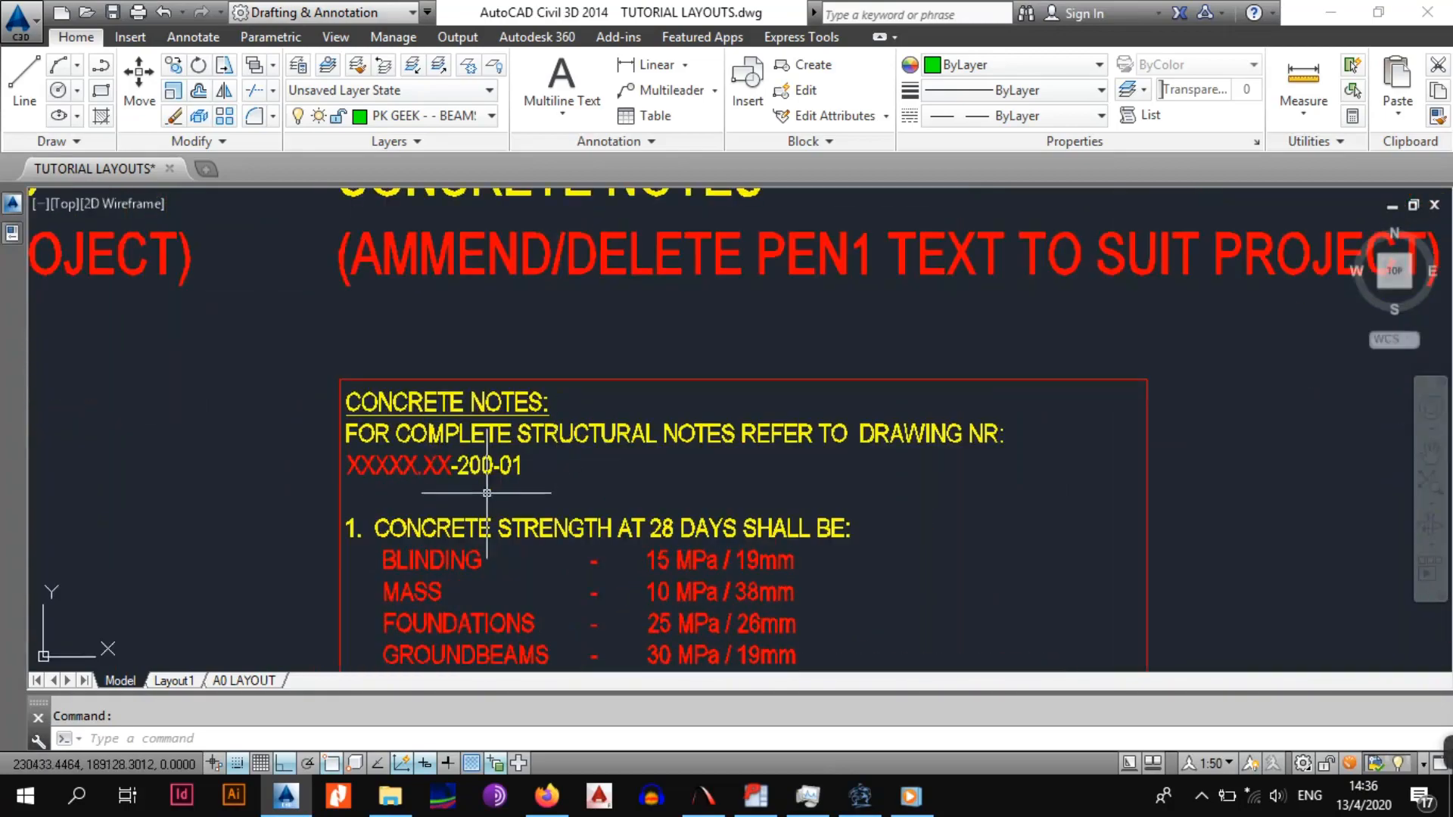
Examine the 28-day concrete strengths specified for beams and suspended slabs in the concrete notes
{"action": "left_click_drag", "start_coordinate": [489, 542], "coordinate": [470, 383]}
{"action": "middle_click_drag", "start_coordinate": [478, 519], "coordinate": [474, 493]}
{"action": "middle_click_drag", "start_coordinate": [475, 492], "coordinate": [464, 436]}
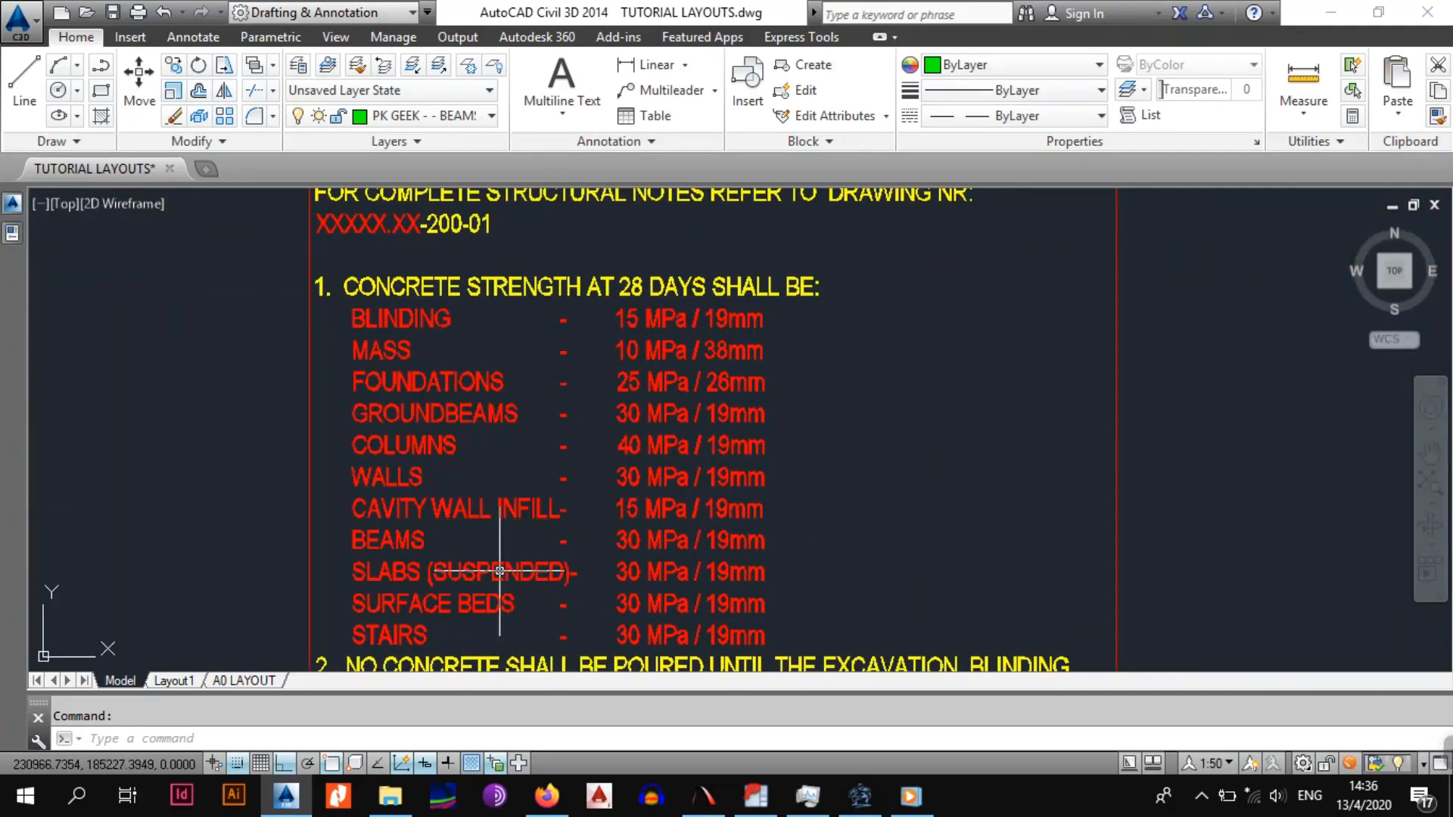
{"action": "middle_click_drag", "start_coordinate": [499, 571], "coordinate": [488, 465]}
{"action": "scroll", "coordinate": [401, 439], "scroll_direction": "up", "scroll_amount": 4}
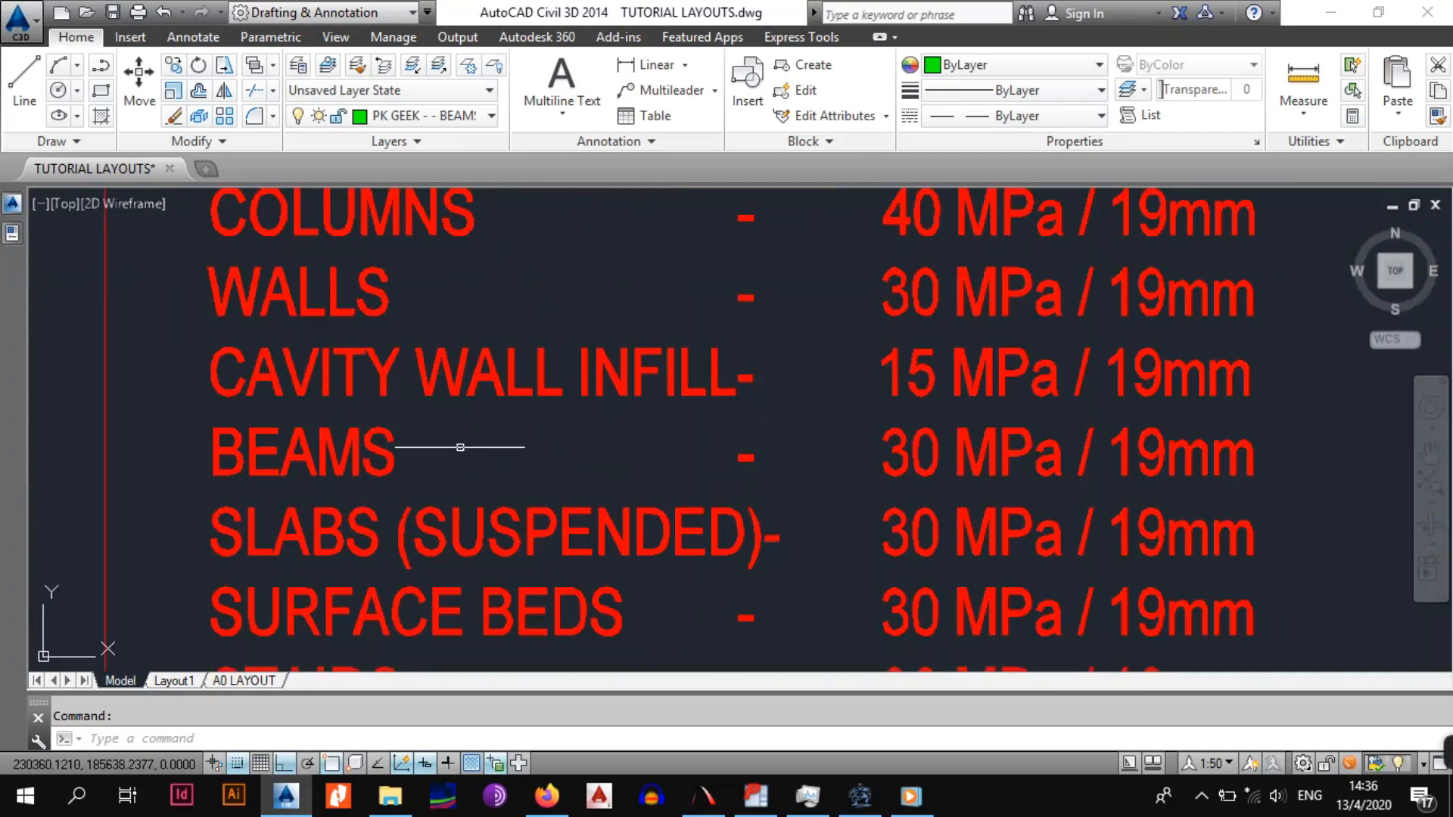
{"action": "scroll", "coordinate": [787, 435], "scroll_direction": "down", "scroll_amount": 2}
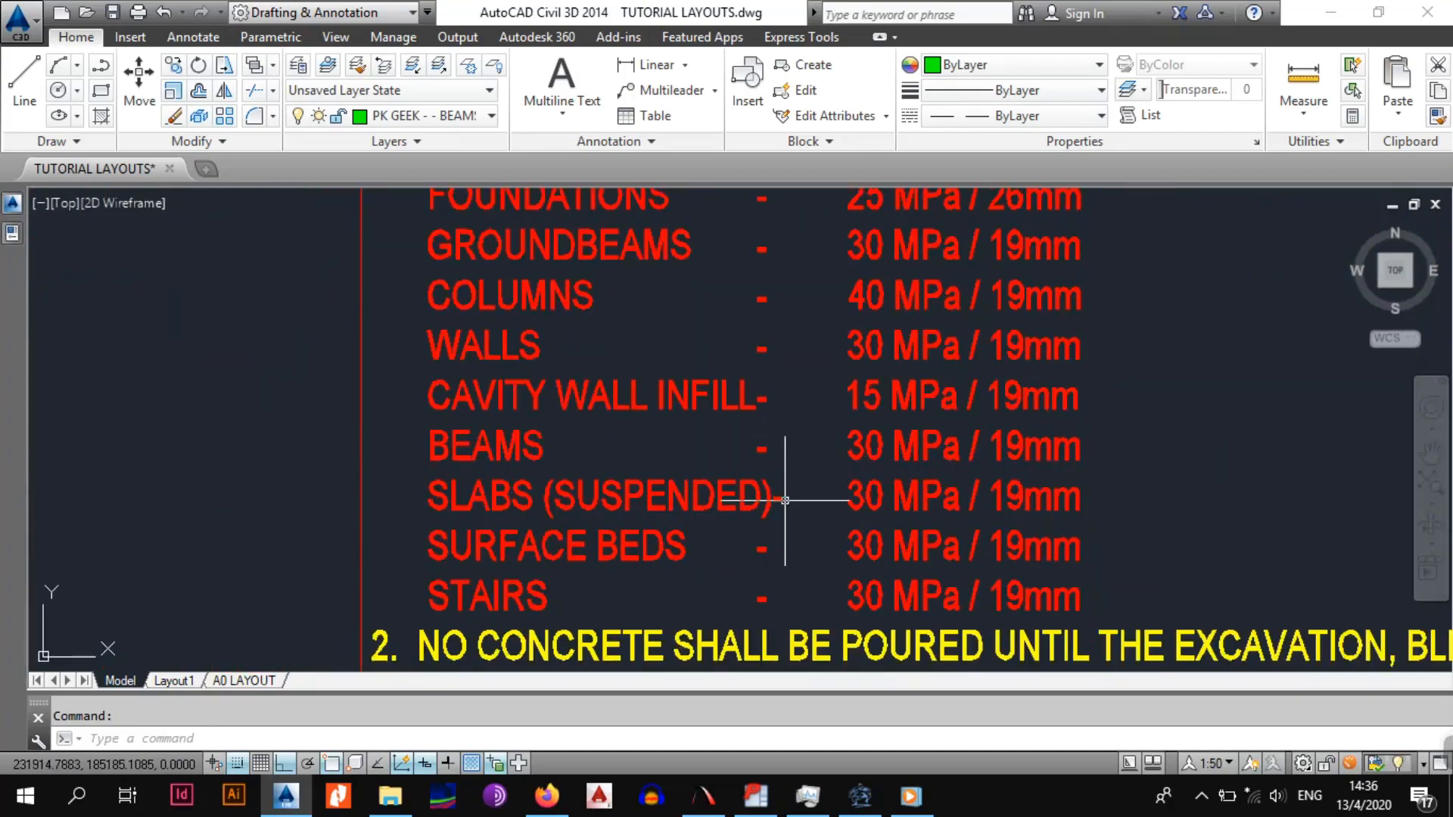
{"action": "scroll", "coordinate": [795, 485], "scroll_direction": "down", "scroll_amount": 5}
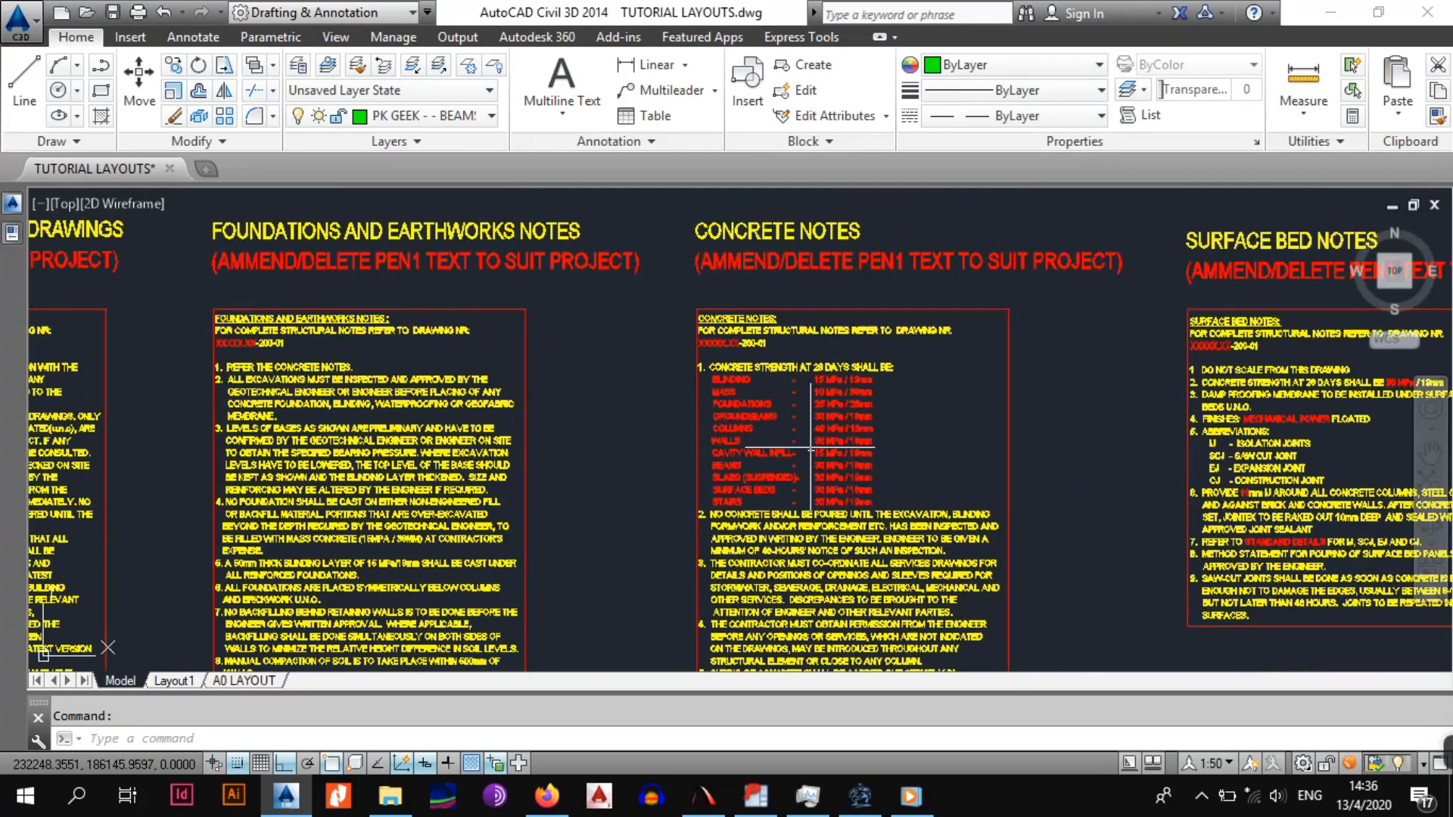
{"action": "scroll", "coordinate": [812, 448], "scroll_direction": "down", "scroll_amount": 3}
Switch back to Prokon Sumo and import the 30 MPa concrete into the model's materials
{"action": "left_click", "coordinate": [861, 796]}
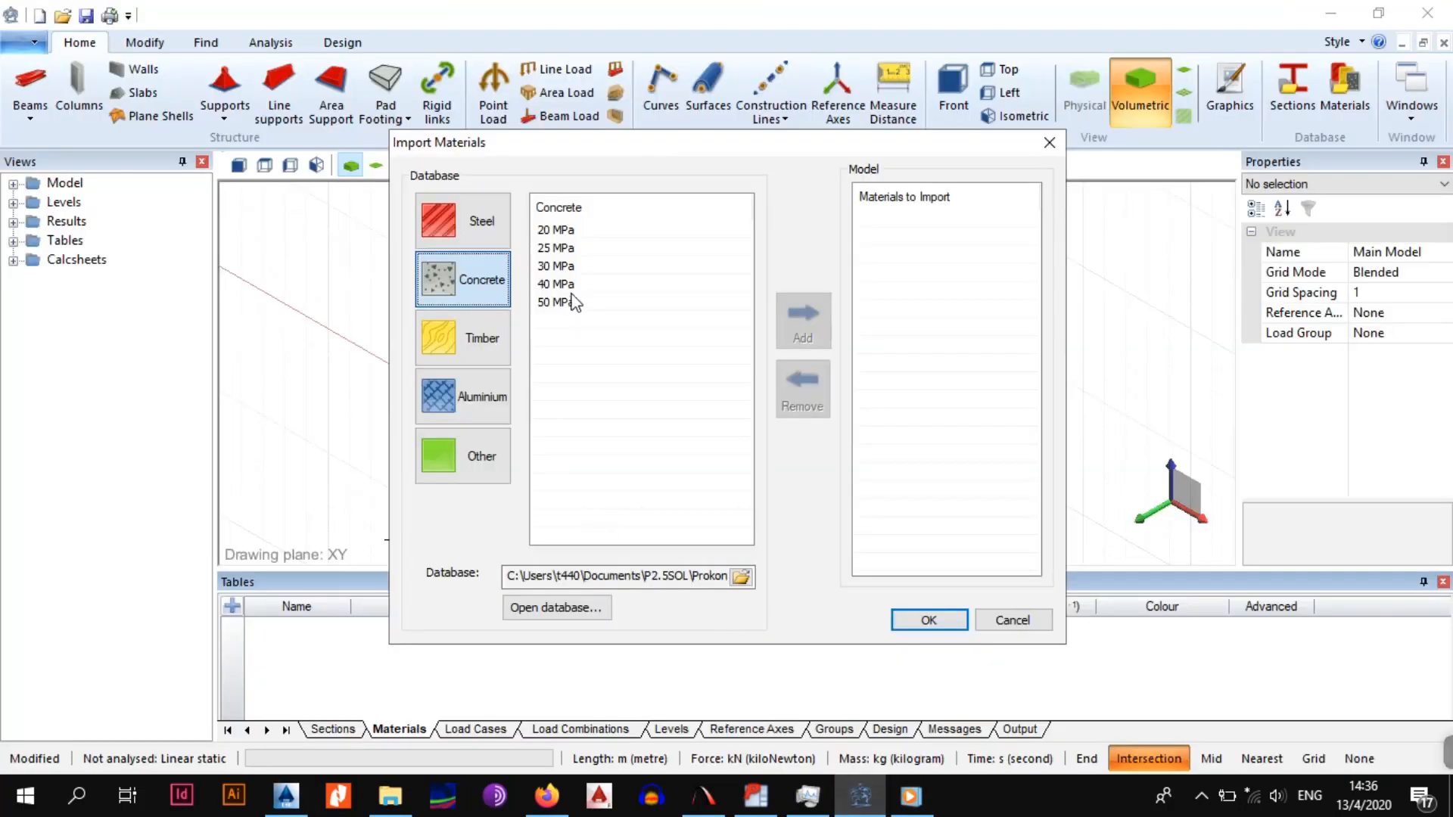
{"action": "left_click", "coordinate": [585, 276]}
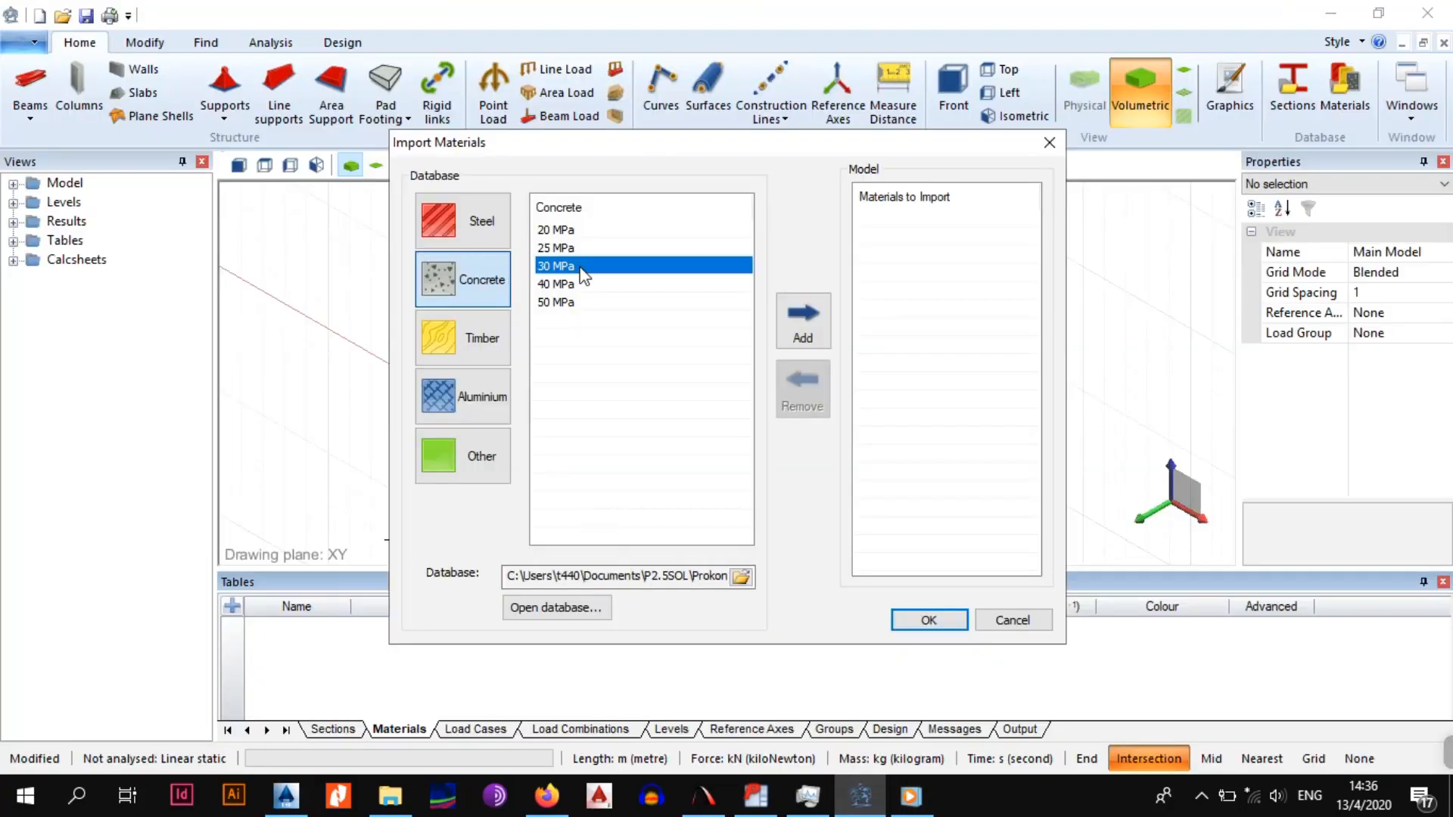
{"action": "left_click", "coordinate": [803, 331]}
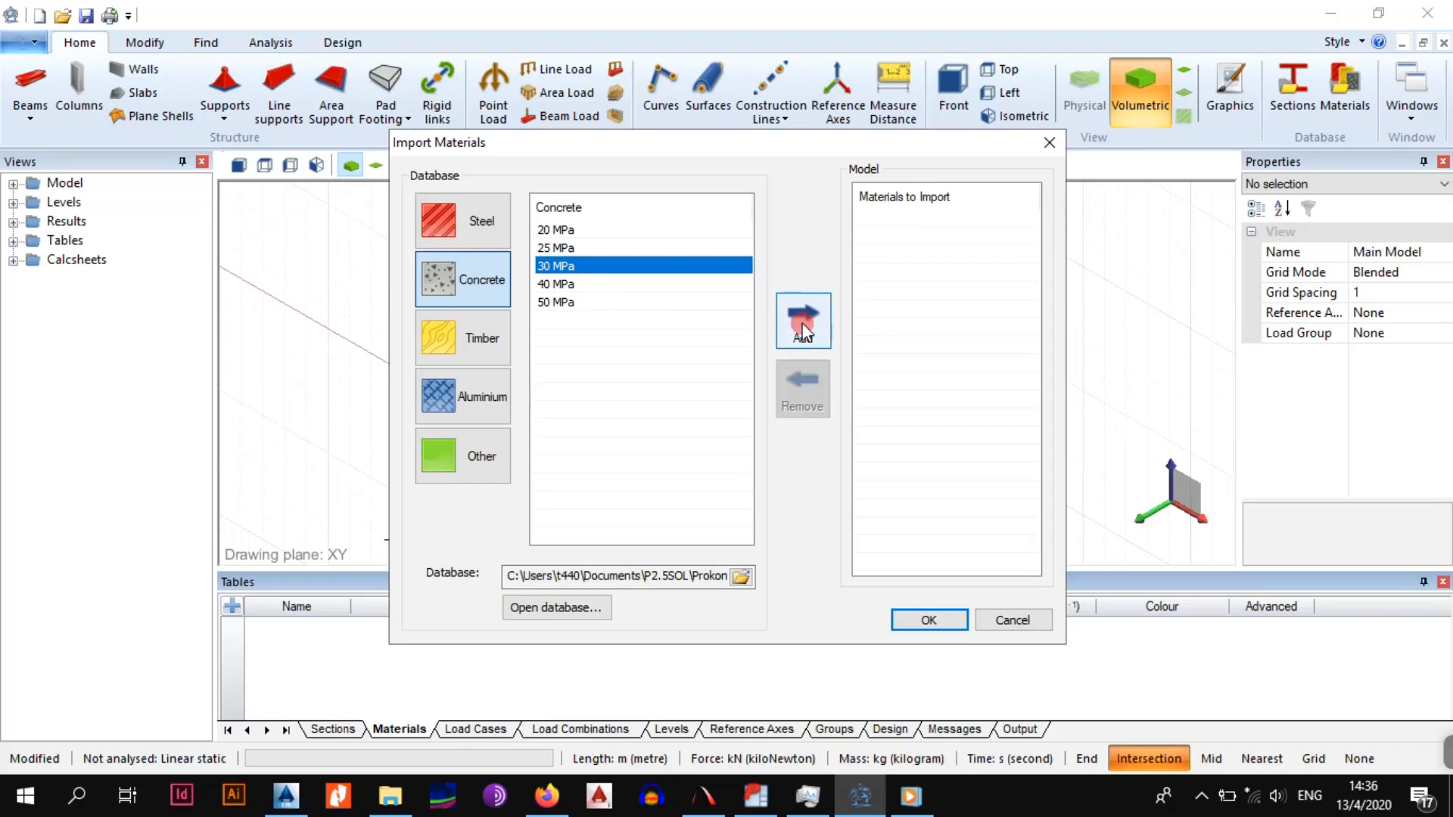
{"action": "left_click", "coordinate": [930, 626]}
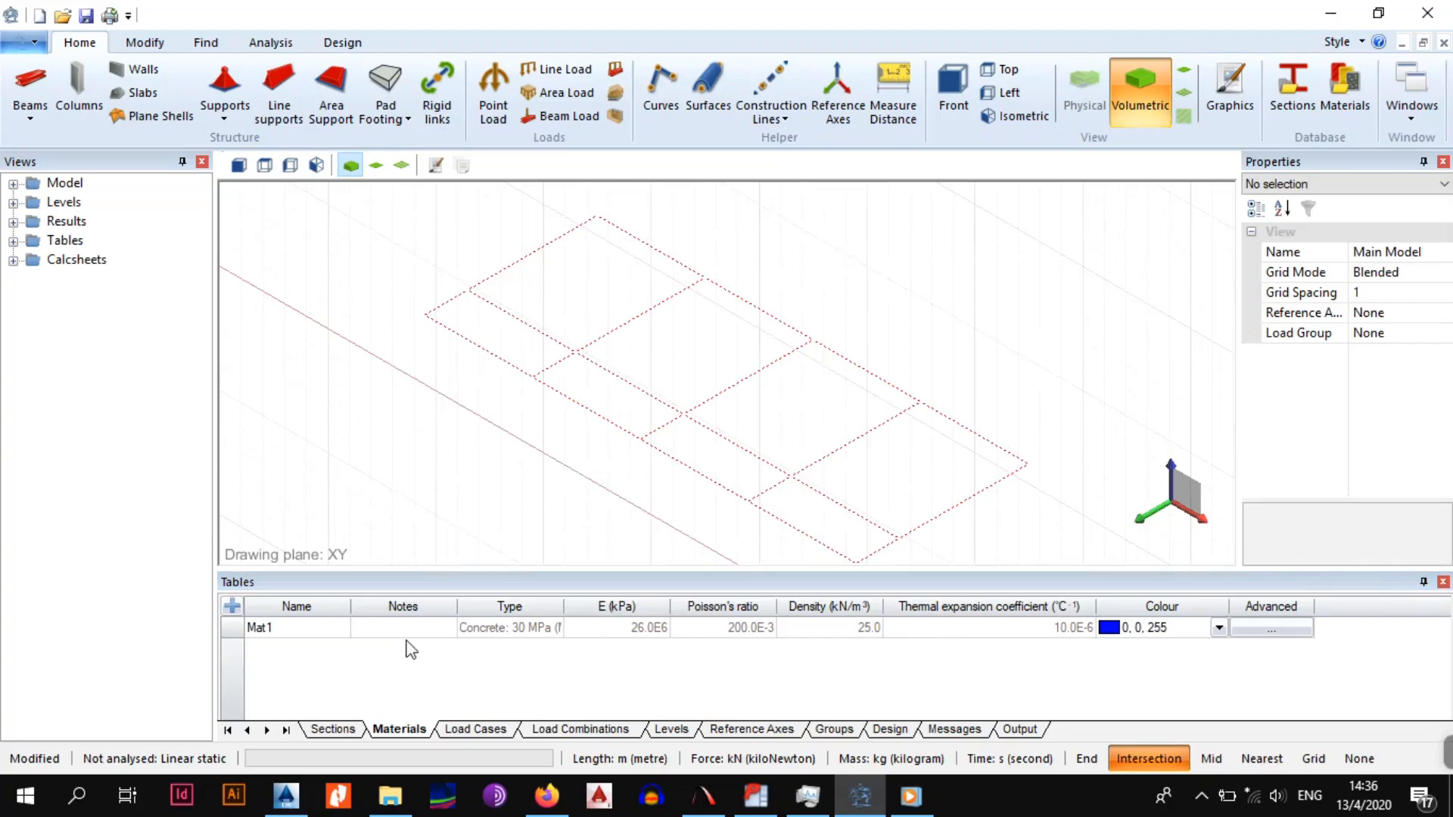
Rename the imported concrete material as GRADE 30 CONC
{"action": "left_click", "coordinate": [311, 628]}
{"action": "type", "text": "GRAD"}
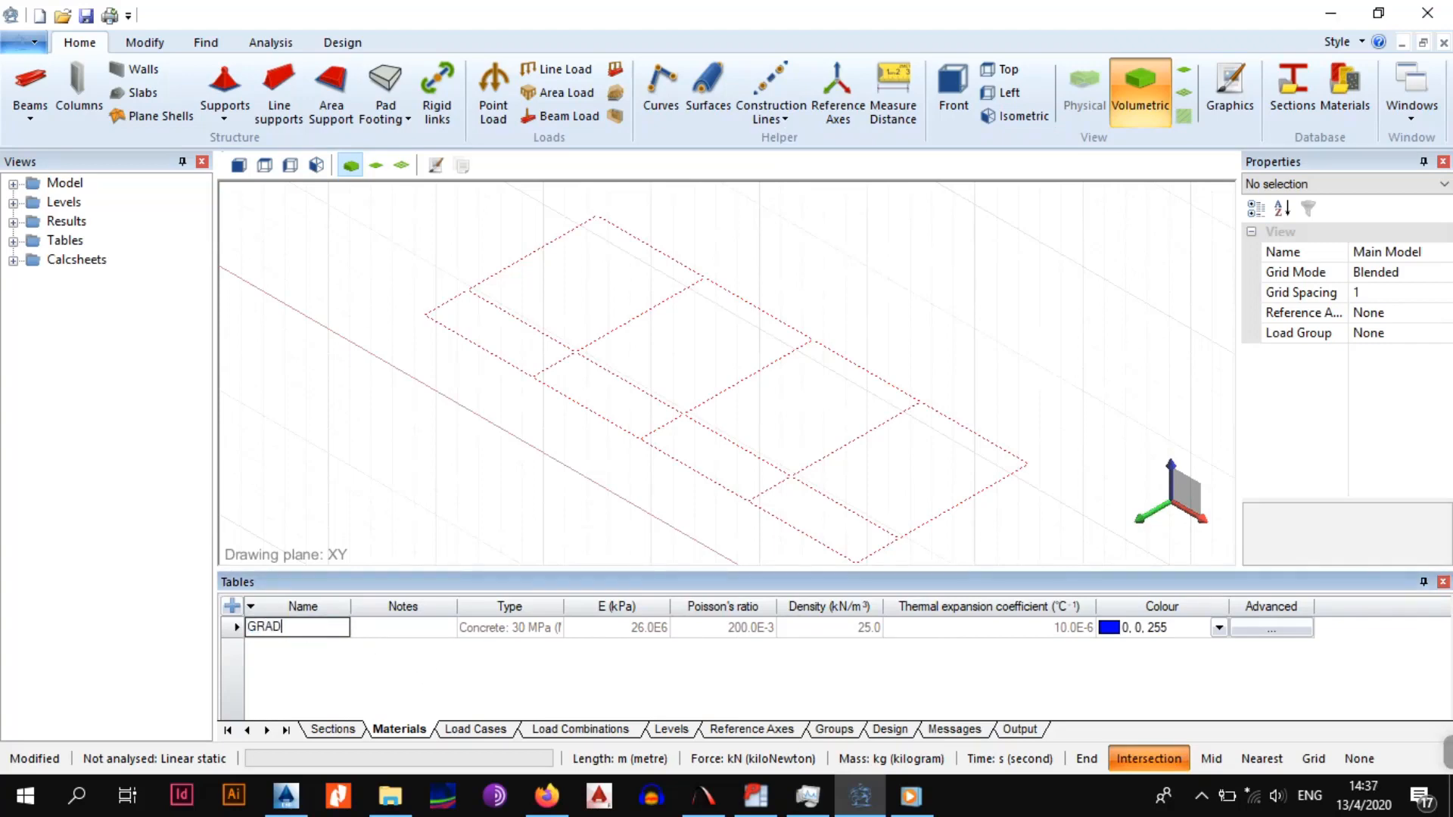
{"action": "type", "text": "E 30 CONC"}
{"action": "key", "text": "Return"}
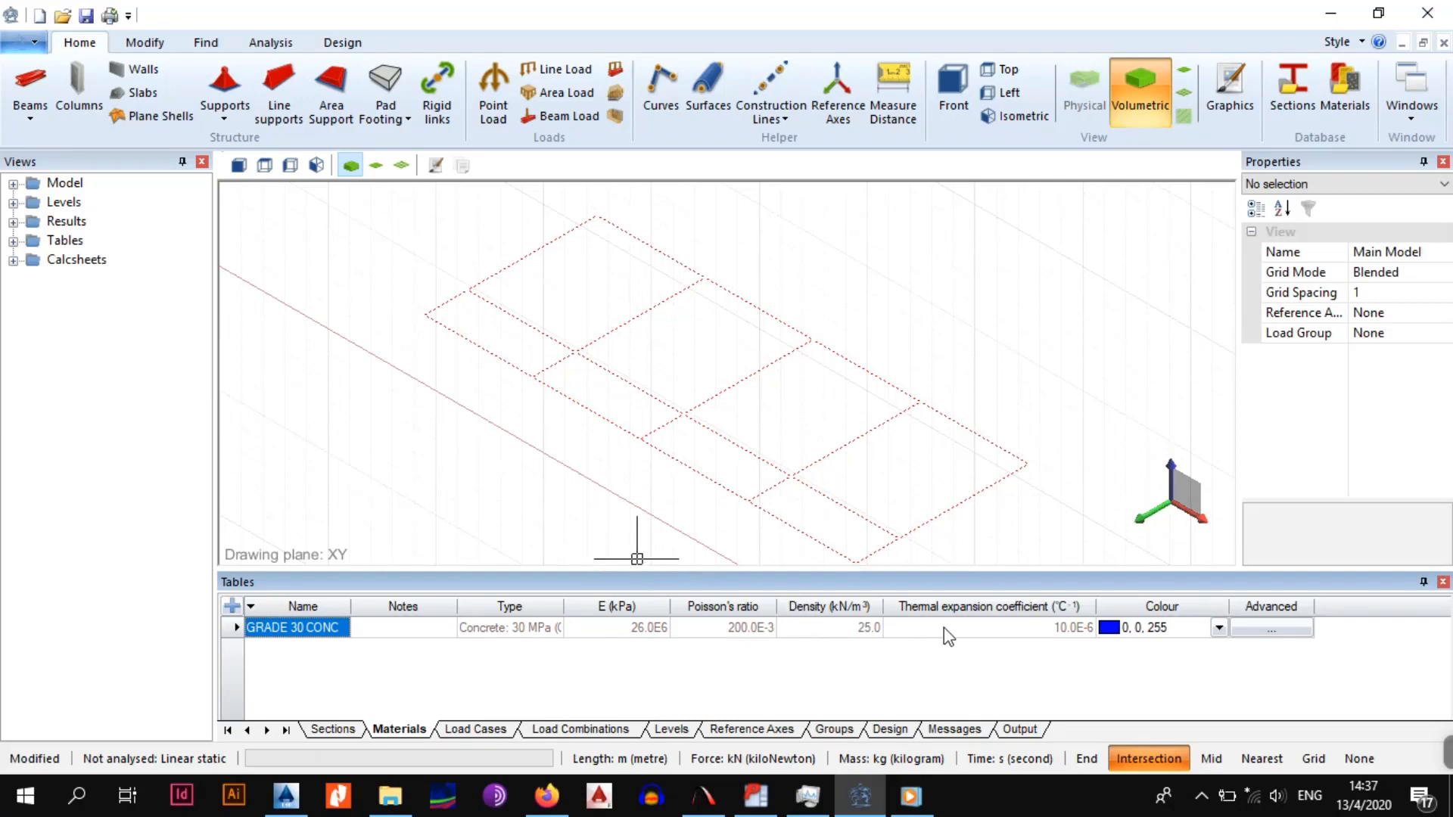
{"action": "left_click", "coordinate": [1218, 628]}
{"action": "left_click", "coordinate": [1223, 628]}
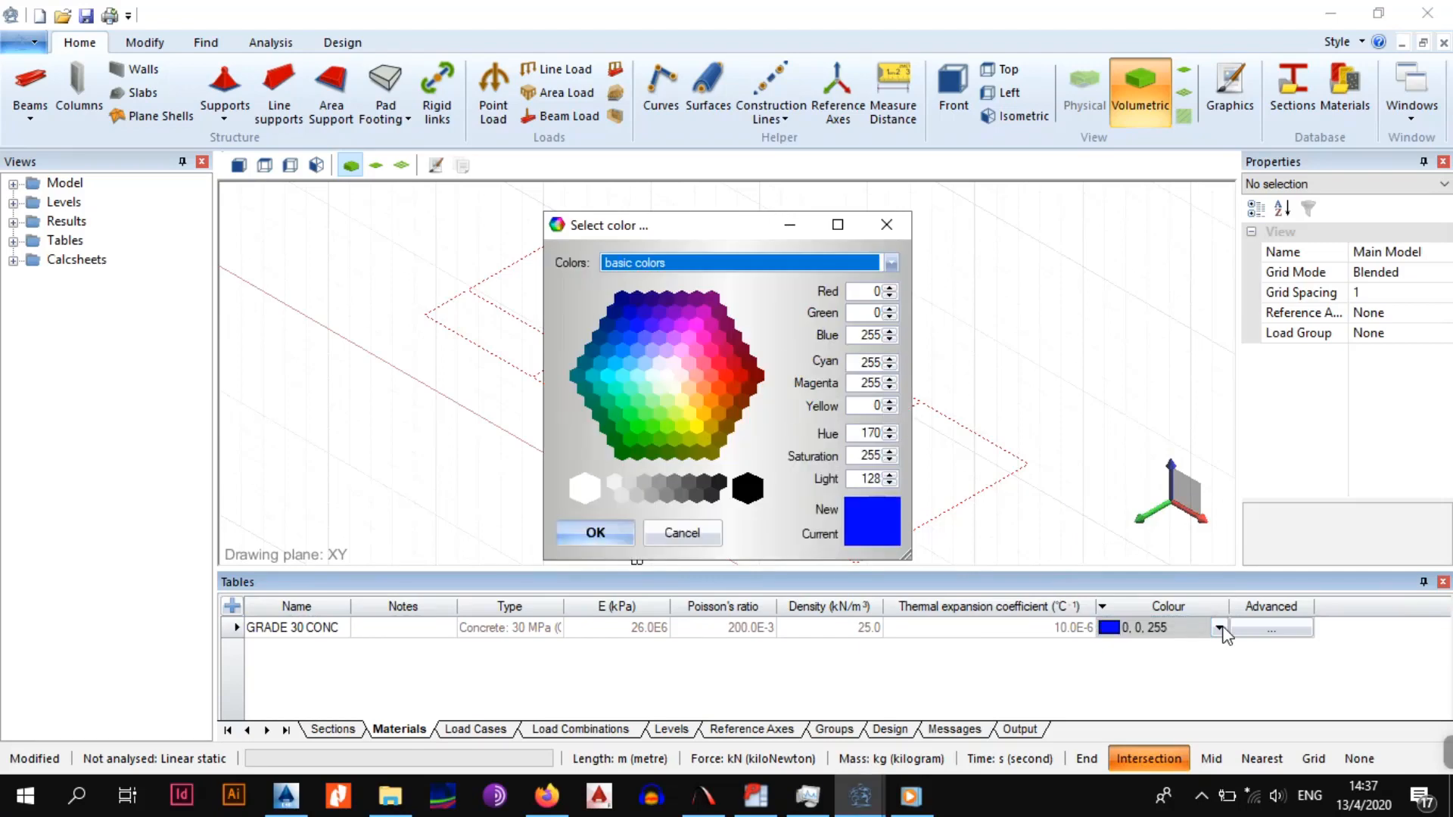
{"action": "left_click", "coordinate": [887, 224]}
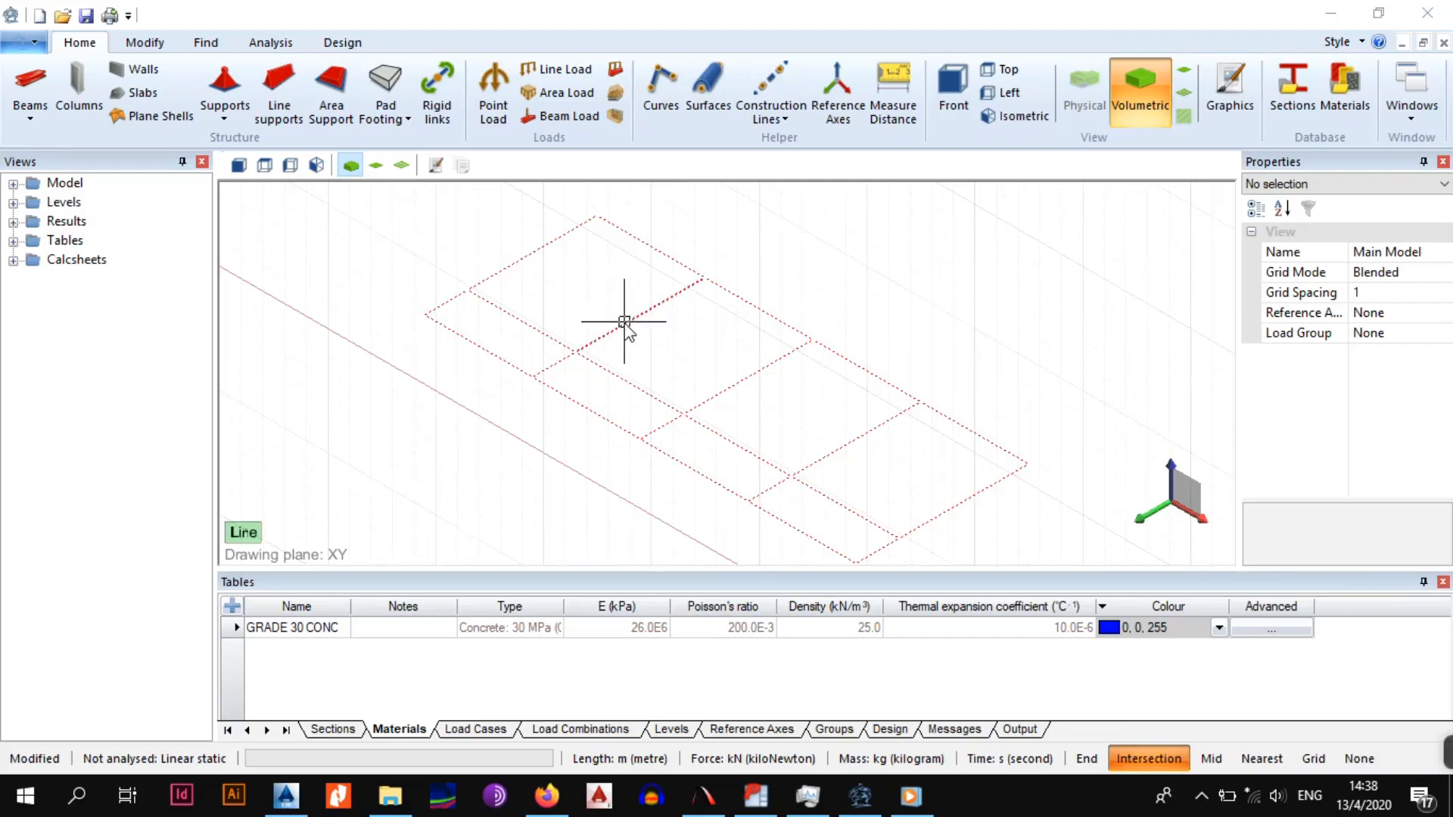
Draw a slab over the whole floor by tracing the four outer corners of the imported outline
{"action": "scroll", "coordinate": [624, 324], "scroll_direction": "down", "scroll_amount": 1}
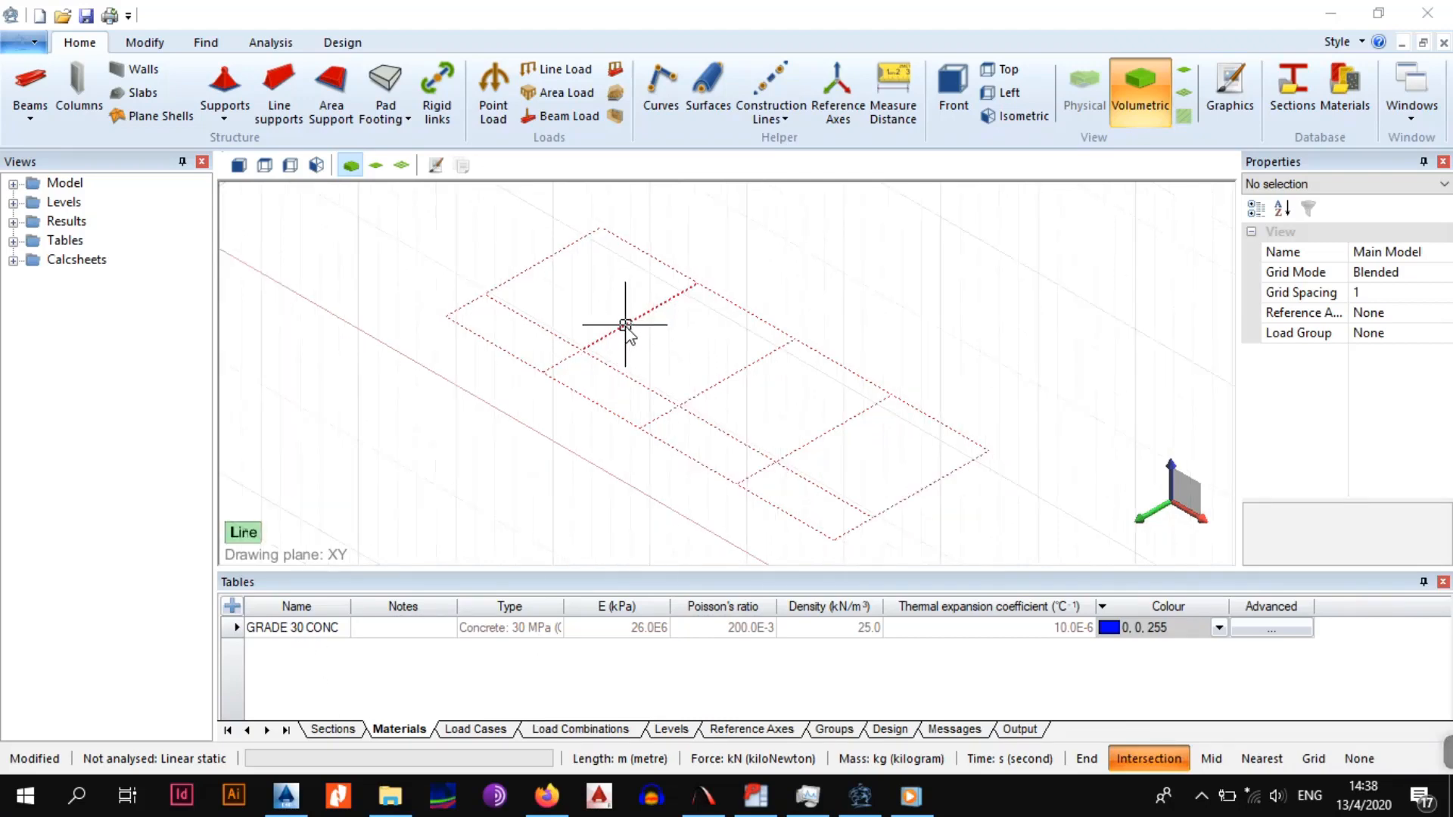
{"action": "scroll", "coordinate": [704, 340], "scroll_direction": "down", "scroll_amount": 1}
{"action": "middle_click_drag", "start_coordinate": [704, 330], "coordinate": [691, 363]}
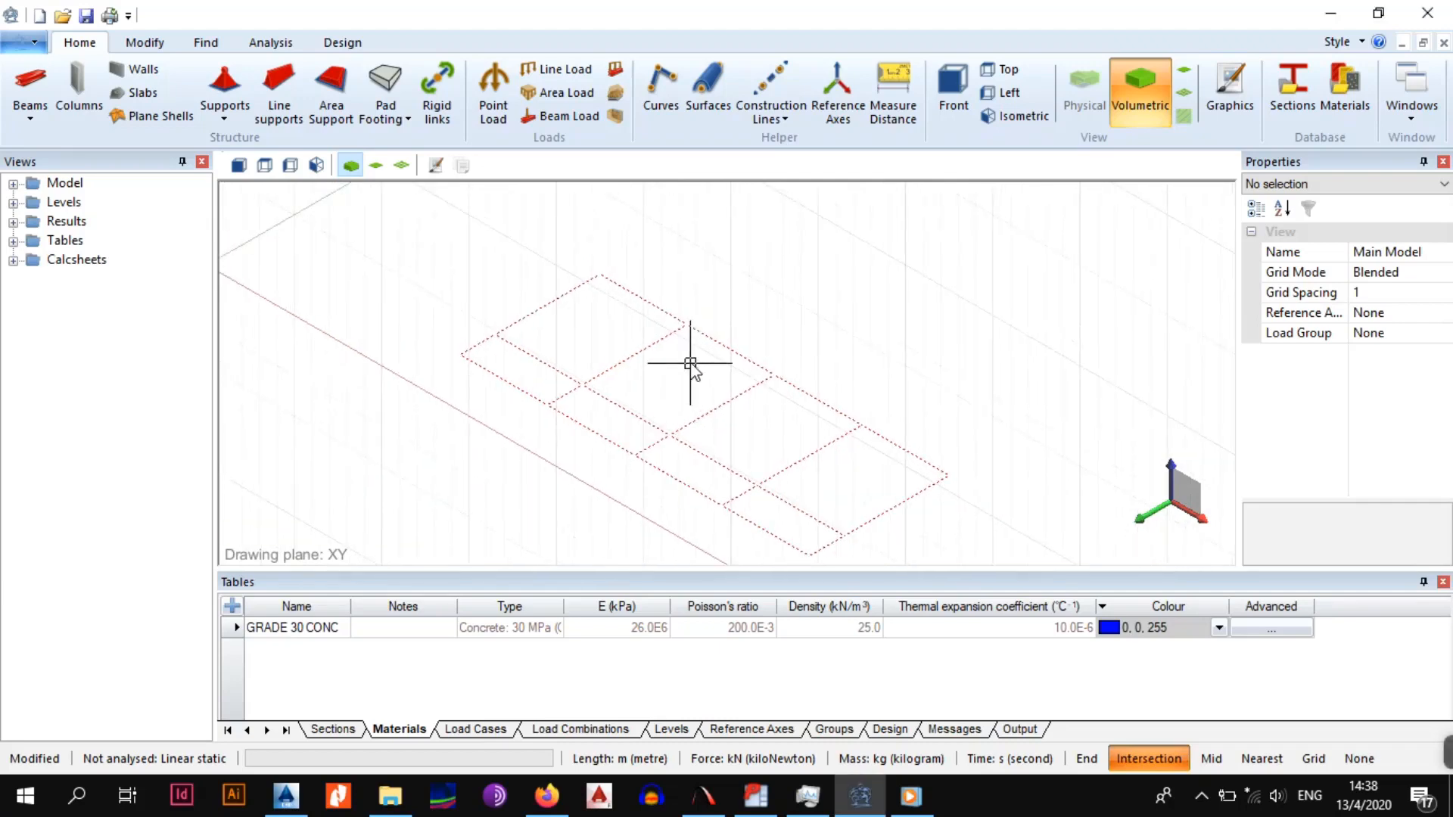
{"action": "left_click", "coordinate": [128, 91]}
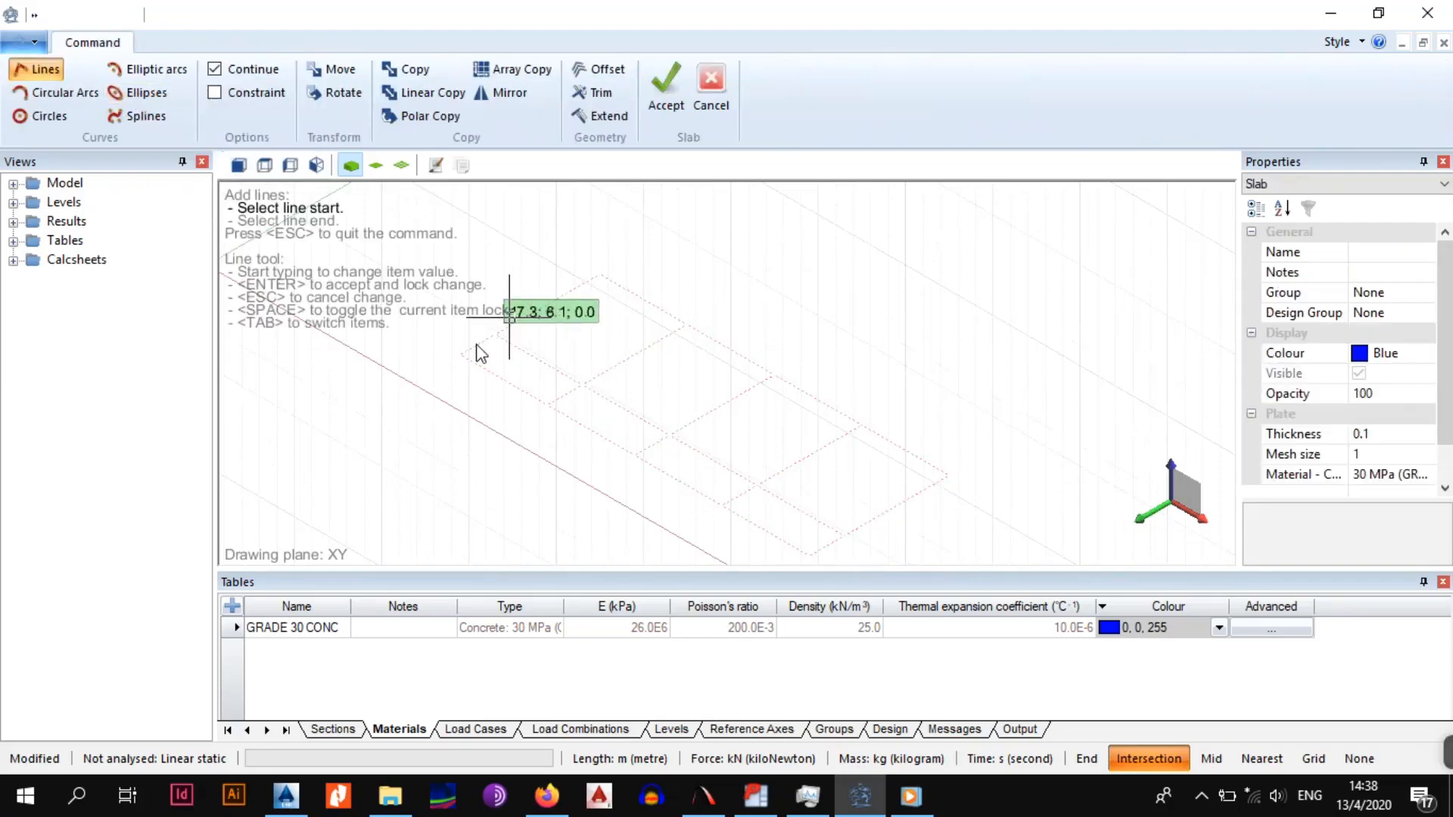
{"action": "scroll", "coordinate": [476, 345], "scroll_direction": "up", "scroll_amount": 3}
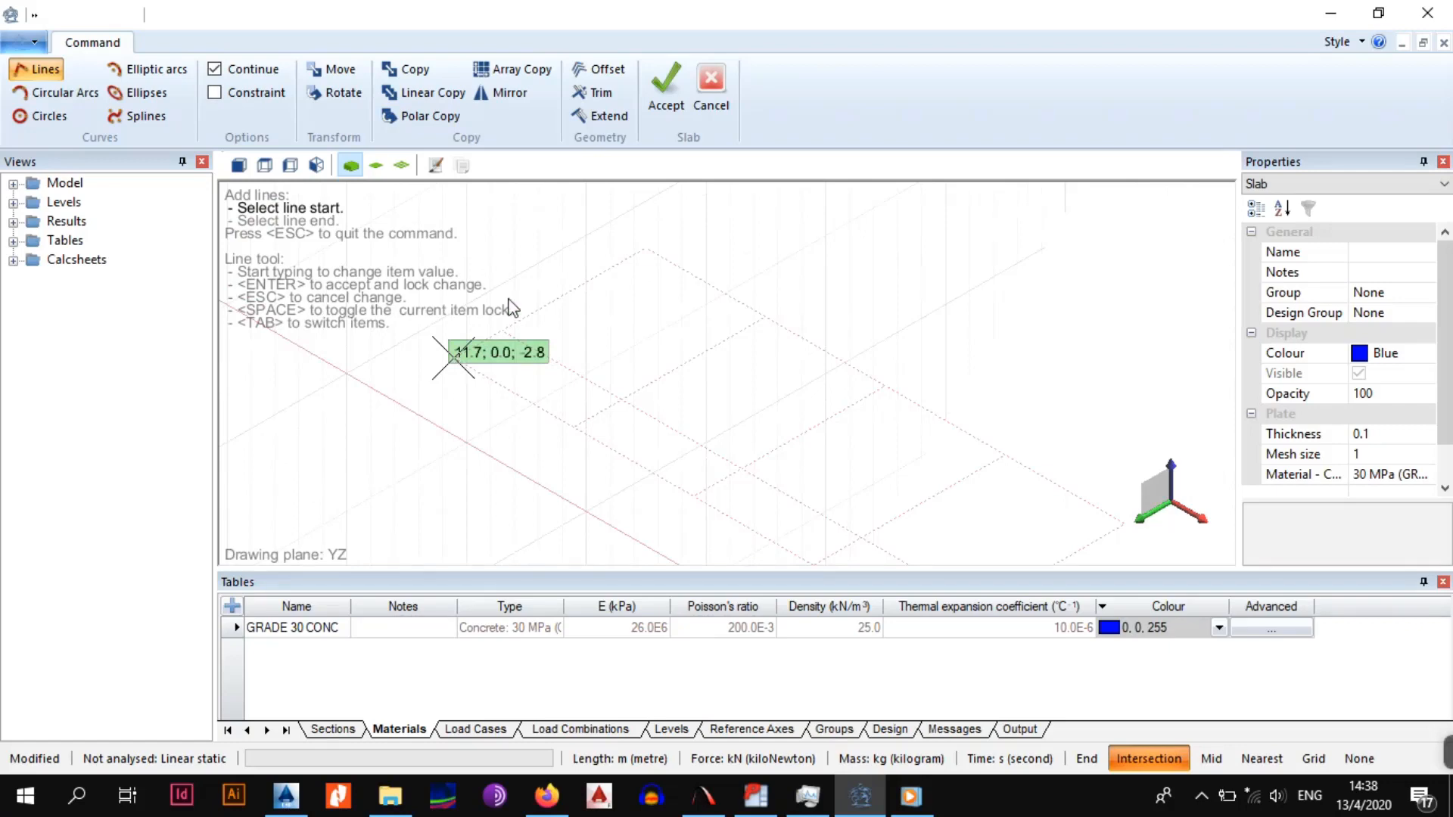
{"action": "left_click", "coordinate": [457, 357]}
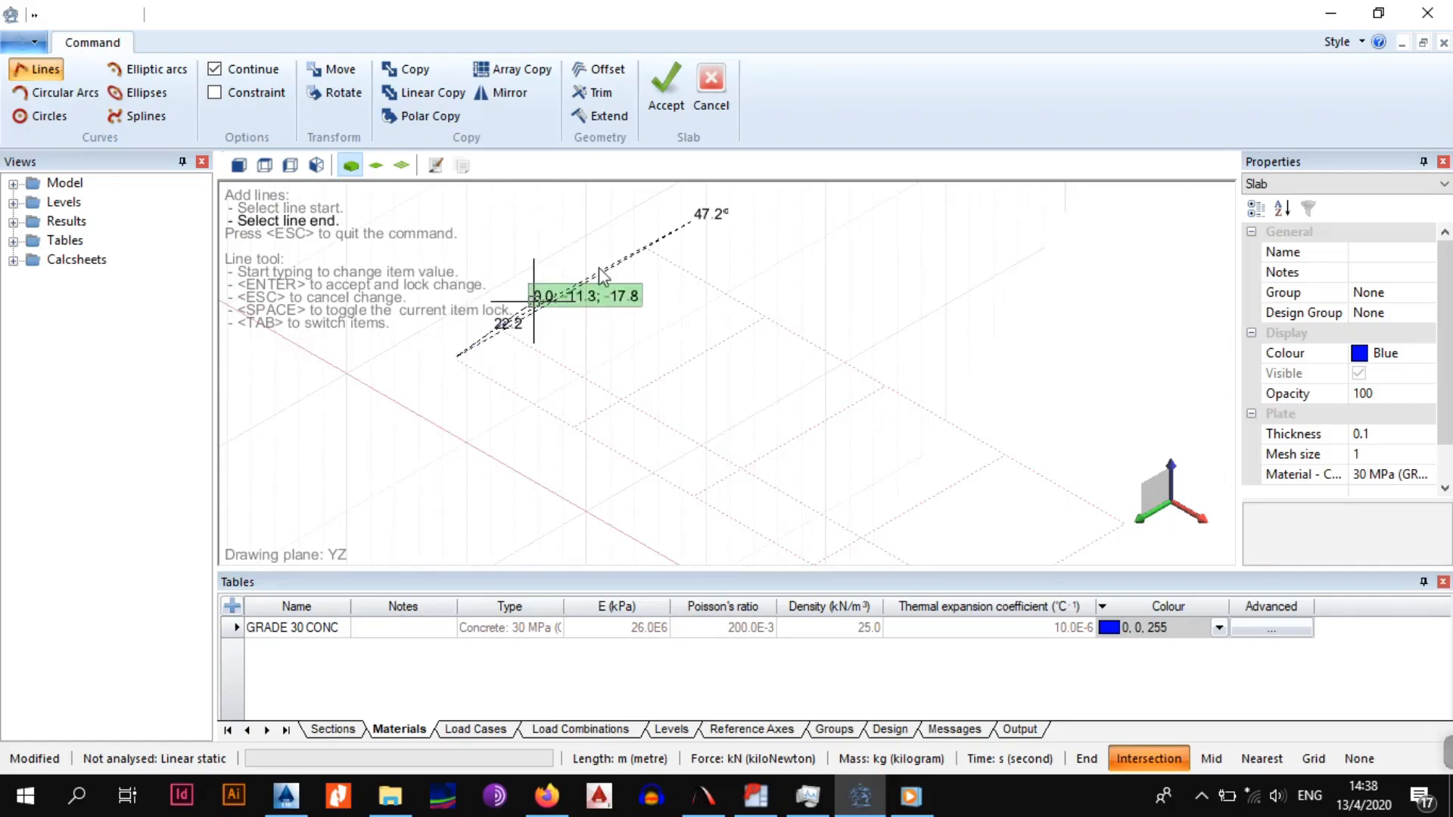
{"action": "left_click", "coordinate": [643, 251]}
{"action": "middle_click_drag", "start_coordinate": [900, 404], "coordinate": [562, 281]}
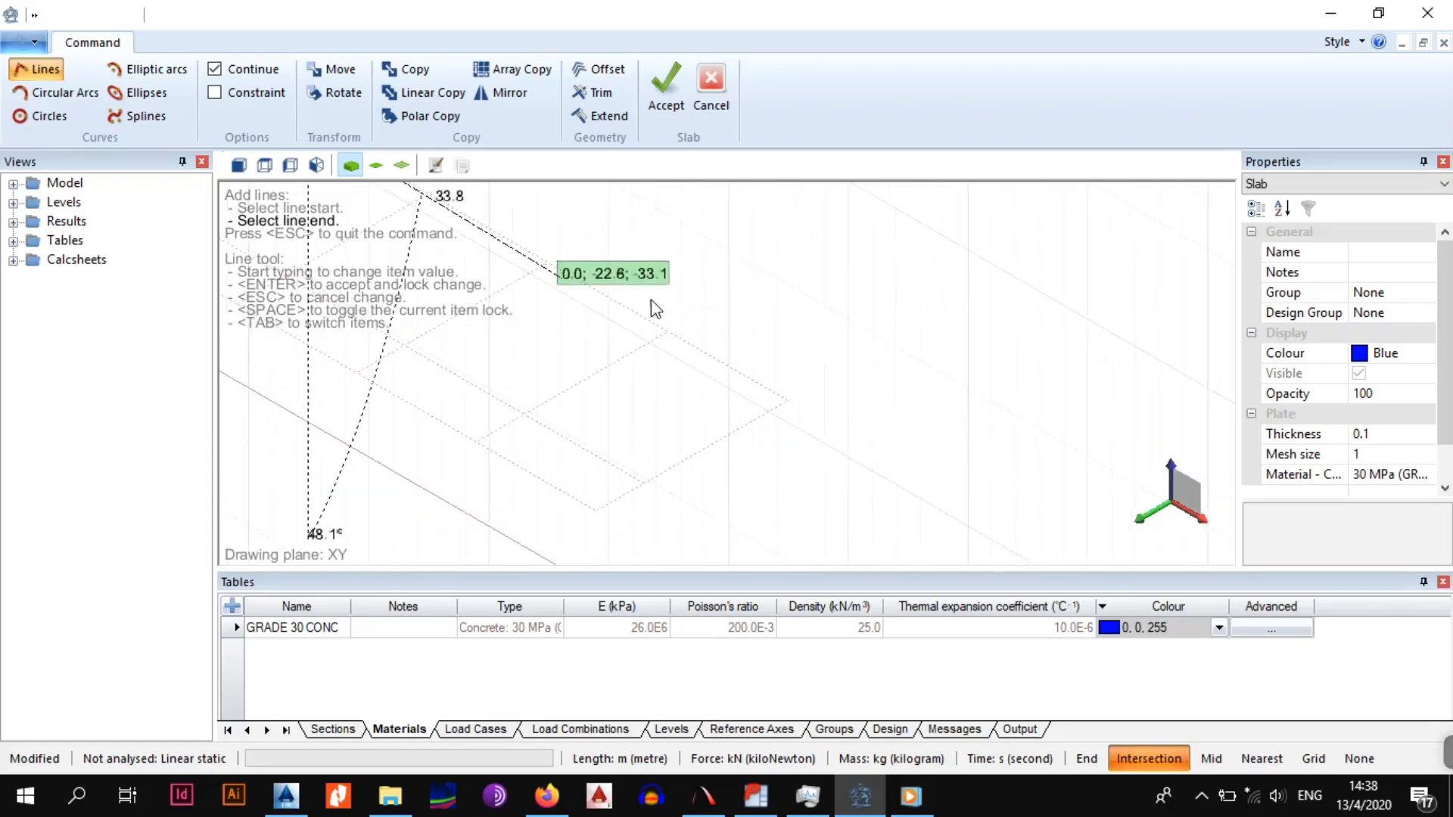
{"action": "left_click", "coordinate": [766, 401]}
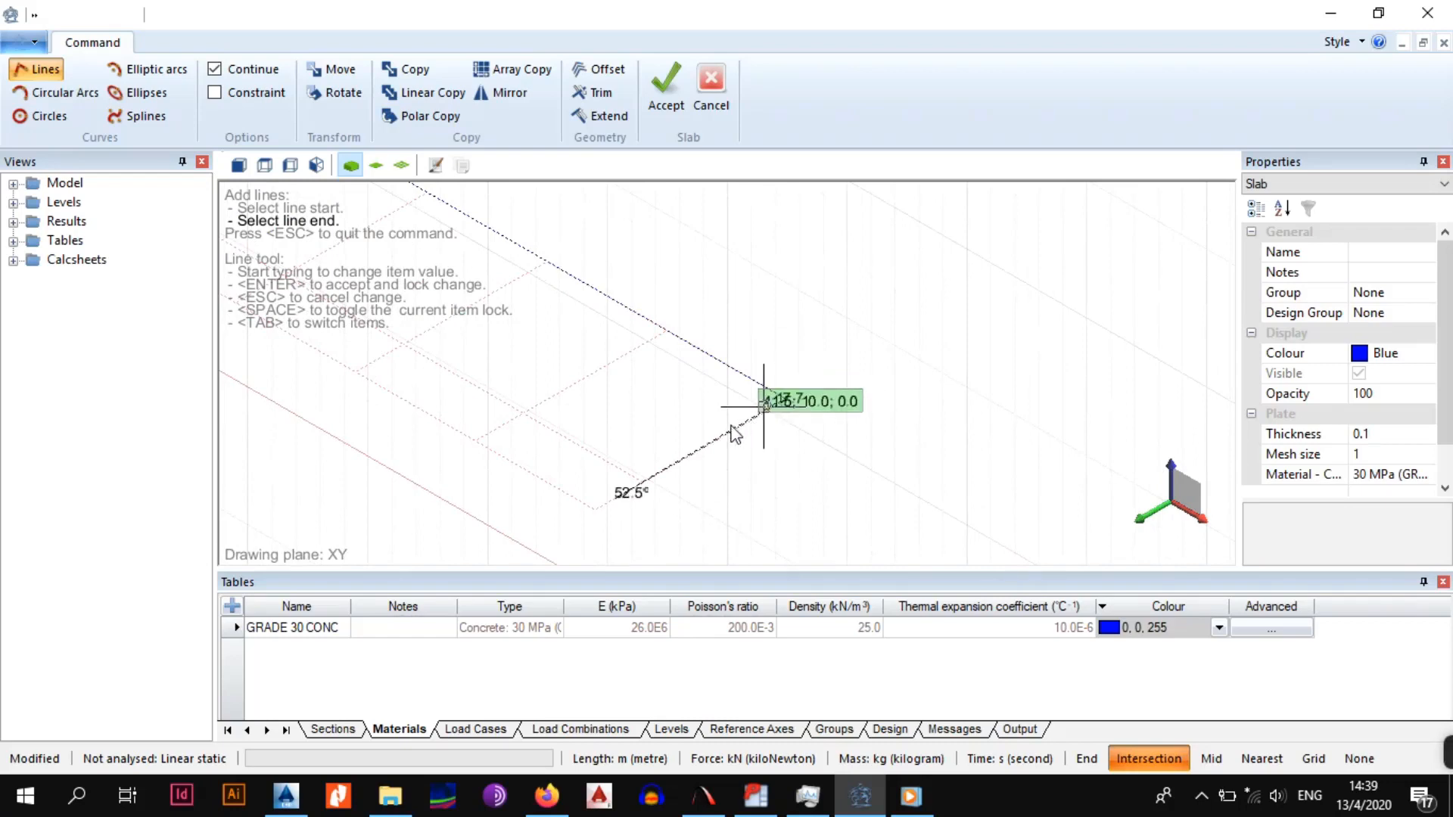
{"action": "left_click", "coordinate": [597, 508]}
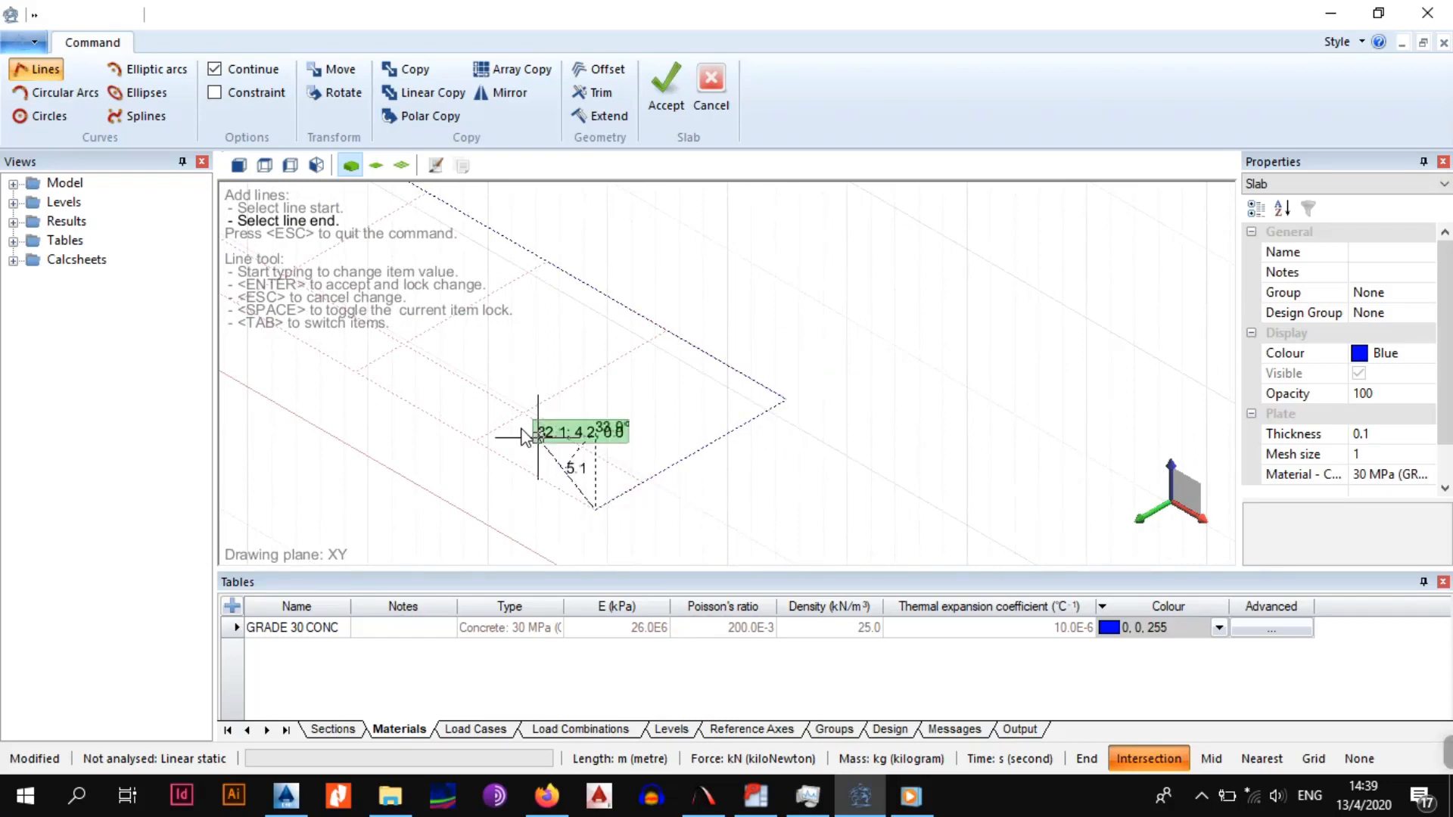
{"action": "middle_click_drag", "start_coordinate": [521, 427], "coordinate": [853, 536]}
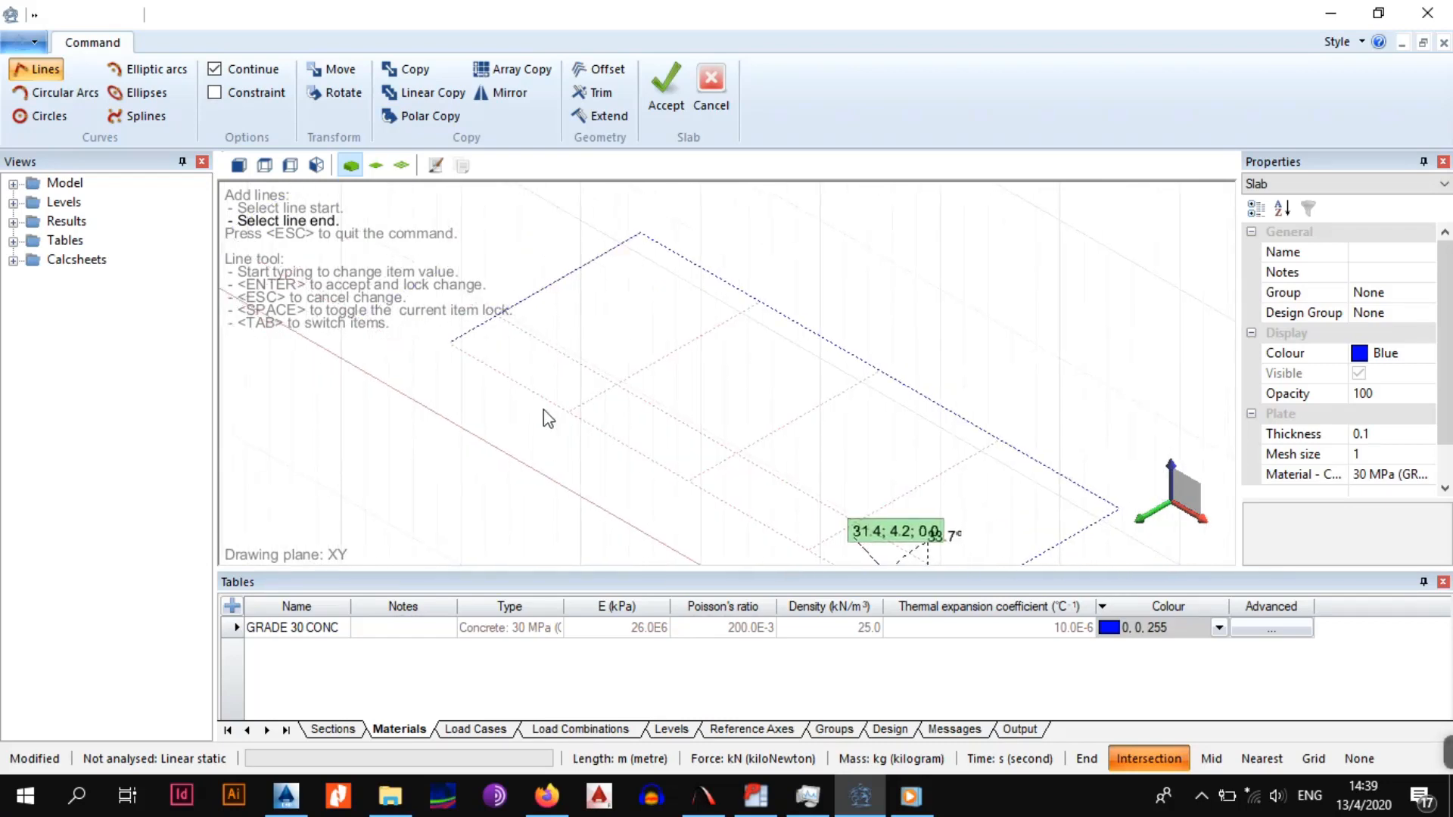
{"action": "left_click", "coordinate": [452, 350]}
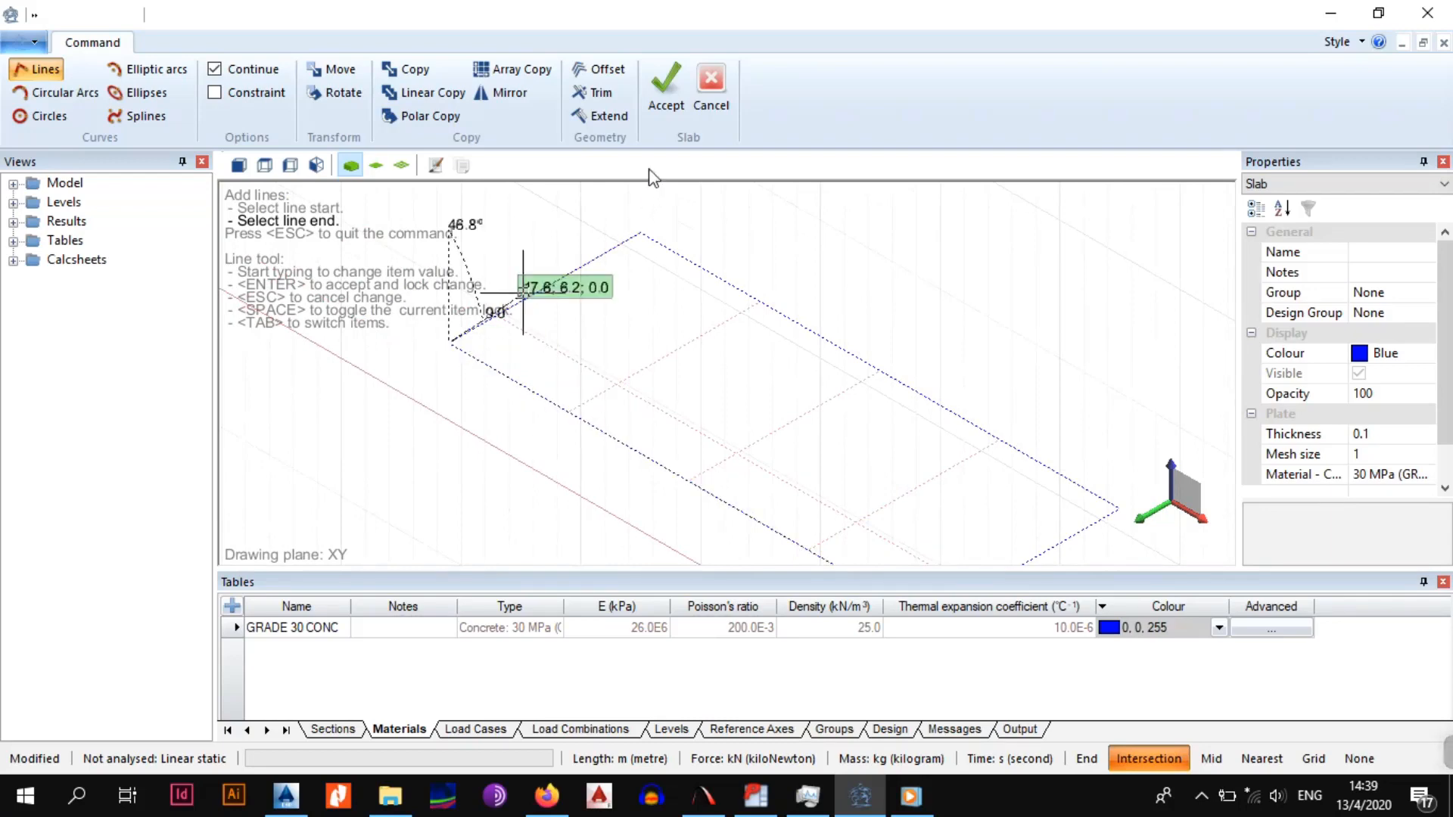
{"action": "left_click", "coordinate": [662, 95]}
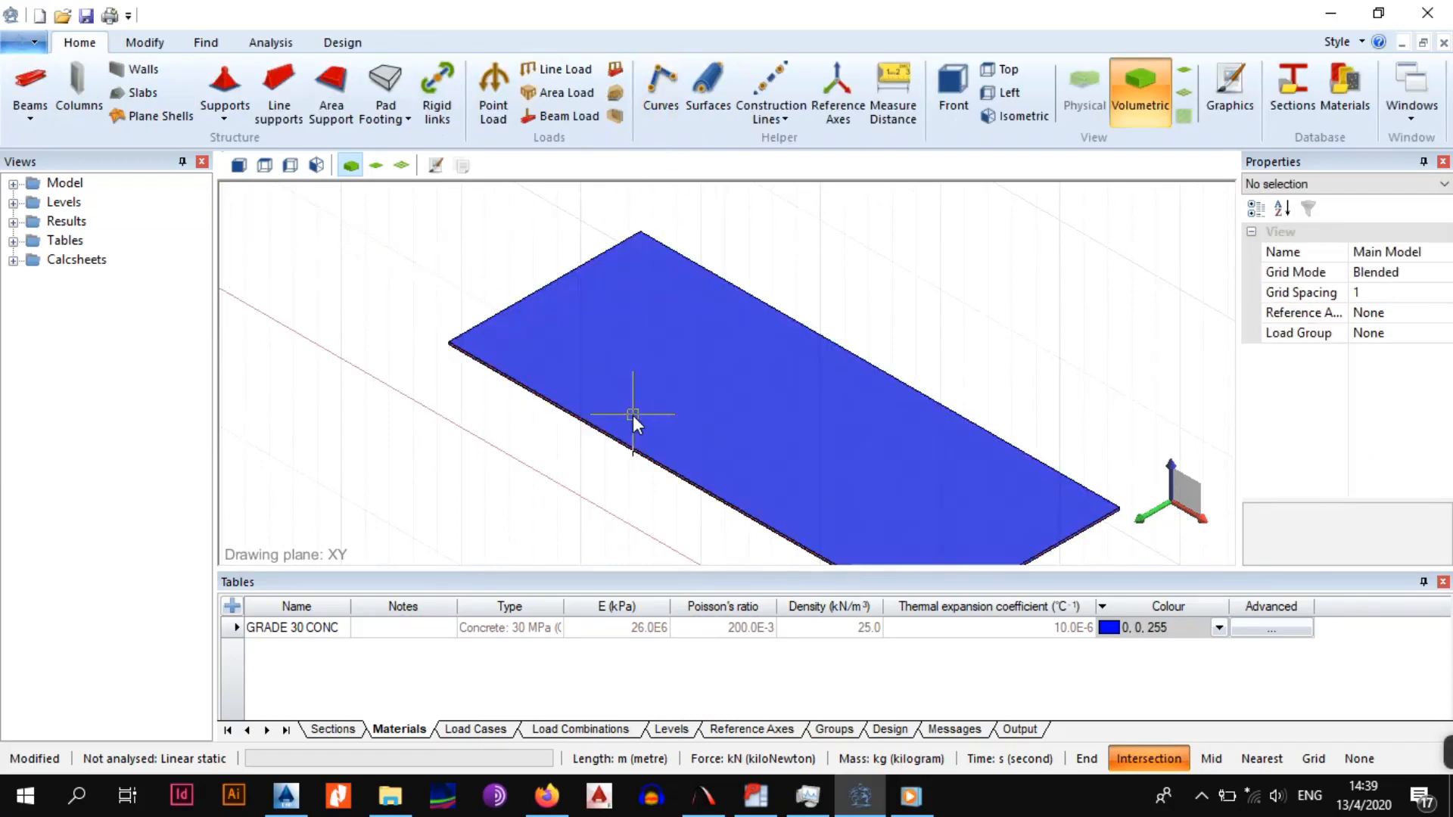
Rename the new slab as Slab One
{"action": "scroll", "coordinate": [742, 353], "scroll_direction": "up", "scroll_amount": 5}
{"action": "scroll", "coordinate": [812, 474], "scroll_direction": "up", "scroll_amount": 4}
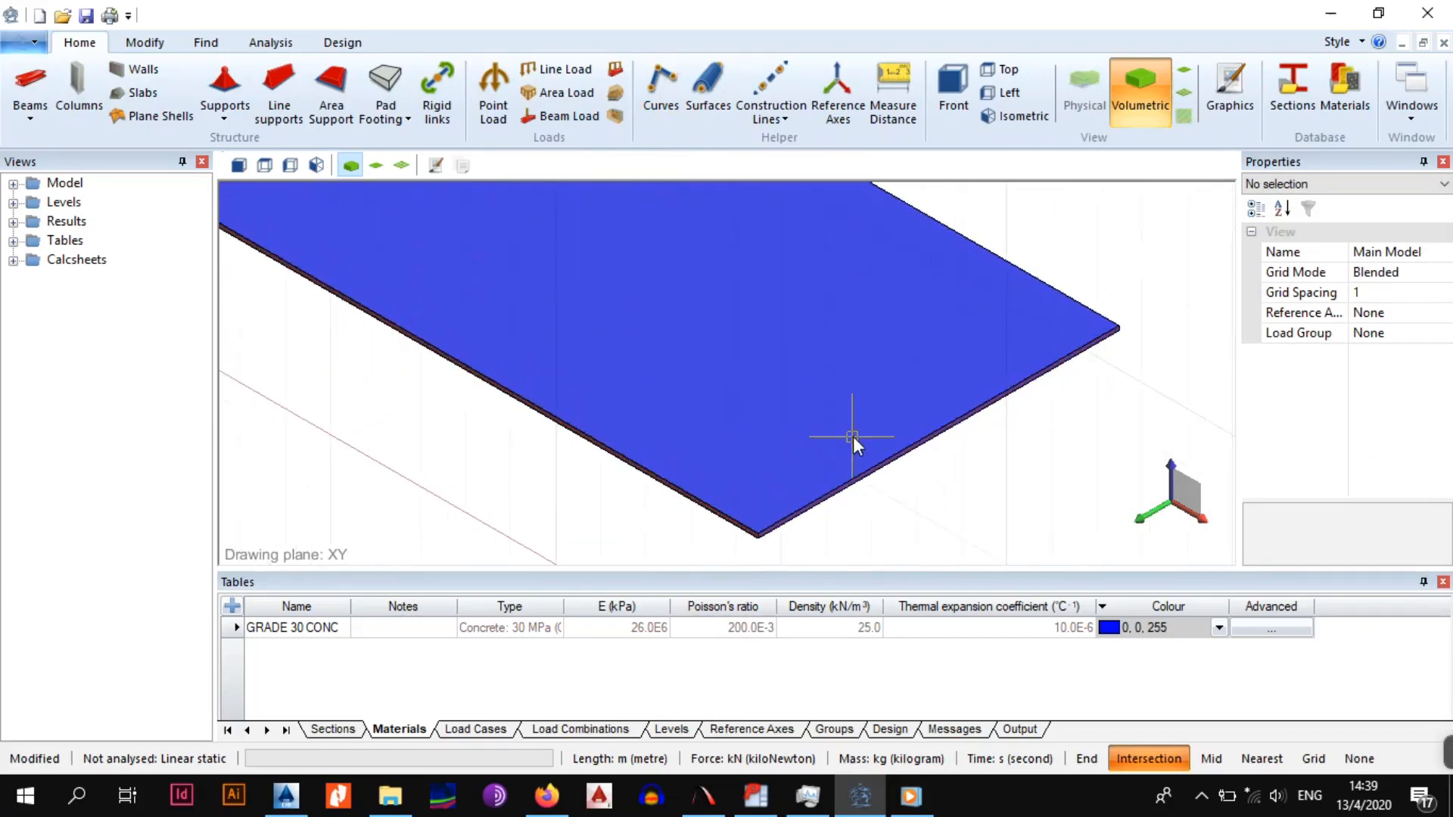
{"action": "left_click", "coordinate": [897, 444]}
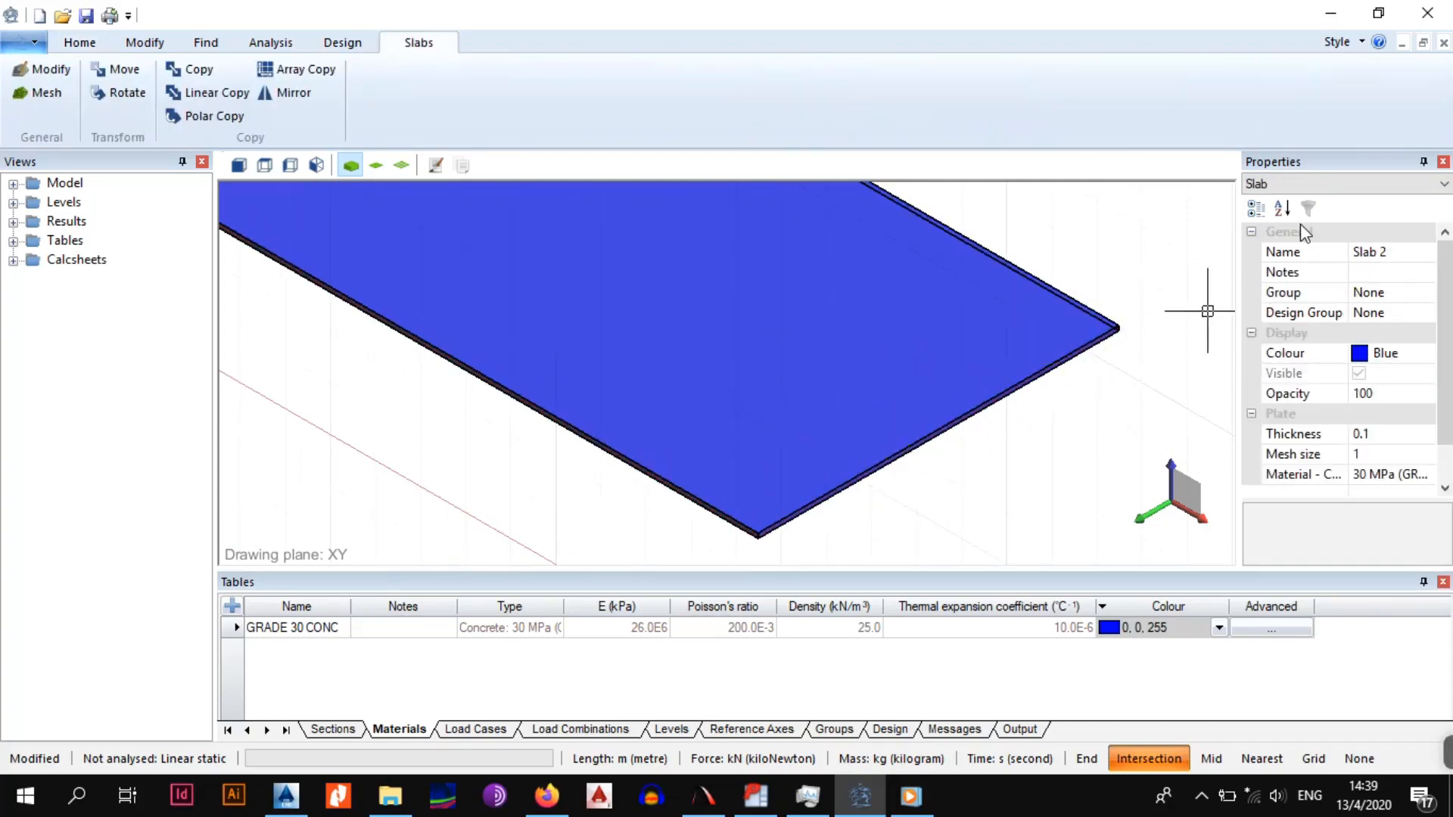
{"action": "left_click", "coordinate": [1370, 252]}
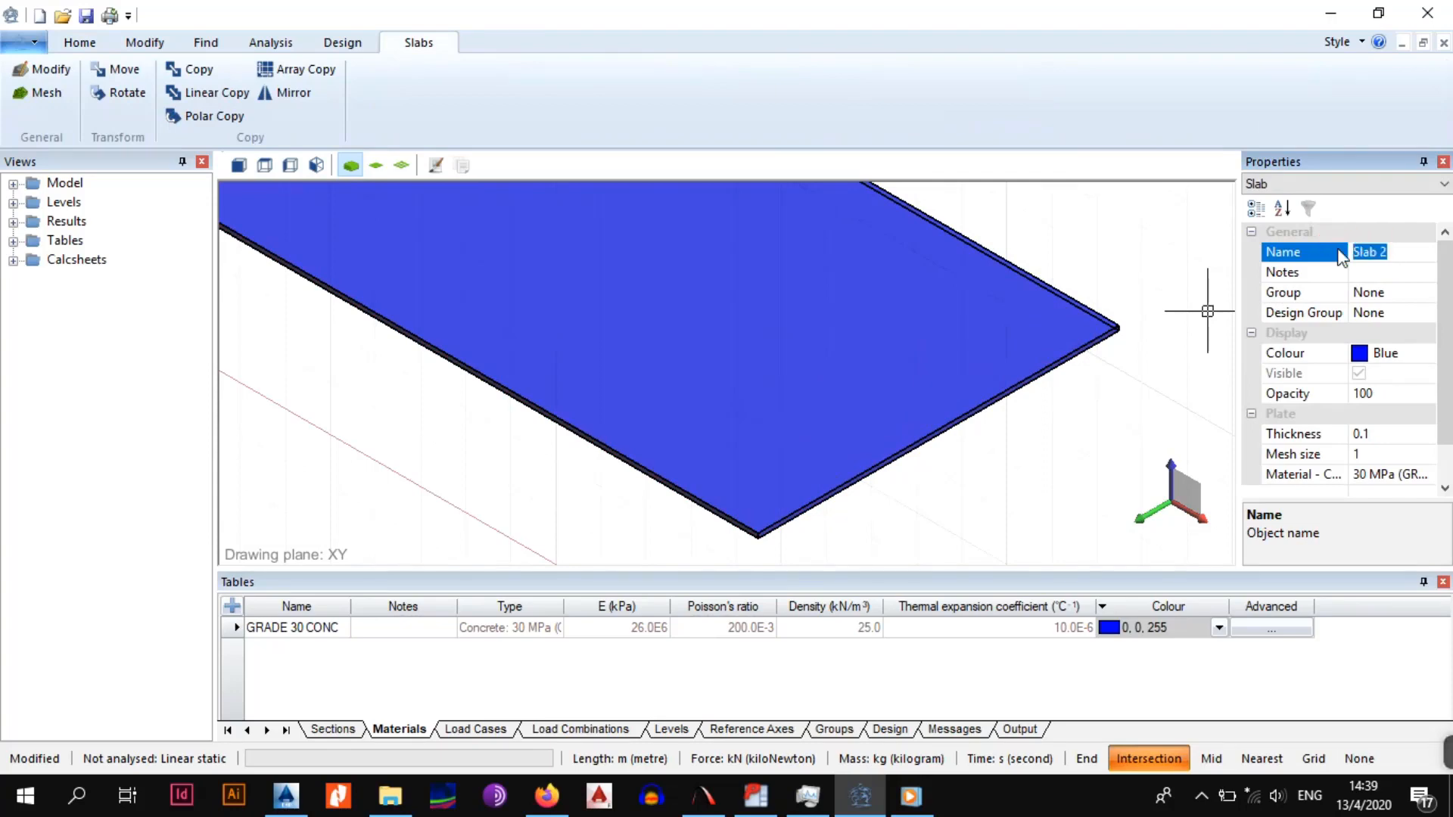
{"action": "type", "text": "o"}
{"action": "key", "text": "BackSpace"}
{"action": "type", "text": "c"}
{"action": "key", "text": "BackSpace"}
{"action": "type", "text": "C"}
{"action": "key", "text": "BackSpace"}
{"action": "type", "text": "Slab"}
{"action": "type", "text": " Om"}
{"action": "type", "text": "e"}
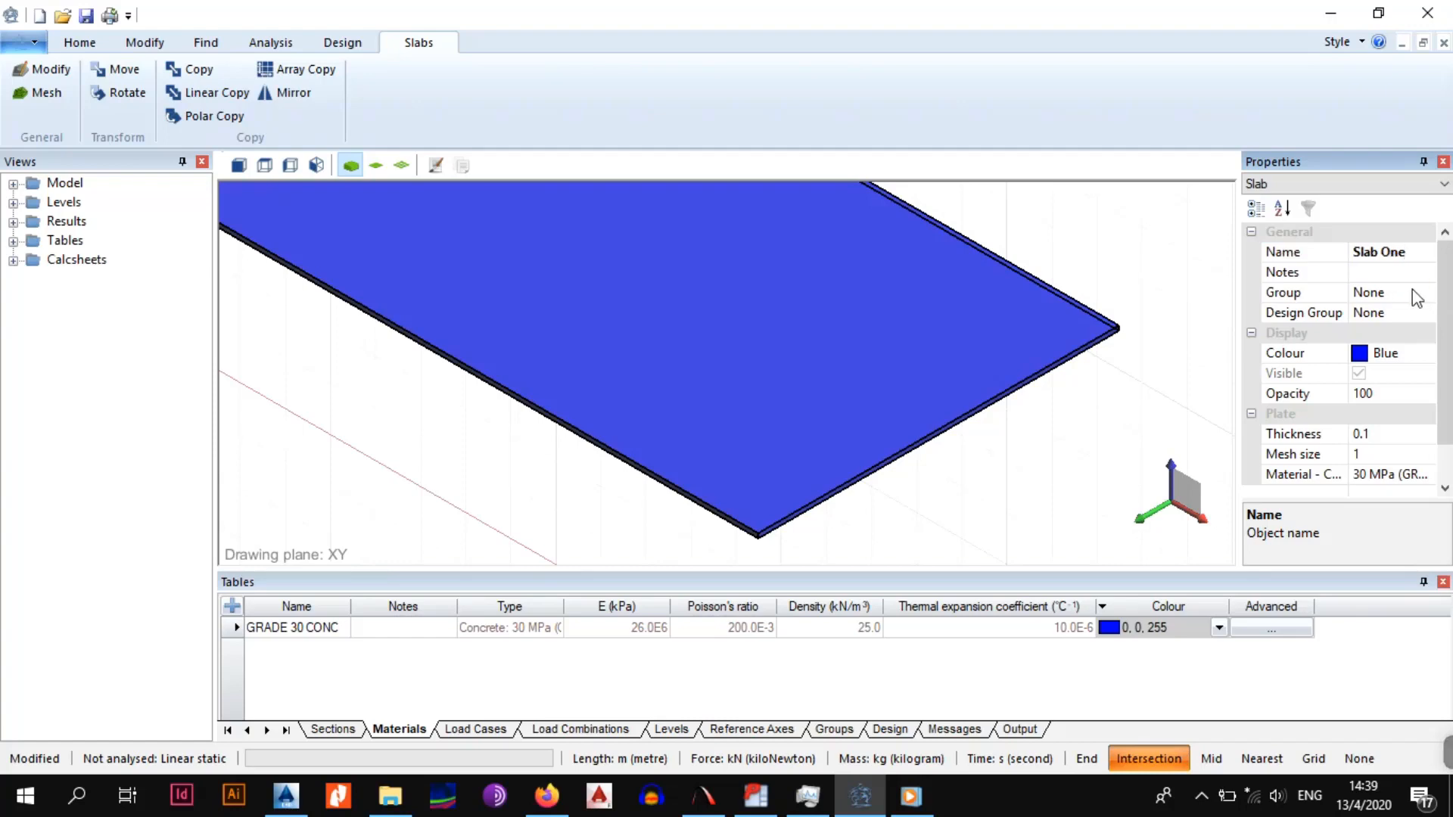
Assign the slab to the SLABS group and set its opacity to 50
{"action": "left_click", "coordinate": [1413, 293]}
{"action": "left_click", "coordinate": [1427, 293]}
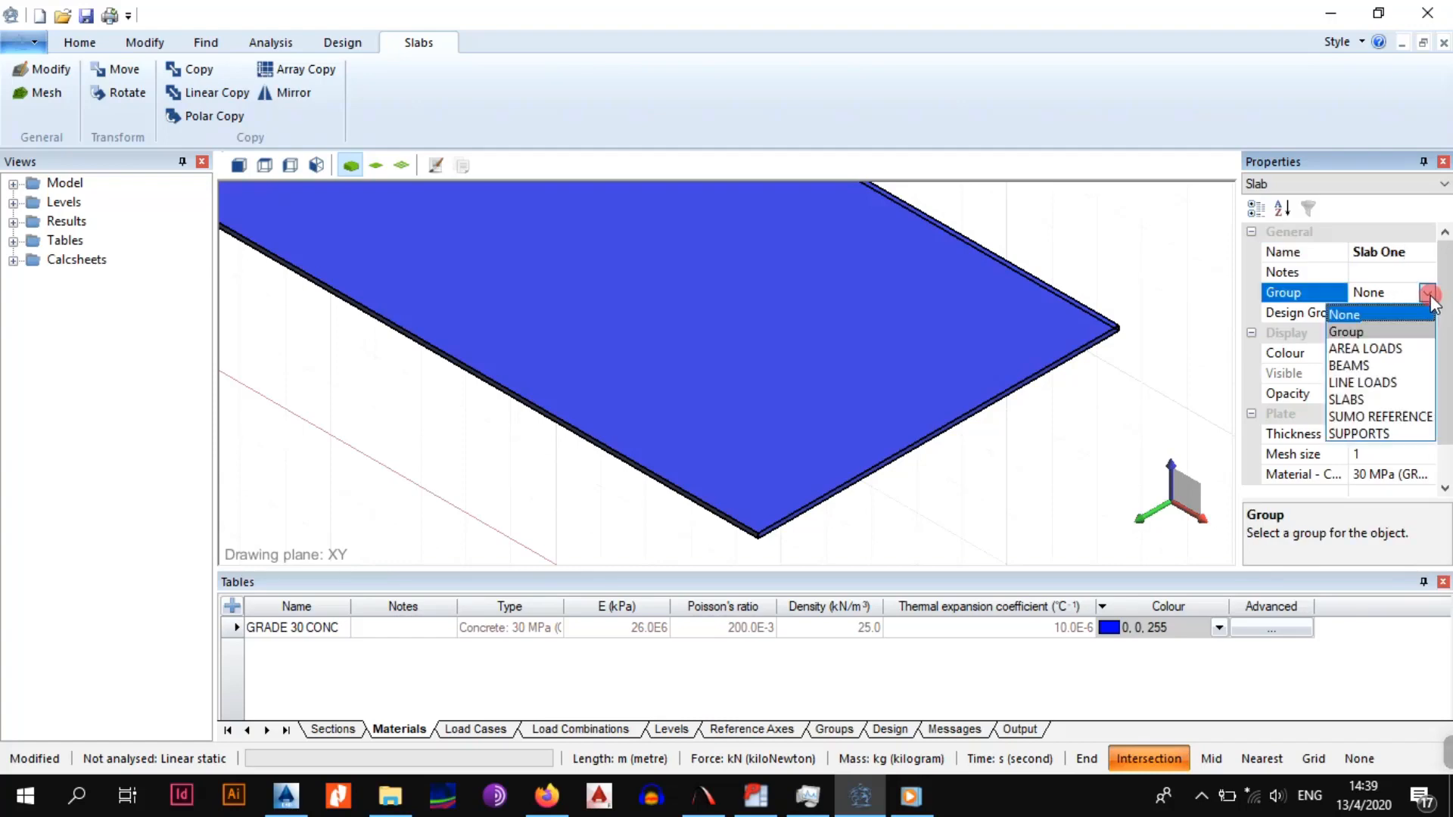
{"action": "left_click", "coordinate": [1389, 401]}
{"action": "left_click", "coordinate": [1388, 354]}
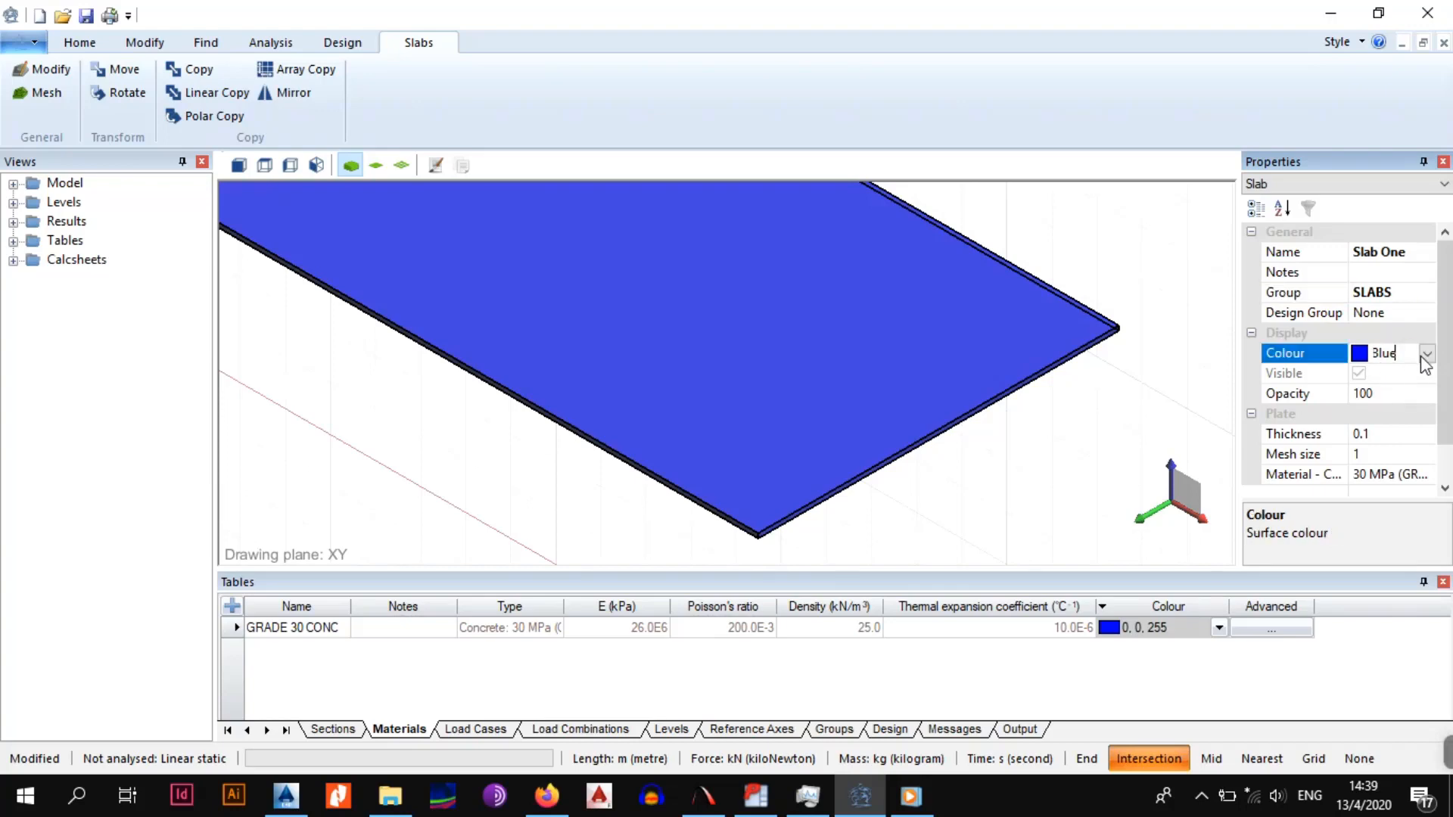
{"action": "left_click", "coordinate": [1409, 379]}
{"action": "left_click", "coordinate": [1406, 390]}
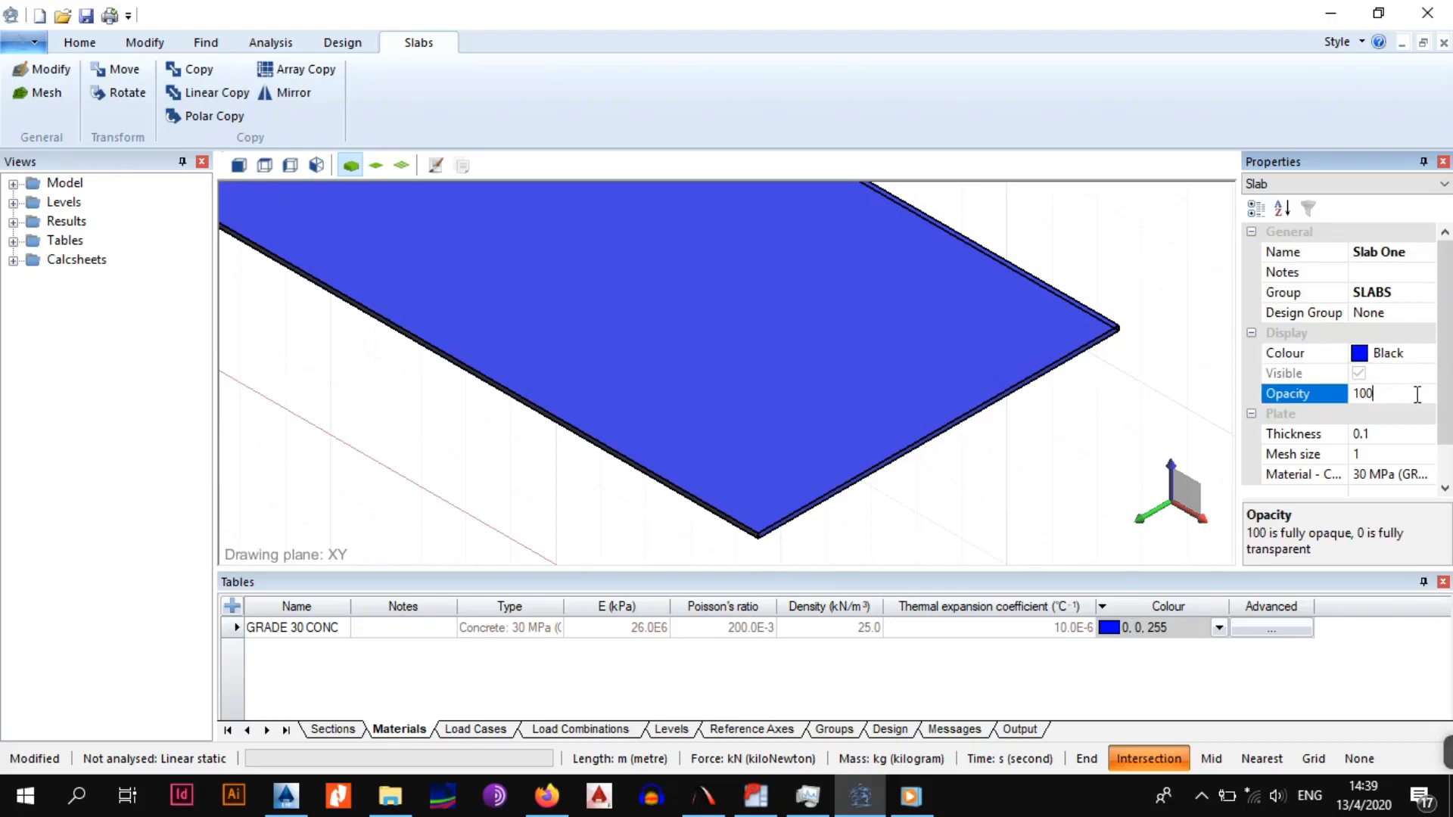
{"action": "double_click", "coordinate": [1418, 395]}
{"action": "type", "text": "50"}
{"action": "key", "text": "Return"}
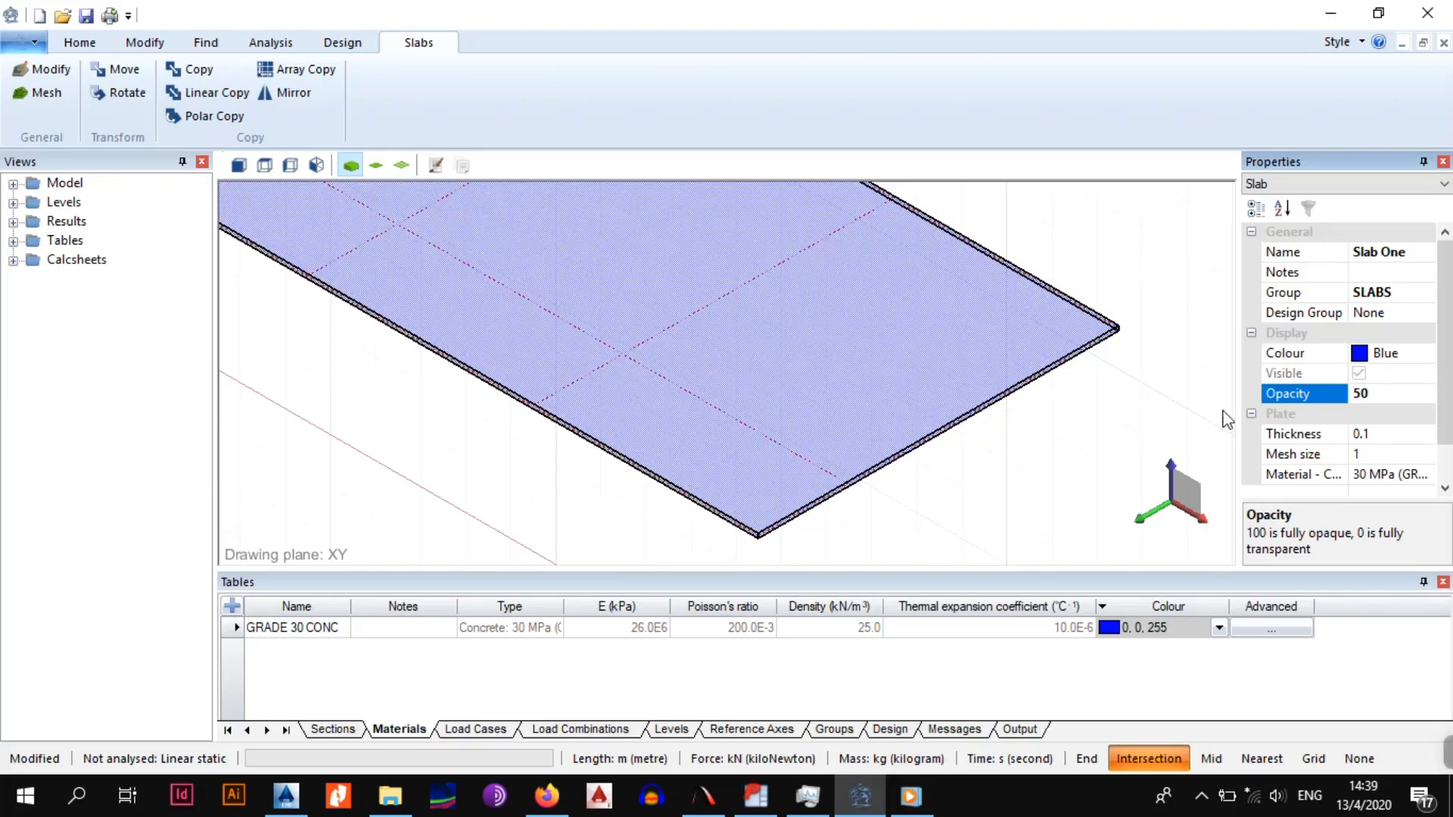
Set the slab's thickness to 0.2 m and its mesh size to 0.3 m
{"action": "scroll", "coordinate": [927, 373], "scroll_direction": "down", "scroll_amount": 2}
{"action": "middle_click_drag", "start_coordinate": [931, 375], "coordinate": [1091, 524]}
{"action": "scroll", "coordinate": [991, 456], "scroll_direction": "down", "scroll_amount": 3}
{"action": "middle_click_drag", "start_coordinate": [992, 455], "coordinate": [883, 403]}
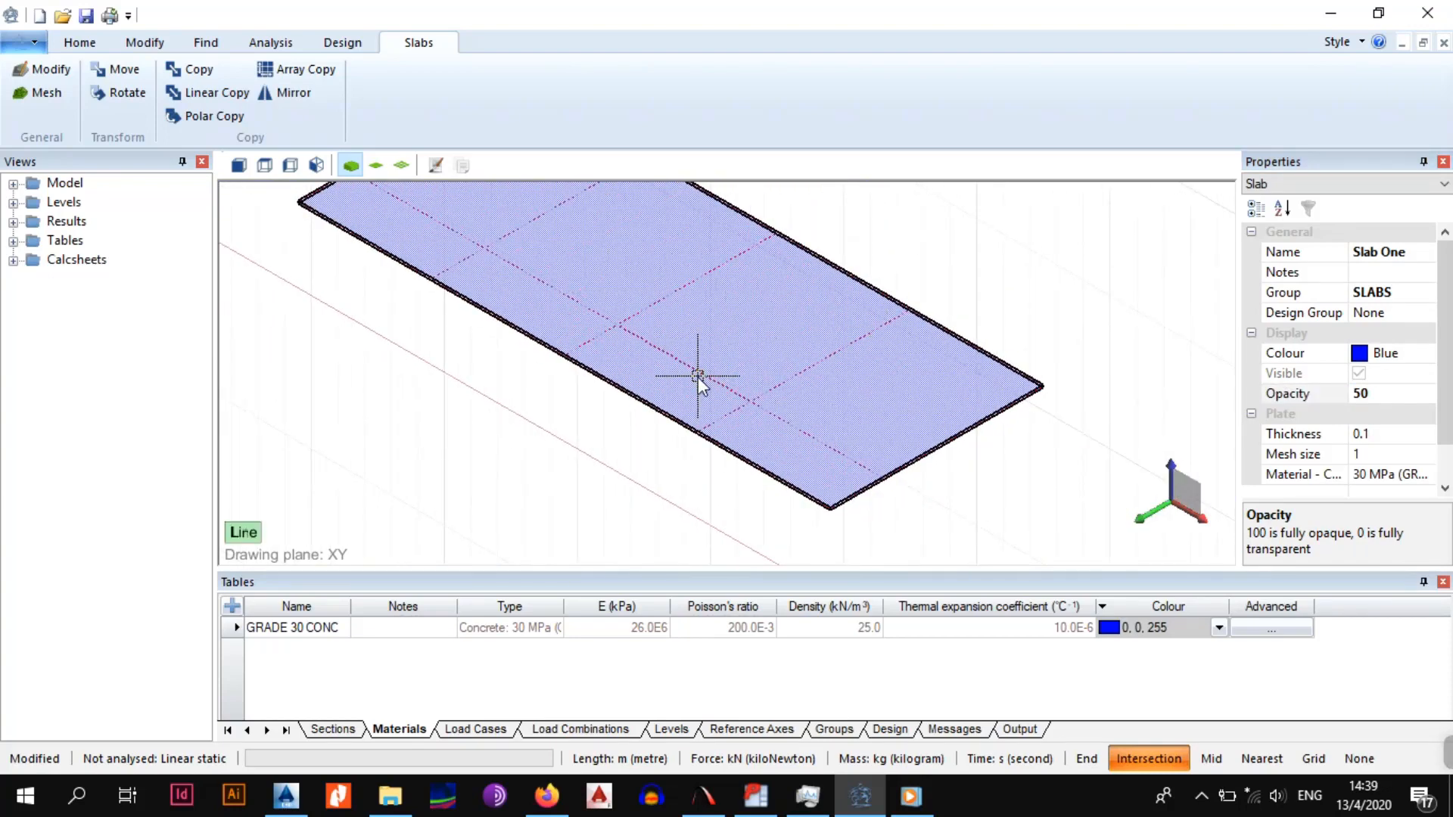
{"action": "left_click", "coordinate": [1336, 434]}
{"action": "left_click", "coordinate": [1340, 434]}
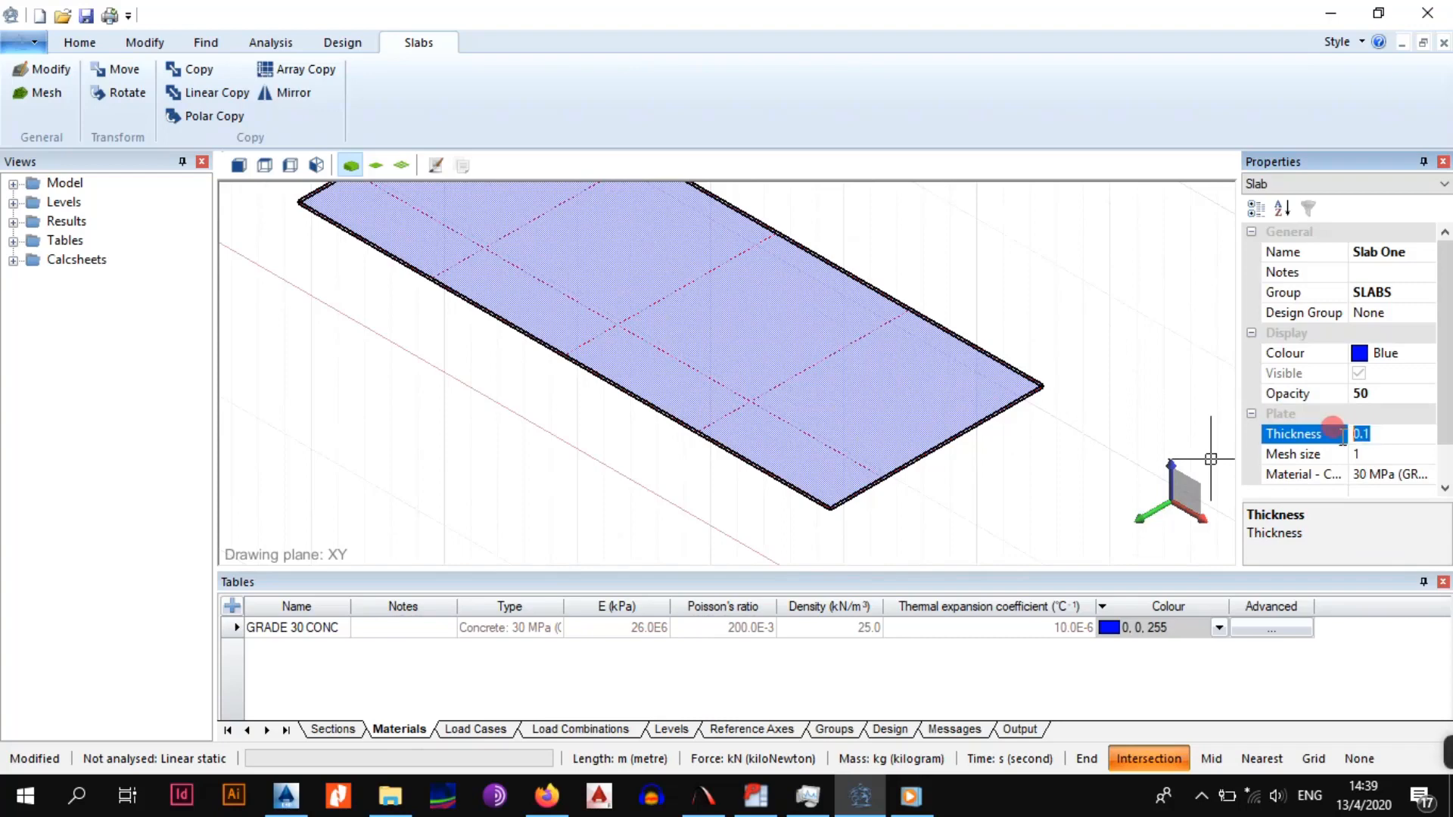
{"action": "type", "text": "0.2"}
{"action": "left_click", "coordinate": [1376, 453]}
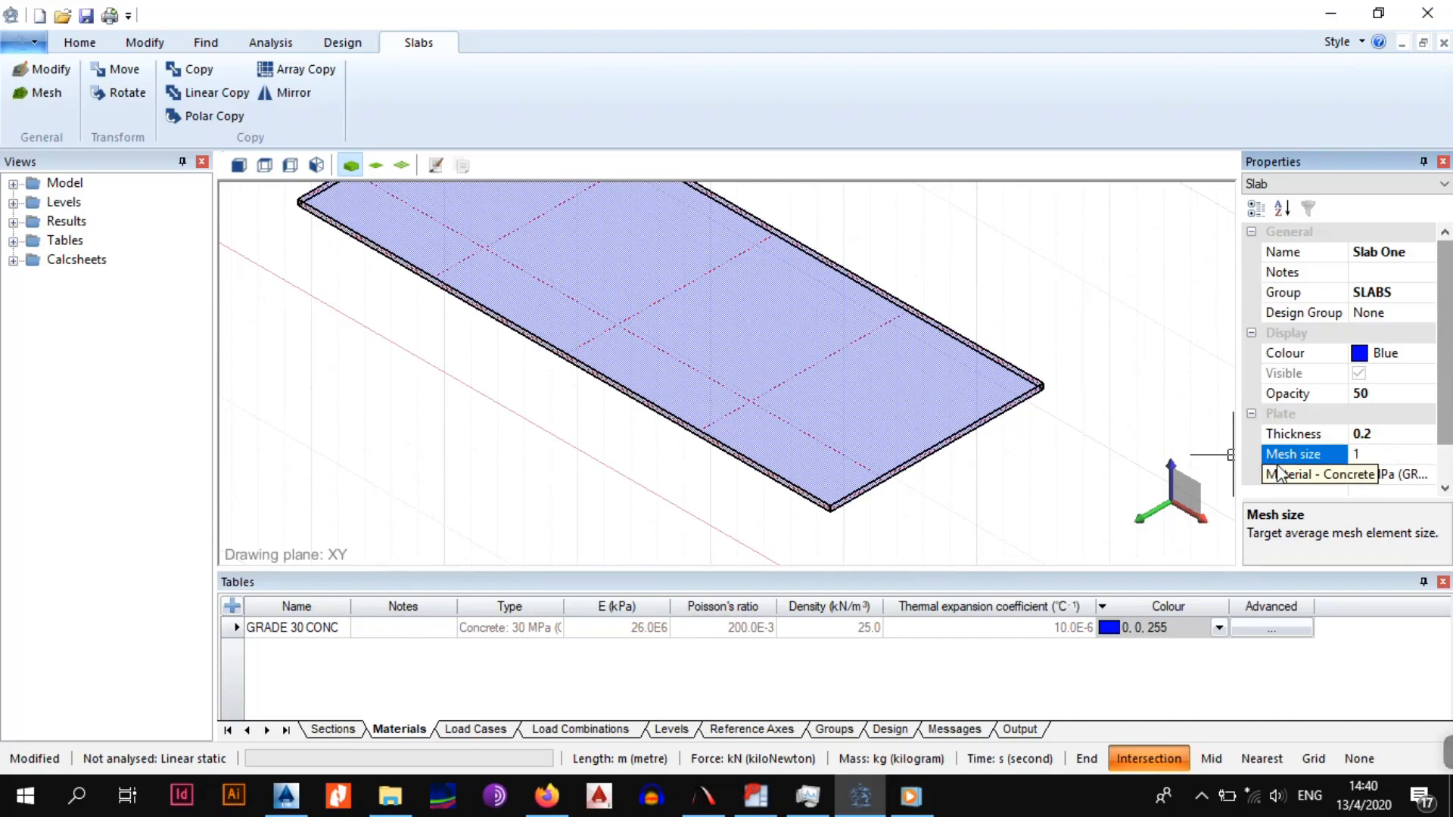
{"action": "double_click", "coordinate": [1354, 454]}
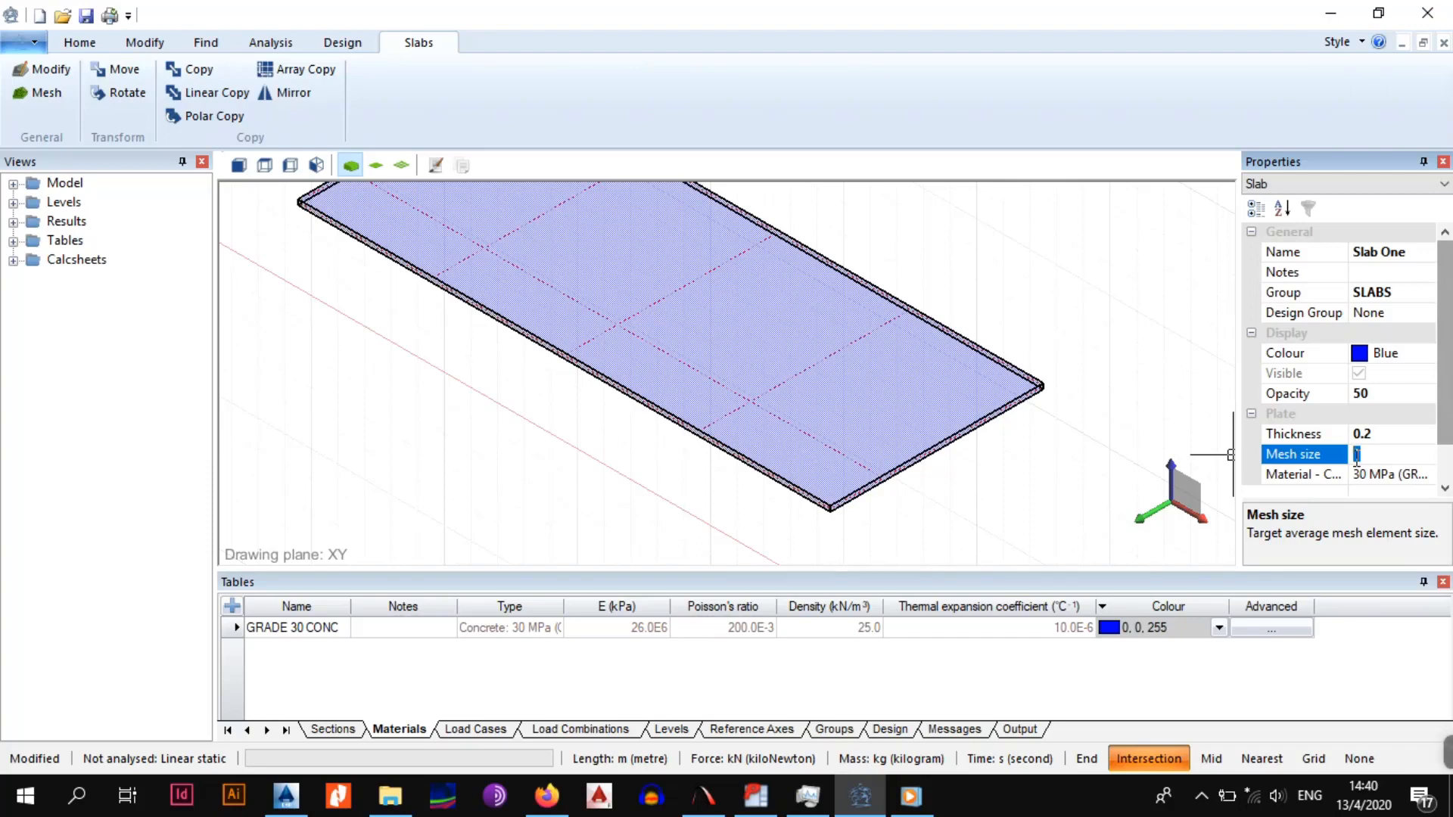
{"action": "type", "text": "0.3"}
{"action": "left_click", "coordinate": [1379, 475]}
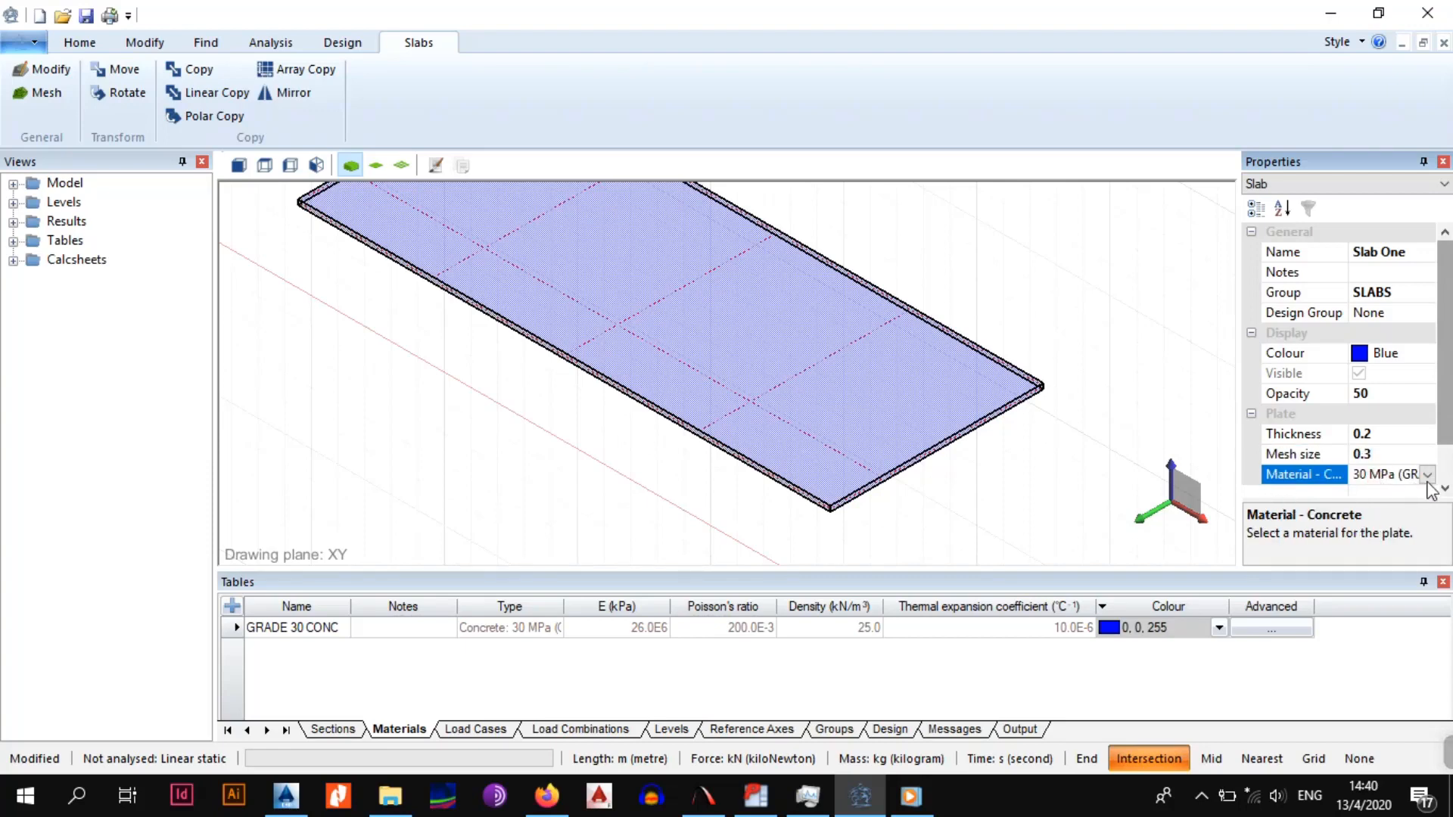
{"action": "left_click_drag", "start_coordinate": [1444, 417], "coordinate": [1449, 452]}
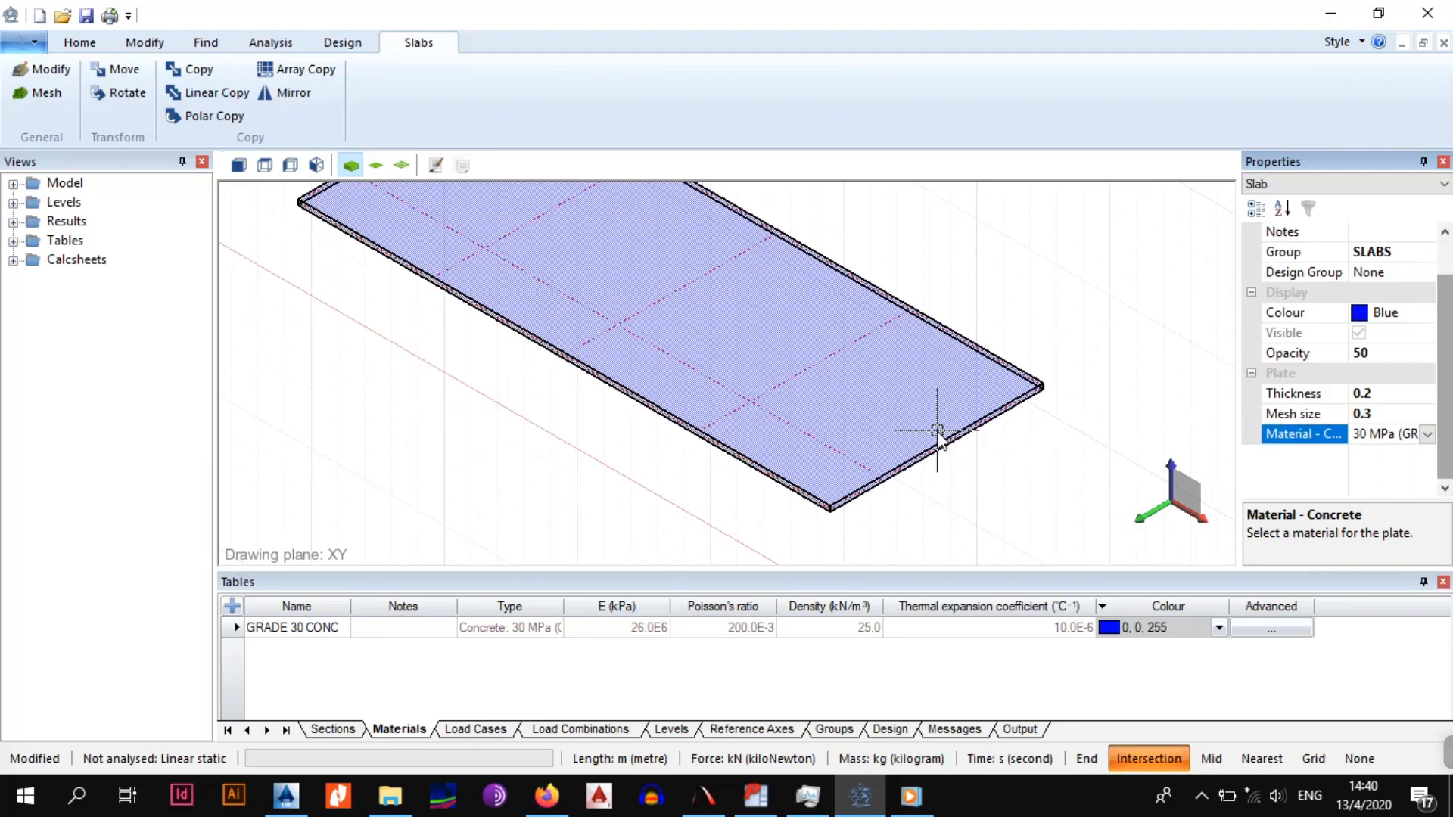
Reselect Slab One and review its group, opacity, thickness, mesh size and material properties
{"action": "scroll", "coordinate": [925, 407], "scroll_direction": "down", "scroll_amount": 2}
{"action": "left_click", "coordinate": [1043, 352]}
{"action": "middle_click_drag", "start_coordinate": [1031, 381], "coordinate": [999, 398]}
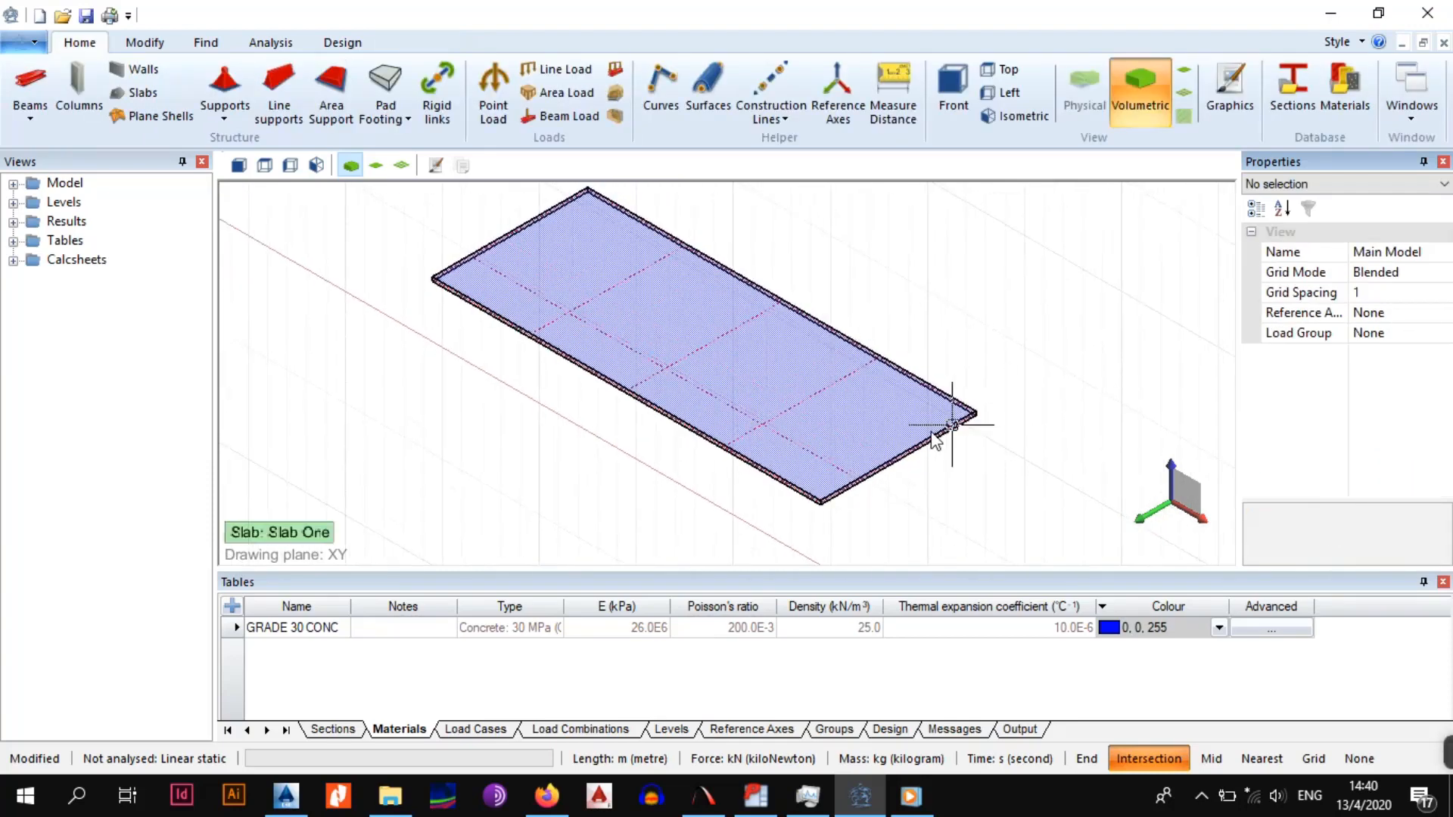
{"action": "left_click", "coordinate": [925, 438]}
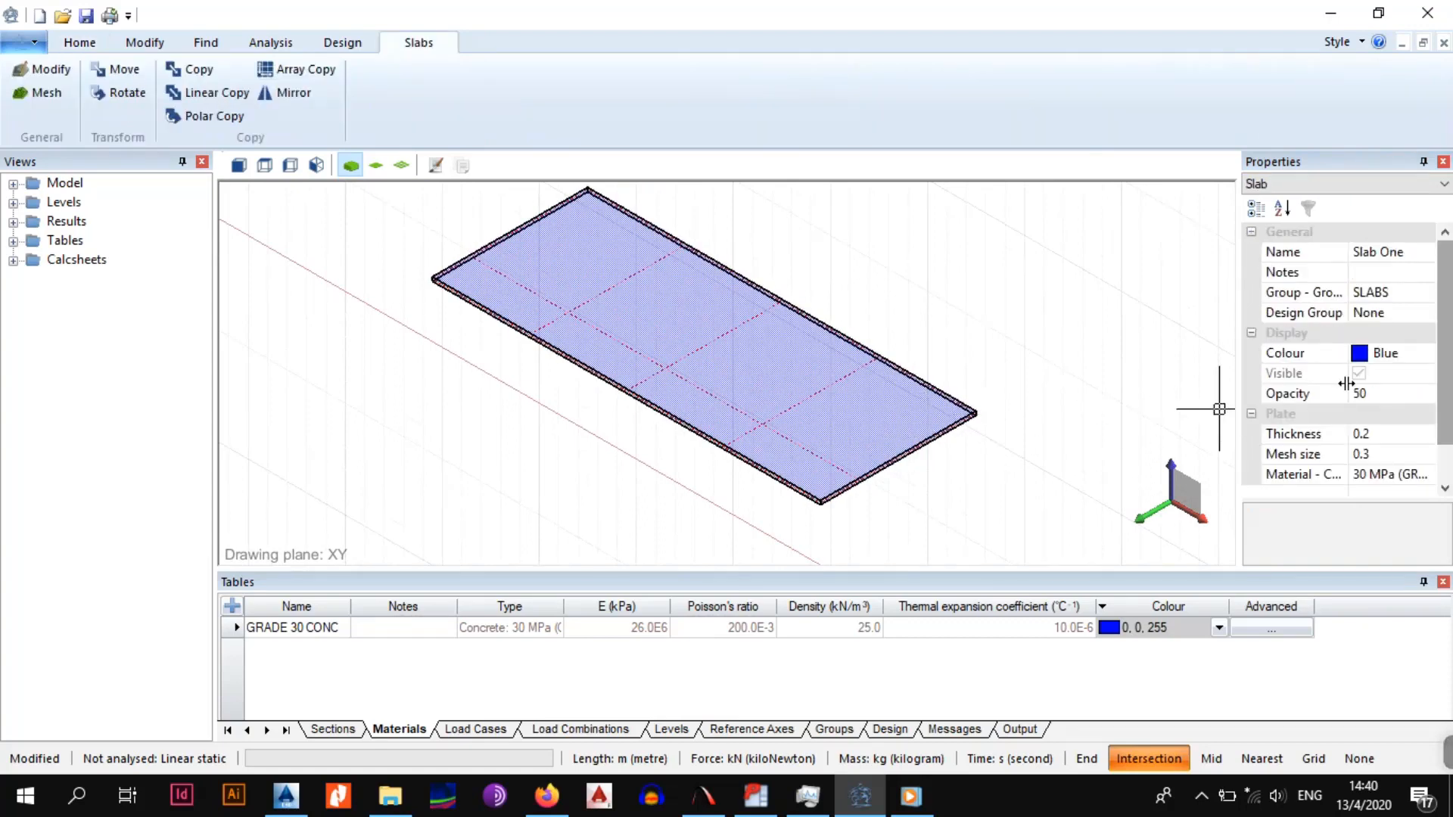
{"action": "left_click", "coordinate": [928, 410]}
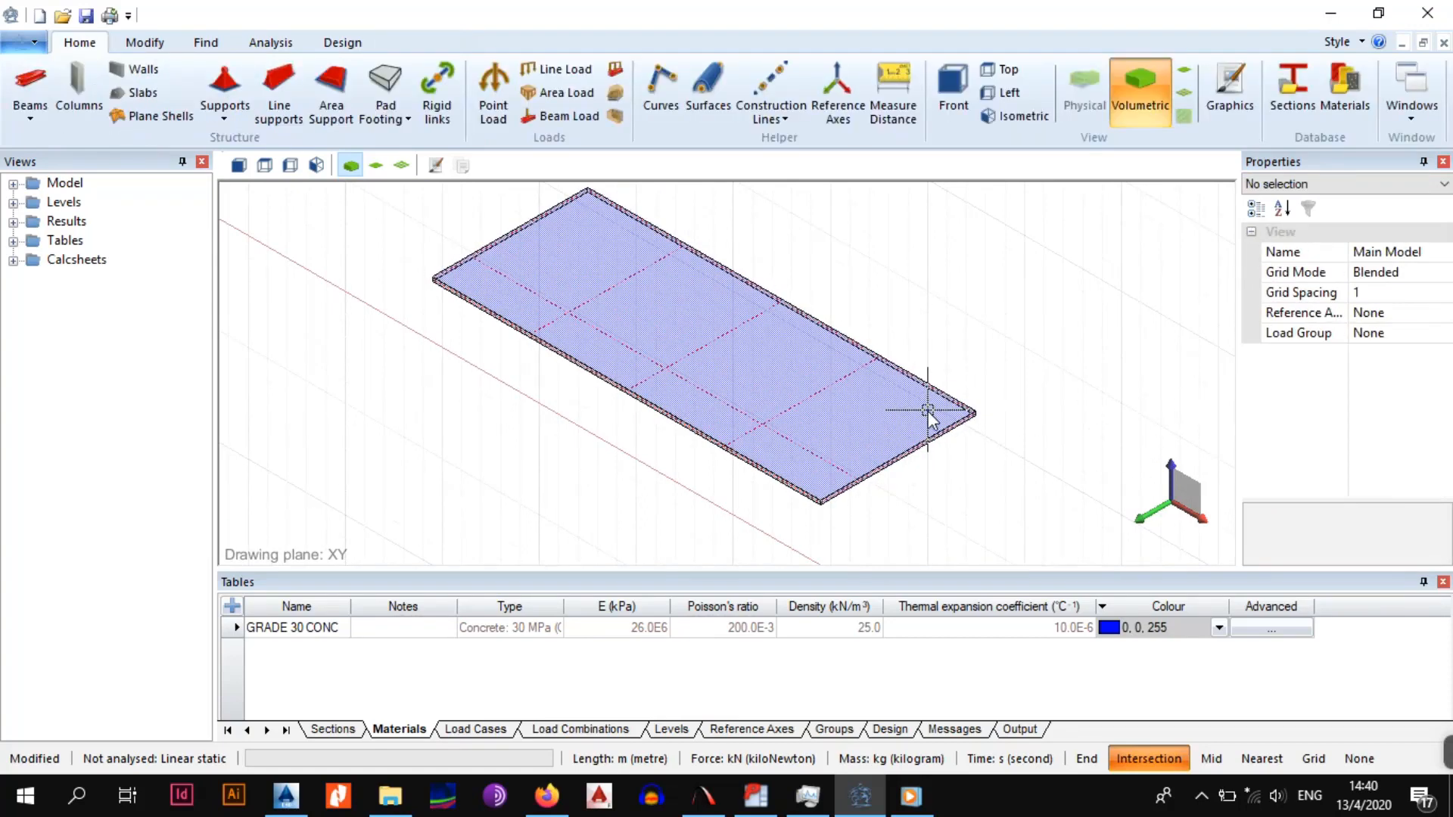
Draw a monolithic beam along the full length of the slab's upper-left short edge, from corner to corner
{"action": "scroll", "coordinate": [917, 439], "scroll_direction": "up", "scroll_amount": 1}
{"action": "scroll", "coordinate": [917, 439], "scroll_direction": "up", "scroll_amount": 1}
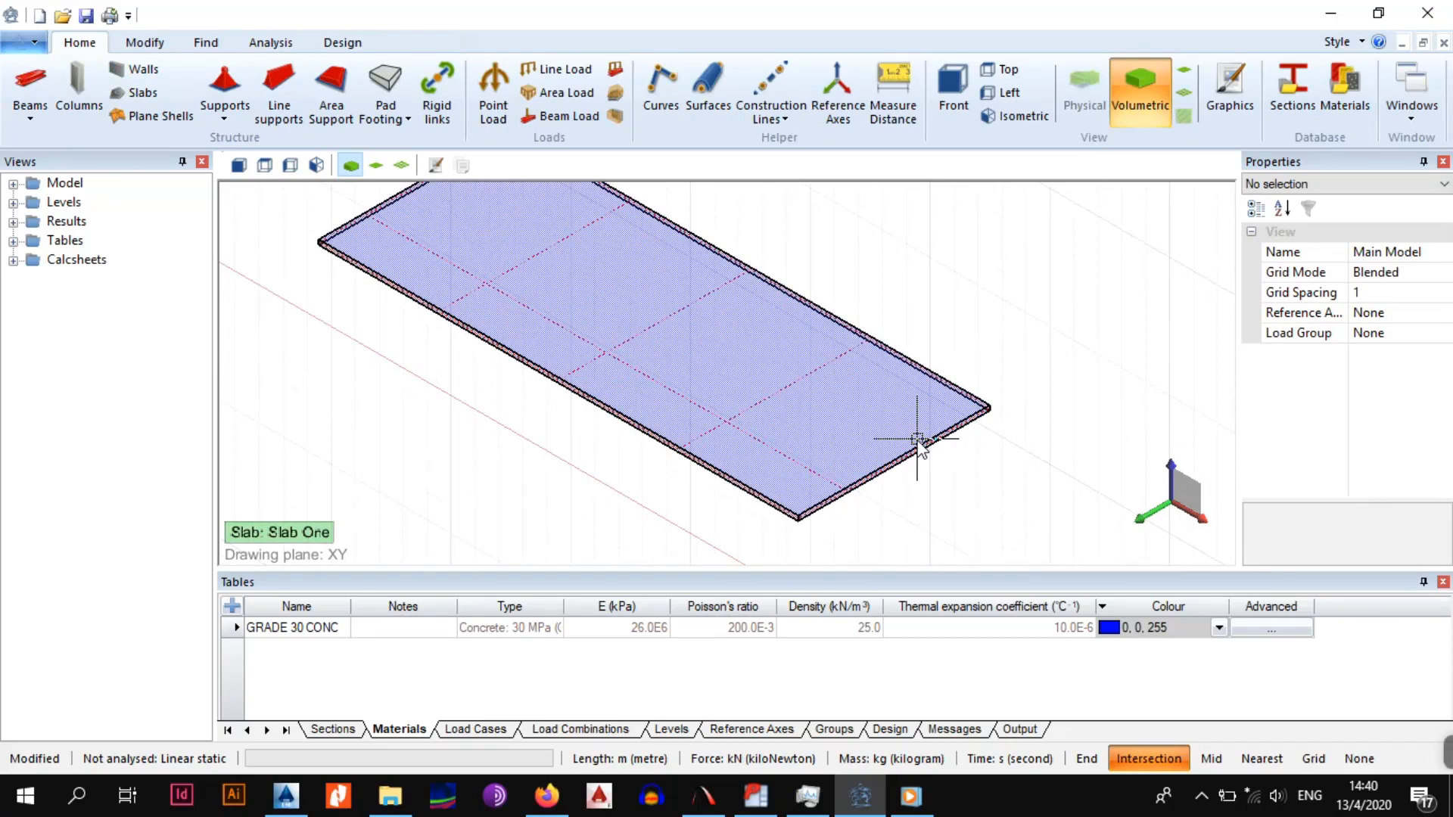
{"action": "scroll", "coordinate": [917, 439], "scroll_direction": "down", "scroll_amount": 1}
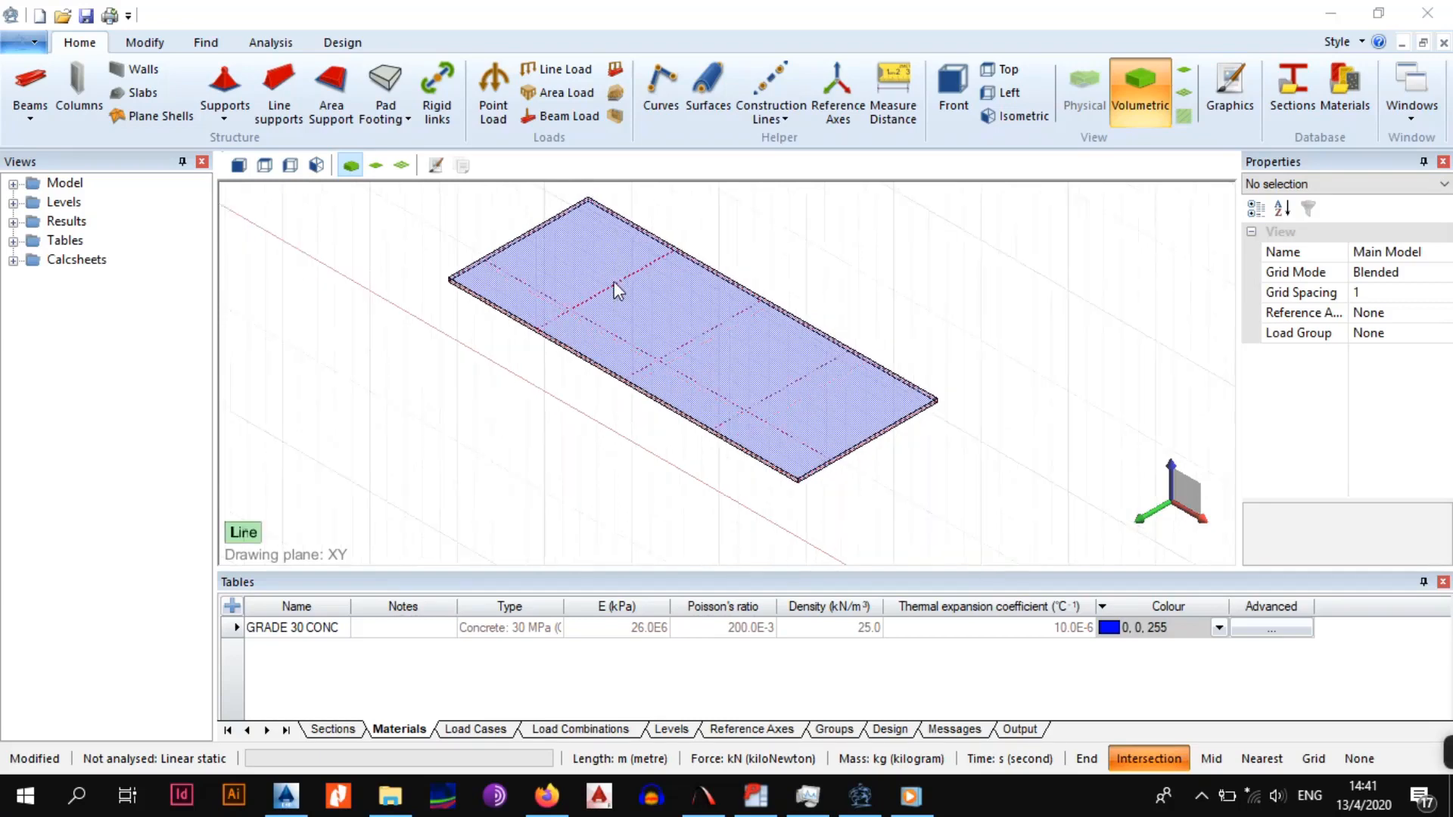
{"action": "scroll", "coordinate": [614, 284], "scroll_direction": "down", "scroll_amount": 2}
{"action": "scroll", "coordinate": [510, 413], "scroll_direction": "up", "scroll_amount": 5}
{"action": "scroll", "coordinate": [433, 419], "scroll_direction": "up", "scroll_amount": 1}
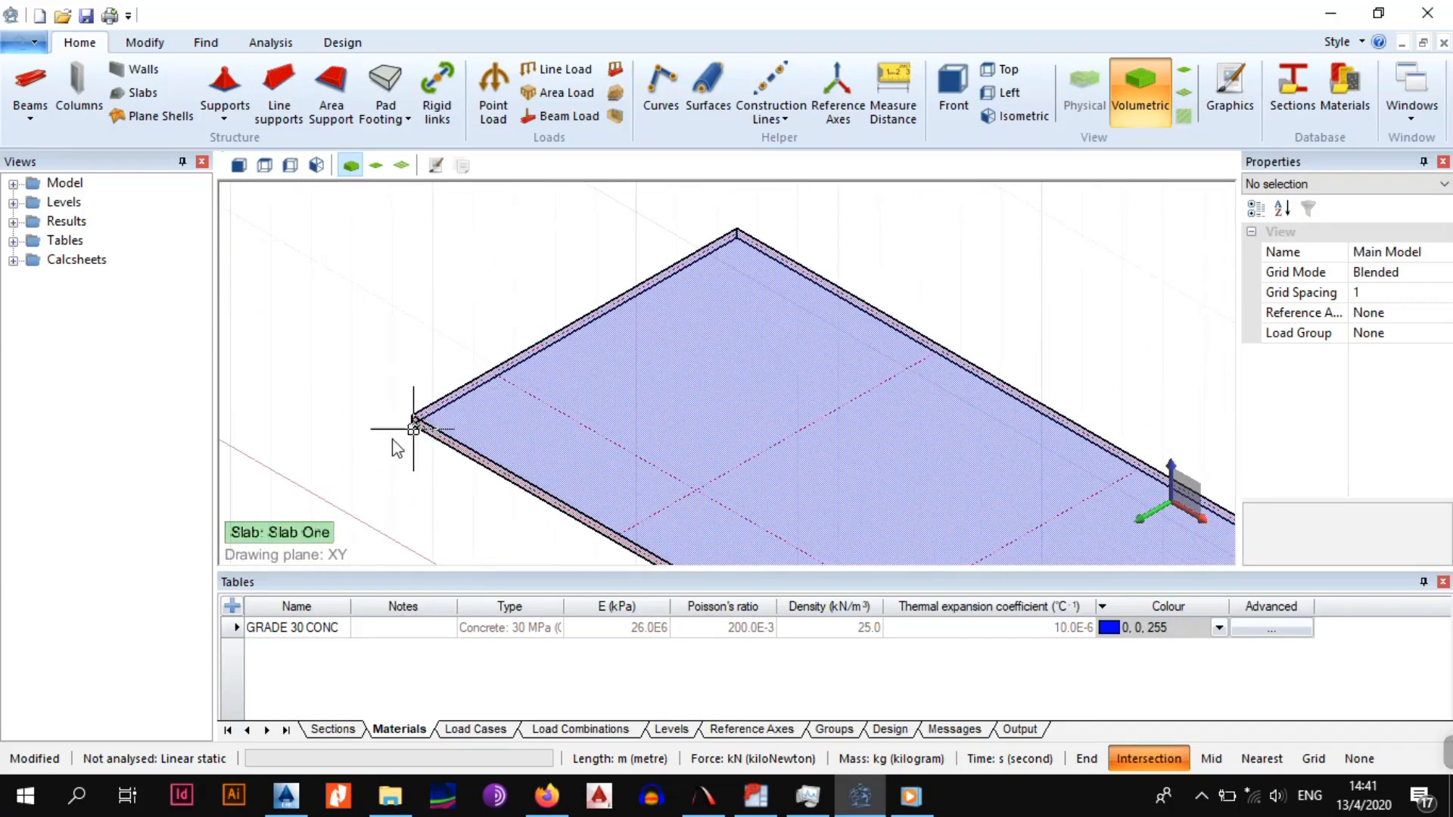
{"action": "left_click", "coordinate": [30, 119]}
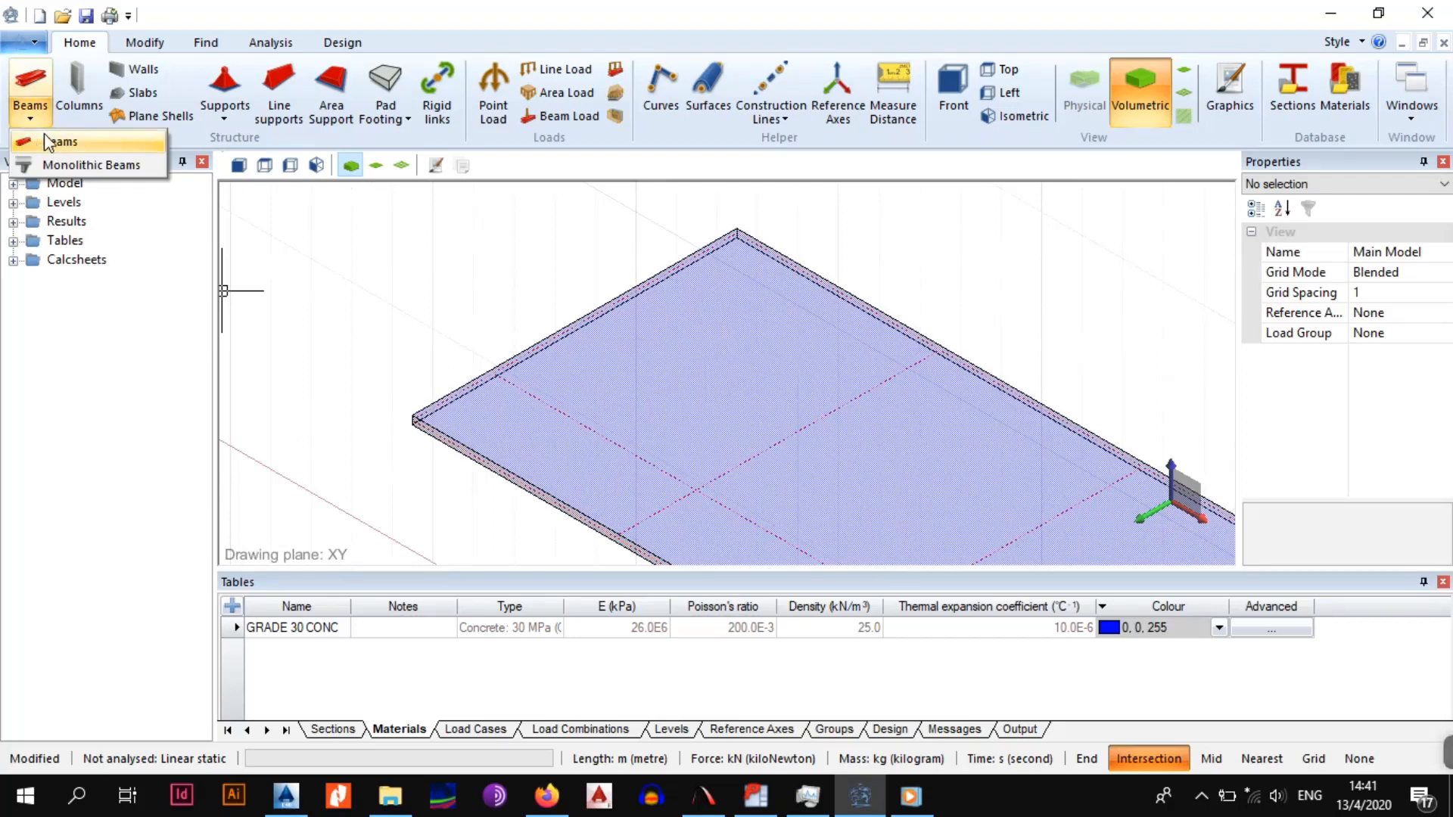
{"action": "left_click", "coordinate": [69, 166]}
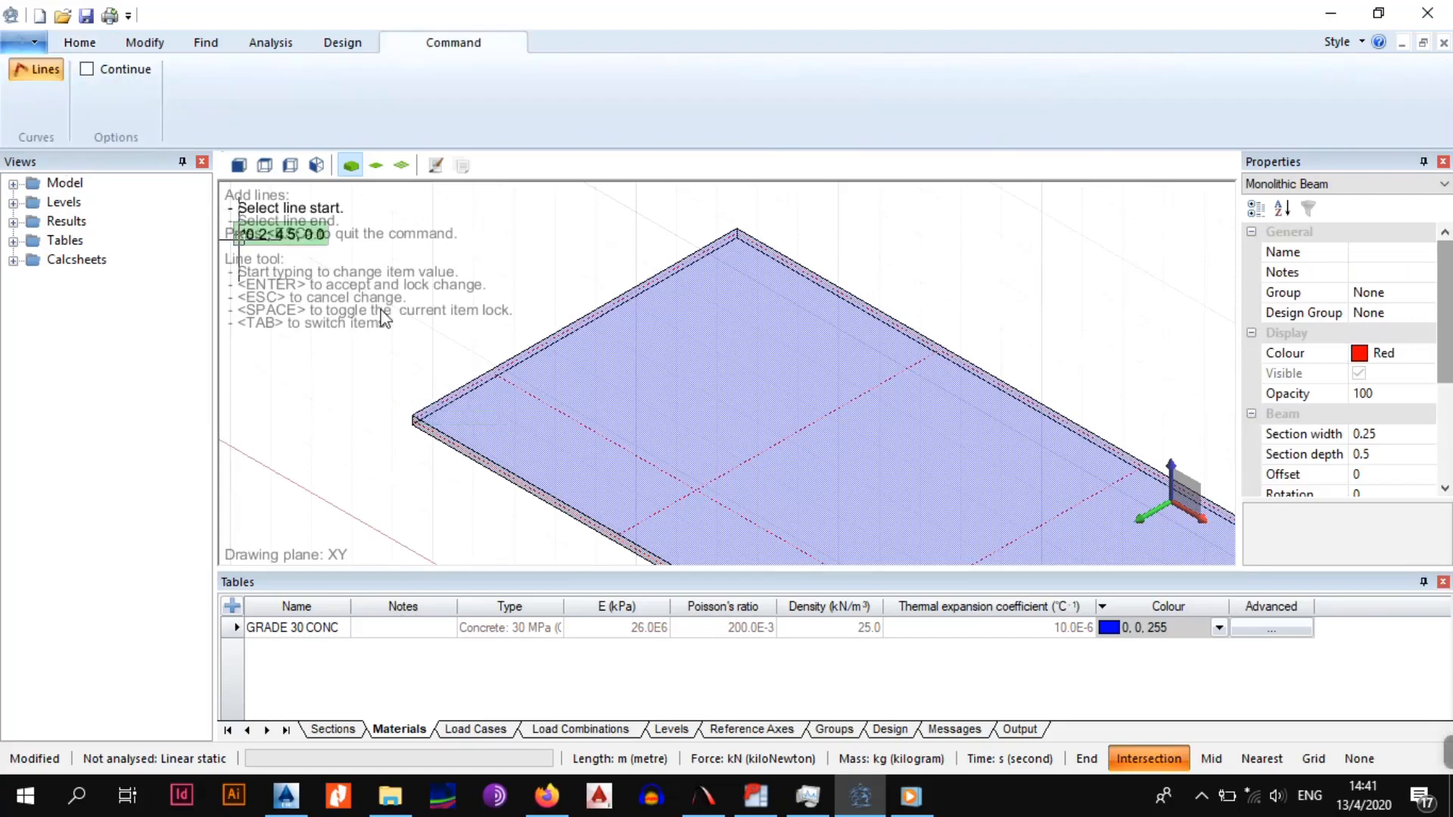
{"action": "left_click", "coordinate": [415, 421]}
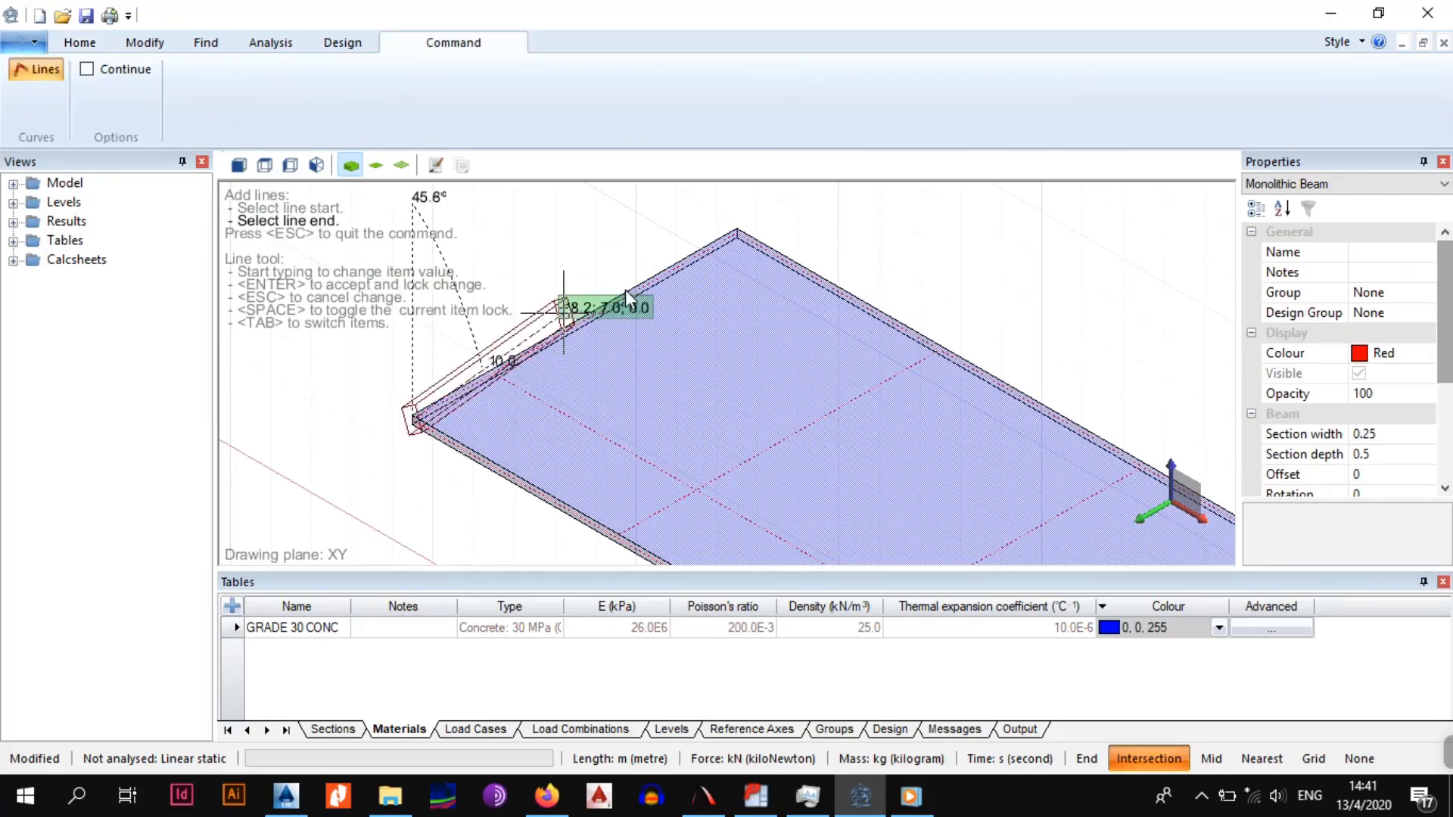
{"action": "left_click", "coordinate": [739, 238]}
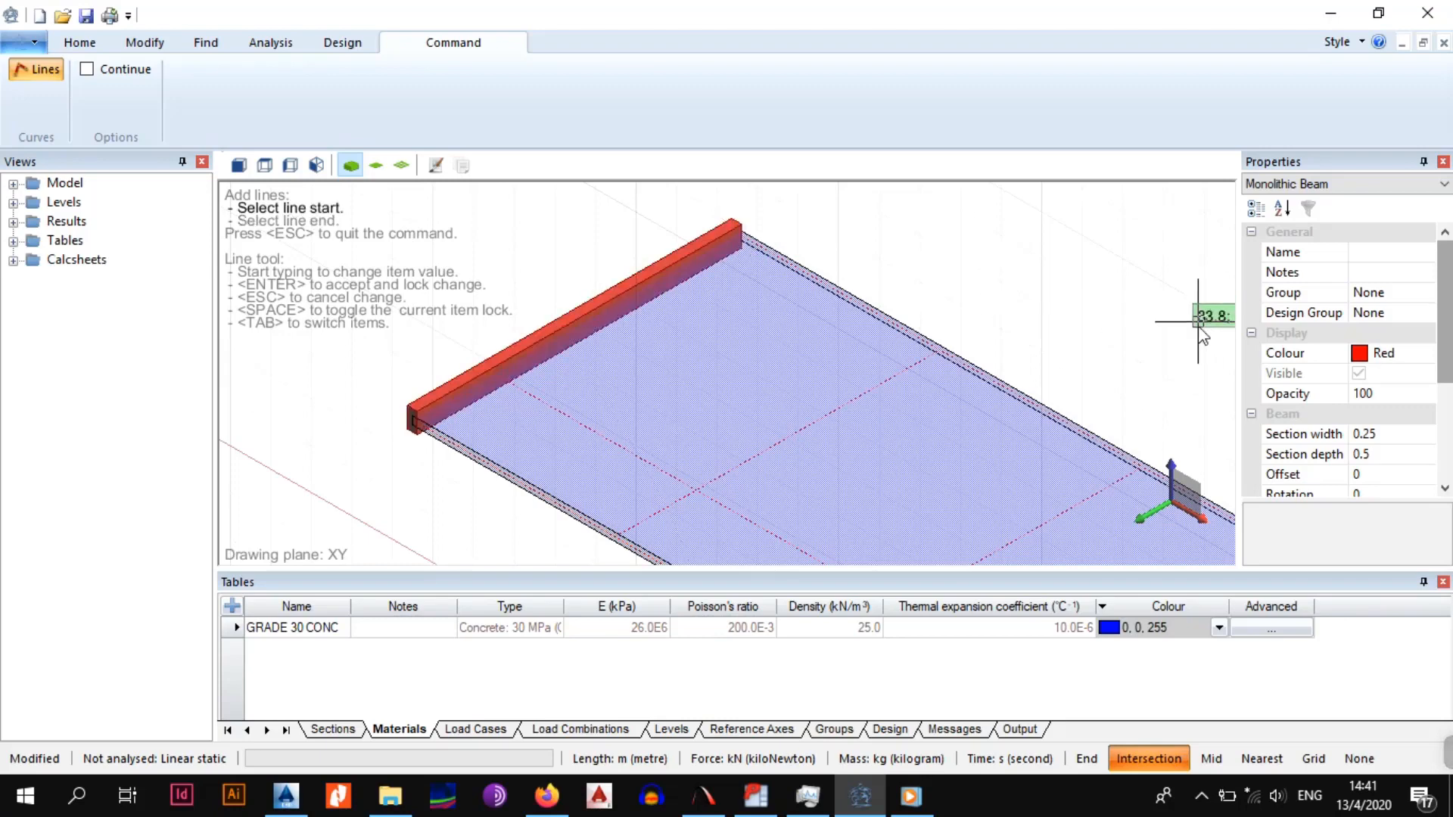
Set the monolithic beam's opacity to 50, section width to 0.23 m and section depth to 0.3 m
{"action": "left_click", "coordinate": [1360, 393]}
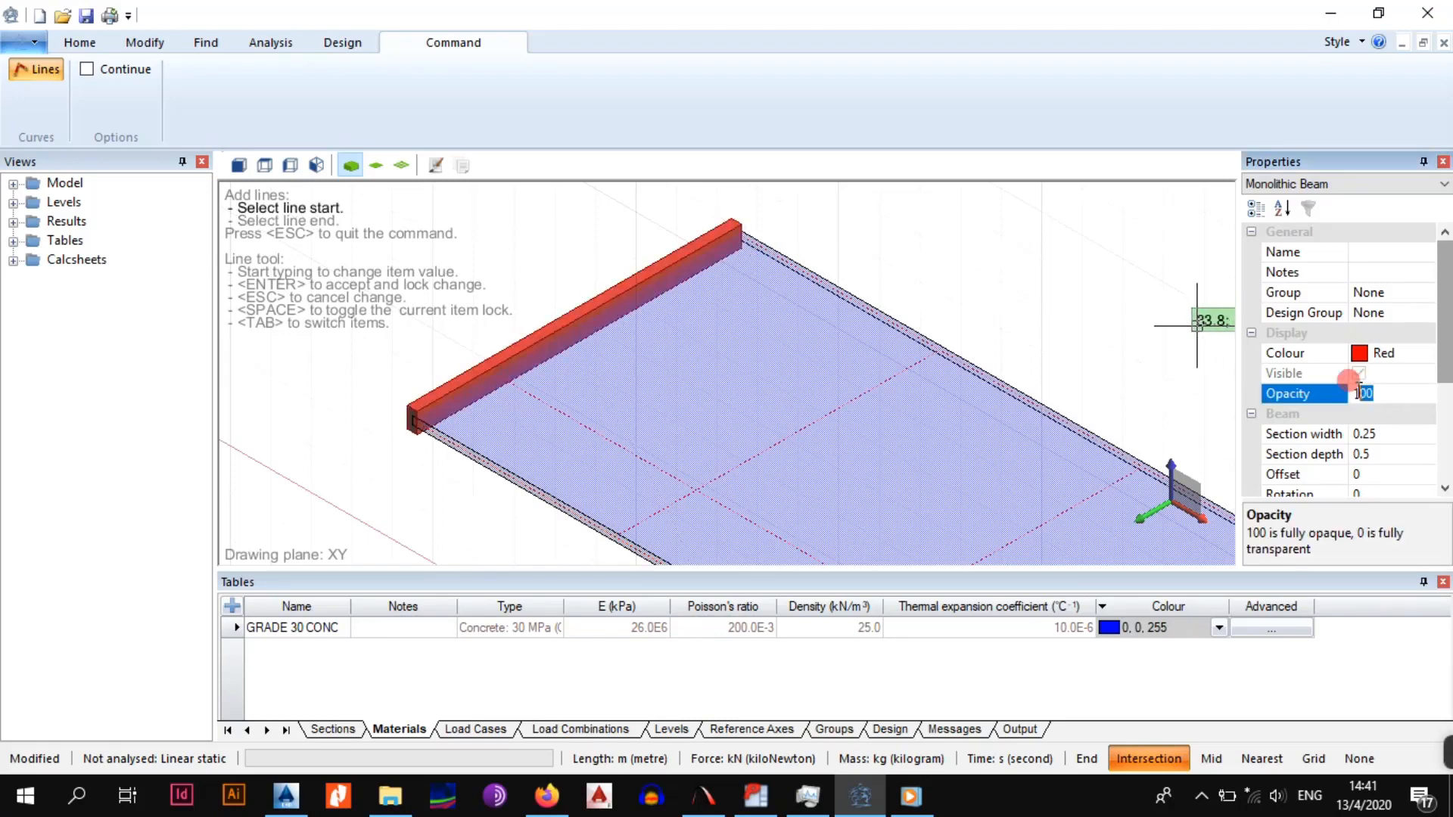
{"action": "type", "text": "50"}
{"action": "left_click", "coordinate": [1373, 435]}
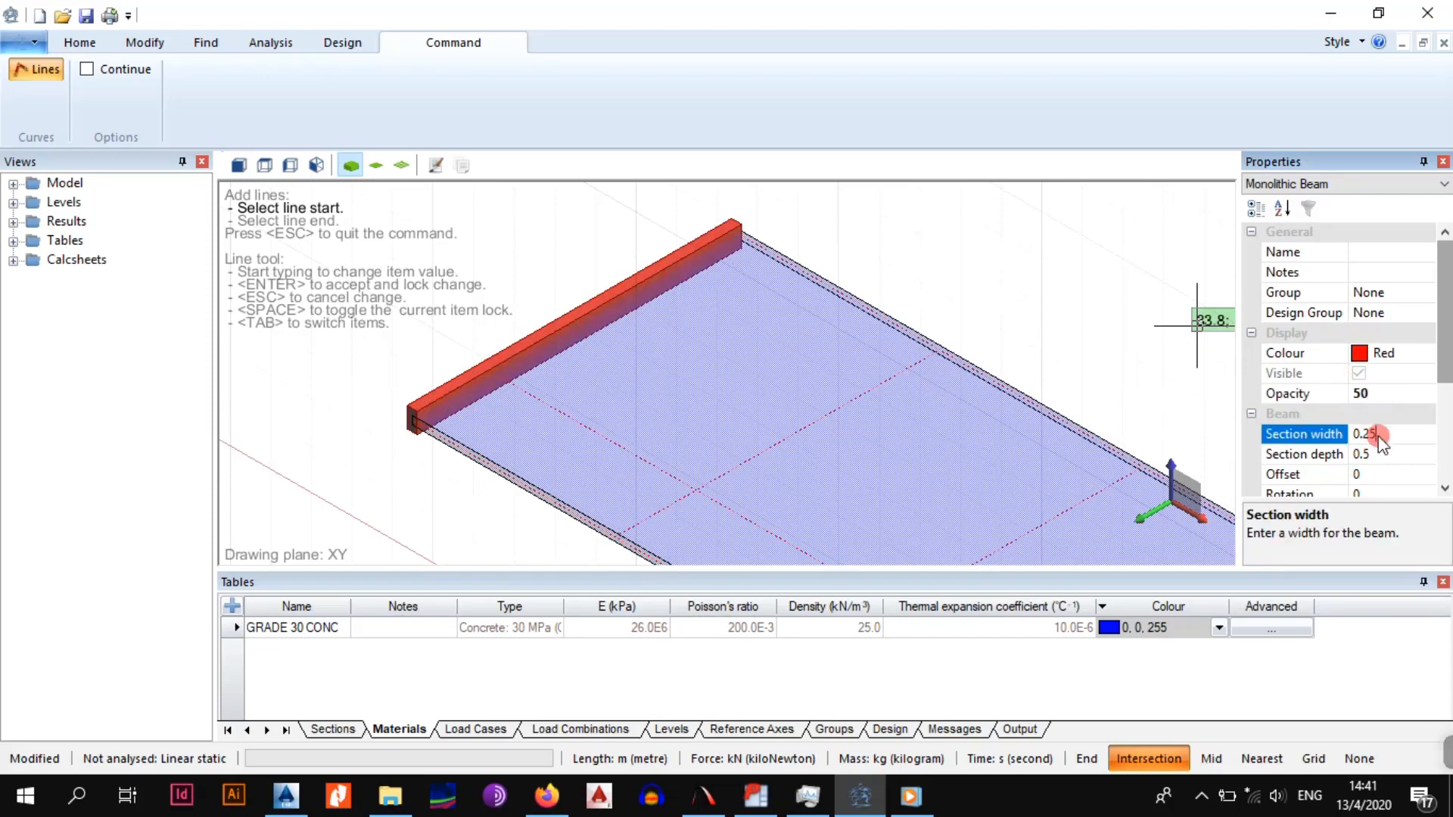
{"action": "left_click_drag", "start_coordinate": [1378, 437], "coordinate": [1334, 439]}
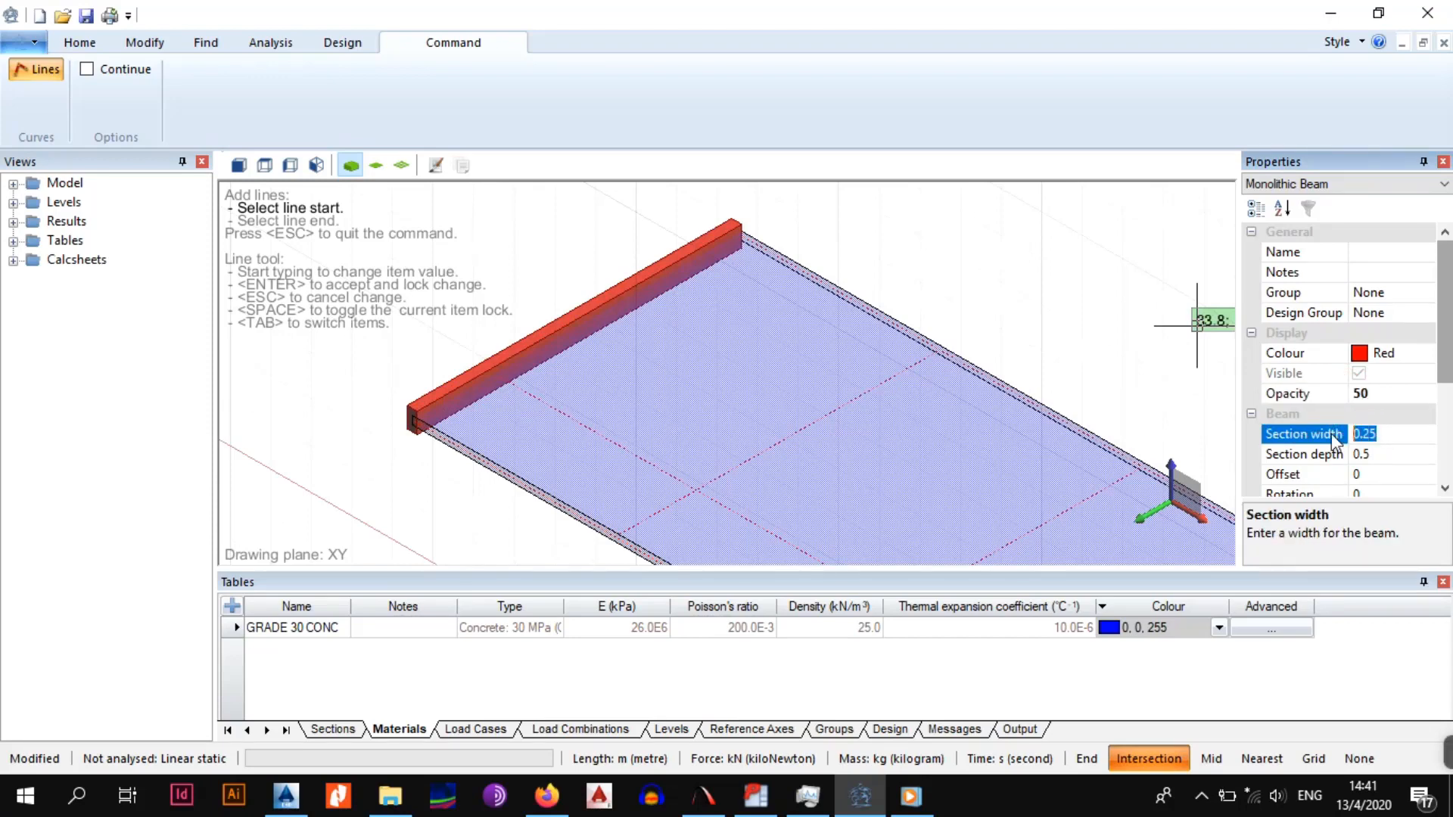
{"action": "type", "text": "0.23"}
{"action": "left_click", "coordinate": [1379, 457]}
{"action": "key", "text": "BackSpace"}
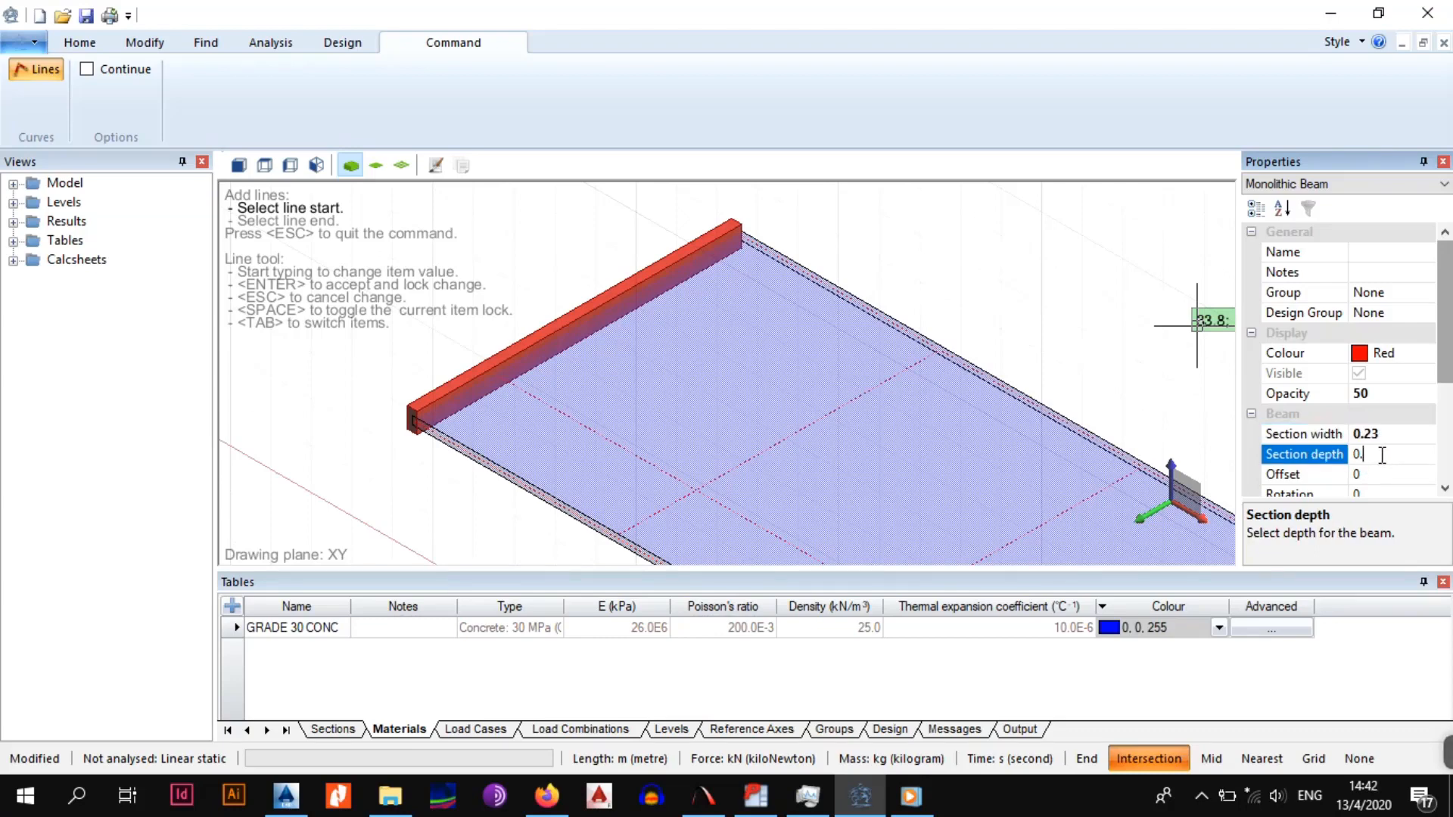
{"action": "type", "text": "3"}
{"action": "key", "text": "Return"}
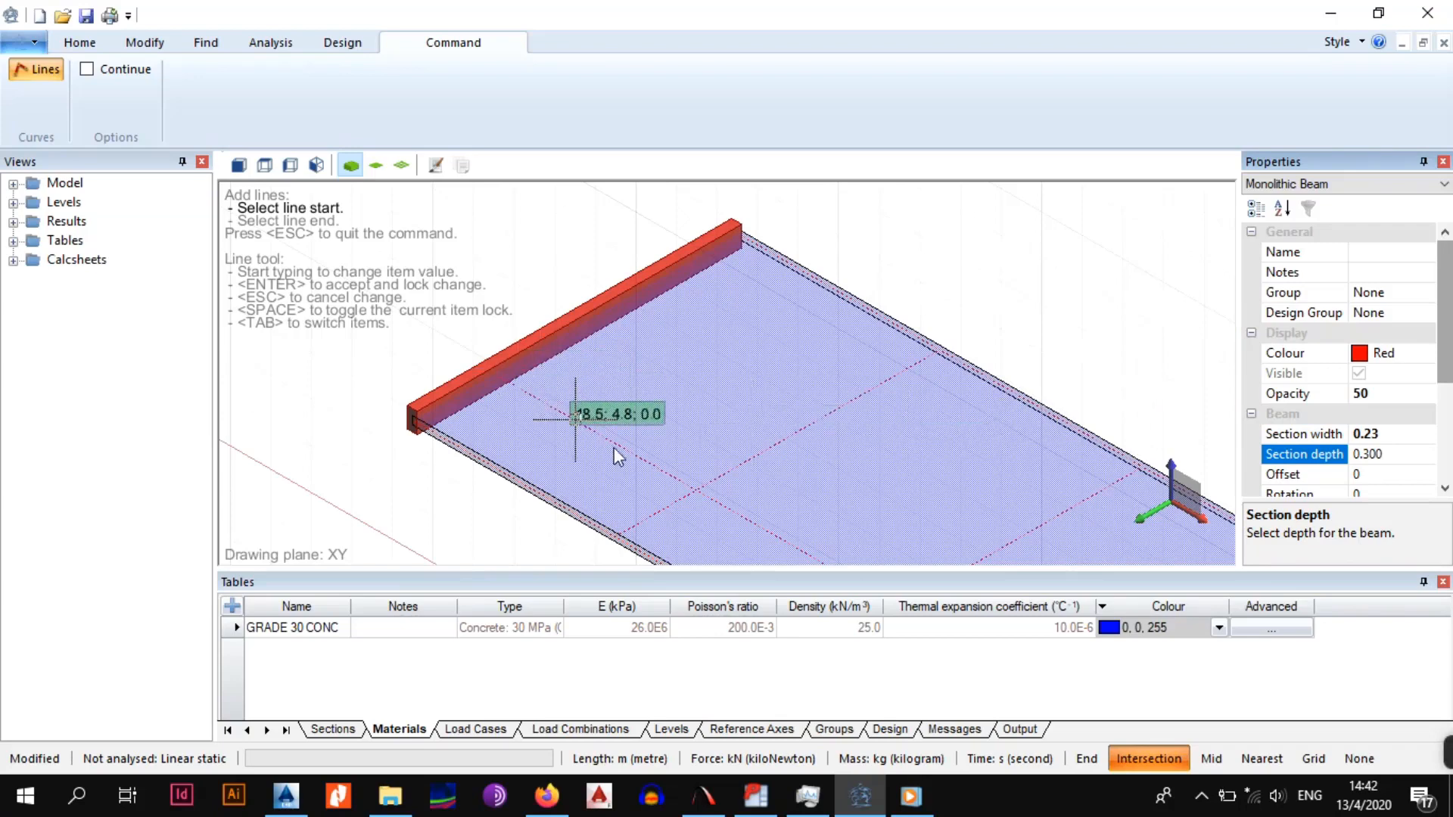
{"action": "scroll", "coordinate": [792, 427], "scroll_direction": "down", "scroll_amount": 2}
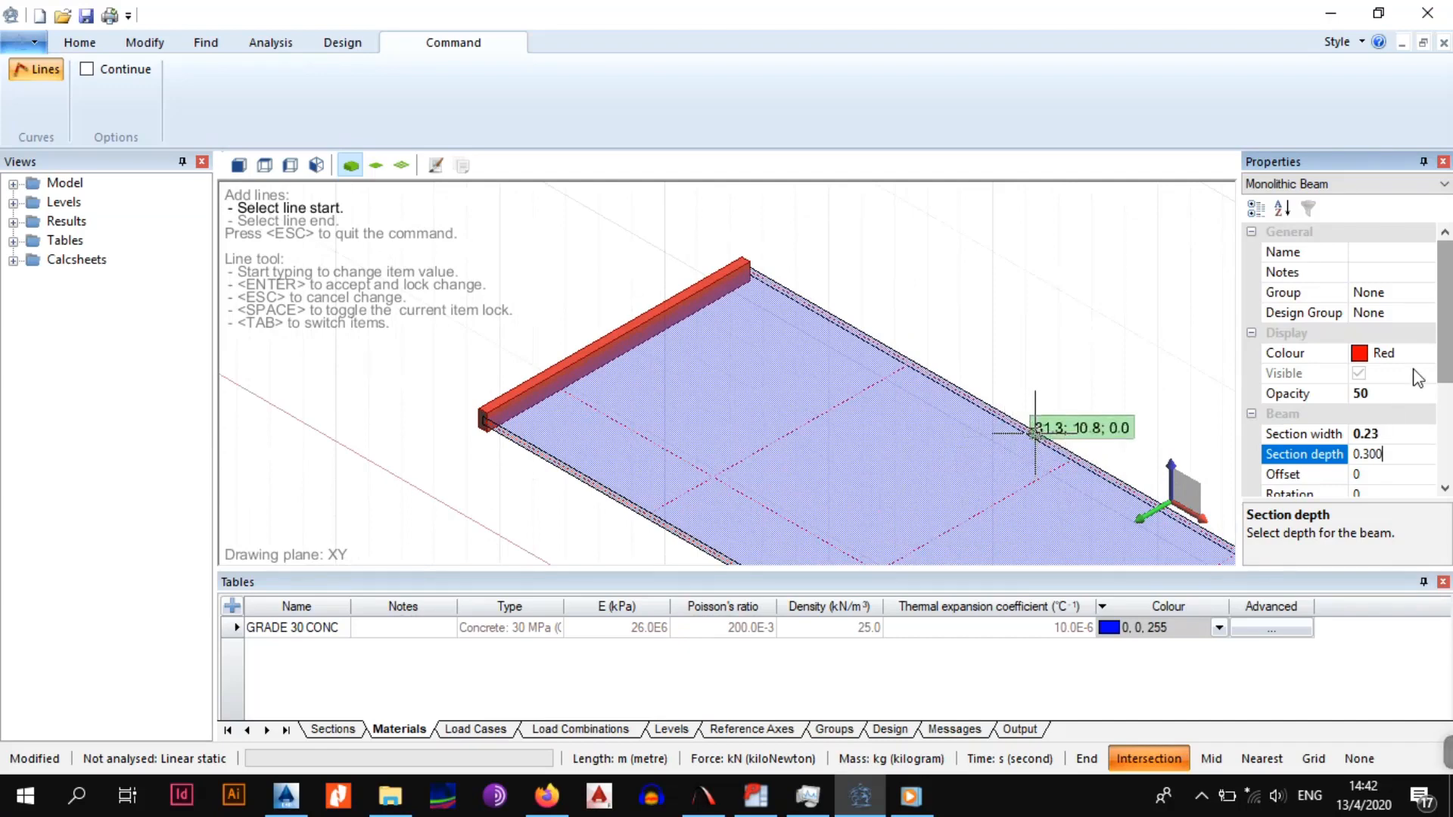
Set both the start and end fixity of the monolithic beam to Pinned (xyz pin)
{"action": "scroll", "coordinate": [1417, 379], "scroll_direction": "down", "scroll_amount": 3}
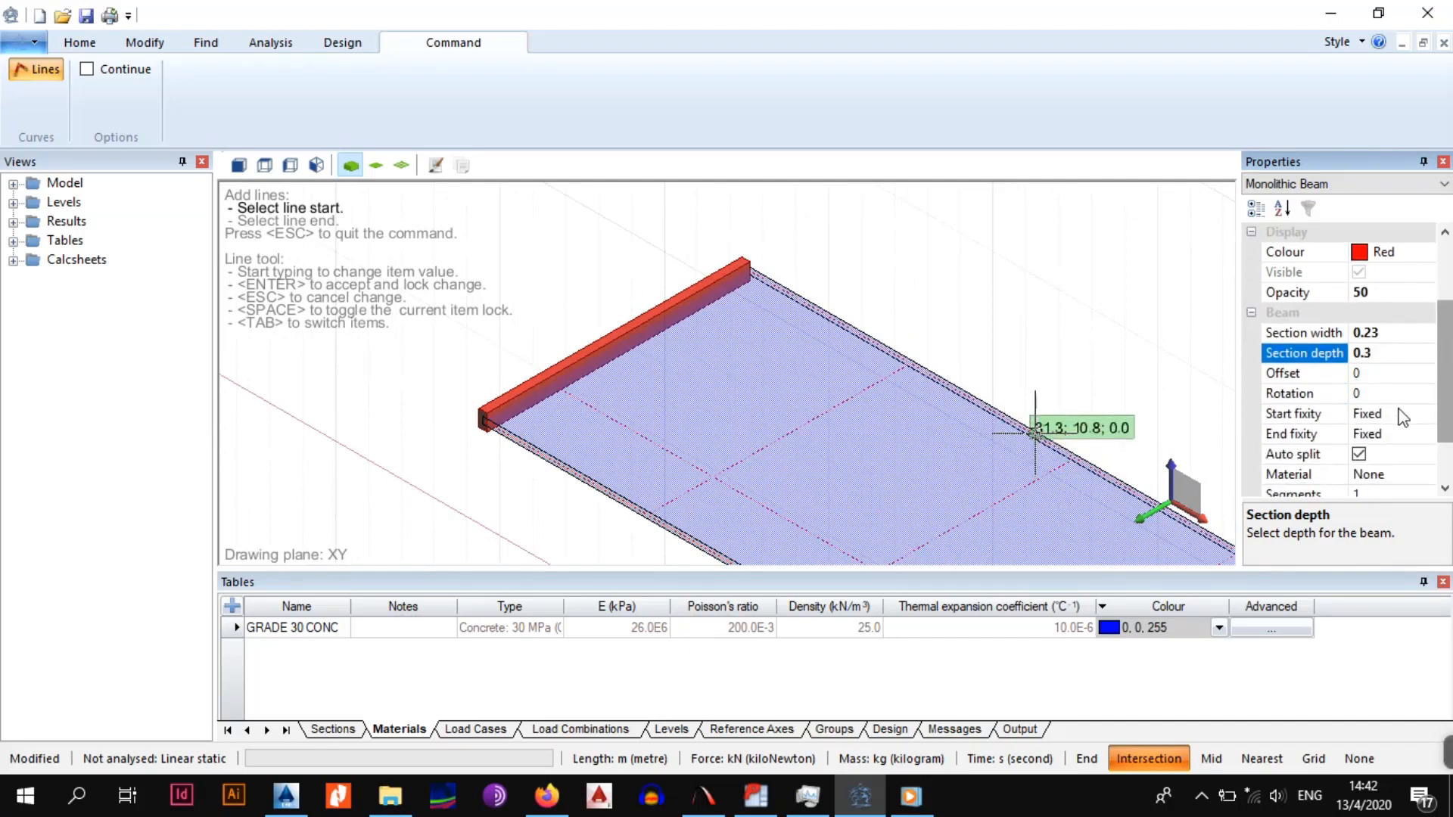
{"action": "left_click", "coordinate": [1404, 415]}
{"action": "left_click", "coordinate": [1429, 416]}
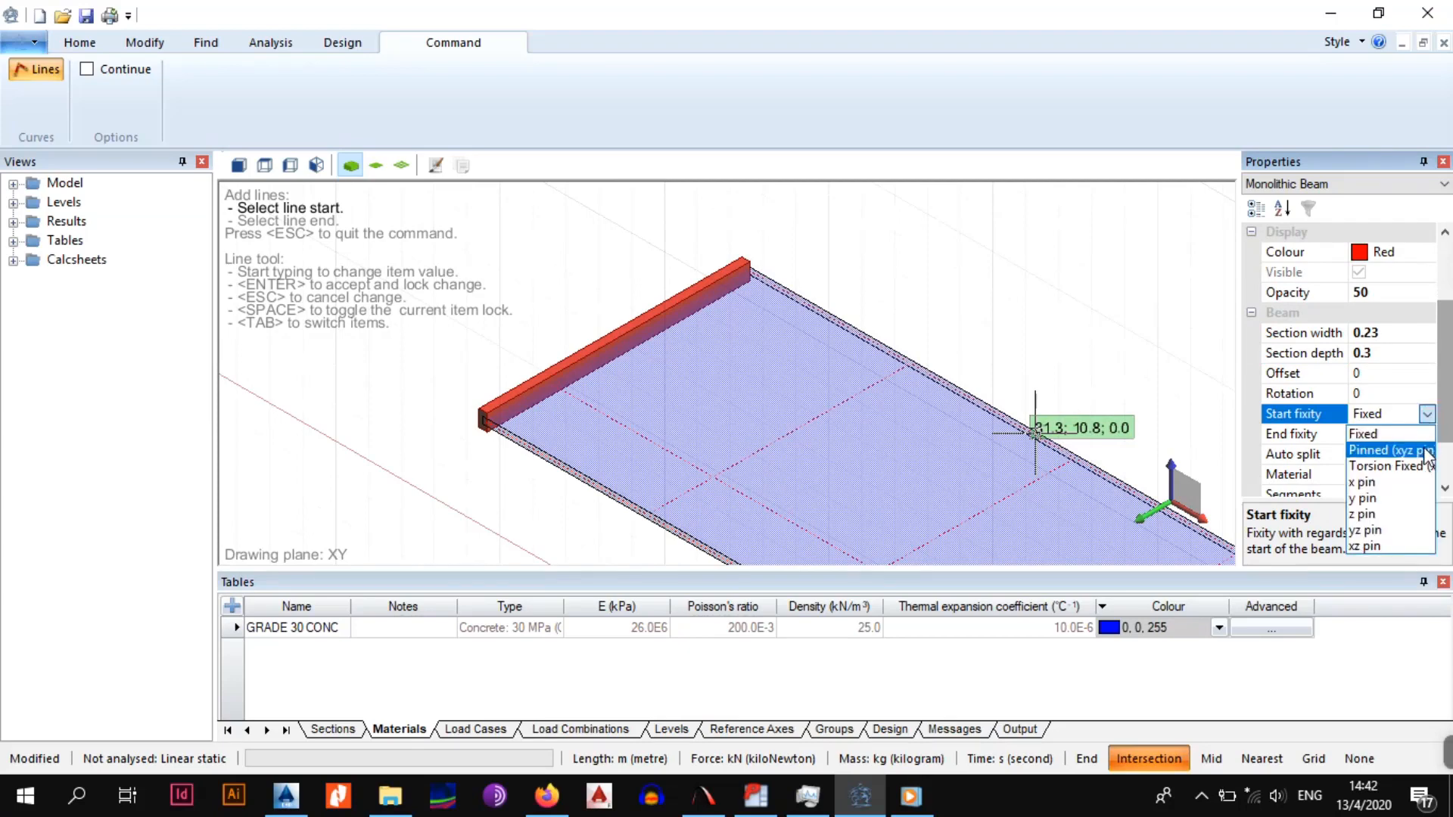
{"action": "left_click", "coordinate": [1393, 450]}
{"action": "left_click", "coordinate": [1427, 434]}
{"action": "left_click", "coordinate": [1427, 434]}
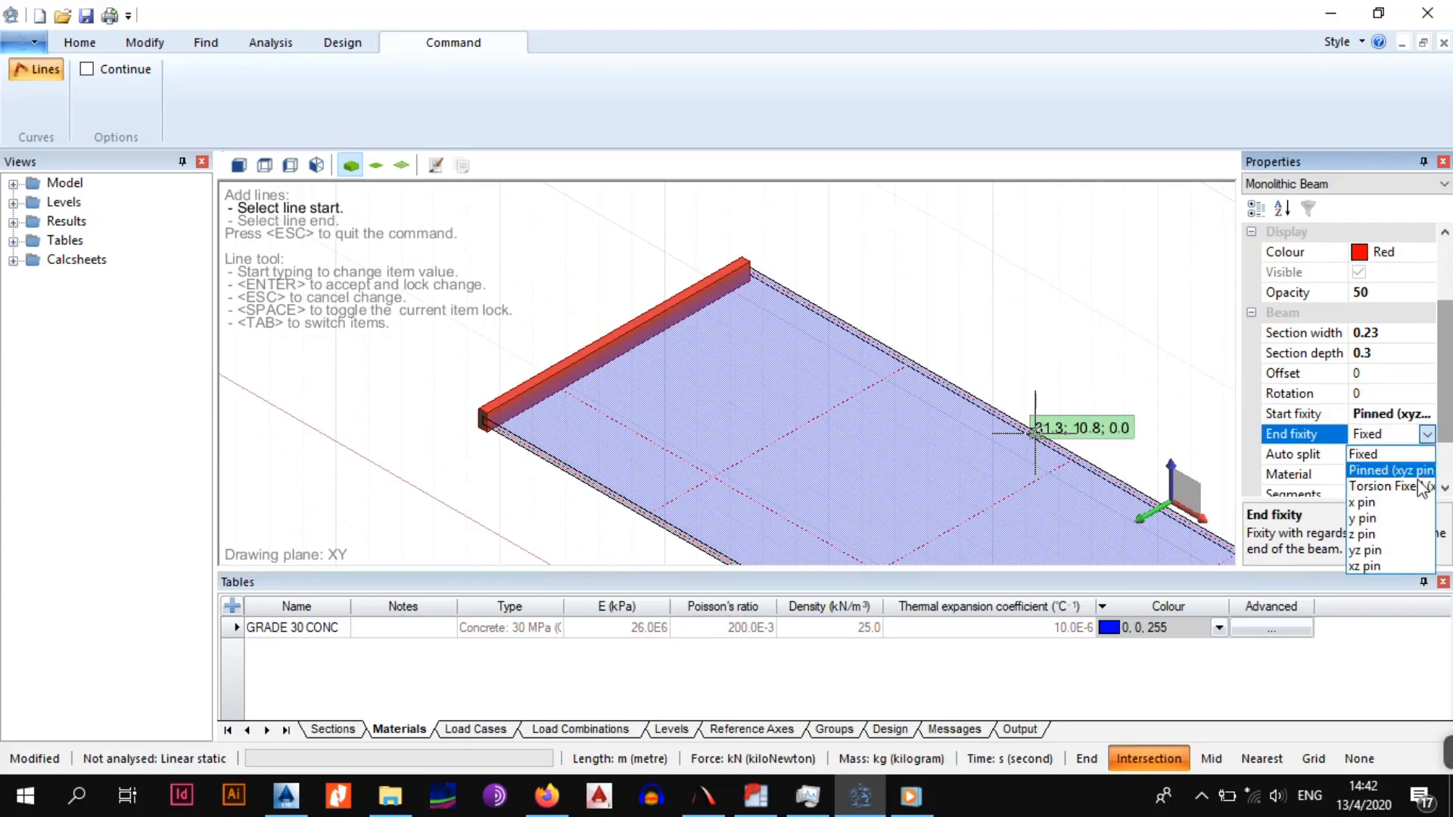
{"action": "left_click", "coordinate": [1408, 471]}
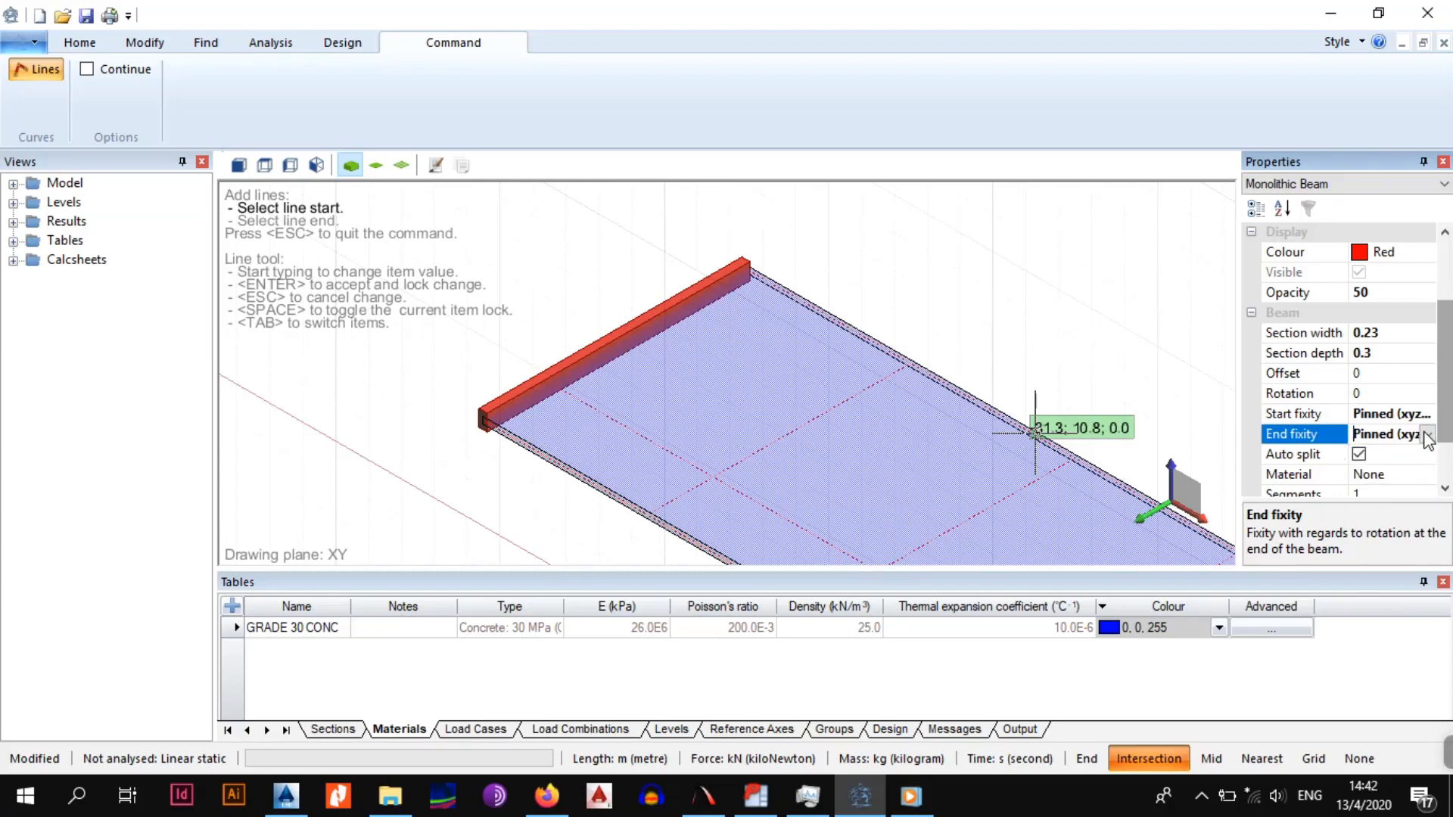
Assign the 30 MPa (GRADE 30 CONC) concrete material to the monolithic beam
{"action": "scroll", "coordinate": [1428, 440], "scroll_direction": "down", "scroll_amount": 1}
{"action": "left_click", "coordinate": [1422, 455]}
{"action": "left_click", "coordinate": [1427, 454]}
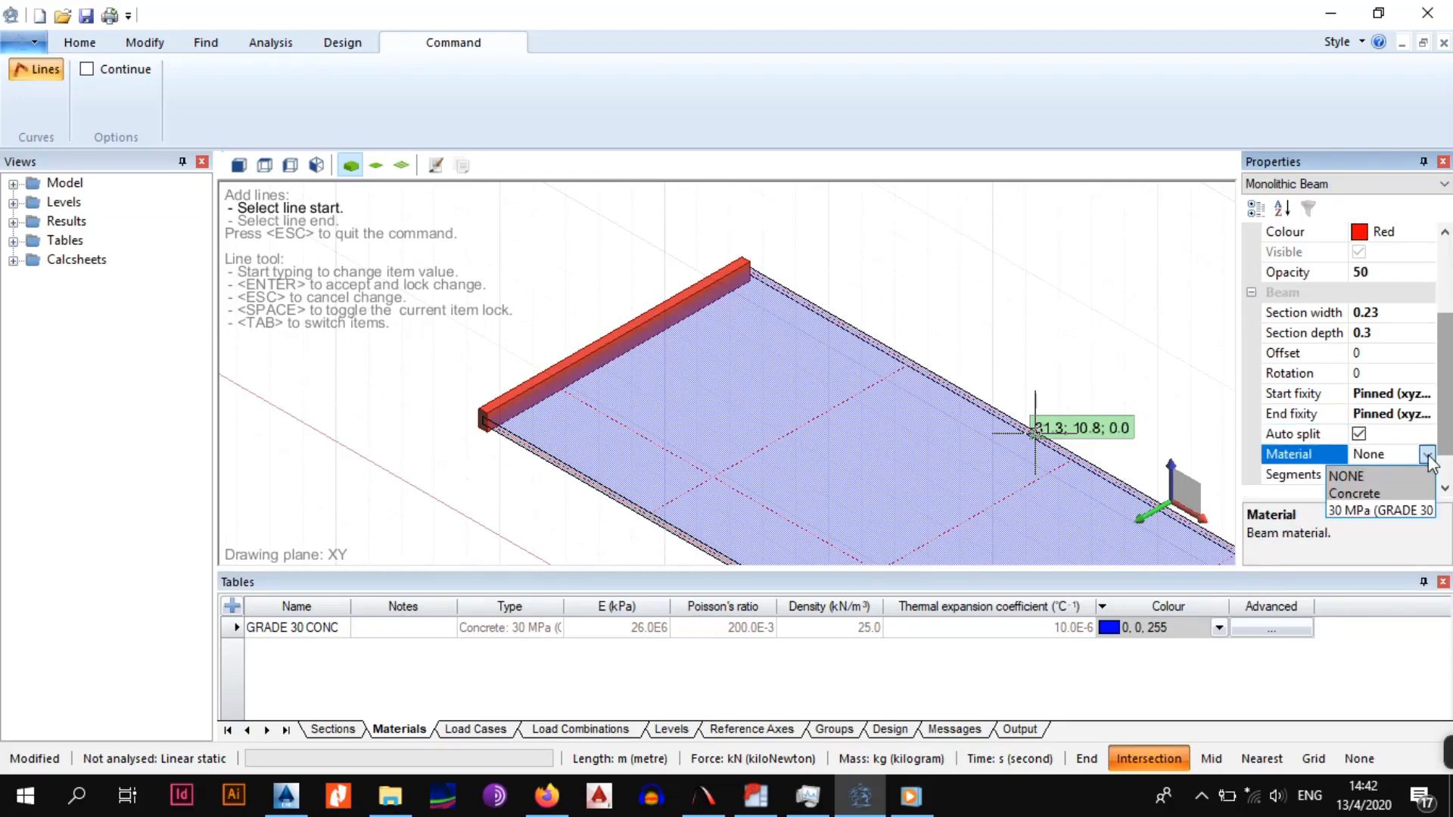
{"action": "left_click", "coordinate": [1402, 512]}
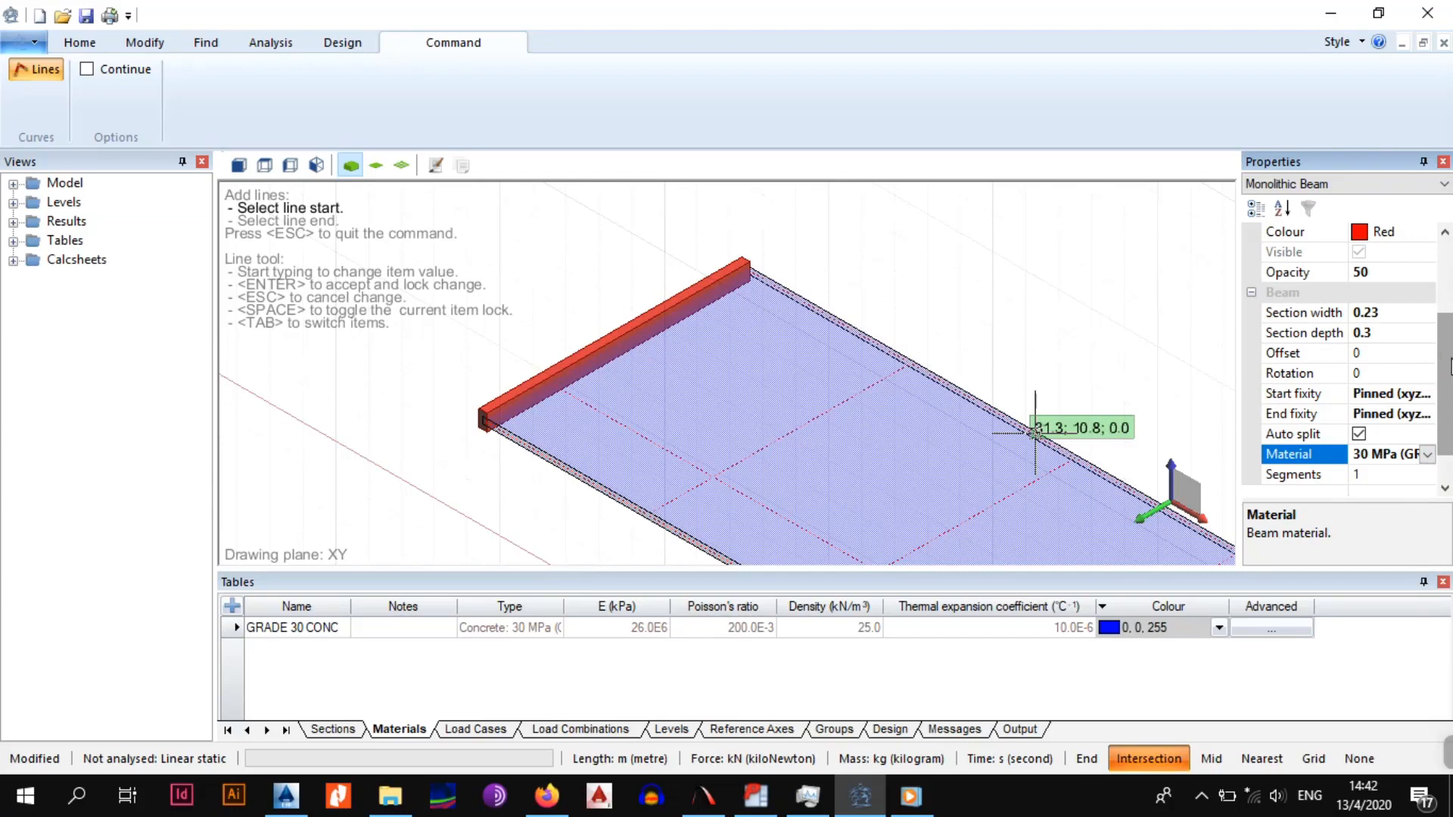
{"action": "scroll", "coordinate": [1451, 367], "scroll_direction": "down", "scroll_amount": 1}
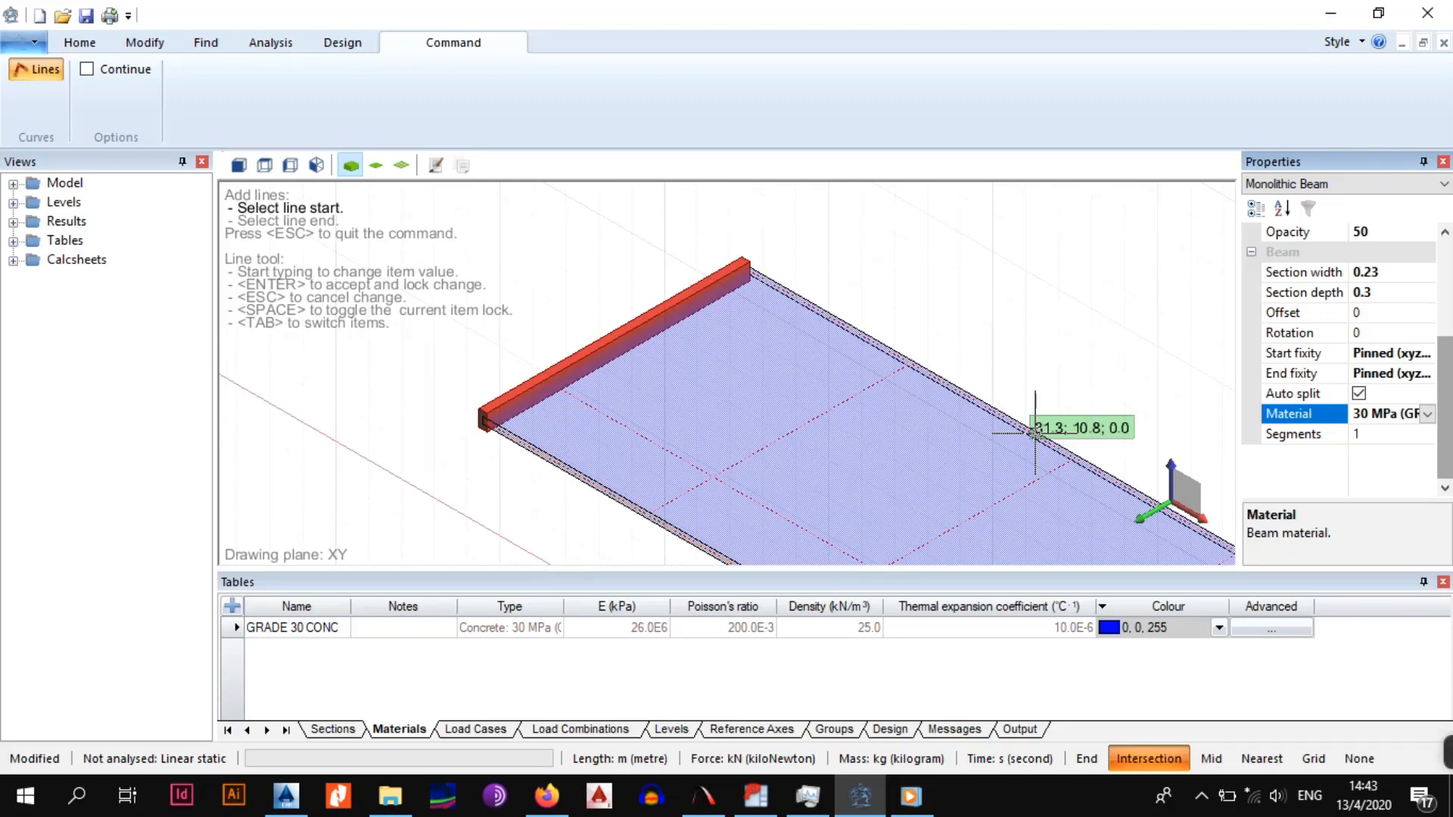
{"action": "scroll", "coordinate": [1347, 354], "scroll_direction": "up", "scroll_amount": 2}
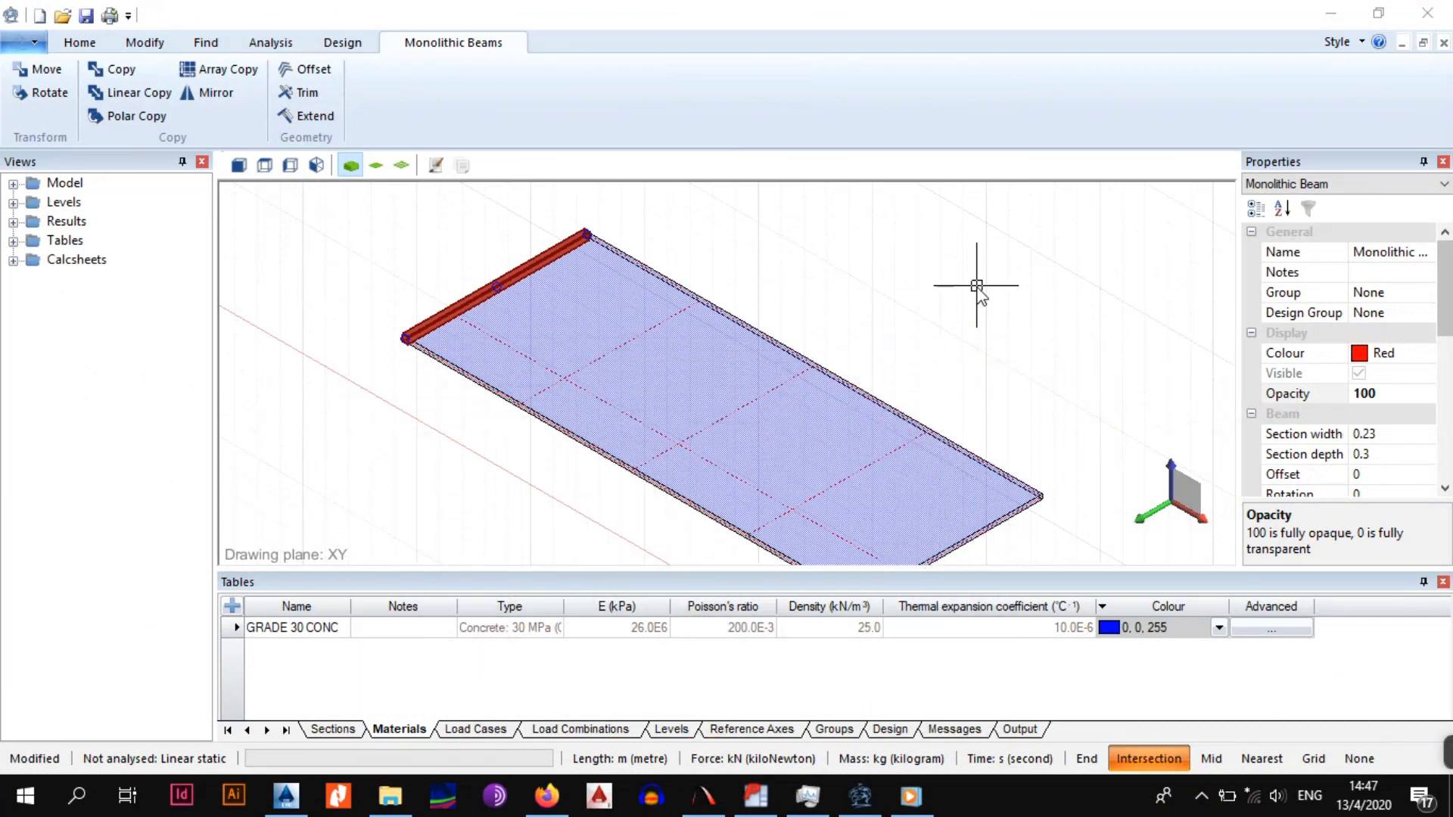
Examine the edge beam and slab in the top, left and front views, finishing in the front view
{"action": "scroll", "coordinate": [612, 342], "scroll_direction": "down", "scroll_amount": 4}
{"action": "scroll", "coordinate": [565, 340], "scroll_direction": "up", "scroll_amount": 5}
{"action": "middle_click_drag", "start_coordinate": [487, 343], "coordinate": [561, 360]}
{"action": "left_click", "coordinate": [79, 42]}
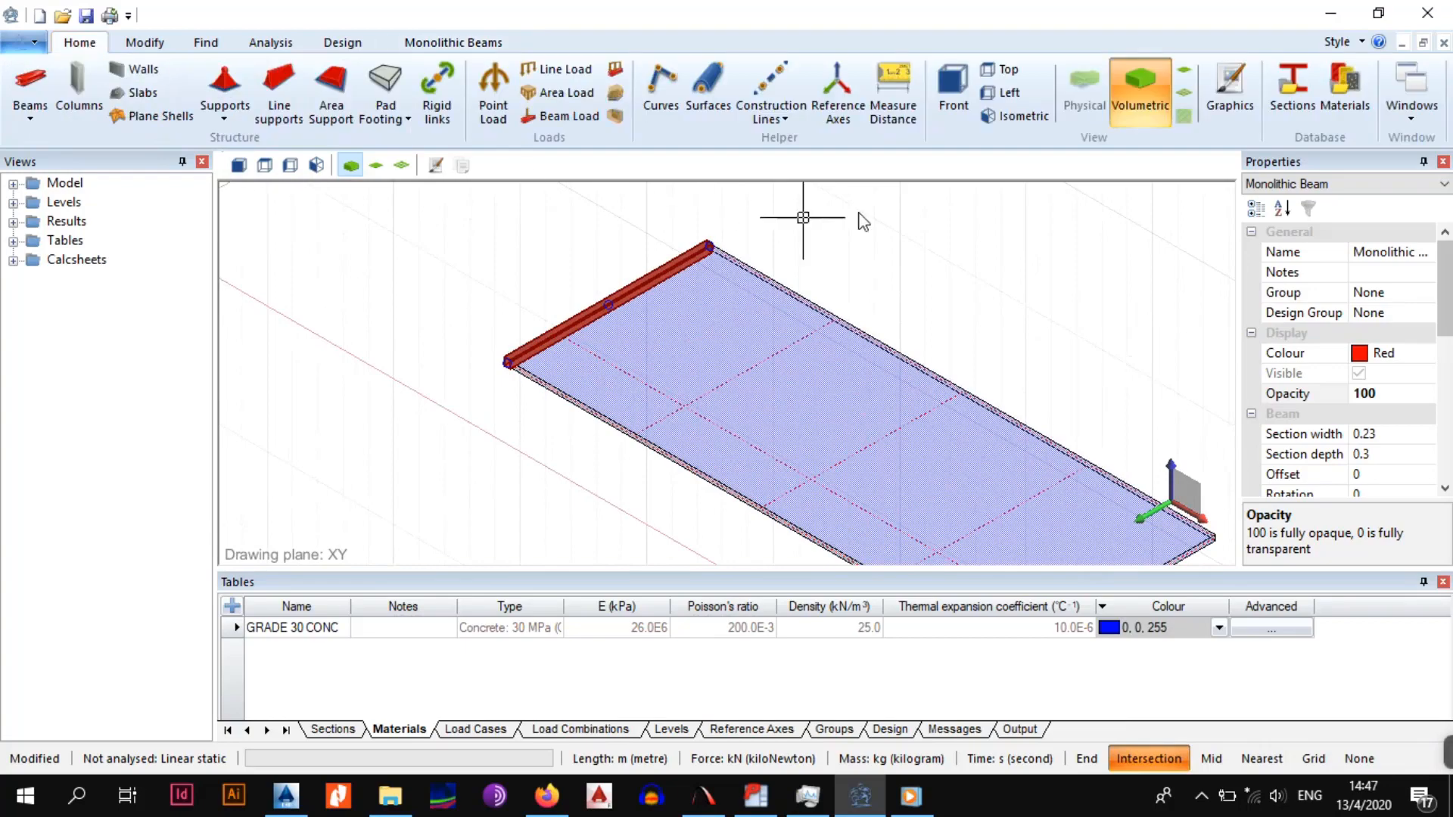
{"action": "left_click", "coordinate": [949, 88]}
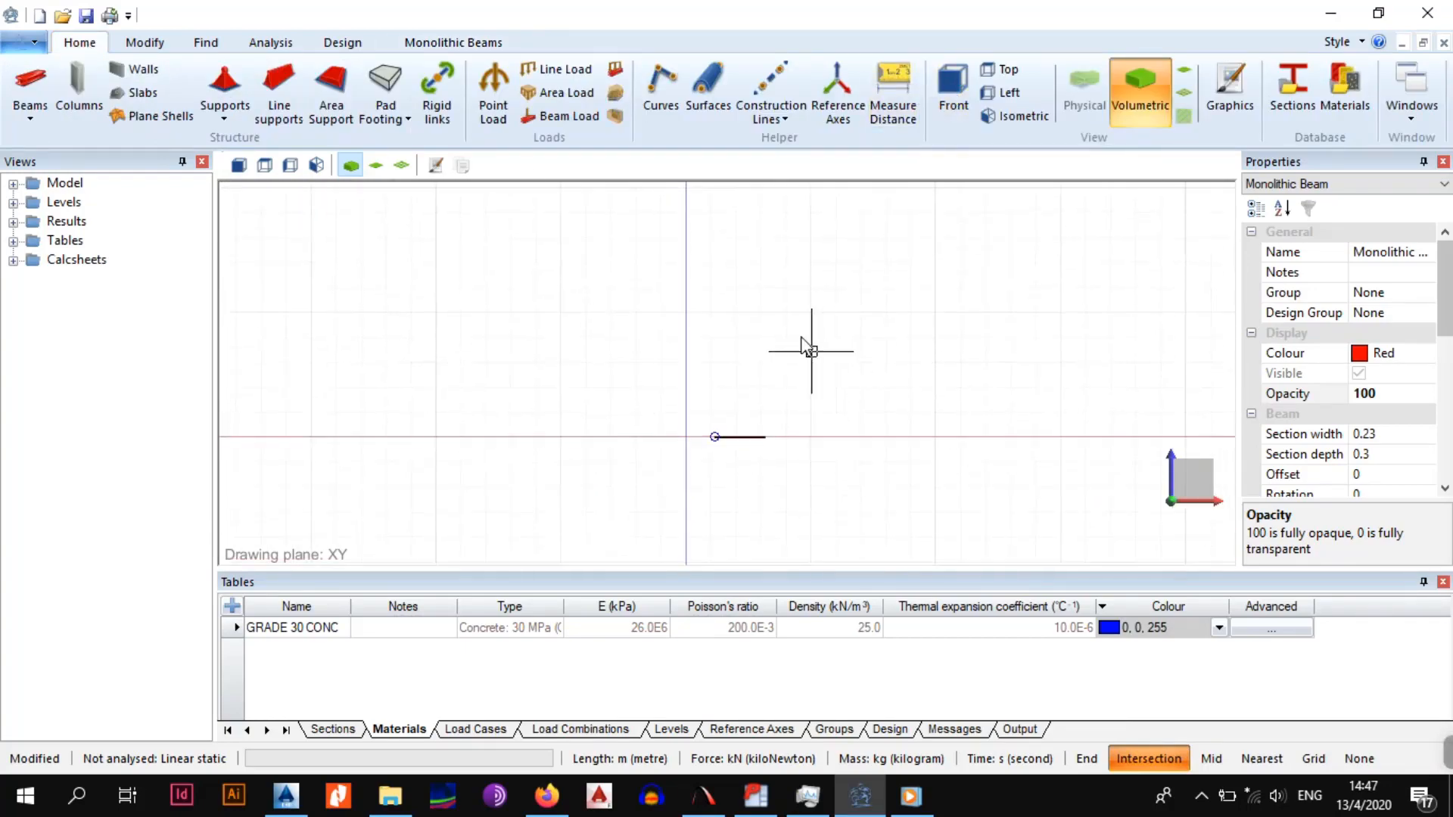
{"action": "left_click", "coordinate": [1011, 75]}
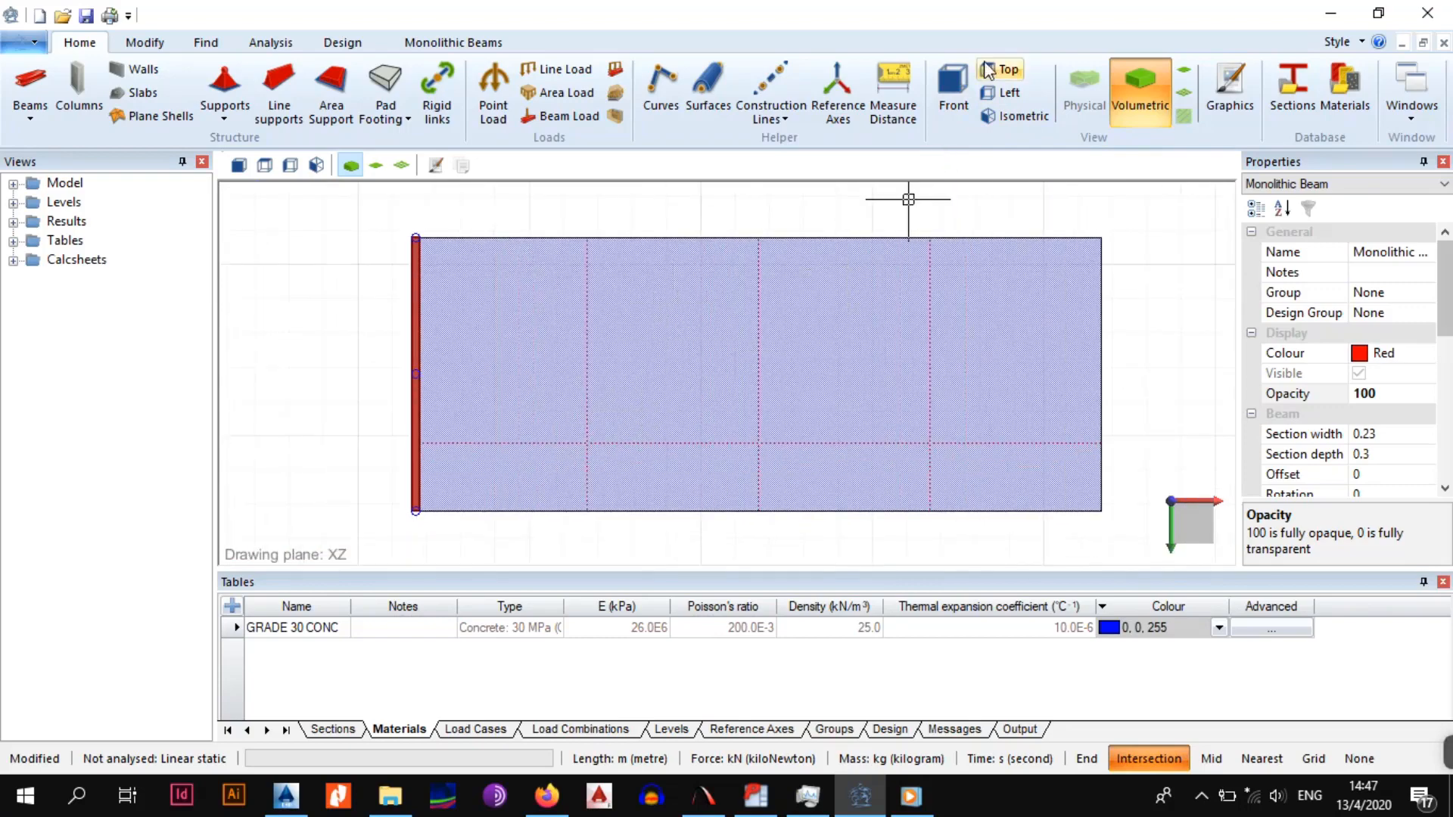
{"action": "left_click", "coordinate": [1003, 93]}
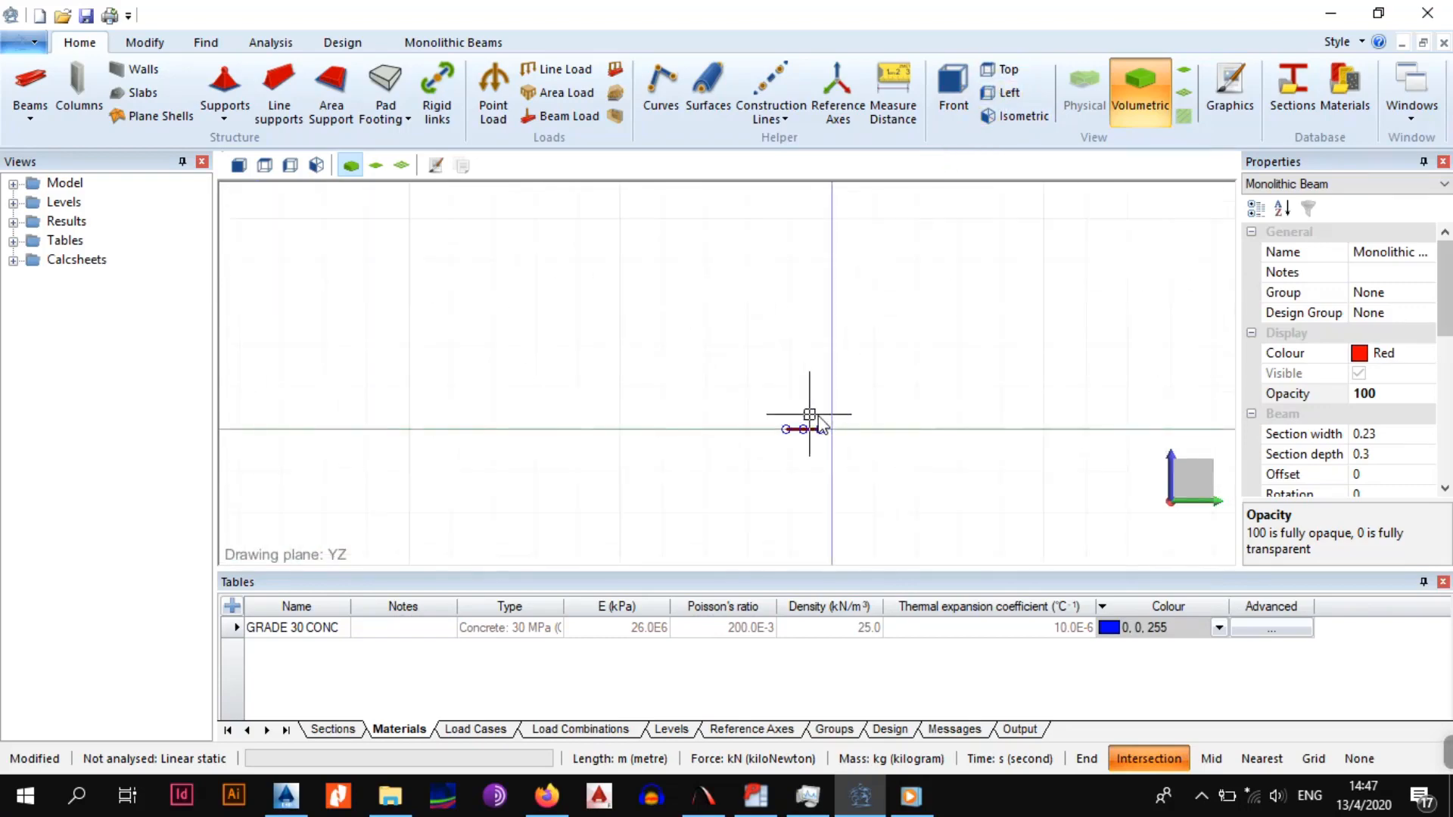
{"action": "left_click", "coordinate": [939, 85]}
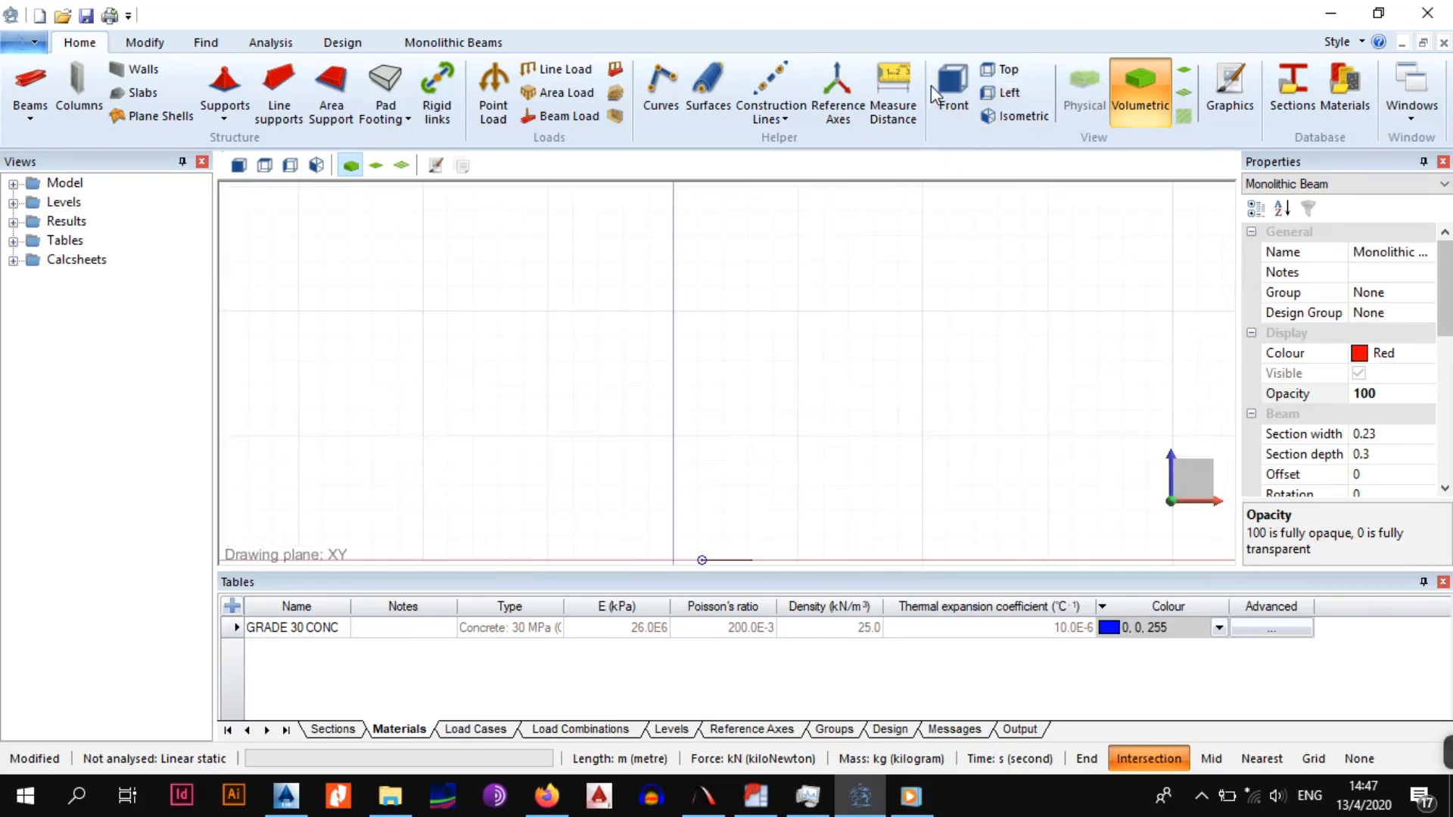
Examine the beam's cross-section in the front view and how its depth sits relative to the slab thickness
{"action": "scroll", "coordinate": [723, 338], "scroll_direction": "up", "scroll_amount": 5}
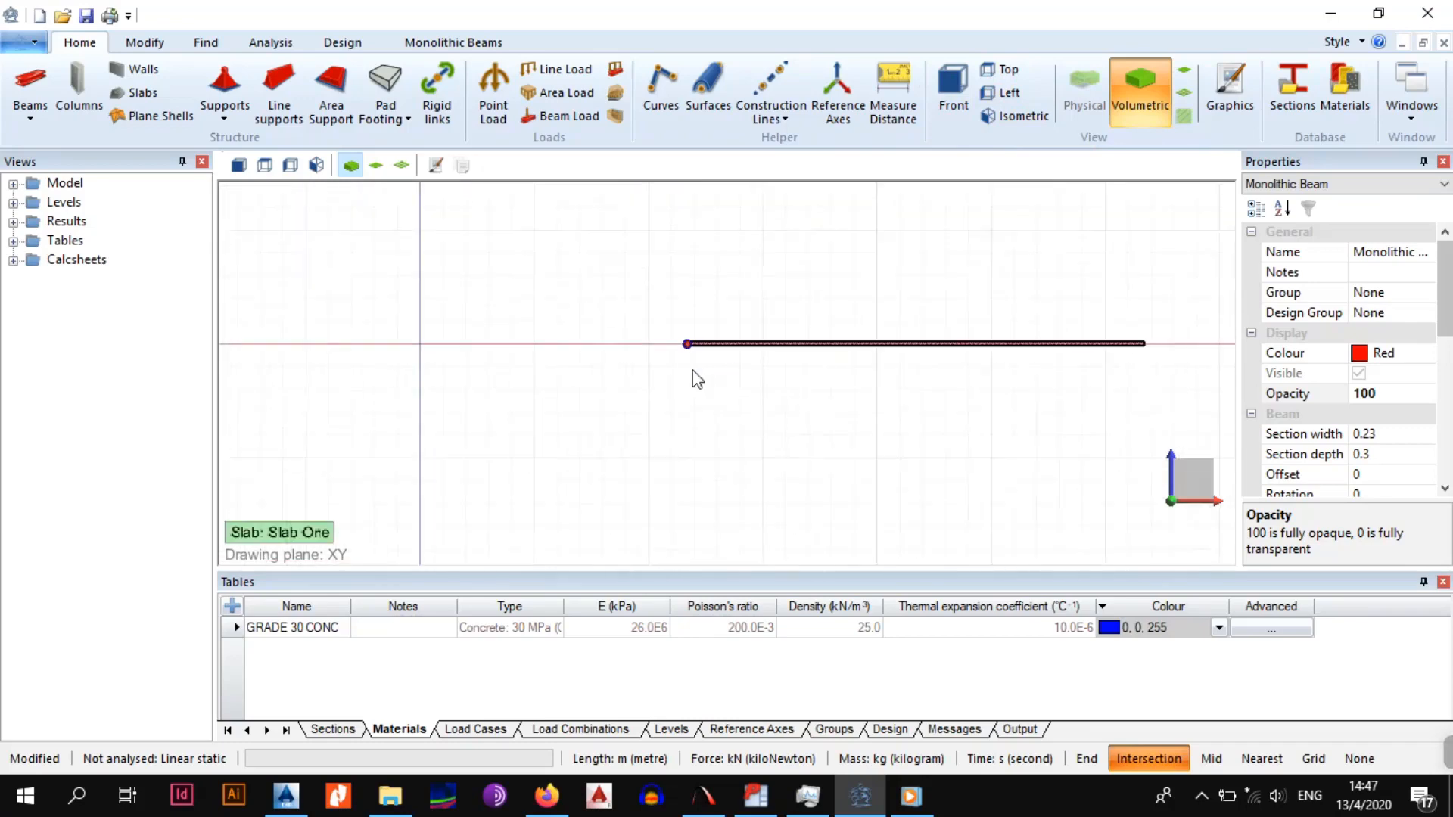
{"action": "scroll", "coordinate": [662, 327], "scroll_direction": "up", "scroll_amount": 1}
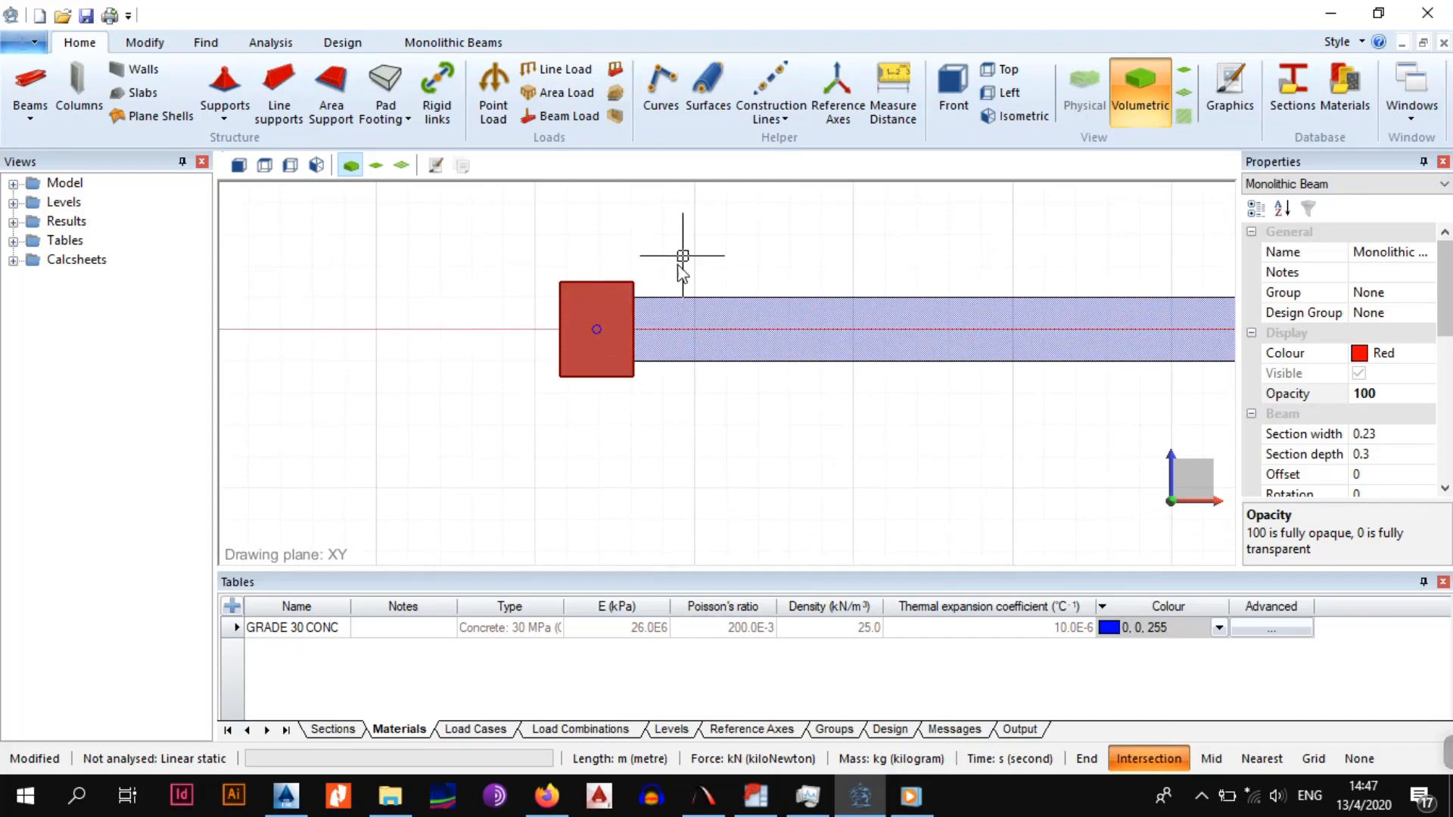
{"action": "middle_click_drag", "start_coordinate": [682, 261], "coordinate": [648, 289]}
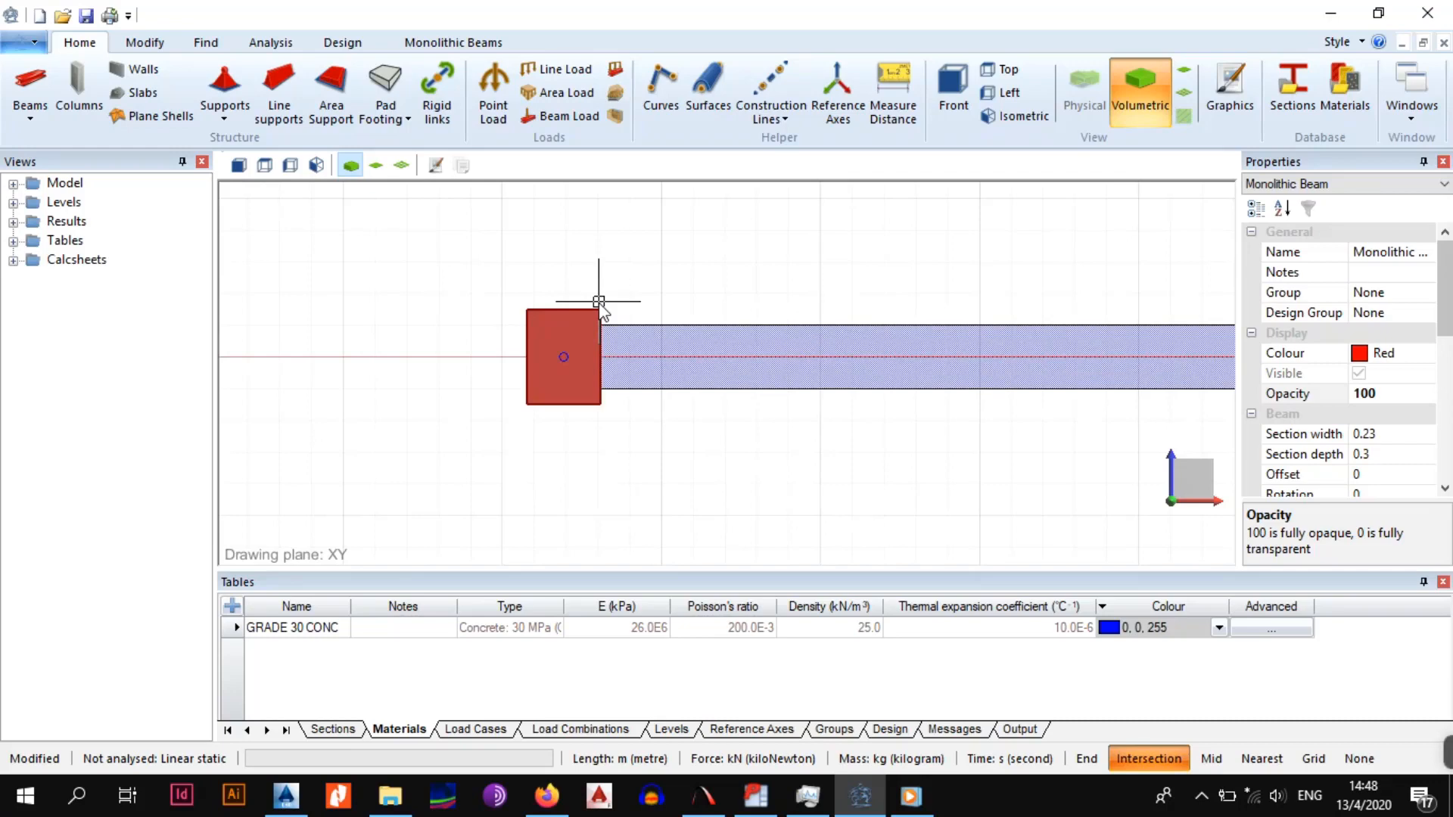
{"action": "scroll", "coordinate": [586, 335], "scroll_direction": "down", "scroll_amount": 1}
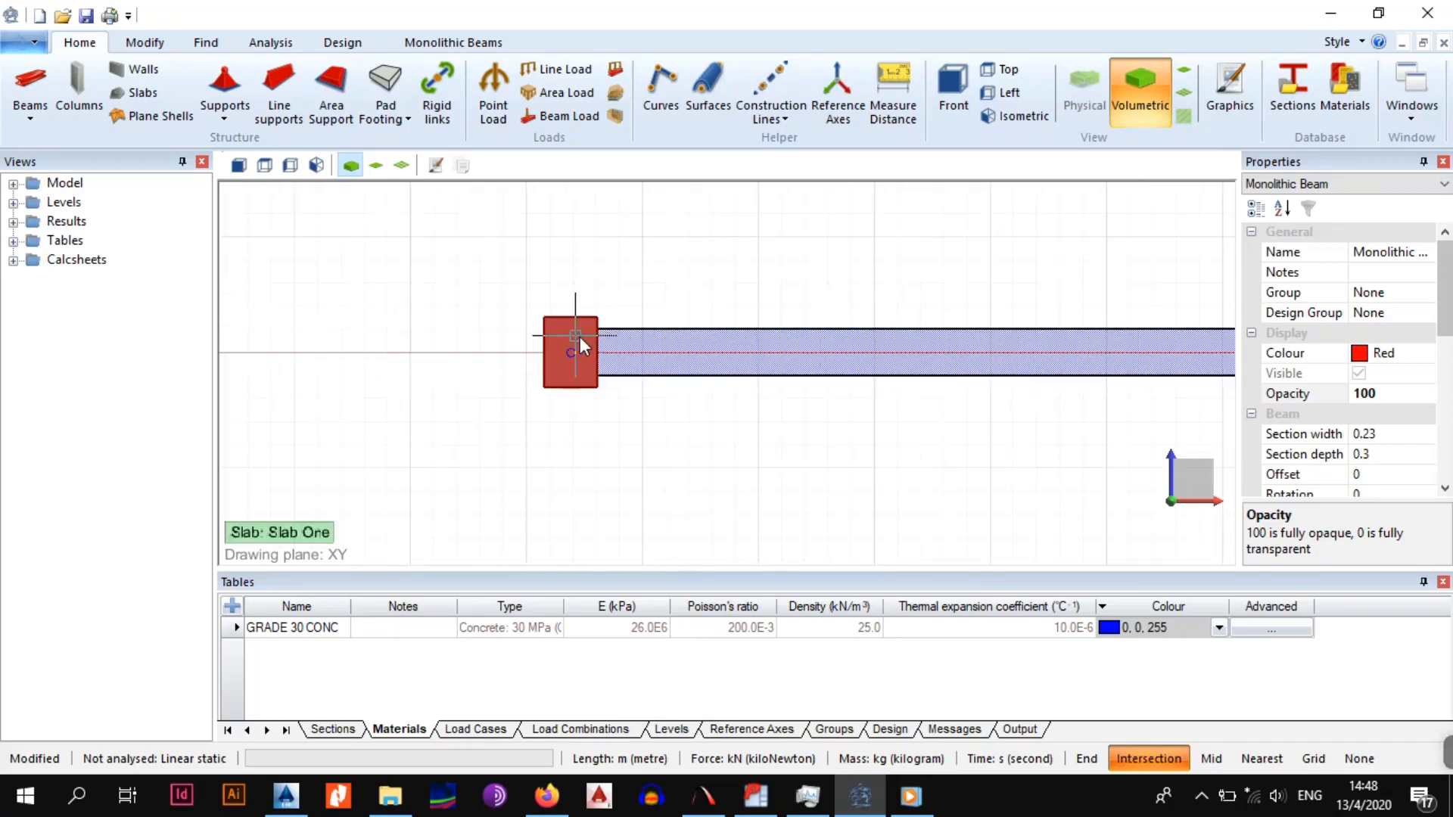
{"action": "middle_click_drag", "start_coordinate": [716, 332], "coordinate": [568, 335]}
{"action": "middle_click_drag", "start_coordinate": [897, 332], "coordinate": [596, 351]}
{"action": "scroll", "coordinate": [596, 352], "scroll_direction": "down", "scroll_amount": 1}
{"action": "scroll", "coordinate": [542, 366], "scroll_direction": "down", "scroll_amount": 1}
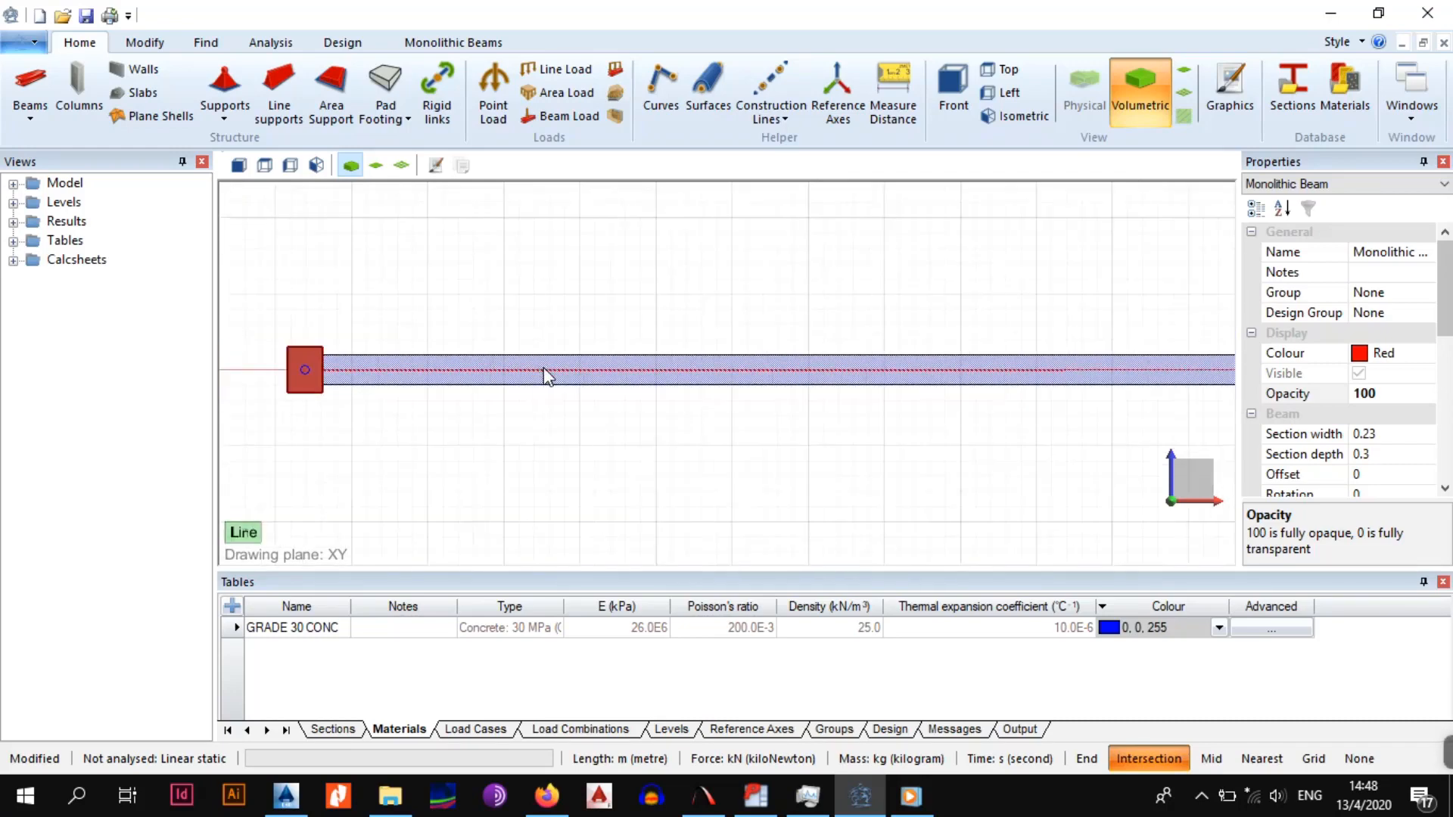
{"action": "middle_click_drag", "start_coordinate": [731, 358], "coordinate": [580, 338]}
{"action": "scroll", "coordinate": [564, 341], "scroll_direction": "down", "scroll_amount": 1}
{"action": "middle_click_drag", "start_coordinate": [442, 356], "coordinate": [593, 396]}
{"action": "scroll", "coordinate": [454, 385], "scroll_direction": "up", "scroll_amount": 4}
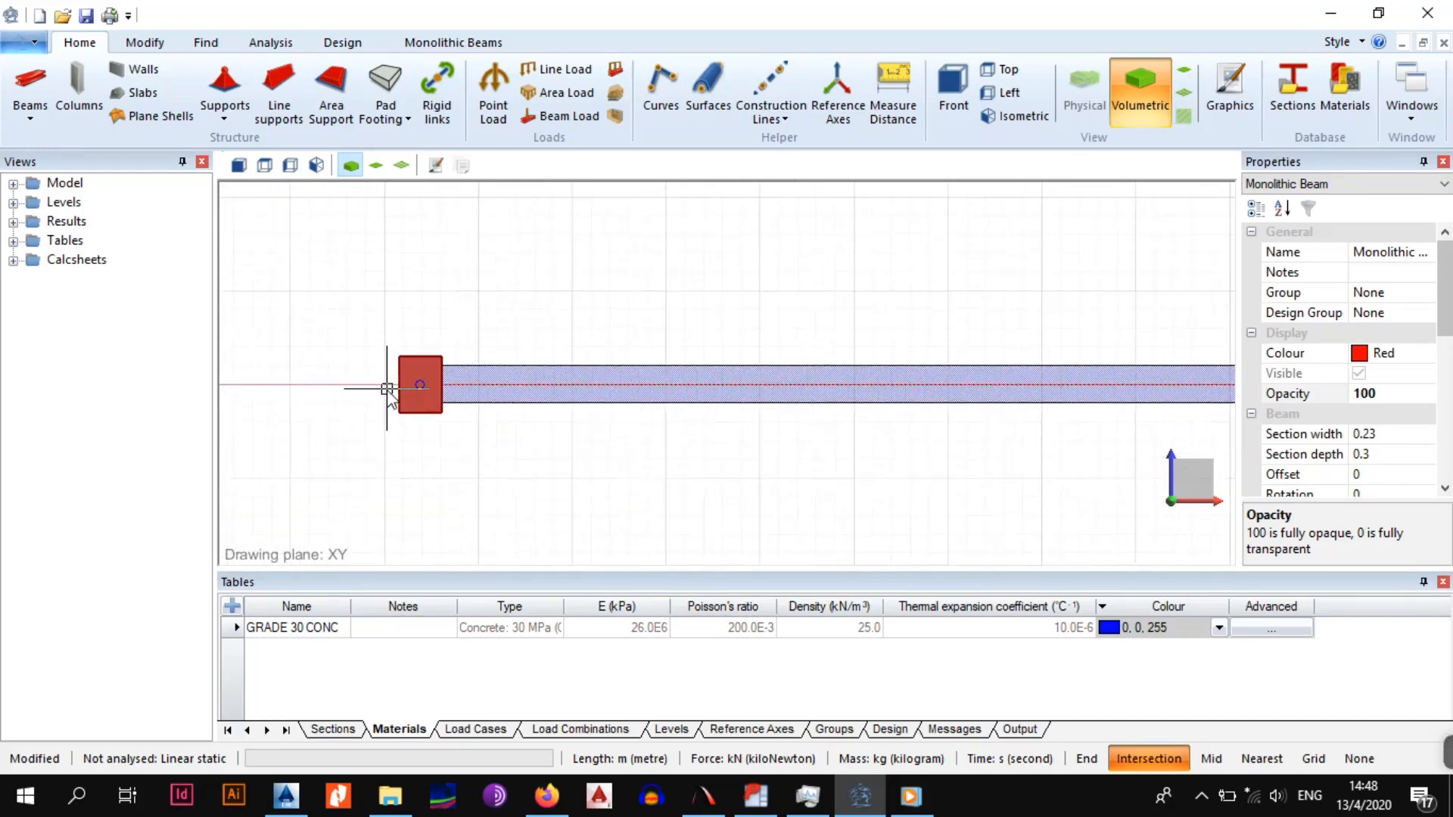
{"action": "scroll", "coordinate": [519, 330], "scroll_direction": "up", "scroll_amount": 2}
{"action": "scroll", "coordinate": [519, 330], "scroll_direction": "up", "scroll_amount": 1}
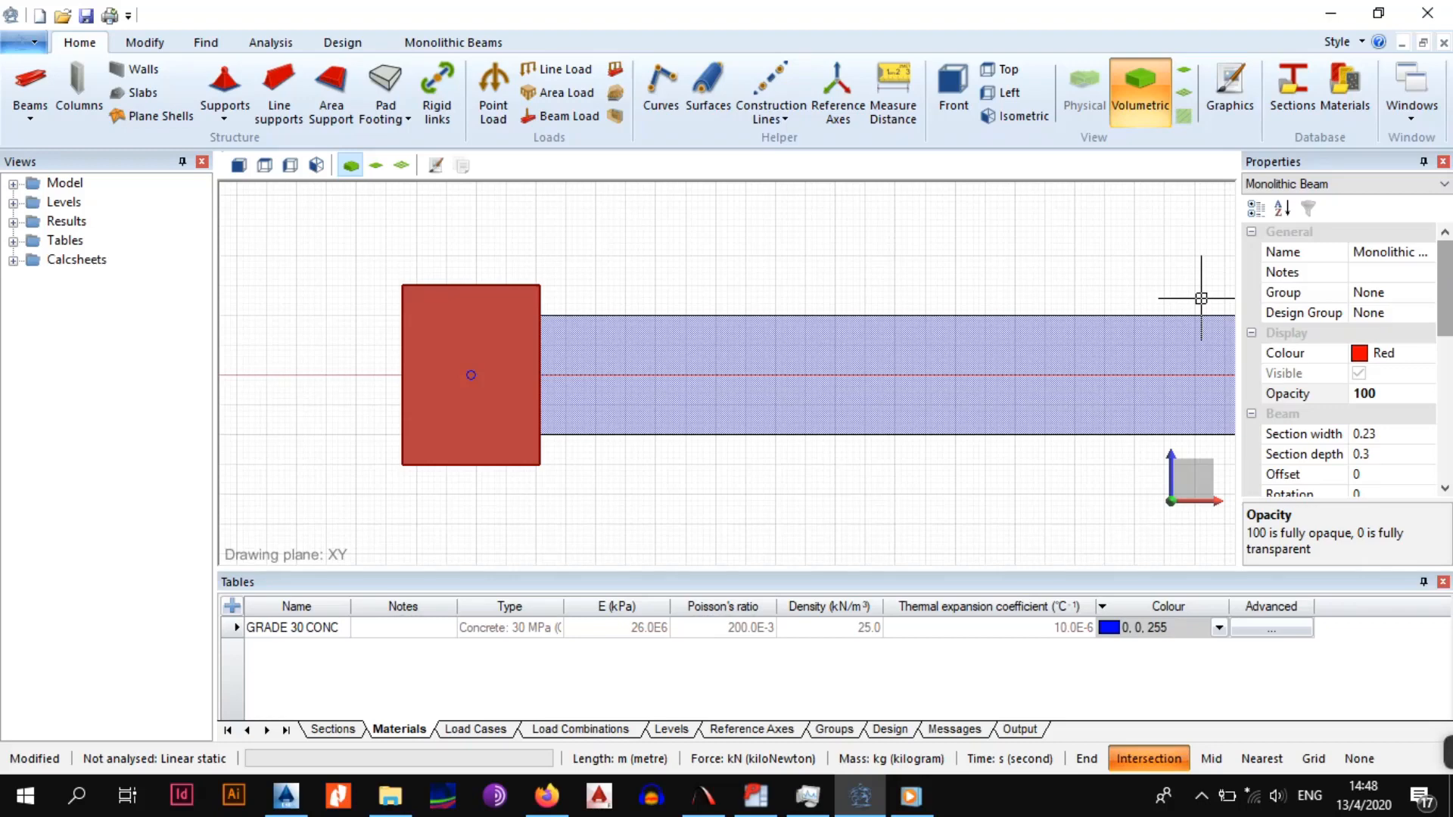
Select the edge beam and set its offset to 0.05 m so its upper face is flush with the slab's
{"action": "left_click", "coordinate": [539, 290]}
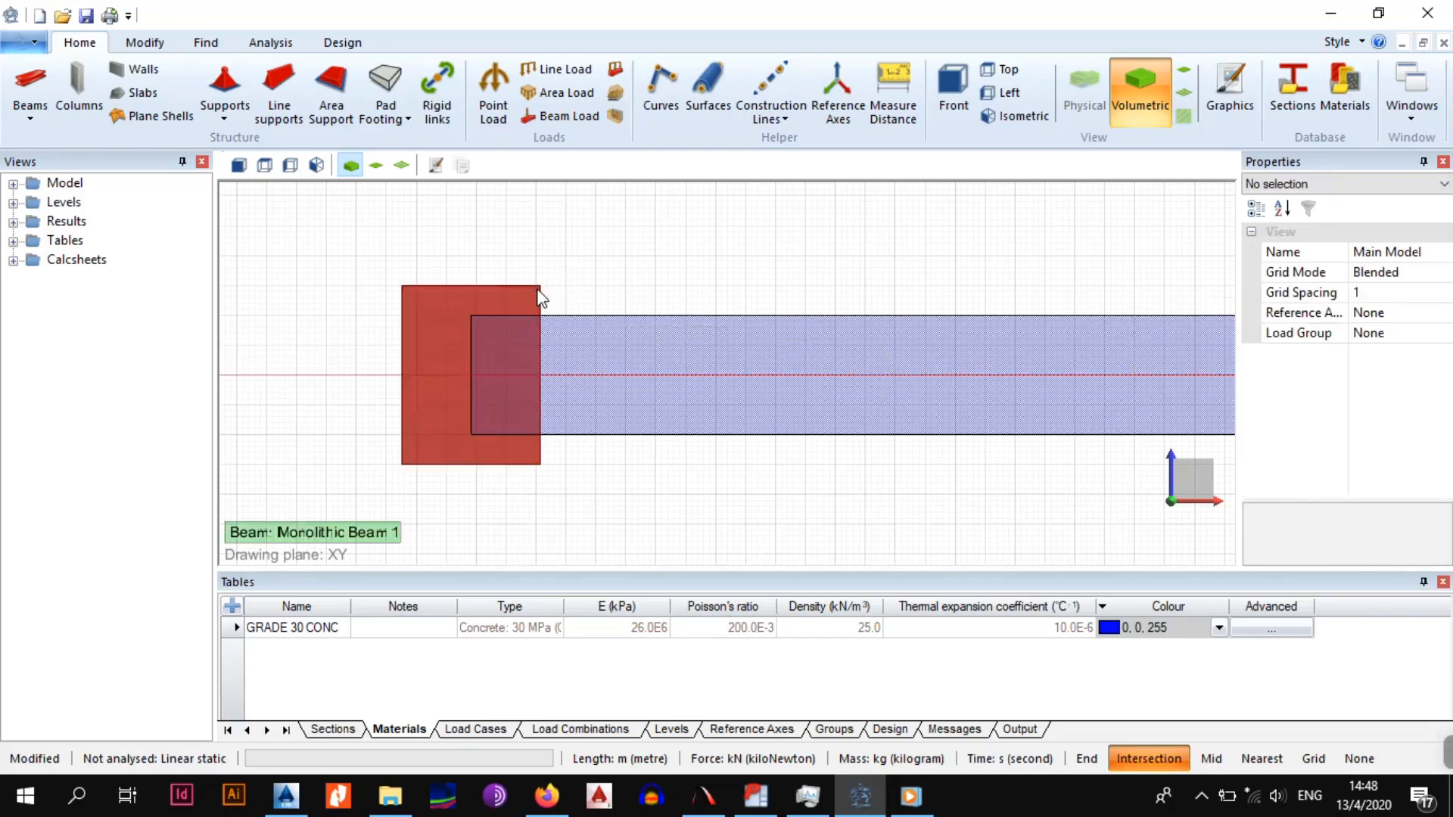
{"action": "left_click", "coordinate": [542, 463]}
{"action": "scroll", "coordinate": [1391, 394], "scroll_direction": "down", "scroll_amount": 2}
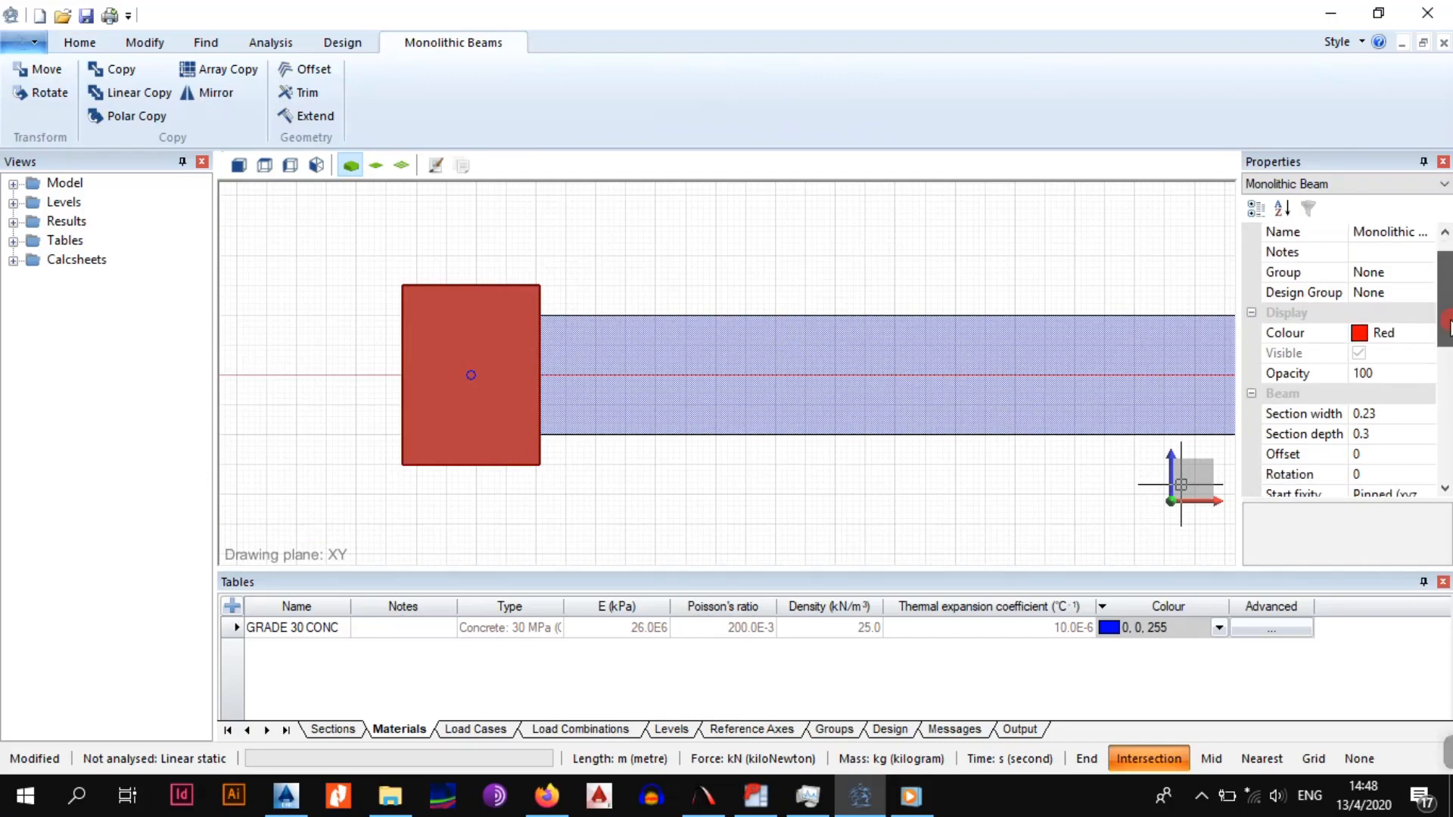
{"action": "left_click", "coordinate": [1385, 393]}
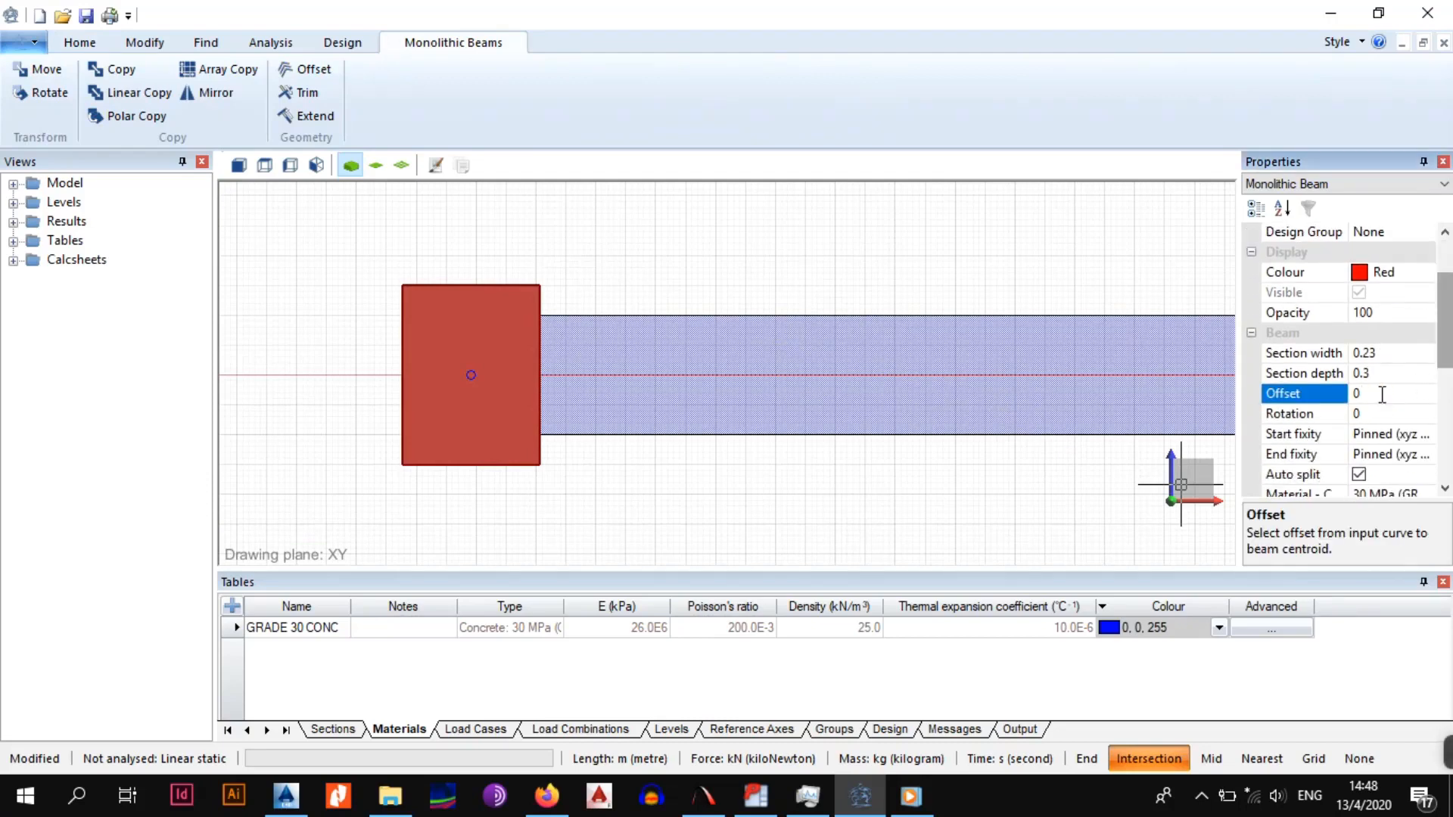
{"action": "key", "text": "BackSpace"}
{"action": "type", "text": "0.05"}
{"action": "key", "text": "Return"}
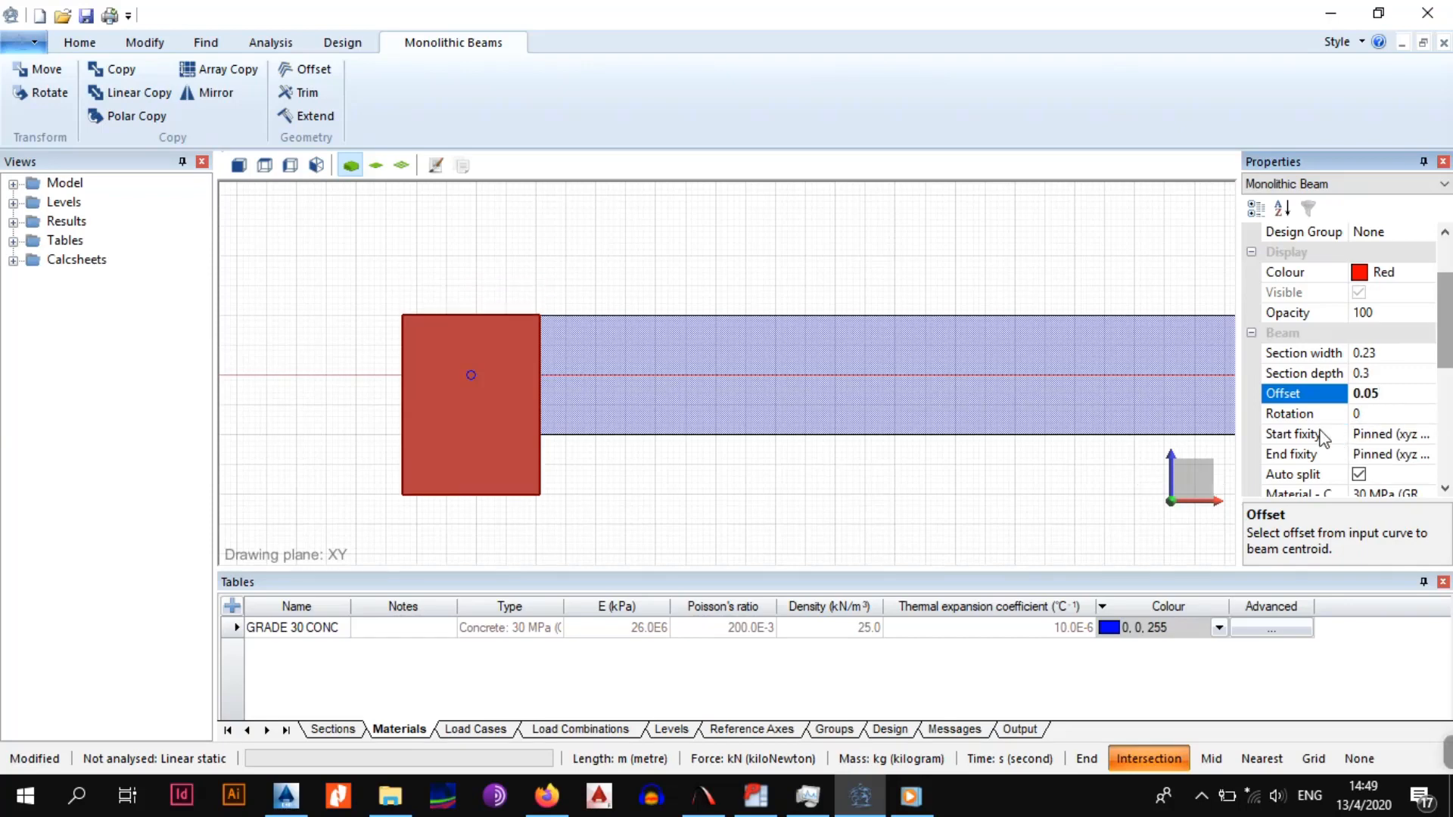
{"action": "scroll", "coordinate": [577, 463], "scroll_direction": "down", "scroll_amount": 3}
{"action": "middle_click_drag", "start_coordinate": [844, 434], "coordinate": [688, 418]}
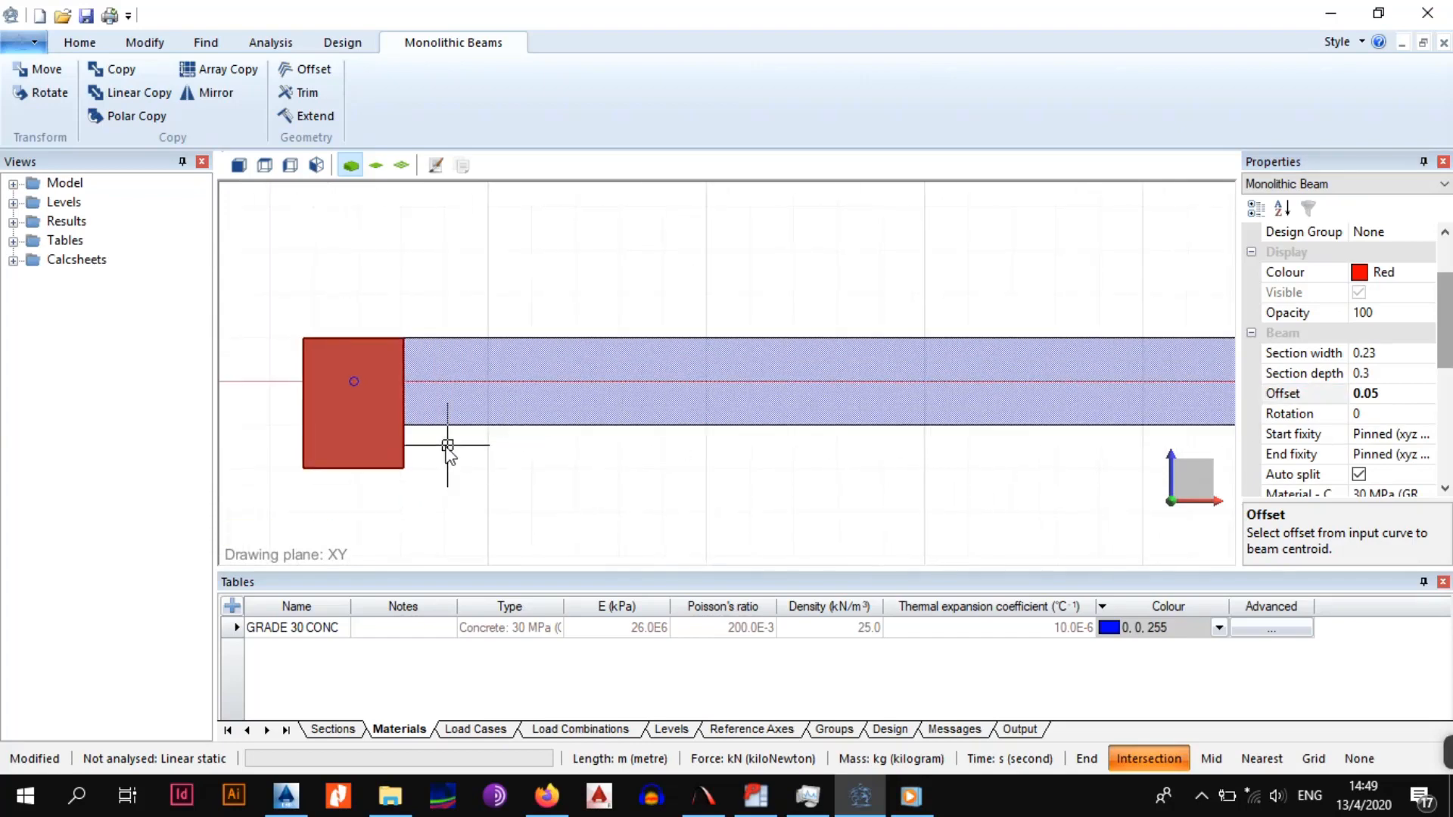
{"action": "middle_click_drag", "start_coordinate": [445, 449], "coordinate": [465, 451]}
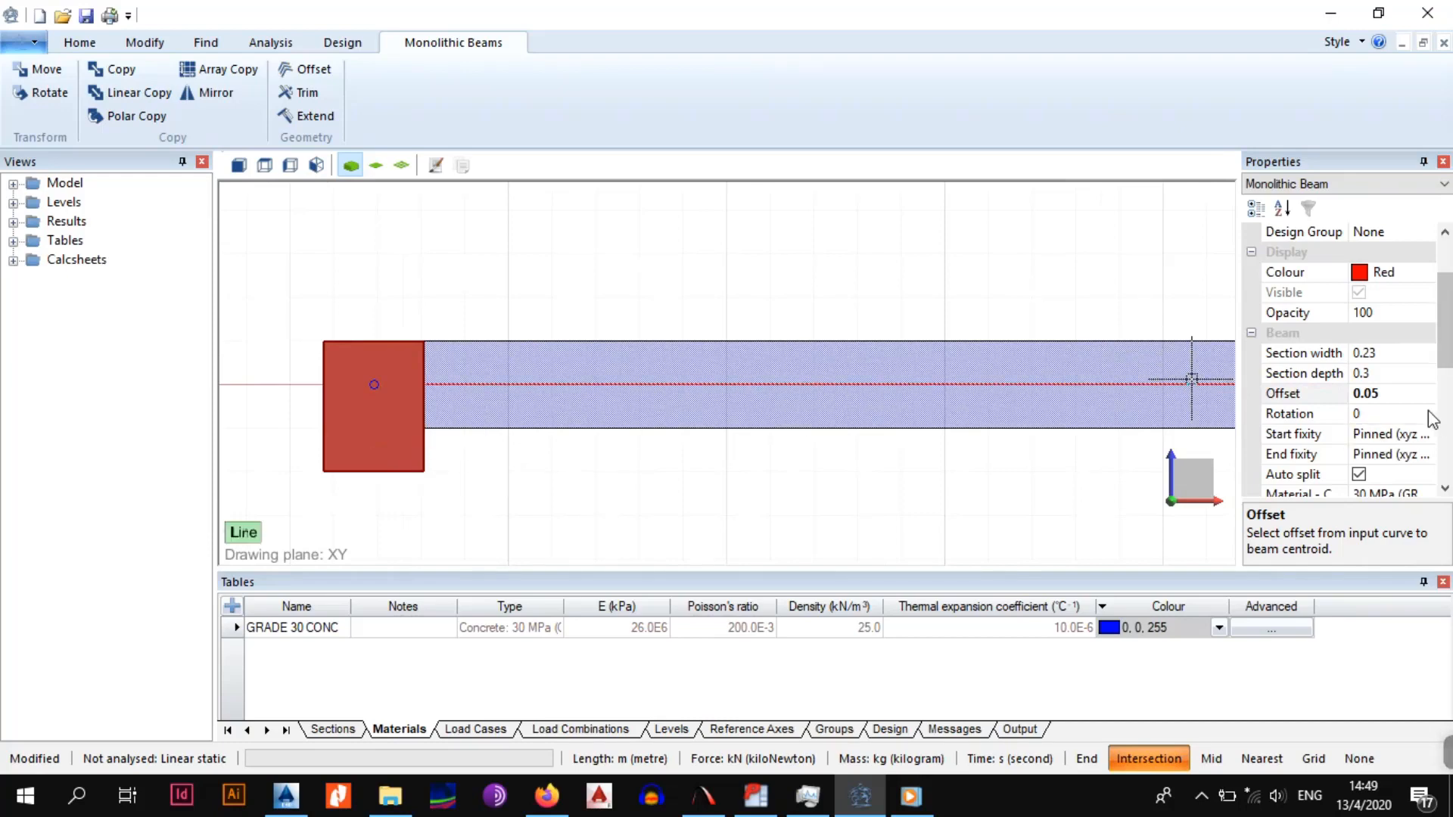
Reset the edge beam's offset to 0 to compare its position against the slab, and re-enter 0.05 m
{"action": "left_click", "coordinate": [1363, 395]}
{"action": "left_click_drag", "start_coordinate": [1363, 399], "coordinate": [1324, 392]}
{"action": "type", "text": "0"}
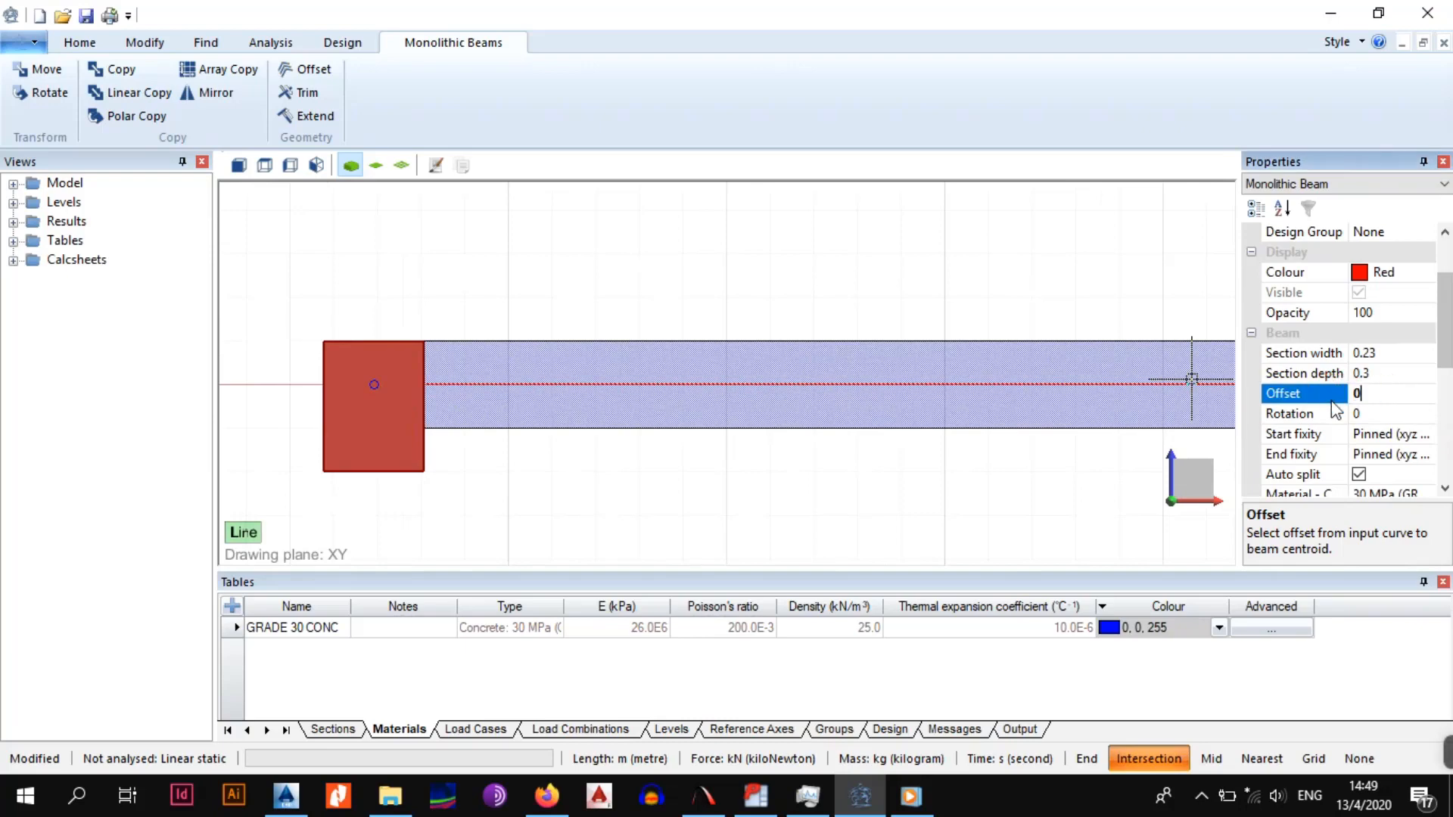
{"action": "key", "text": "Return"}
{"action": "left_click", "coordinate": [1398, 396]}
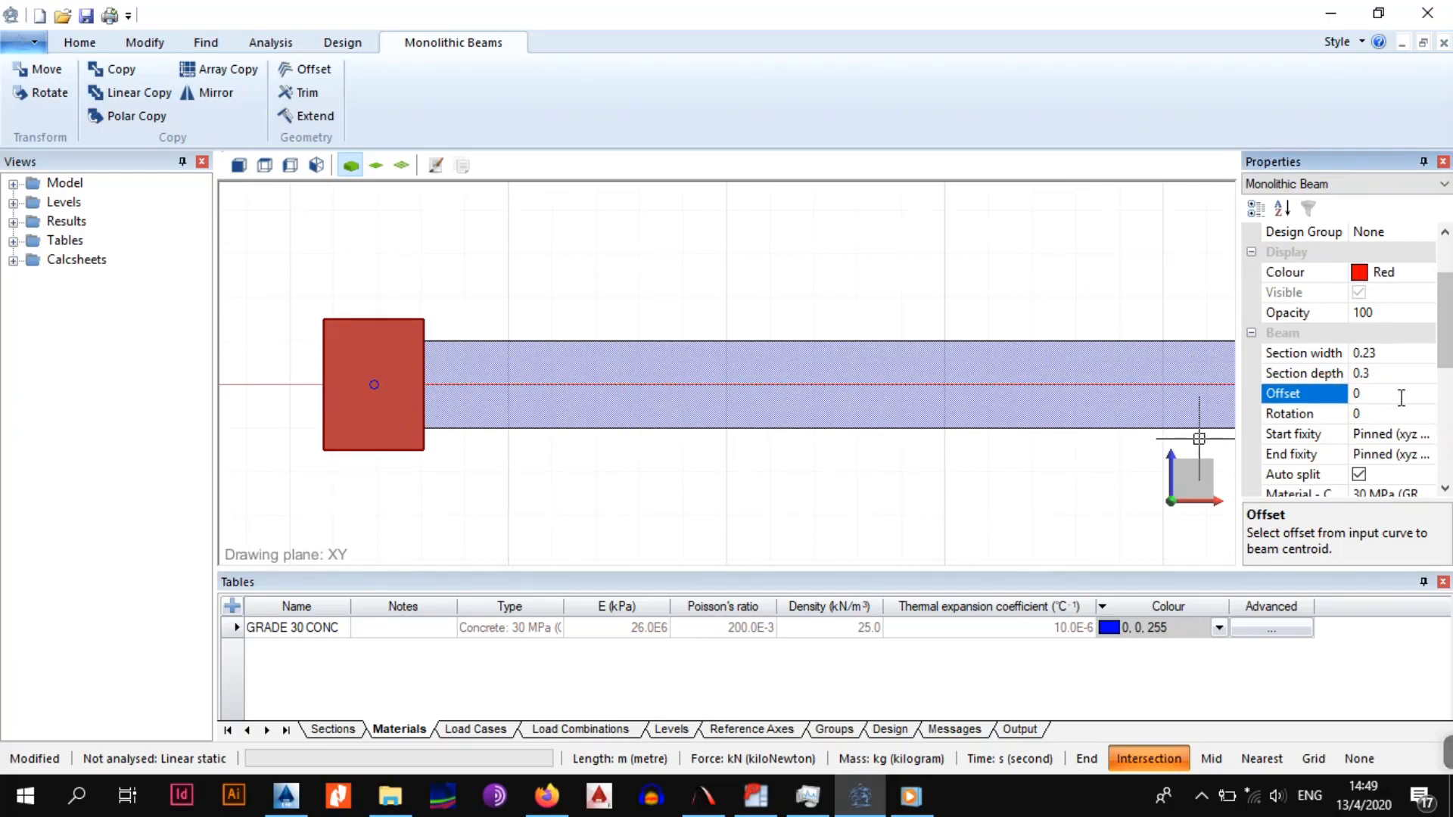
{"action": "type", "text": ".-"}
{"action": "type", "text": "05"}
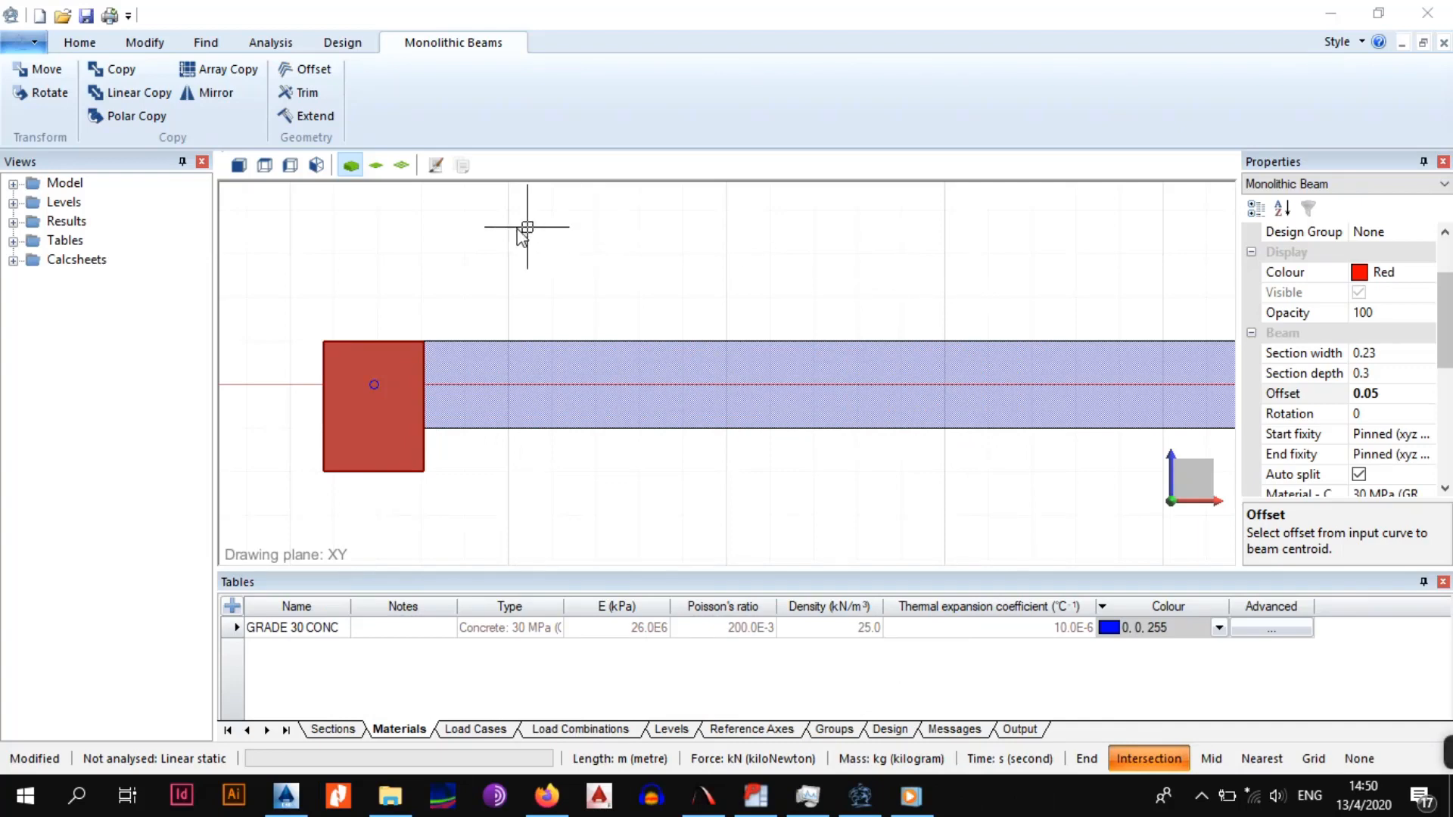
Start adding a new monolithic beam in the isometric view with its offset set to 0.05 m
{"action": "left_click", "coordinate": [79, 42]}
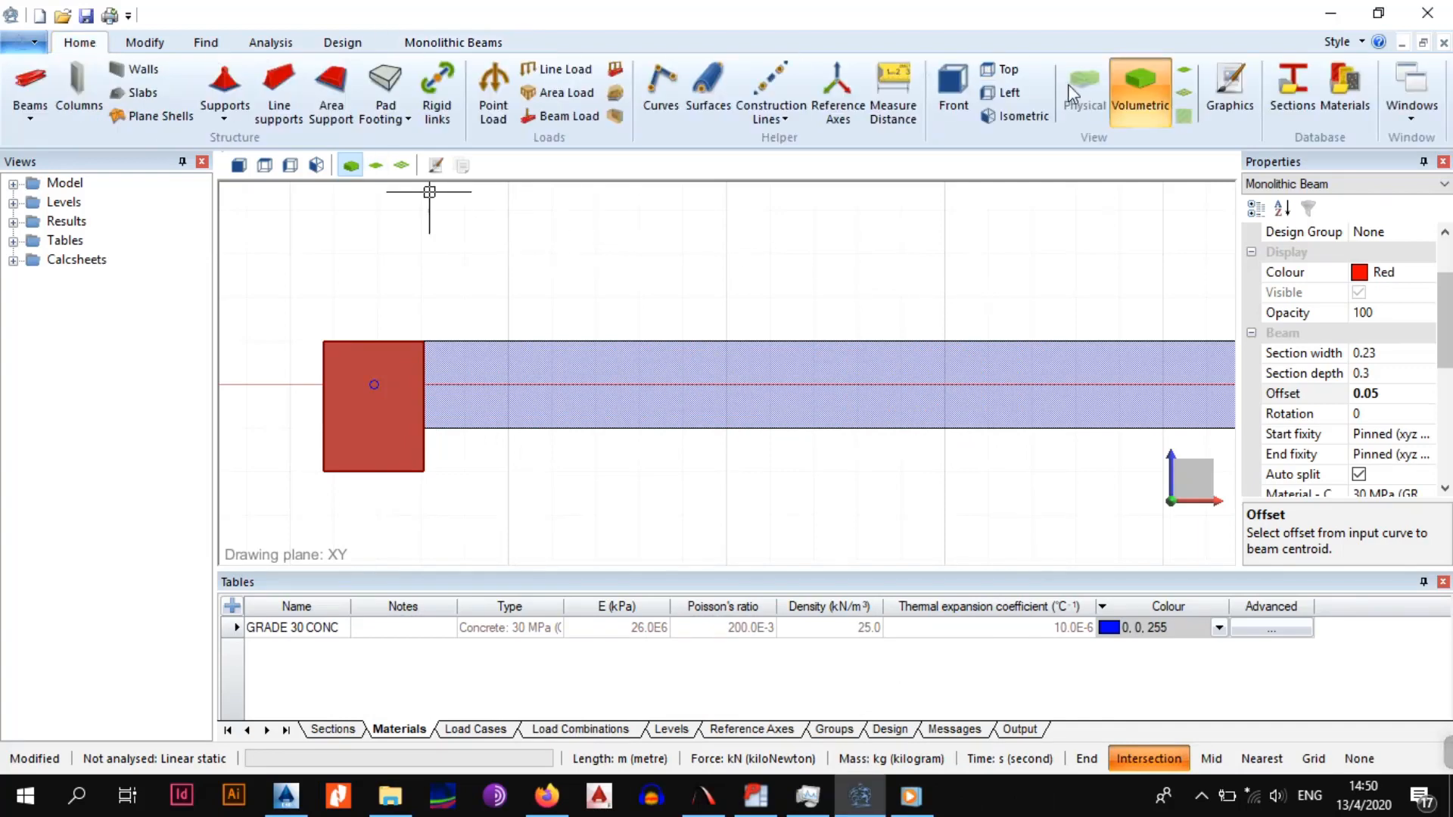
{"action": "left_click", "coordinate": [1014, 115]}
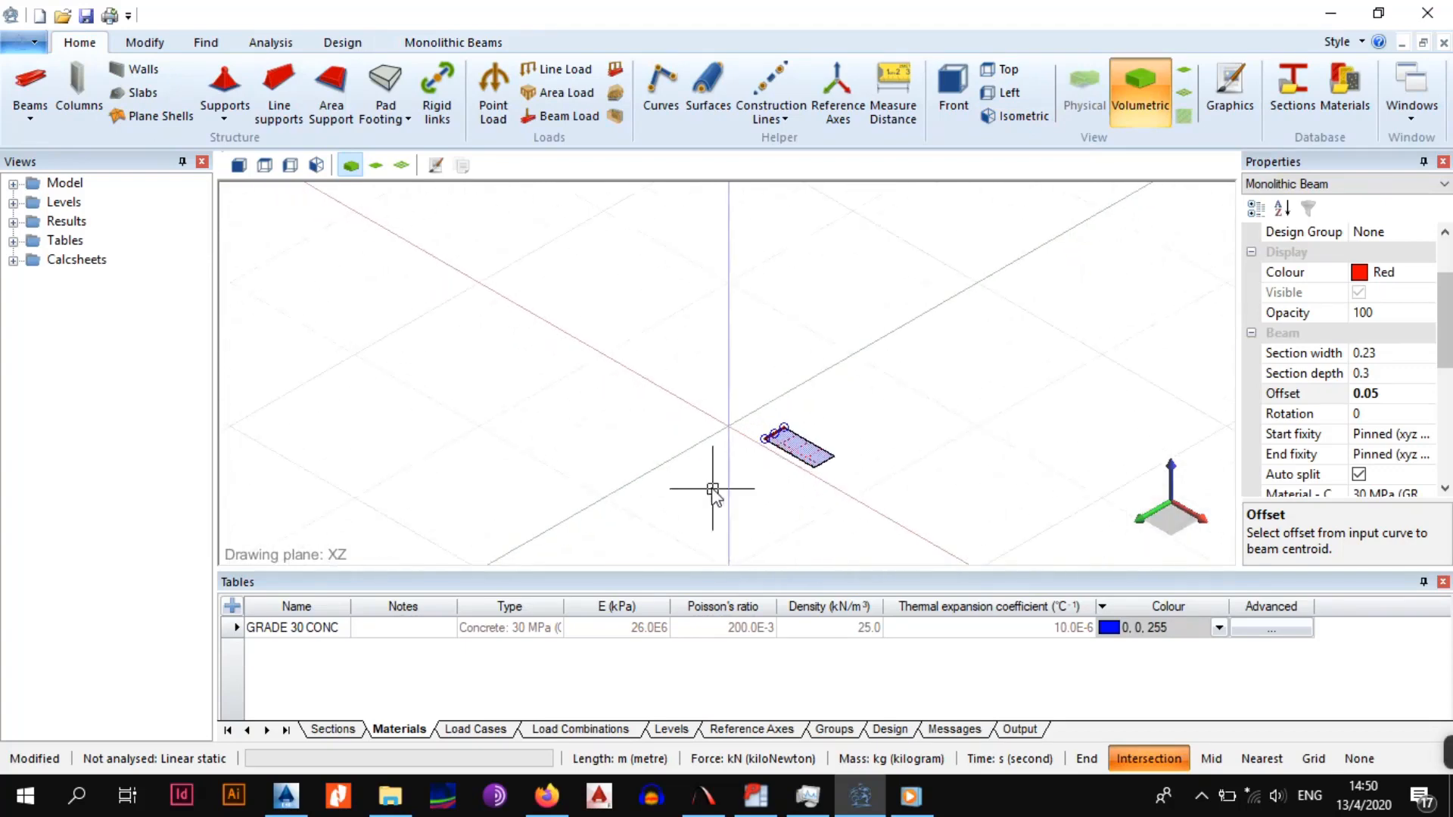
{"action": "scroll", "coordinate": [715, 435], "scroll_direction": "up", "scroll_amount": 5}
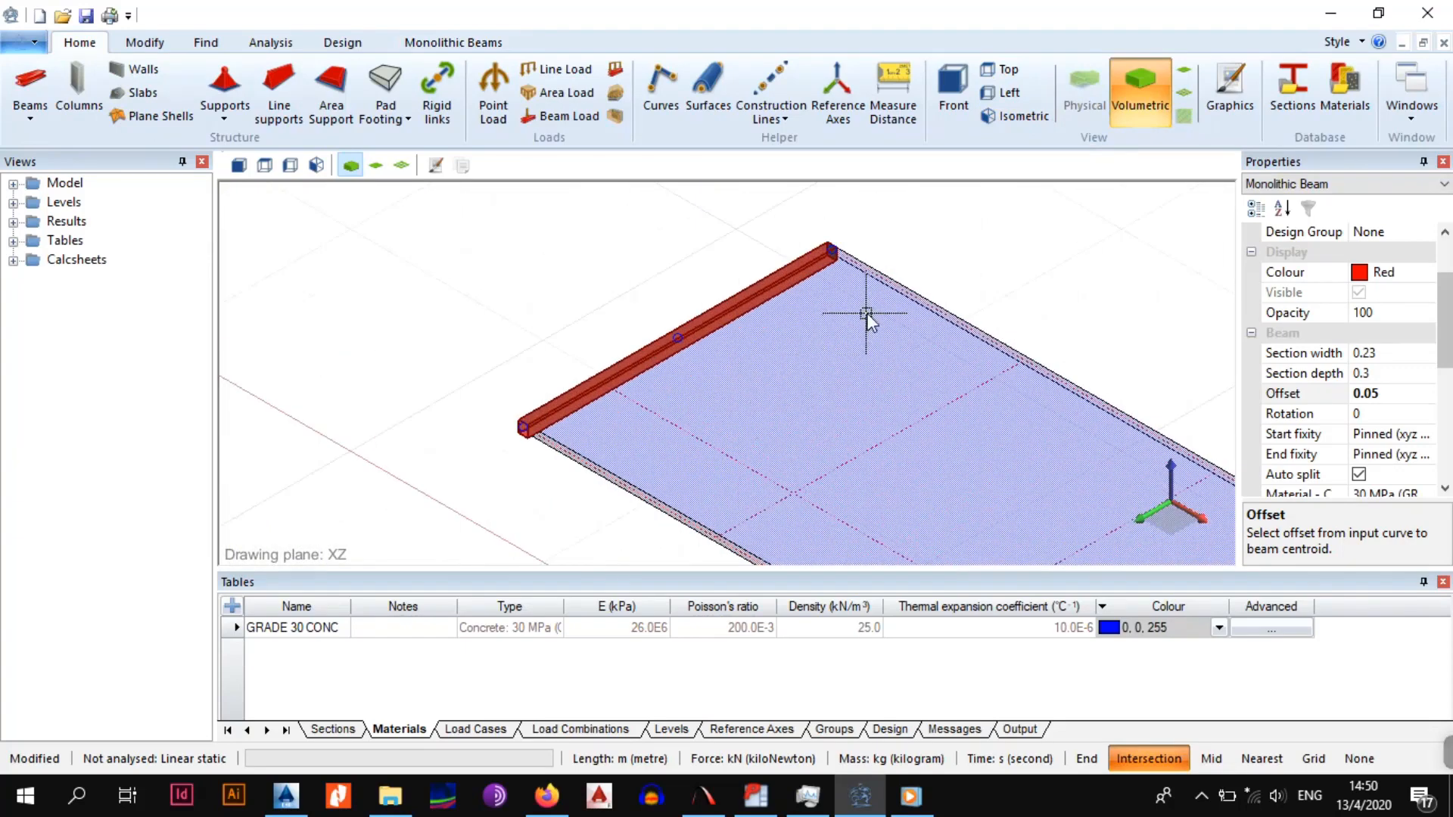
{"action": "left_click", "coordinate": [30, 117]}
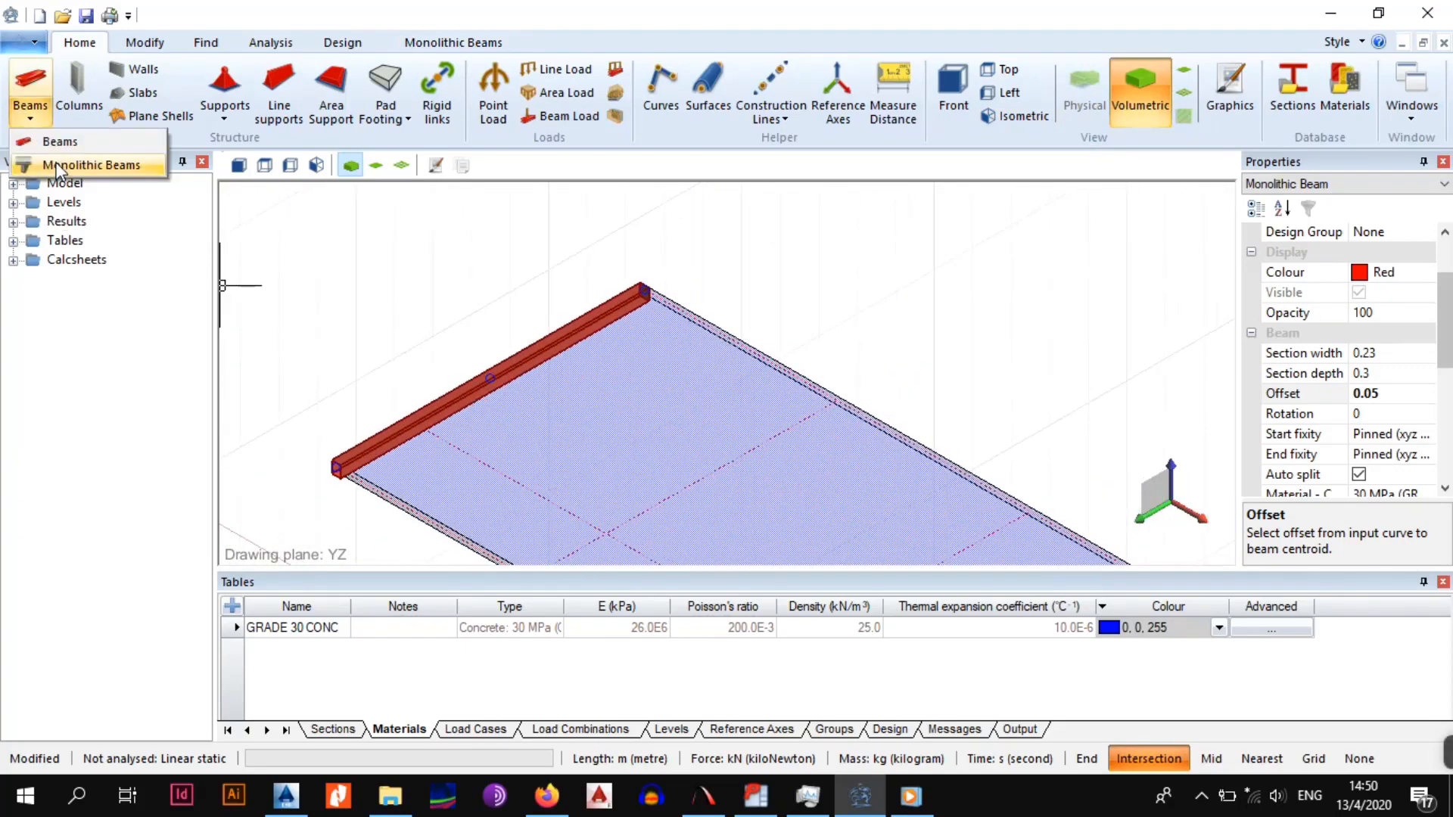
{"action": "left_click", "coordinate": [68, 162]}
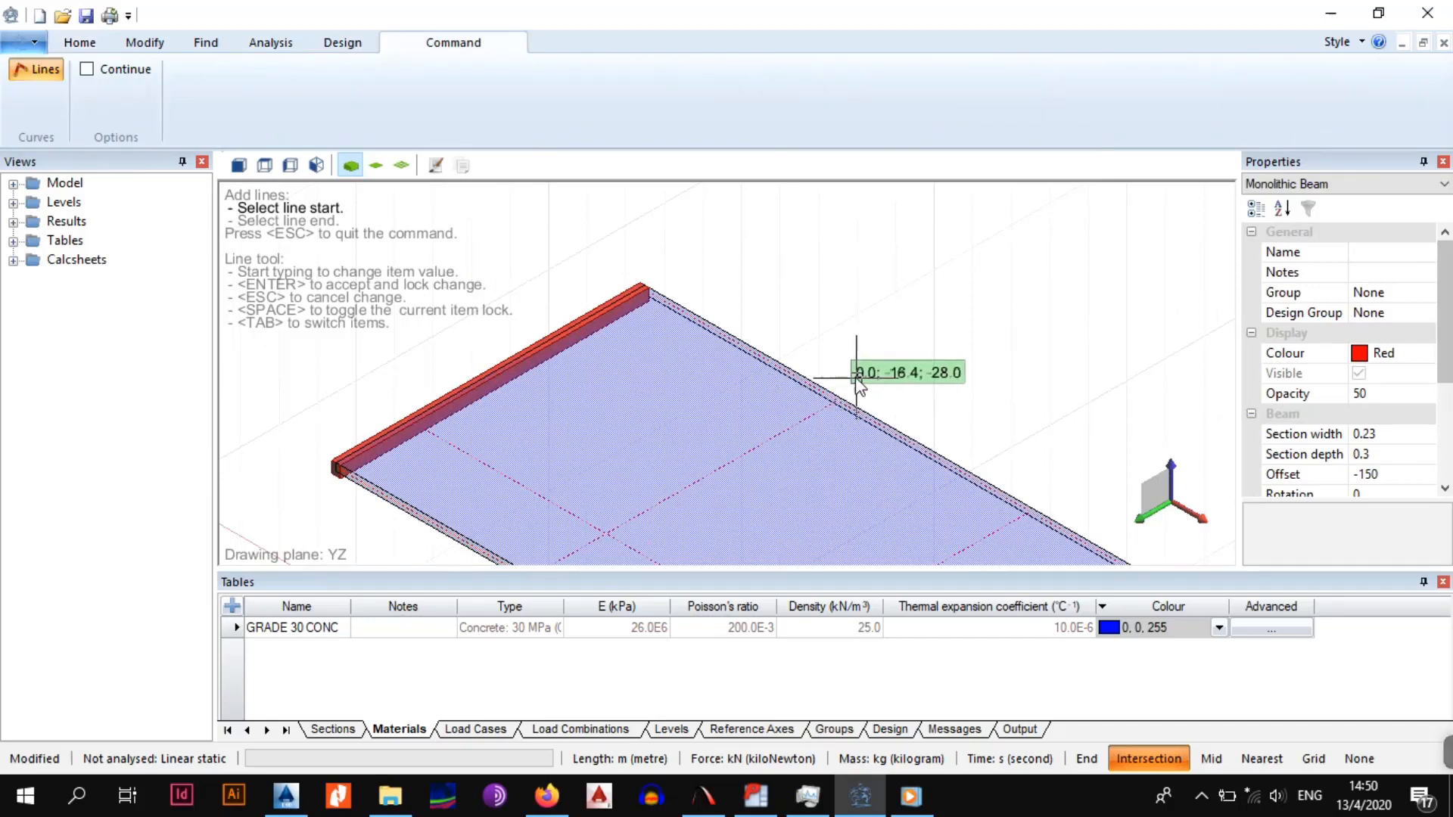
{"action": "middle_click_drag", "start_coordinate": [856, 377], "coordinate": [758, 346]}
{"action": "left_click", "coordinate": [1392, 475]}
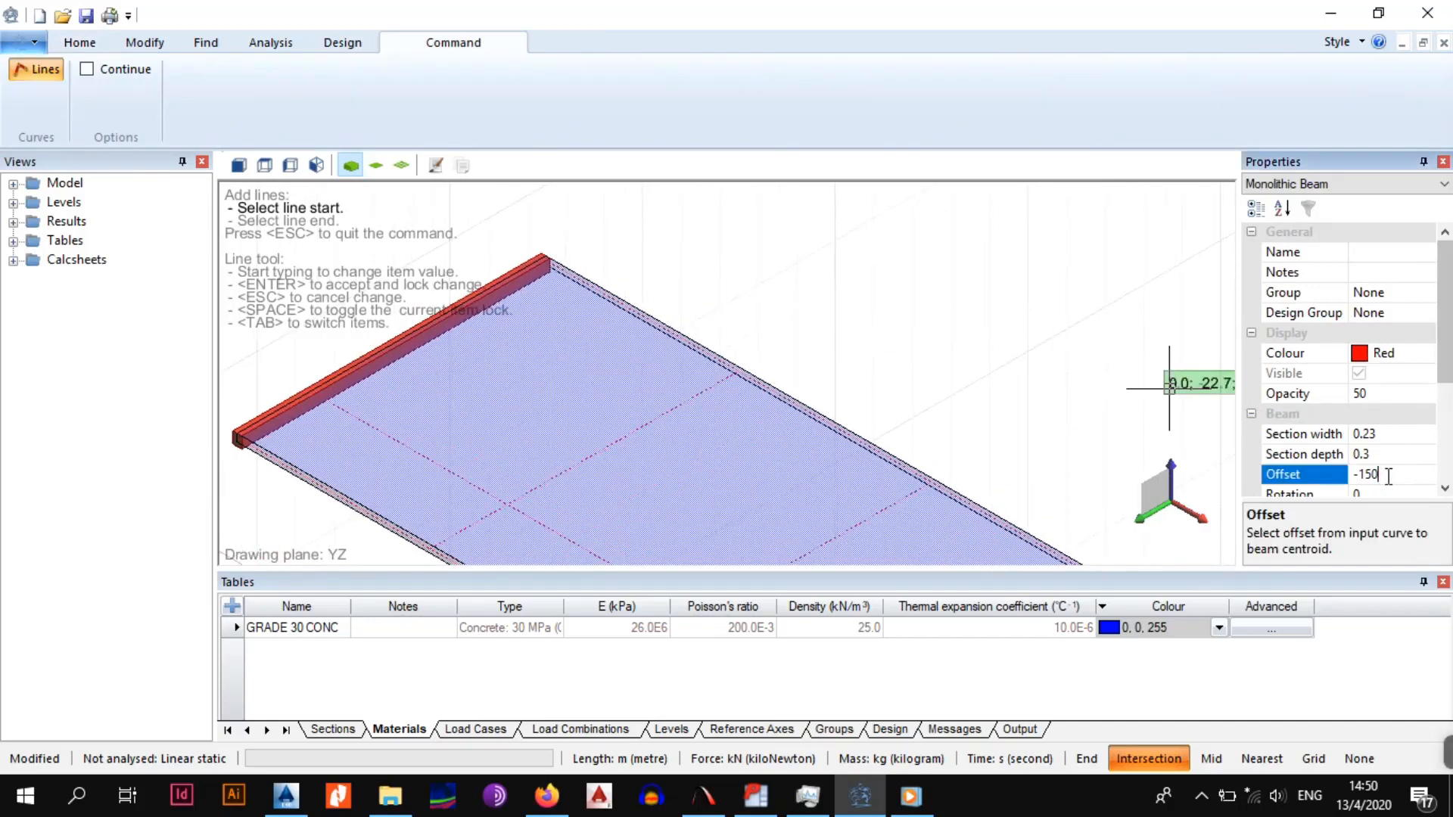
{"action": "type", "text": "0.050"}
{"action": "left_click_drag", "start_coordinate": [1445, 327], "coordinate": [1446, 375]}
{"action": "scroll", "coordinate": [1444, 379], "scroll_direction": "down", "scroll_amount": 2}
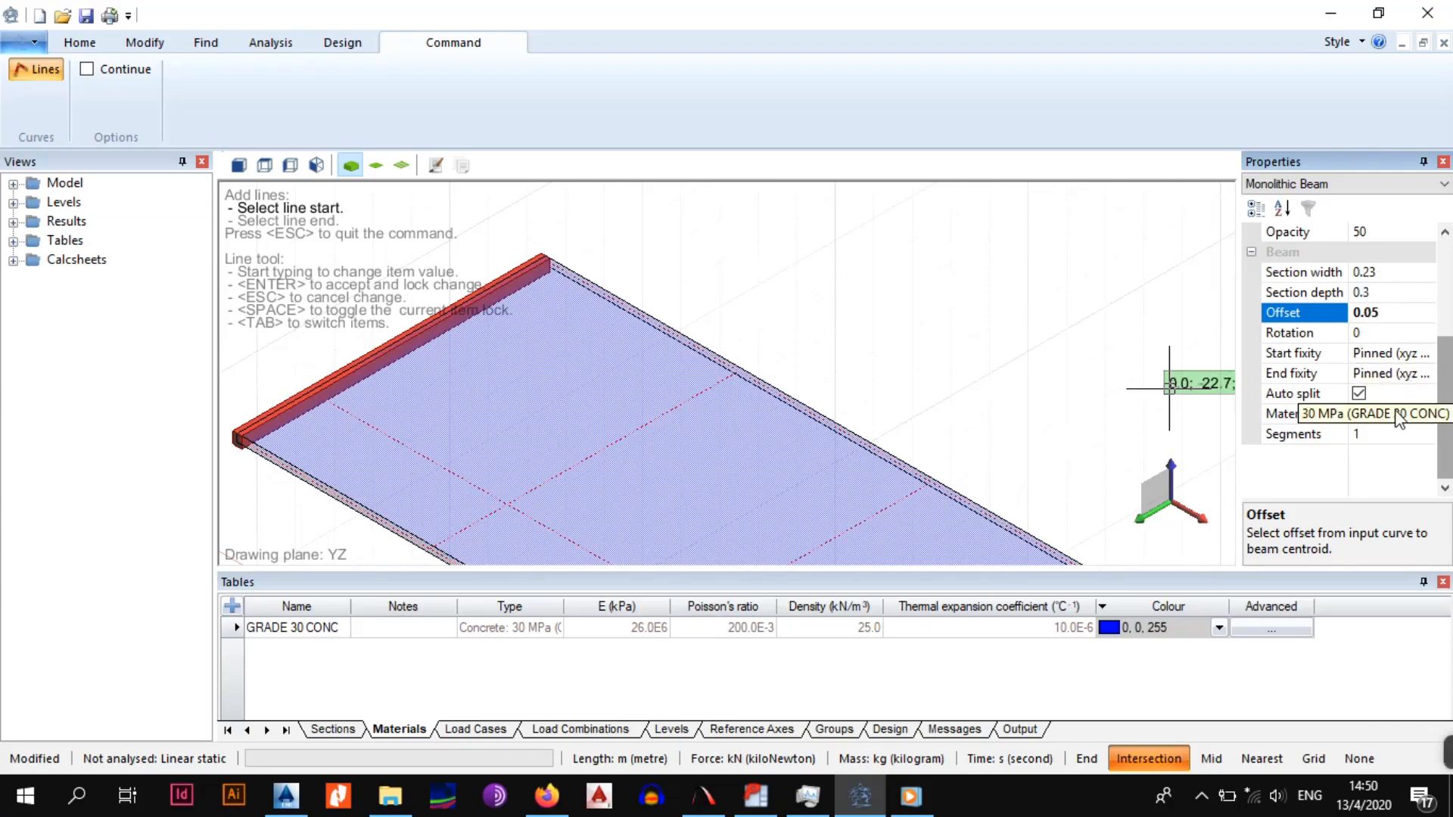
{"action": "scroll", "coordinate": [1446, 341], "scroll_direction": "up", "scroll_amount": 2}
{"action": "scroll", "coordinate": [1446, 341], "scroll_direction": "up", "scroll_amount": 1}
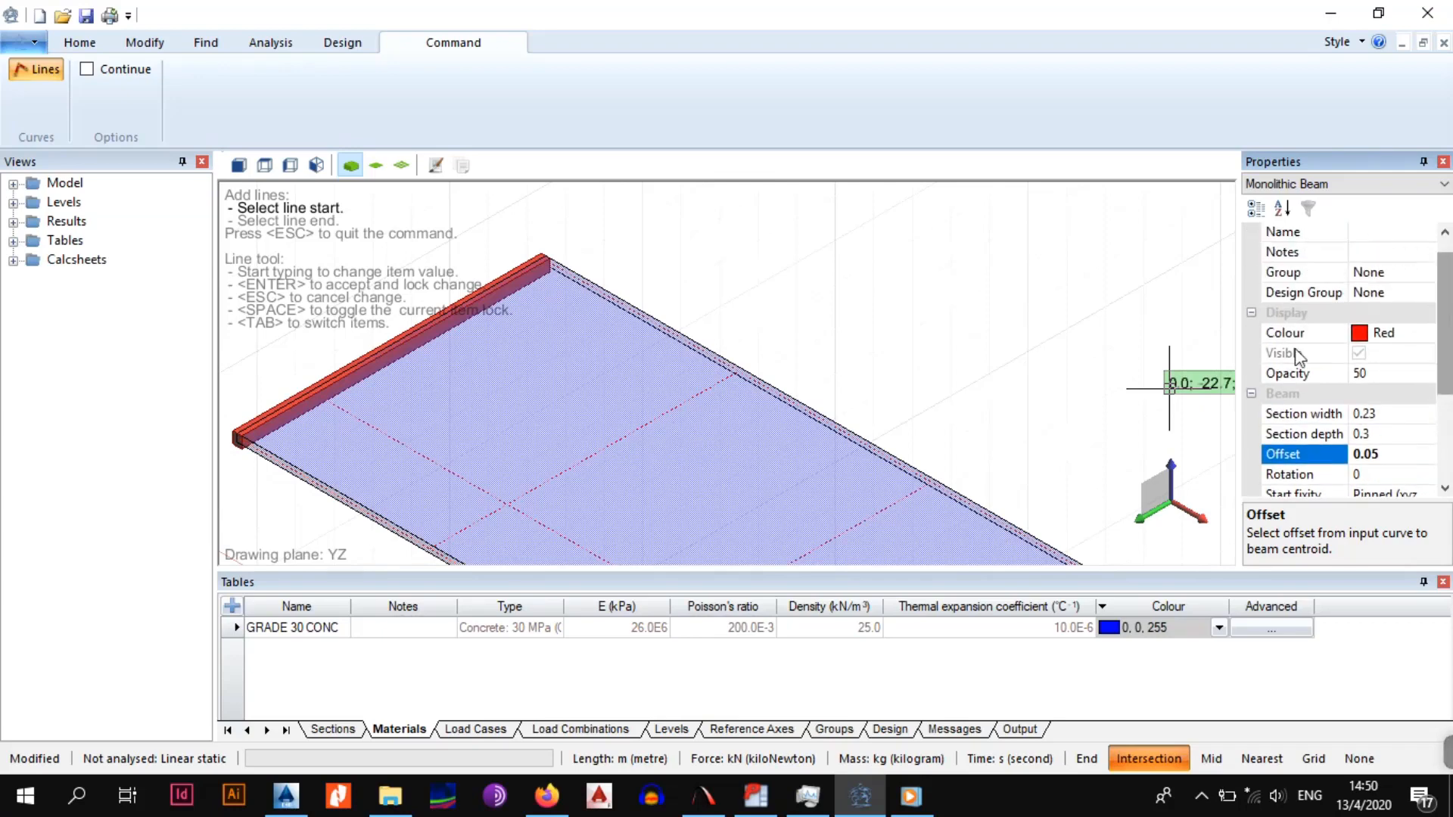
Draw monolithic beams corner to corner along the slab's three remaining outer edges
{"action": "left_click", "coordinate": [549, 265]}
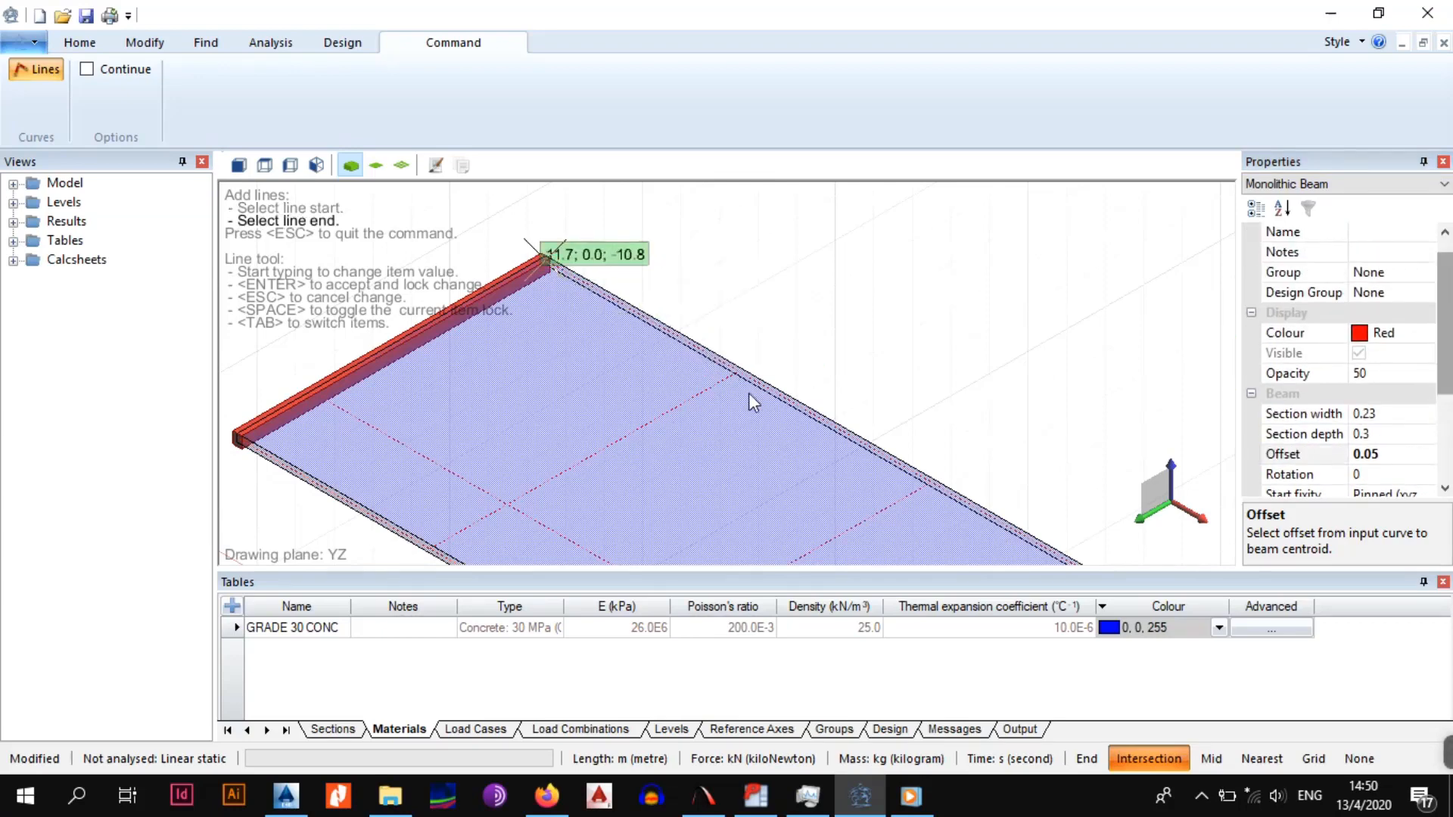
{"action": "middle_click_drag", "start_coordinate": [720, 371], "coordinate": [686, 346]}
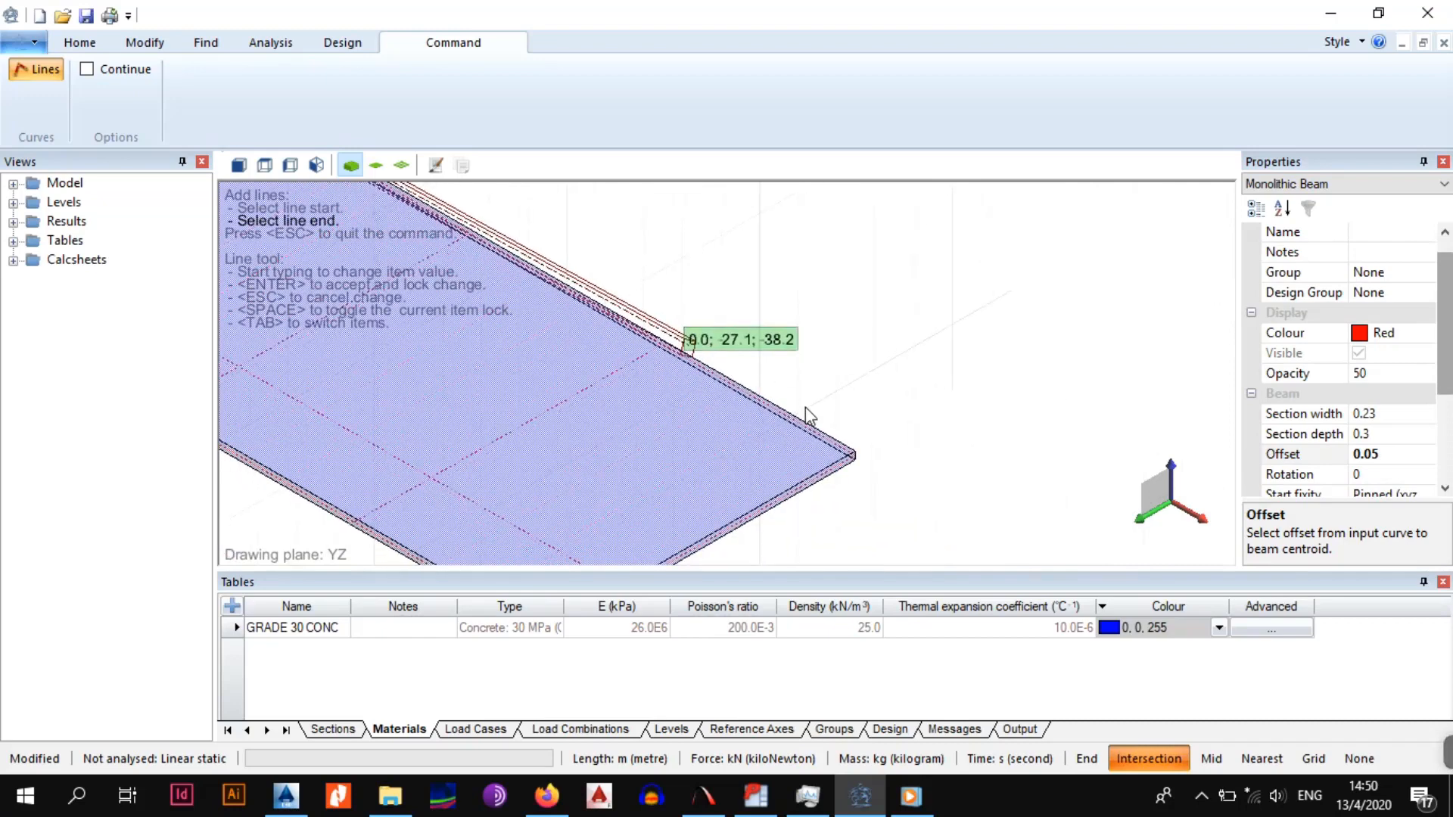
{"action": "left_click", "coordinate": [855, 459]}
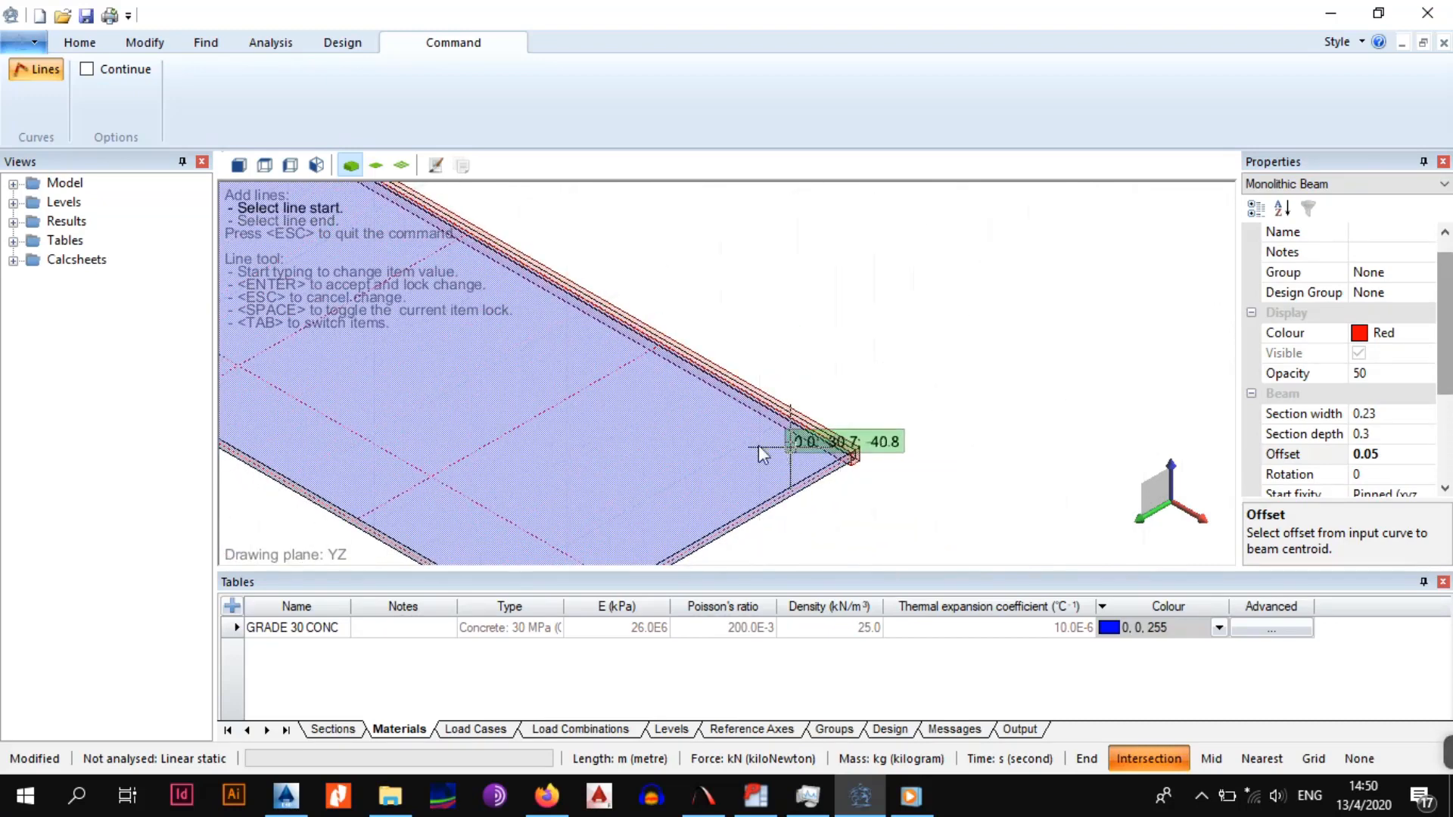
{"action": "middle_click_drag", "start_coordinate": [762, 479], "coordinate": [854, 421]}
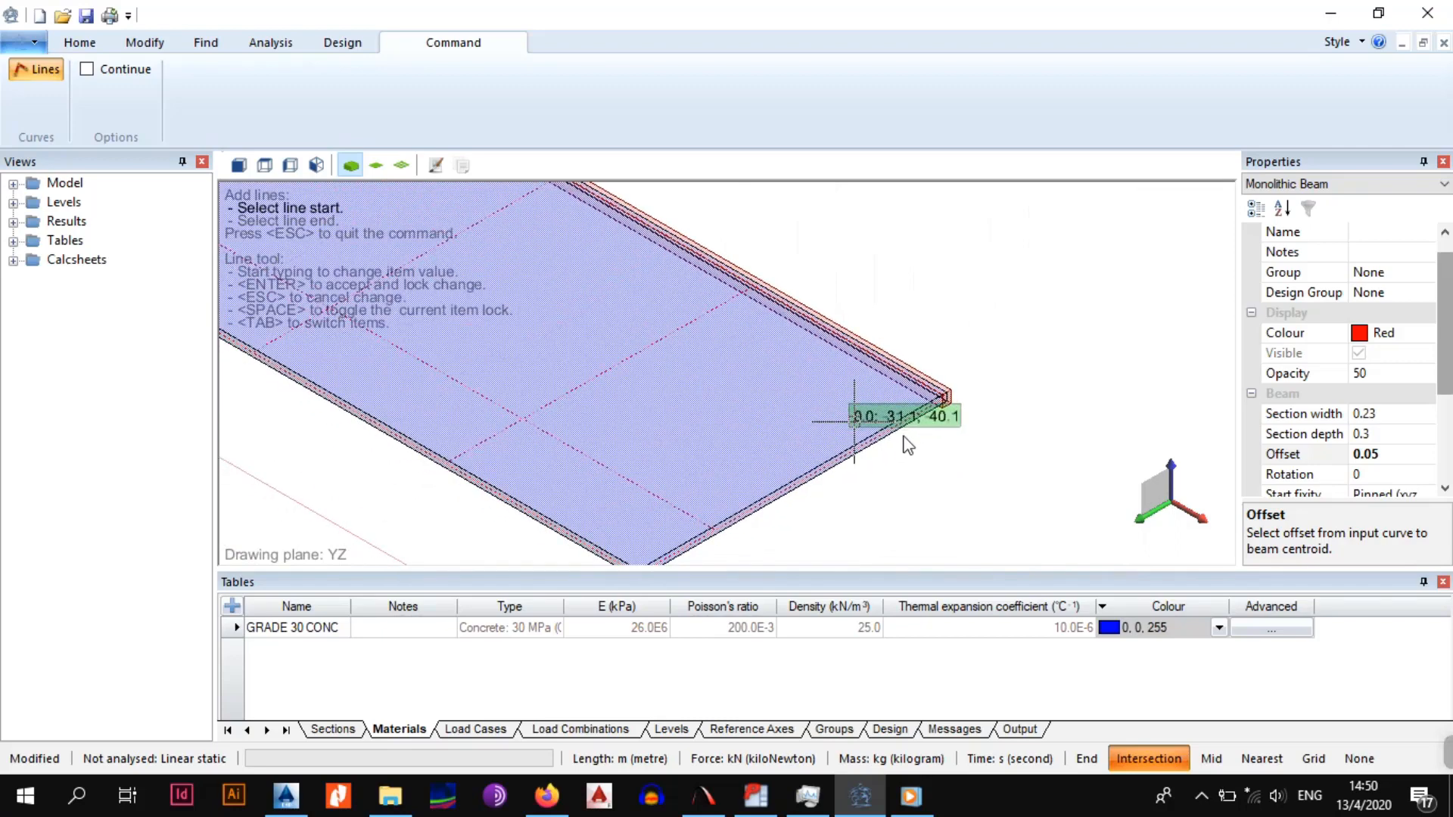
{"action": "left_click", "coordinate": [946, 397]}
{"action": "middle_click_drag", "start_coordinate": [811, 481], "coordinate": [950, 350]}
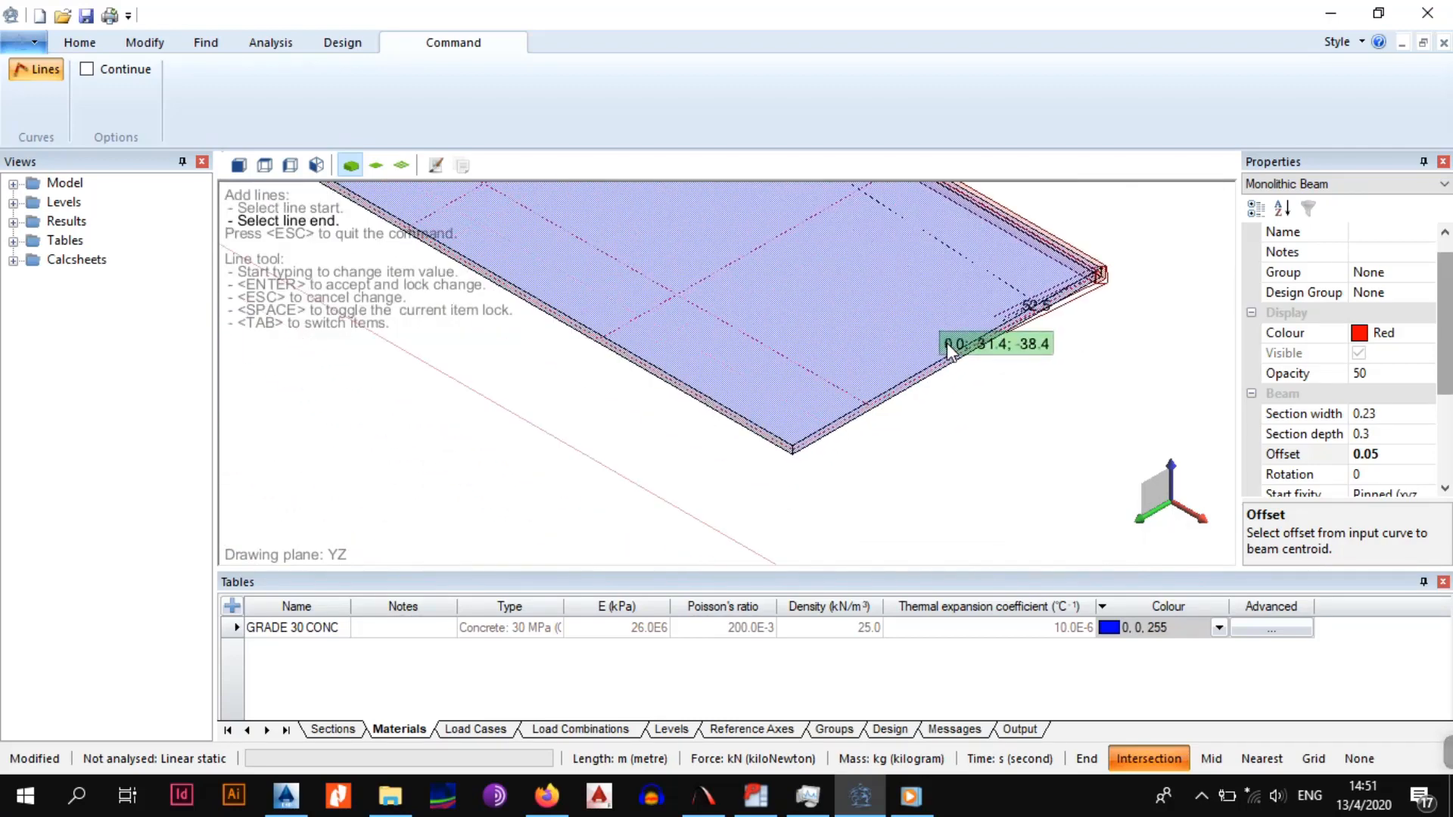
{"action": "left_click", "coordinate": [793, 453]}
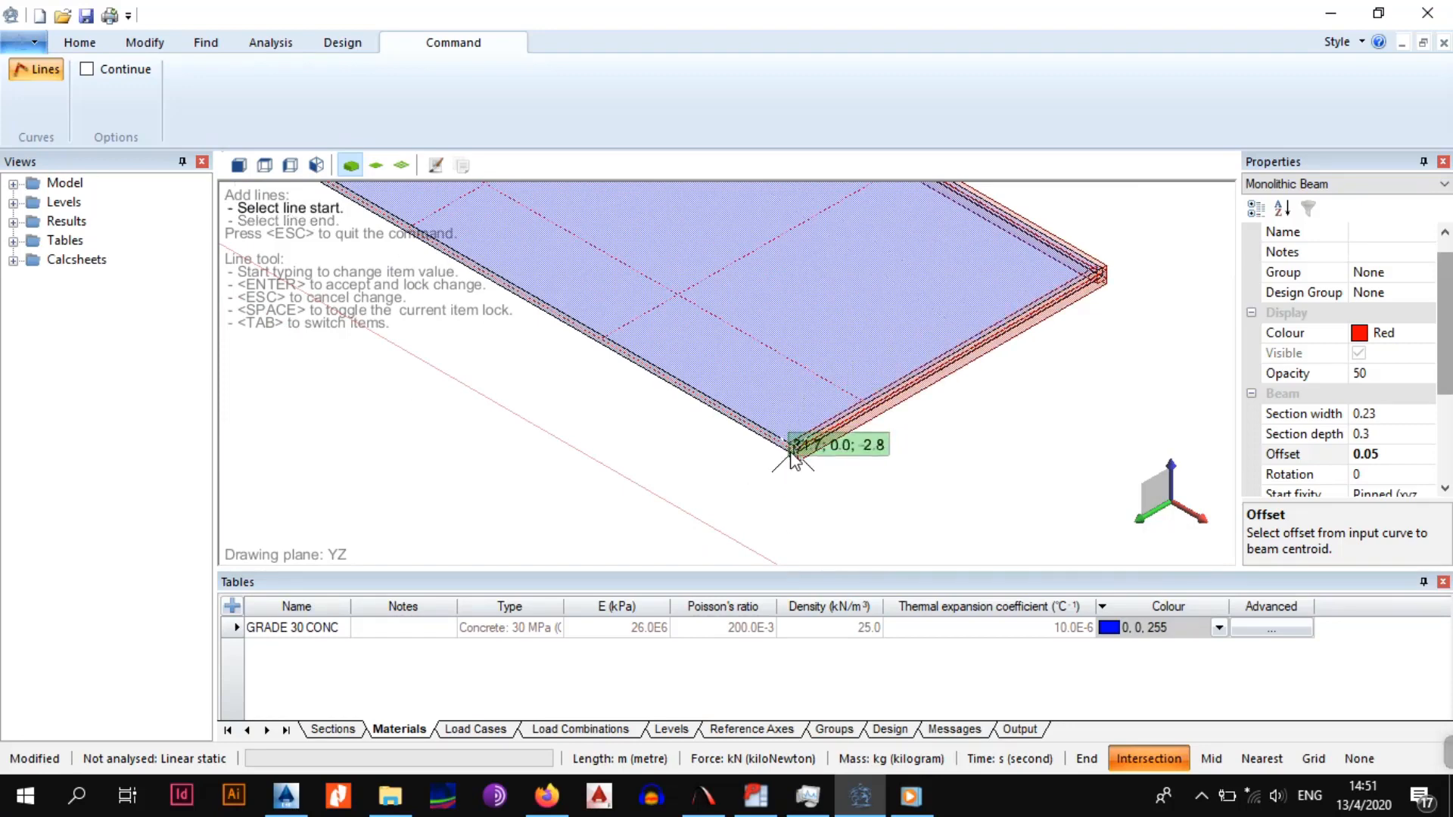
{"action": "left_click", "coordinate": [792, 451]}
{"action": "middle_click_drag", "start_coordinate": [1012, 500], "coordinate": [1141, 503]}
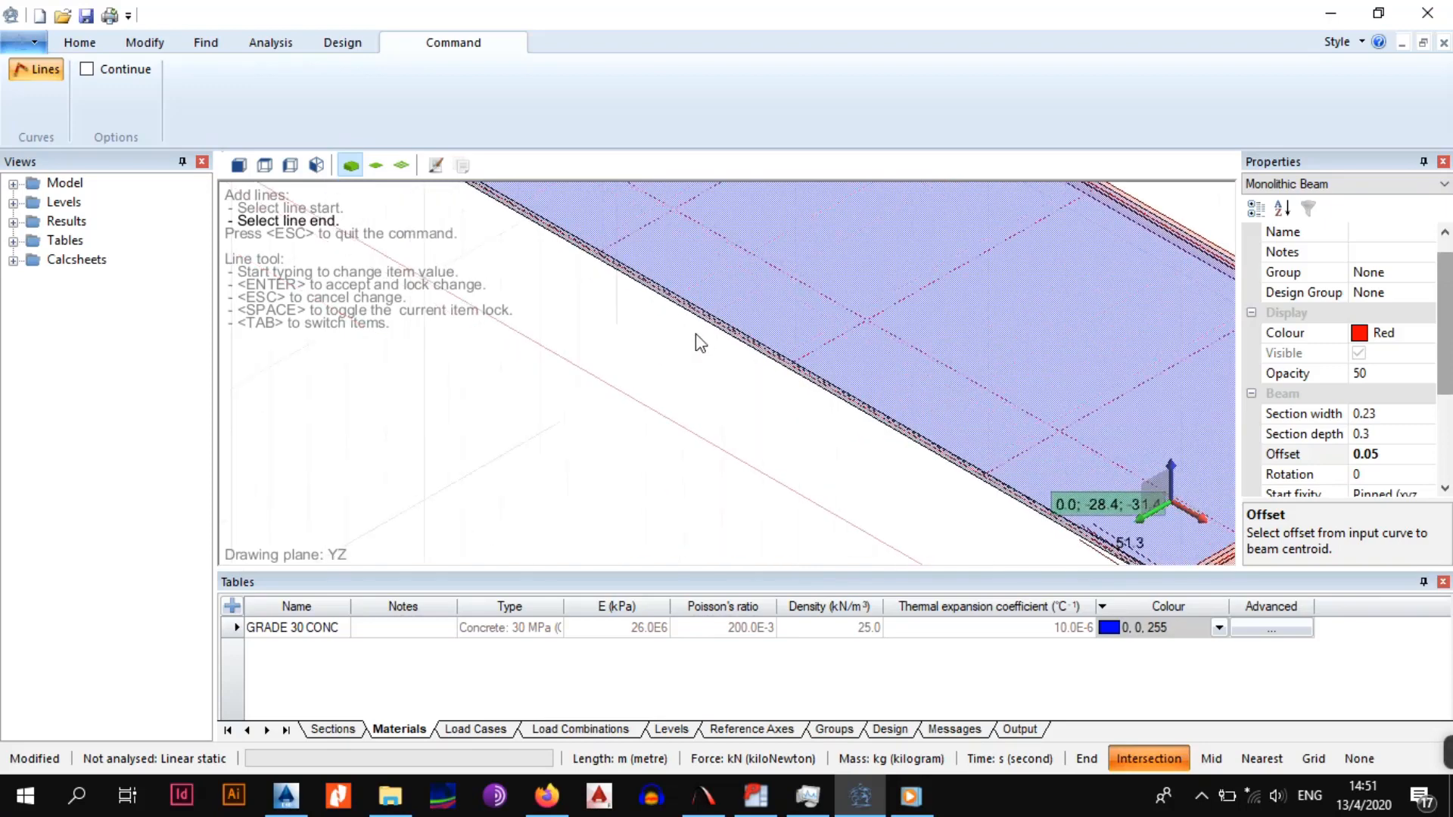
{"action": "middle_click_drag", "start_coordinate": [758, 365], "coordinate": [963, 495]}
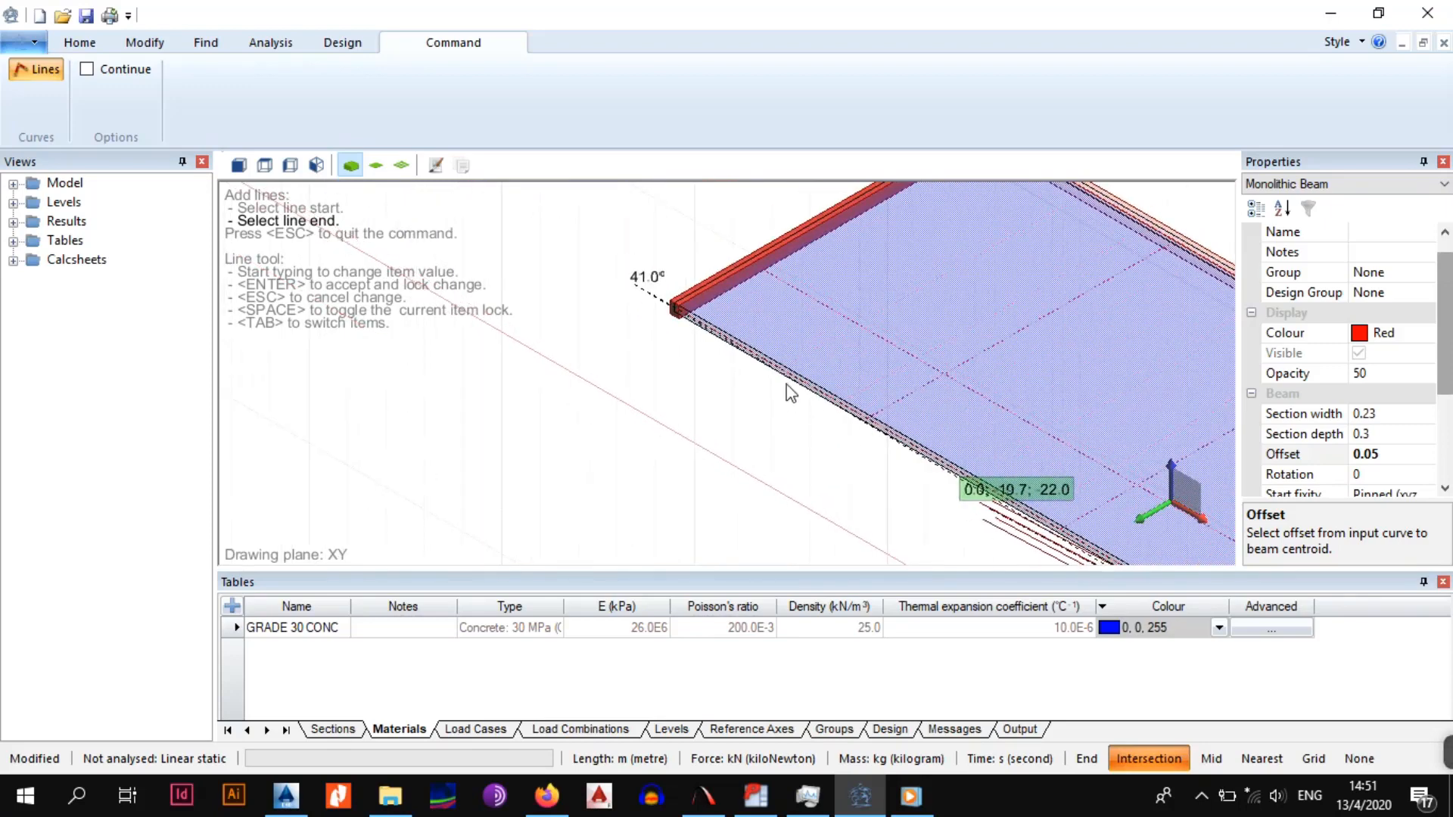
{"action": "left_click", "coordinate": [675, 310]}
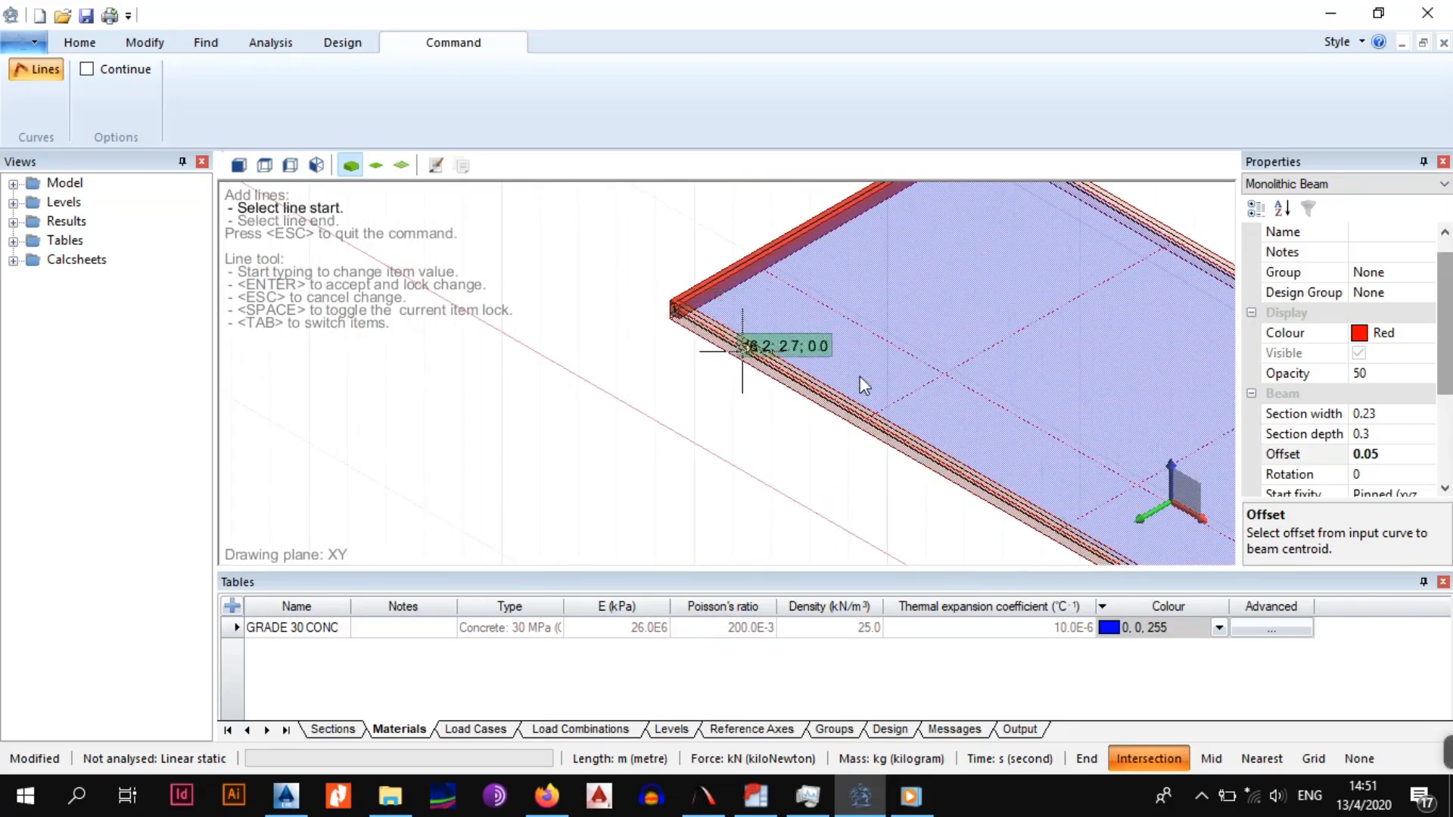
Draw a monolithic cross beam along the transverse dashed line nearest the first edge beam, from one long edge to the other
{"action": "middle_click_drag", "start_coordinate": [894, 356], "coordinate": [648, 390]}
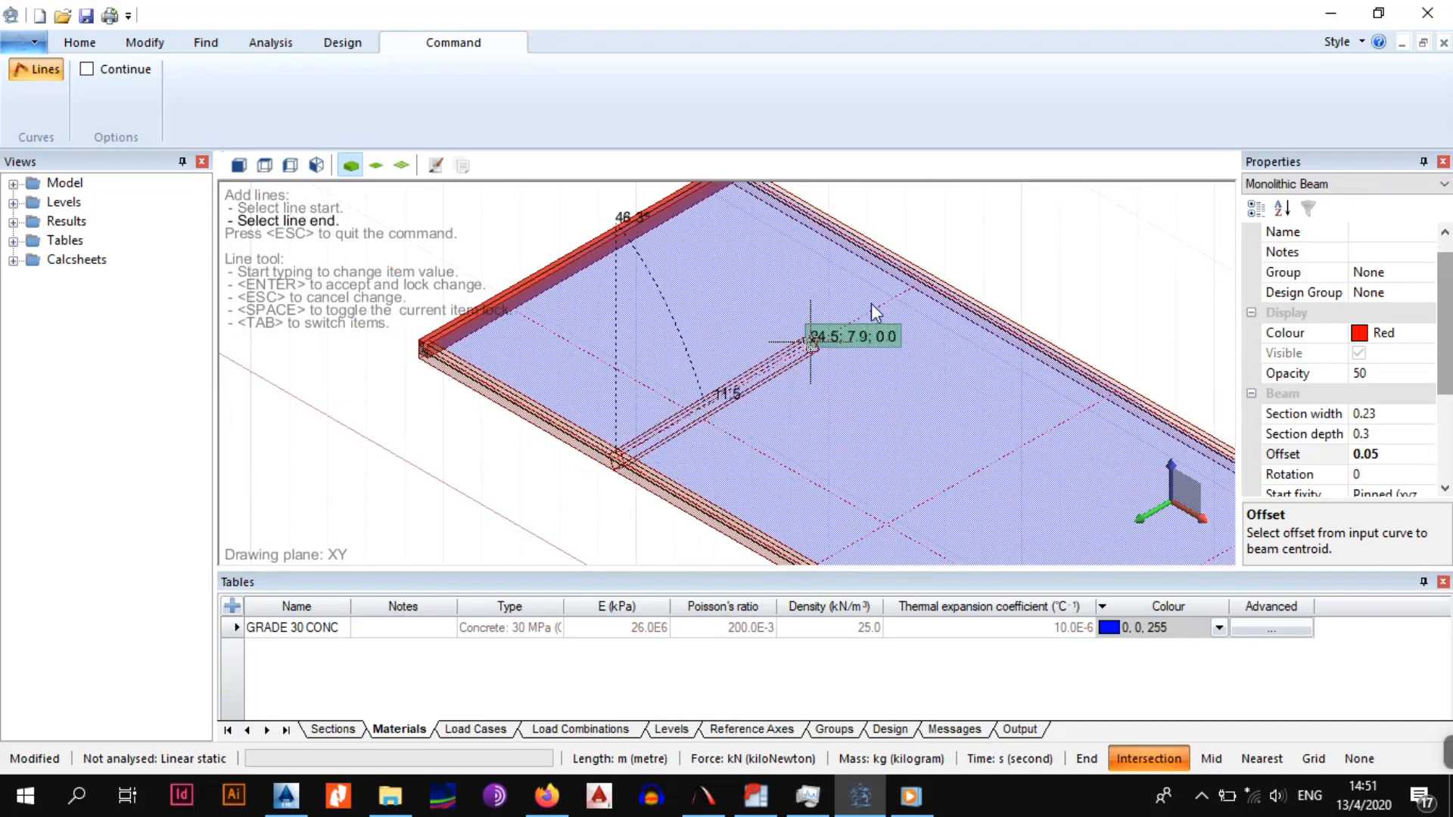
{"action": "left_click", "coordinate": [925, 282]}
{"action": "scroll", "coordinate": [833, 354], "scroll_direction": "down", "scroll_amount": 2}
Draw a matching cross beam along the transverse dashed line nearest the slab's opposite short edge, and finish the beam command
{"action": "middle_click_drag", "start_coordinate": [924, 438], "coordinate": [823, 363]}
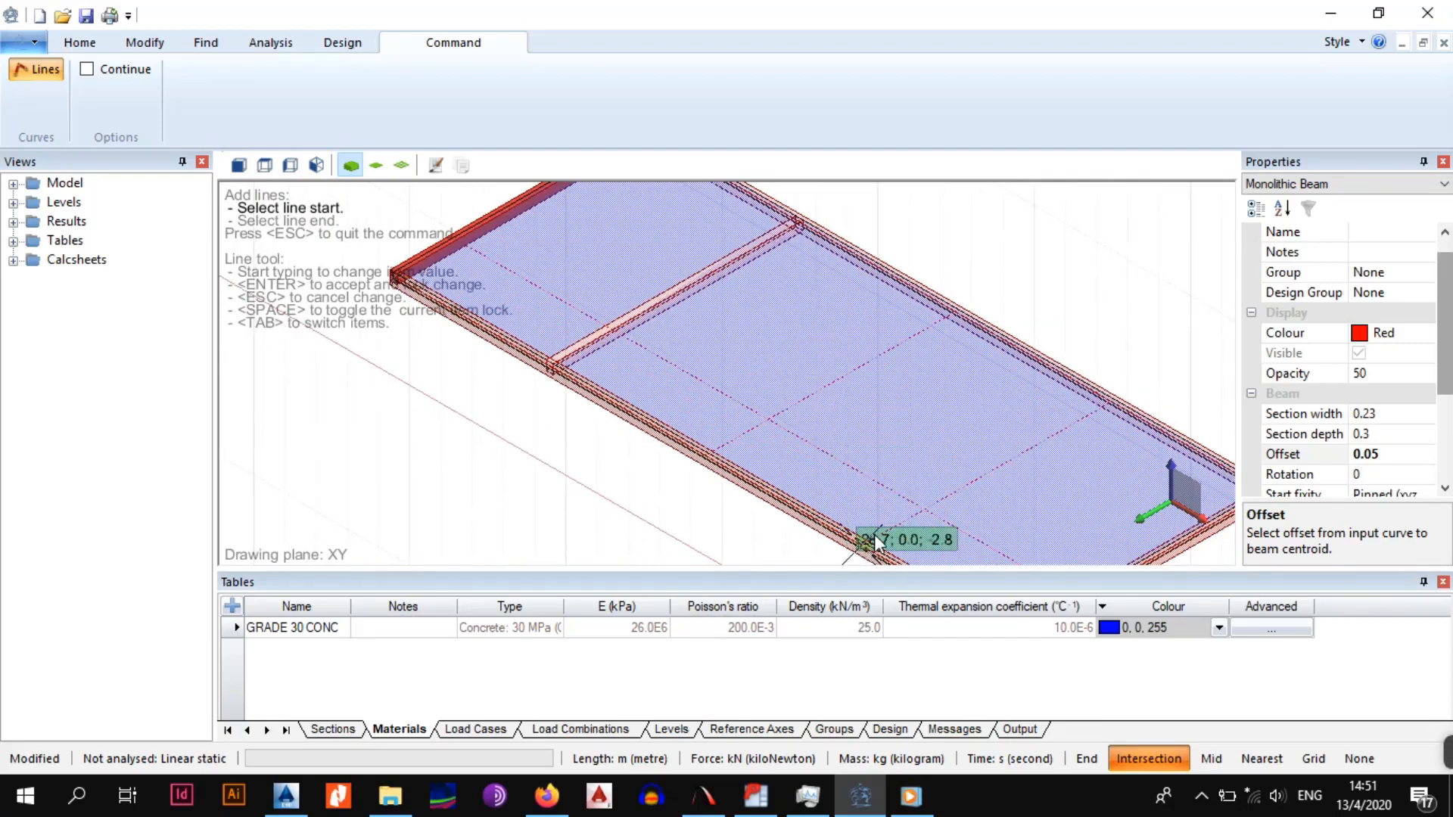
{"action": "scroll", "coordinate": [862, 543], "scroll_direction": "up", "scroll_amount": 4}
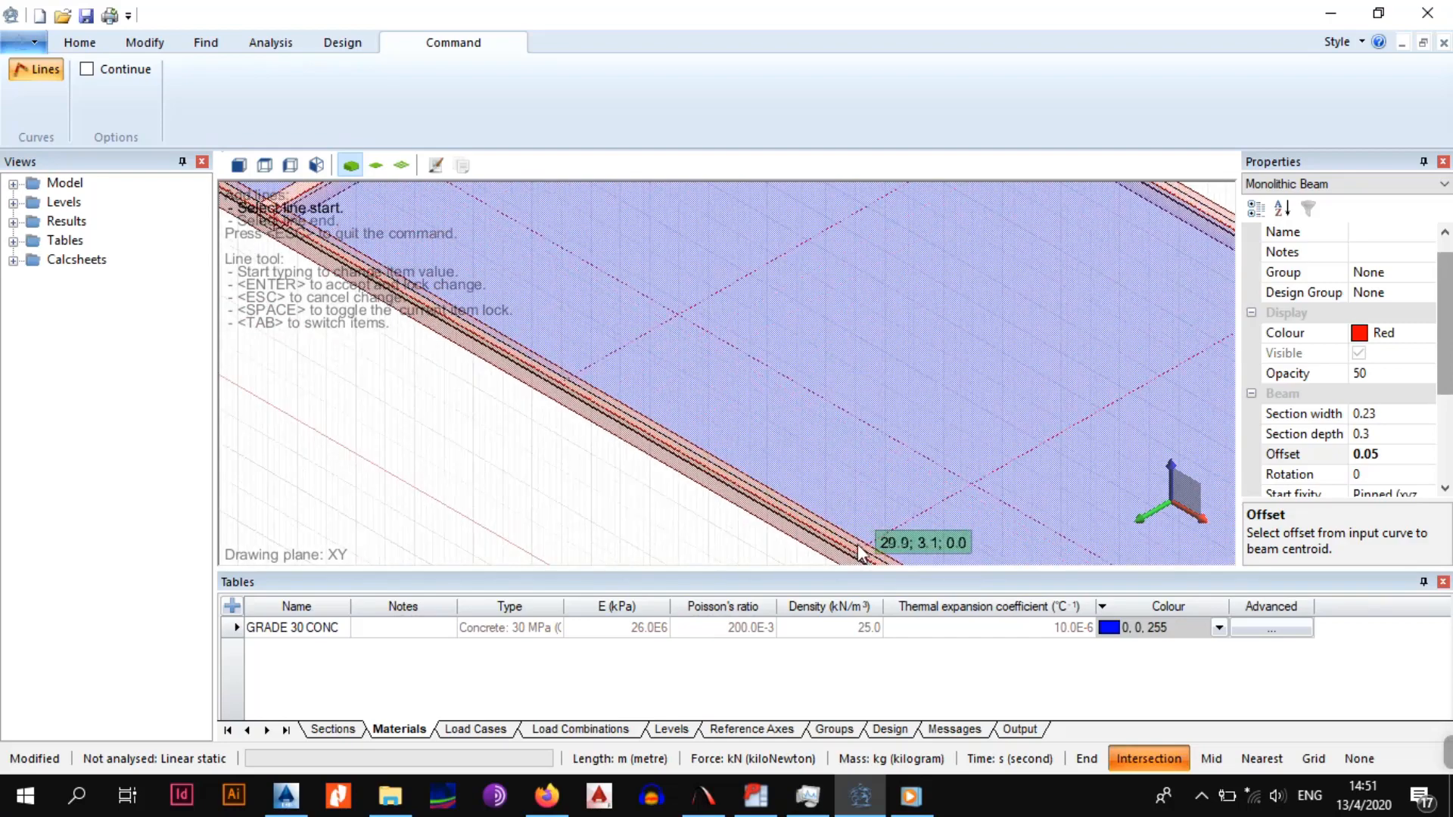
{"action": "scroll", "coordinate": [855, 531], "scroll_direction": "down", "scroll_amount": 3}
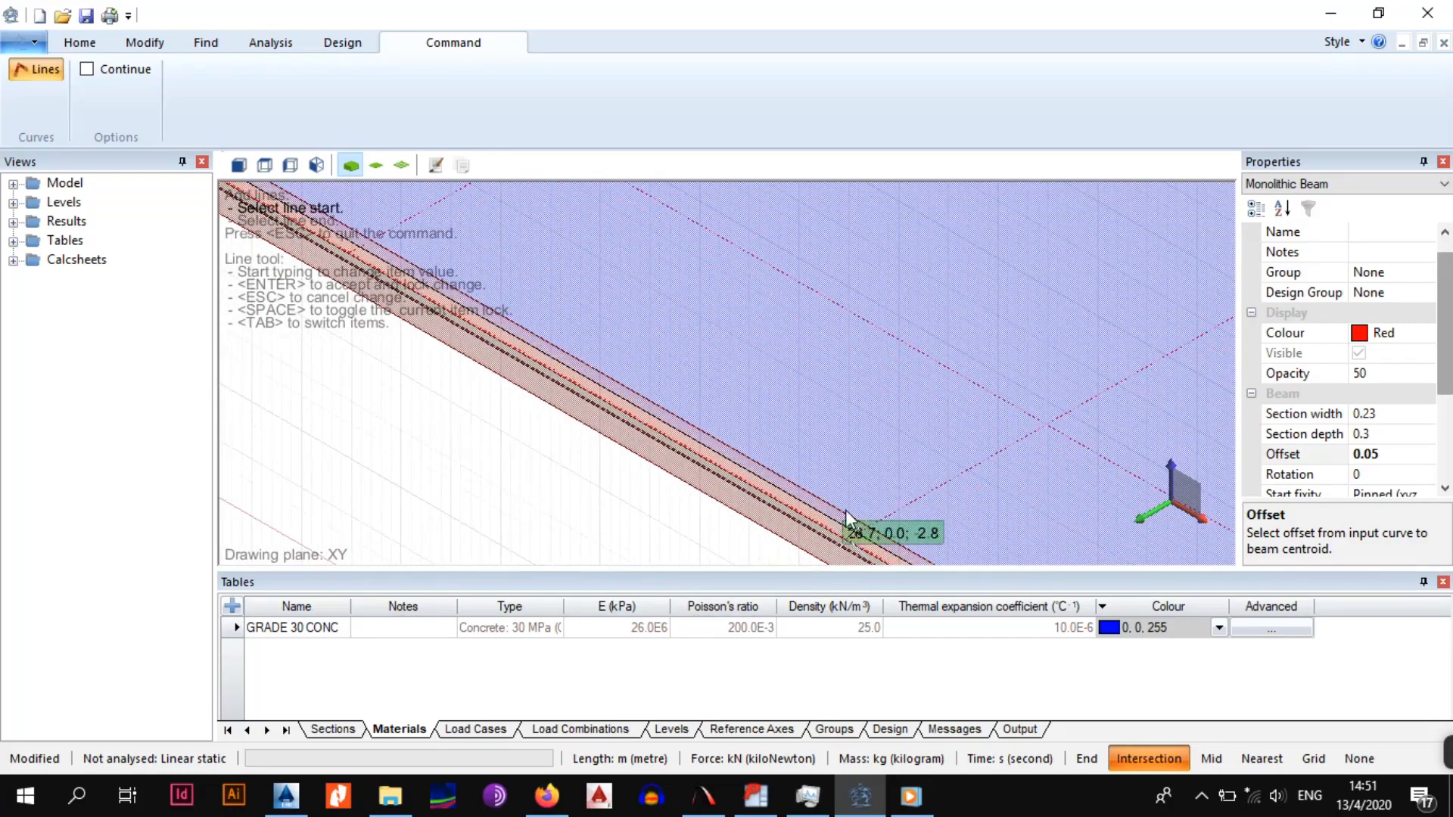
{"action": "scroll", "coordinate": [848, 518], "scroll_direction": "down", "scroll_amount": 2}
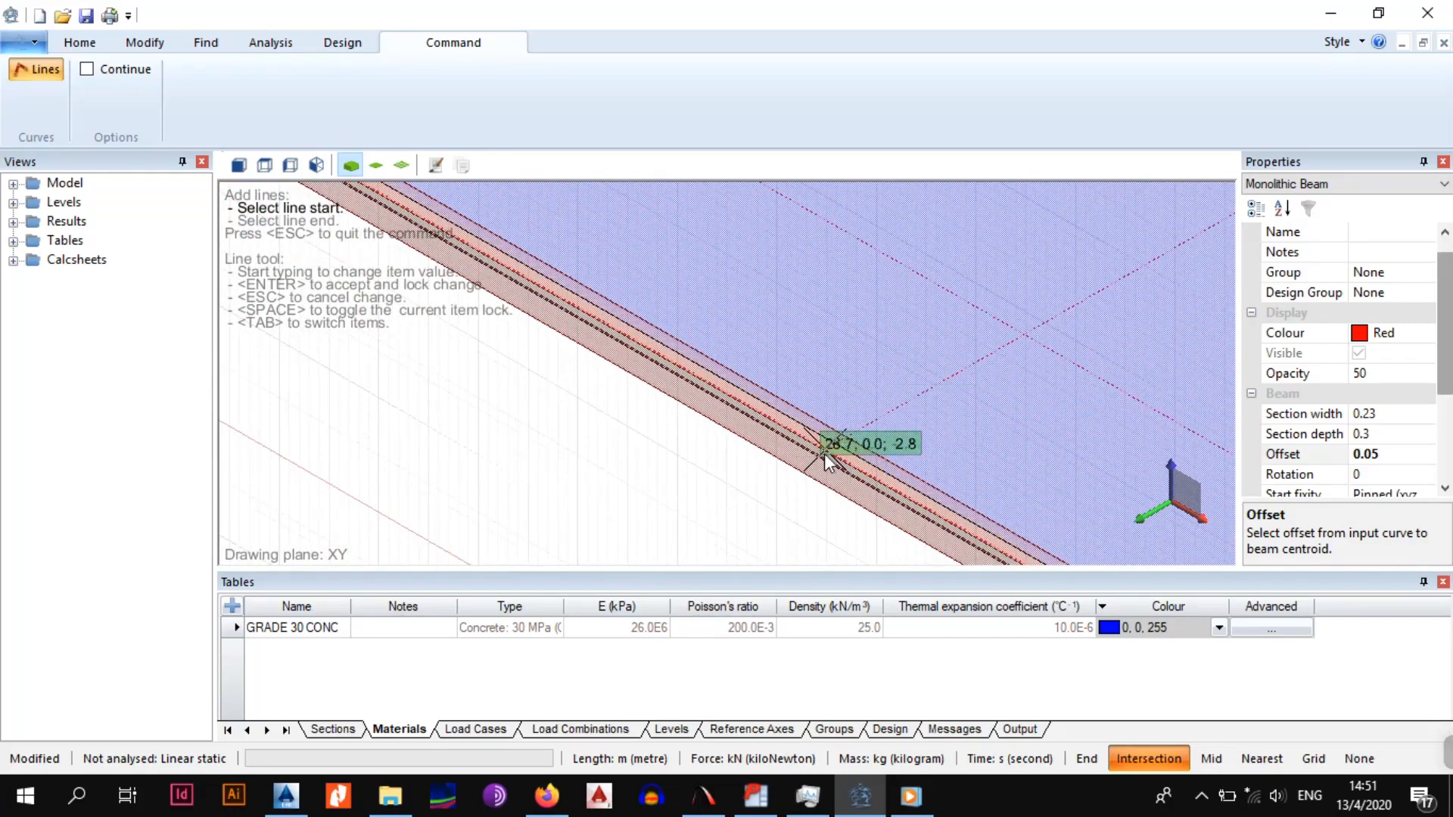
{"action": "left_click", "coordinate": [824, 453]}
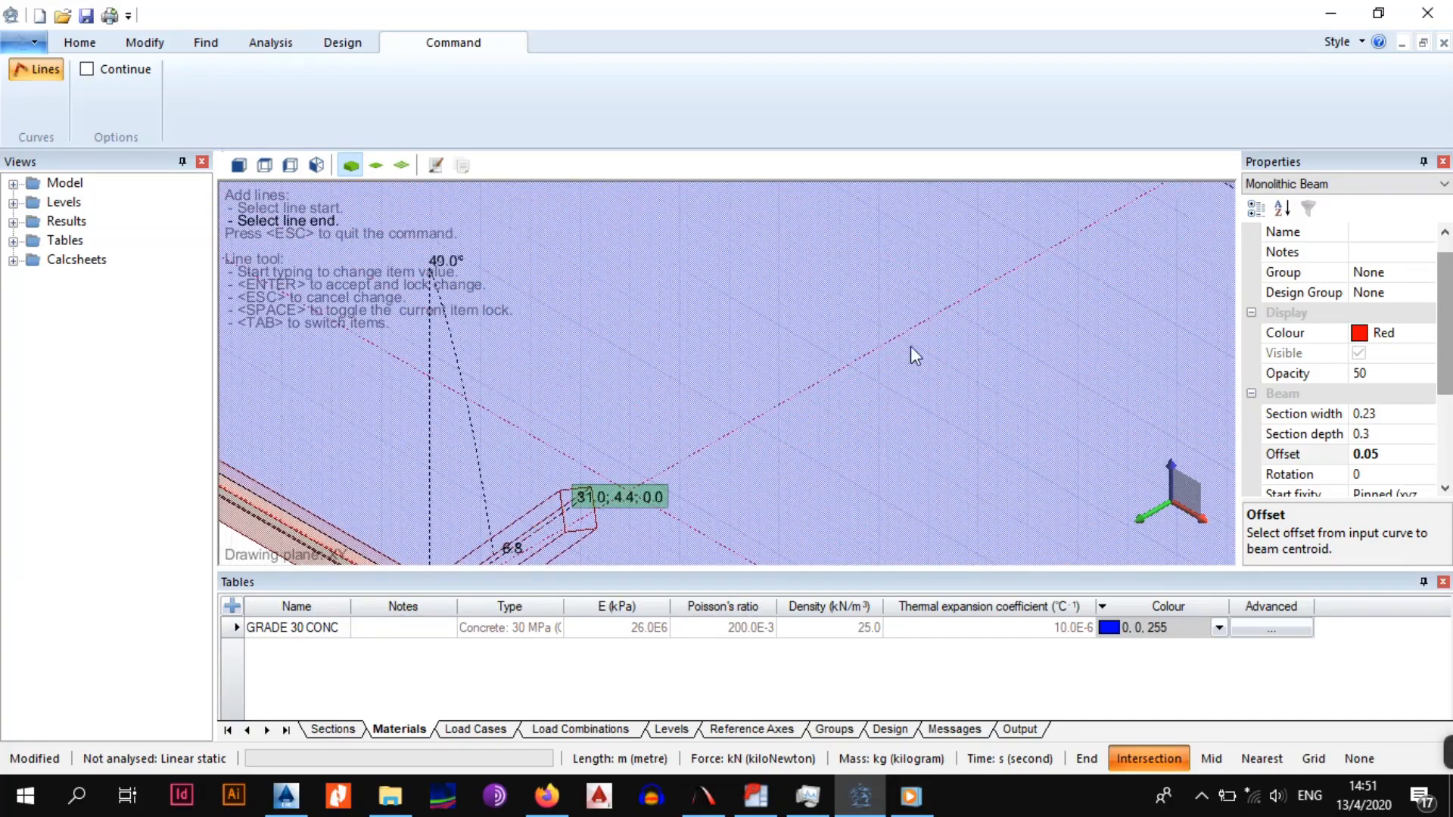
{"action": "scroll", "coordinate": [916, 348], "scroll_direction": "up", "scroll_amount": 3}
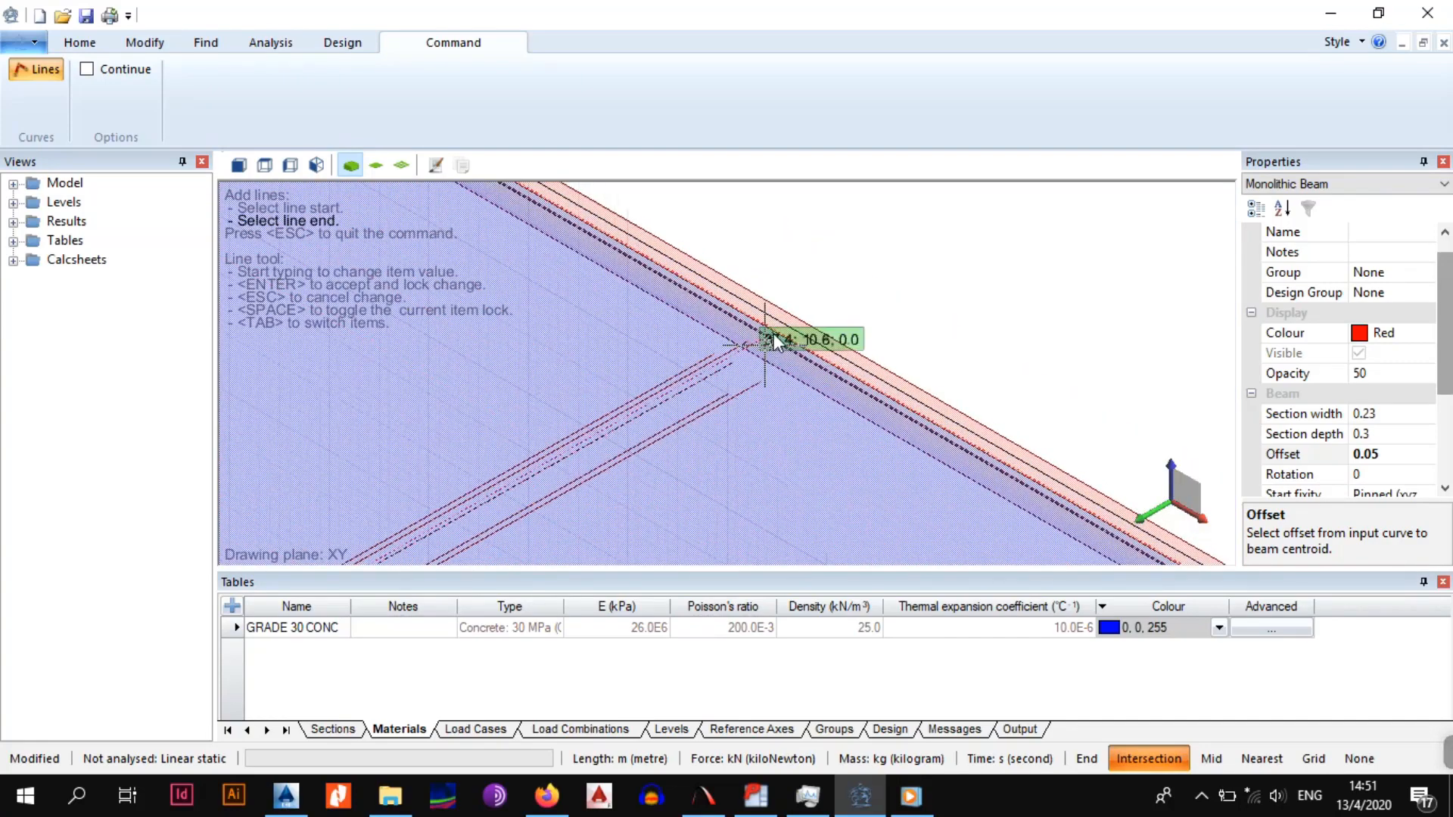
{"action": "left_click", "coordinate": [773, 333]}
{"action": "scroll", "coordinate": [675, 373], "scroll_direction": "down", "scroll_amount": 2}
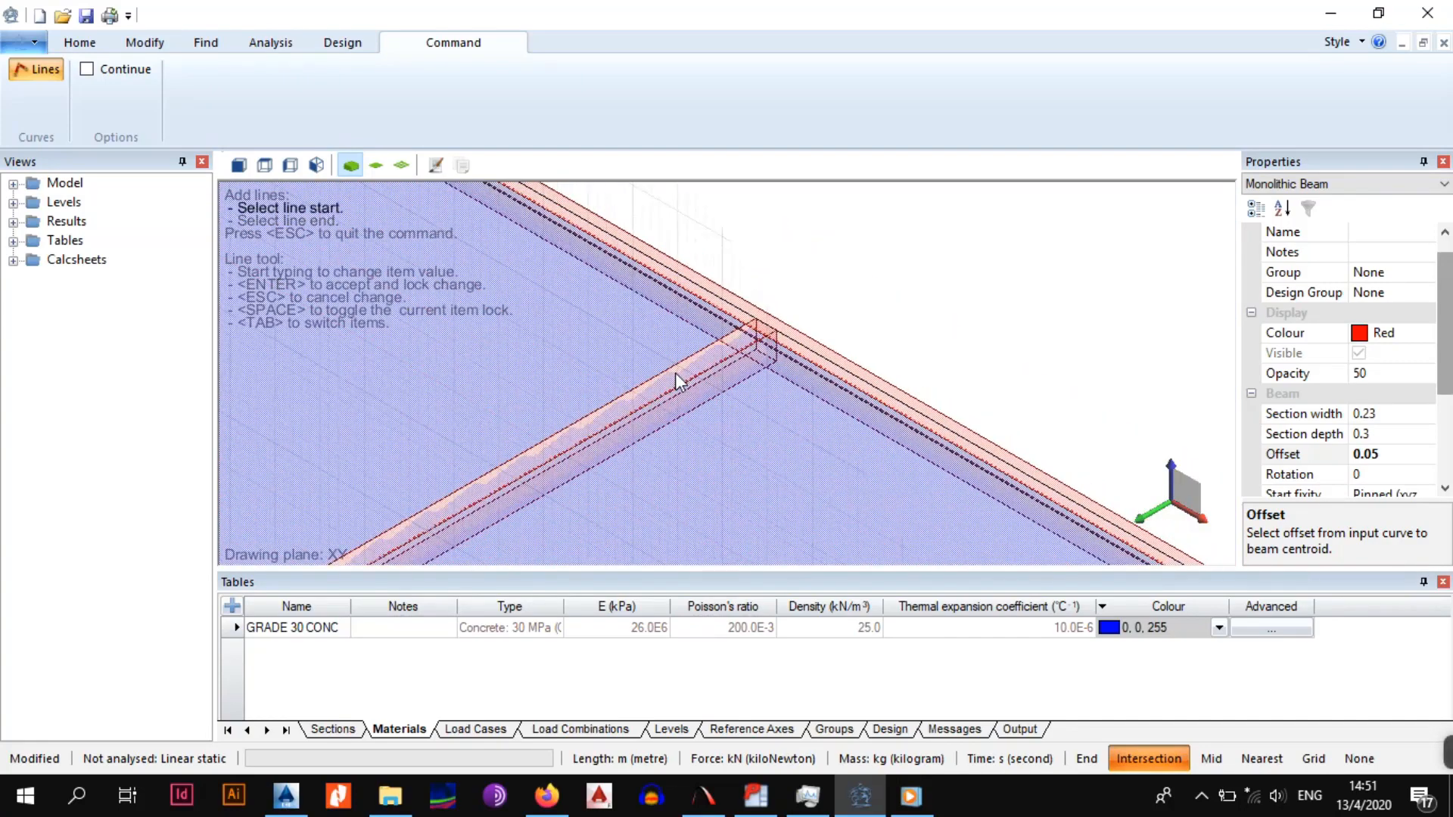
{"action": "scroll", "coordinate": [555, 363], "scroll_direction": "down", "scroll_amount": 3}
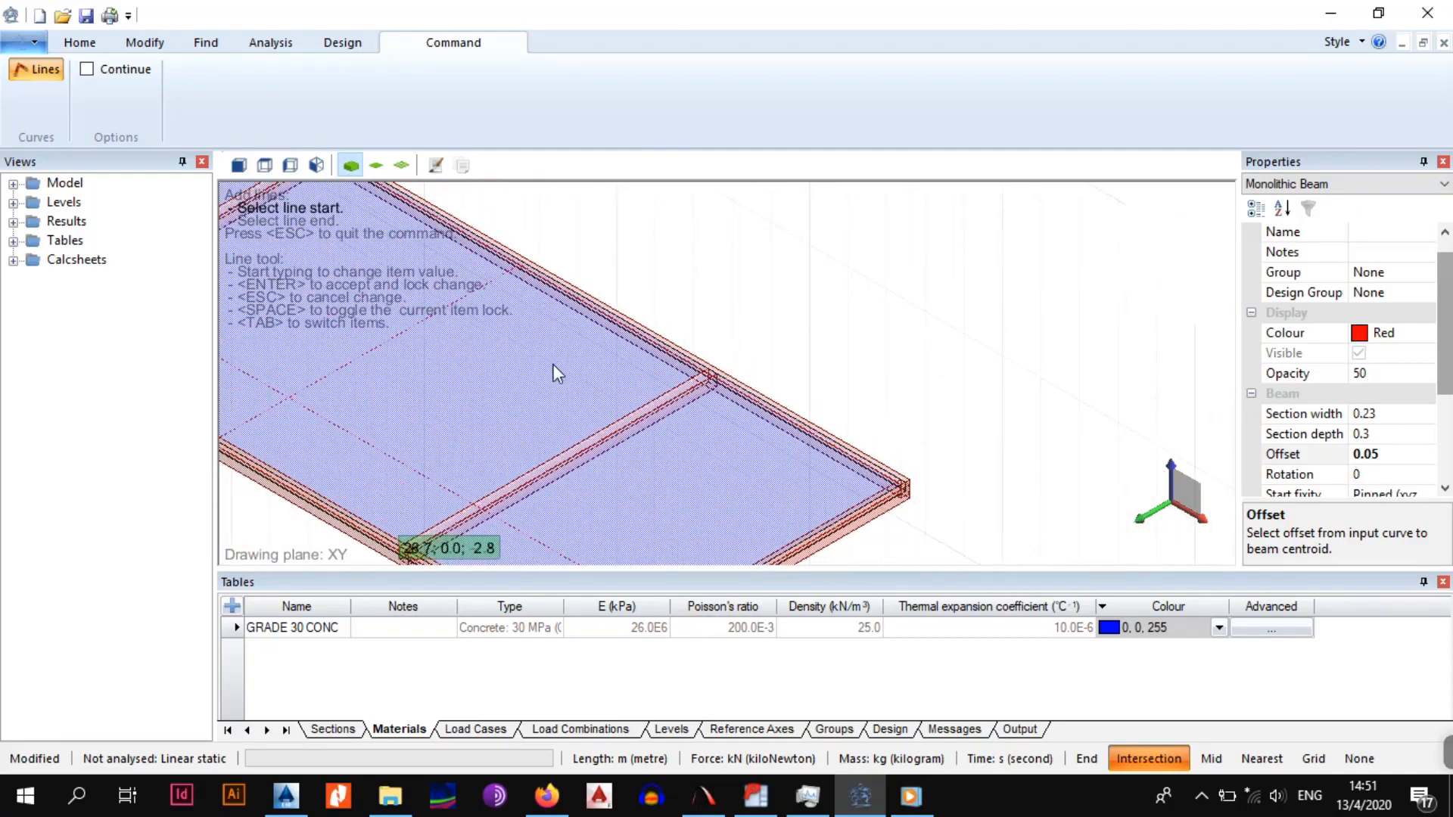
{"action": "middle_click_drag", "start_coordinate": [622, 374], "coordinate": [913, 394]}
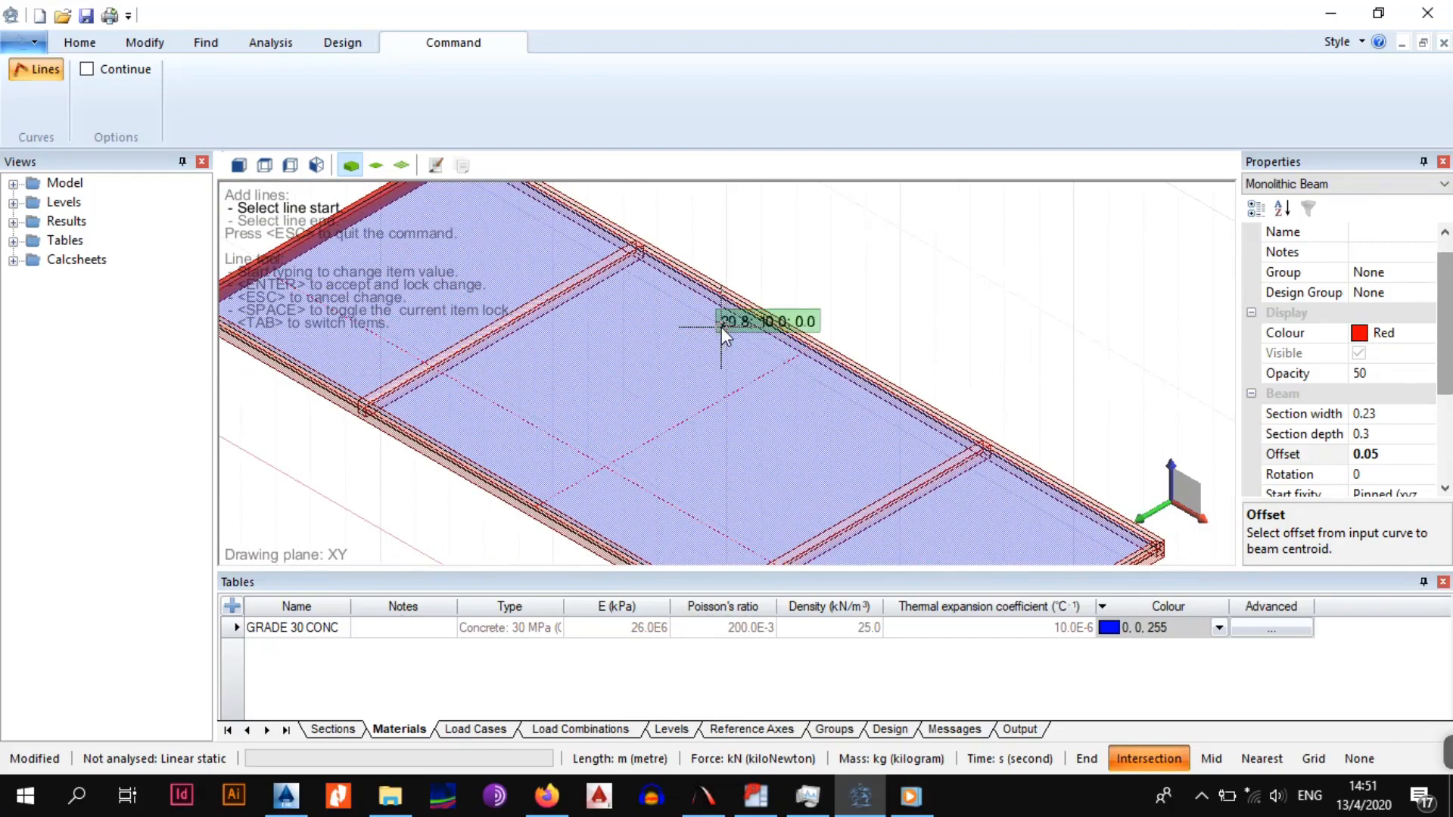
{"action": "key", "text": "Escape"}
{"action": "scroll", "coordinate": [603, 417], "scroll_direction": "down", "scroll_amount": 1}
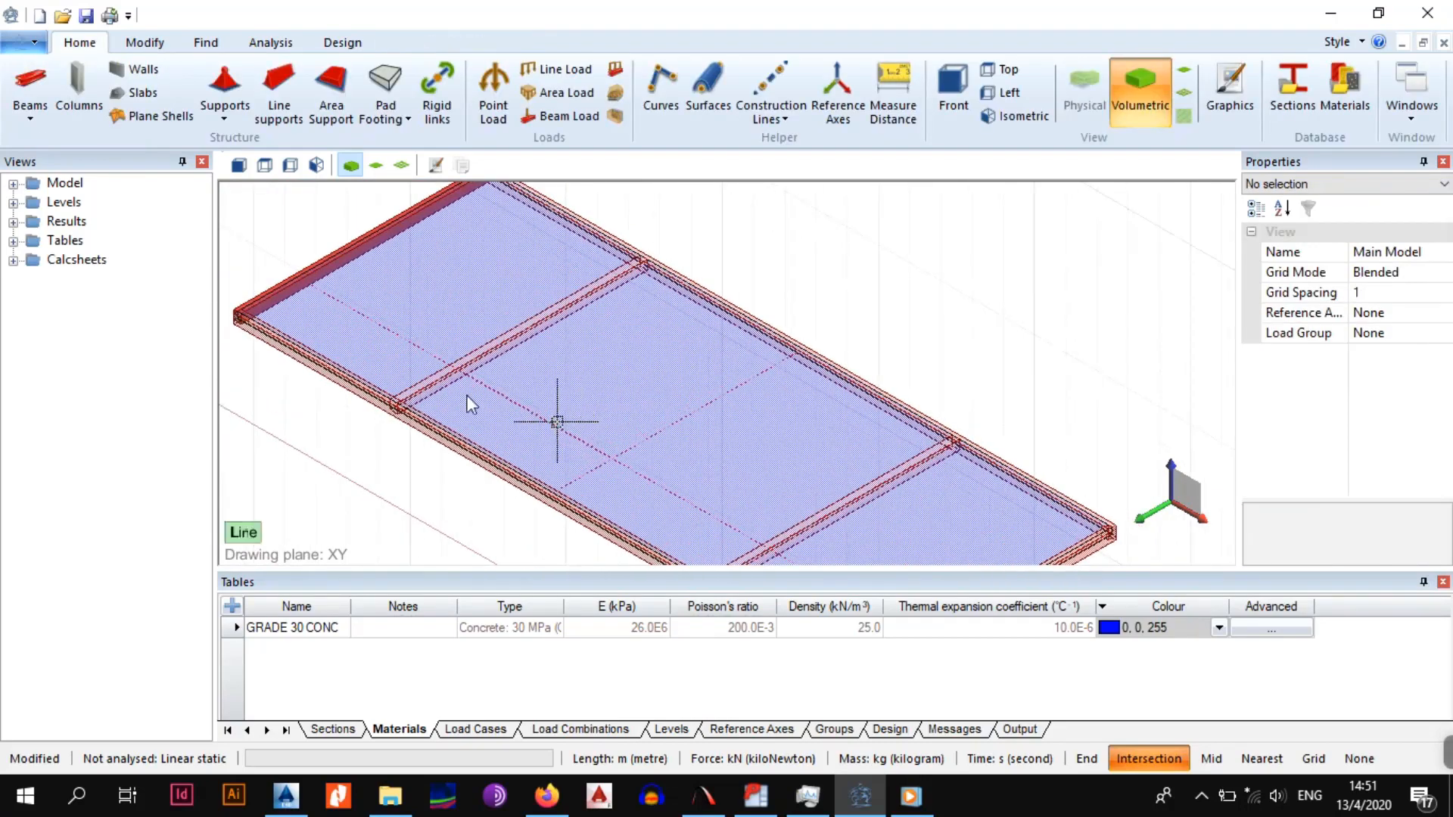
Draw a monolithic beam with a section depth of 0.375 m along the middle transverse dashed line between the long edges
{"action": "left_click", "coordinate": [38, 120]}
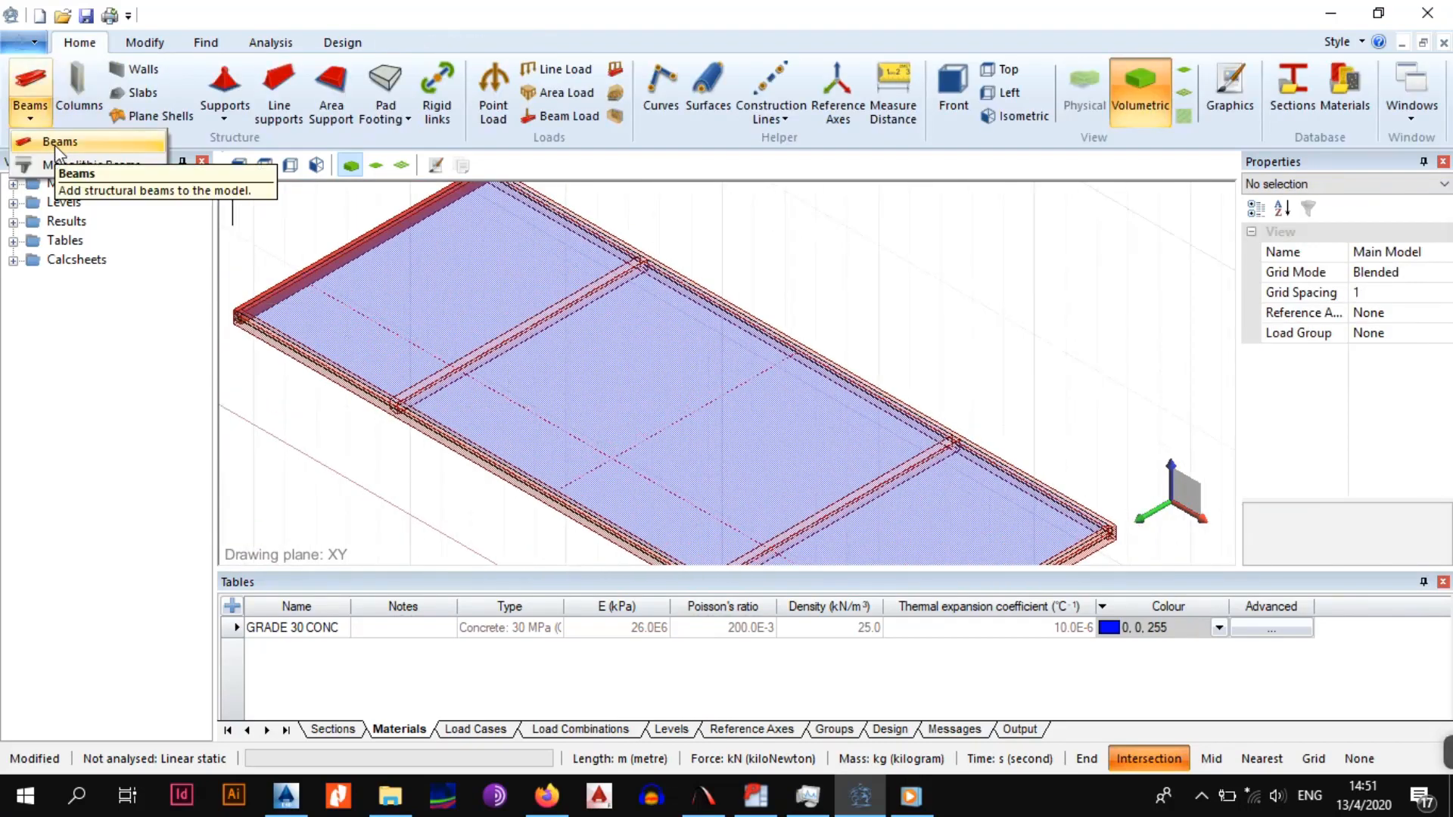
{"action": "left_click", "coordinate": [63, 162]}
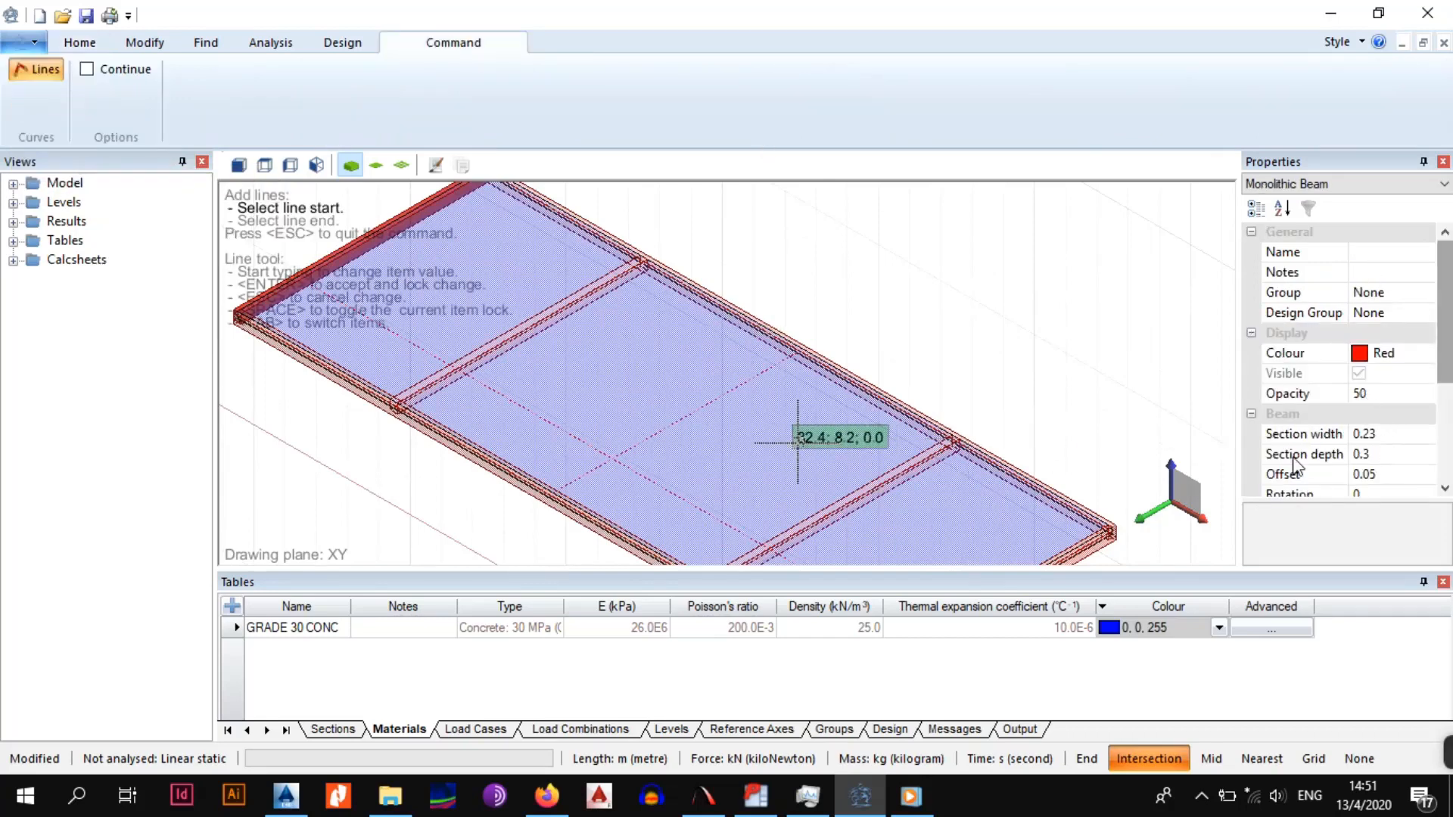
{"action": "left_click", "coordinate": [1405, 458]}
{"action": "type", "text": "75"}
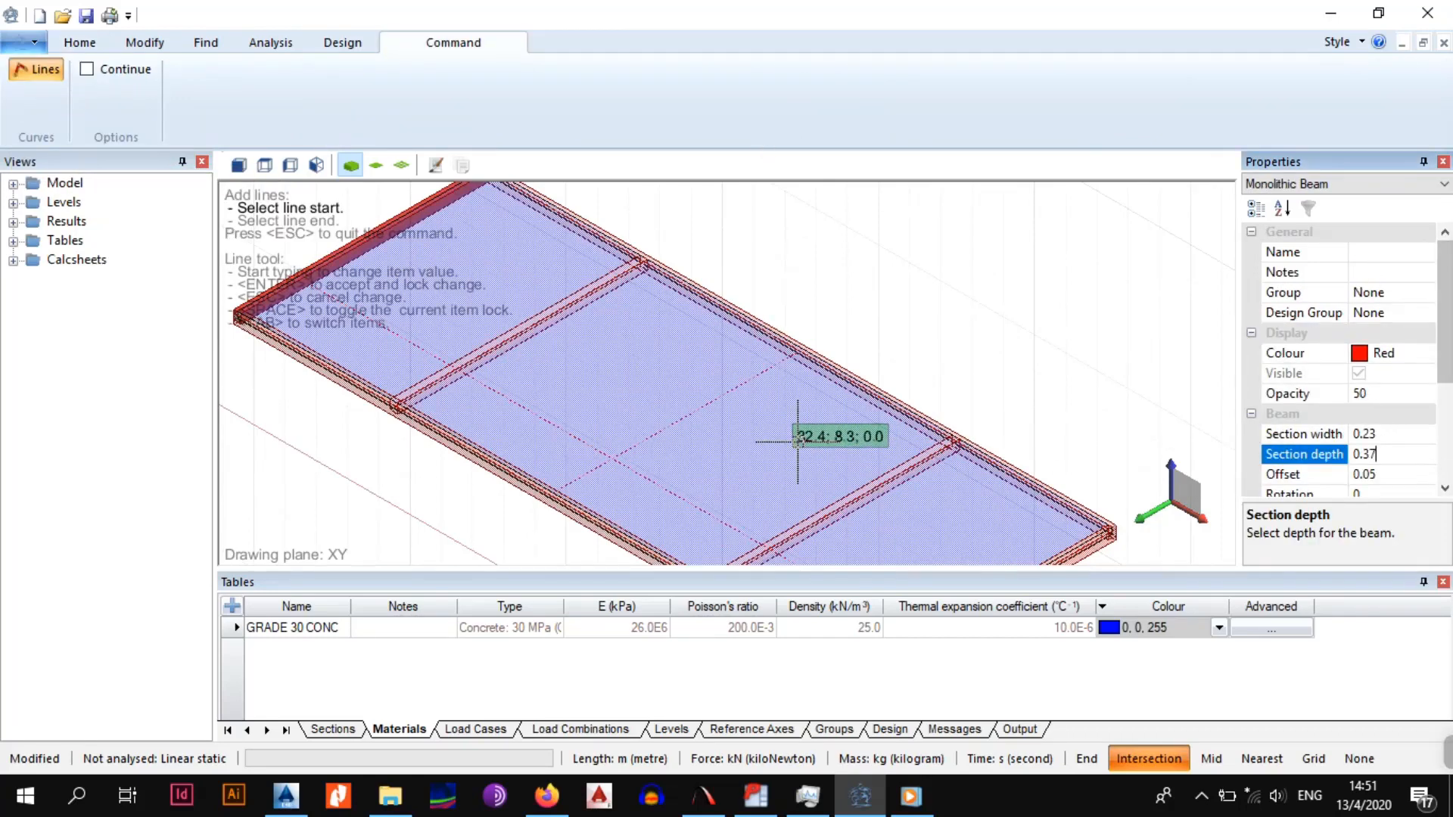
{"action": "left_click", "coordinate": [780, 360]}
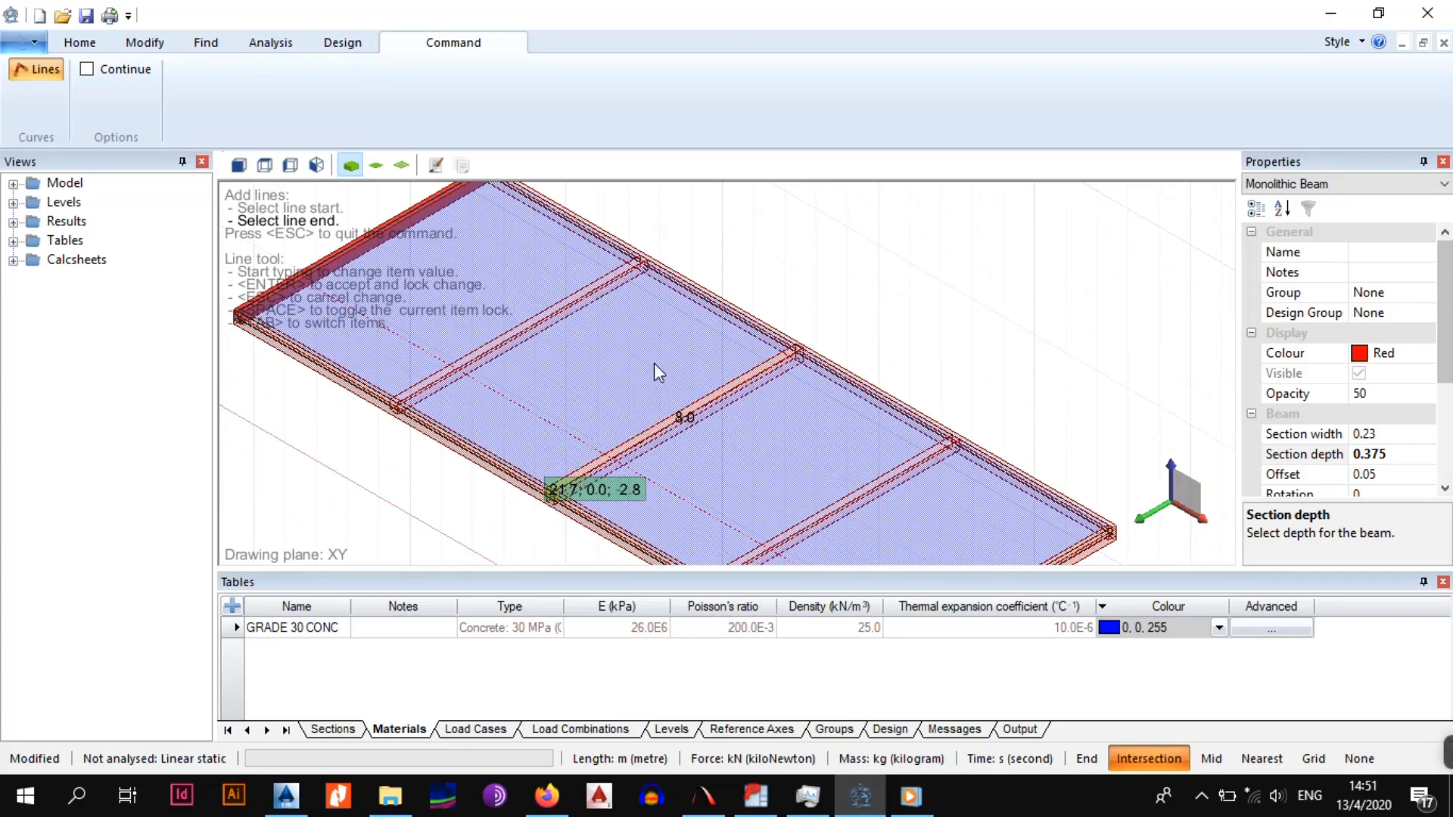
{"action": "left_click", "coordinate": [548, 501]}
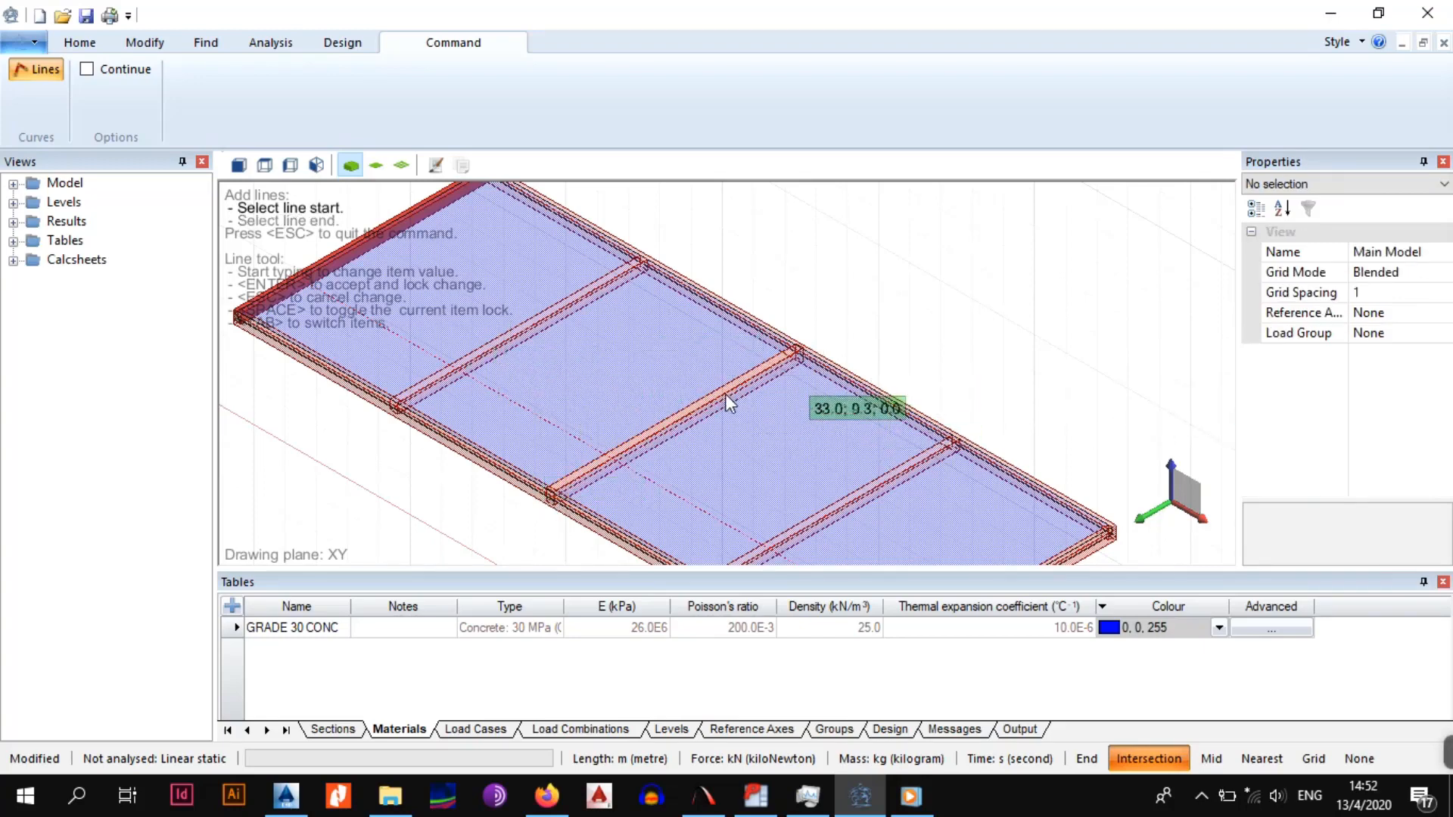
{"action": "key", "text": "Escape"}
Set the display colour of the middle transverse monolithic beam to Green
{"action": "left_click", "coordinate": [724, 392]}
{"action": "left_click", "coordinate": [1413, 354]}
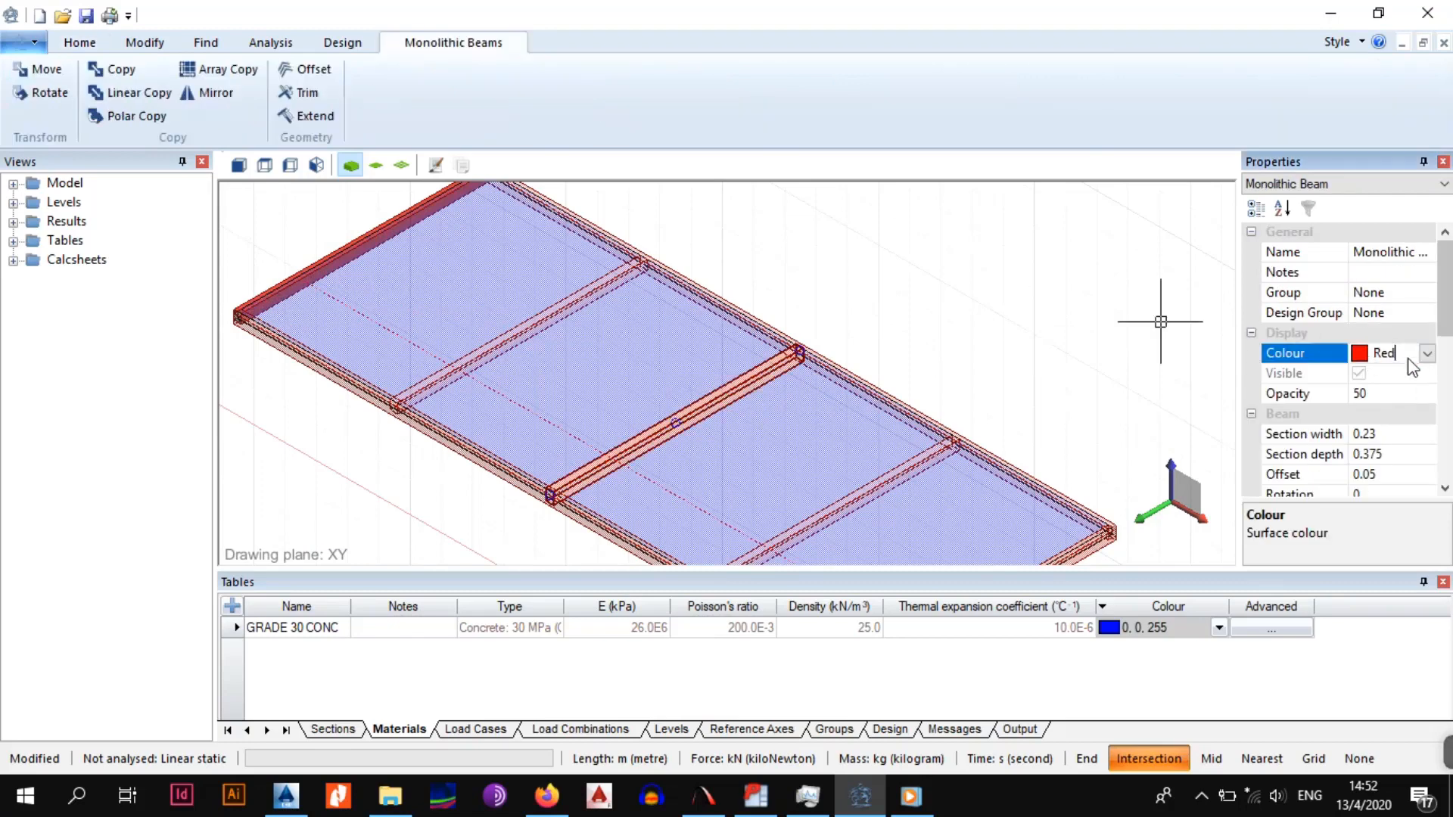
{"action": "left_click", "coordinate": [1427, 353]}
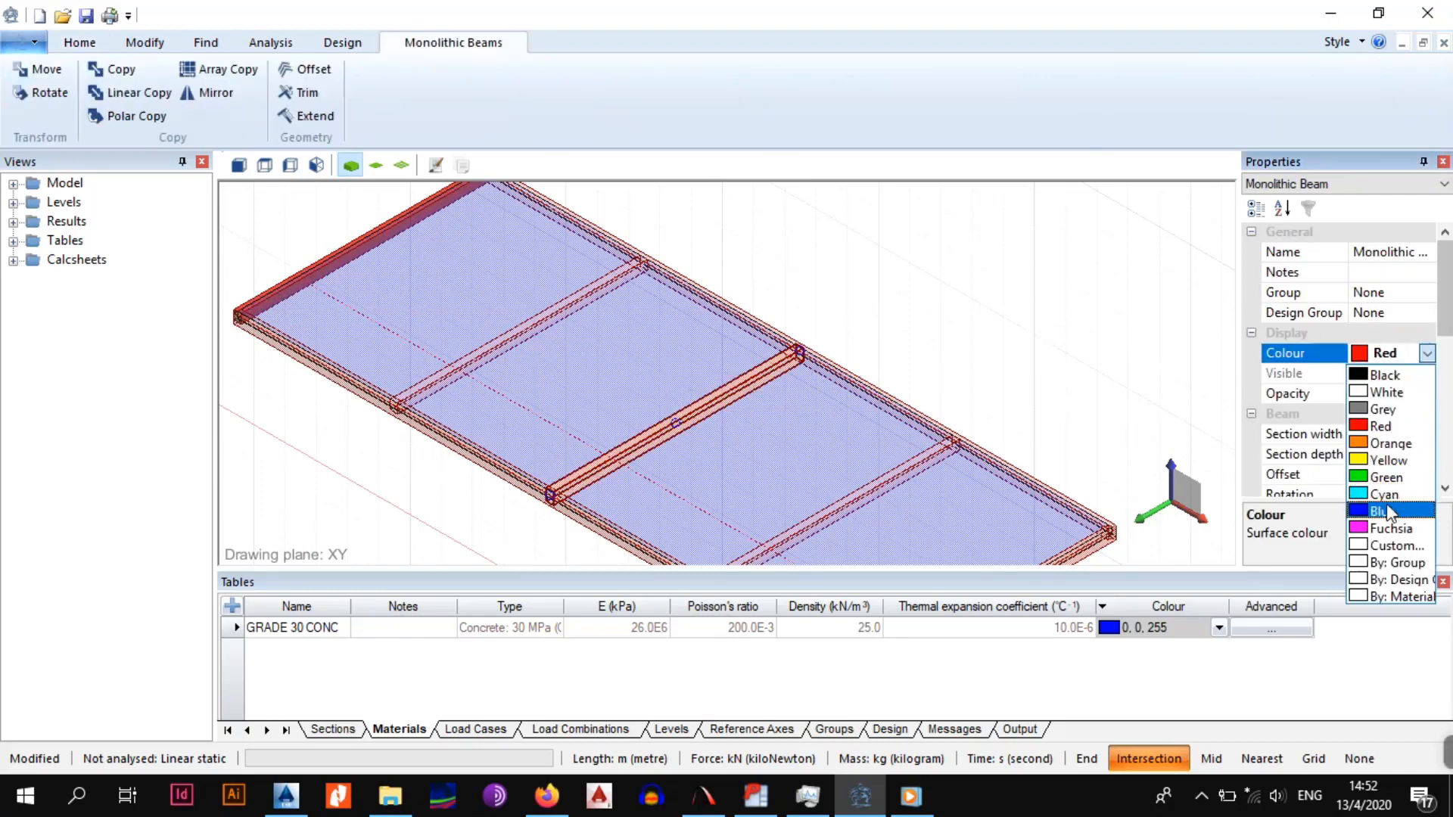
{"action": "left_click", "coordinate": [1385, 477]}
{"action": "key", "text": "Escape"}
Draw a Green monolithic beam with section depth 0.375 m along the longitudinal dashed line, from one short edge to the other
{"action": "scroll", "coordinate": [811, 395], "scroll_direction": "down", "scroll_amount": 3}
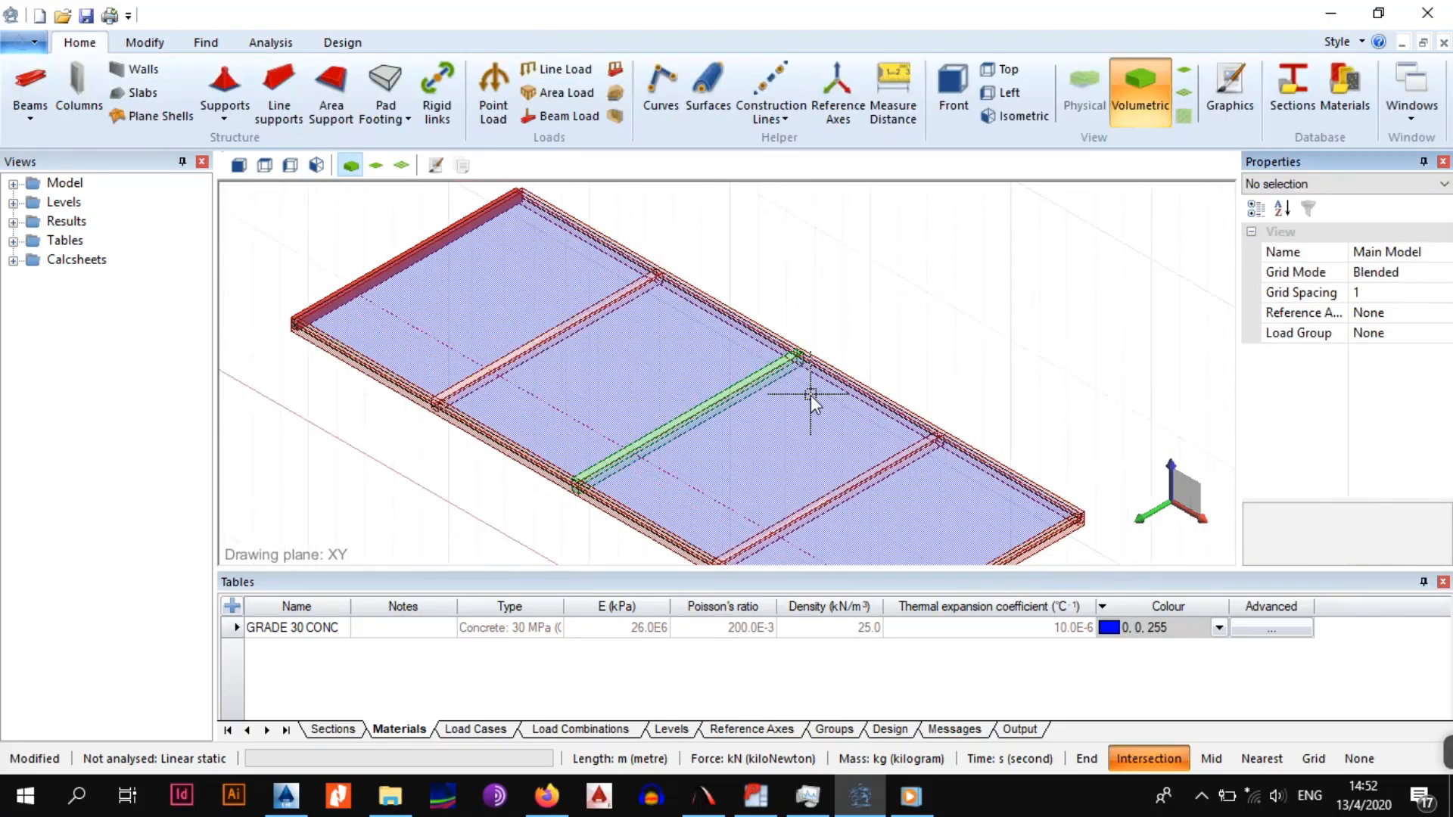
{"action": "mouse_move", "coordinate": [810, 396]}
{"action": "middle_mouse_down"}
{"action": "mouse_move", "coordinate": [873, 334]}
{"action": "mouse_move", "coordinate": [829, 401]}
{"action": "middle_mouse_up"}
{"action": "scroll", "coordinate": [845, 357], "scroll_direction": "up", "scroll_amount": 2}
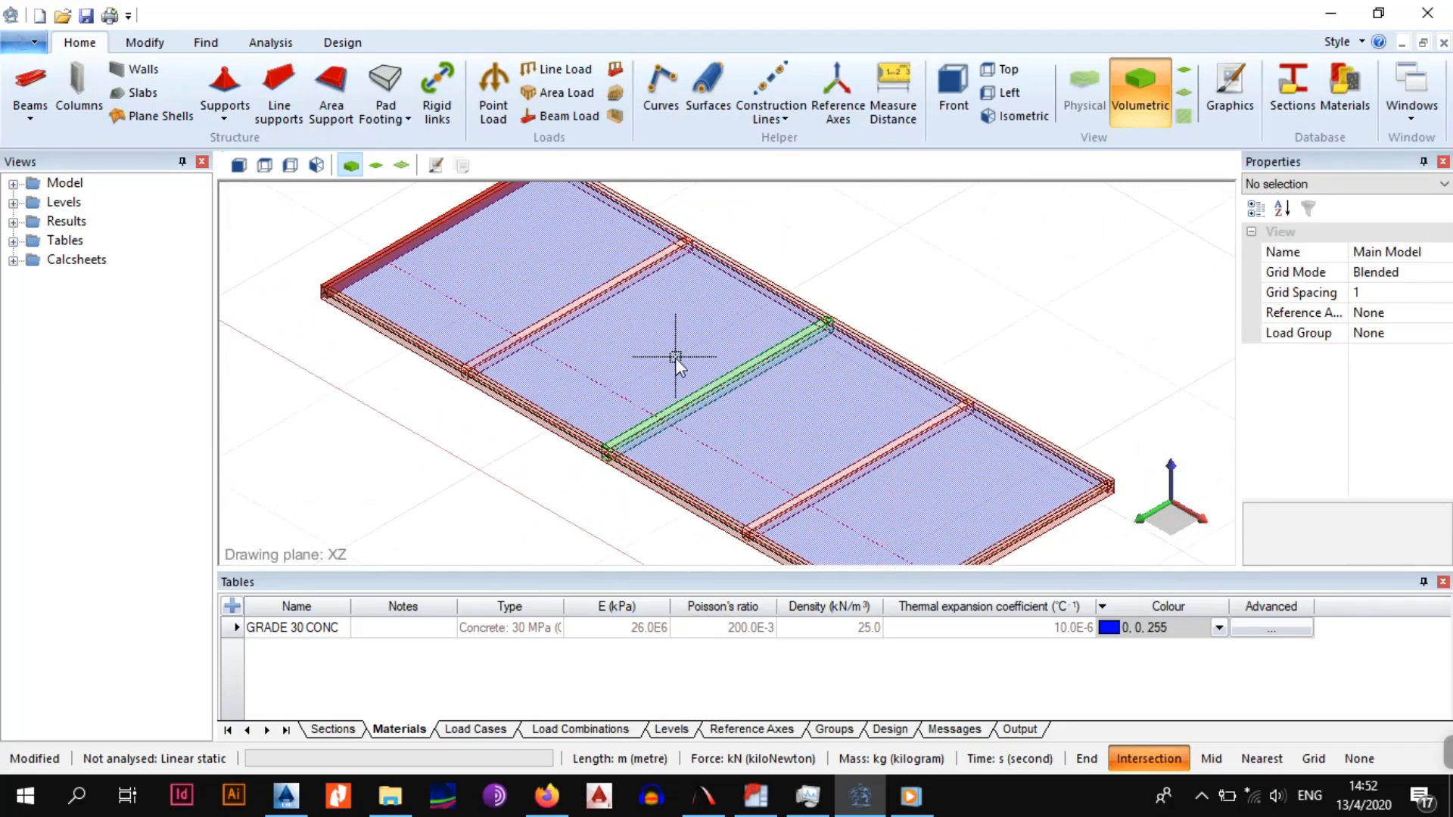
{"action": "left_click", "coordinate": [30, 119]}
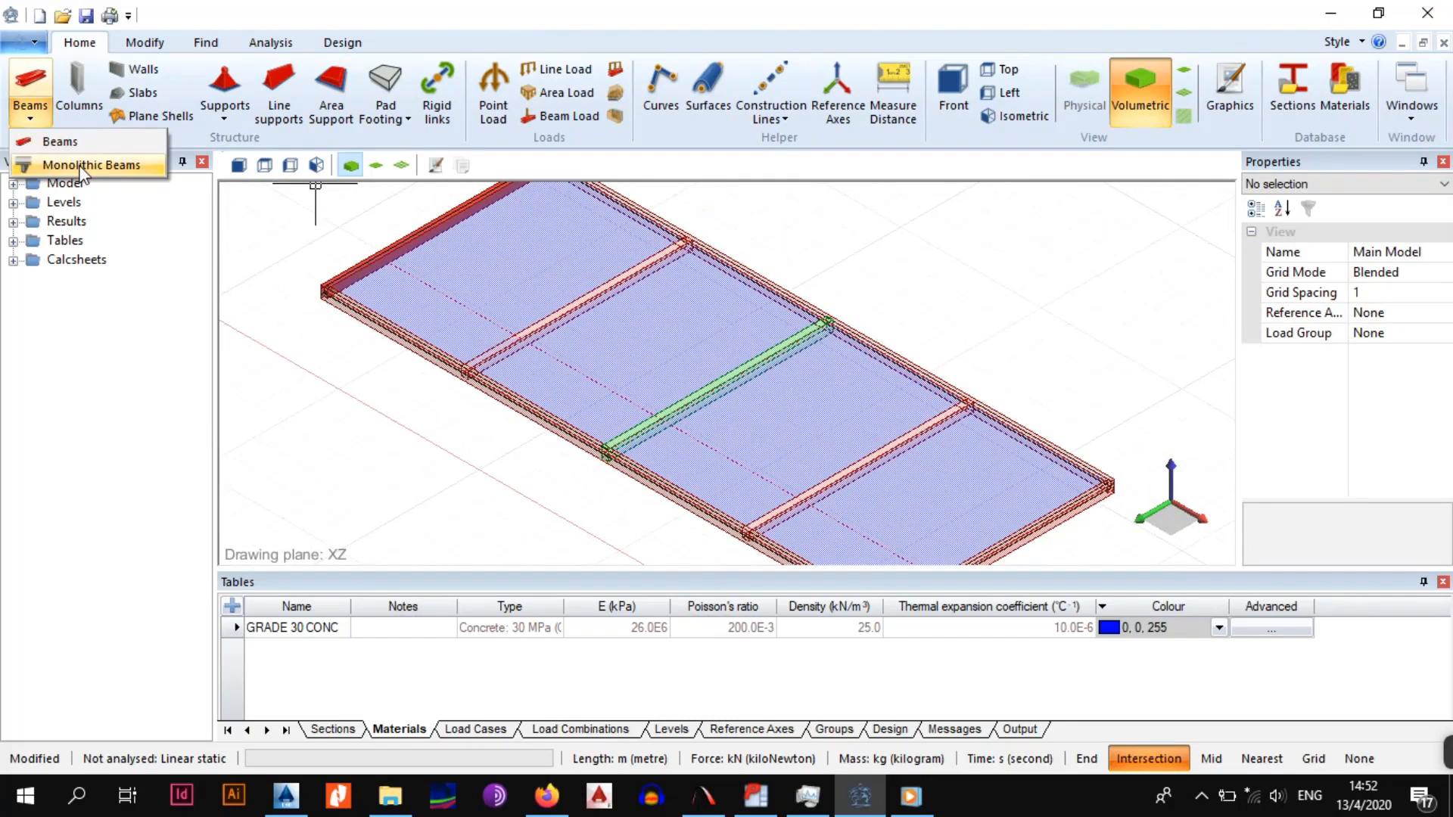
{"action": "left_click", "coordinate": [68, 169]}
{"action": "left_click", "coordinate": [1413, 357]}
{"action": "left_click", "coordinate": [1427, 354]}
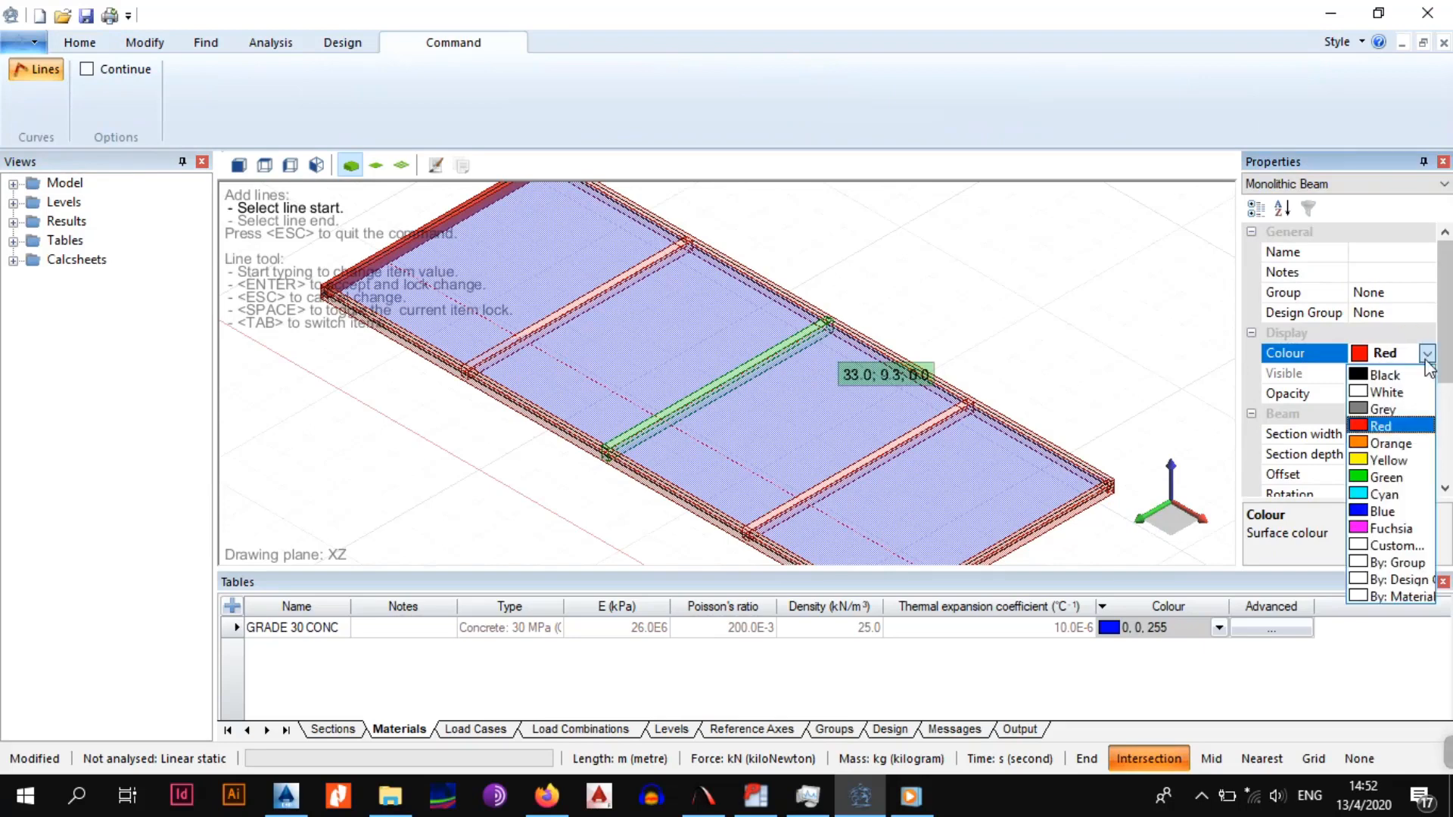
{"action": "left_click", "coordinate": [1396, 481]}
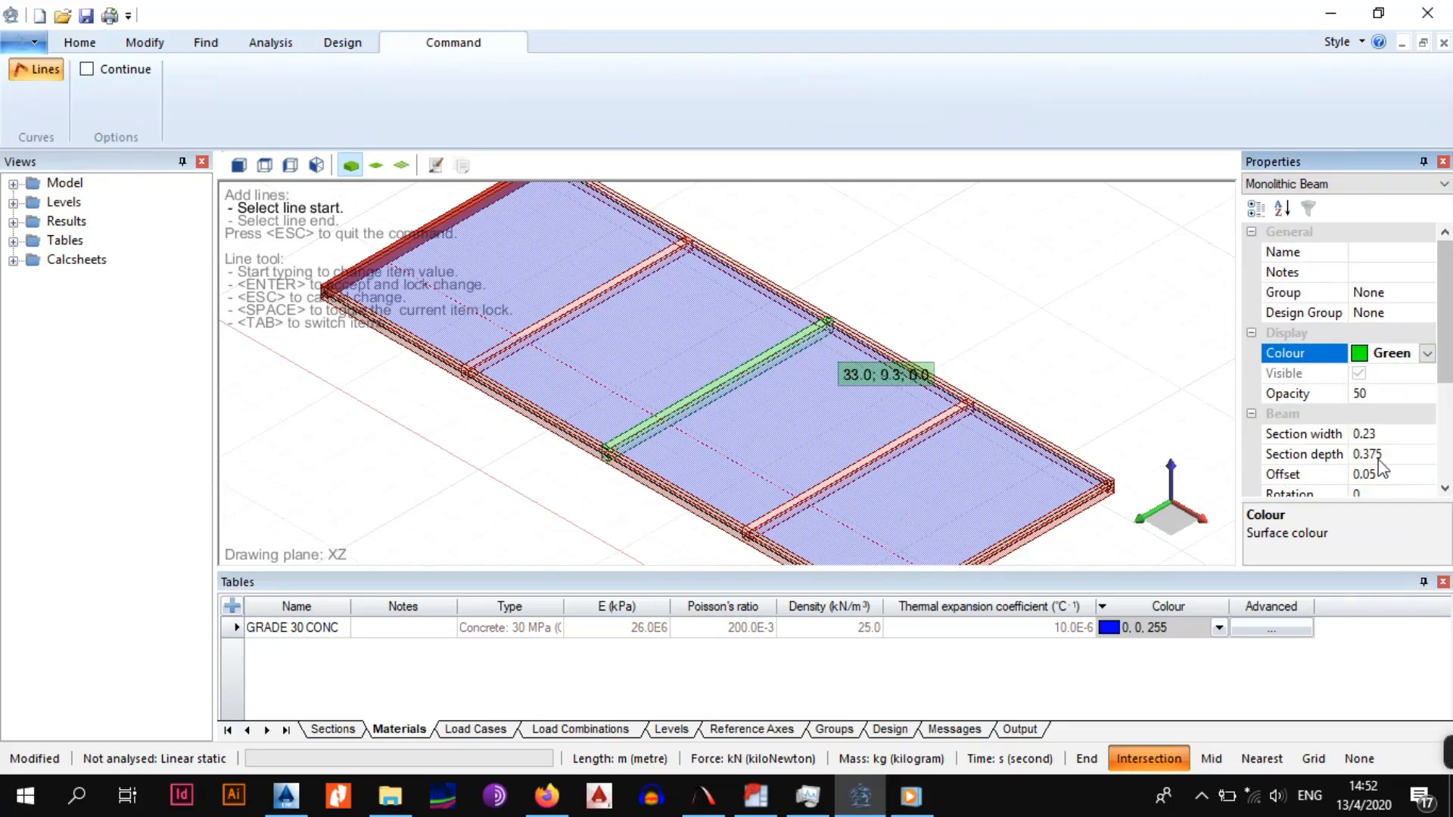
{"action": "left_click", "coordinate": [398, 265]}
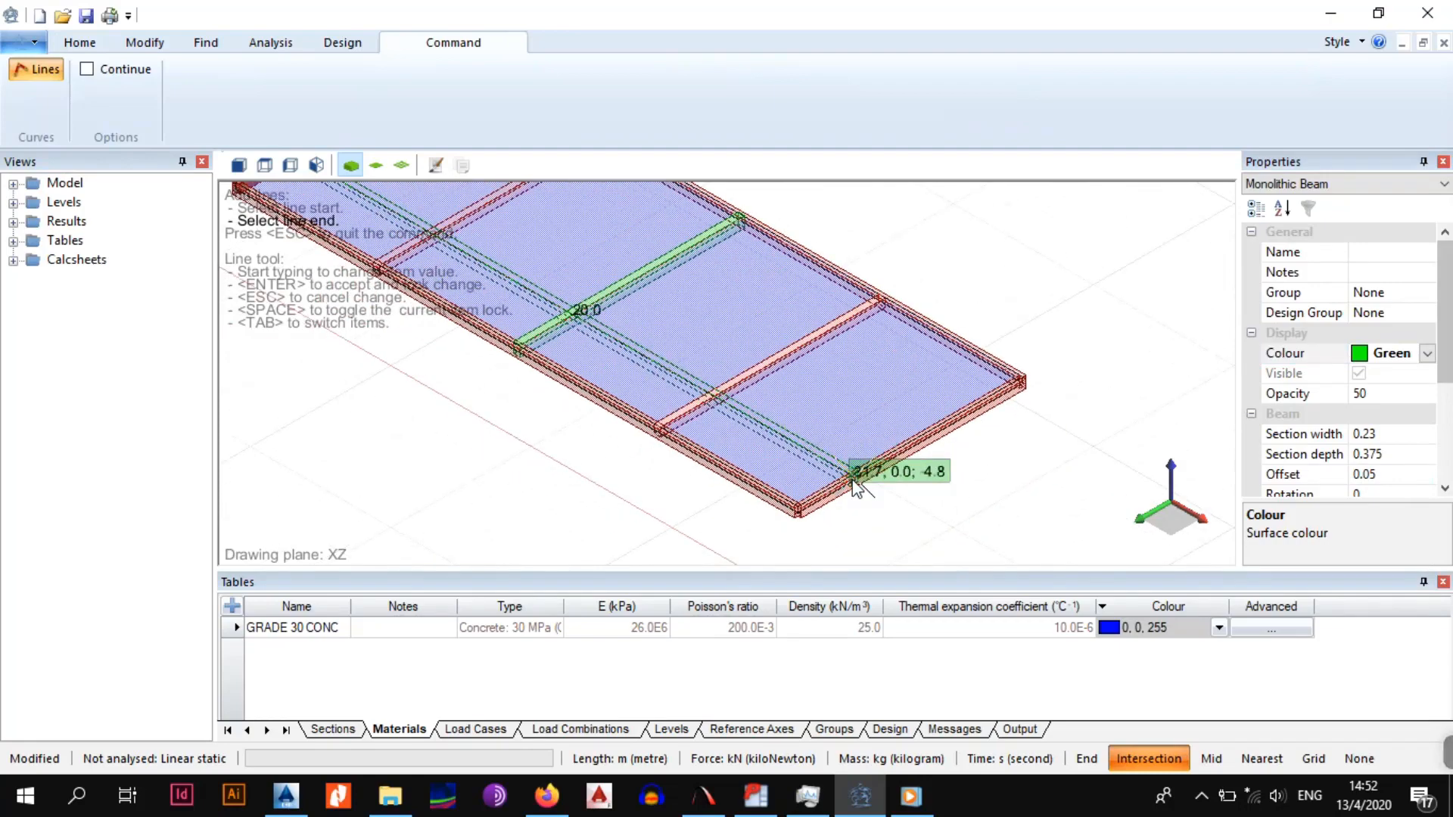
{"action": "left_click", "coordinate": [783, 380]}
{"action": "key", "text": "Escape"}
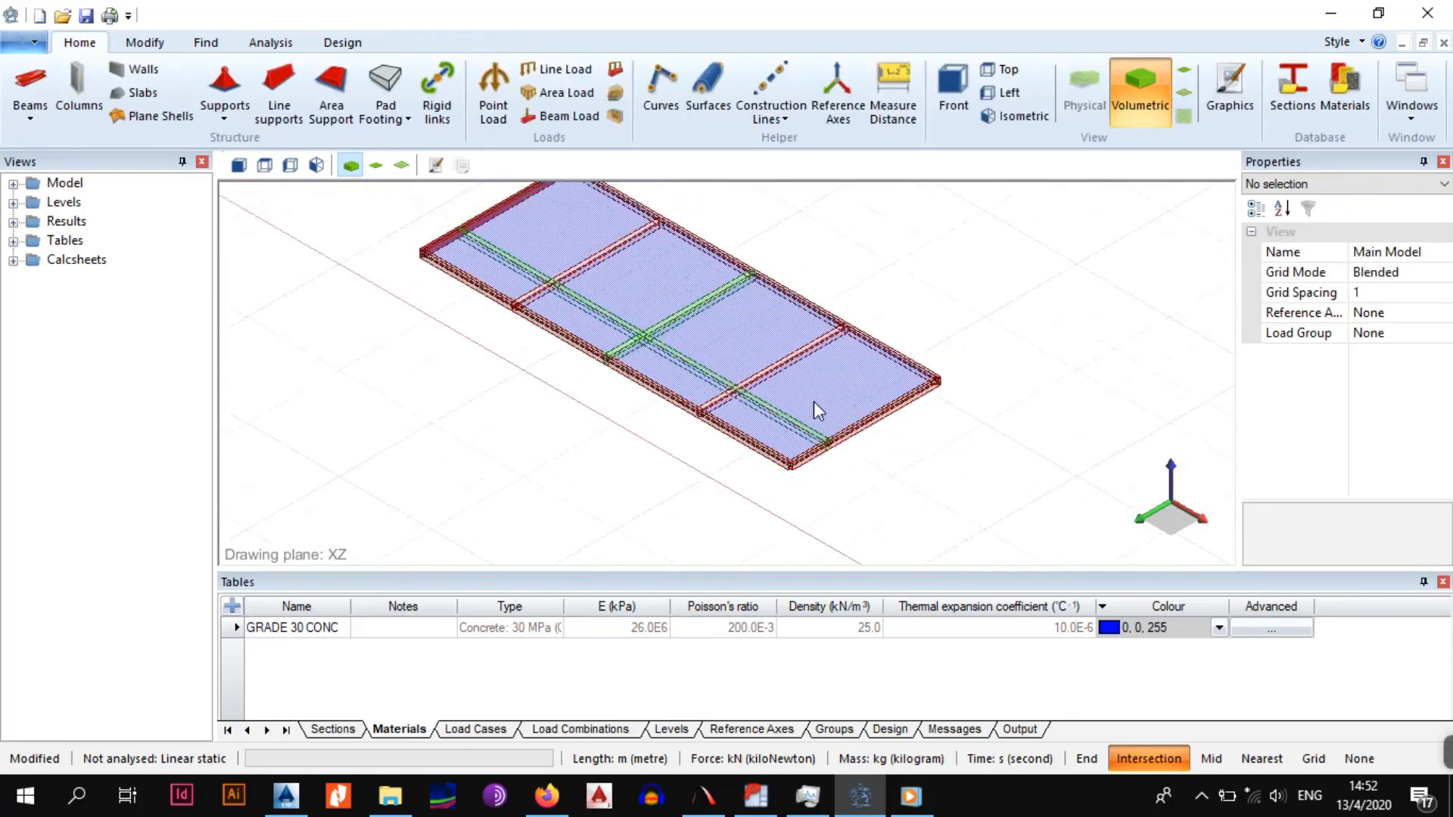
Examine the completed beam layout up close and in the front and top views
{"action": "scroll", "coordinate": [792, 384], "scroll_direction": "up", "scroll_amount": 4}
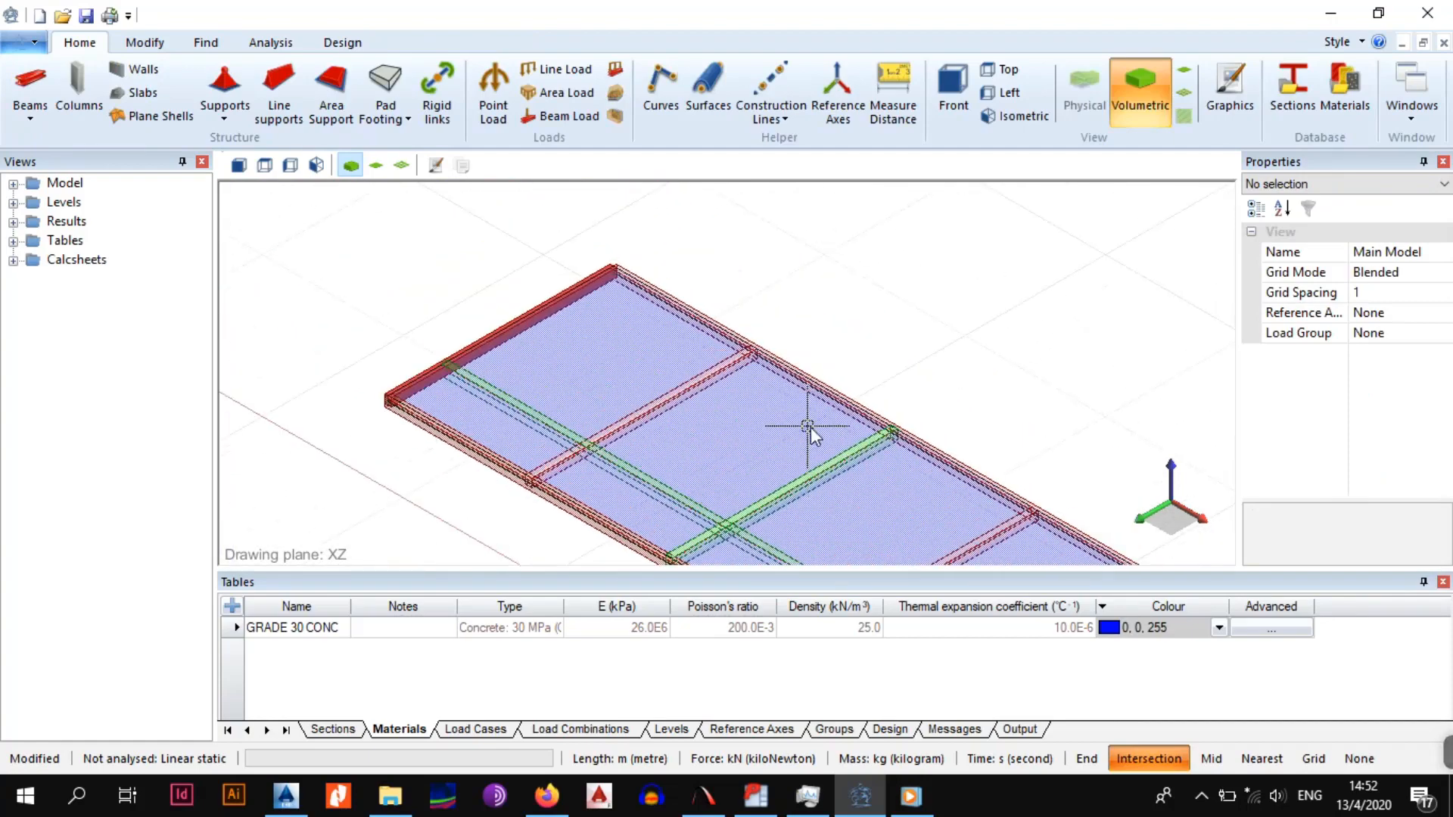
{"action": "scroll", "coordinate": [791, 382], "scroll_direction": "down", "scroll_amount": 4}
{"action": "scroll", "coordinate": [828, 461], "scroll_direction": "up", "scroll_amount": 5}
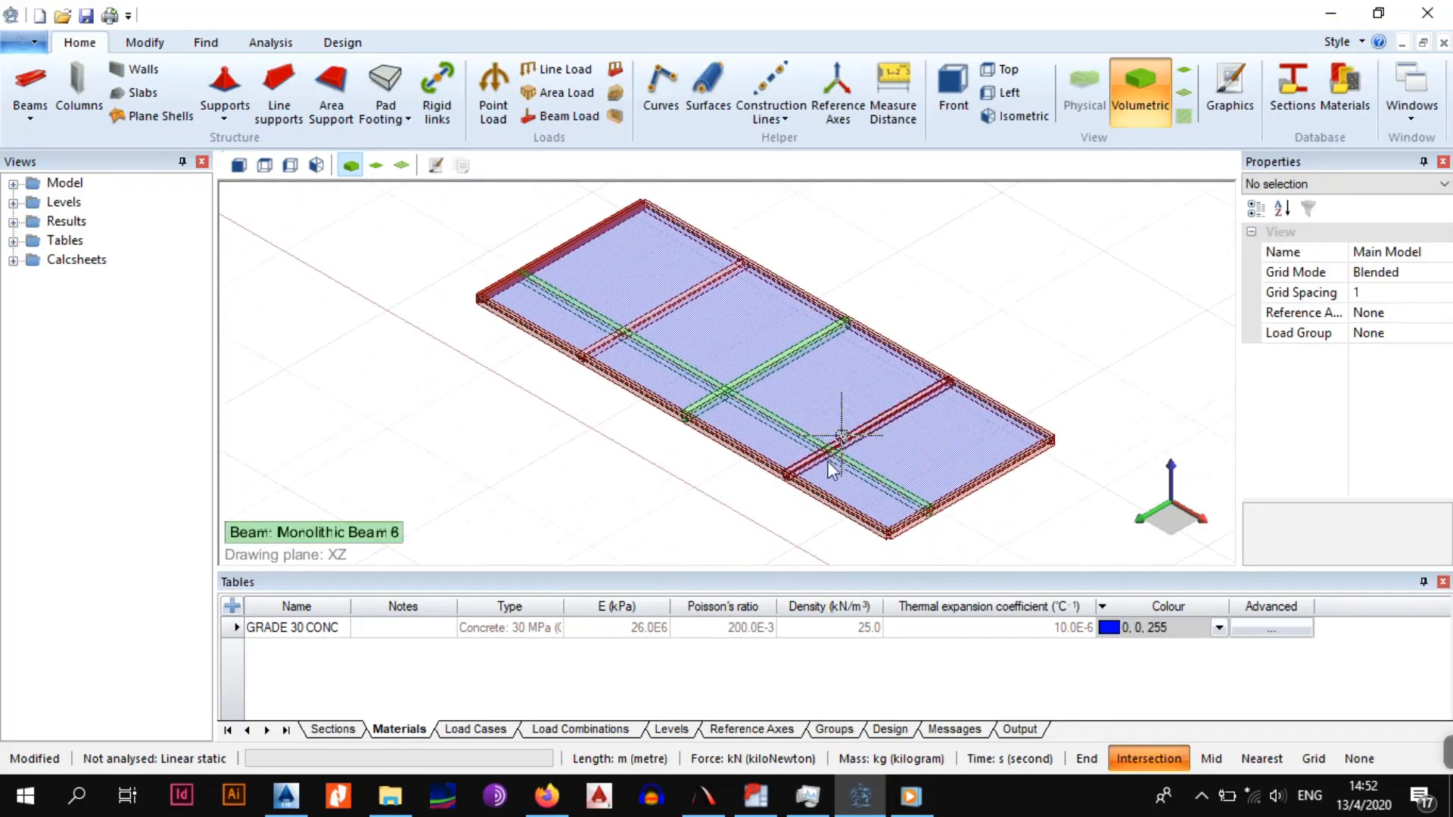
{"action": "scroll", "coordinate": [918, 519], "scroll_direction": "up", "scroll_amount": 5}
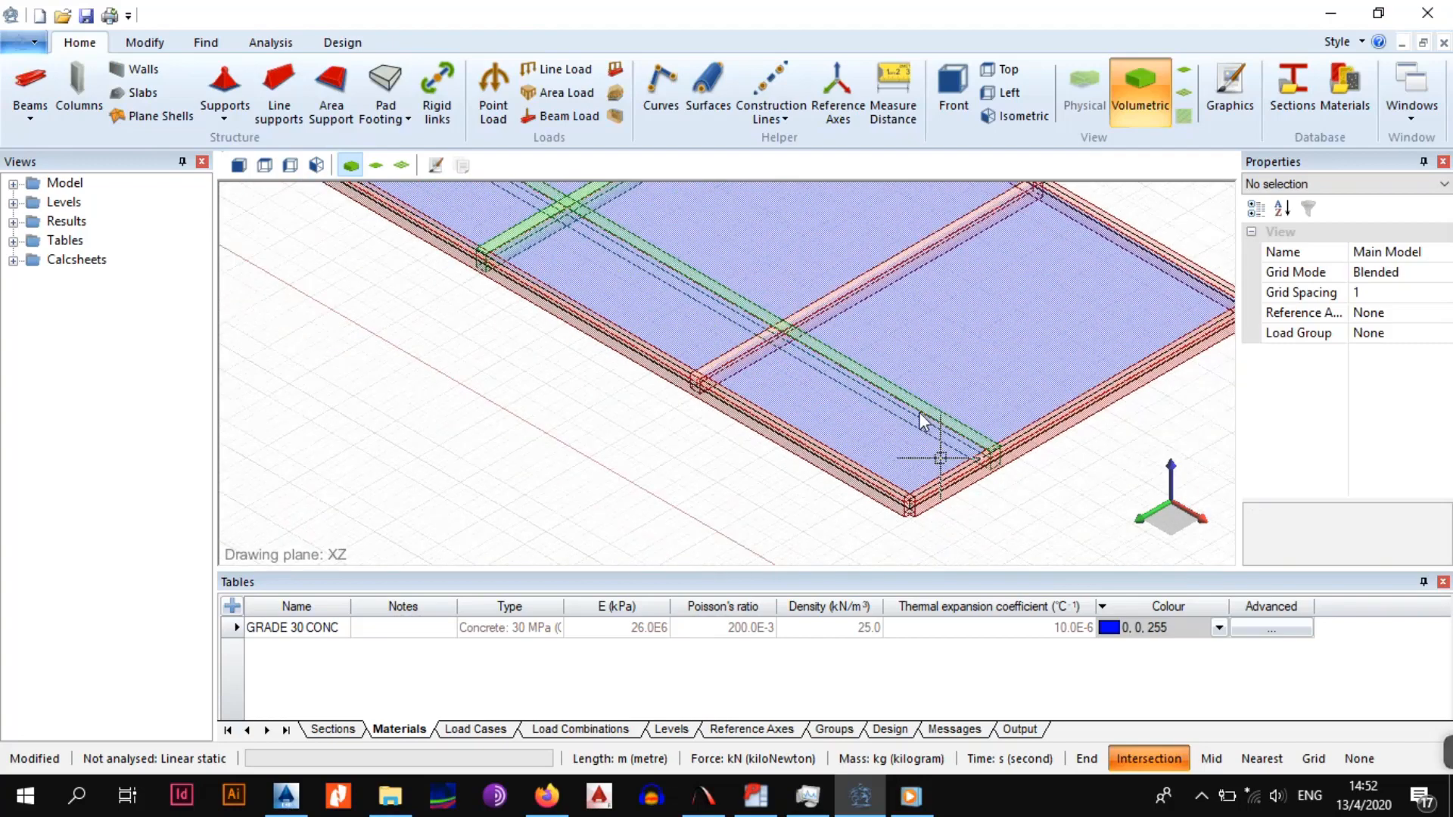
{"action": "scroll", "coordinate": [900, 386], "scroll_direction": "down", "scroll_amount": 5}
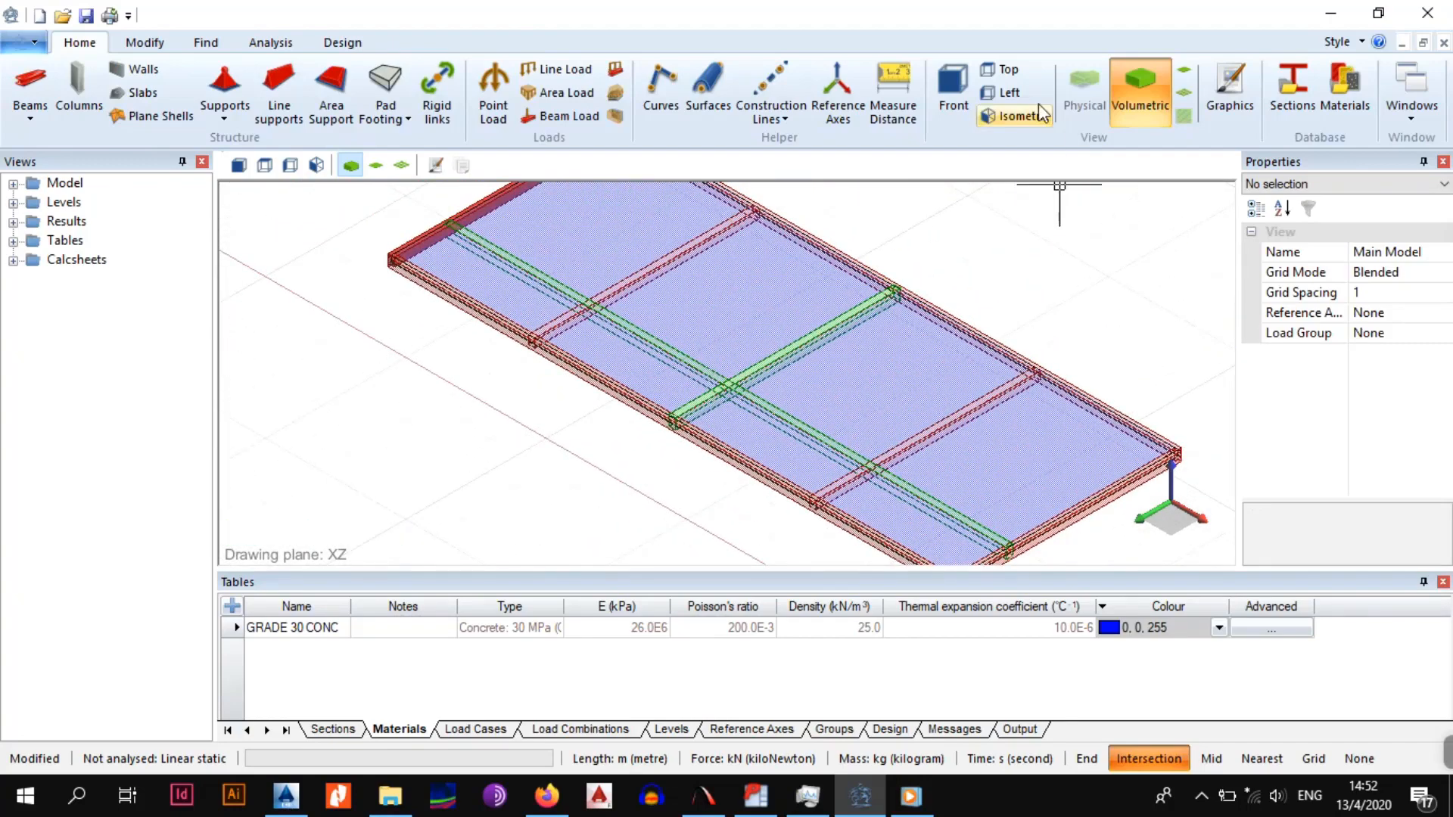
{"action": "left_click", "coordinate": [956, 85]}
{"action": "scroll", "coordinate": [704, 411], "scroll_direction": "up", "scroll_amount": 3}
{"action": "scroll", "coordinate": [666, 409], "scroll_direction": "down", "scroll_amount": 3}
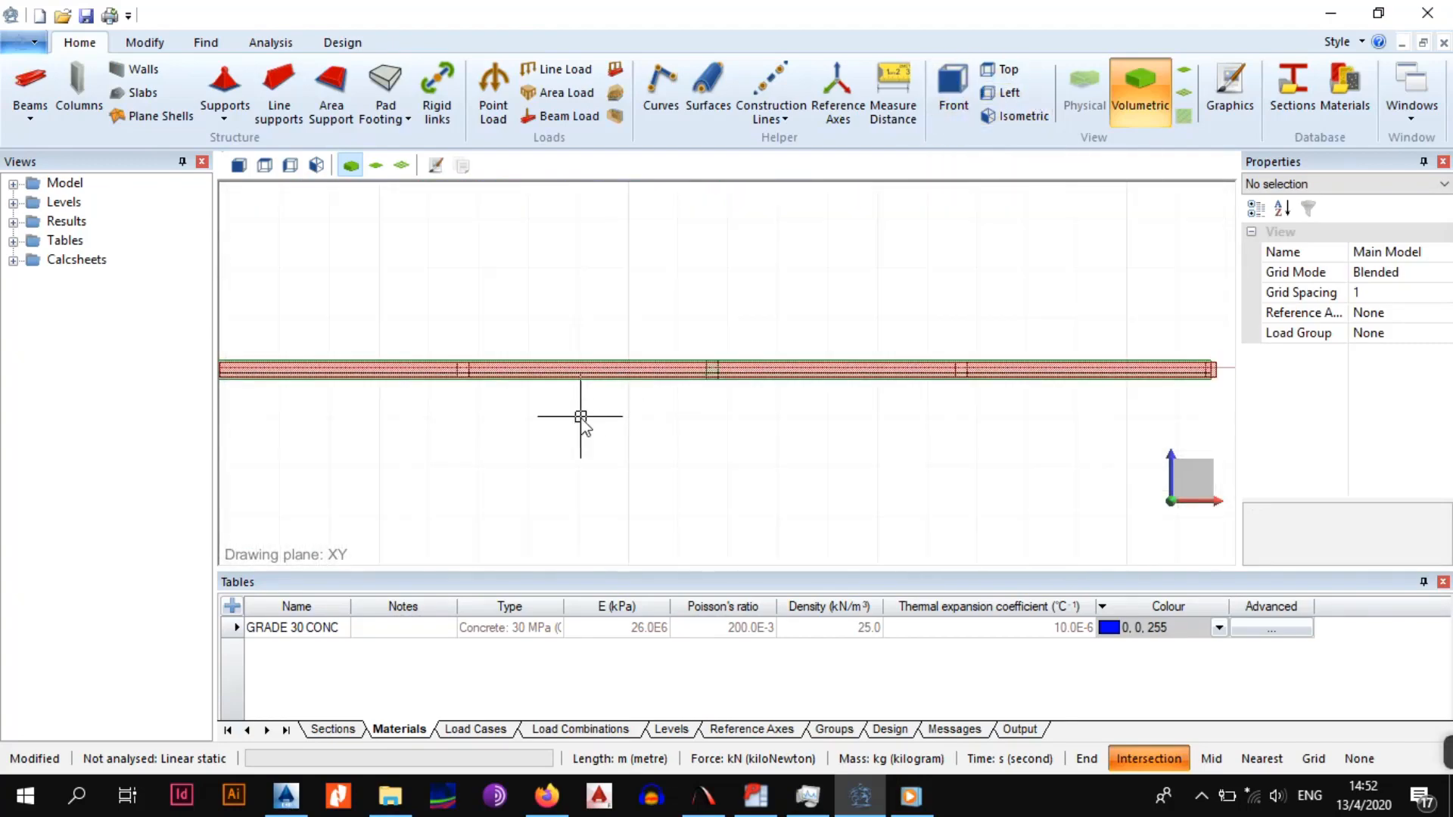
{"action": "middle_click_drag", "start_coordinate": [581, 415], "coordinate": [574, 378]}
{"action": "scroll", "coordinate": [859, 371], "scroll_direction": "up", "scroll_amount": 1}
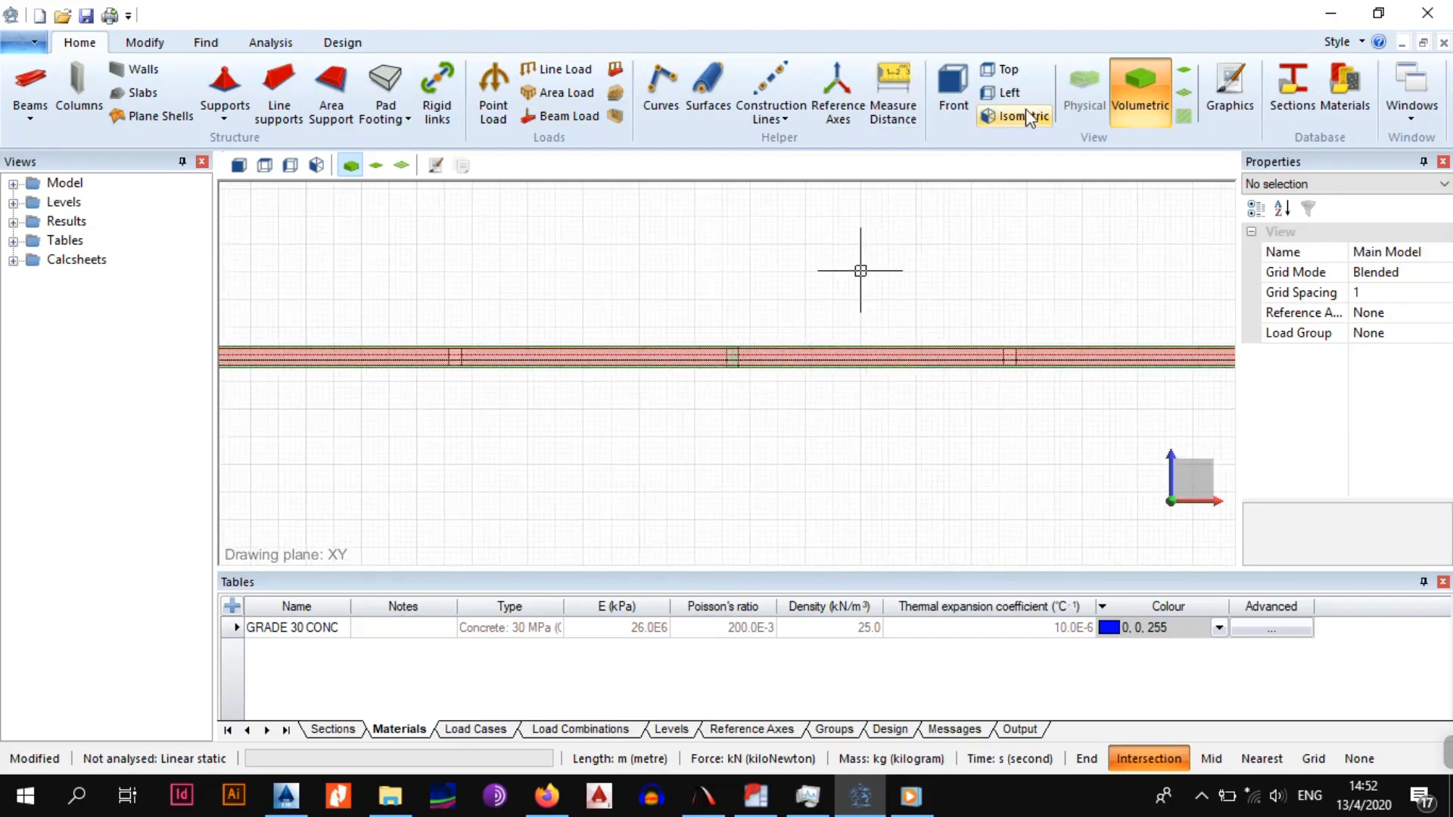
{"action": "left_click", "coordinate": [1000, 71]}
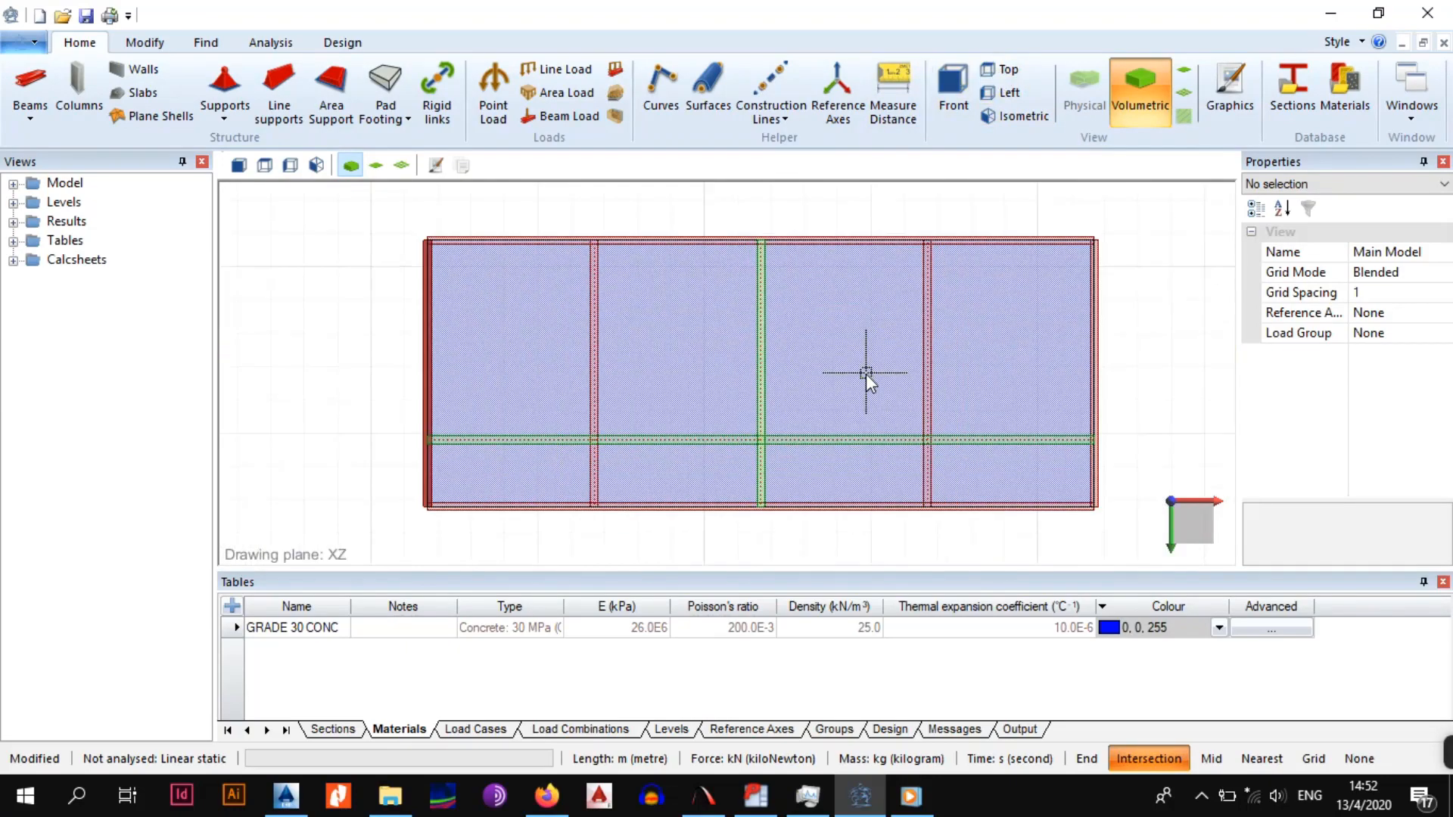
{"action": "mouse_move", "coordinate": [1006, 384]}
{"action": "middle_mouse_down"}
{"action": "mouse_move", "coordinate": [1070, 361]}
{"action": "mouse_move", "coordinate": [1004, 365]}
{"action": "middle_mouse_up"}
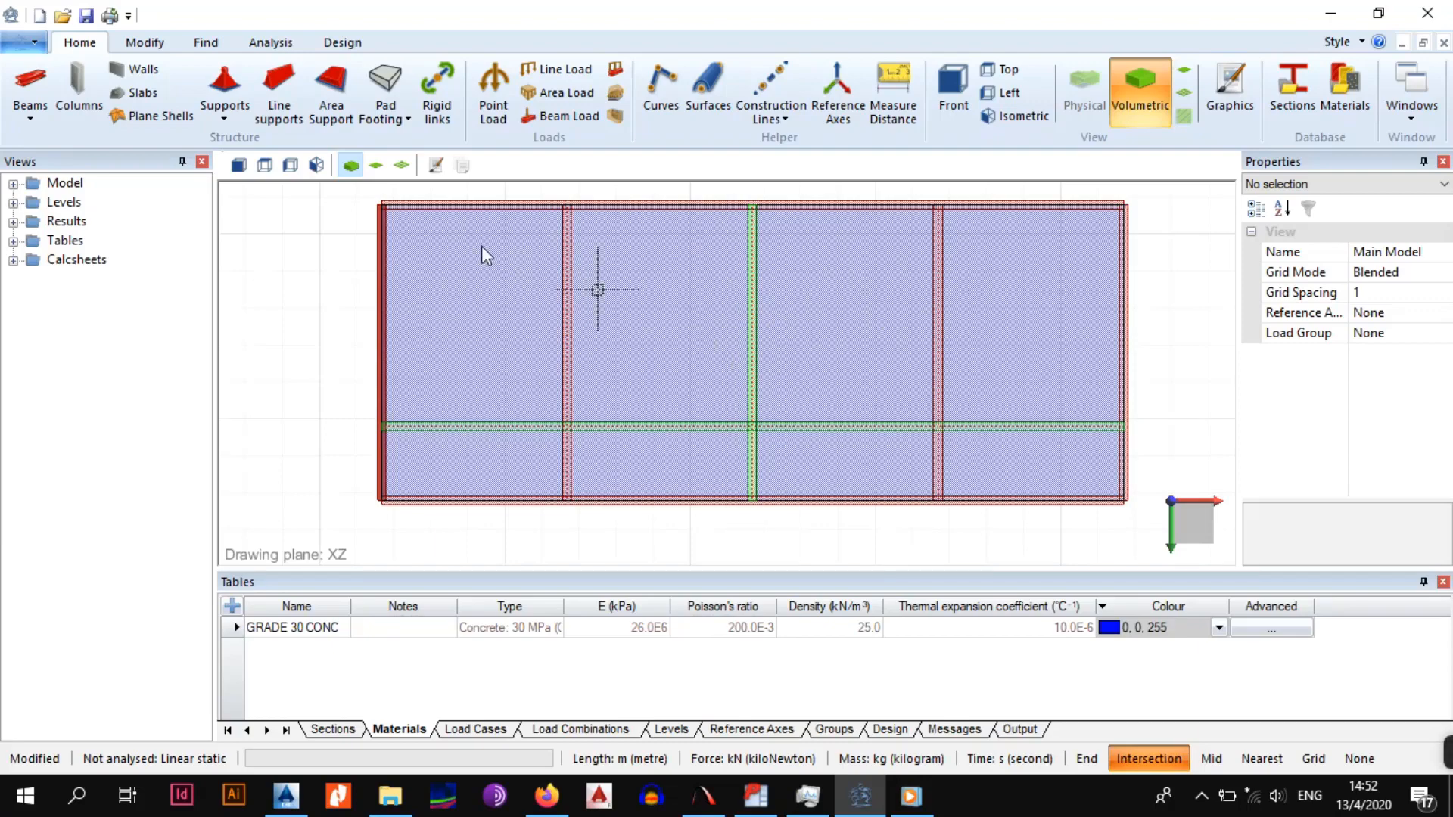
Select the long edge beam at the slab corner in plan and review its section, offset, end fixity and material properties
{"action": "scroll", "coordinate": [389, 229], "scroll_direction": "up", "scroll_amount": 5}
{"action": "middle_click_drag", "start_coordinate": [400, 224], "coordinate": [528, 375]}
{"action": "scroll", "coordinate": [528, 376], "scroll_direction": "up", "scroll_amount": 4}
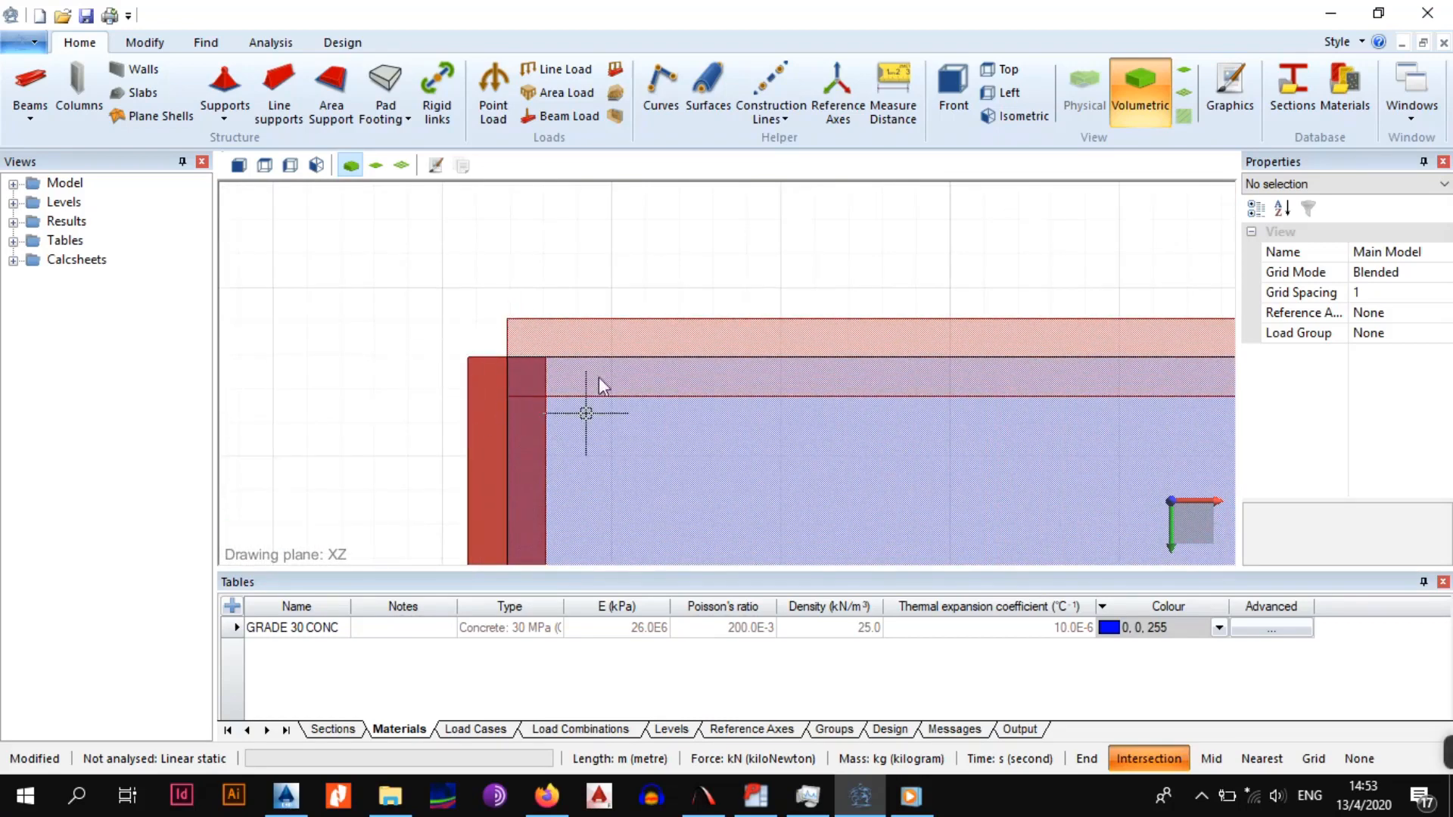
{"action": "left_click", "coordinate": [557, 321]}
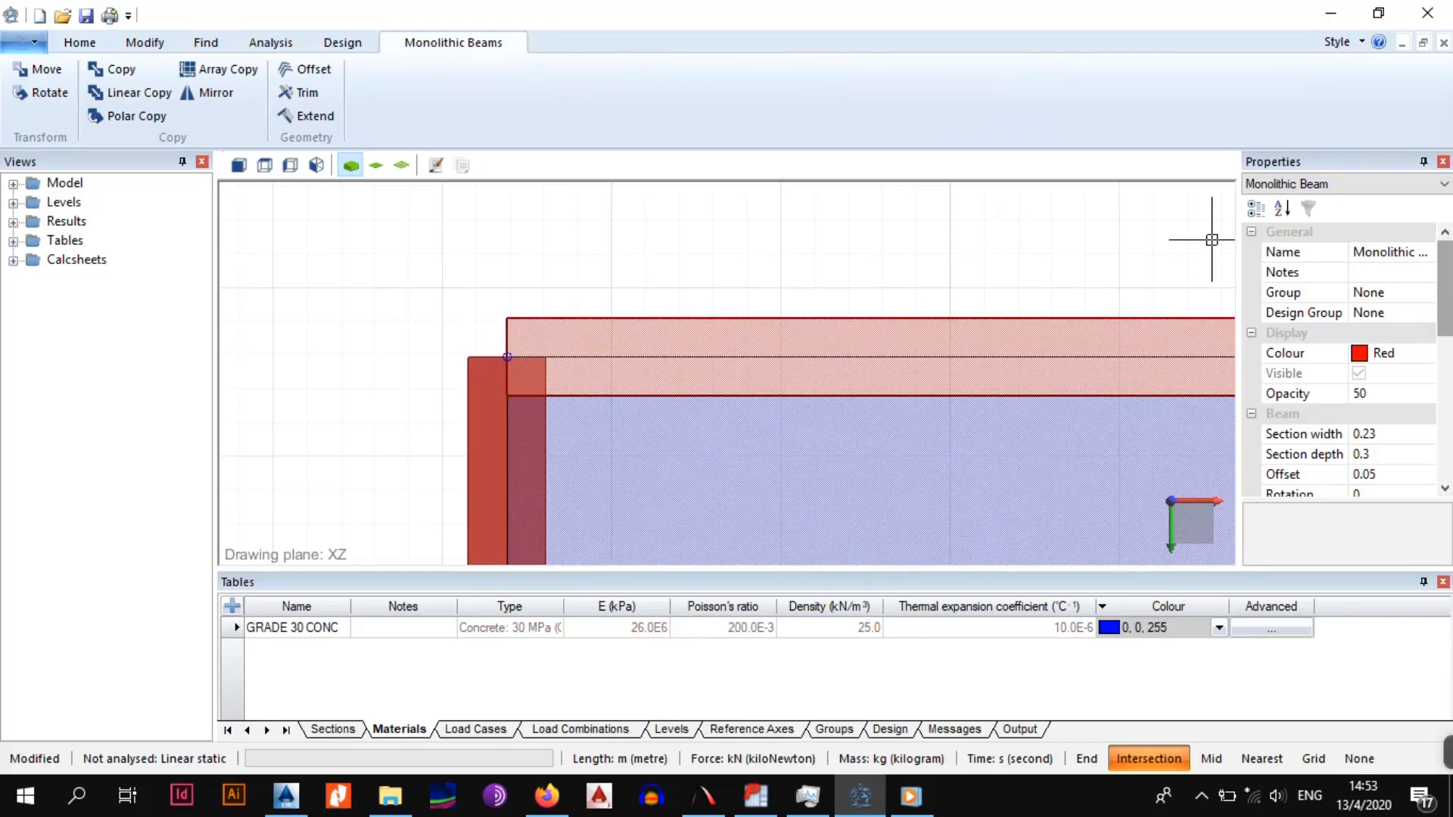
{"action": "scroll", "coordinate": [1444, 342], "scroll_direction": "down", "scroll_amount": 2}
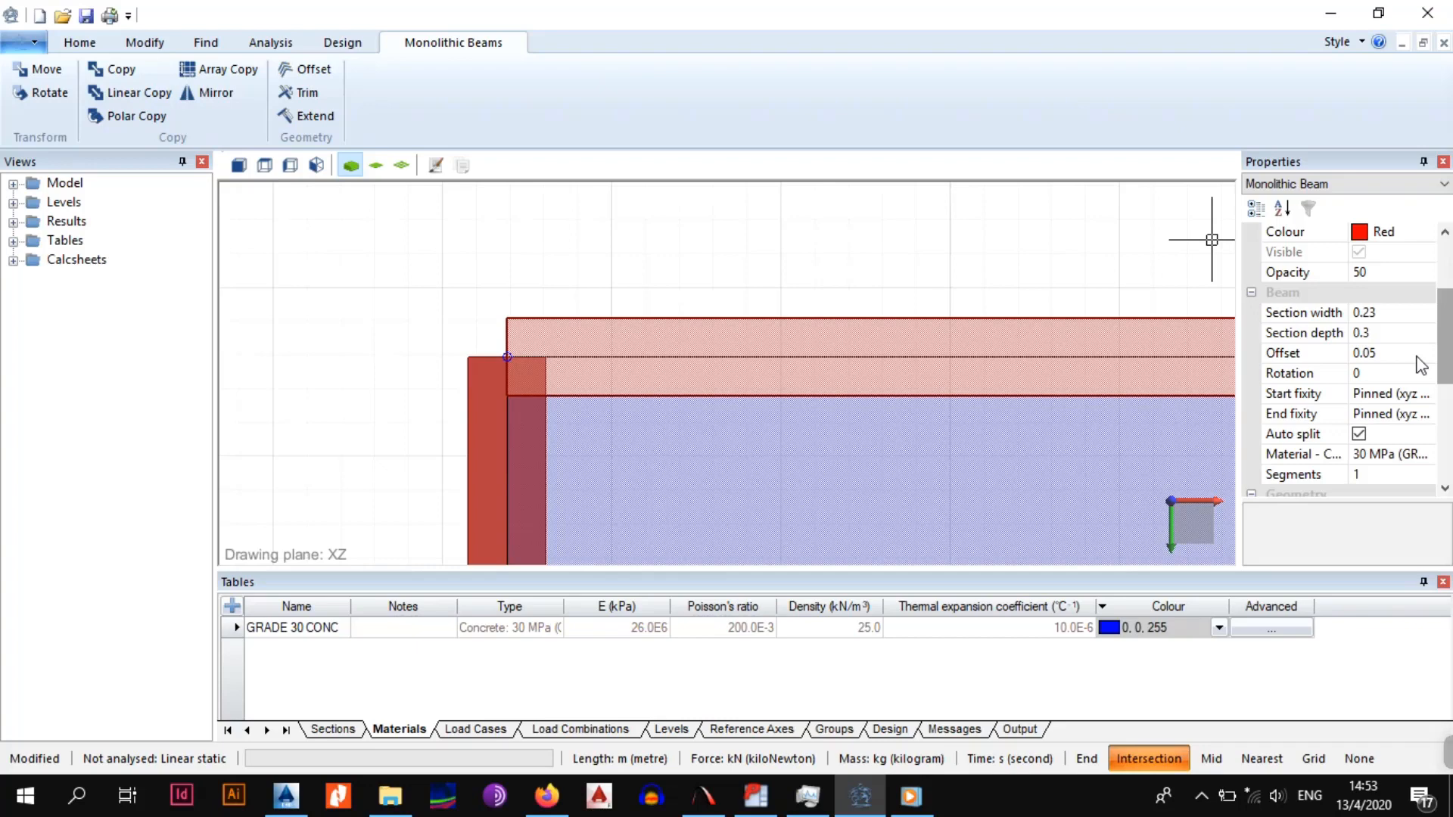
{"action": "scroll", "coordinate": [568, 333], "scroll_direction": "down", "scroll_amount": 3}
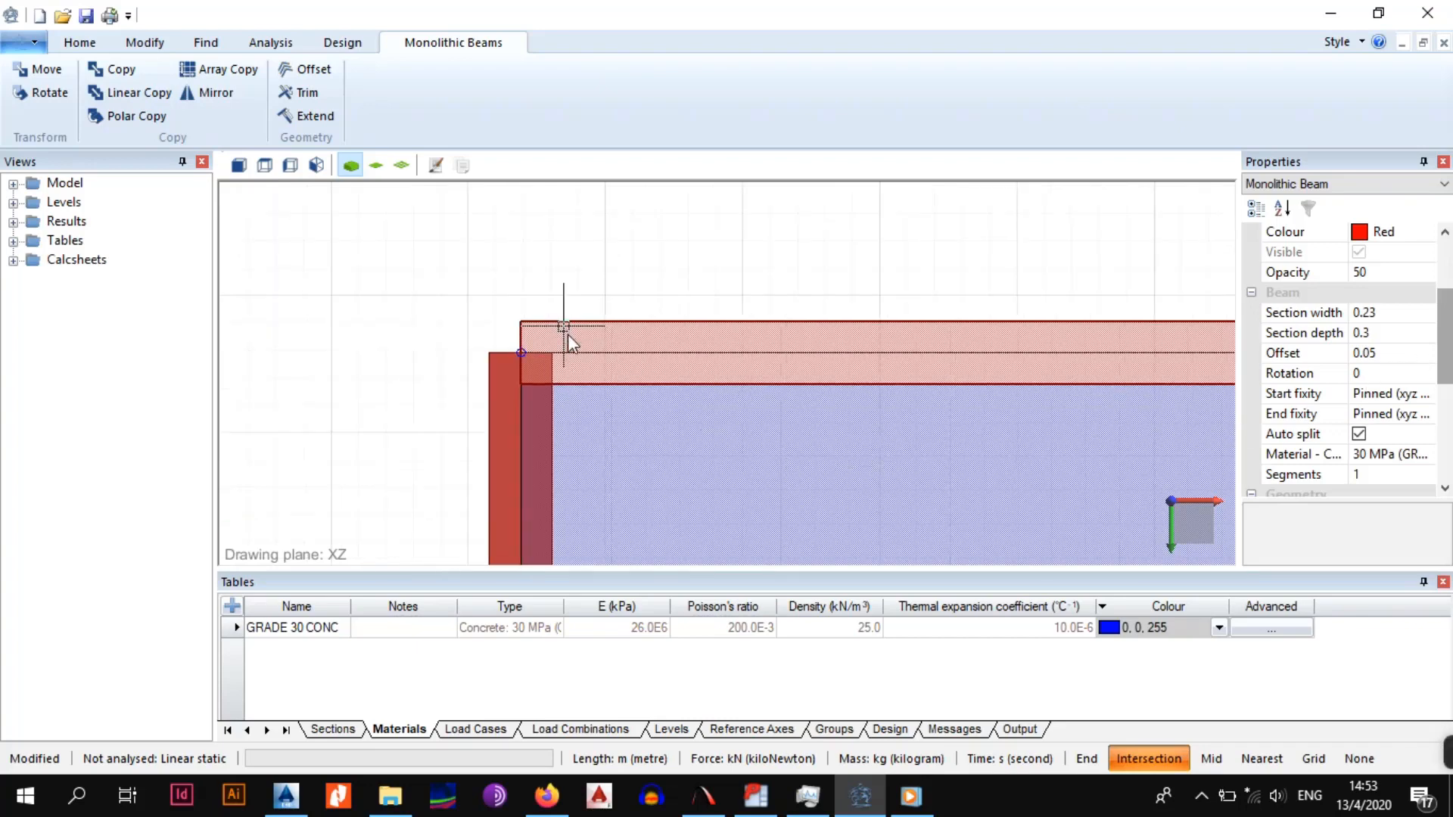
Inspect in plan how the edge beams meet at the slab corners and cross the internal beams
{"action": "scroll", "coordinate": [629, 360], "scroll_direction": "down", "scroll_amount": 3}
{"action": "middle_click_drag", "start_coordinate": [907, 380], "coordinate": [515, 294]}
{"action": "scroll", "coordinate": [515, 293], "scroll_direction": "down", "scroll_amount": 5}
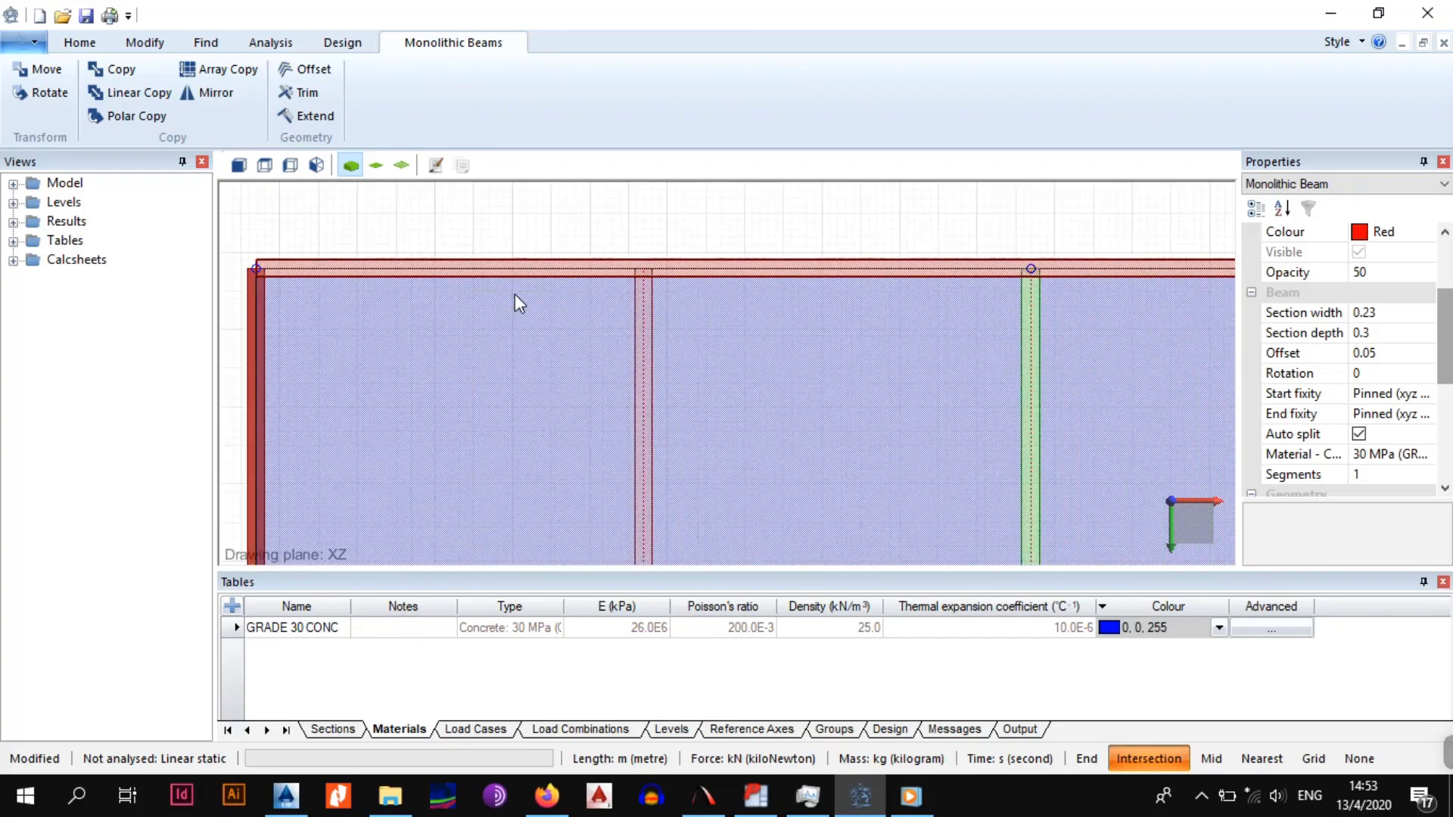
{"action": "middle_click_drag", "start_coordinate": [1140, 305], "coordinate": [857, 311]}
{"action": "scroll", "coordinate": [857, 311], "scroll_direction": "down", "scroll_amount": 4}
{"action": "middle_click_drag", "start_coordinate": [707, 480], "coordinate": [834, 373]}
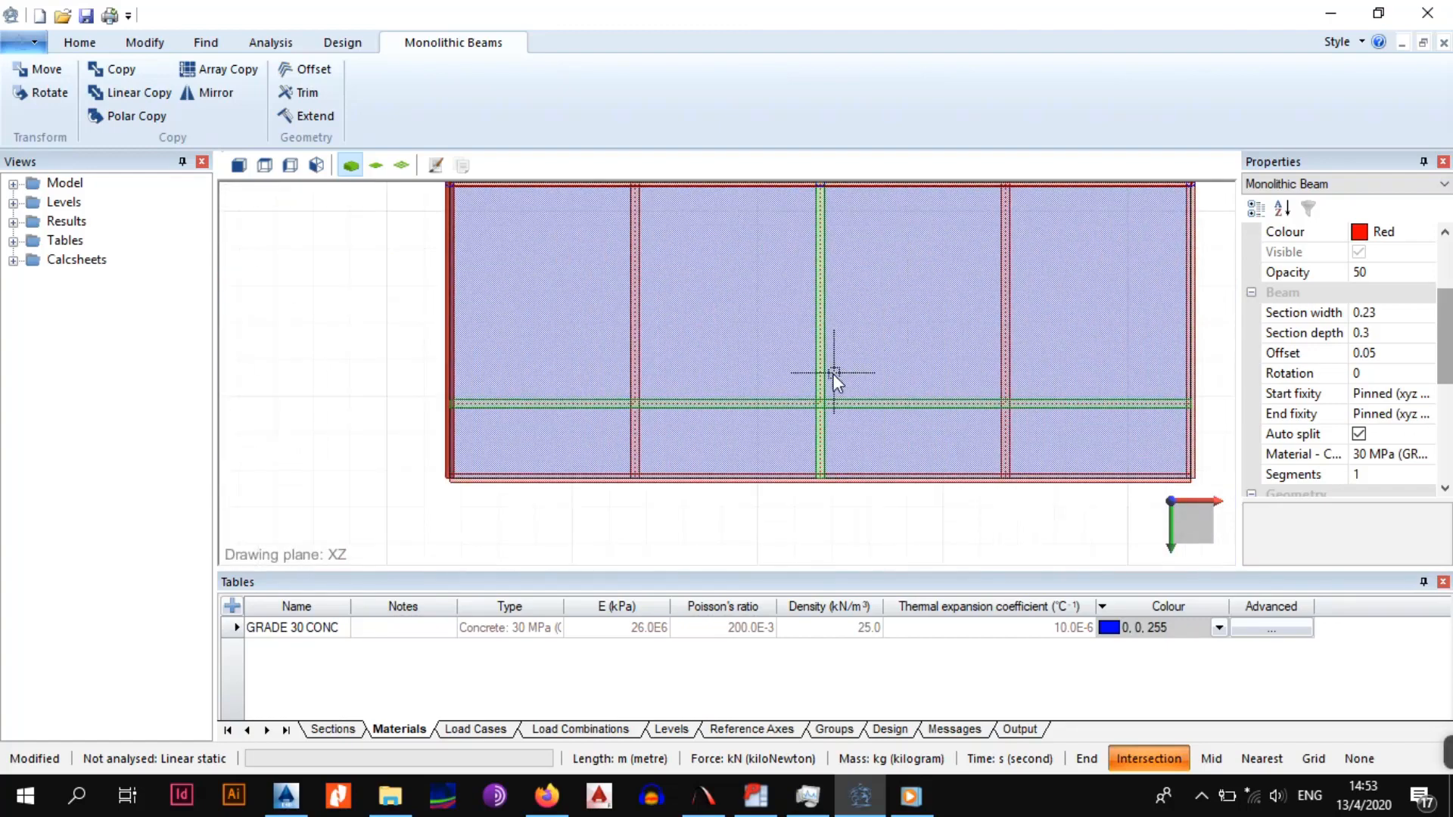
{"action": "scroll", "coordinate": [402, 498], "scroll_direction": "up", "scroll_amount": 8}
{"action": "scroll", "coordinate": [490, 477], "scroll_direction": "up", "scroll_amount": 1}
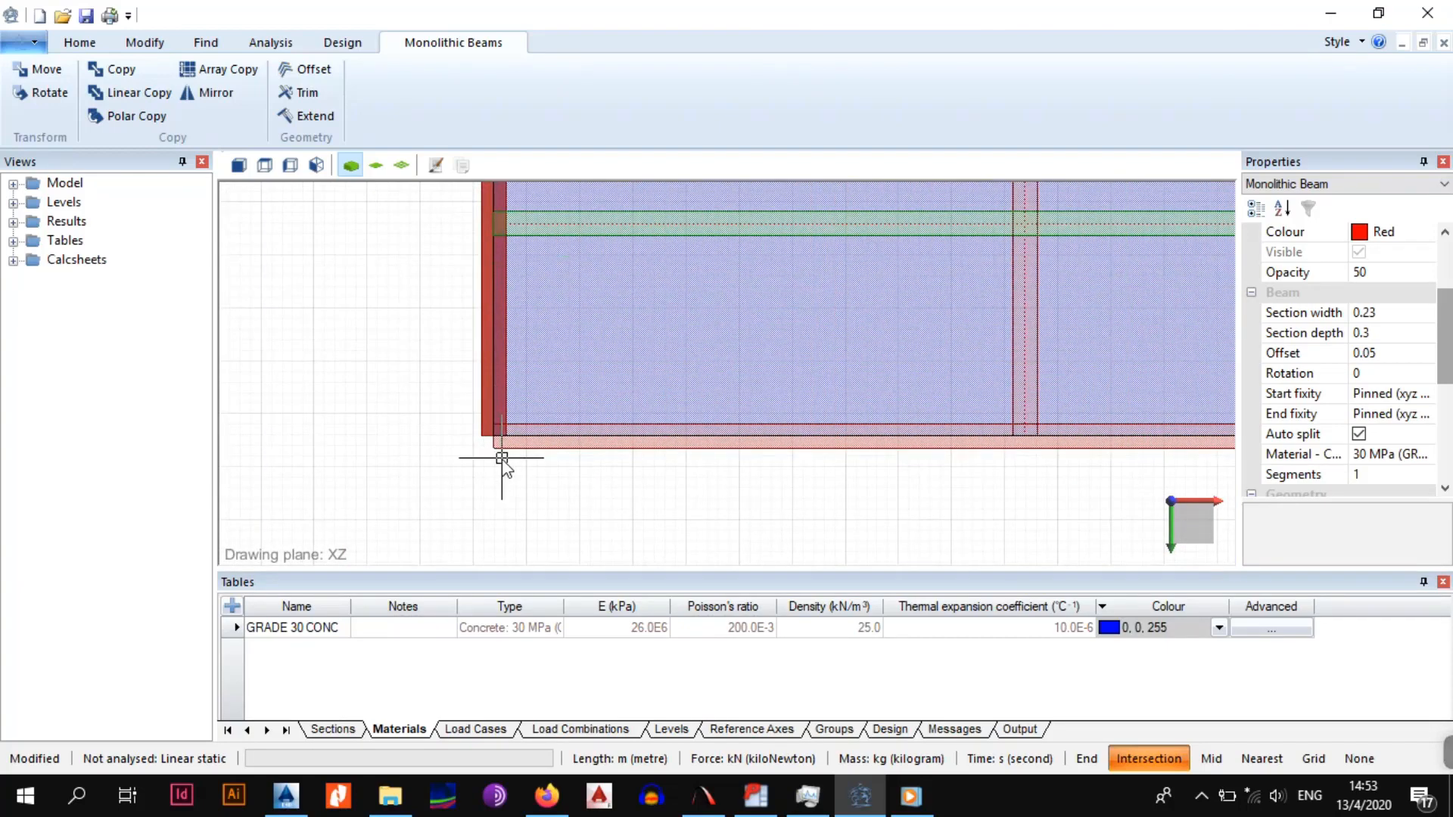
{"action": "scroll", "coordinate": [502, 459], "scroll_direction": "down", "scroll_amount": 5}
{"action": "middle_click_drag", "start_coordinate": [742, 430], "coordinate": [578, 523]}
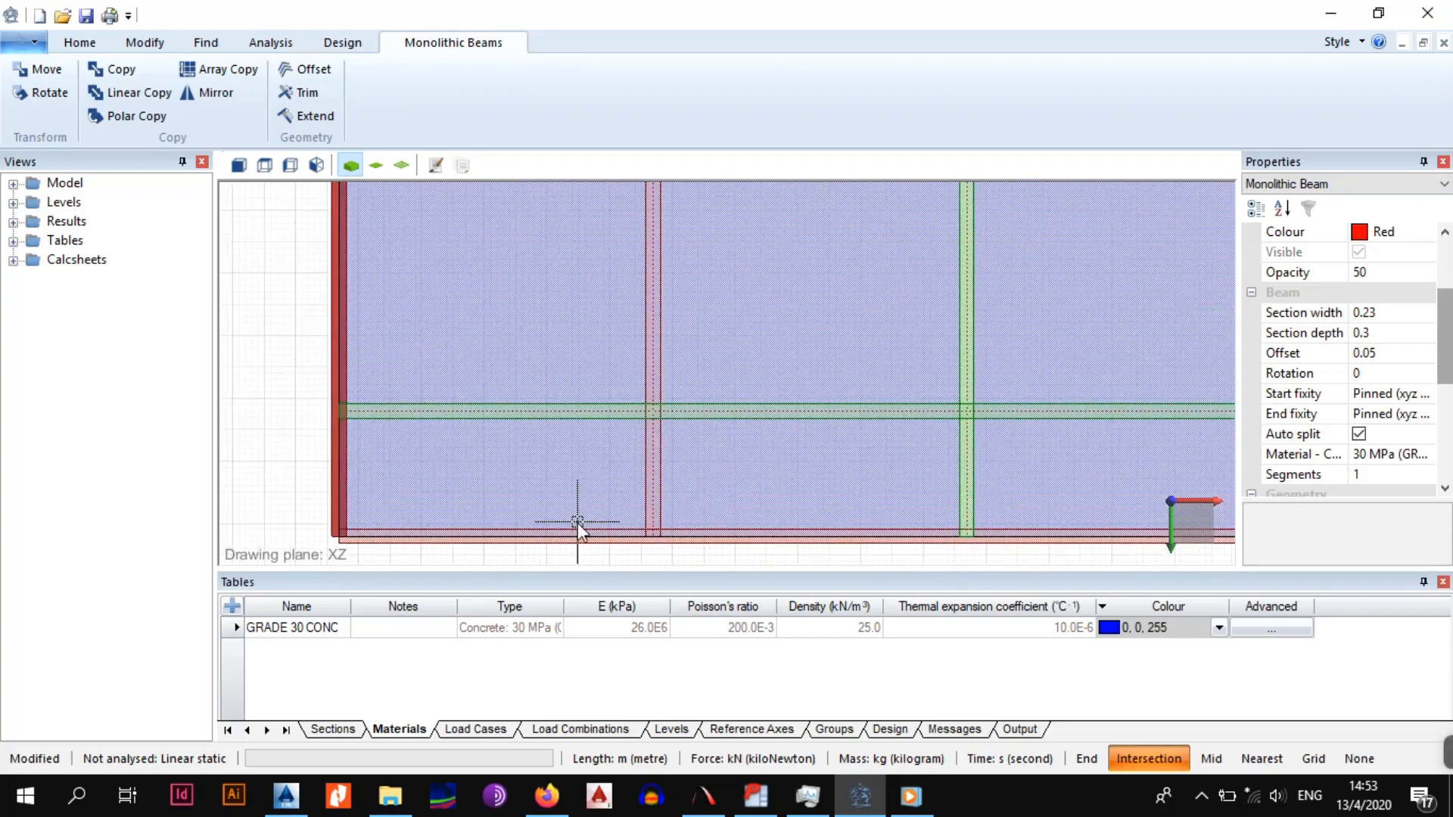
{"action": "scroll", "coordinate": [622, 470], "scroll_direction": "down", "scroll_amount": 5}
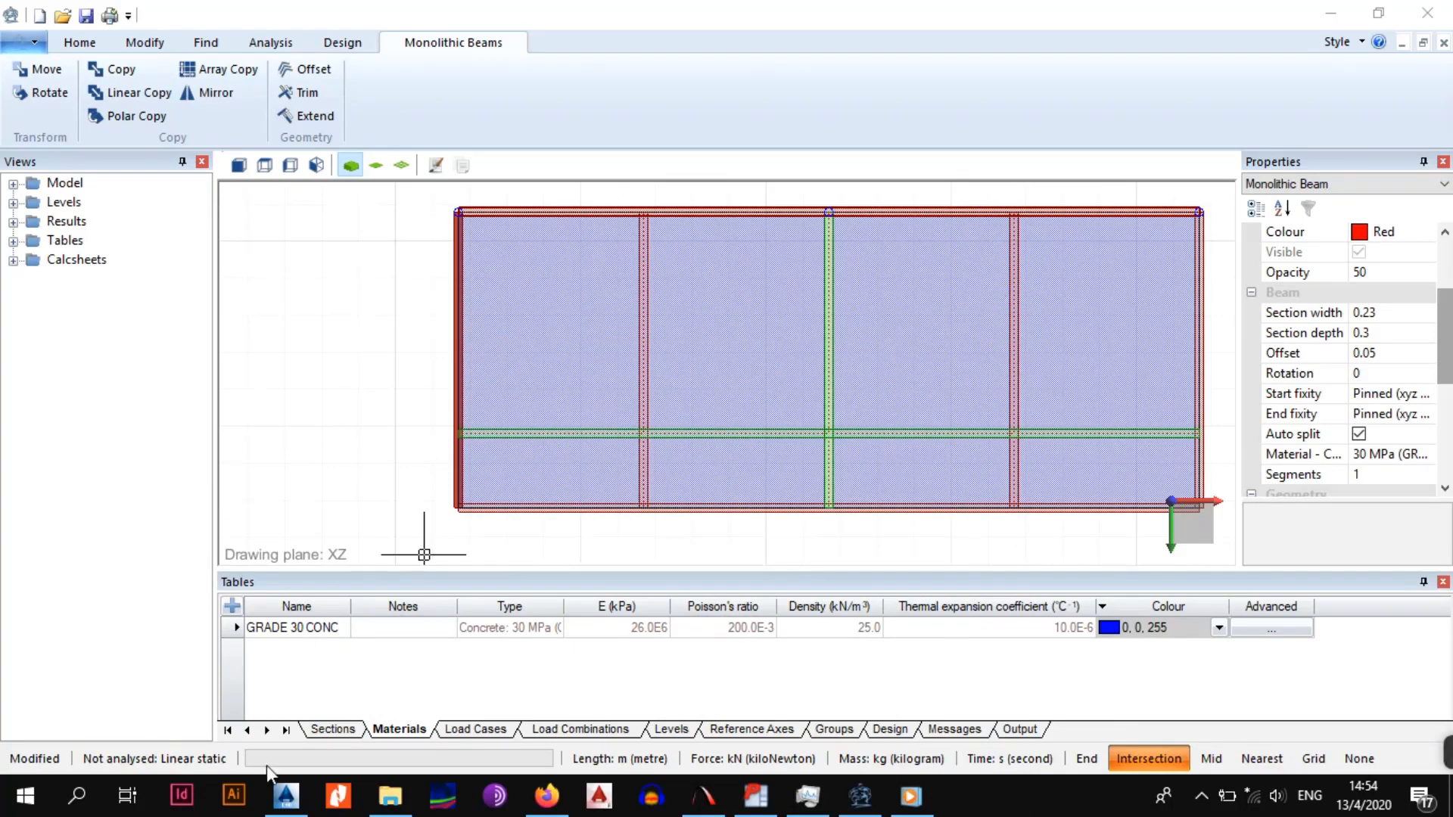
Inspect the completed slab and beam layout in the isometric view, up close and from farther out
{"action": "left_click", "coordinate": [79, 42]}
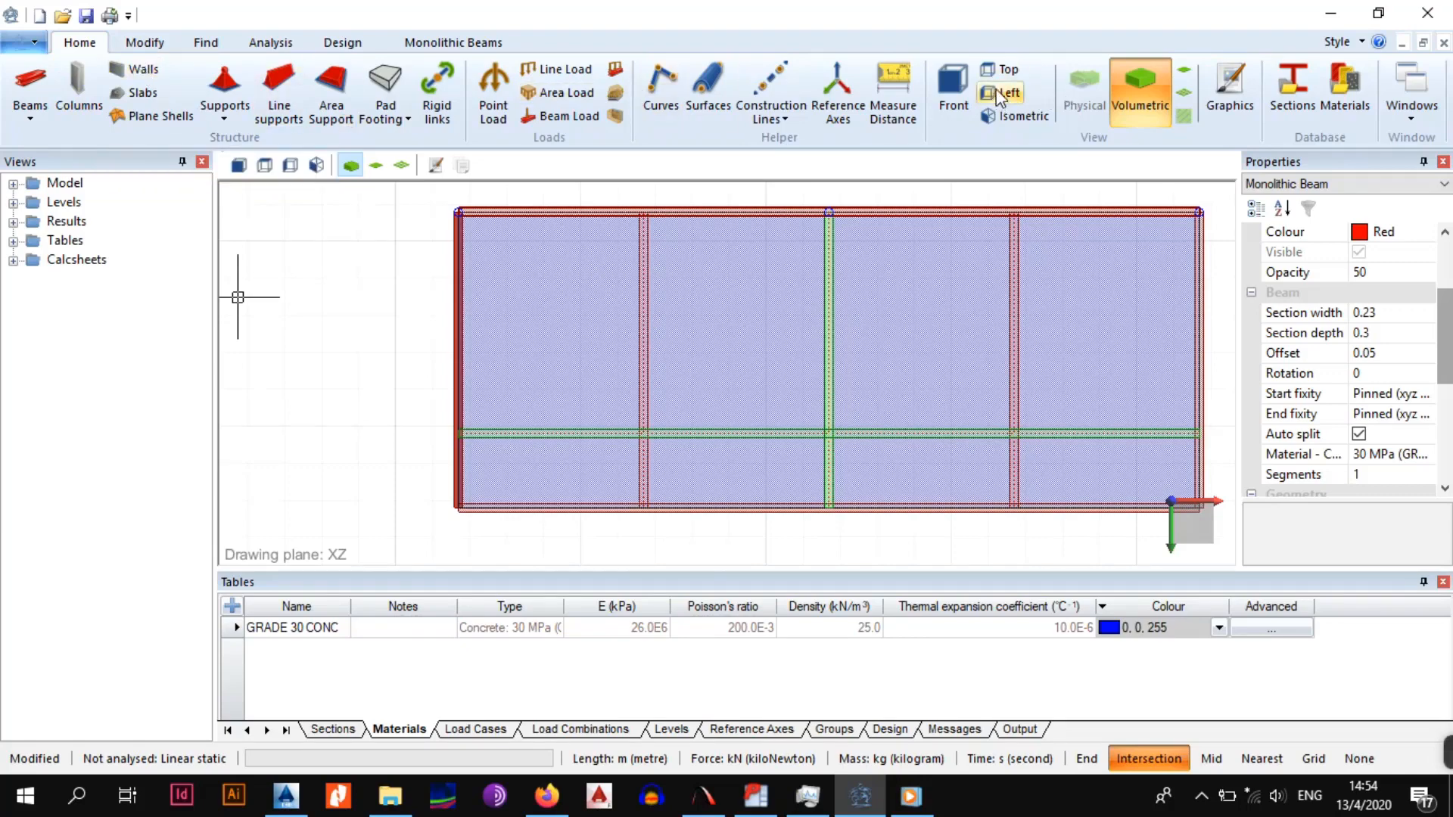
{"action": "left_click", "coordinate": [1000, 117]}
{"action": "scroll", "coordinate": [806, 486], "scroll_direction": "up", "scroll_amount": 4}
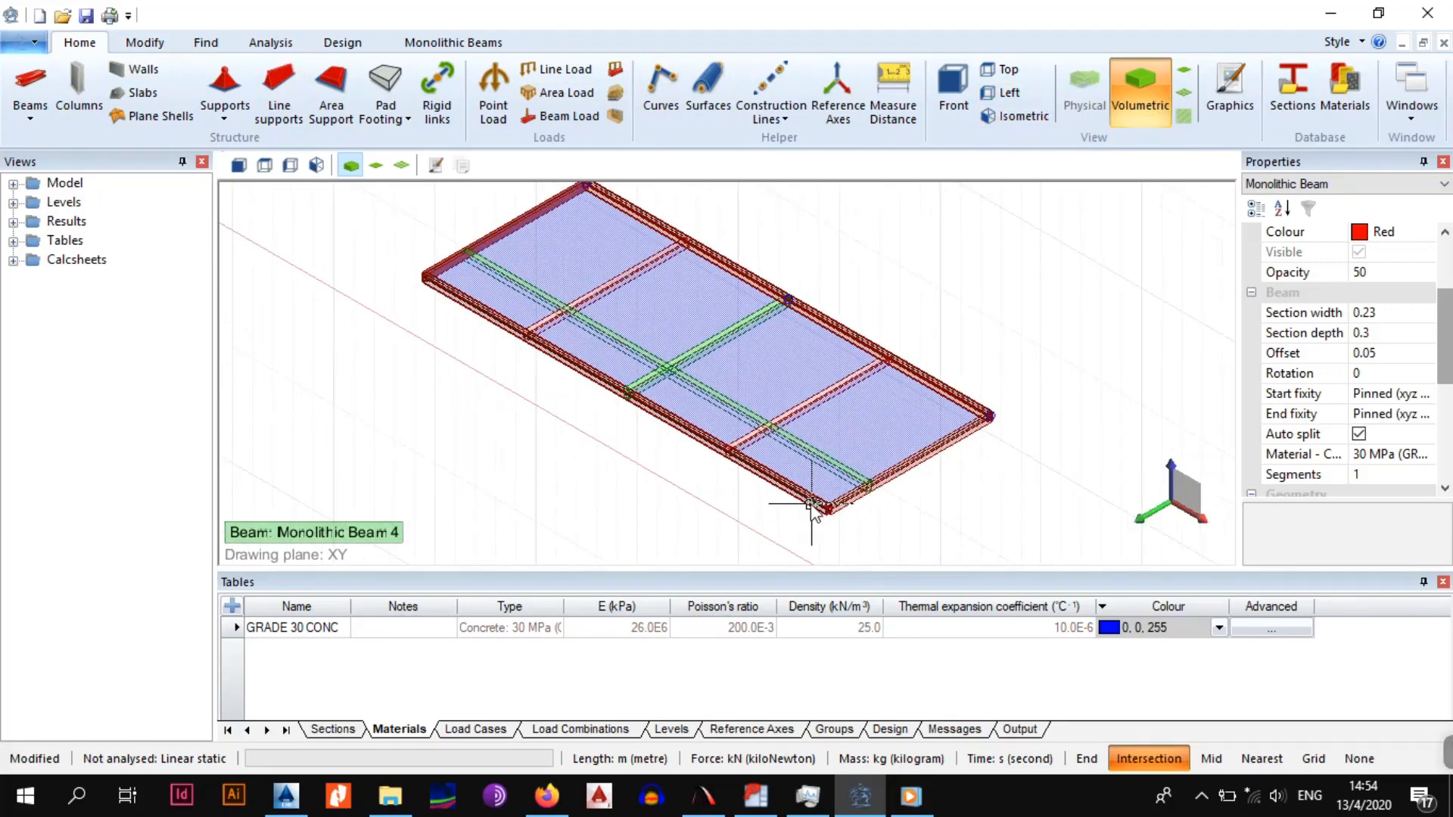
{"action": "scroll", "coordinate": [966, 529], "scroll_direction": "down", "scroll_amount": 4}
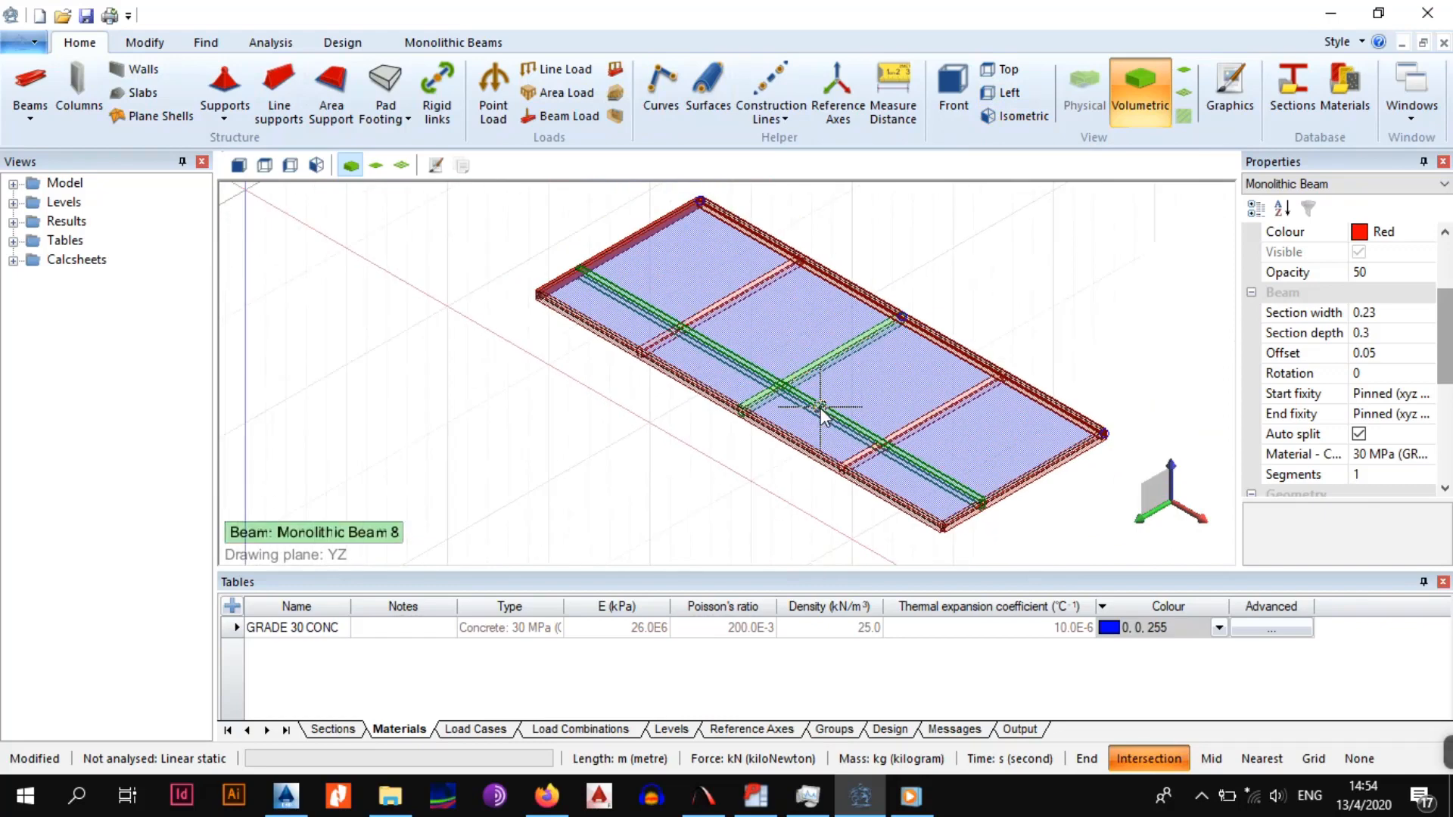
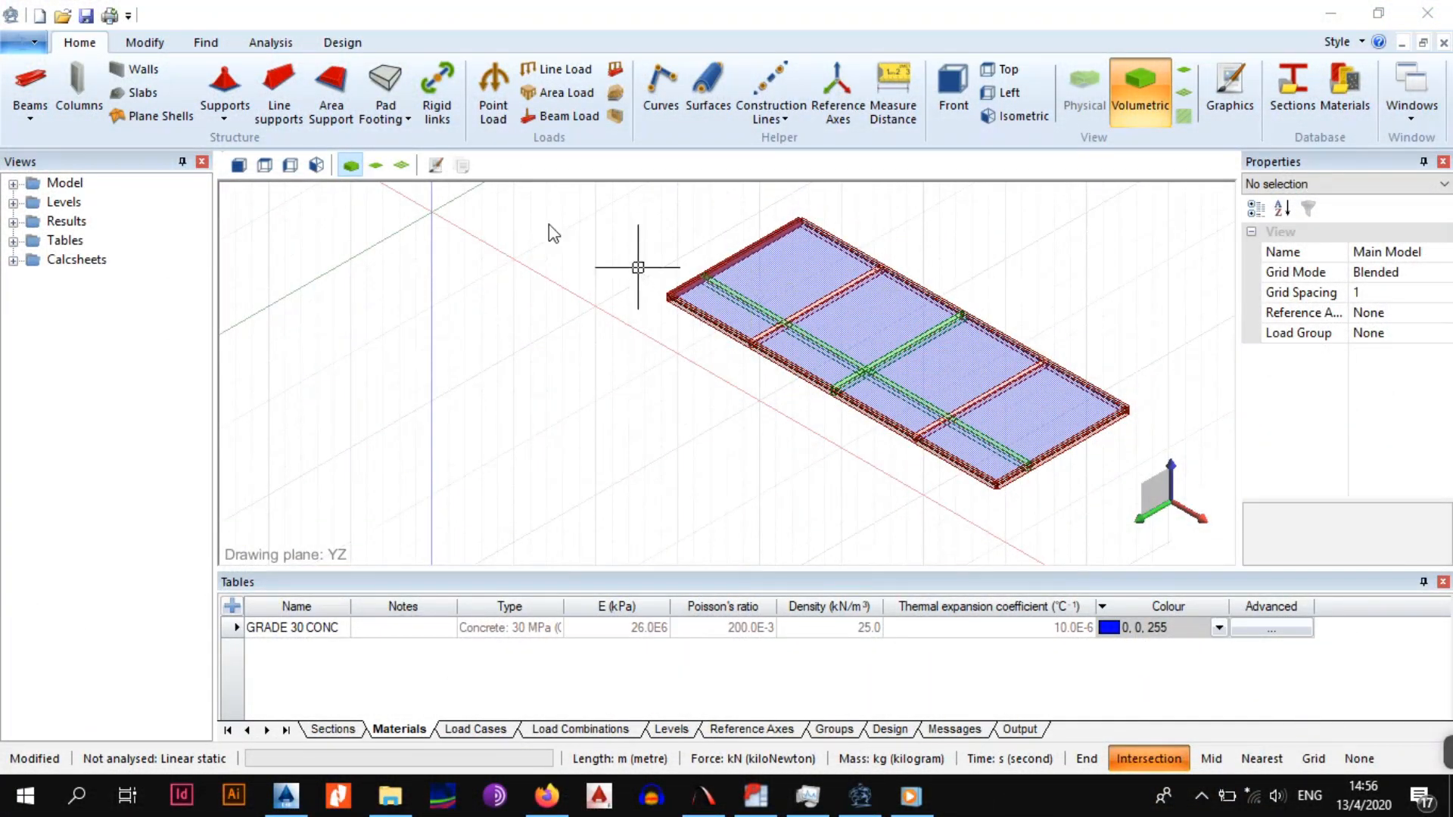
Place a single point support at the slab corner at 11.7; 0.0; -2.8, where the long and short edge beams meet
{"action": "left_click", "coordinate": [234, 112]}
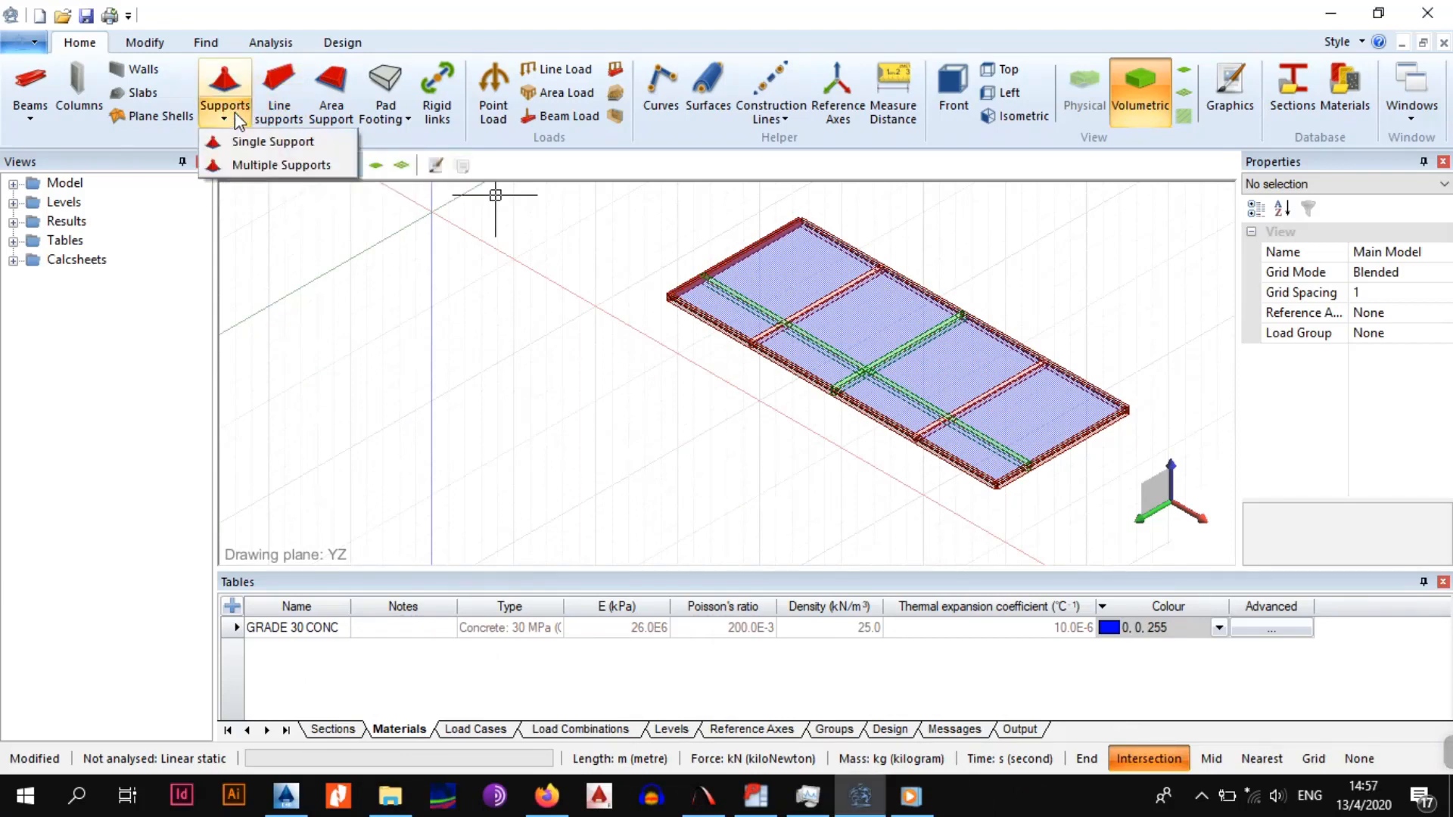
{"action": "left_click", "coordinate": [273, 142]}
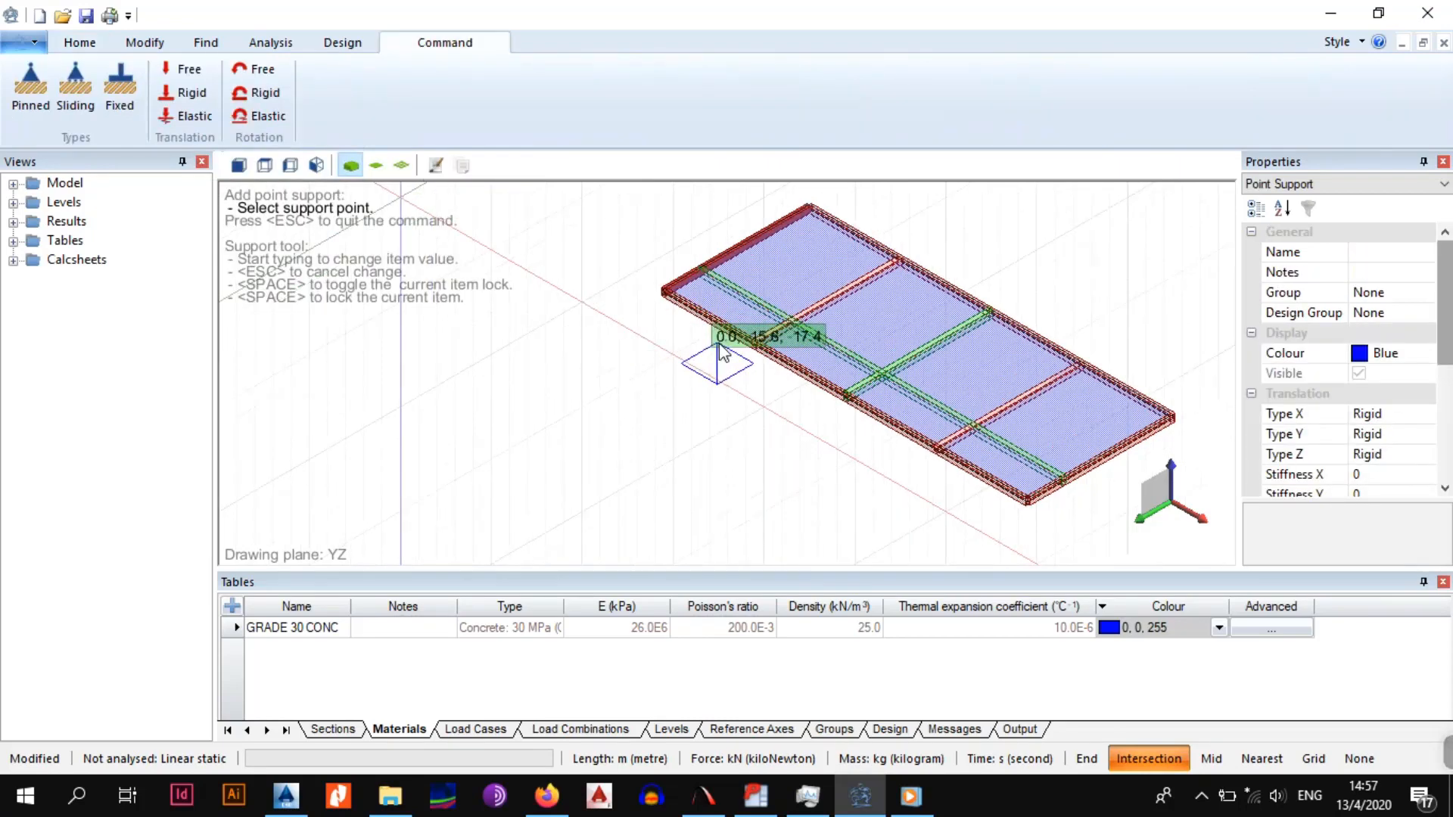
{"action": "scroll", "coordinate": [659, 289], "scroll_direction": "up", "scroll_amount": 5}
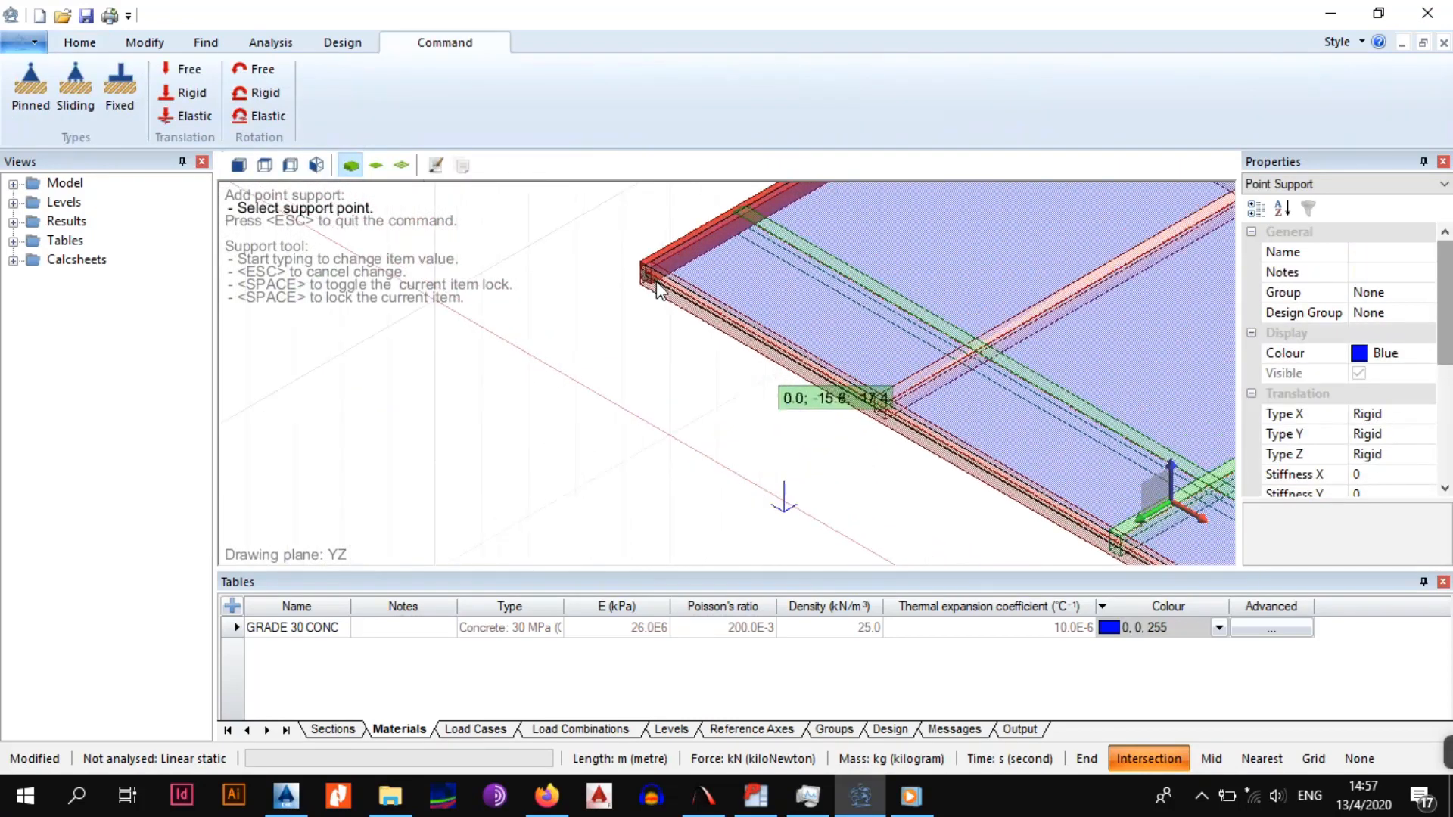
{"action": "scroll", "coordinate": [656, 288], "scroll_direction": "up", "scroll_amount": 4}
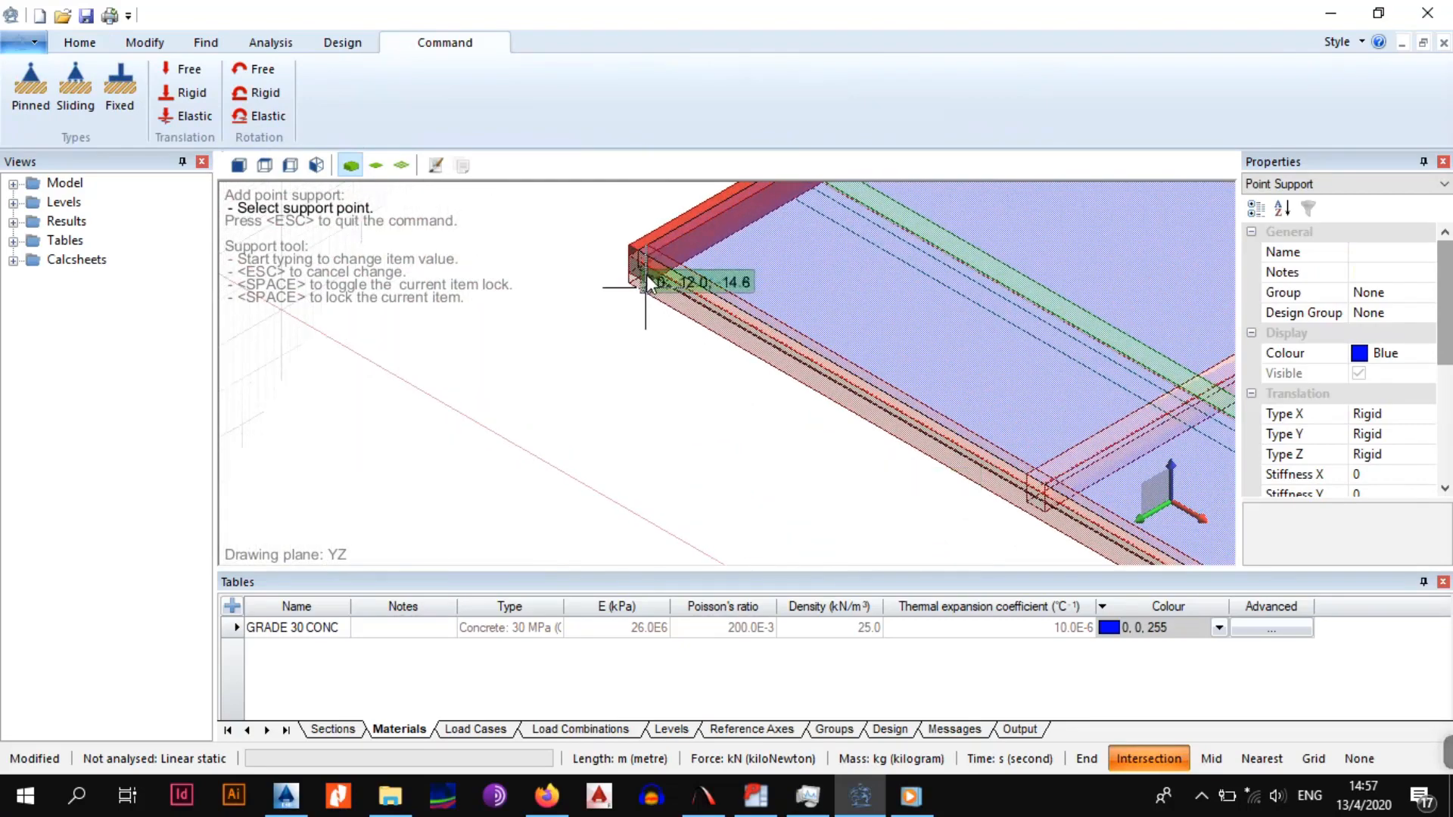
{"action": "scroll", "coordinate": [659, 321], "scroll_direction": "down", "scroll_amount": 2}
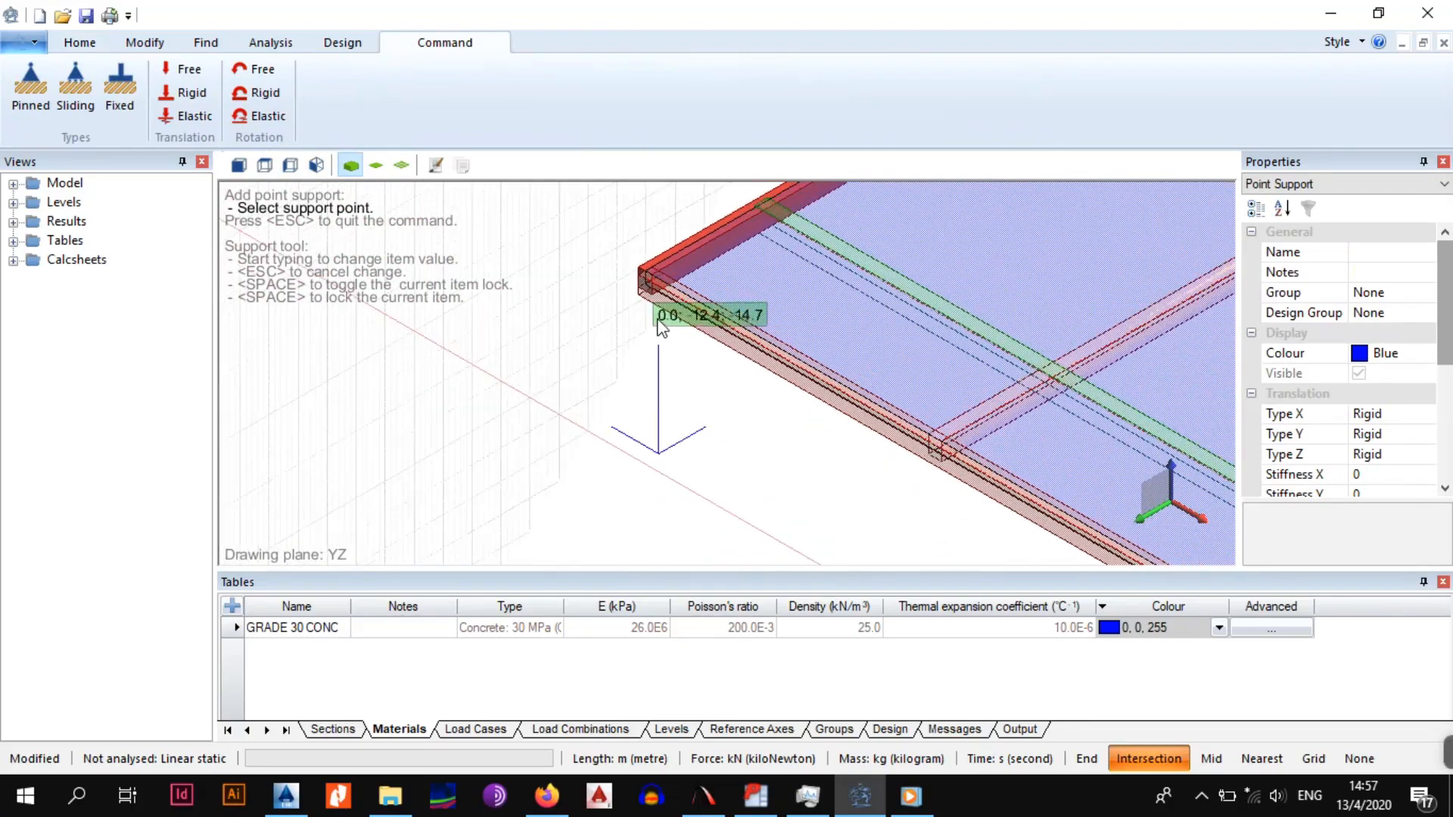
{"action": "scroll", "coordinate": [660, 318], "scroll_direction": "down", "scroll_amount": 4}
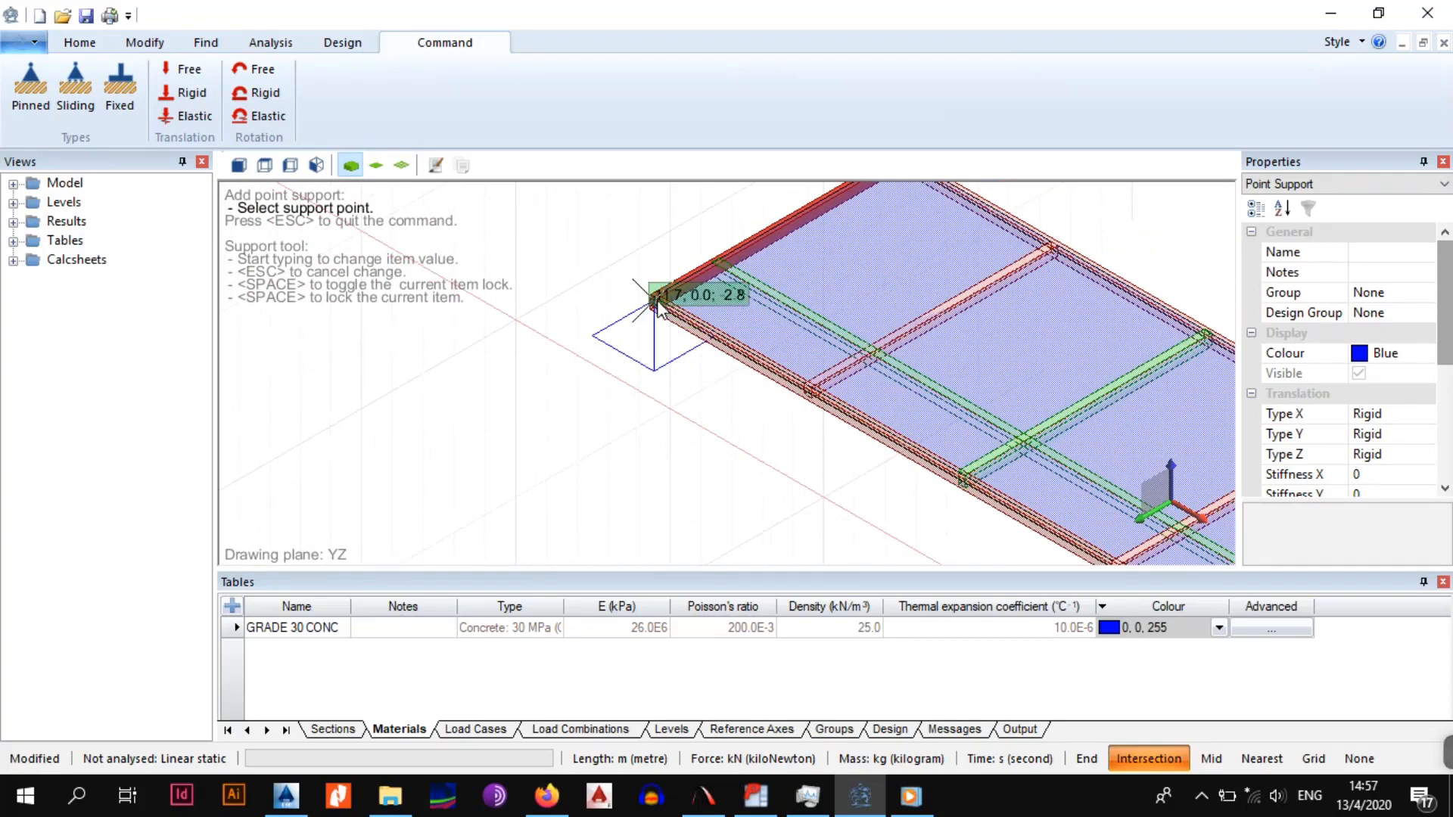
{"action": "left_click", "coordinate": [656, 300]}
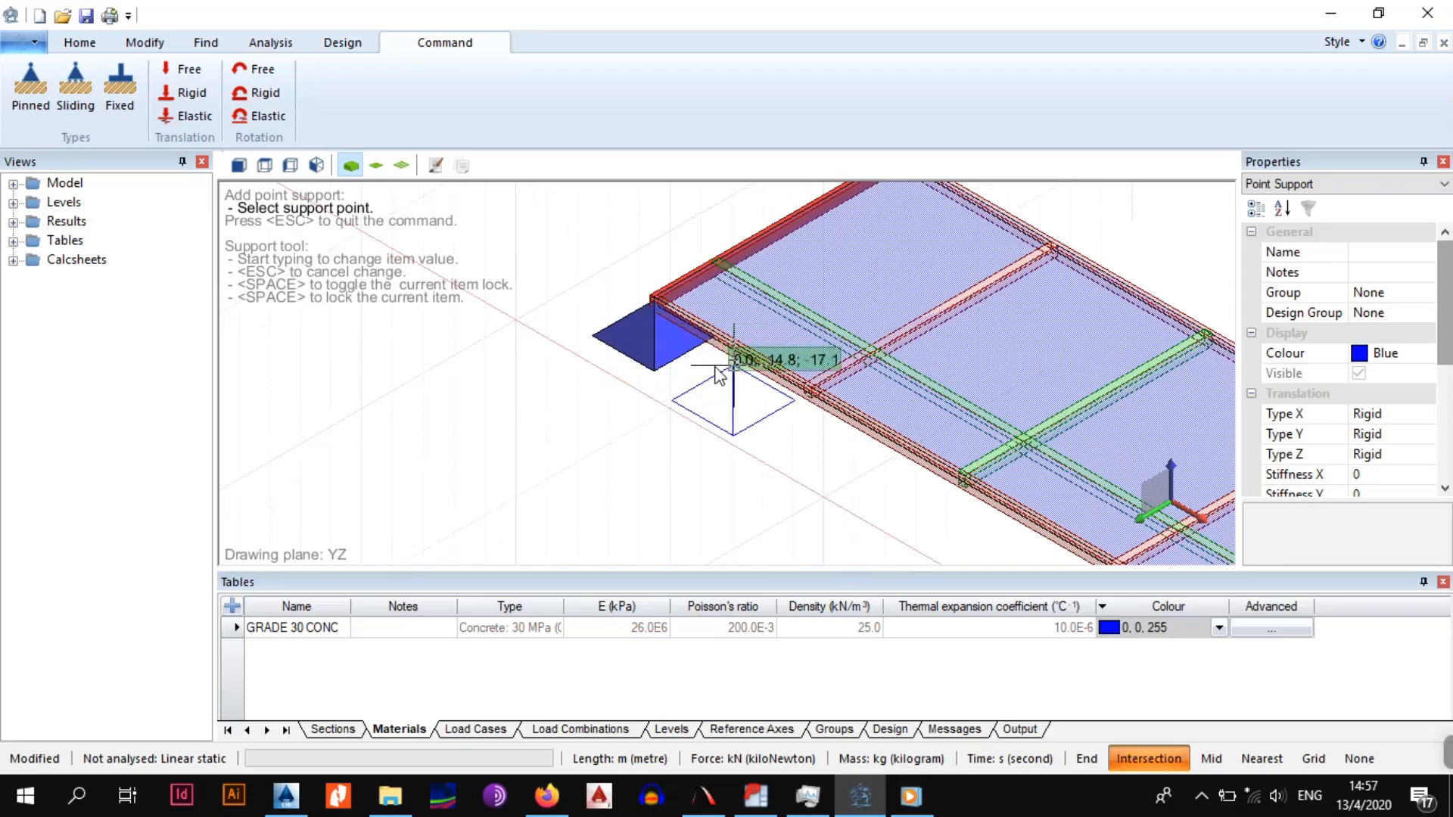
Assign the next point supports to the SUPPORTS group, leave their design group as None and set their colour to Orange
{"action": "left_click", "coordinate": [1382, 293]}
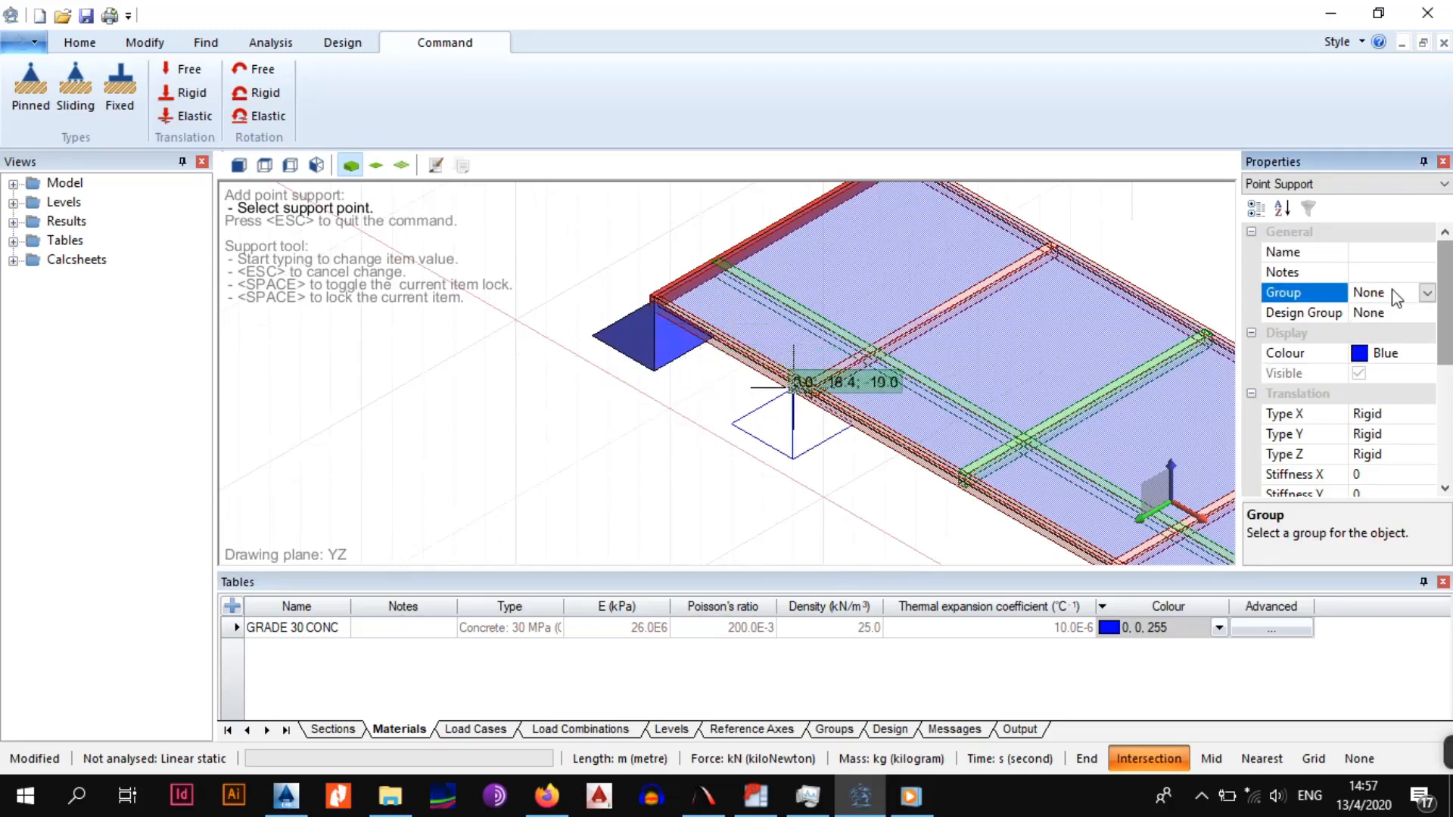
{"action": "left_click", "coordinate": [1427, 293]}
{"action": "left_click", "coordinate": [1381, 434]}
{"action": "left_click", "coordinate": [1395, 314]}
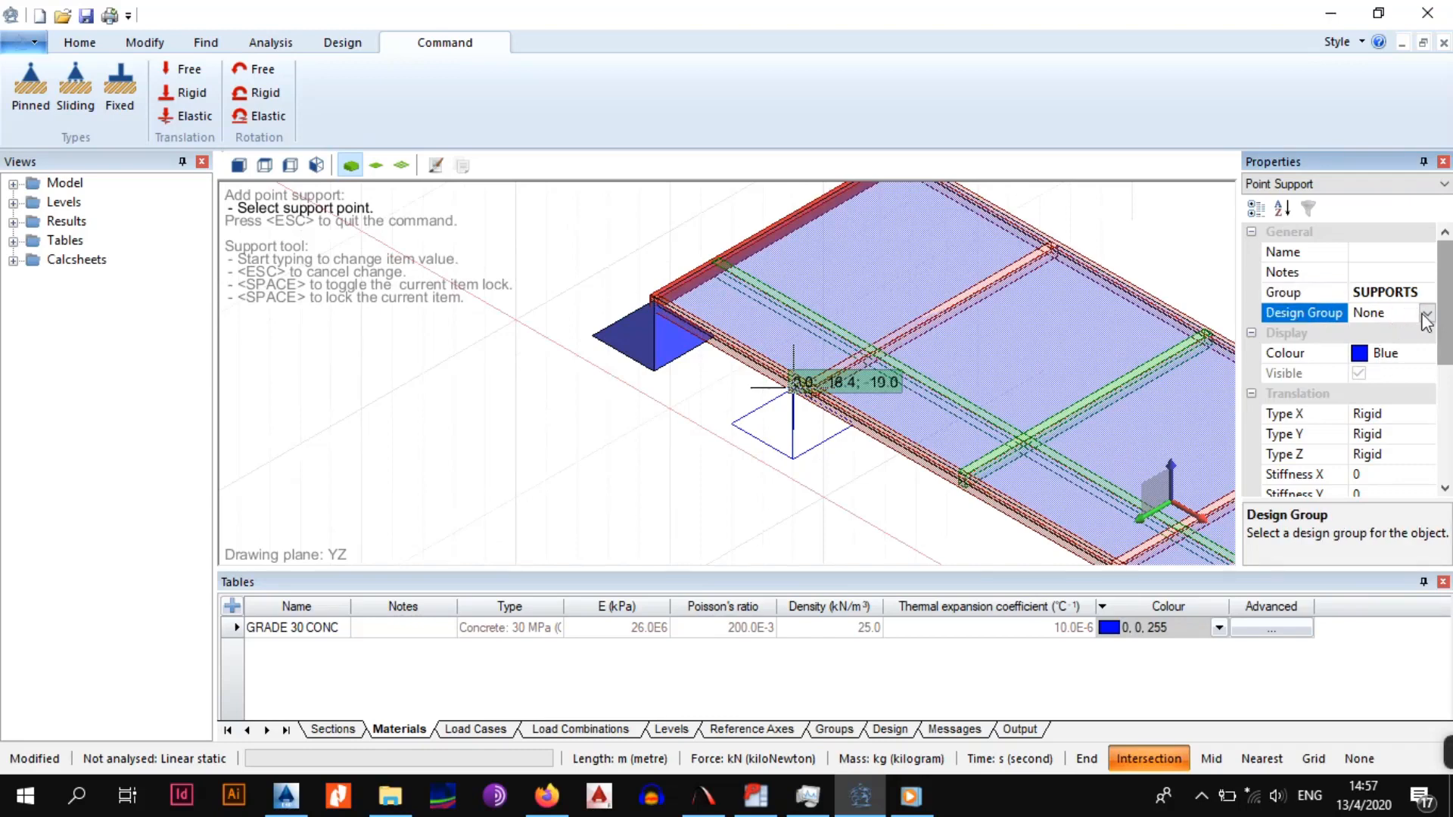
{"action": "left_click", "coordinate": [1427, 321]}
{"action": "left_click", "coordinate": [1416, 337]}
{"action": "left_click", "coordinate": [1408, 355]}
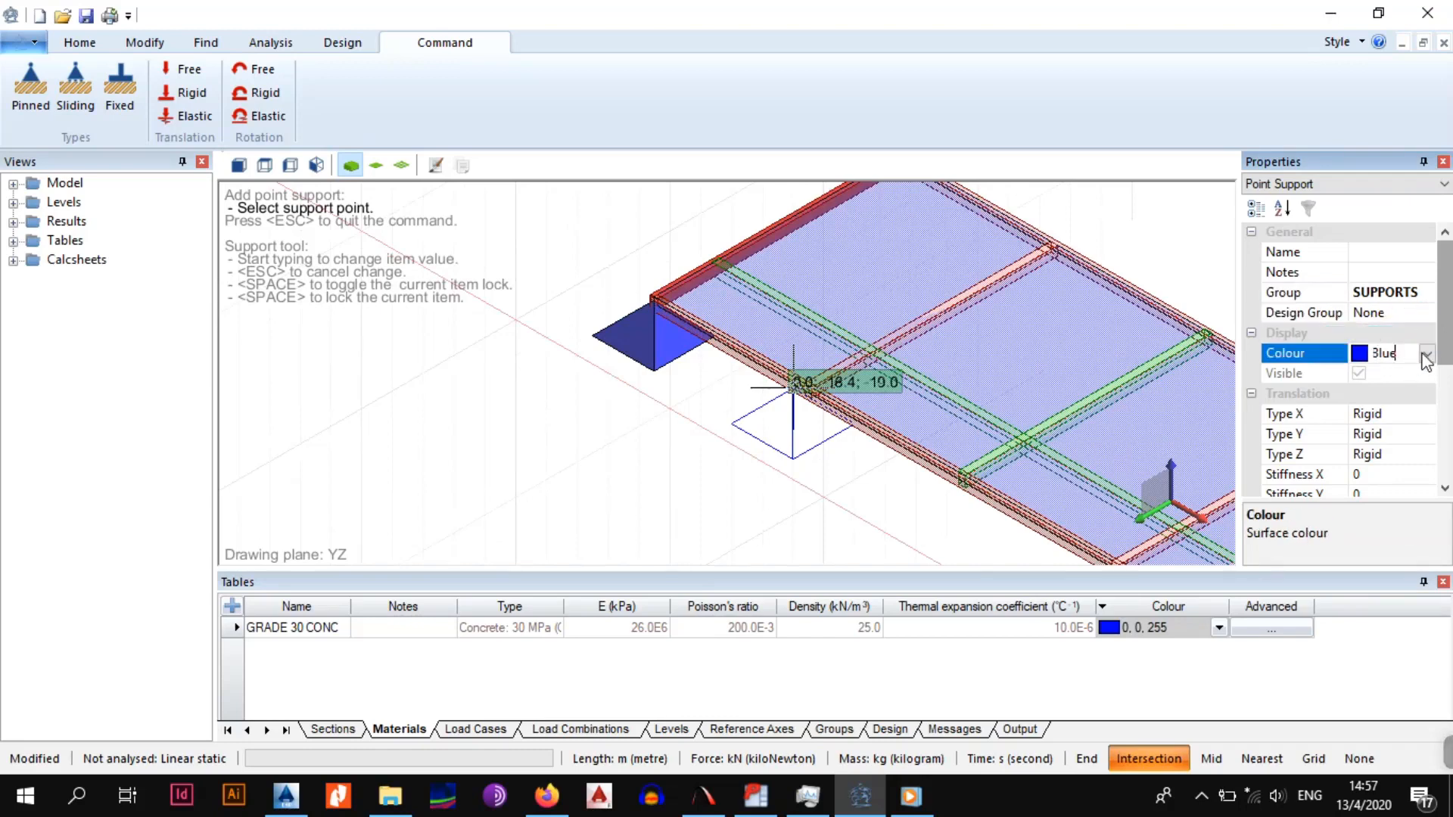
{"action": "left_click", "coordinate": [1426, 354]}
{"action": "left_click", "coordinate": [1388, 441]}
Review the point support's translation and rotation types and its stiffness settings in the X, Y and Z directions
{"action": "left_click", "coordinate": [1392, 414]}
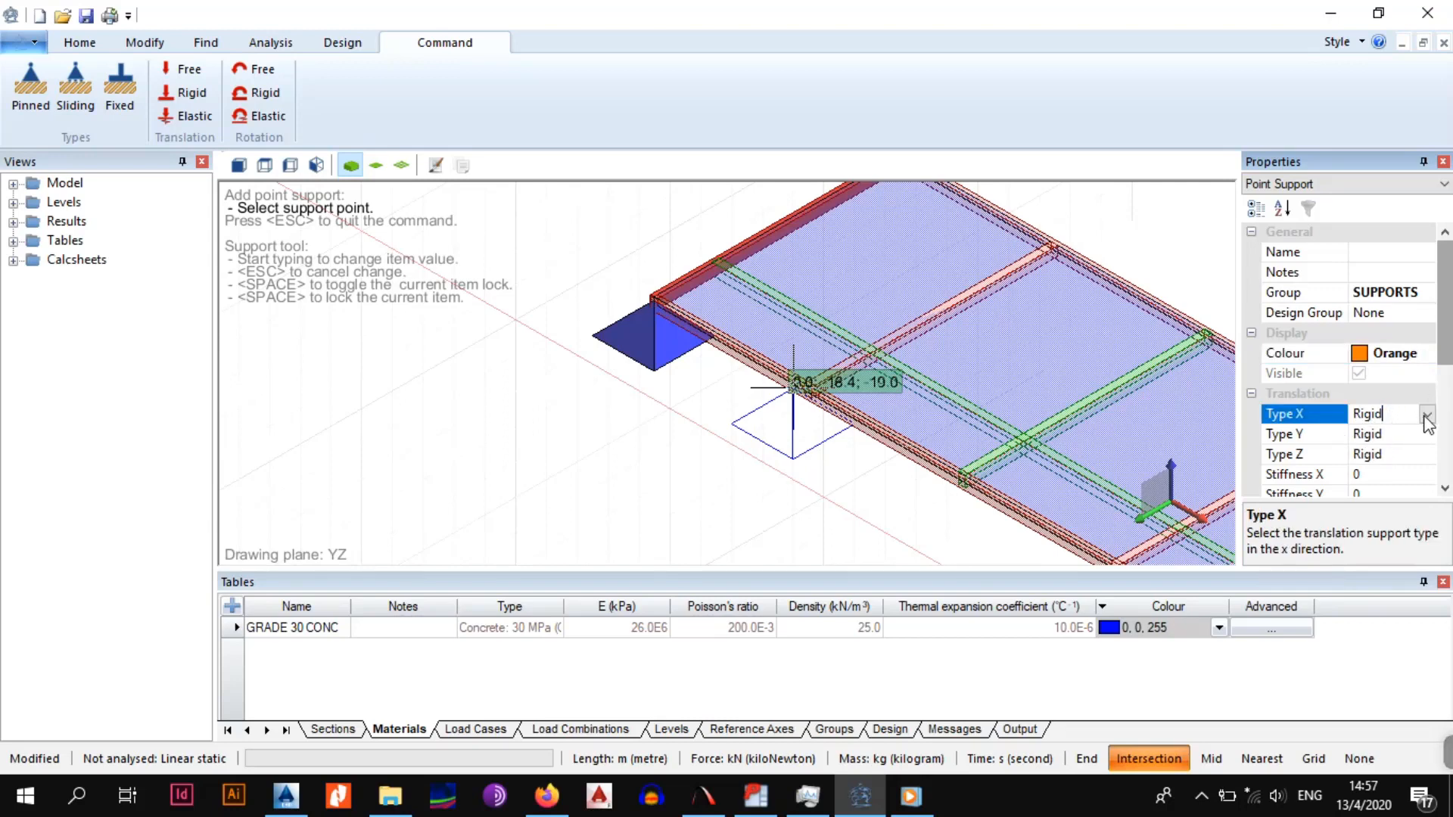
{"action": "left_click", "coordinate": [1427, 416]}
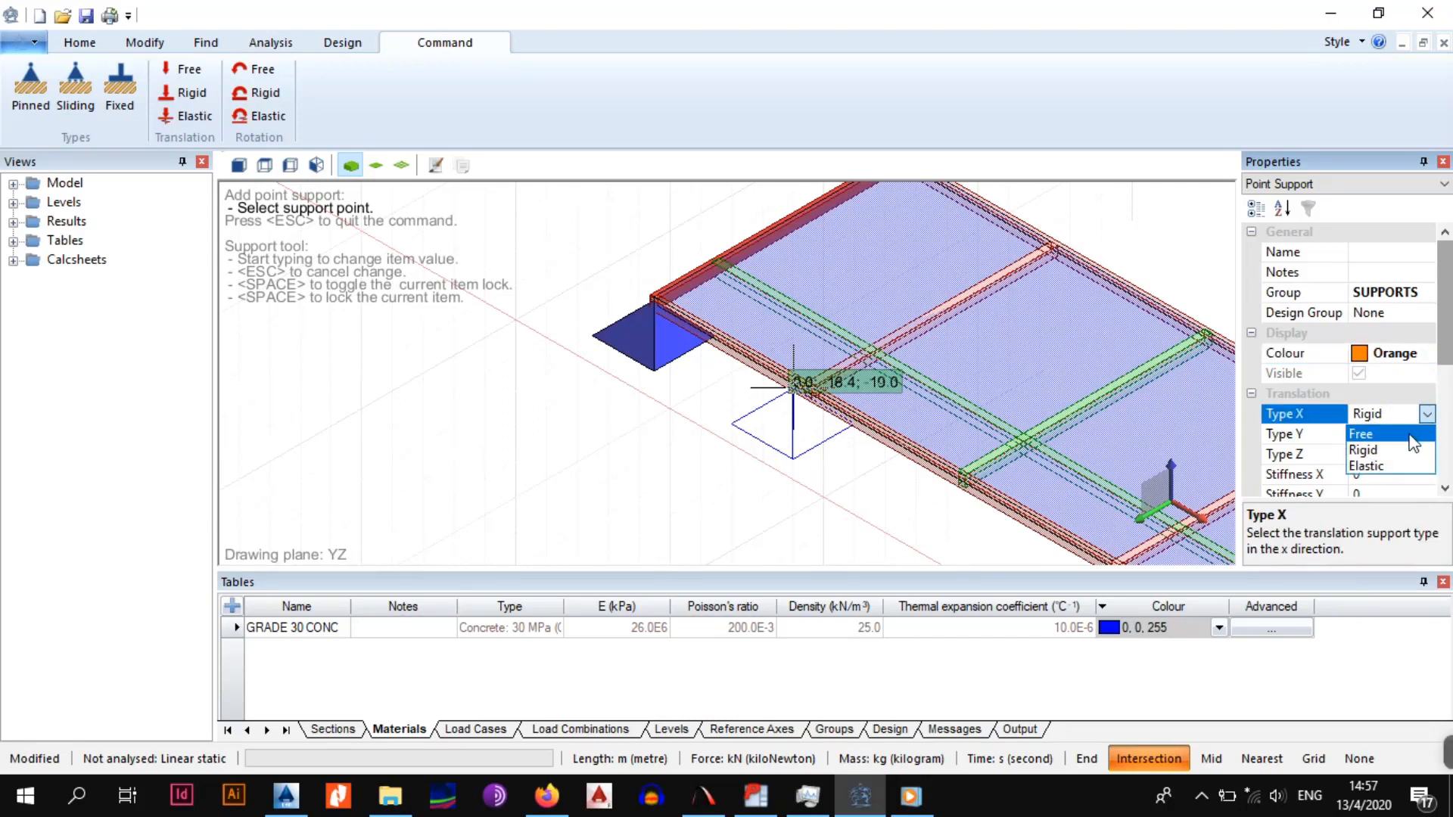
{"action": "left_click", "coordinate": [1428, 420]}
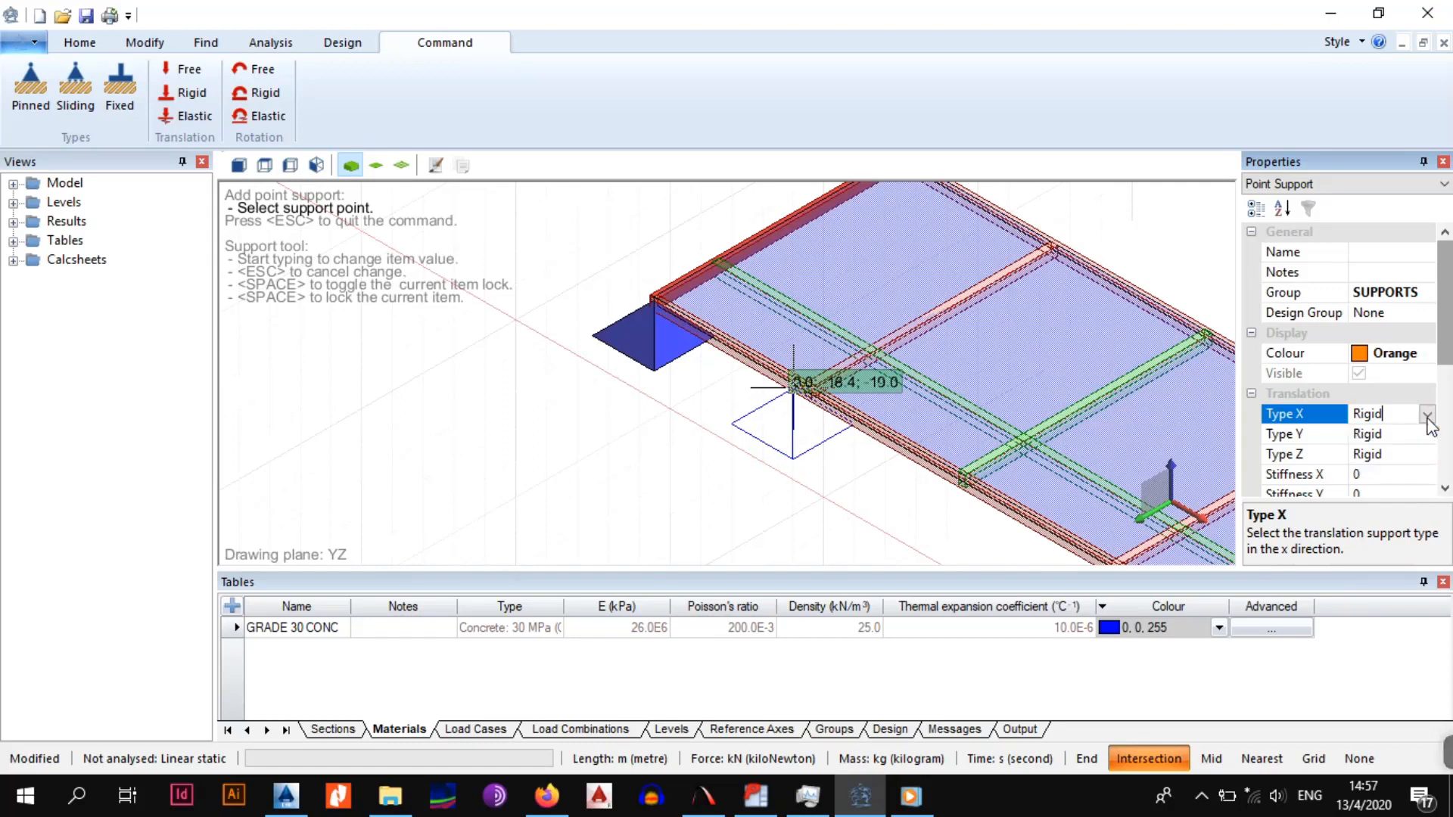
{"action": "left_click", "coordinate": [1426, 435]}
{"action": "left_click", "coordinate": [1414, 470]}
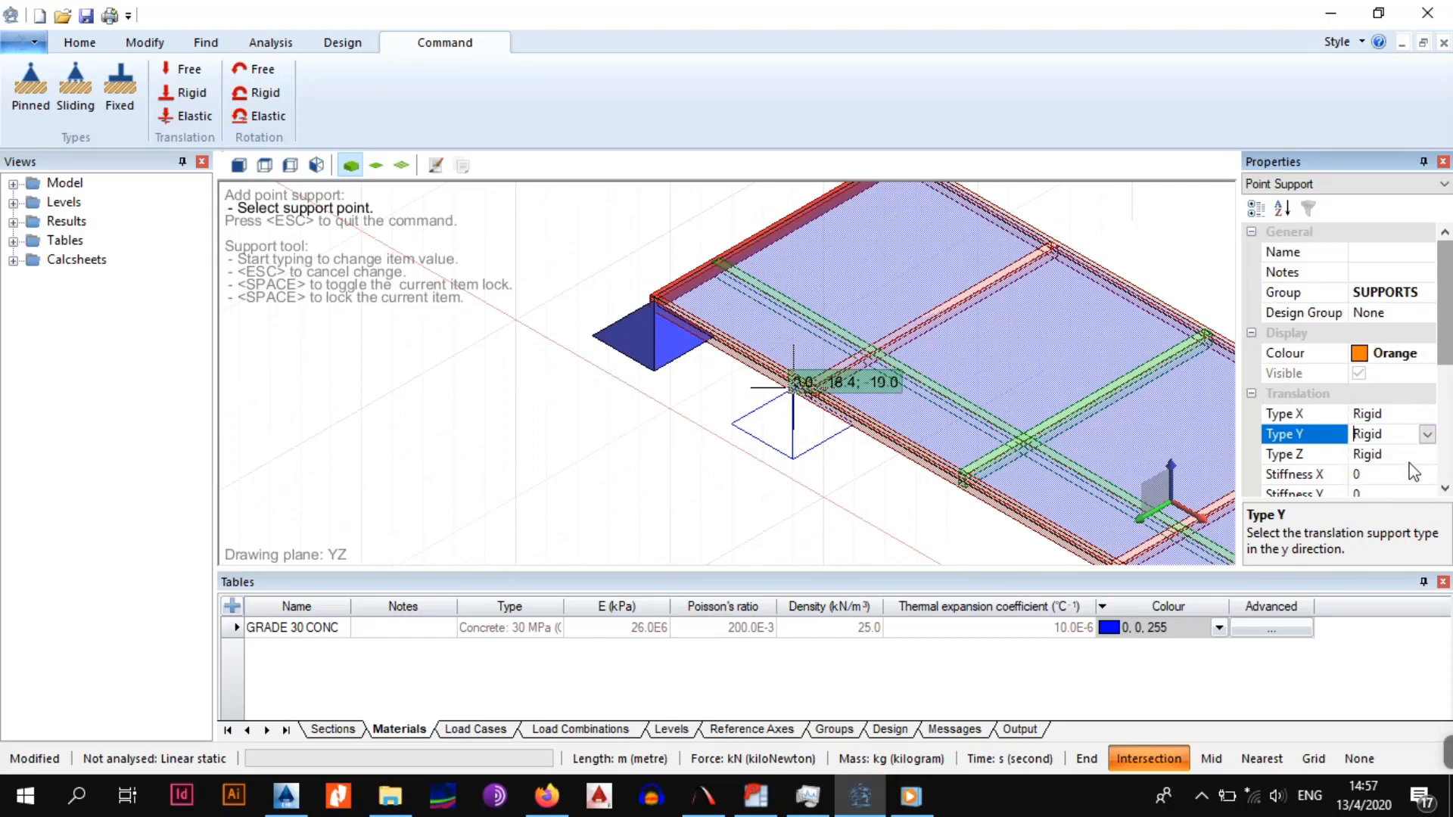
{"action": "scroll", "coordinate": [1389, 476], "scroll_direction": "down", "scroll_amount": 5}
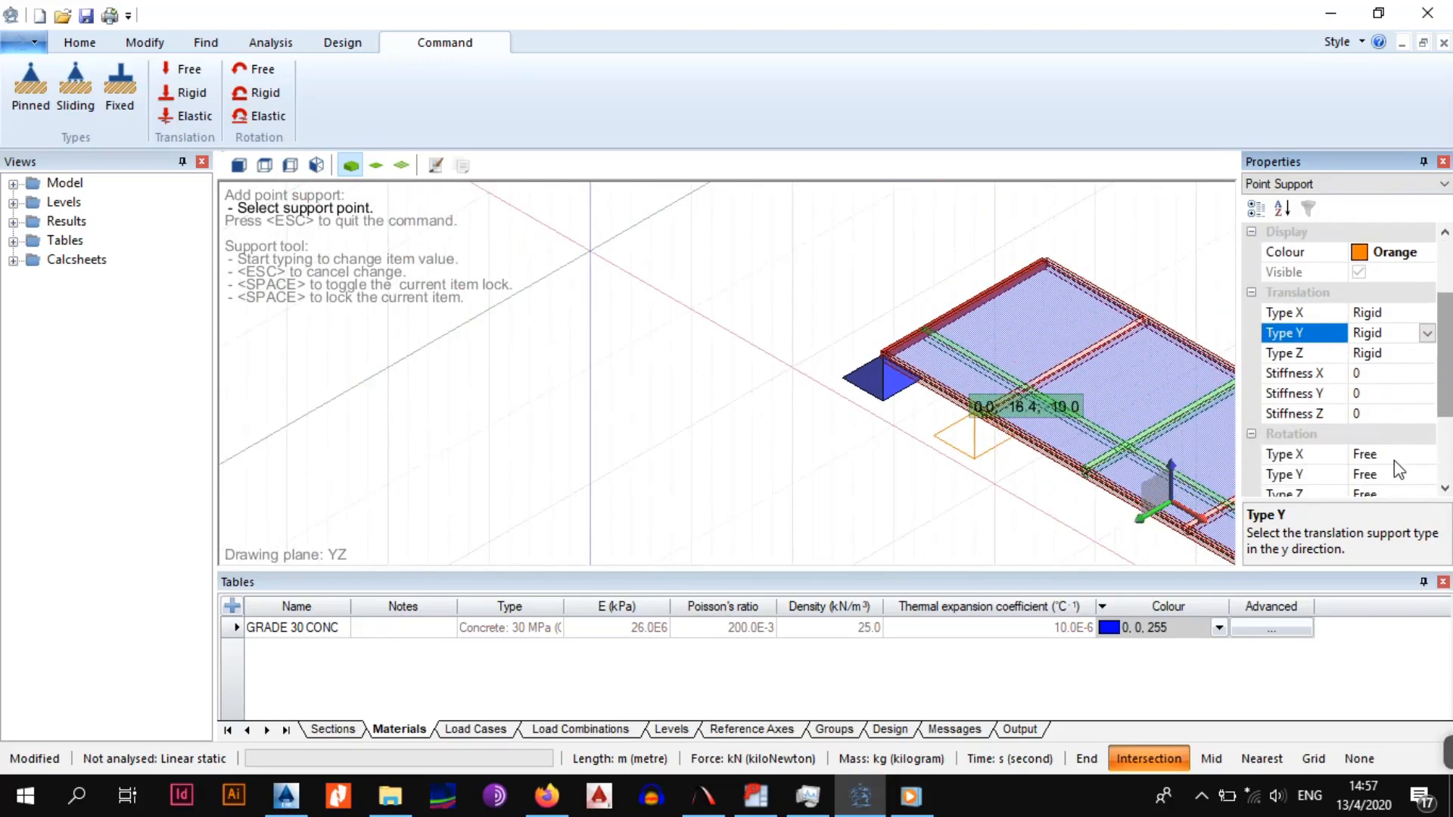
{"action": "scroll", "coordinate": [1423, 423], "scroll_direction": "down", "scroll_amount": 3}
{"action": "scroll", "coordinate": [1416, 443], "scroll_direction": "up", "scroll_amount": 1}
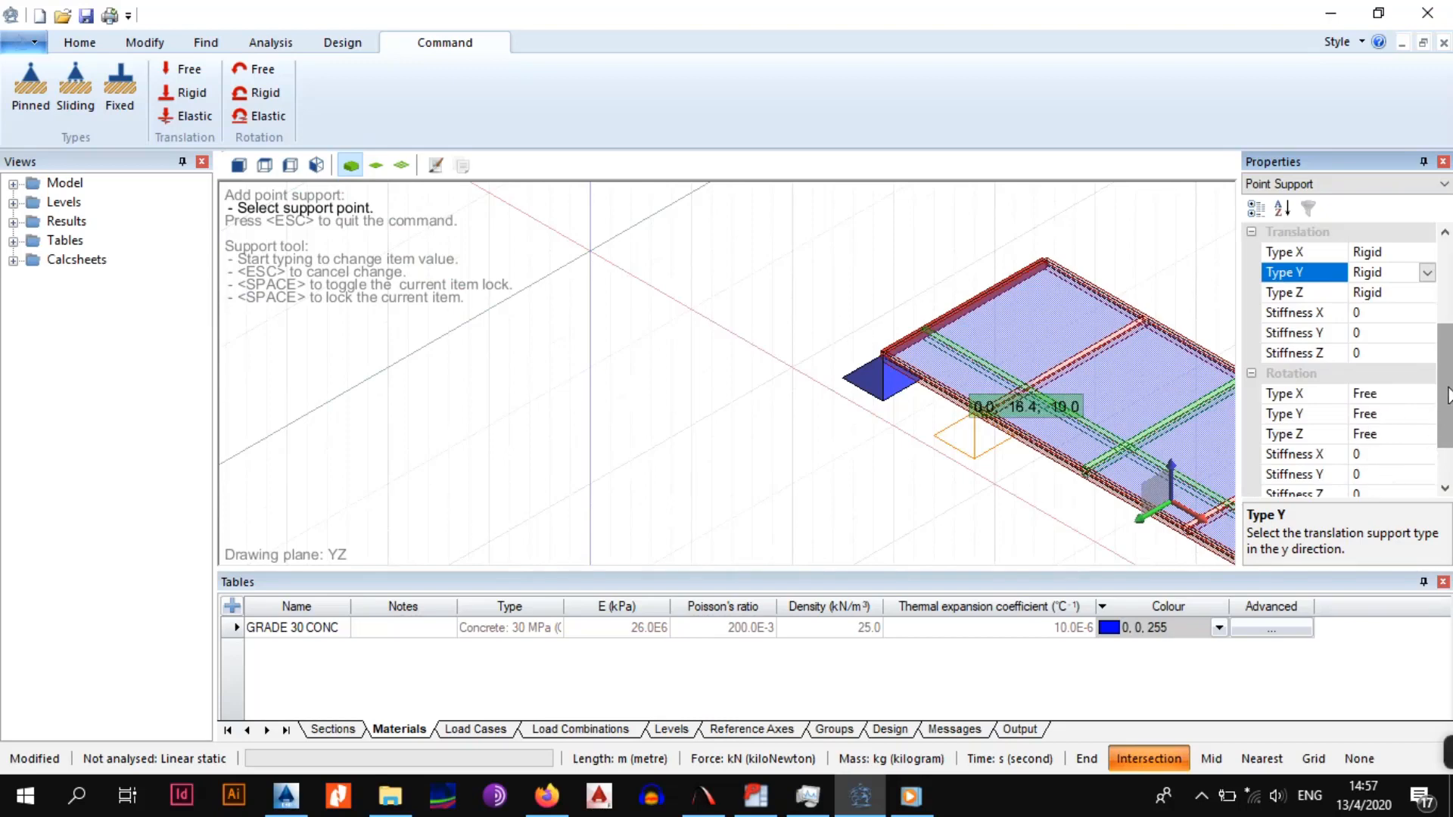
{"action": "scroll", "coordinate": [1447, 395], "scroll_direction": "down", "scroll_amount": 3}
{"action": "scroll", "coordinate": [1370, 423], "scroll_direction": "up", "scroll_amount": 2}
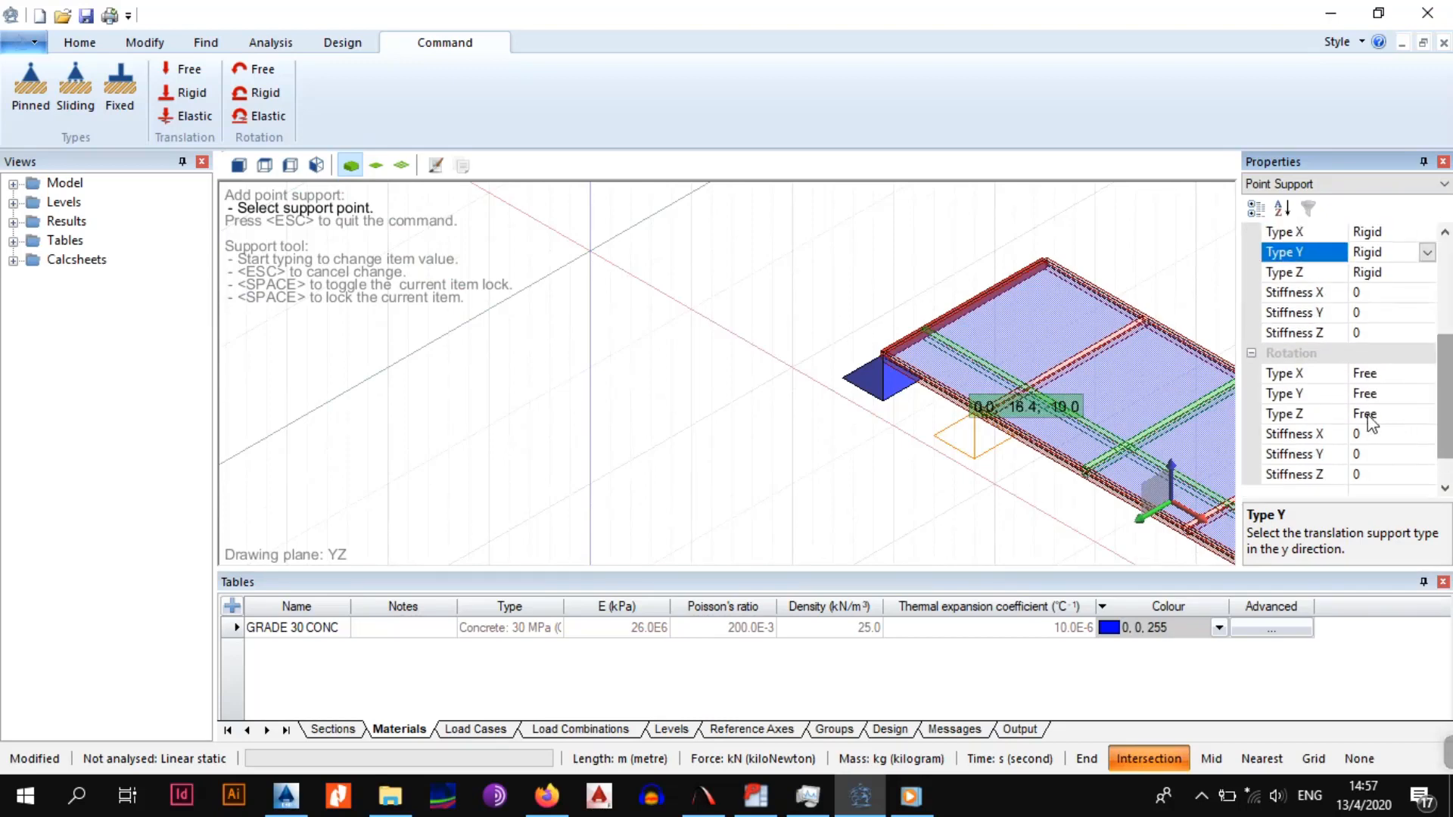
{"action": "scroll", "coordinate": [1395, 394], "scroll_direction": "up", "scroll_amount": 5}
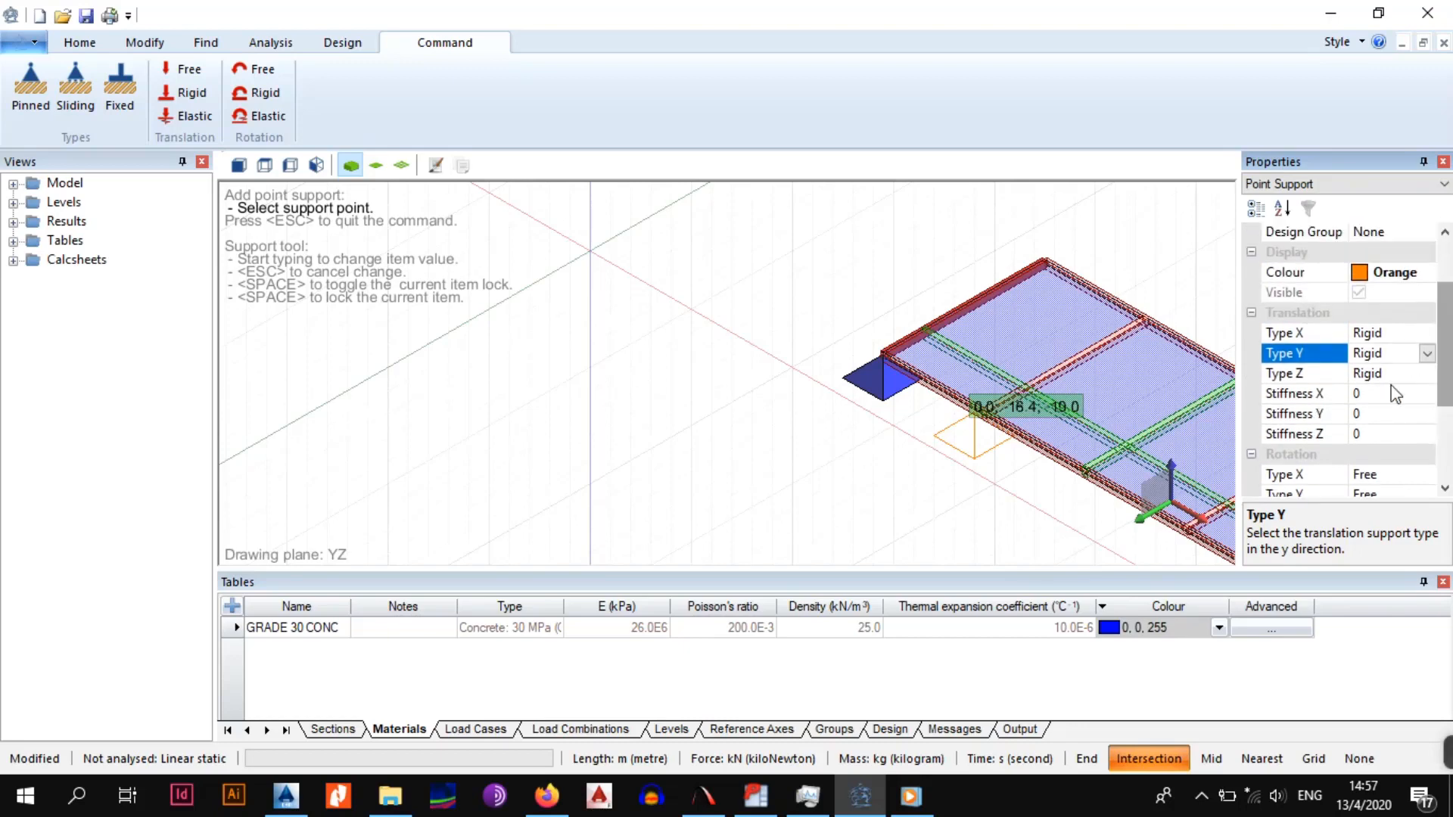
{"action": "scroll", "coordinate": [1451, 302], "scroll_direction": "up", "scroll_amount": 4}
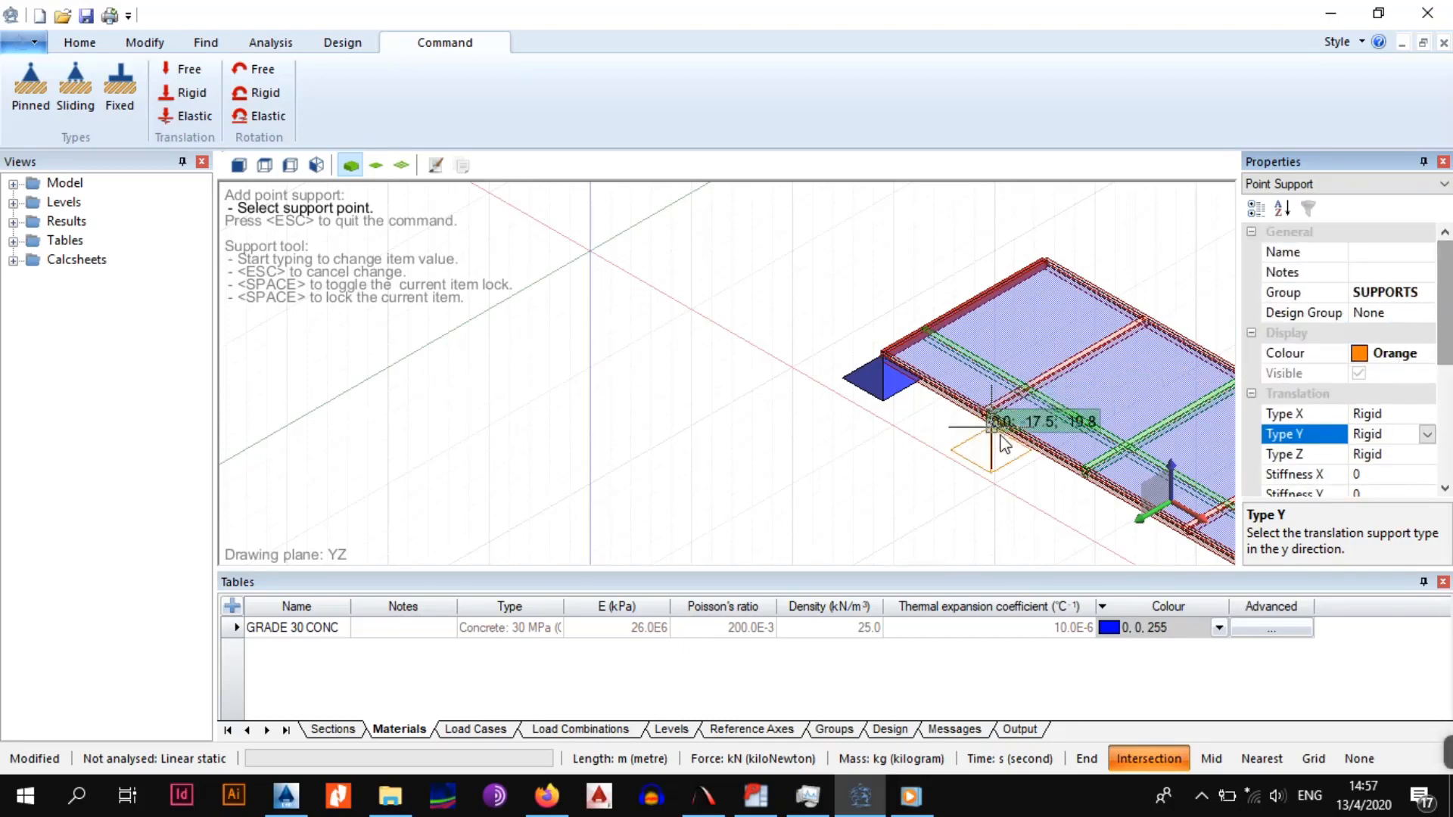
Place orange point supports along the near long edge, at the three cross beam ends and at the corner at 31.7; 0.0; -2.8
{"action": "middle_click_drag", "start_coordinate": [1001, 435], "coordinate": [818, 442]}
{"action": "scroll", "coordinate": [816, 440], "scroll_direction": "up", "scroll_amount": 4}
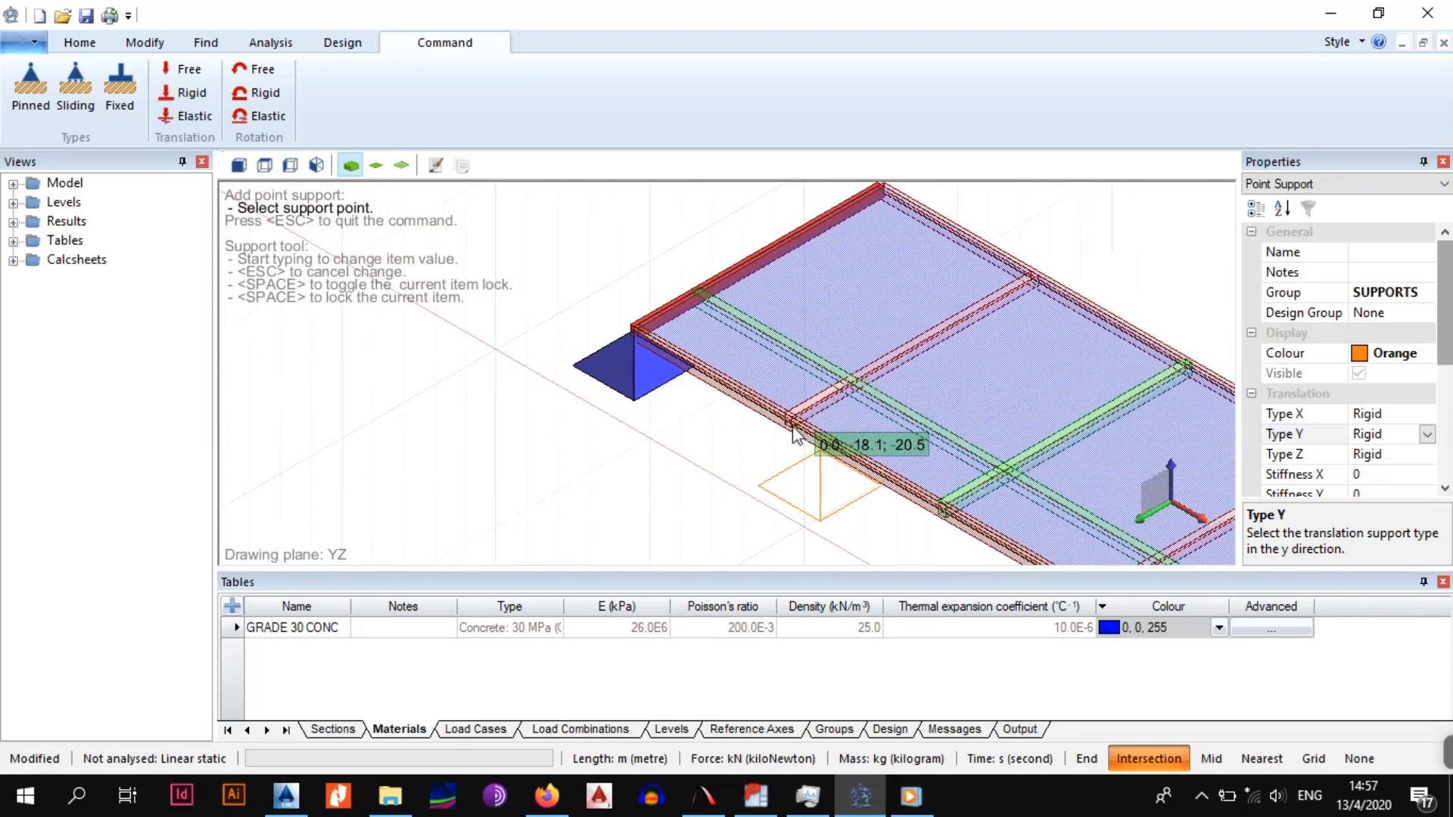
{"action": "left_click", "coordinate": [789, 418]}
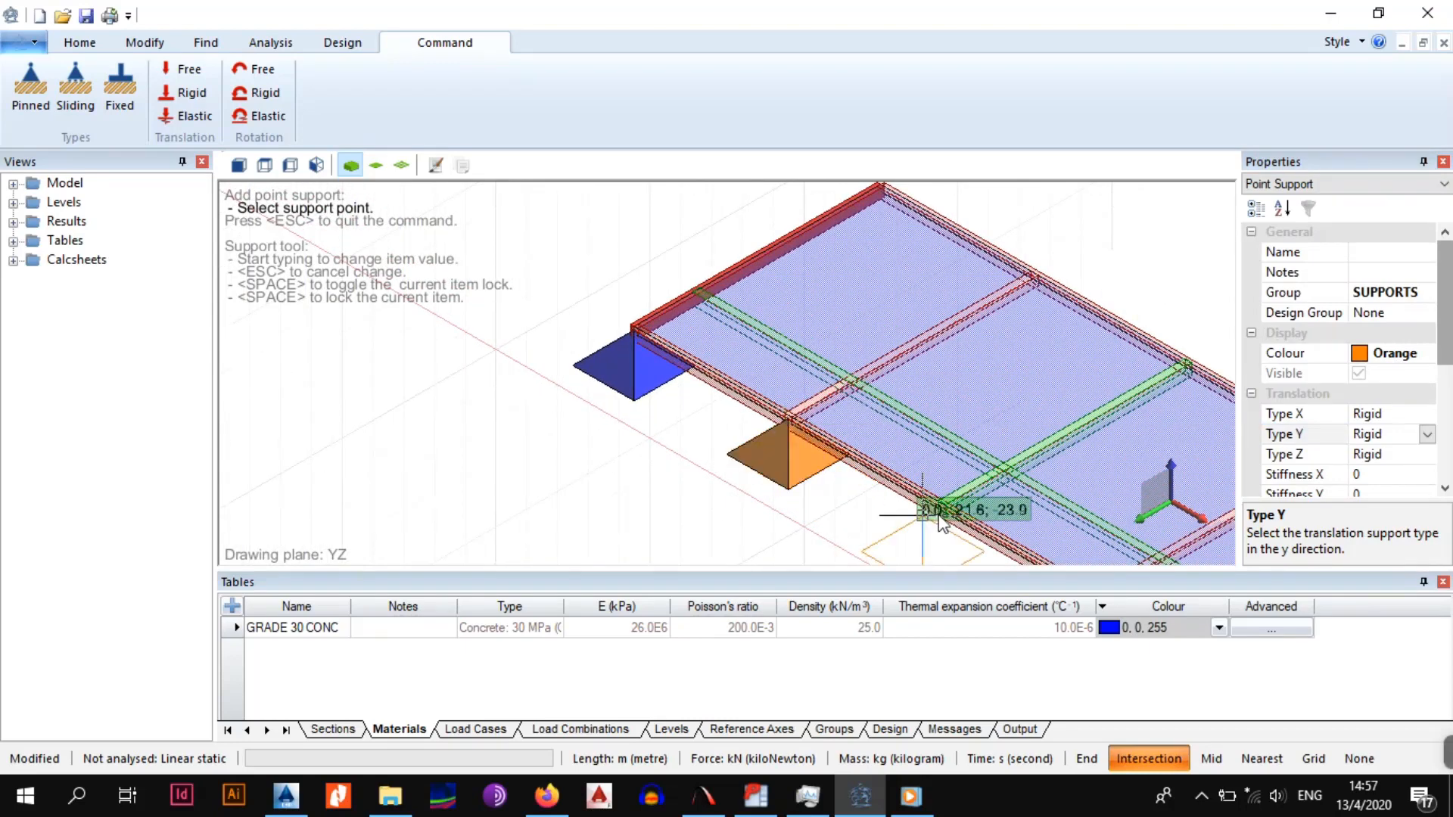
{"action": "left_click", "coordinate": [942, 504]}
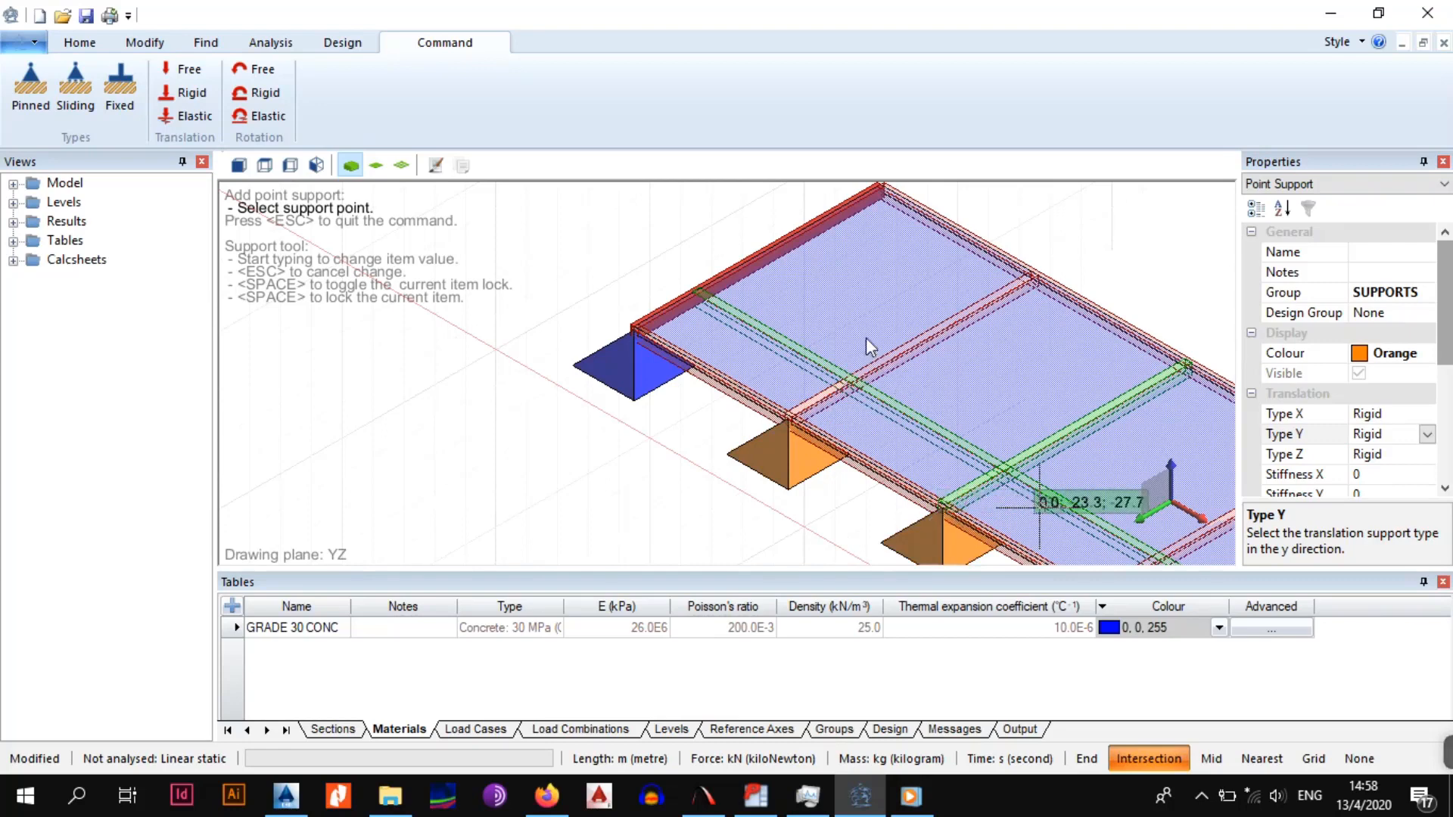
{"action": "middle_click_drag", "start_coordinate": [1039, 508], "coordinate": [861, 332]}
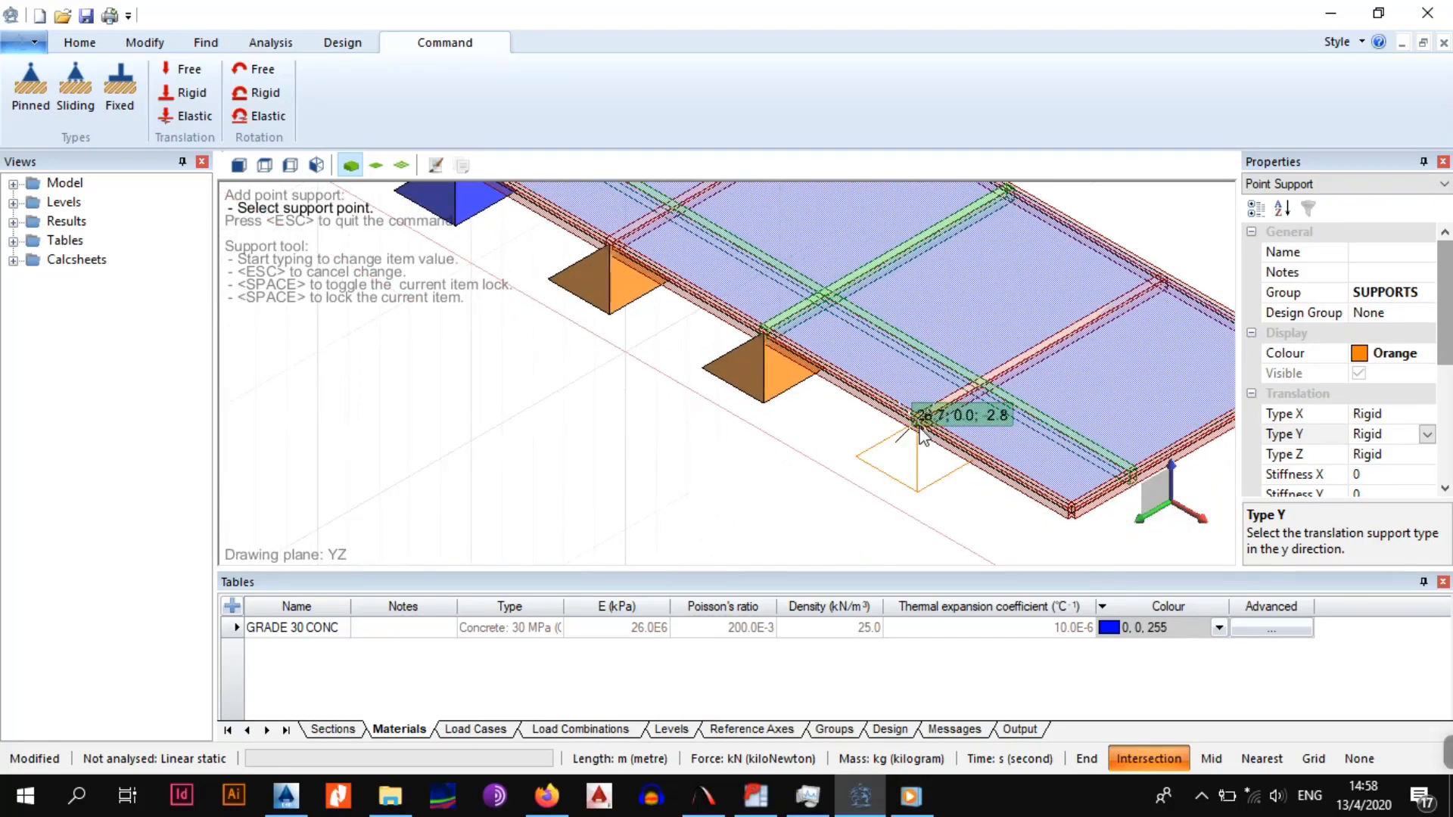
{"action": "left_click", "coordinate": [919, 425]}
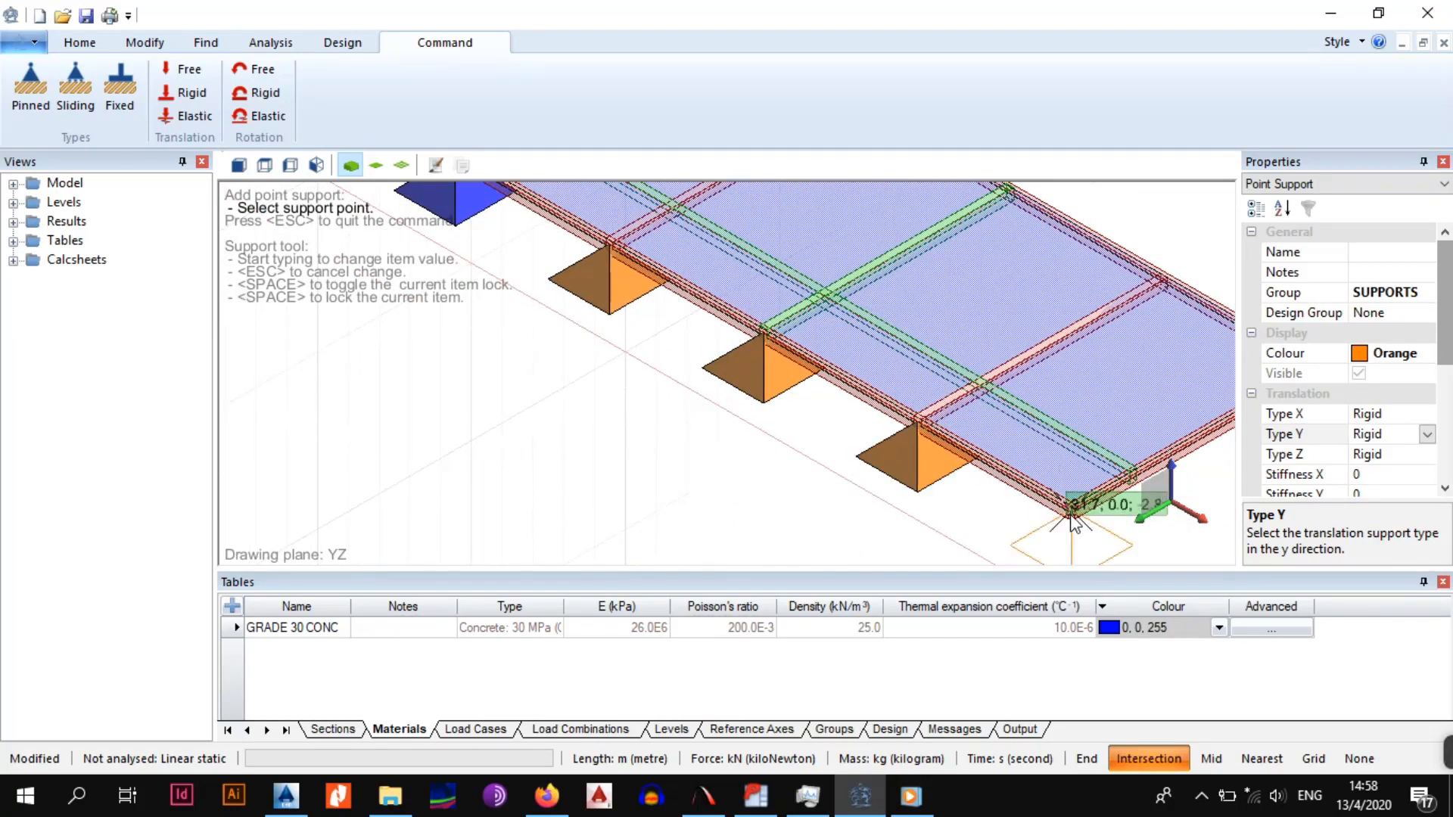
{"action": "left_click", "coordinate": [1072, 516]}
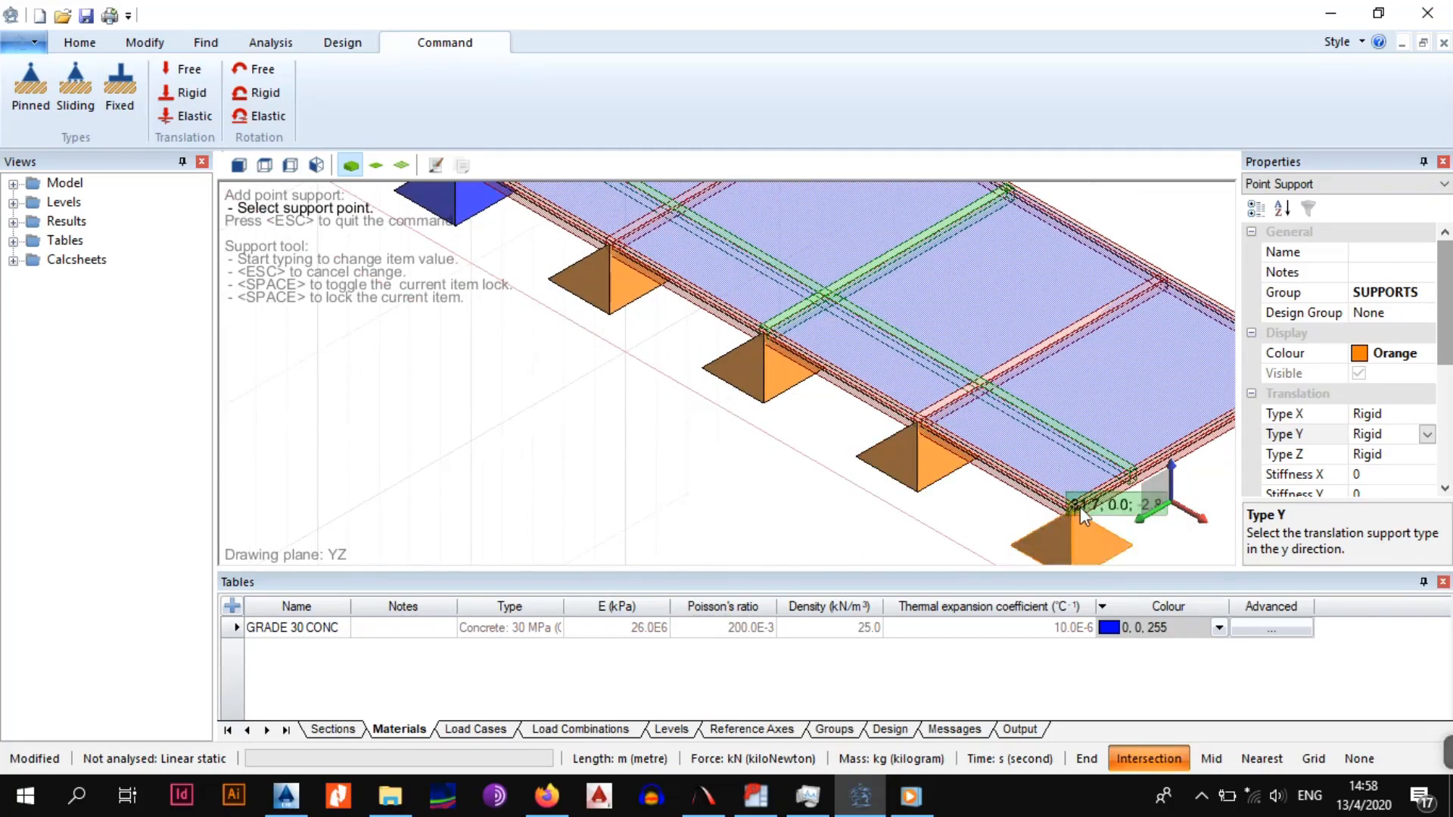
Place five point supports along the green longitudinal beam, at both its ends and at its crossings with the three cross beams
{"action": "left_click", "coordinate": [1132, 474]}
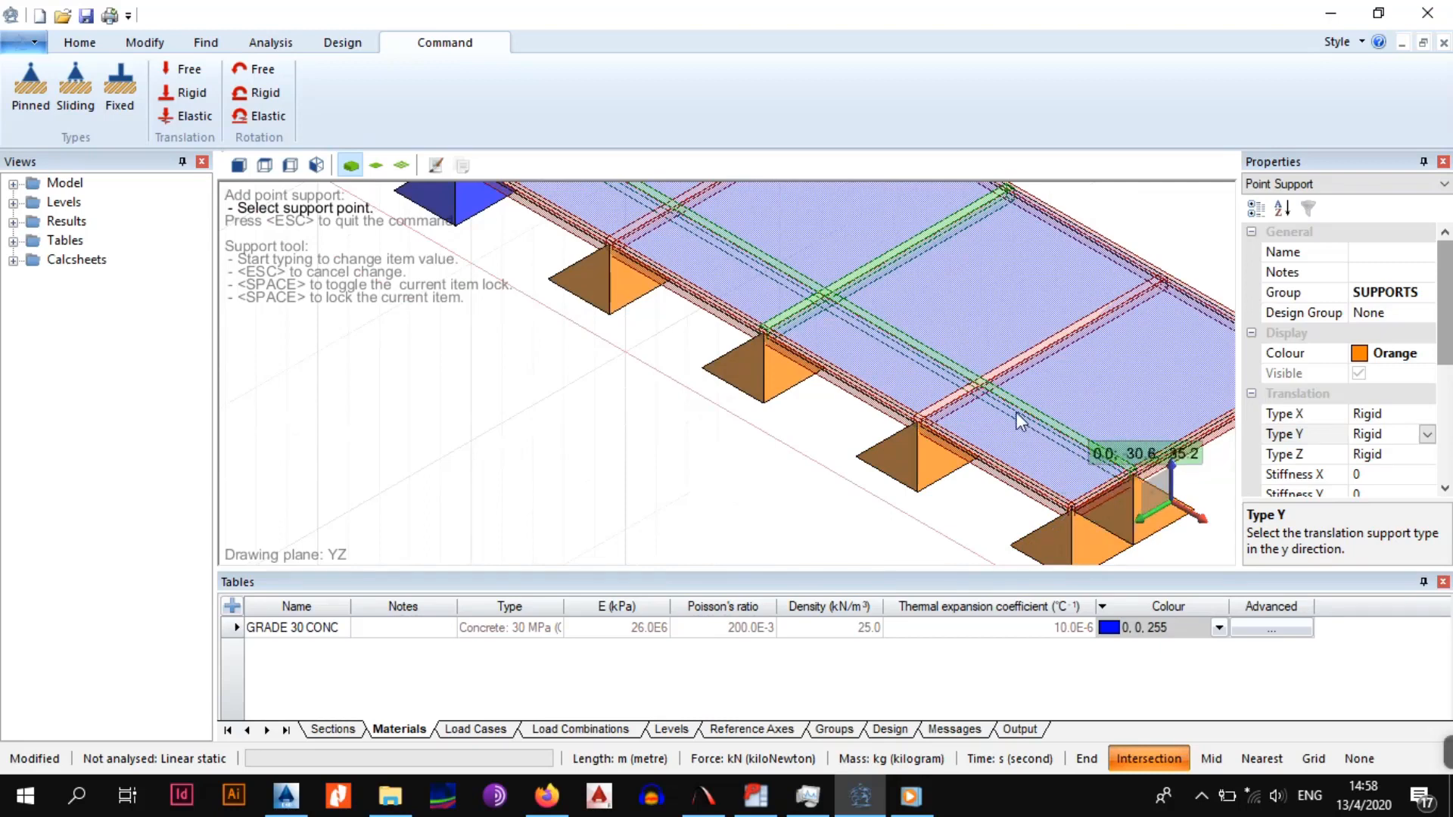
{"action": "left_click", "coordinate": [977, 388]}
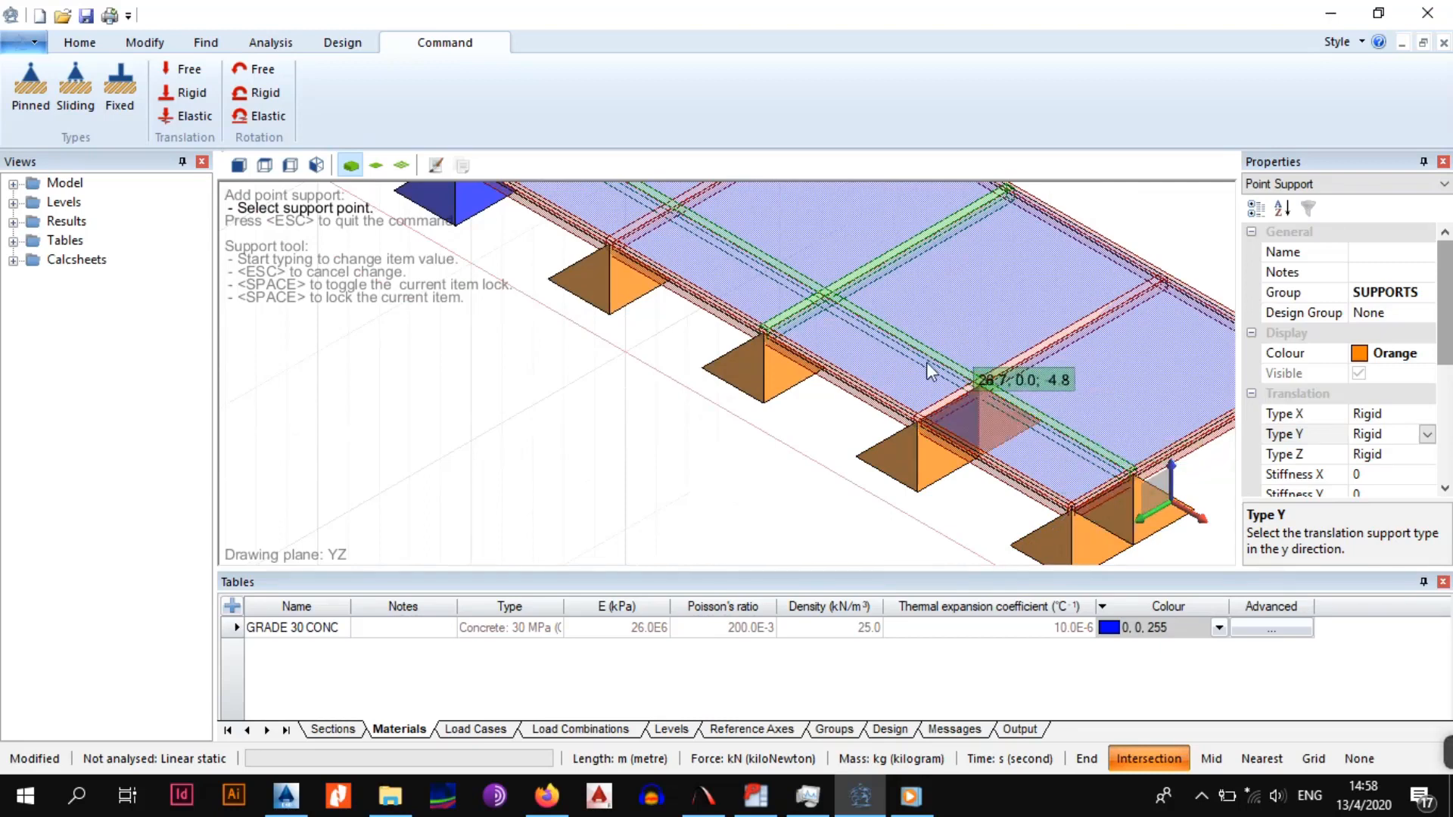
{"action": "left_click", "coordinate": [791, 296]}
{"action": "middle_click_drag", "start_coordinate": [751, 268], "coordinate": [955, 485]}
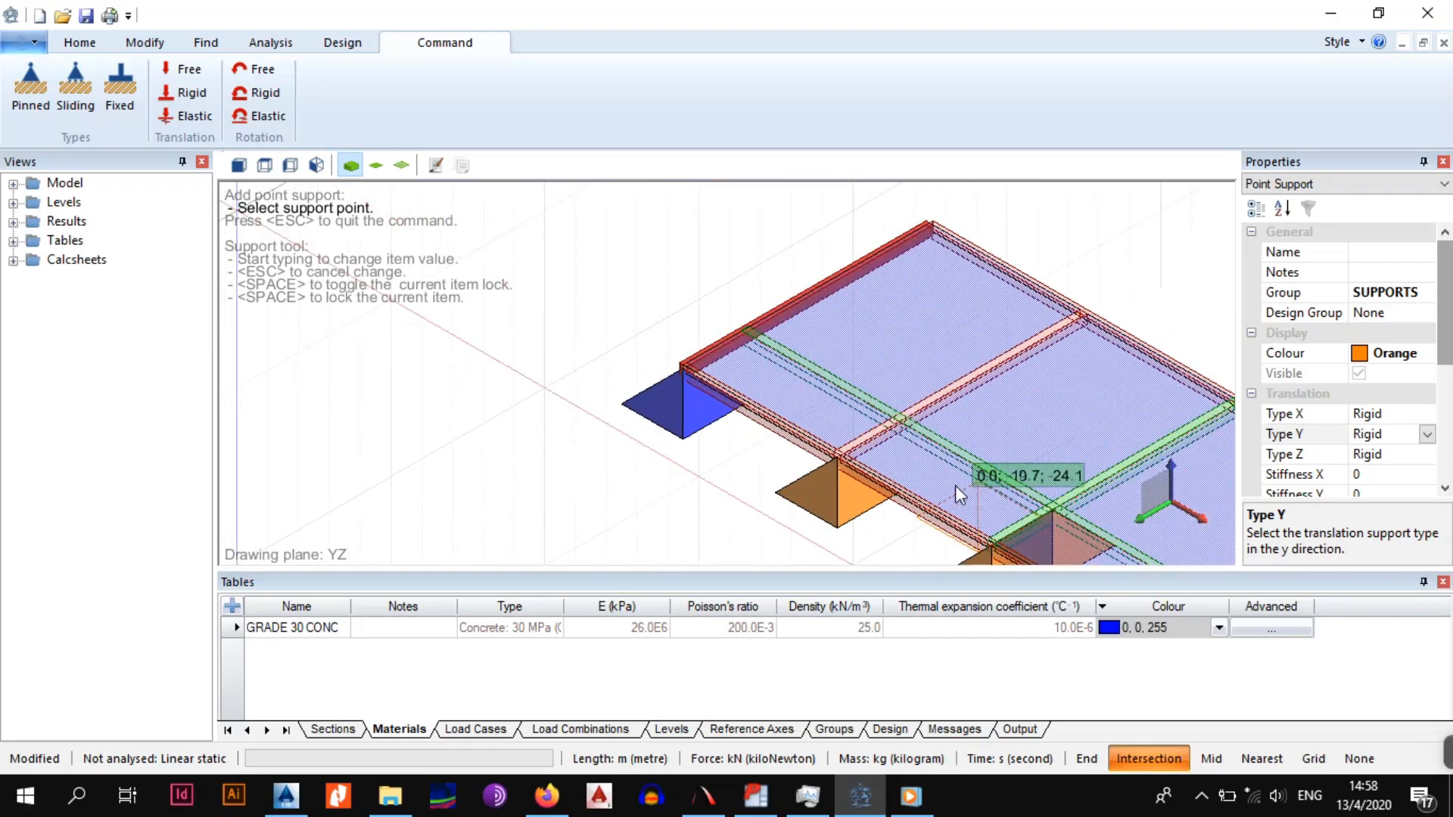
{"action": "left_click", "coordinate": [894, 416]}
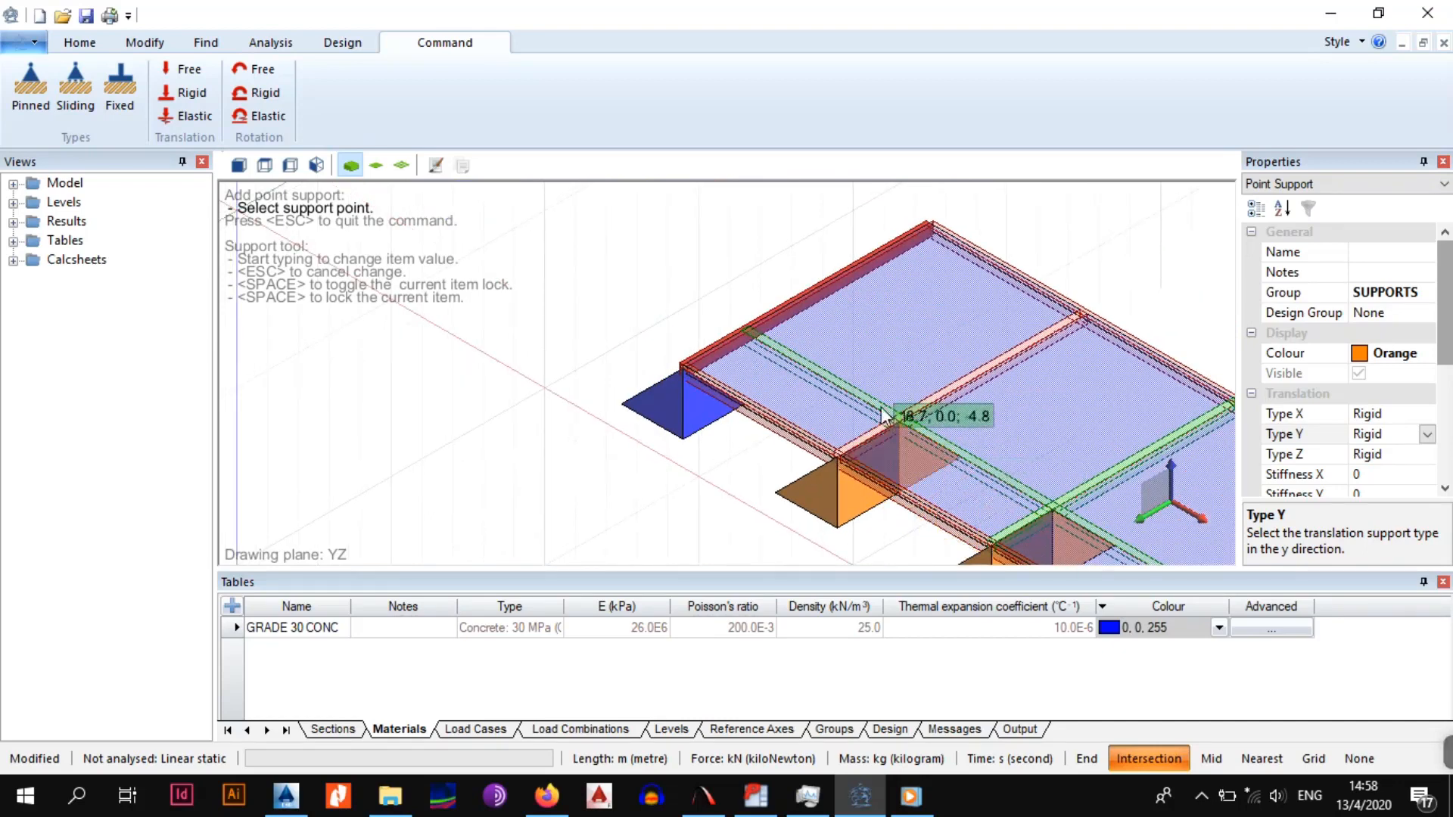
{"action": "left_click", "coordinate": [745, 331]}
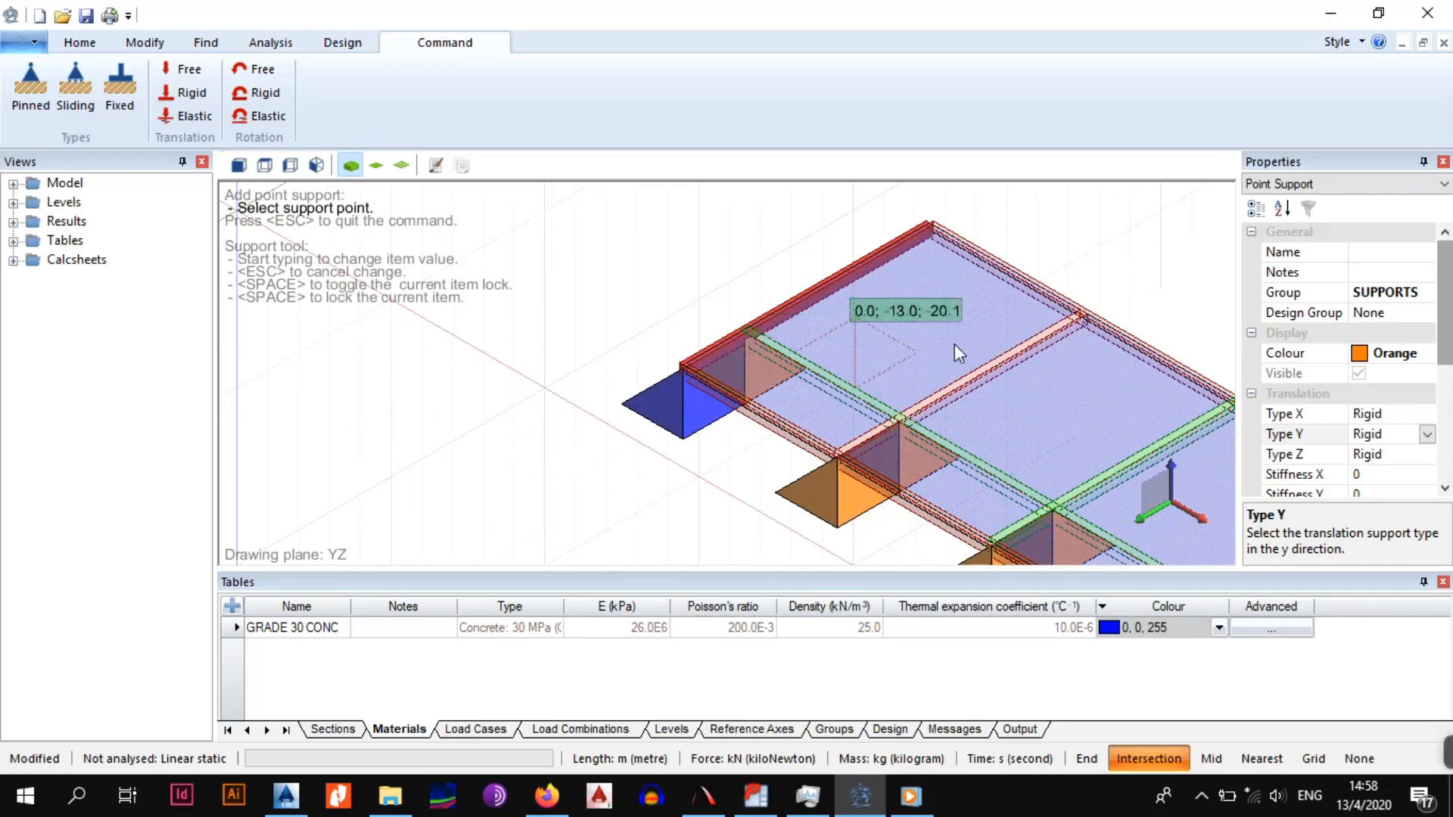
{"action": "middle_click_drag", "start_coordinate": [955, 343], "coordinate": [806, 398]}
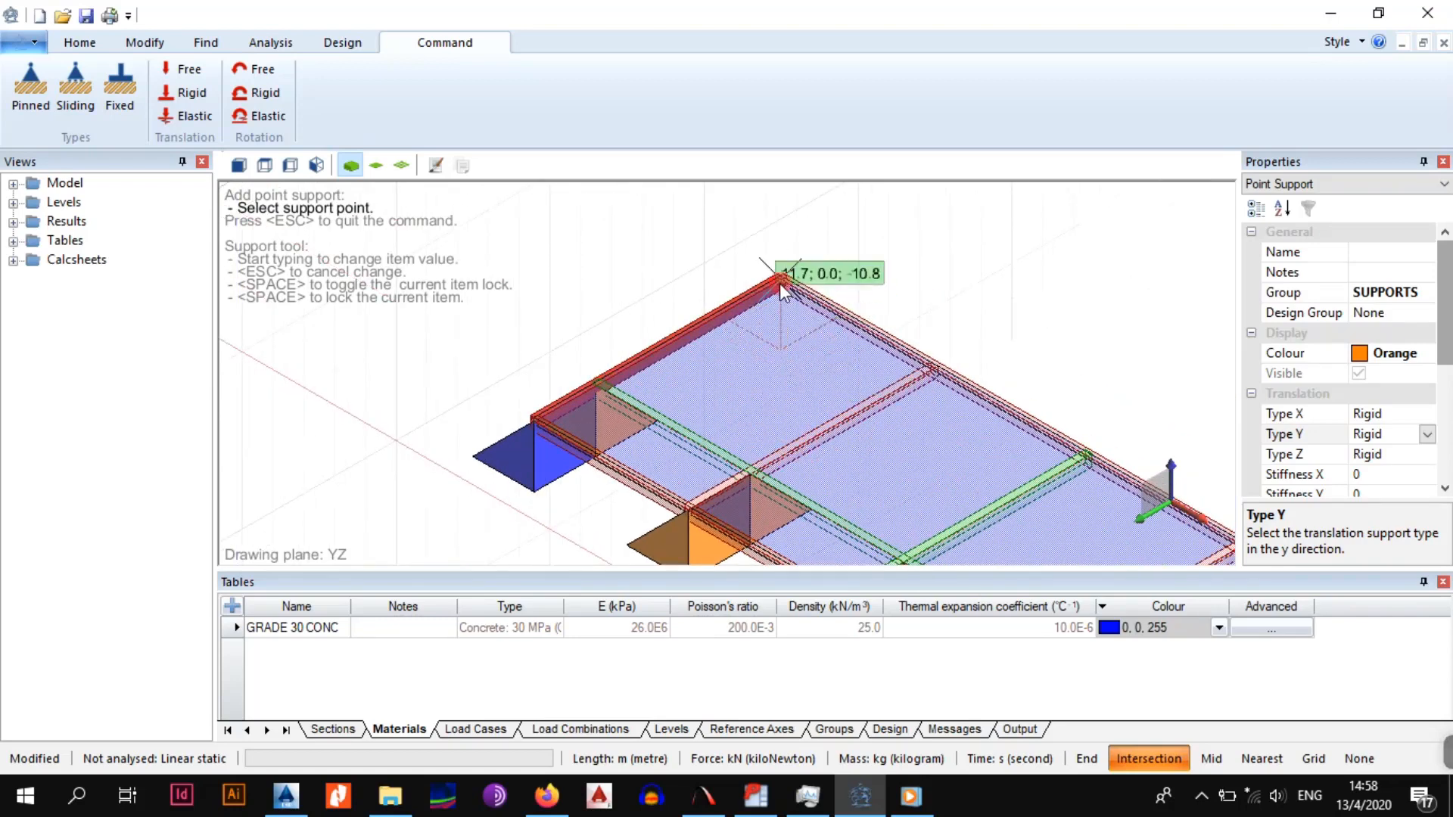
Place five orange point supports along the far long edge, at both corners and the three cross beam ends, from 11.7; 0.0; -10.8 to 31.7; 0.0; -10.8
{"action": "left_click", "coordinate": [836, 337]}
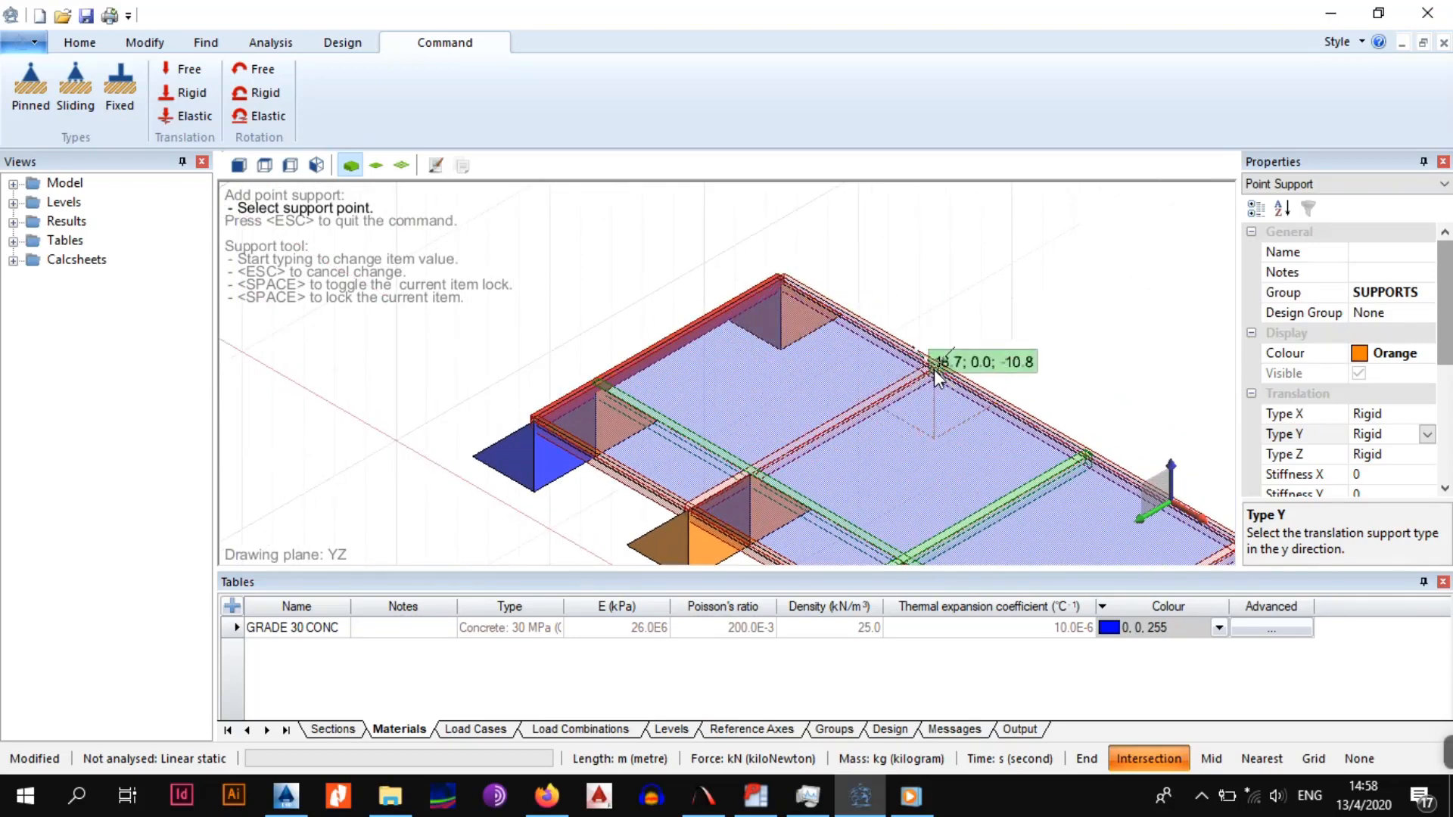
{"action": "left_click", "coordinate": [935, 371]}
{"action": "middle_click_drag", "start_coordinate": [1015, 445], "coordinate": [848, 335]}
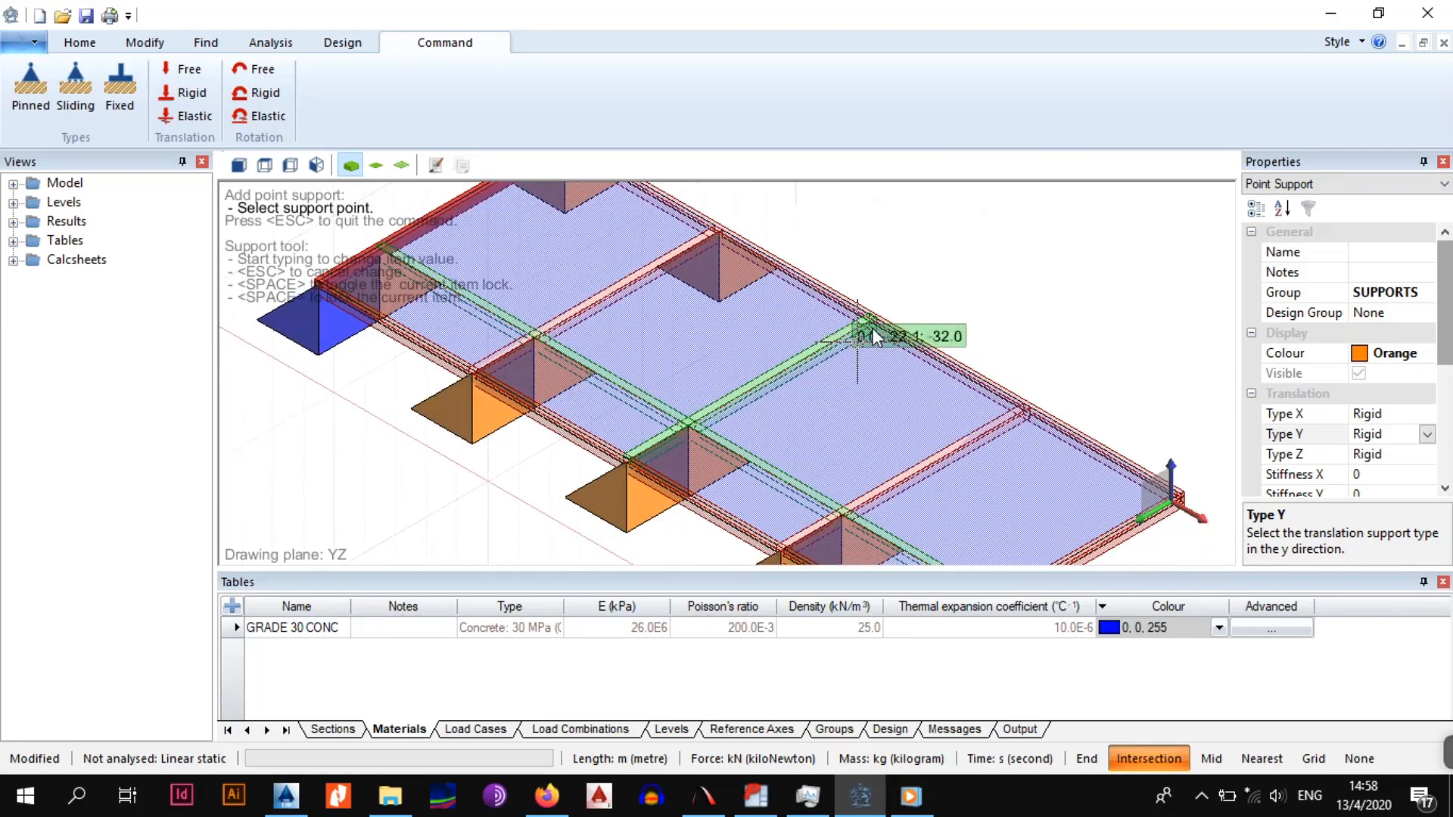
{"action": "left_click", "coordinate": [878, 337]}
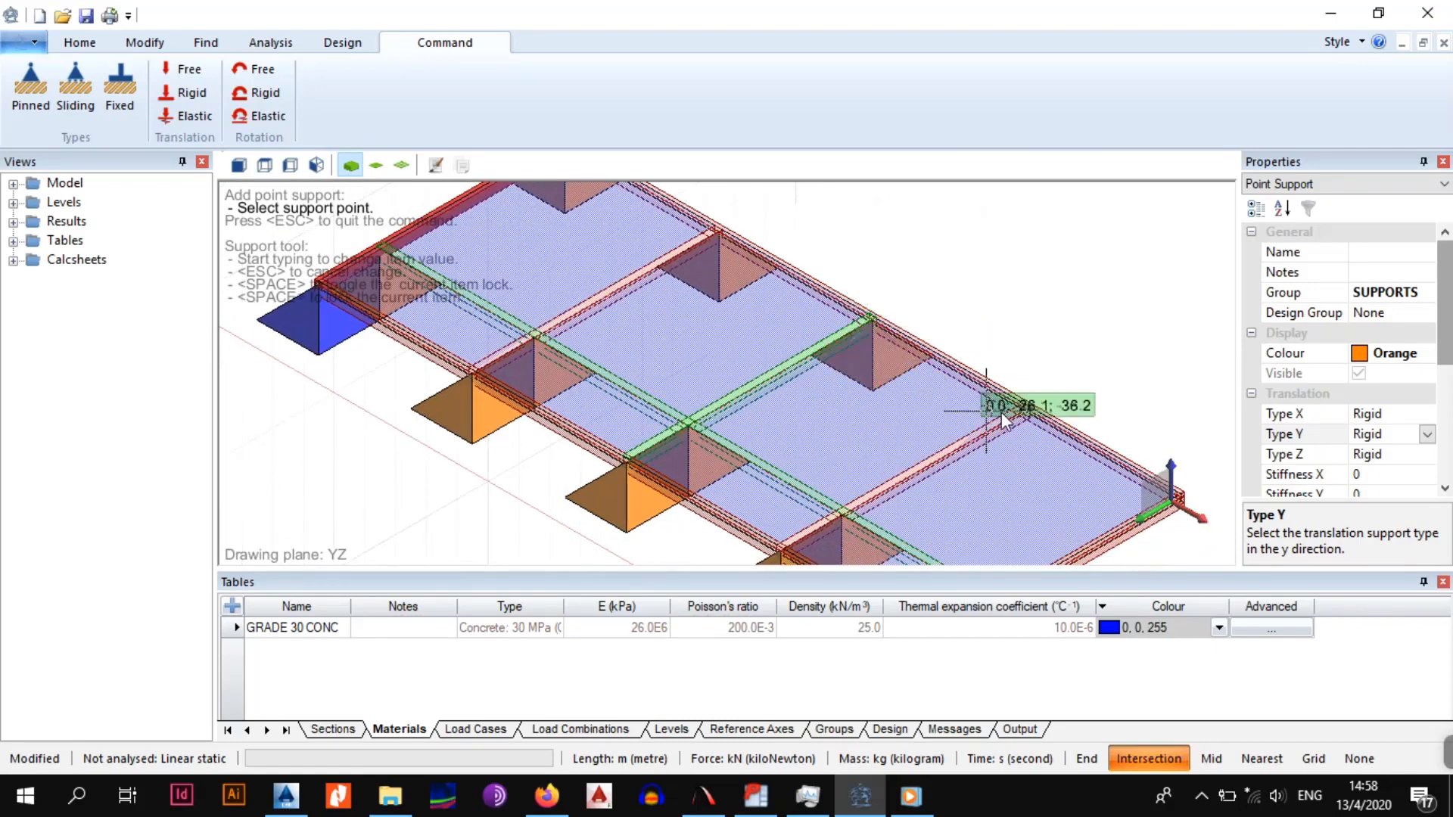
{"action": "left_click", "coordinate": [1025, 411]}
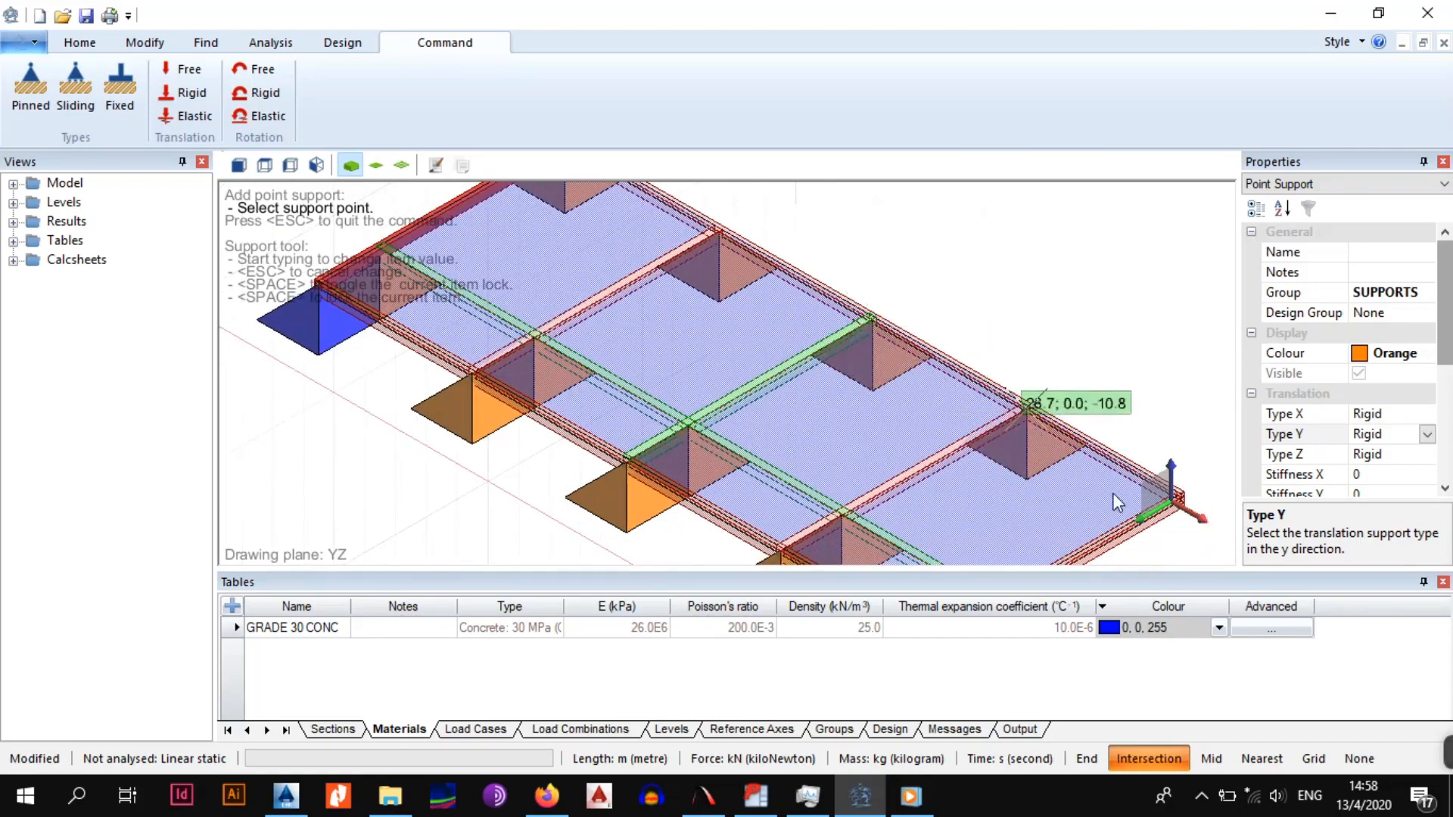
{"action": "middle_click_drag", "start_coordinate": [1113, 493], "coordinate": [963, 372]}
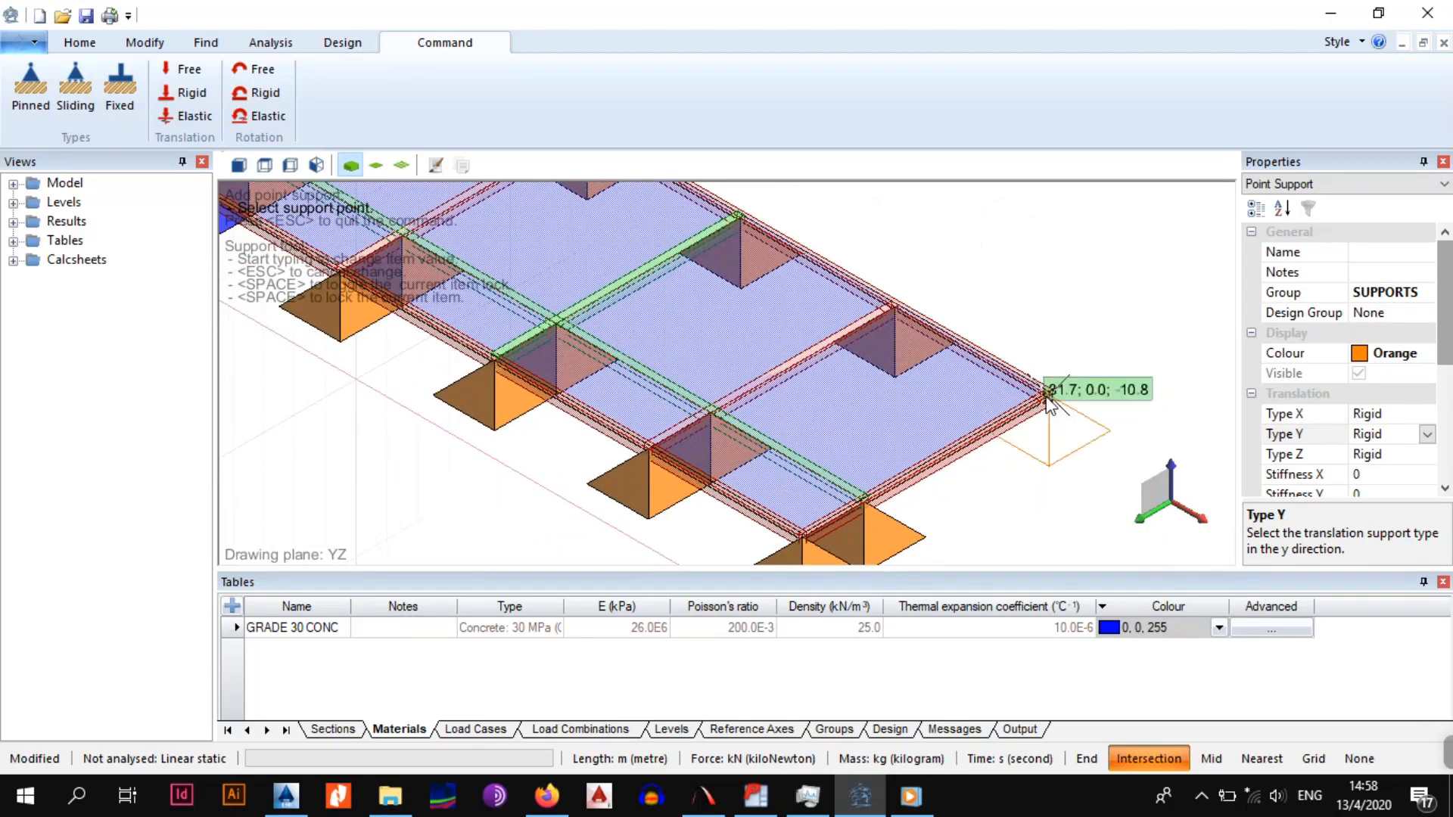
{"action": "left_click", "coordinate": [1048, 397]}
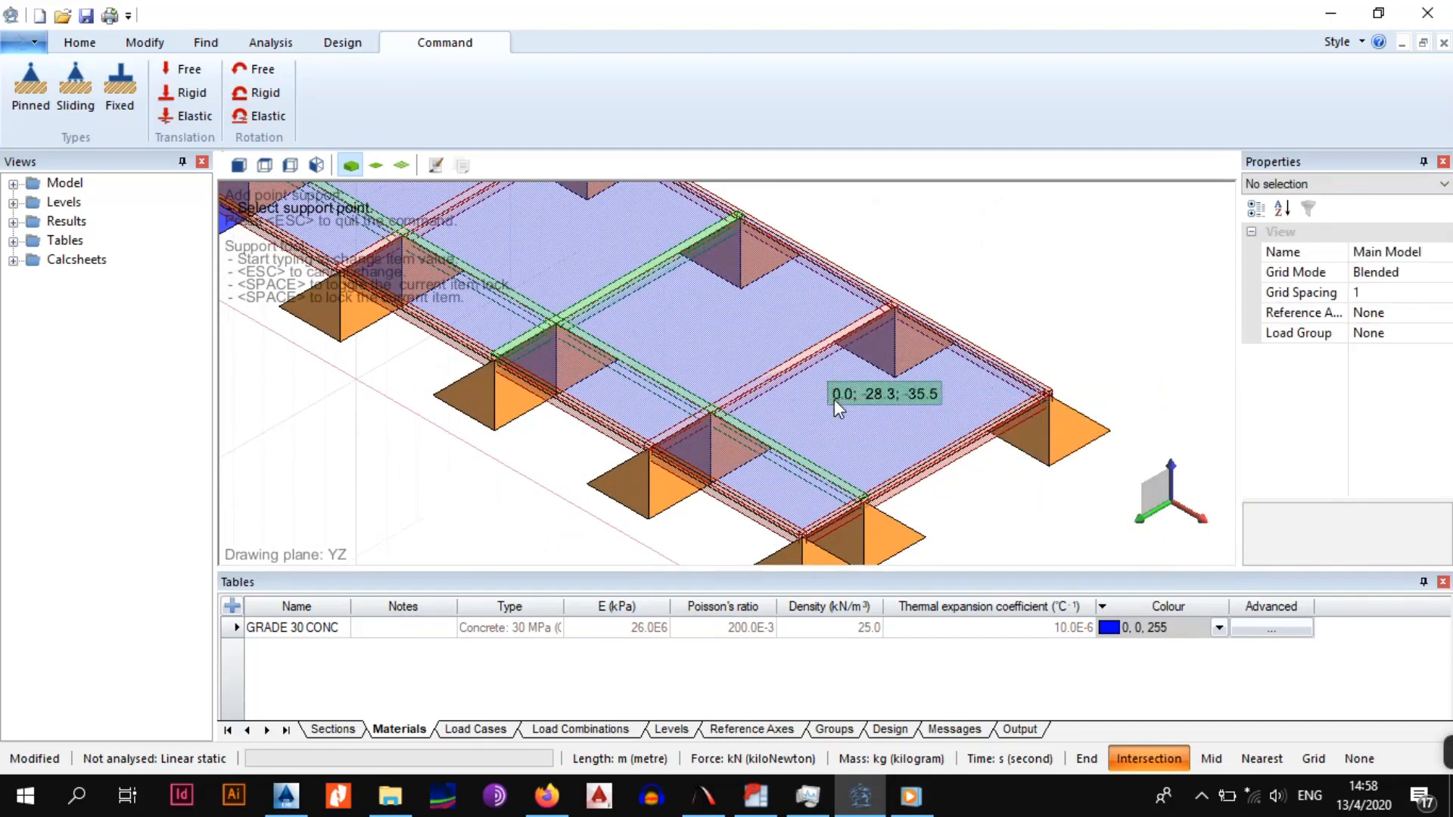
{"action": "key", "text": "Escape"}
Change the blue corner point support's colour to Orange and assign it to the SUPPORTS group
{"action": "middle_click_drag", "start_coordinate": [633, 373], "coordinate": [784, 429]}
{"action": "left_click", "coordinate": [492, 367]}
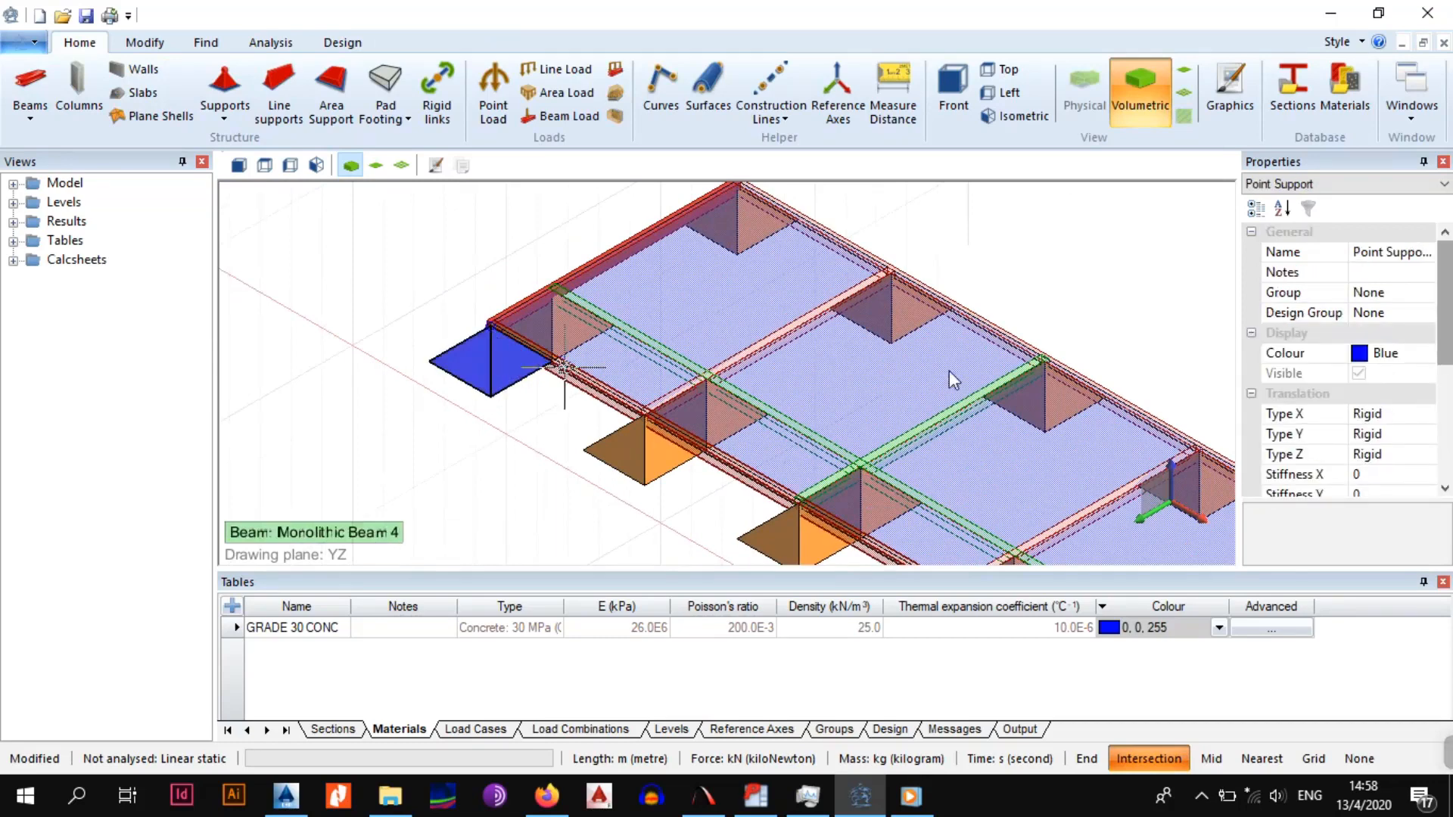
{"action": "left_click", "coordinate": [1426, 353]}
{"action": "left_click", "coordinate": [1427, 353]}
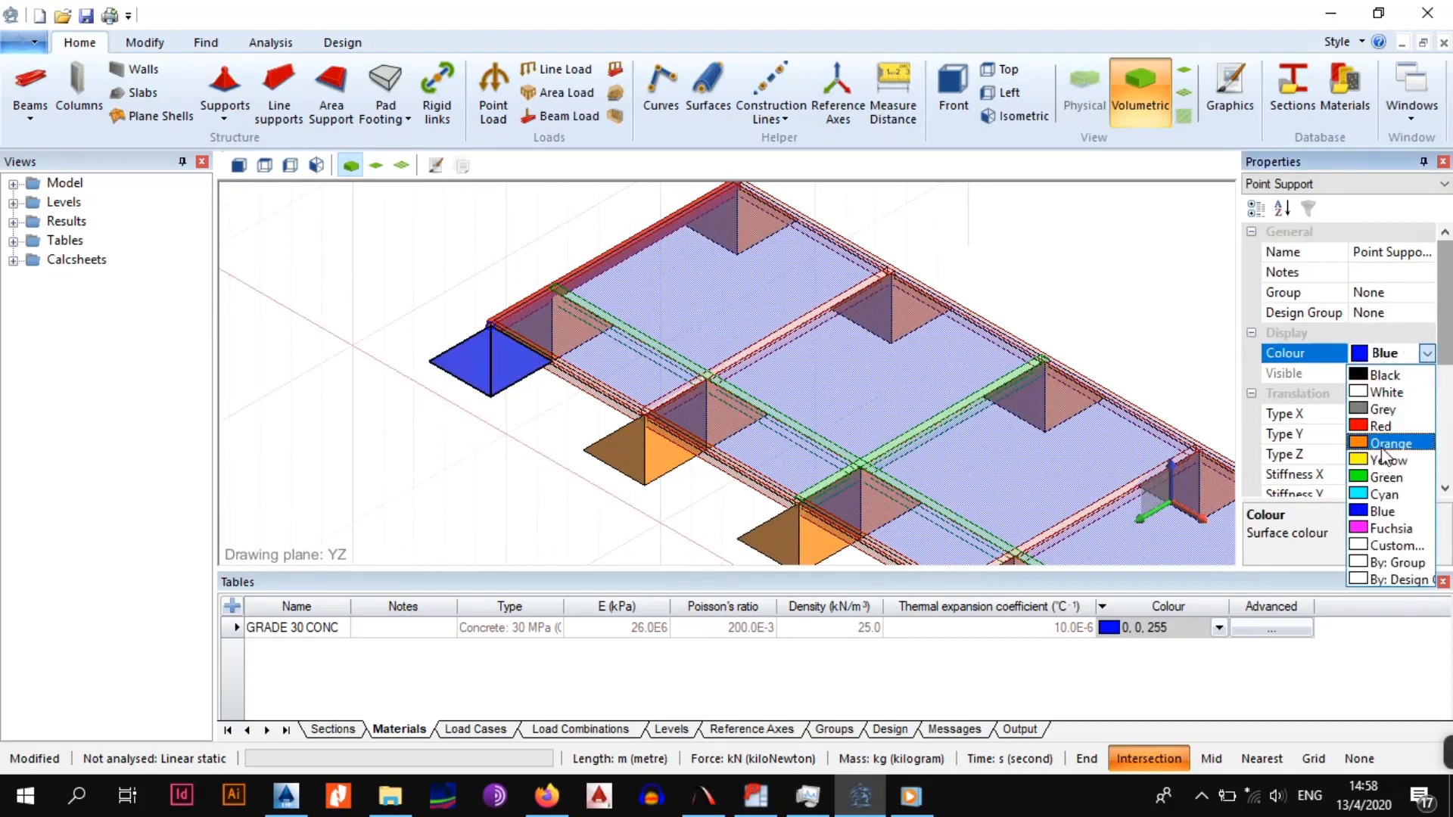
{"action": "left_click", "coordinate": [1384, 445]}
{"action": "left_click_drag", "start_coordinate": [1444, 333], "coordinate": [1445, 294]}
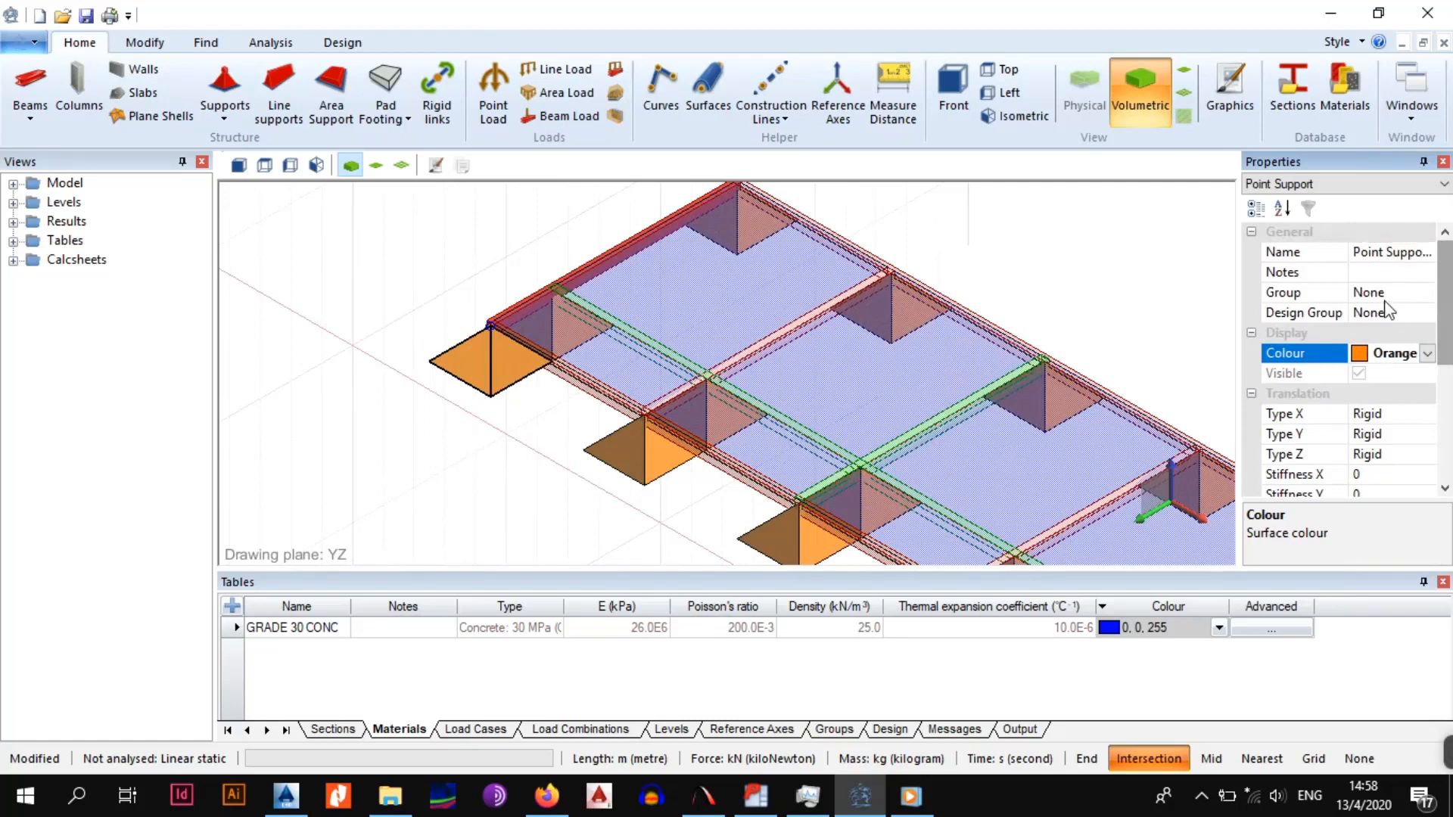
{"action": "left_click", "coordinate": [1386, 293]}
{"action": "left_click", "coordinate": [1427, 293]}
{"action": "left_click", "coordinate": [1375, 435]}
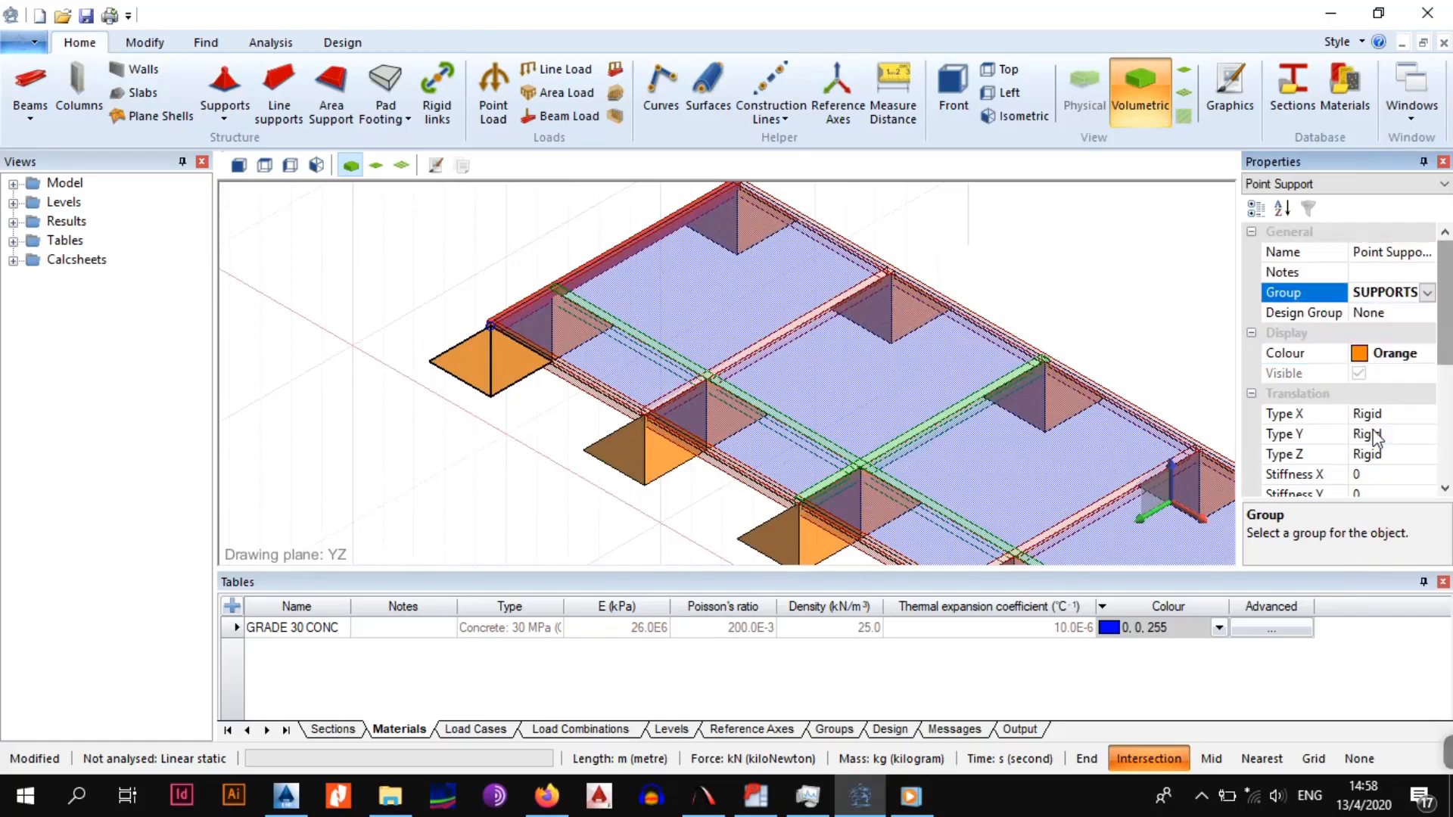
{"action": "key", "text": "Escape"}
Assign the red beam along the slab's short end, between the corners at 31.7; 0.0; -2.8 and 31.7; 0.0; -10.8, to the BEAMS group
{"action": "scroll", "coordinate": [989, 417], "scroll_direction": "down", "scroll_amount": 2}
{"action": "middle_click_drag", "start_coordinate": [987, 416], "coordinate": [889, 401]}
{"action": "middle_click_drag", "start_coordinate": [888, 486], "coordinate": [718, 311]}
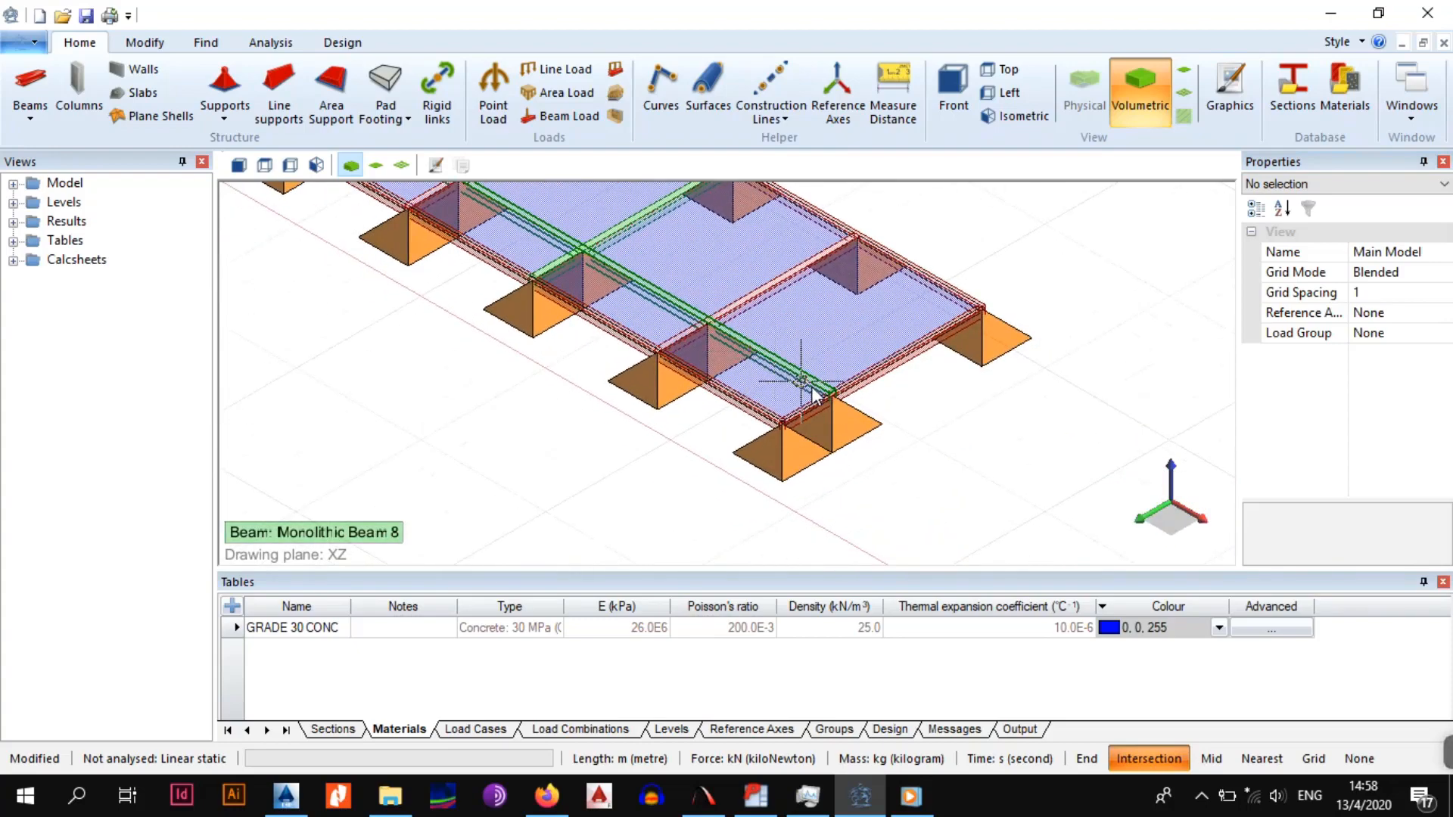
{"action": "scroll", "coordinate": [812, 389], "scroll_direction": "up", "scroll_amount": 3}
{"action": "left_click", "coordinate": [883, 378]}
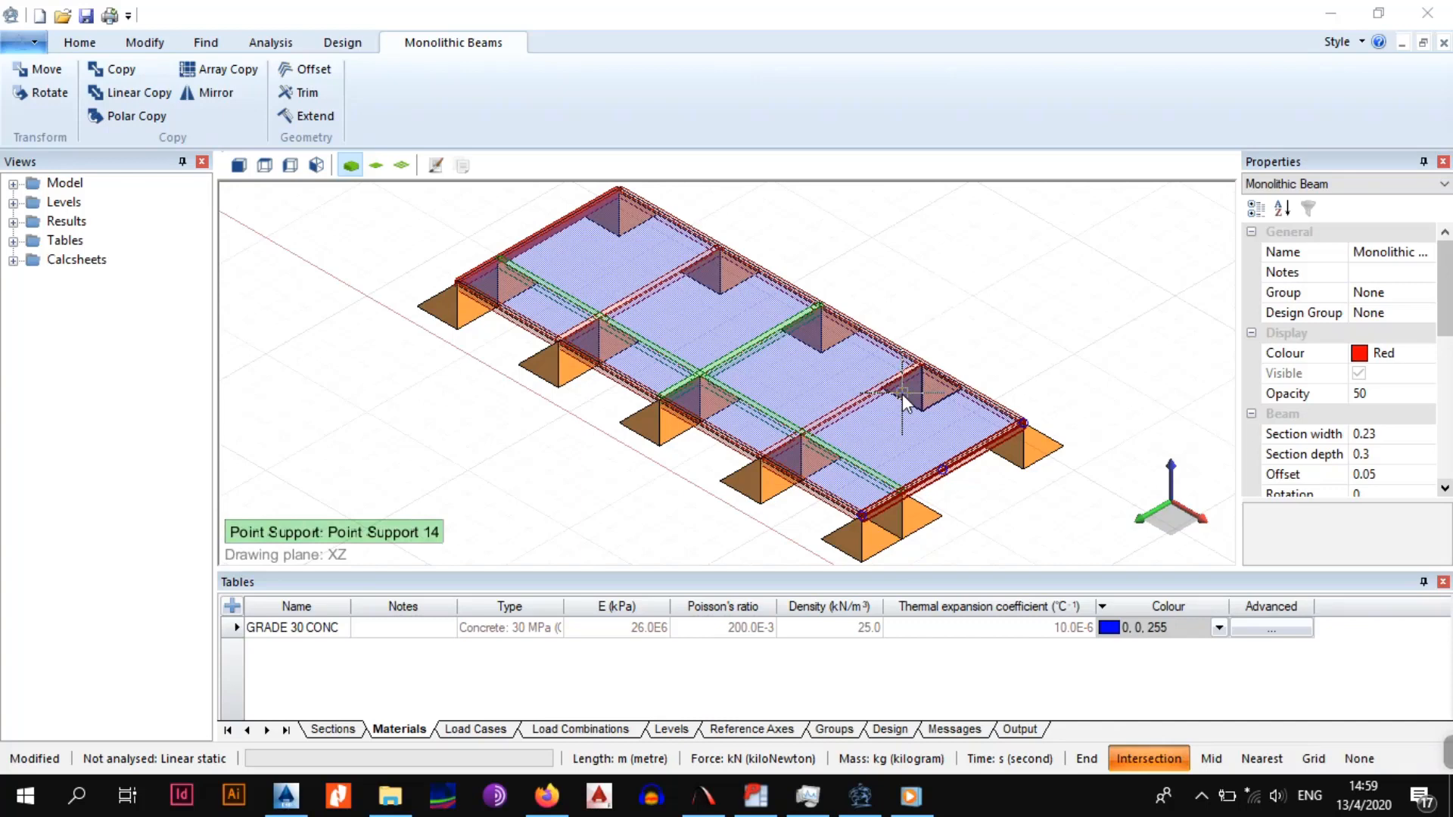
{"action": "scroll", "coordinate": [843, 445], "scroll_direction": "up", "scroll_amount": 4}
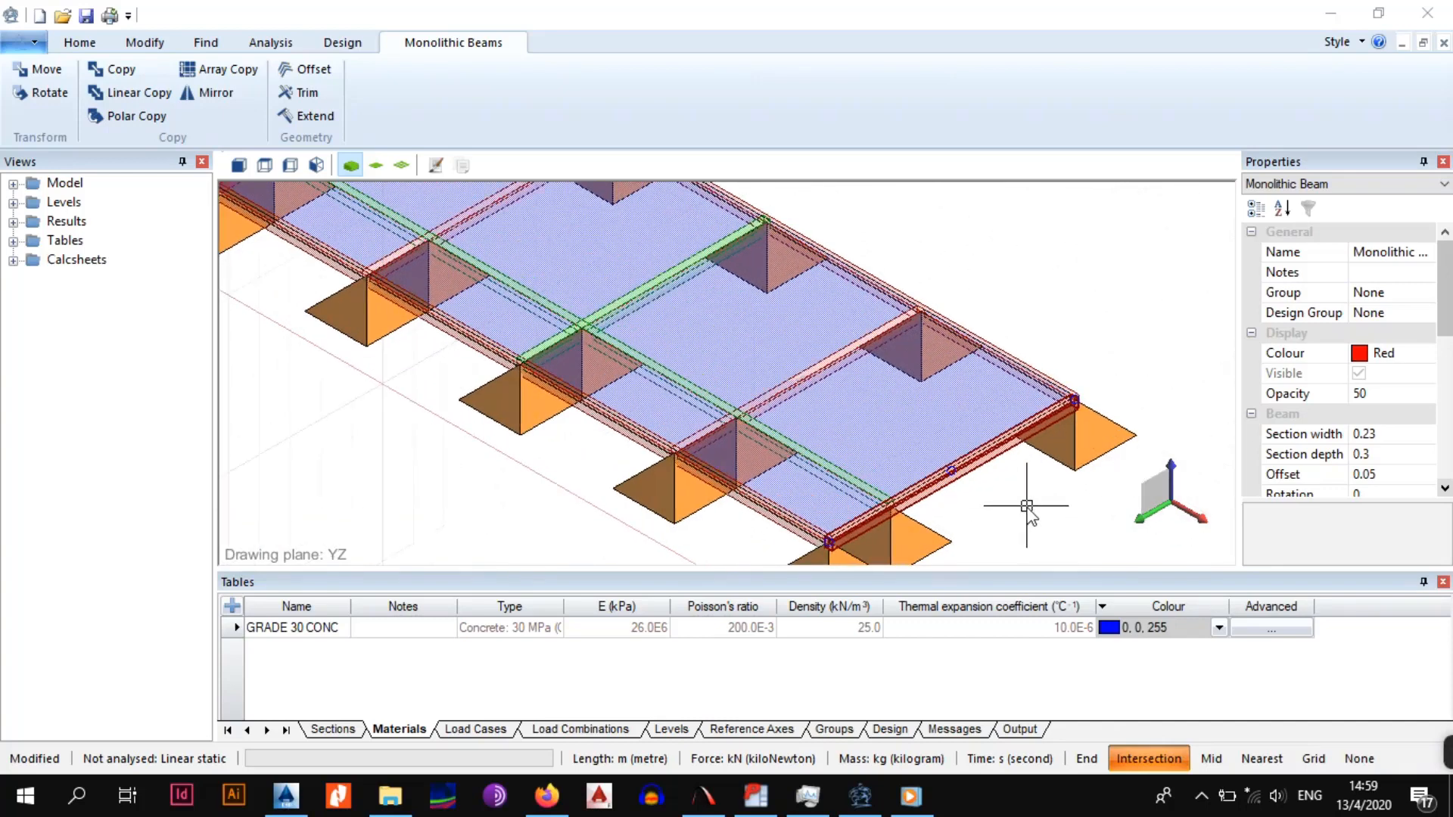
{"action": "left_click", "coordinate": [943, 468]}
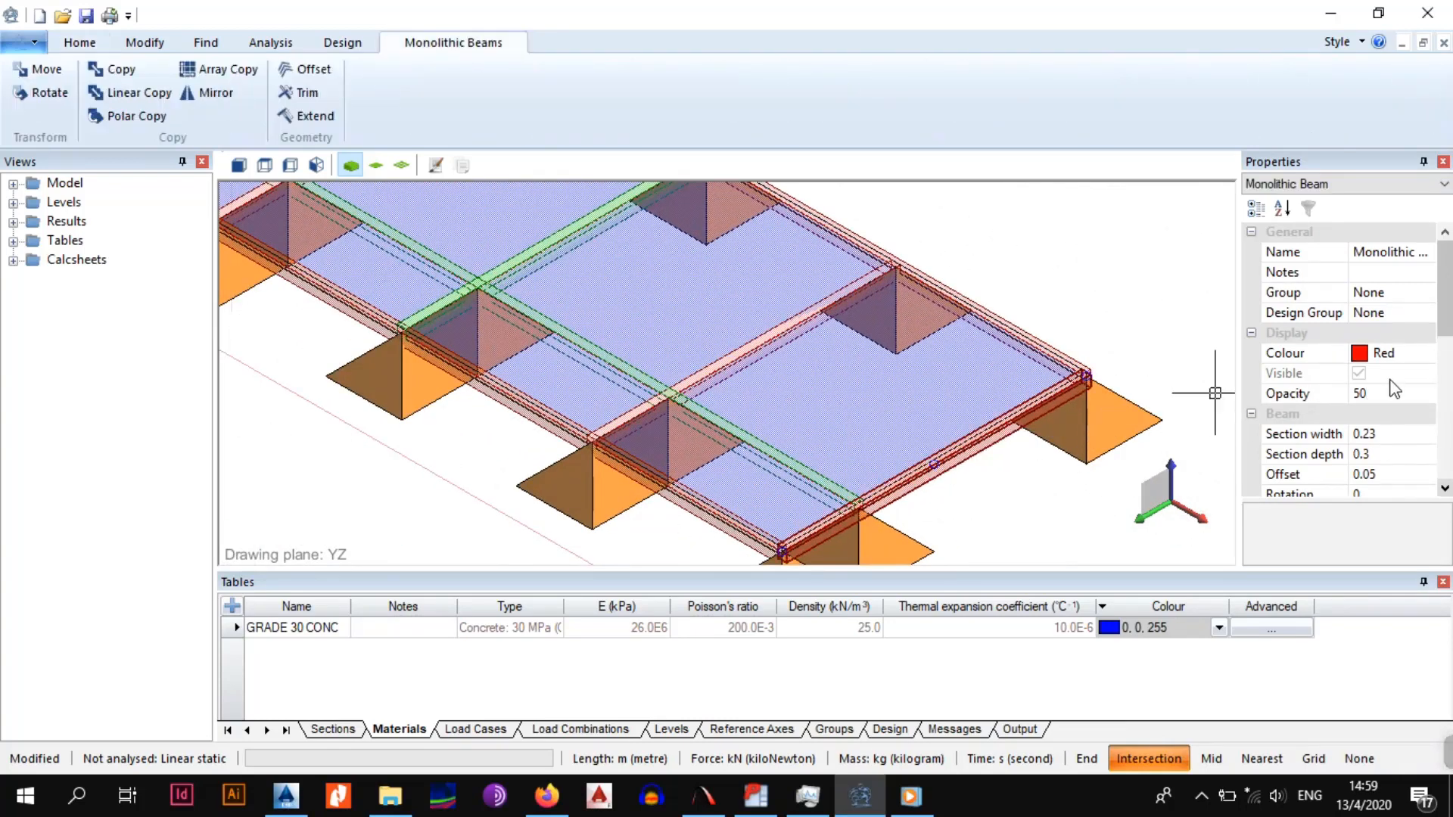
{"action": "left_click", "coordinate": [1400, 299]}
{"action": "left_click", "coordinate": [1427, 293]}
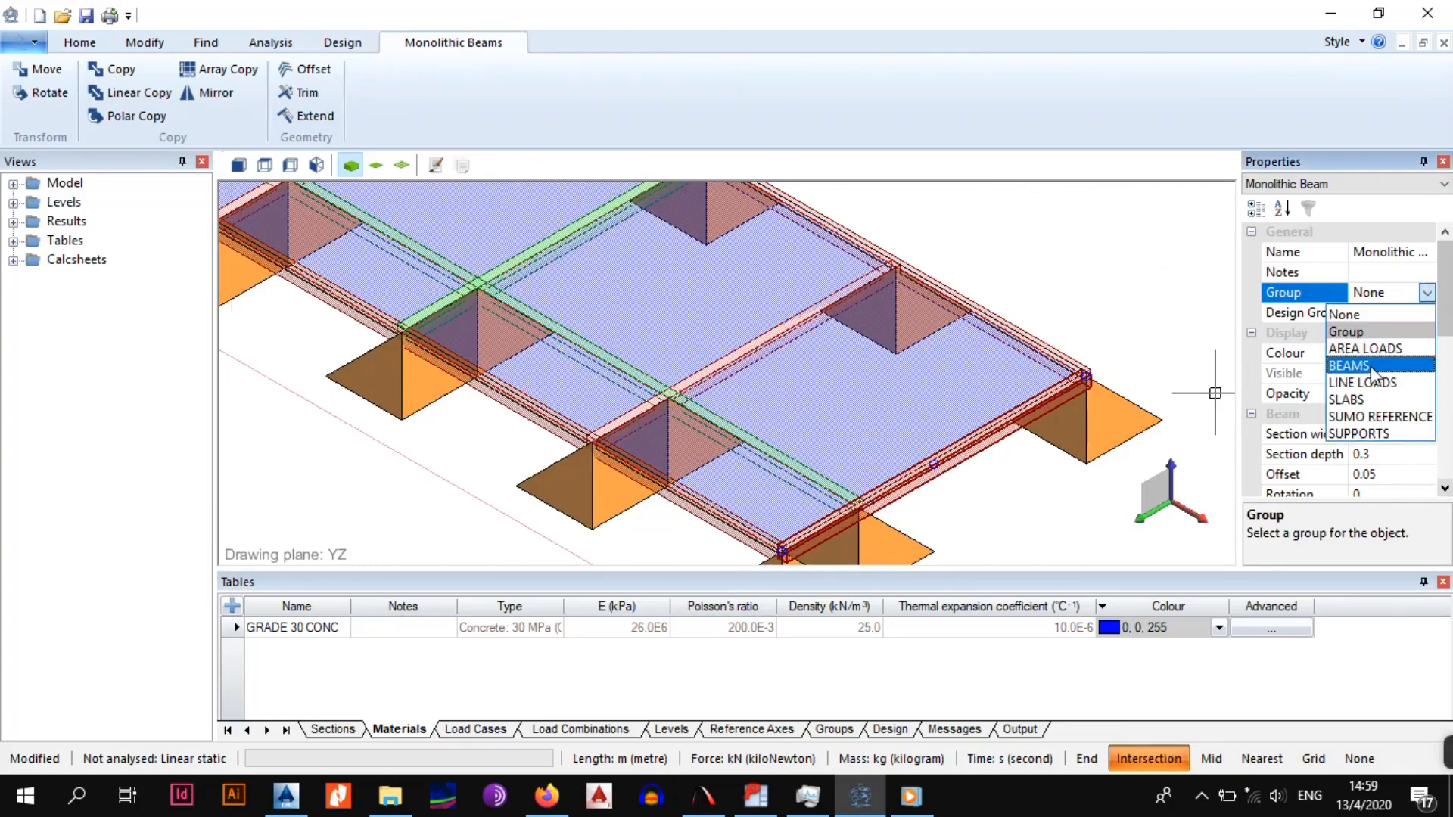
{"action": "left_click", "coordinate": [1366, 365]}
{"action": "mouse_move", "coordinate": [1445, 303]}
{"action": "left_mouse_down"}
{"action": "mouse_move", "coordinate": [1447, 443]}
{"action": "mouse_move", "coordinate": [1444, 302]}
{"action": "left_mouse_up"}
{"action": "key", "text": "Escape"}
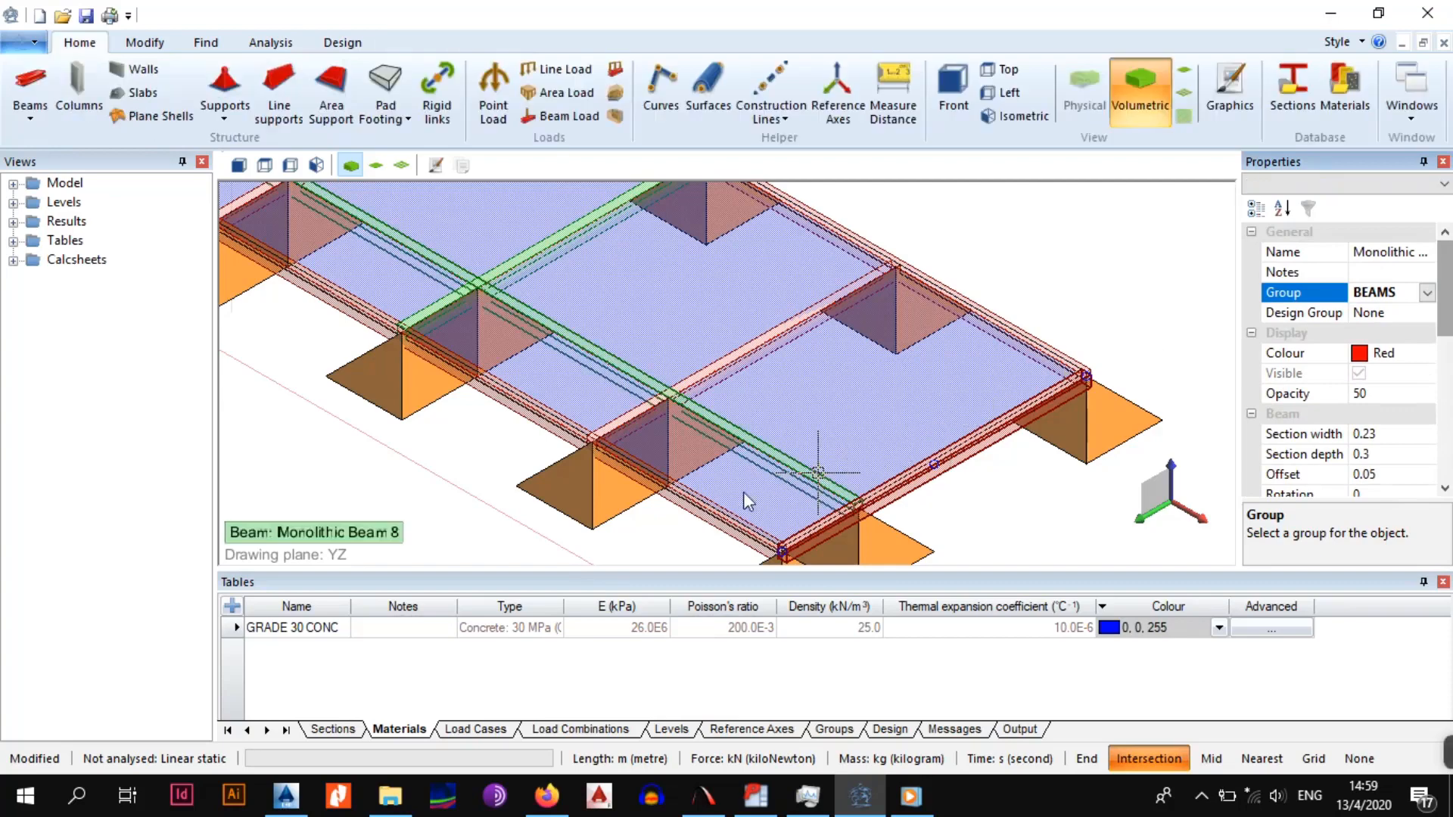
Assign the red beam along the slab's near long edge to the BEAMS group
{"action": "left_click", "coordinate": [716, 520]}
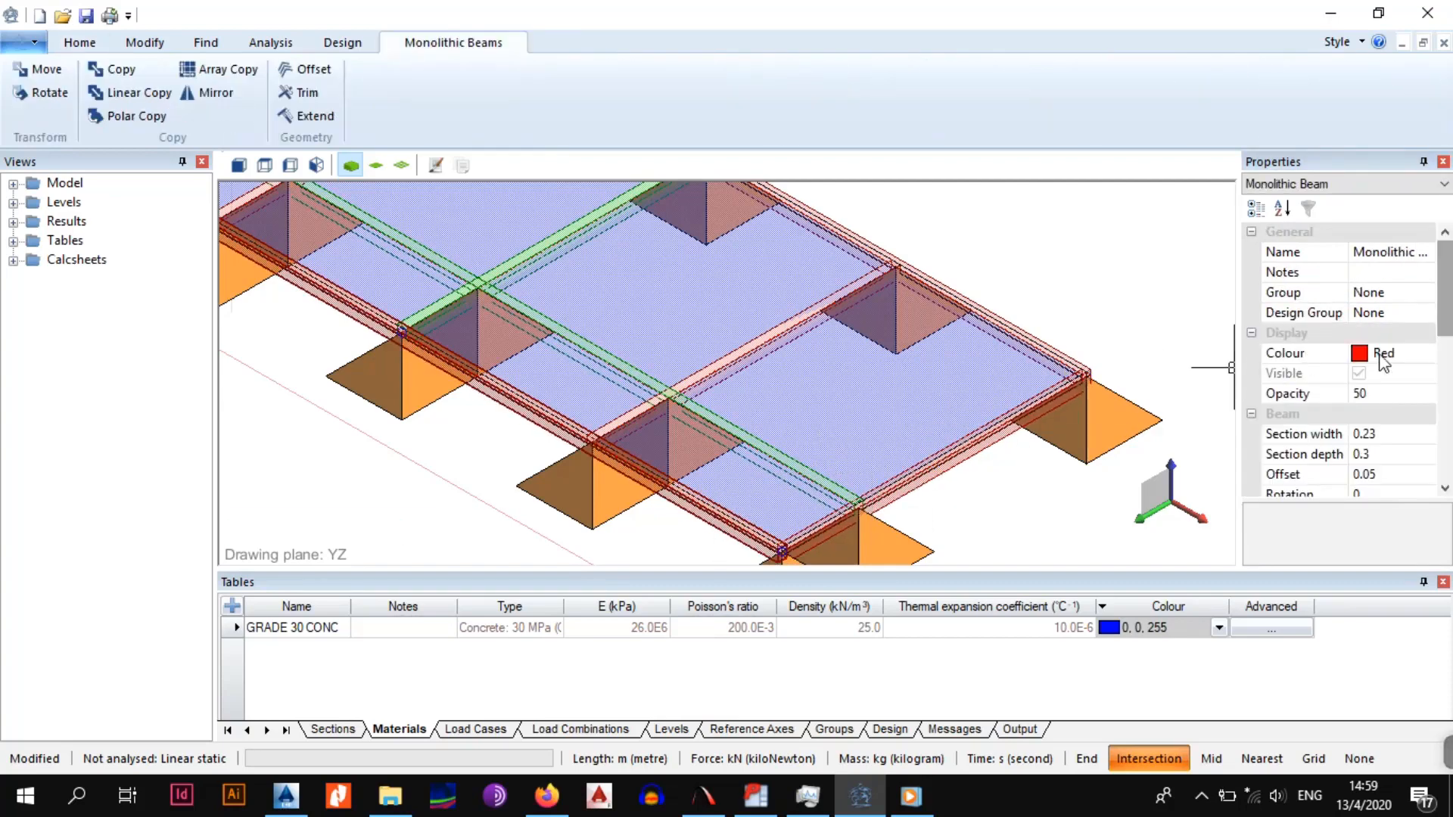
{"action": "left_click", "coordinate": [1408, 292]}
{"action": "left_click", "coordinate": [1427, 293]}
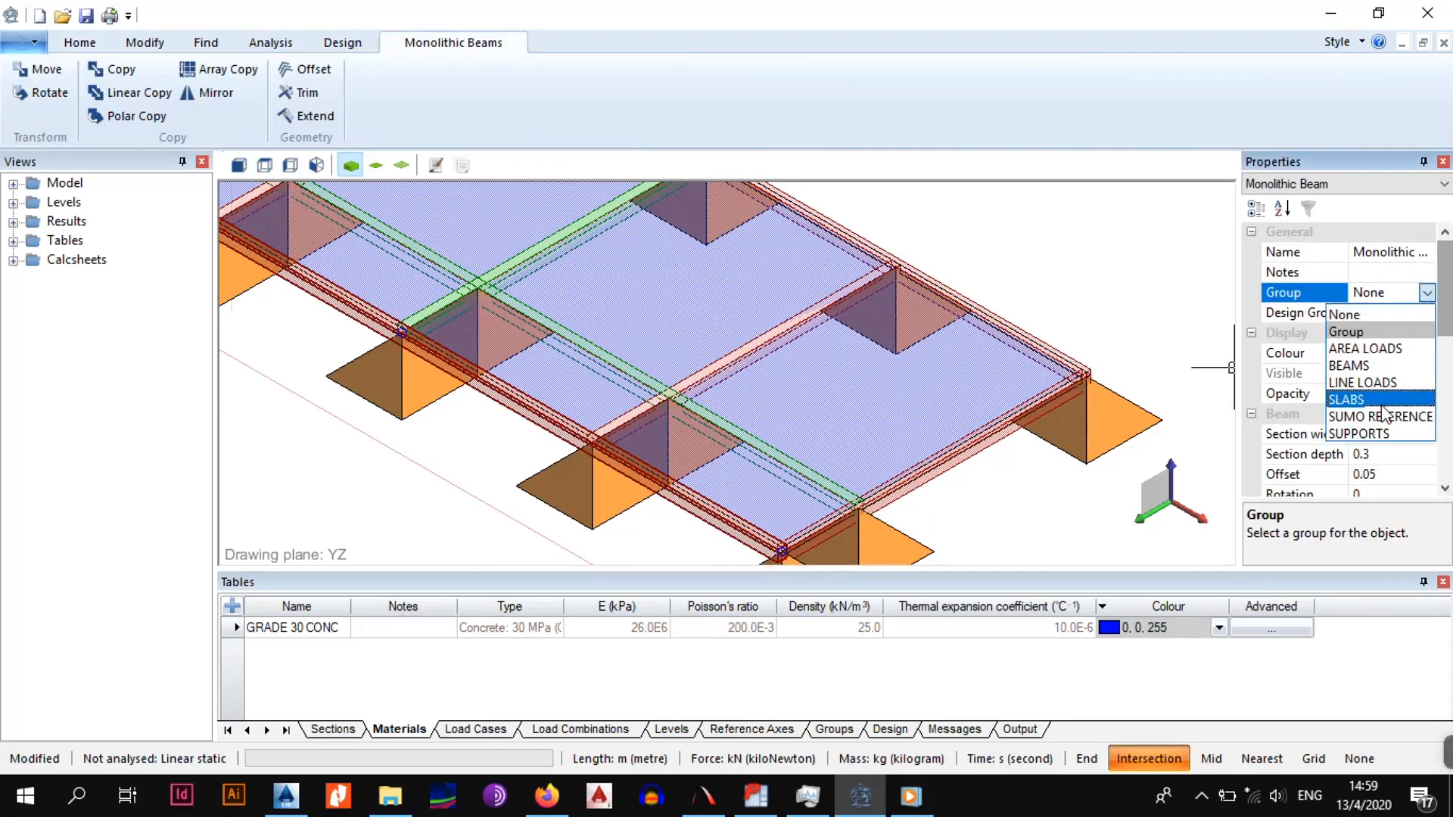
{"action": "left_click", "coordinate": [1336, 378]}
{"action": "key", "text": "Escape"}
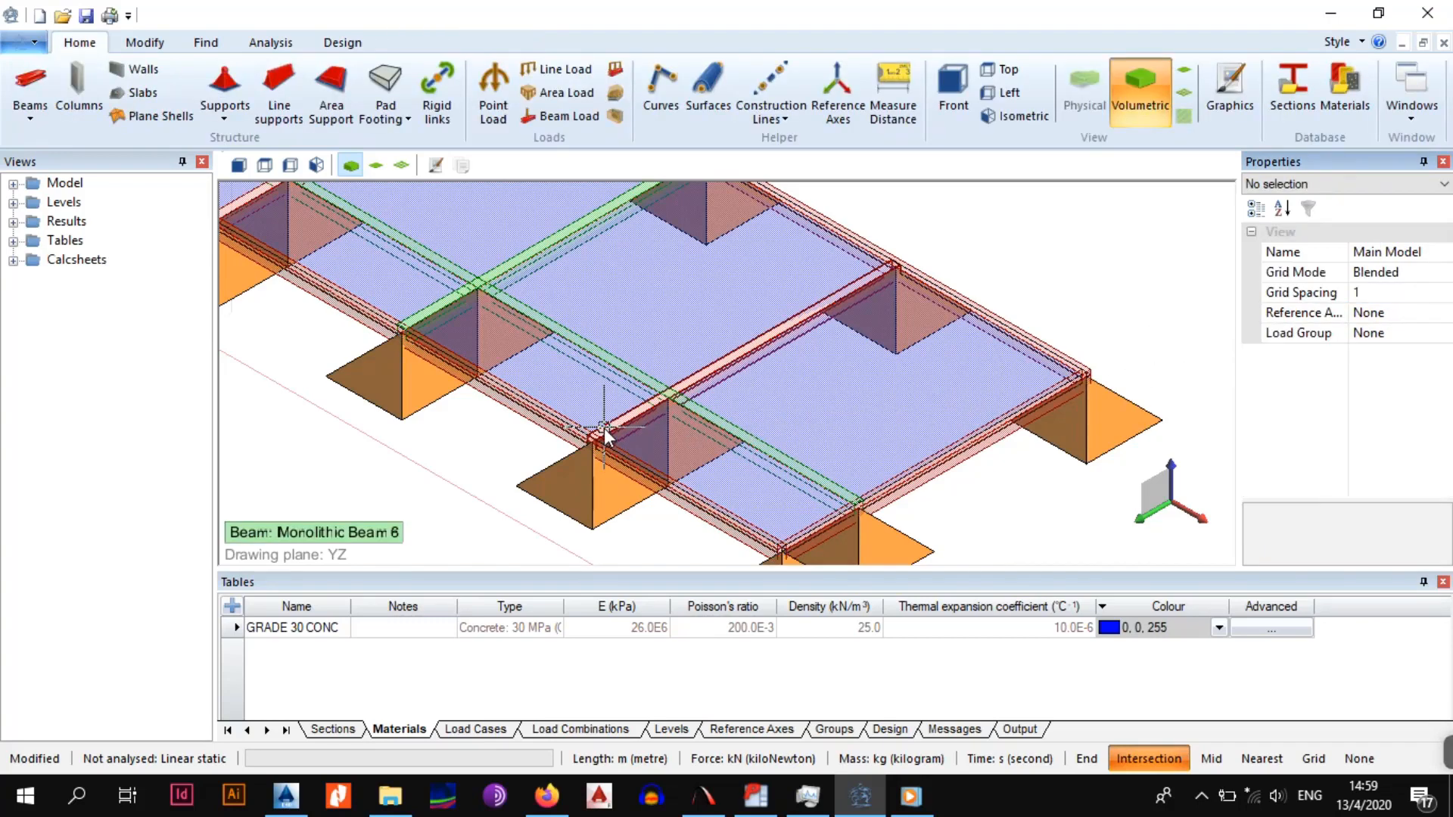
Assign the red cross beam between the two end bays (Monolithic Beam 6) to the BEAMS group
{"action": "left_click", "coordinate": [605, 427]}
{"action": "left_click", "coordinate": [1392, 292]}
{"action": "left_click", "coordinate": [1428, 293]}
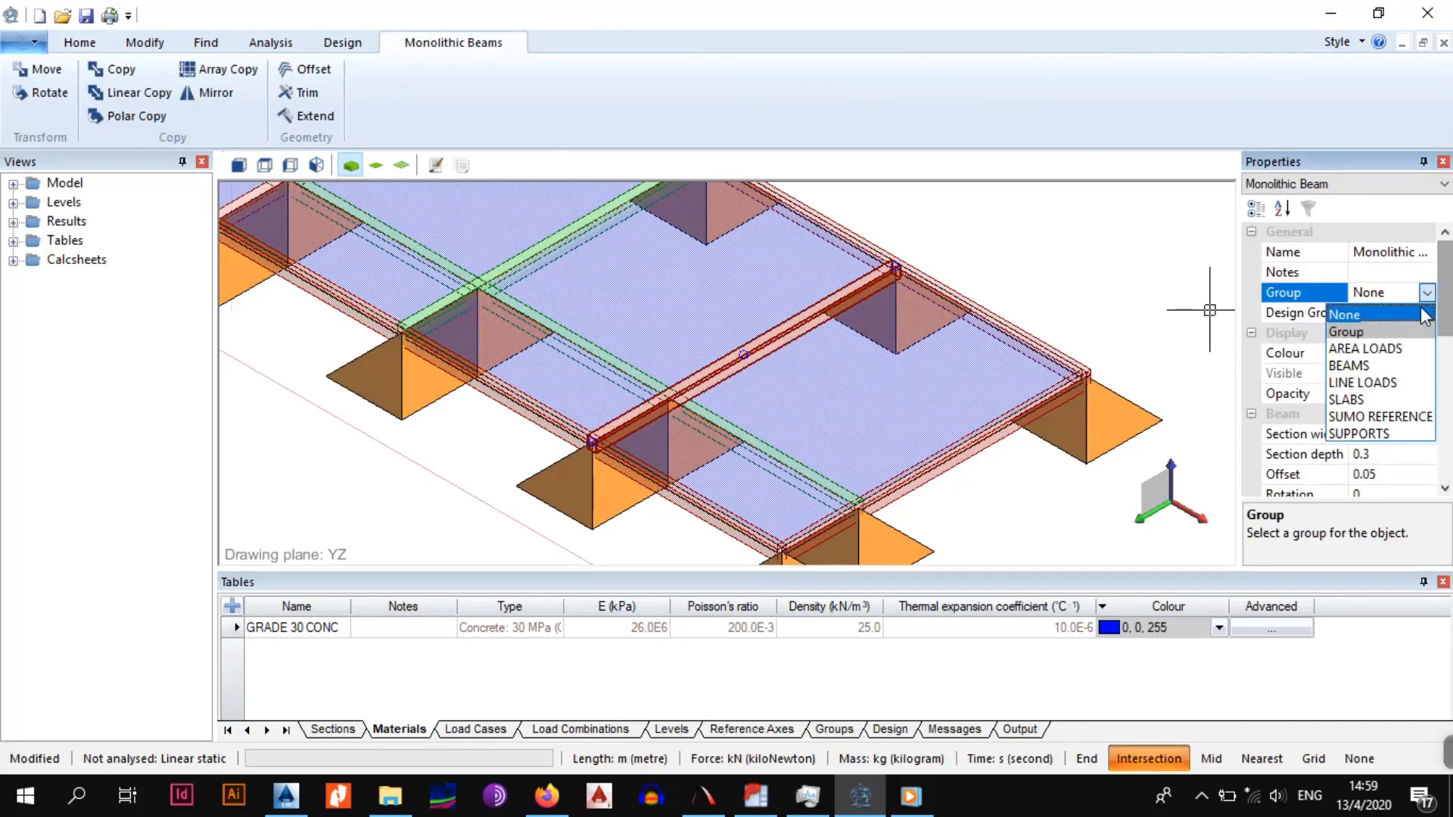
{"action": "left_click", "coordinate": [1368, 368]}
{"action": "key", "text": "Escape"}
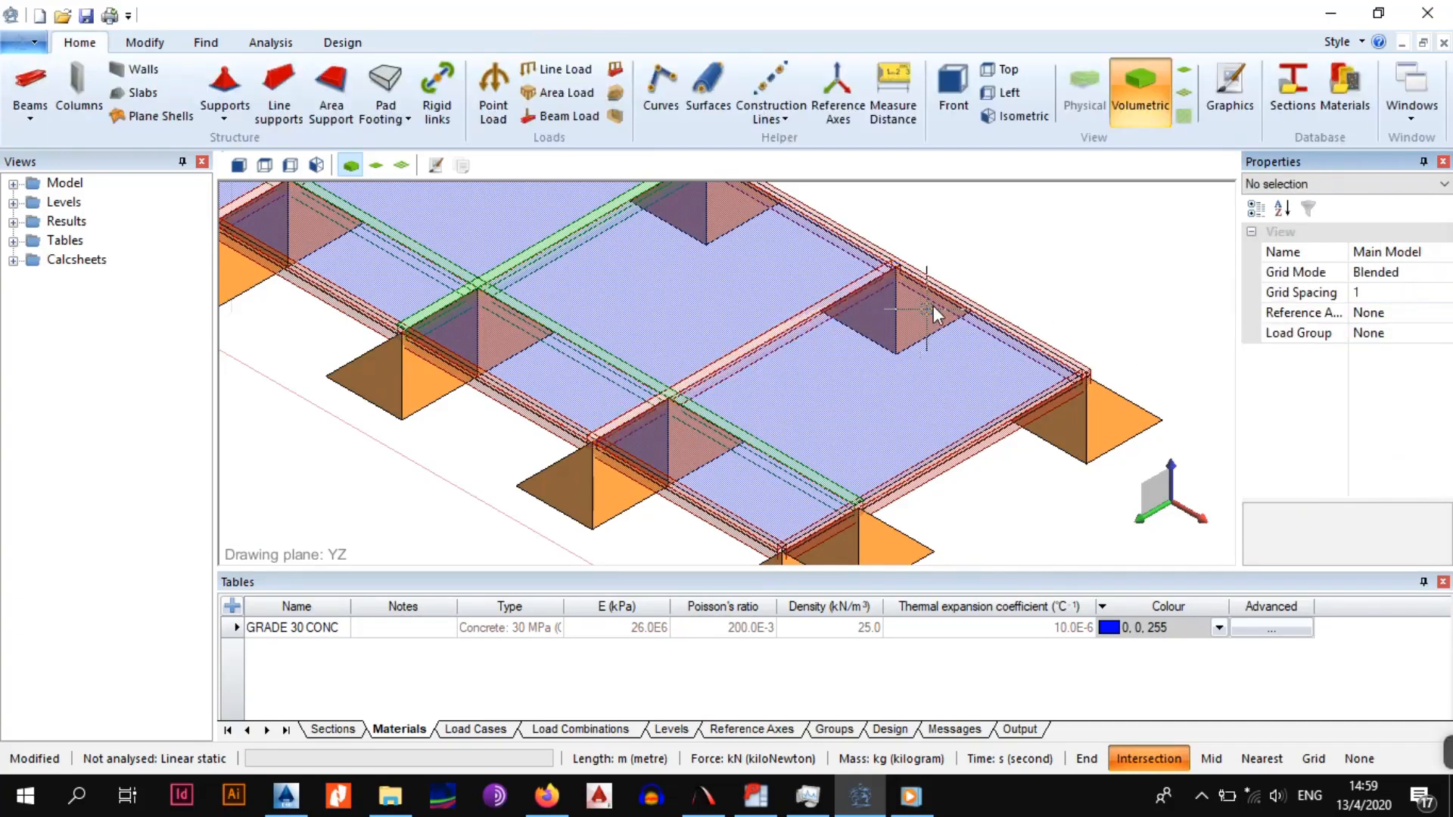
Assign the long red edge beam on the far side of the slab to the BEAMS group
{"action": "left_click", "coordinate": [945, 292]}
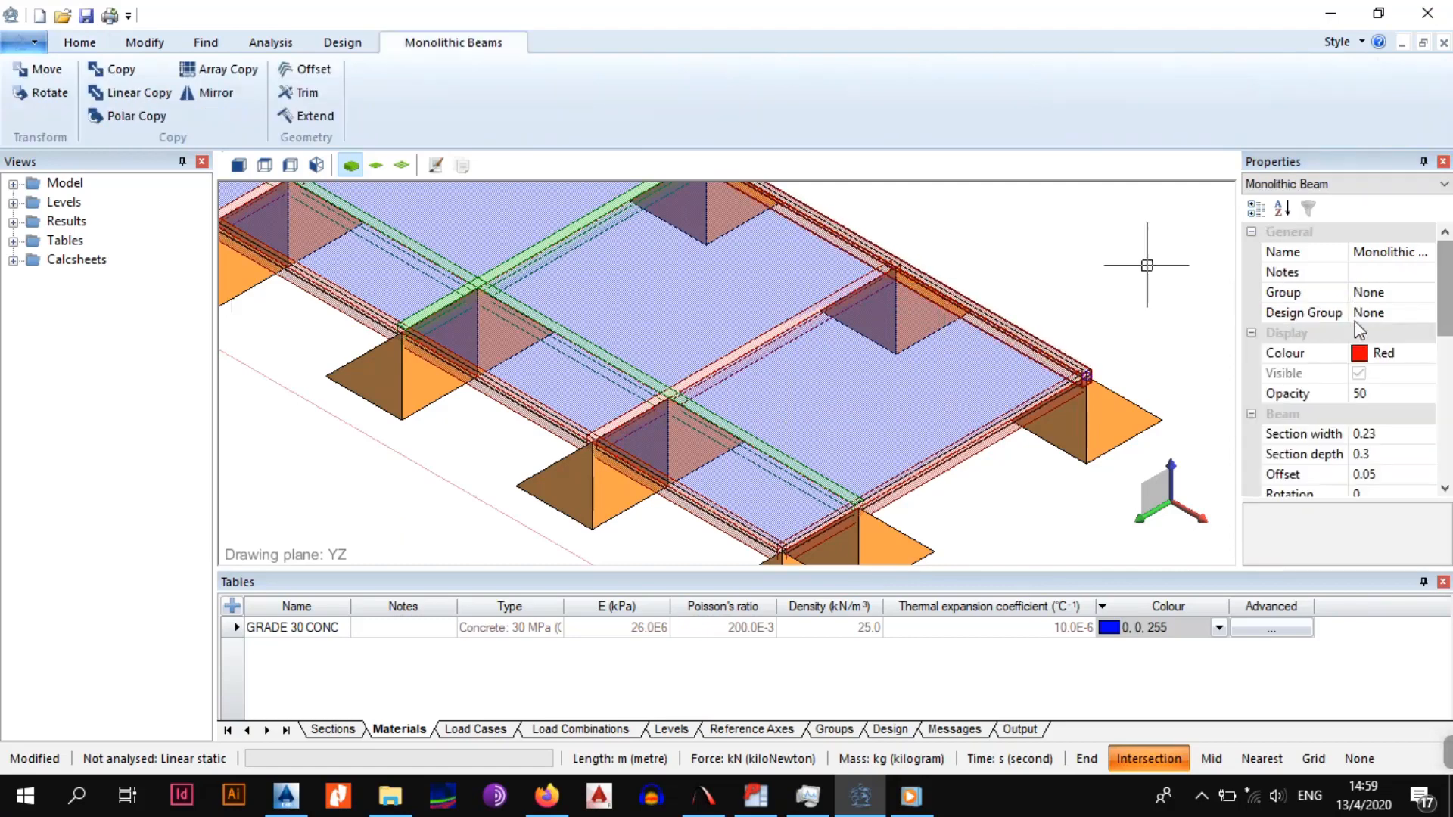
{"action": "left_click", "coordinate": [1384, 296]}
{"action": "left_click", "coordinate": [1428, 293]}
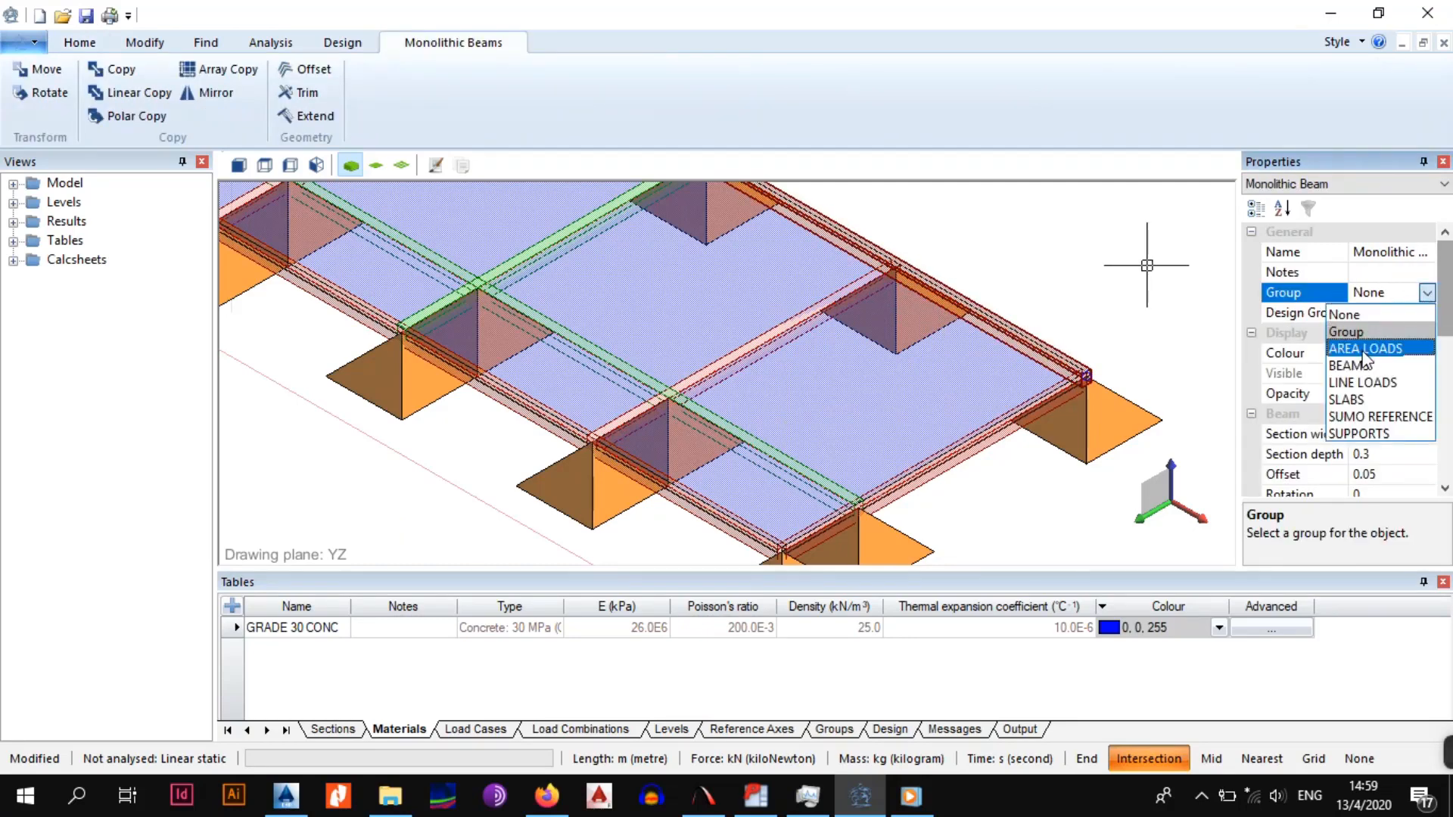
{"action": "left_click", "coordinate": [1363, 367]}
Assign the green cross beam (Monolithic Beam 7) to the BEAMS group
{"action": "middle_click_drag", "start_coordinate": [691, 325], "coordinate": [838, 374]}
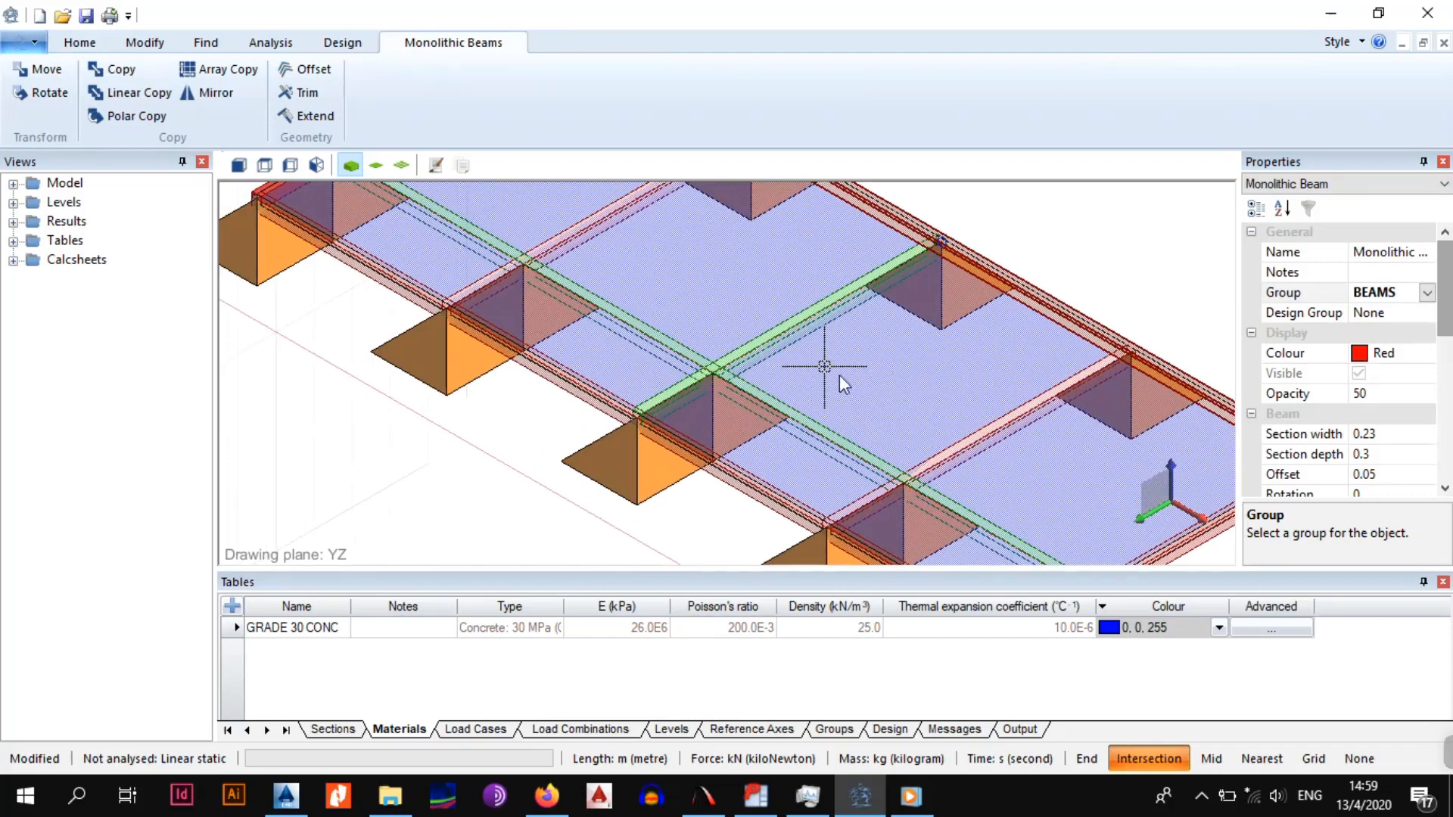
{"action": "left_click", "coordinate": [955, 447]}
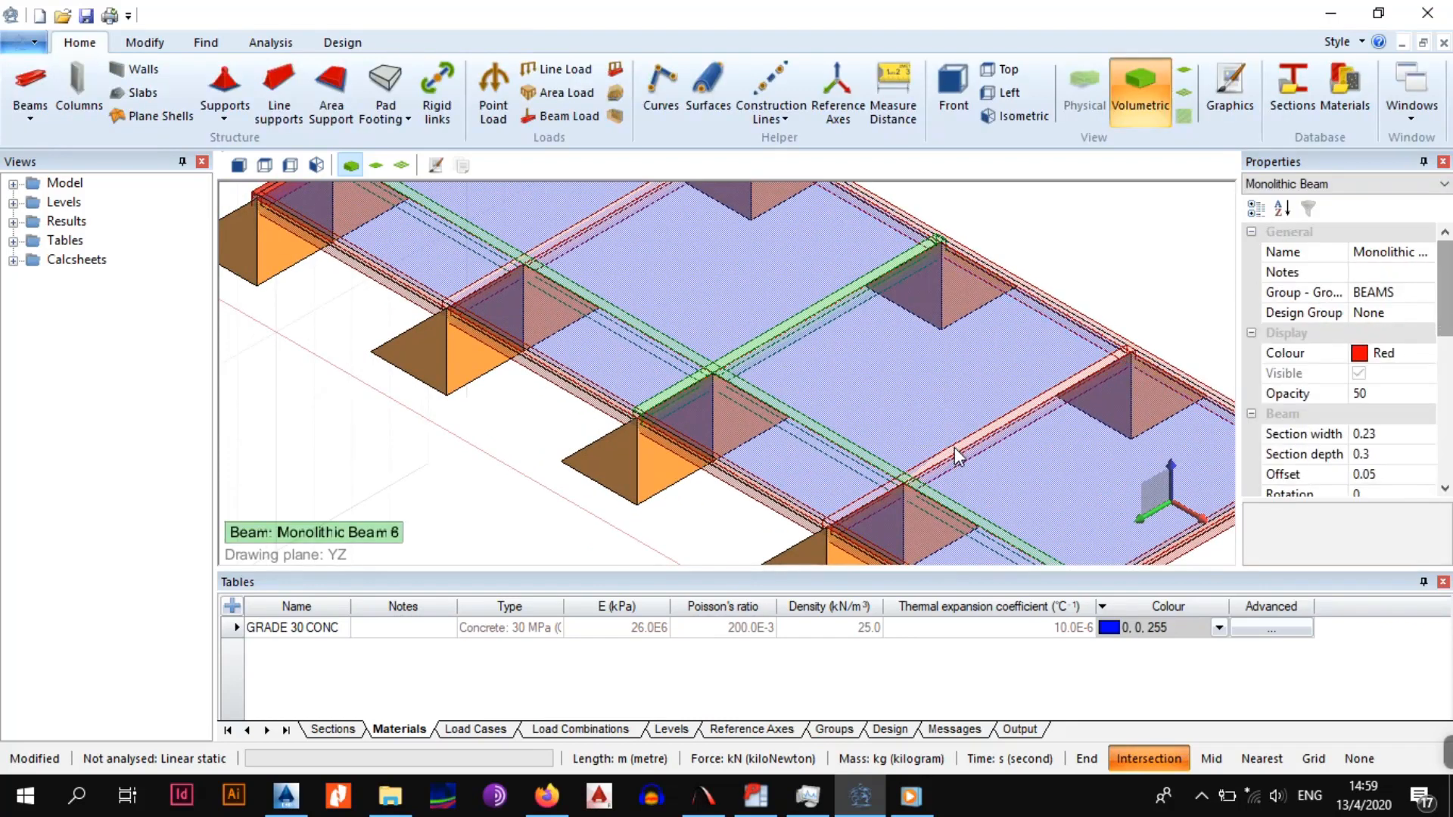
{"action": "left_click", "coordinate": [1044, 296]}
{"action": "left_click", "coordinate": [1044, 303]}
{"action": "left_click", "coordinate": [748, 374]}
{"action": "left_click", "coordinate": [774, 336]}
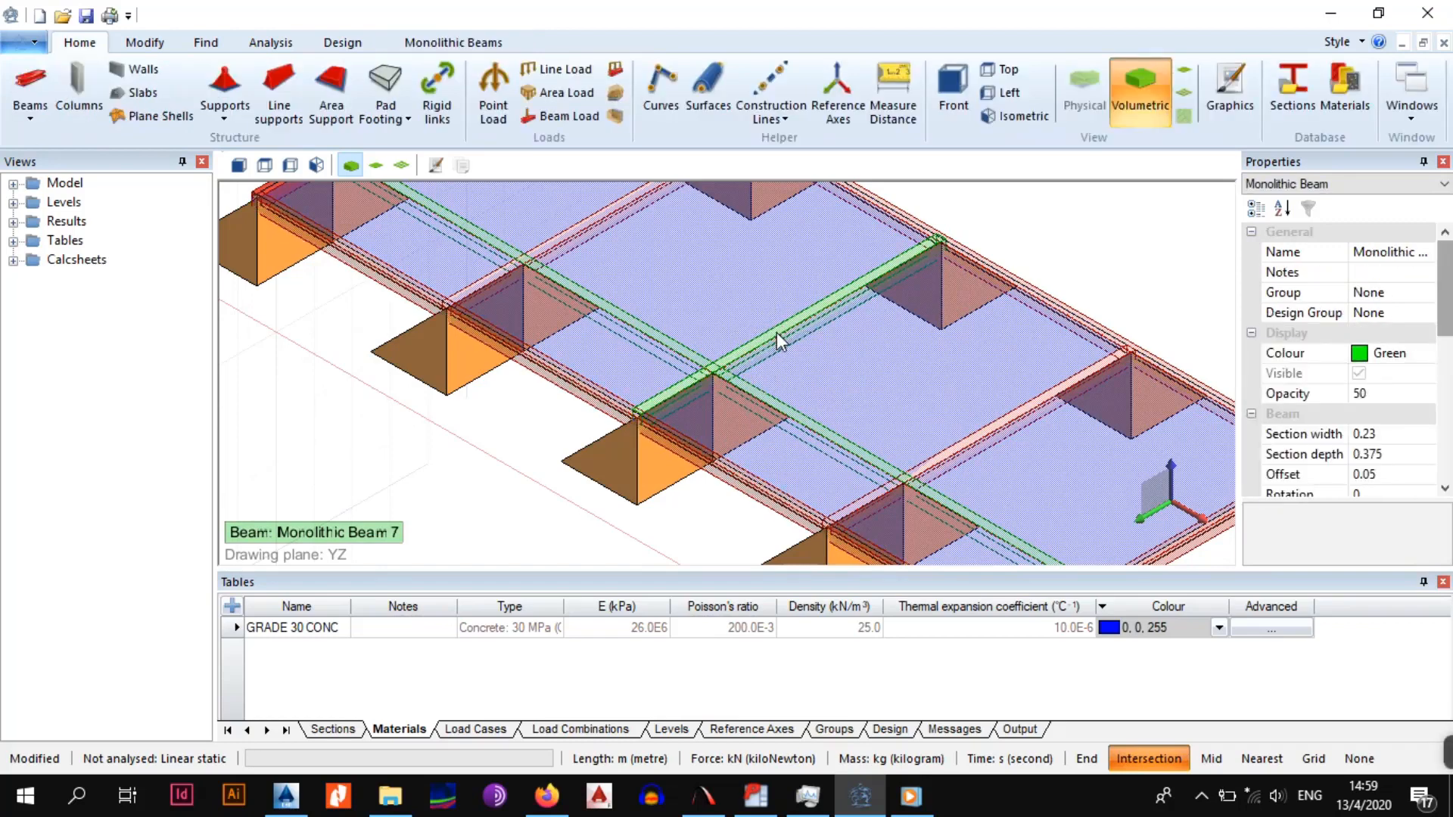
{"action": "left_click", "coordinate": [1396, 295]}
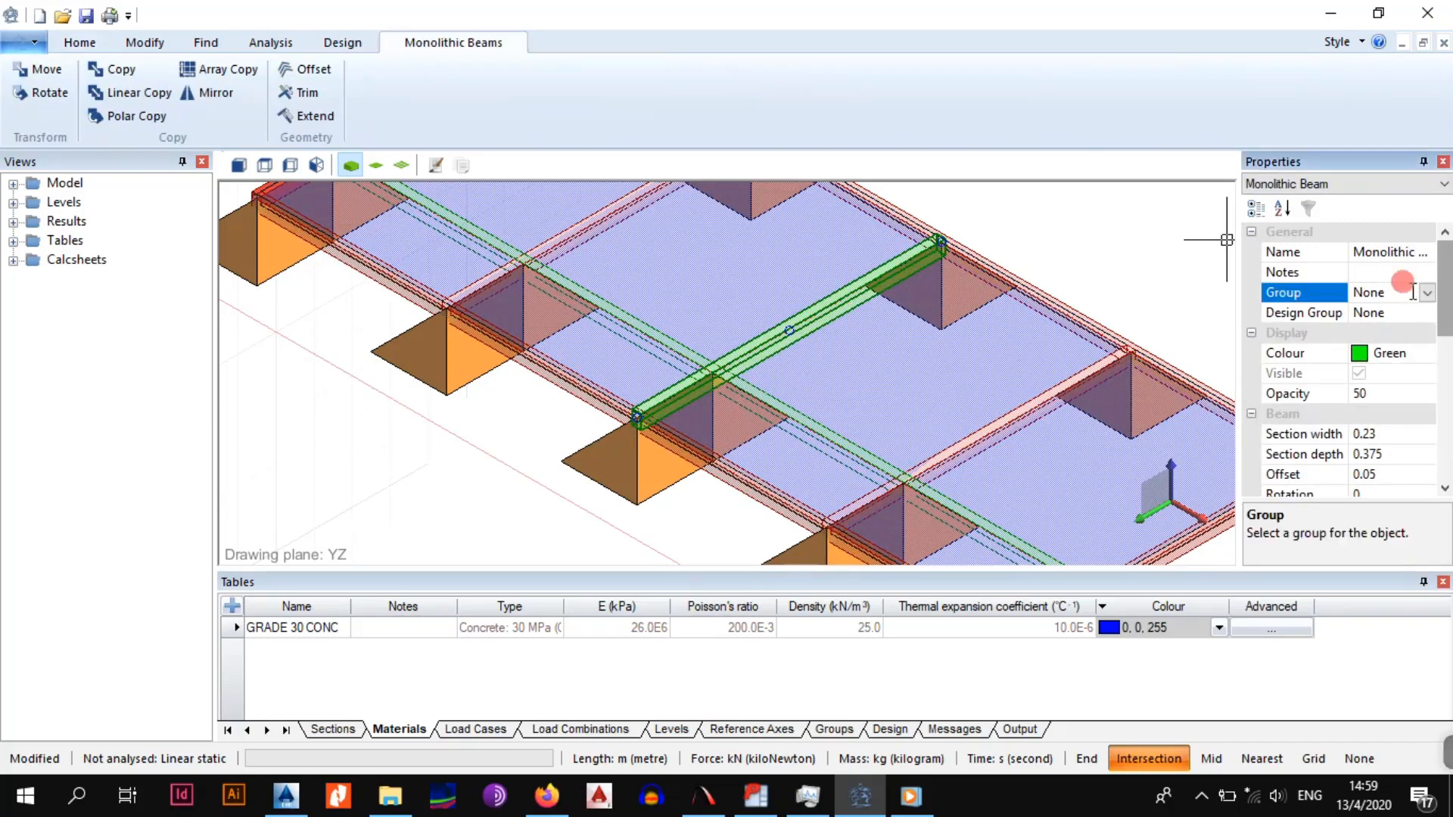
{"action": "left_click", "coordinate": [1426, 292]}
{"action": "left_click", "coordinate": [1367, 366]}
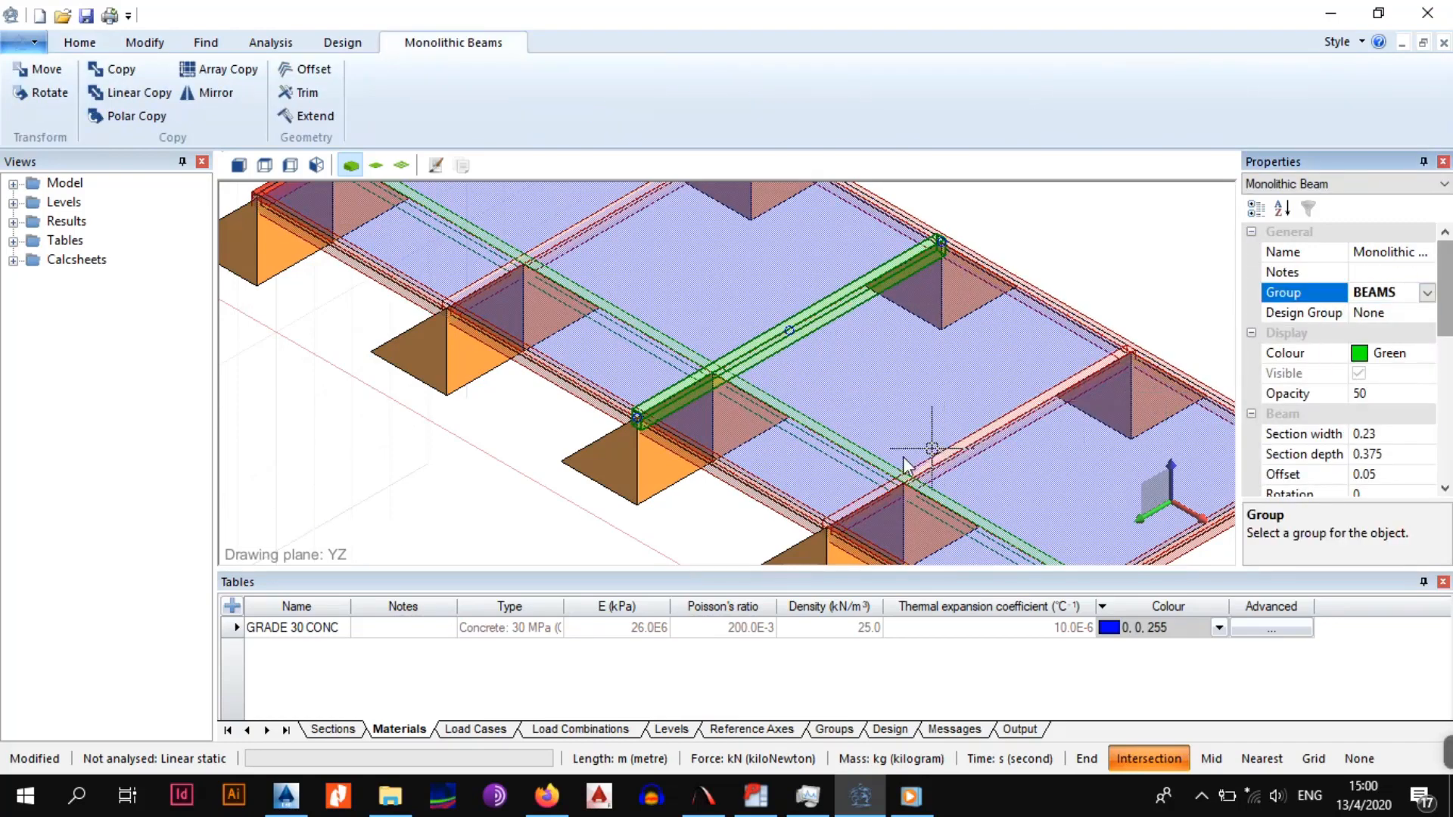
{"action": "key", "text": "Escape"}
Assign the long green beam running lengthwise through the slab to the BEAMS group
{"action": "left_click", "coordinate": [851, 454]}
{"action": "left_click", "coordinate": [1369, 295]}
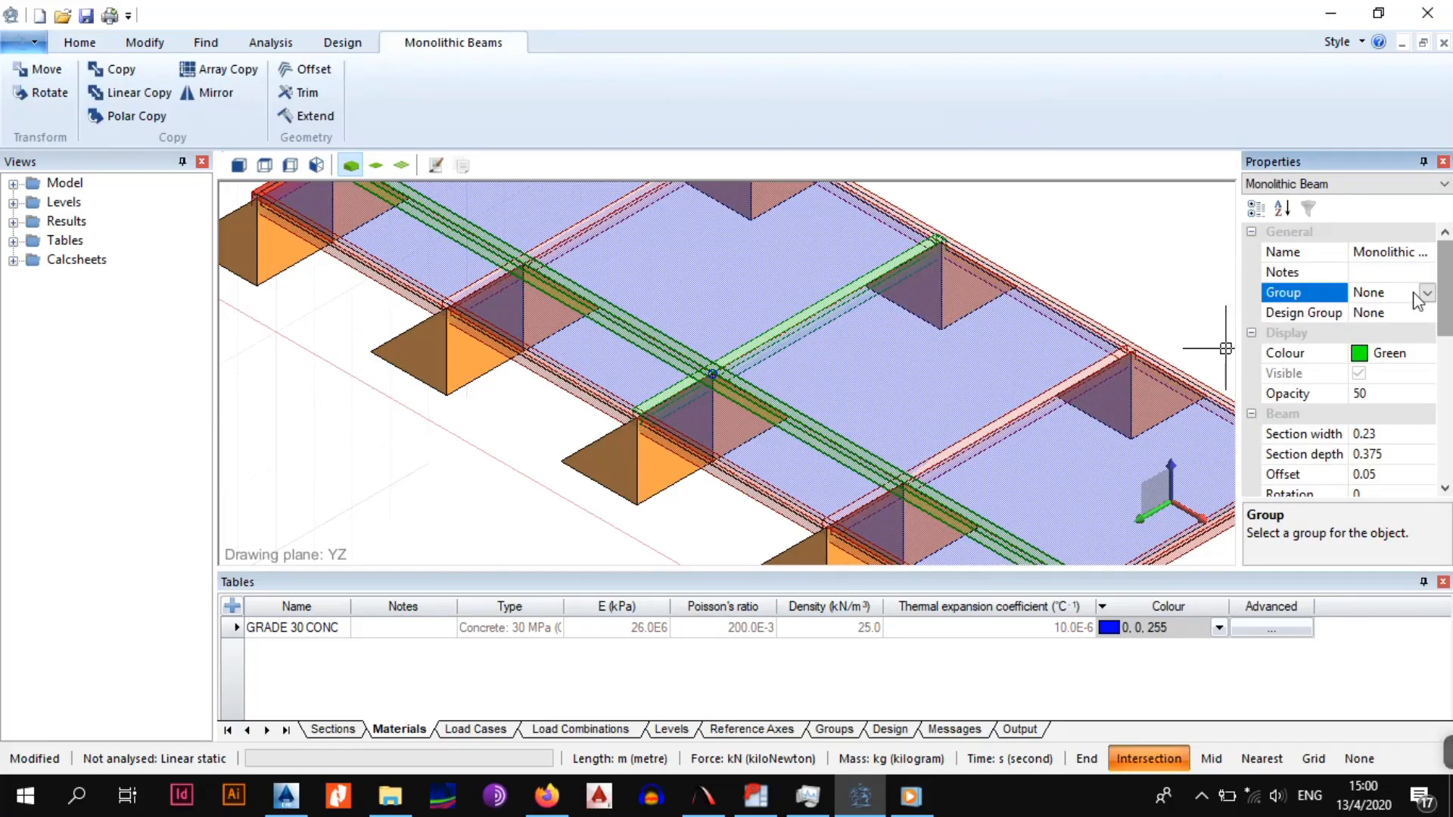
{"action": "left_click", "coordinate": [1426, 292]}
{"action": "left_click", "coordinate": [1369, 365]}
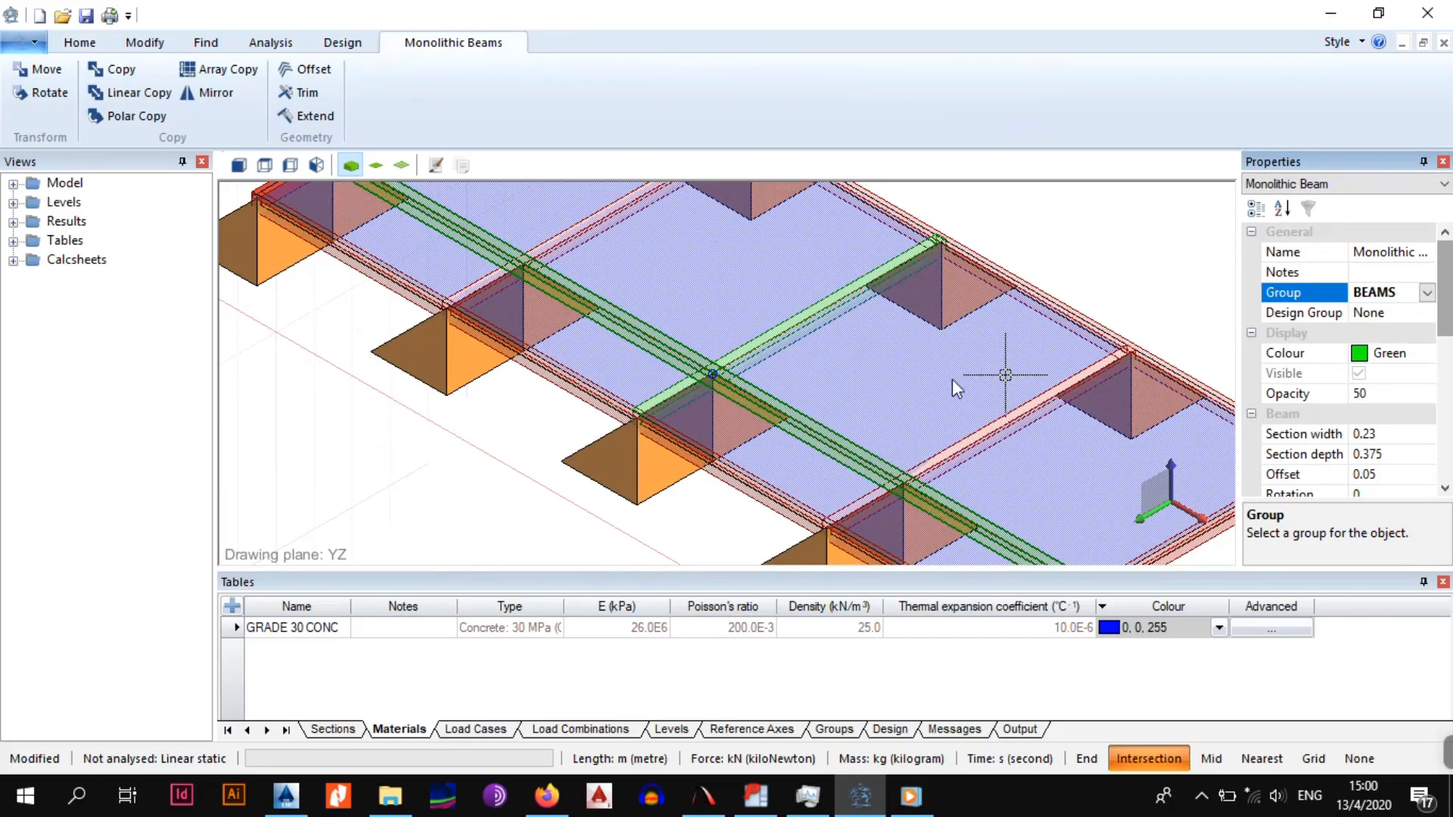
{"action": "left_click", "coordinate": [793, 329]}
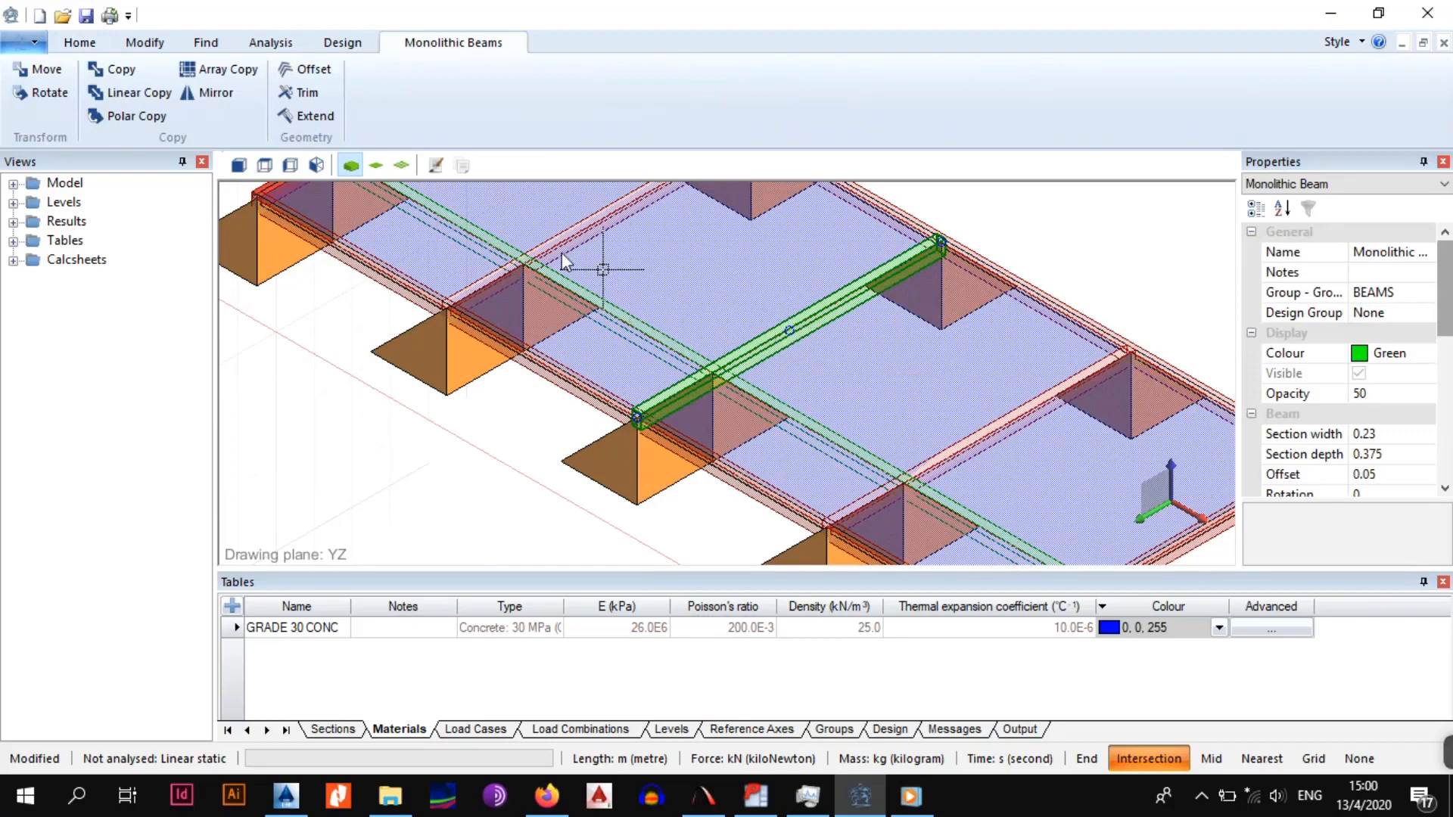
Assign the red cross beam between the green cross beam and the opaque end beam to the BEAMS group
{"action": "left_click", "coordinate": [537, 246]}
{"action": "middle_click_drag", "start_coordinate": [657, 260], "coordinate": [796, 352]}
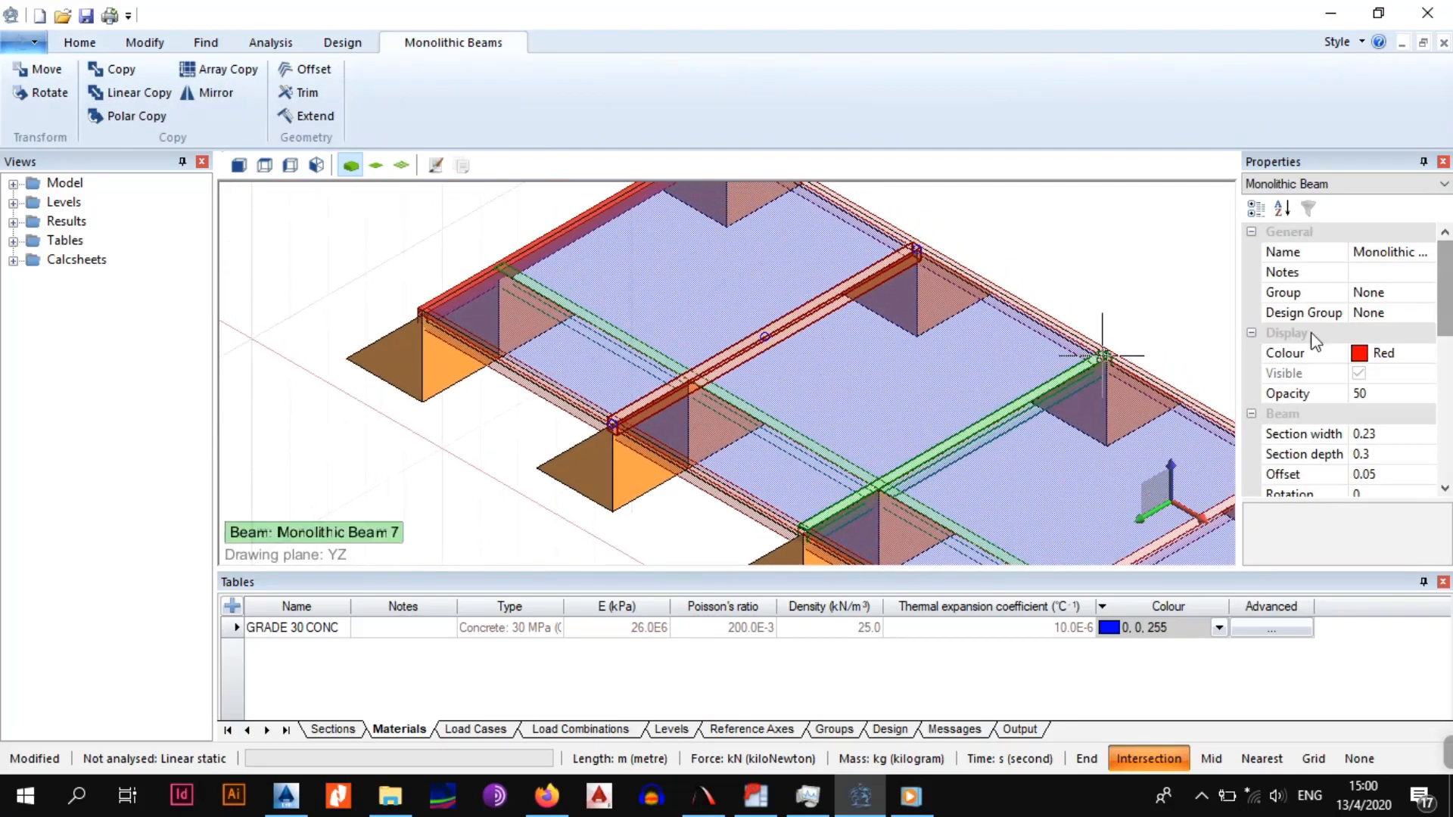
{"action": "left_click", "coordinate": [1397, 293]}
{"action": "left_click", "coordinate": [1426, 292]}
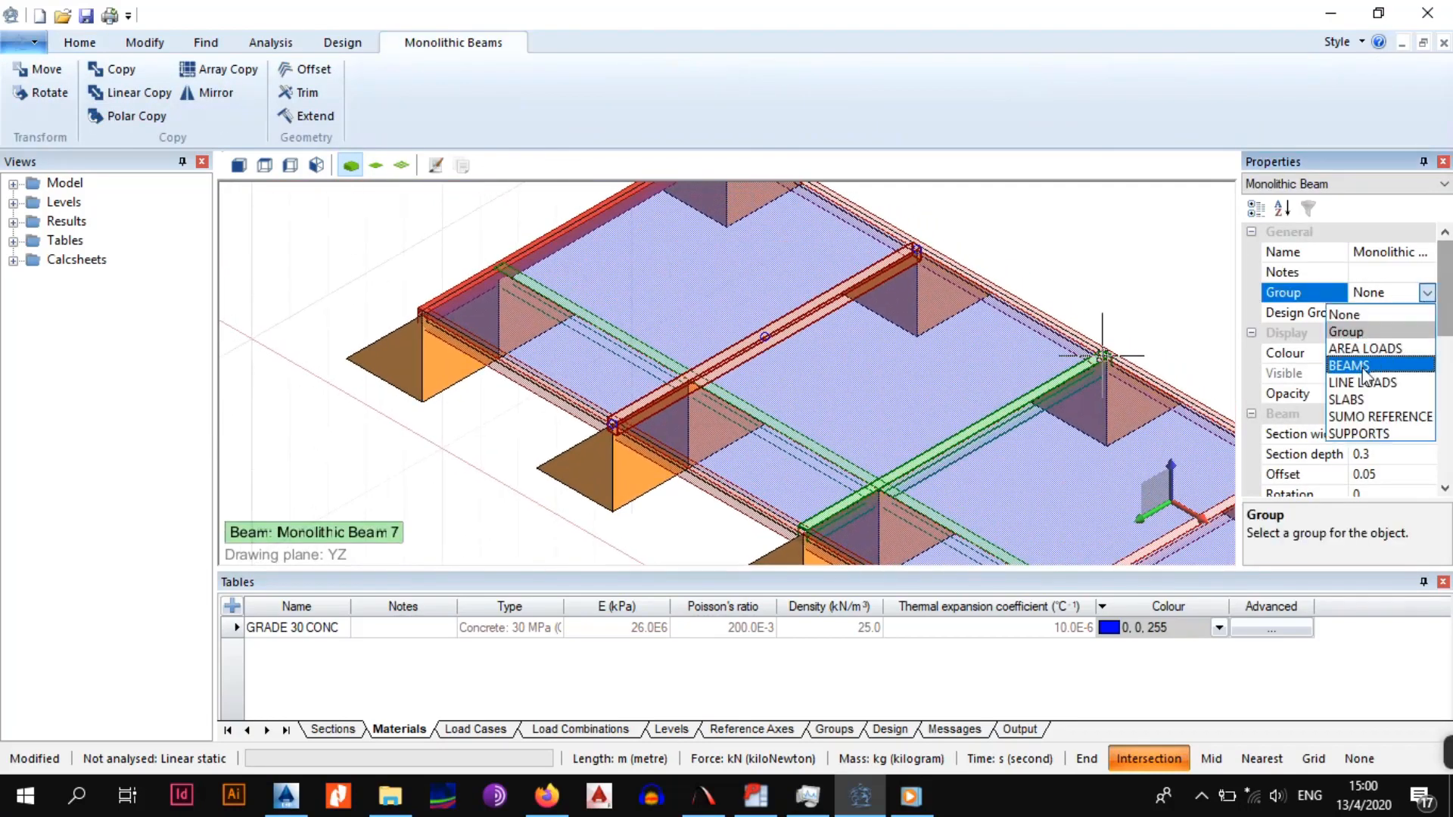
{"action": "left_click", "coordinate": [1348, 366]}
Assign the opaque red end beam (Monolithic Beam 1) to the BEAMS group and set its opacity to 50
{"action": "left_click", "coordinate": [533, 248]}
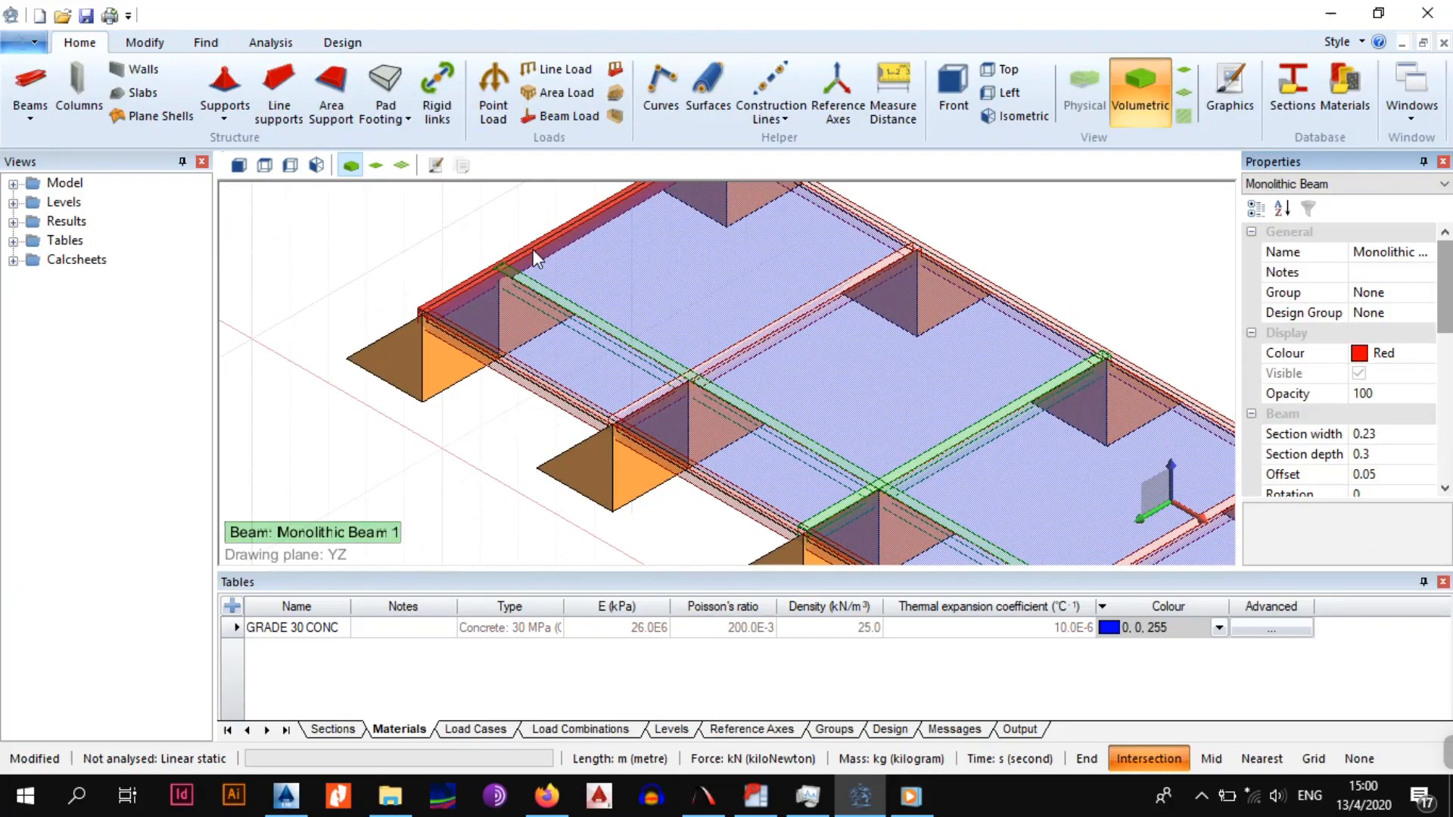
{"action": "left_click", "coordinate": [1370, 294]}
{"action": "left_click", "coordinate": [1426, 294]}
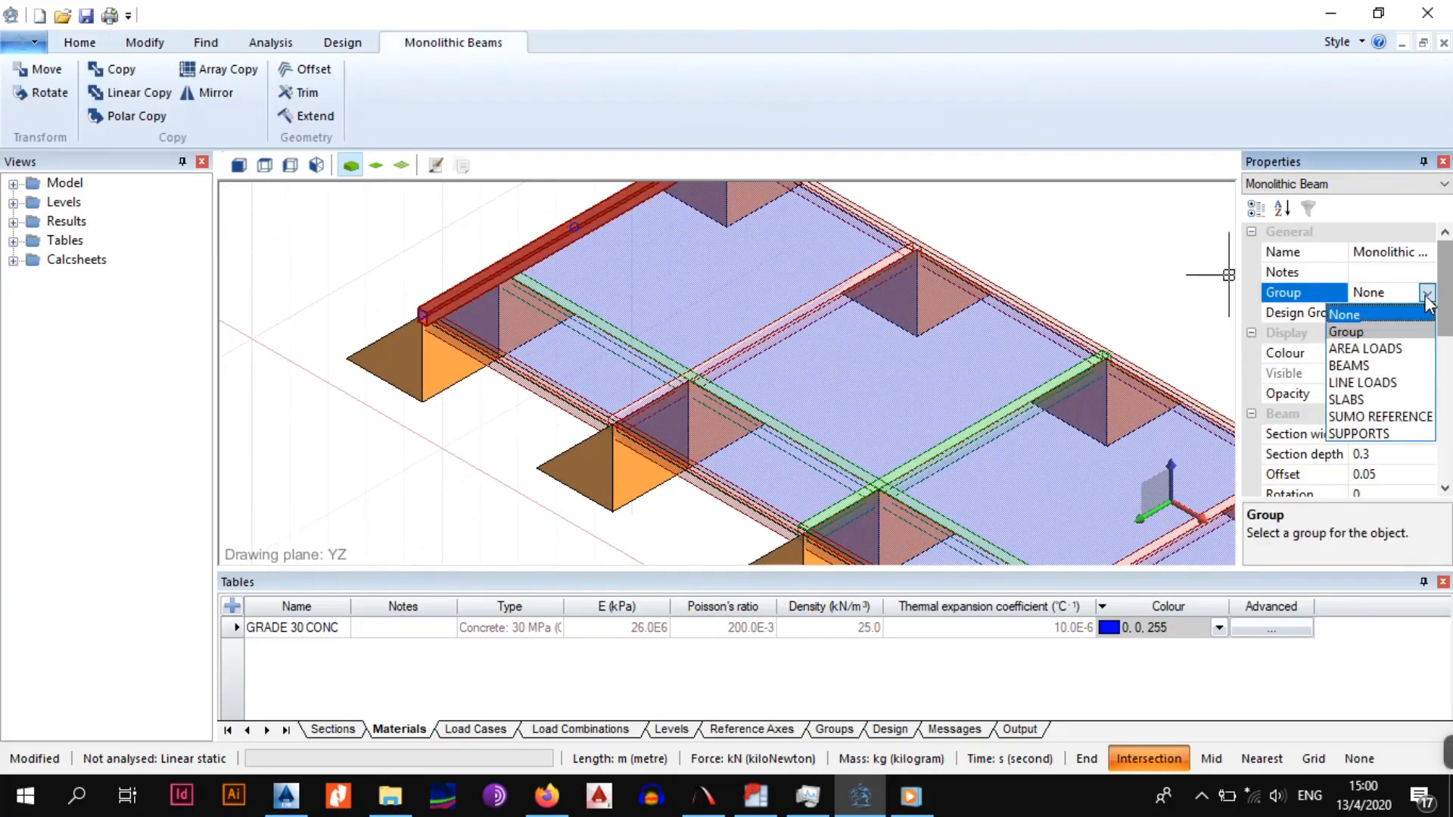
{"action": "left_click", "coordinate": [1349, 365]}
{"action": "left_click", "coordinate": [1384, 394]}
{"action": "key", "text": "BackSpace"}
{"action": "key", "text": "BackSpace"}
{"action": "key", "text": "BackSpace"}
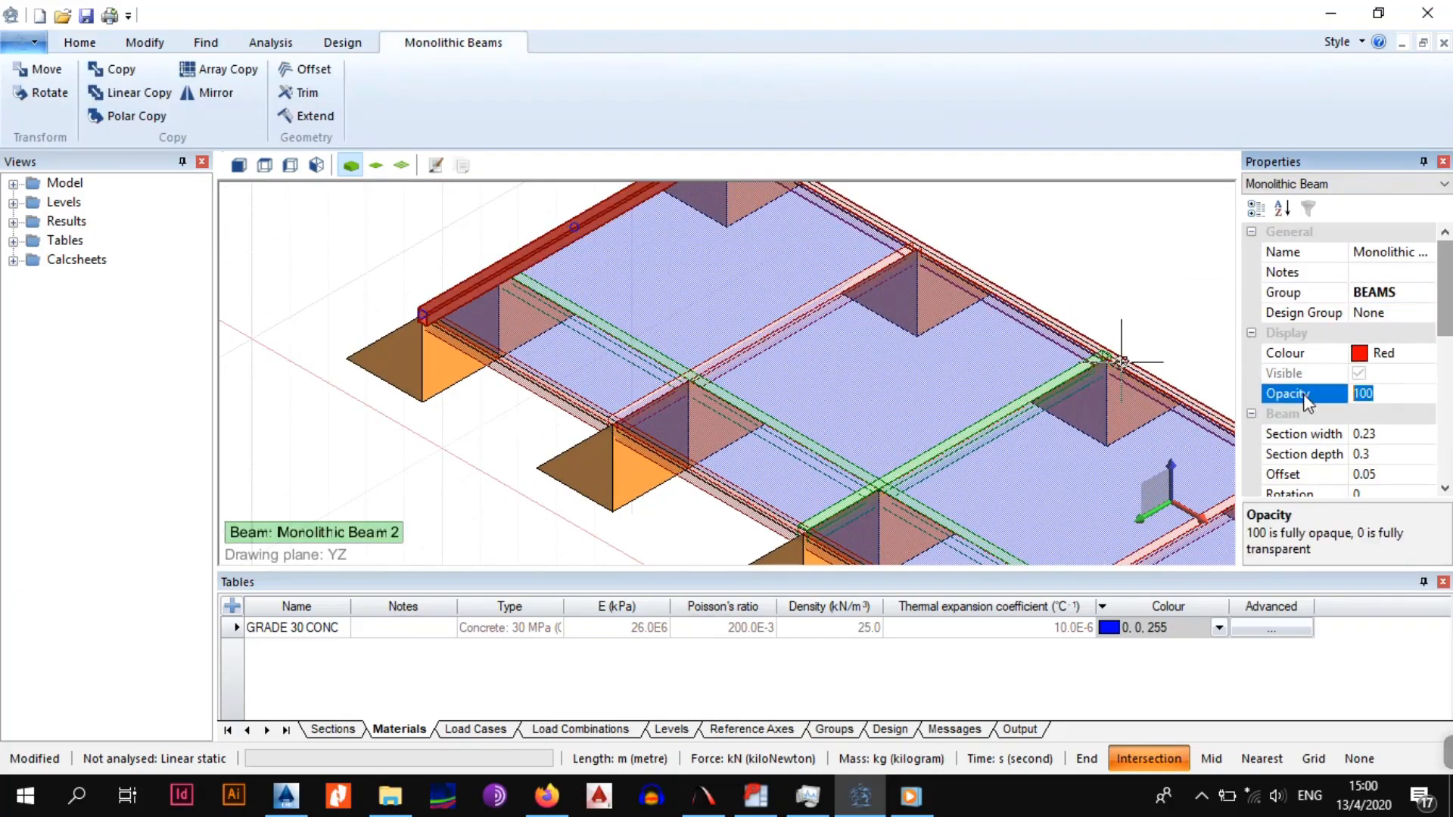
{"action": "type", "text": "50"}
{"action": "left_click", "coordinate": [1289, 399]}
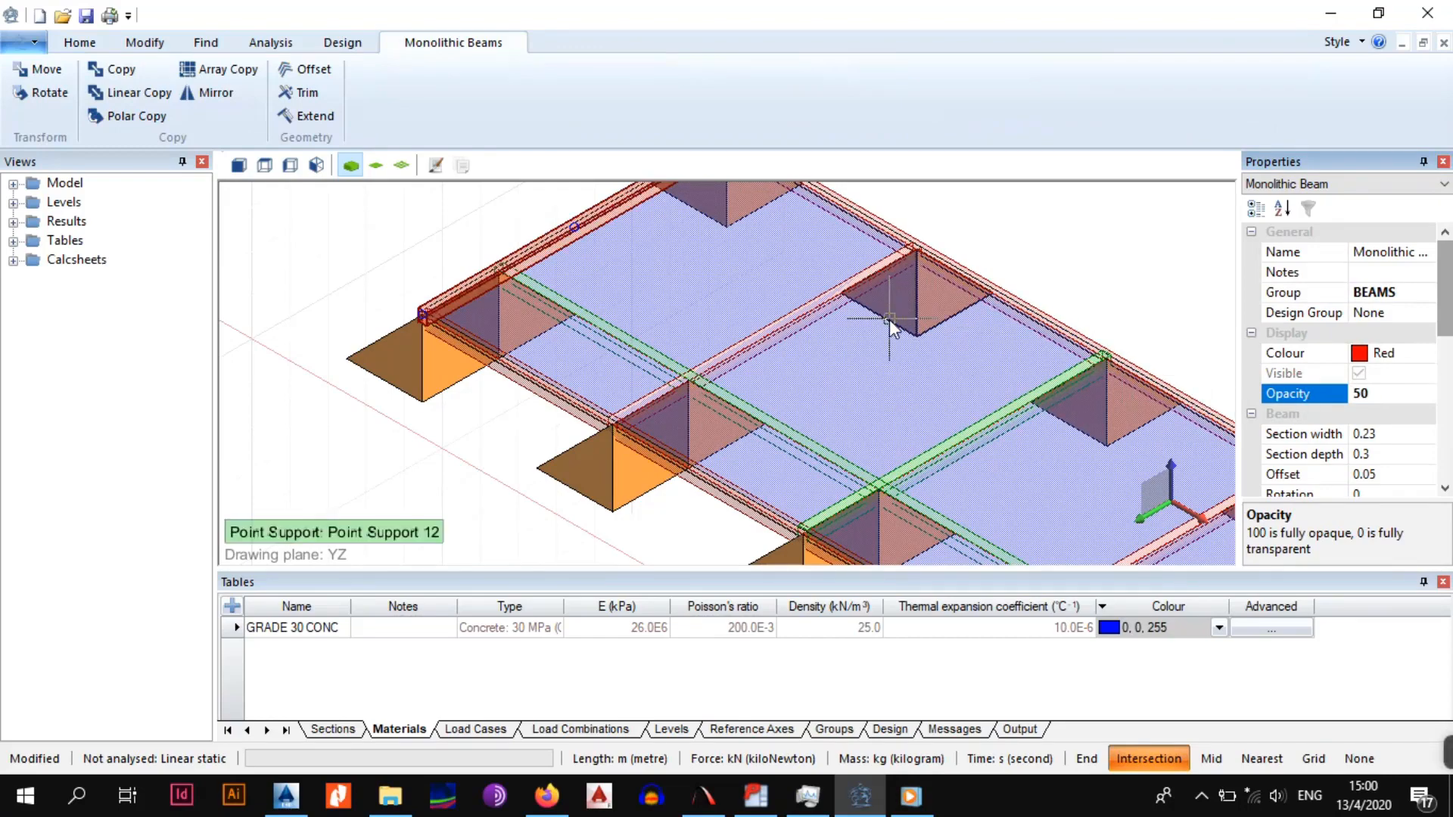
{"action": "key", "text": "Escape"}
Hide the BEAMS group and show it again to check that it contains every beam
{"action": "scroll", "coordinate": [888, 320], "scroll_direction": "down", "scroll_amount": 2}
{"action": "middle_click_drag", "start_coordinate": [956, 310], "coordinate": [813, 225]}
{"action": "scroll", "coordinate": [698, 262], "scroll_direction": "down", "scroll_amount": 1}
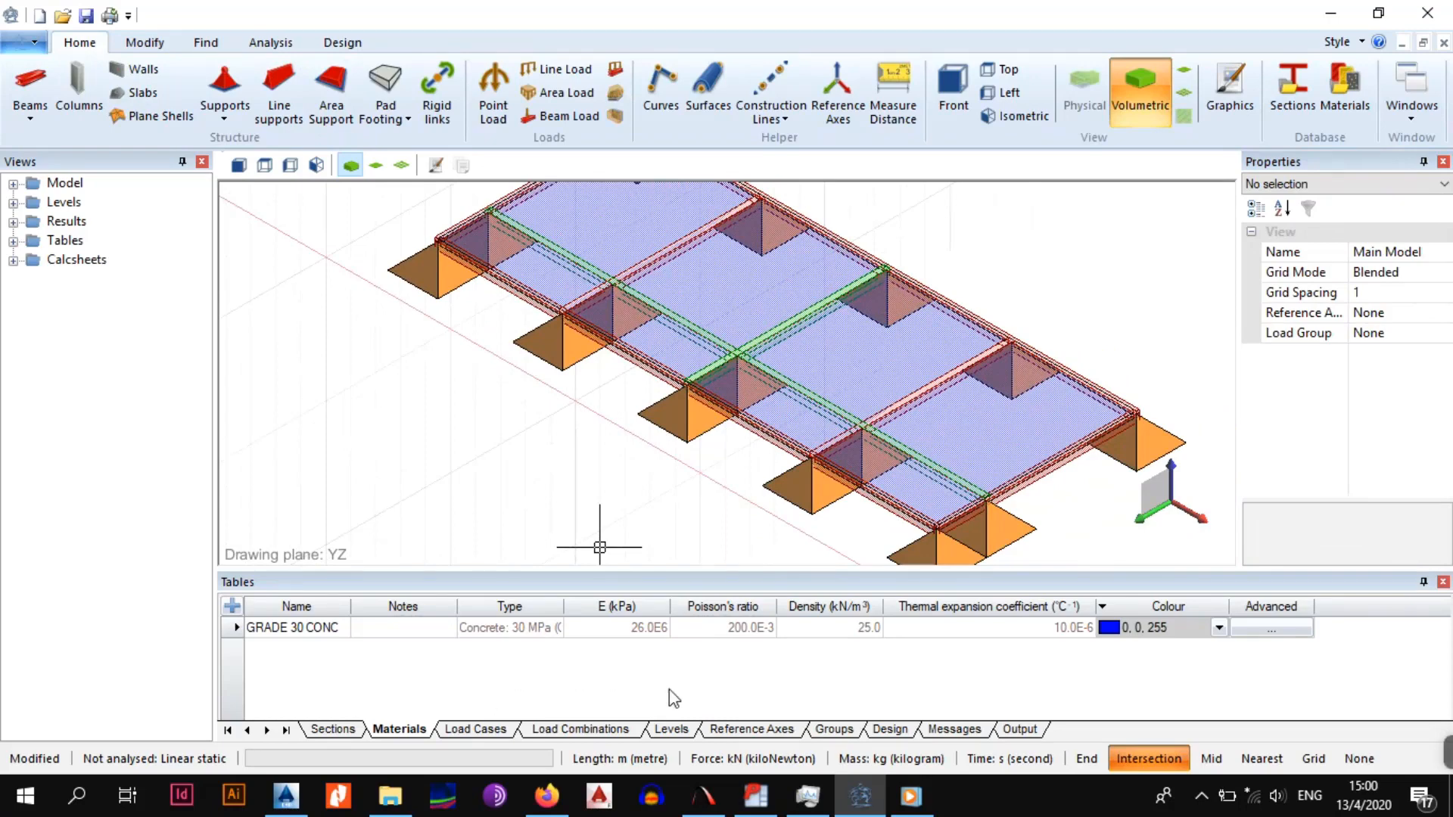
{"action": "left_click", "coordinate": [817, 731]}
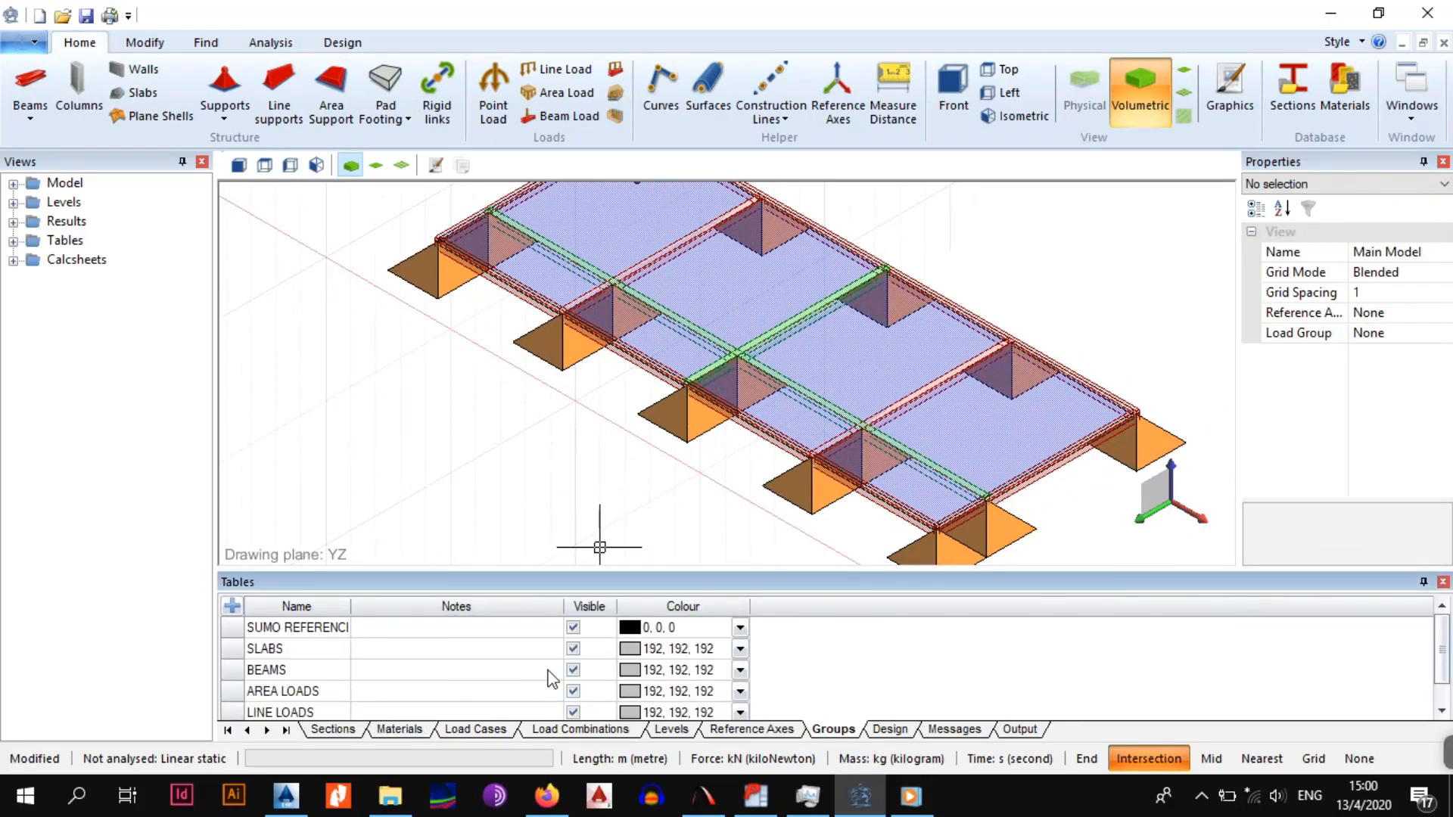
{"action": "left_click", "coordinate": [573, 671]}
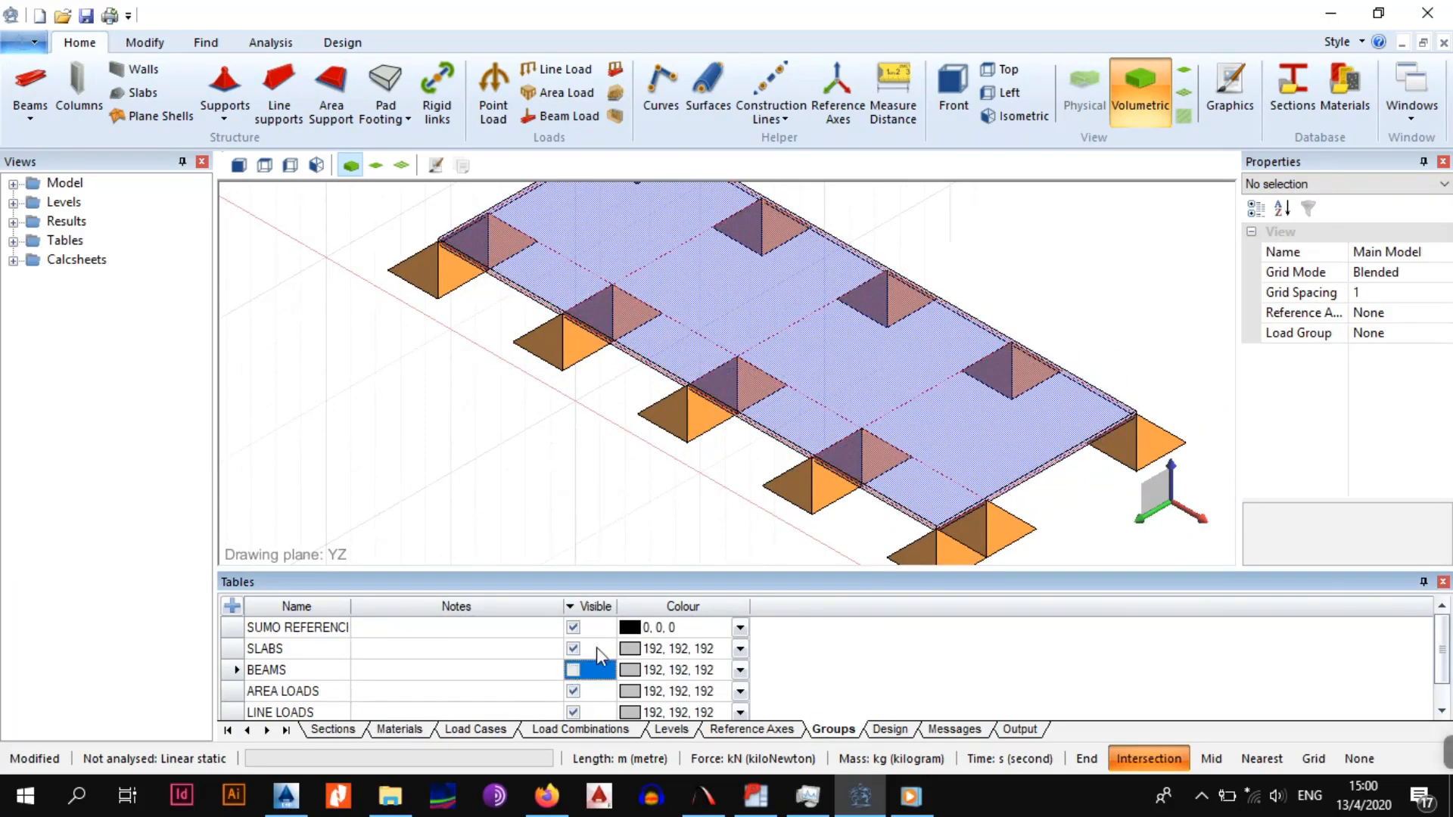
{"action": "scroll", "coordinate": [707, 454], "scroll_direction": "down", "scroll_amount": 2}
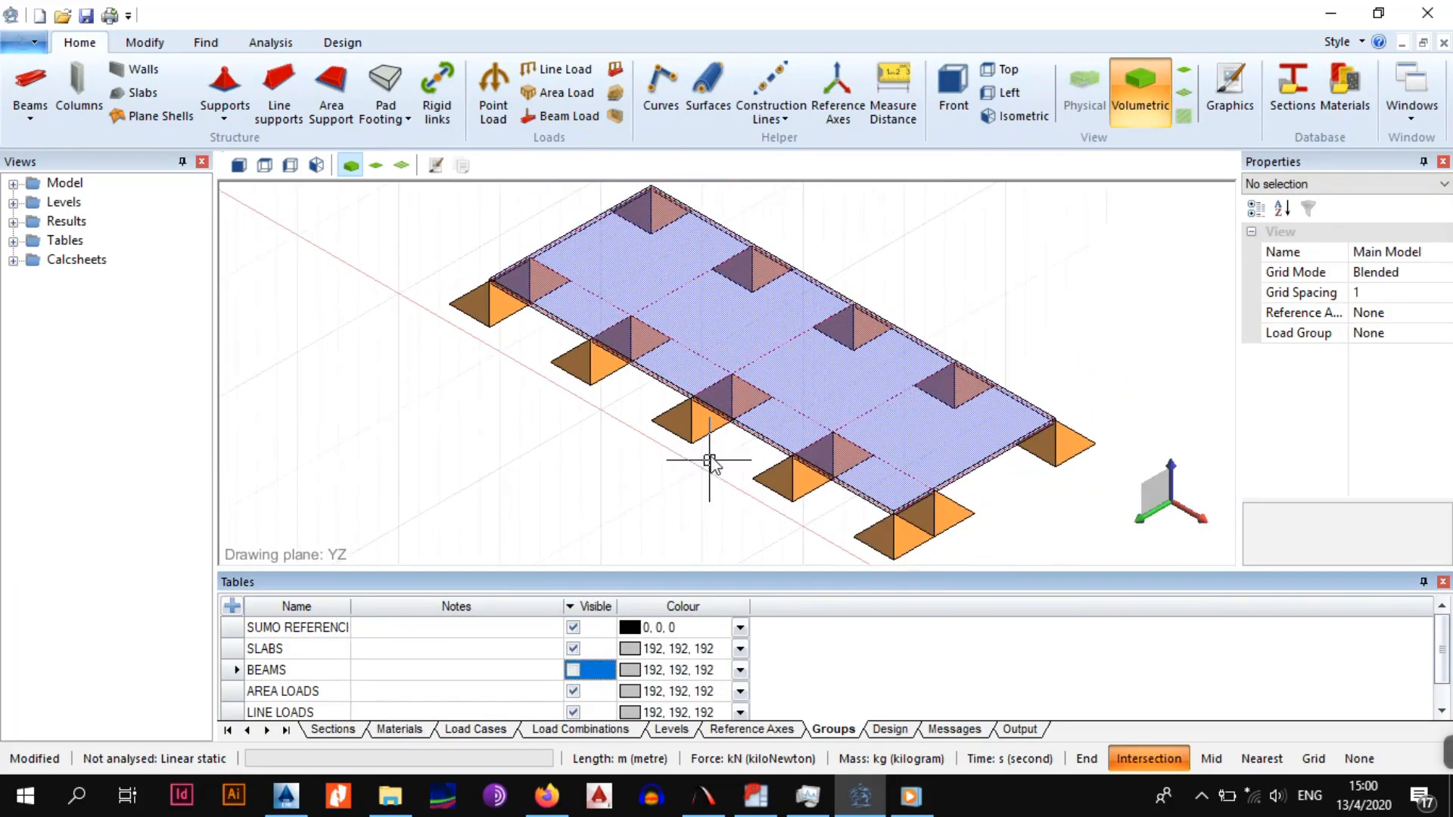
{"action": "left_click", "coordinate": [571, 671]}
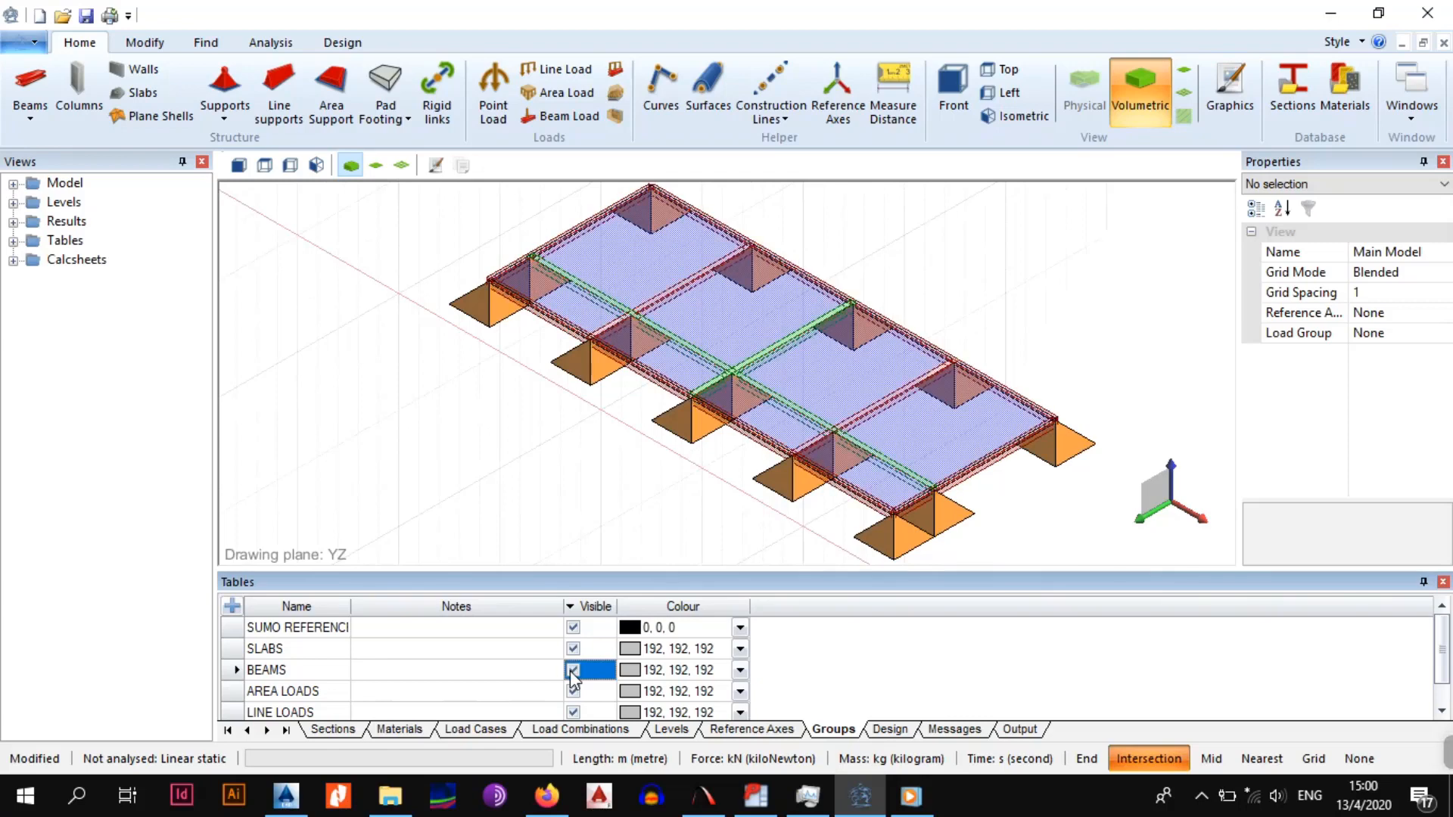
Check the model with the BEAMS and SLABS groups hidden, and make both groups visible again
{"action": "left_click", "coordinate": [571, 671]}
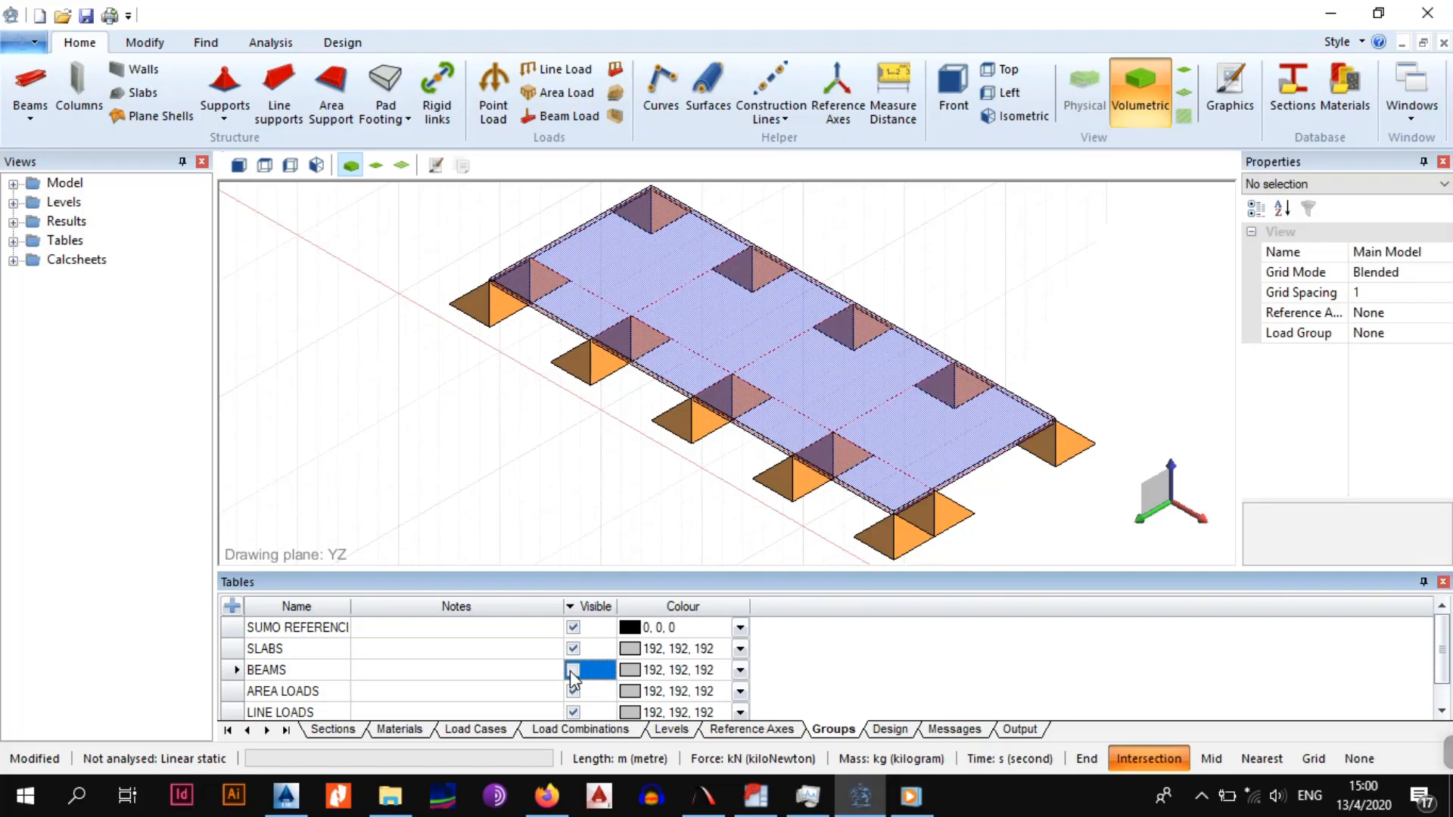
{"action": "left_click", "coordinate": [573, 649]}
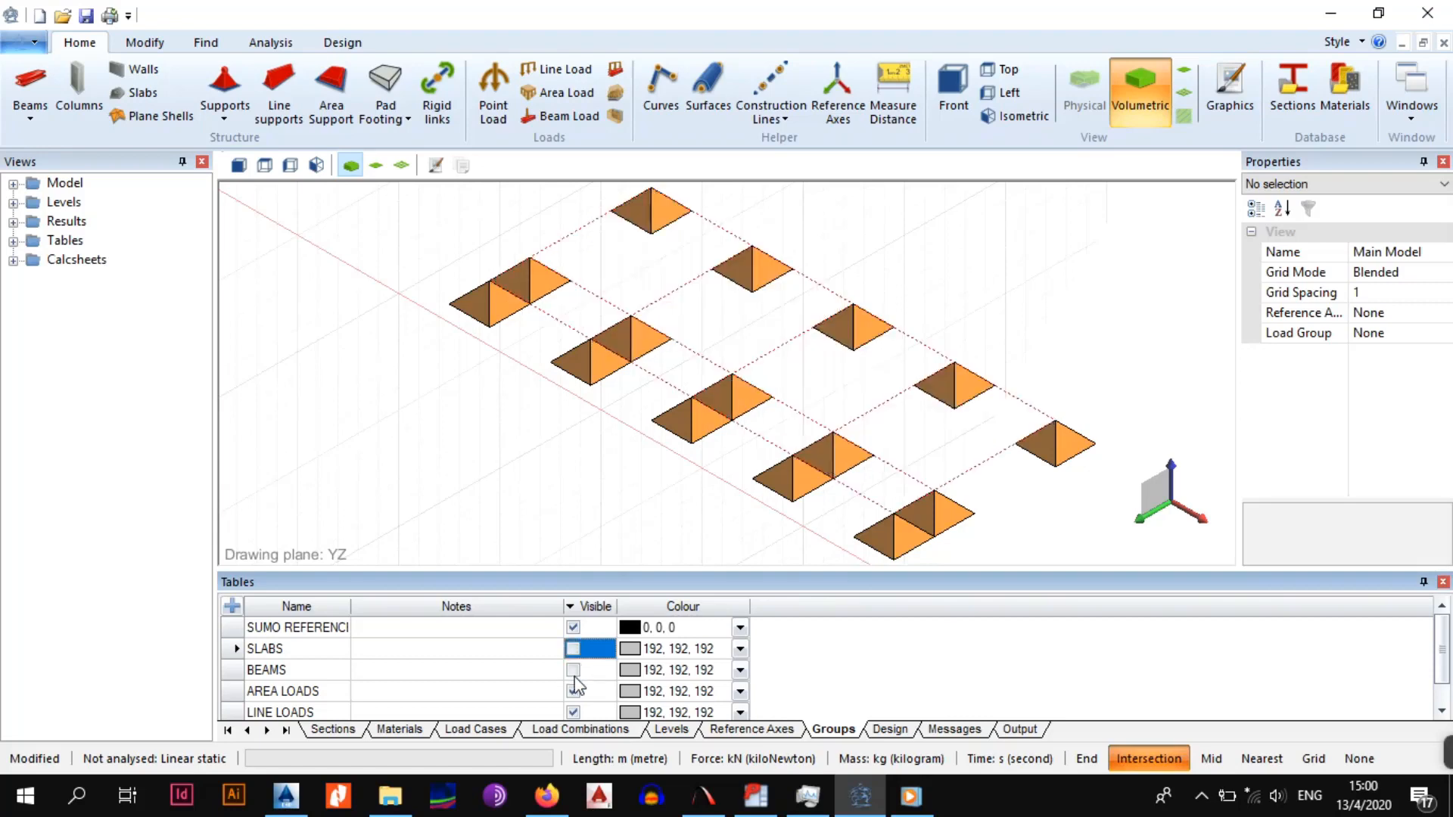
{"action": "left_click", "coordinate": [573, 670]}
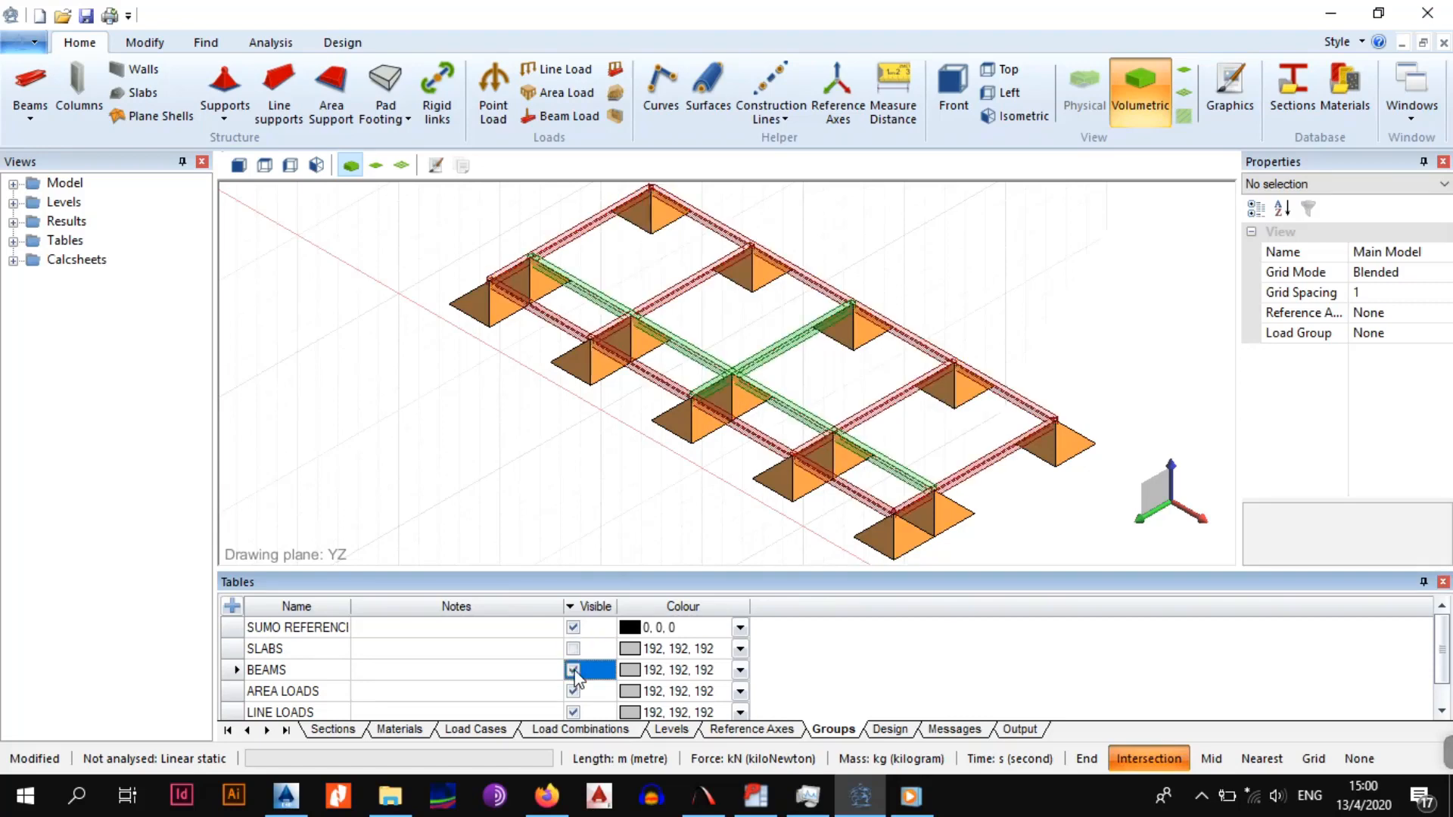
{"action": "left_click", "coordinate": [575, 655]}
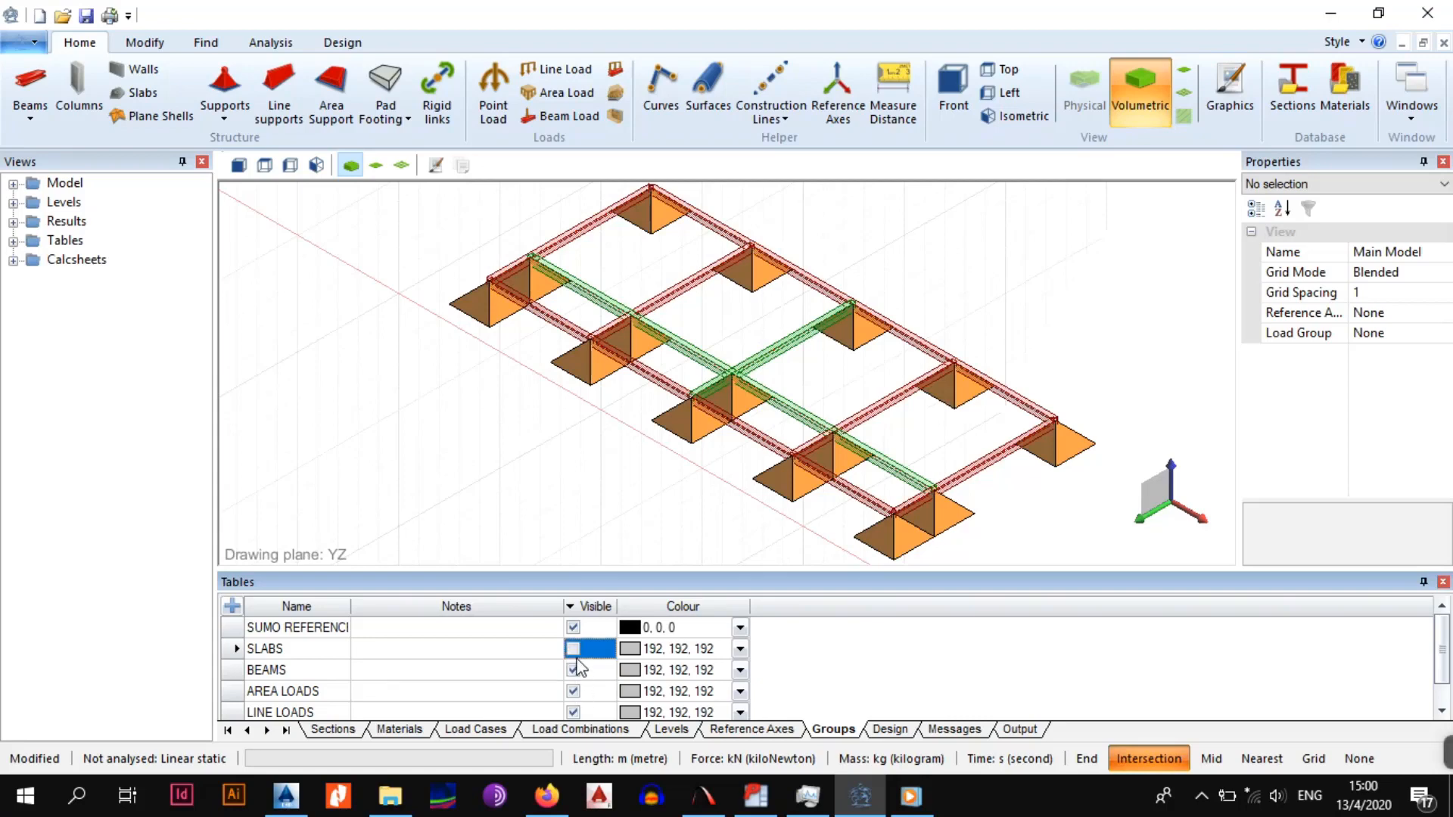
{"action": "left_click", "coordinate": [573, 649]}
{"action": "scroll", "coordinate": [575, 693], "scroll_direction": "down", "scroll_amount": 1}
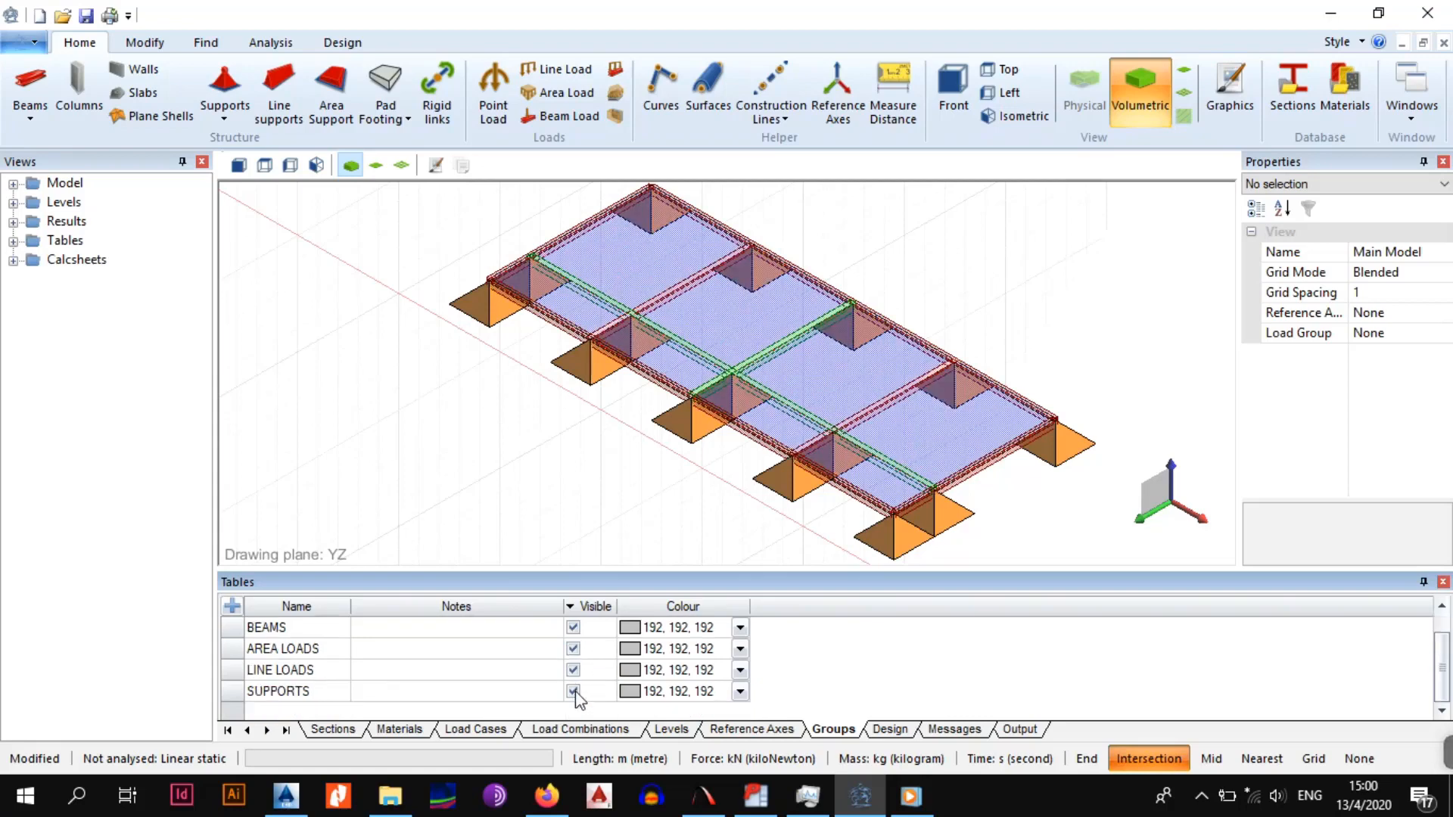
{"action": "scroll", "coordinate": [575, 694], "scroll_direction": "up", "scroll_amount": 1}
{"action": "scroll", "coordinate": [575, 693], "scroll_direction": "down", "scroll_amount": 1}
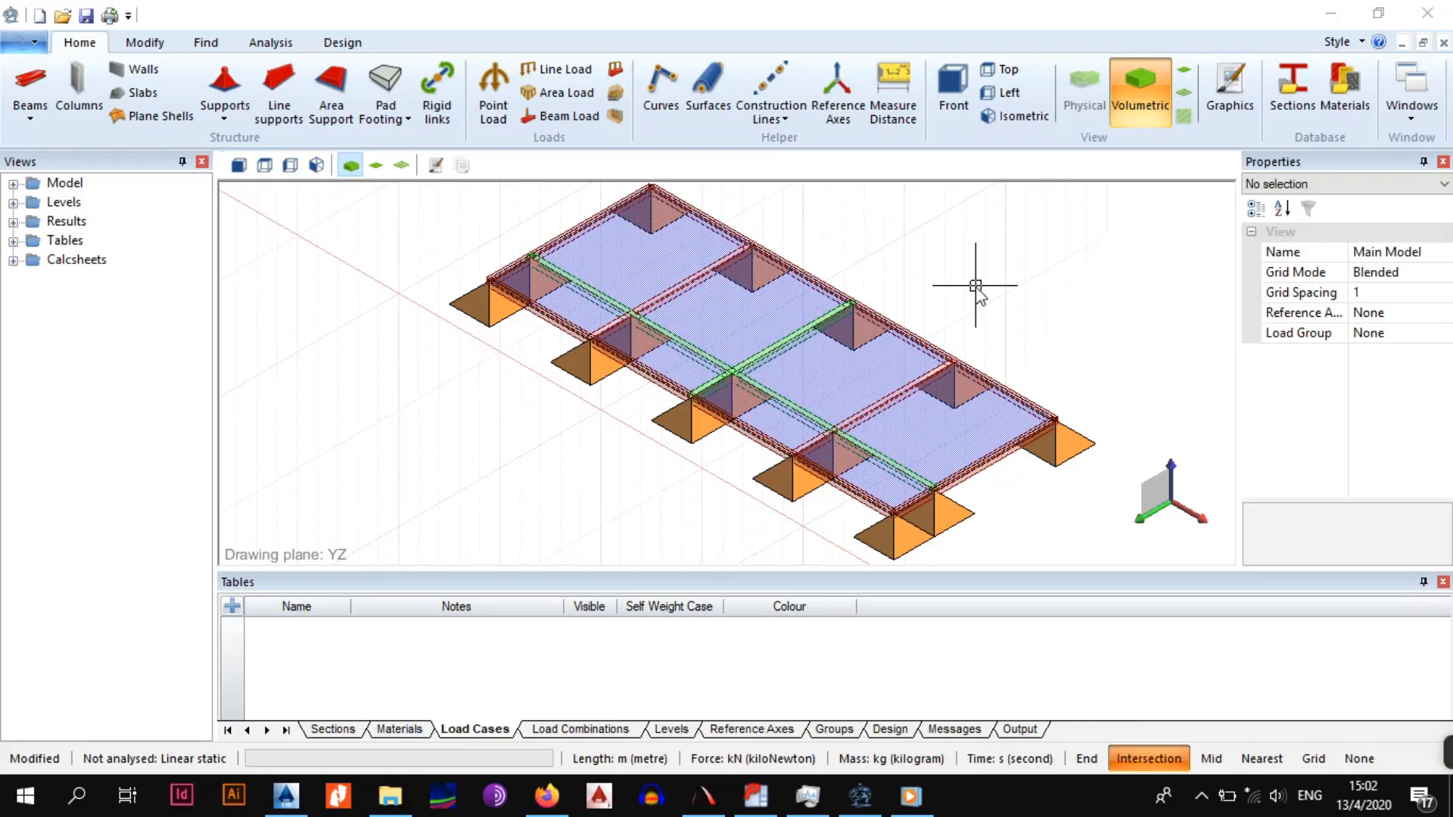
{"action": "left_click", "coordinate": [532, 730]}
{"action": "left_click", "coordinate": [693, 736]}
{"action": "left_click", "coordinate": [822, 738]}
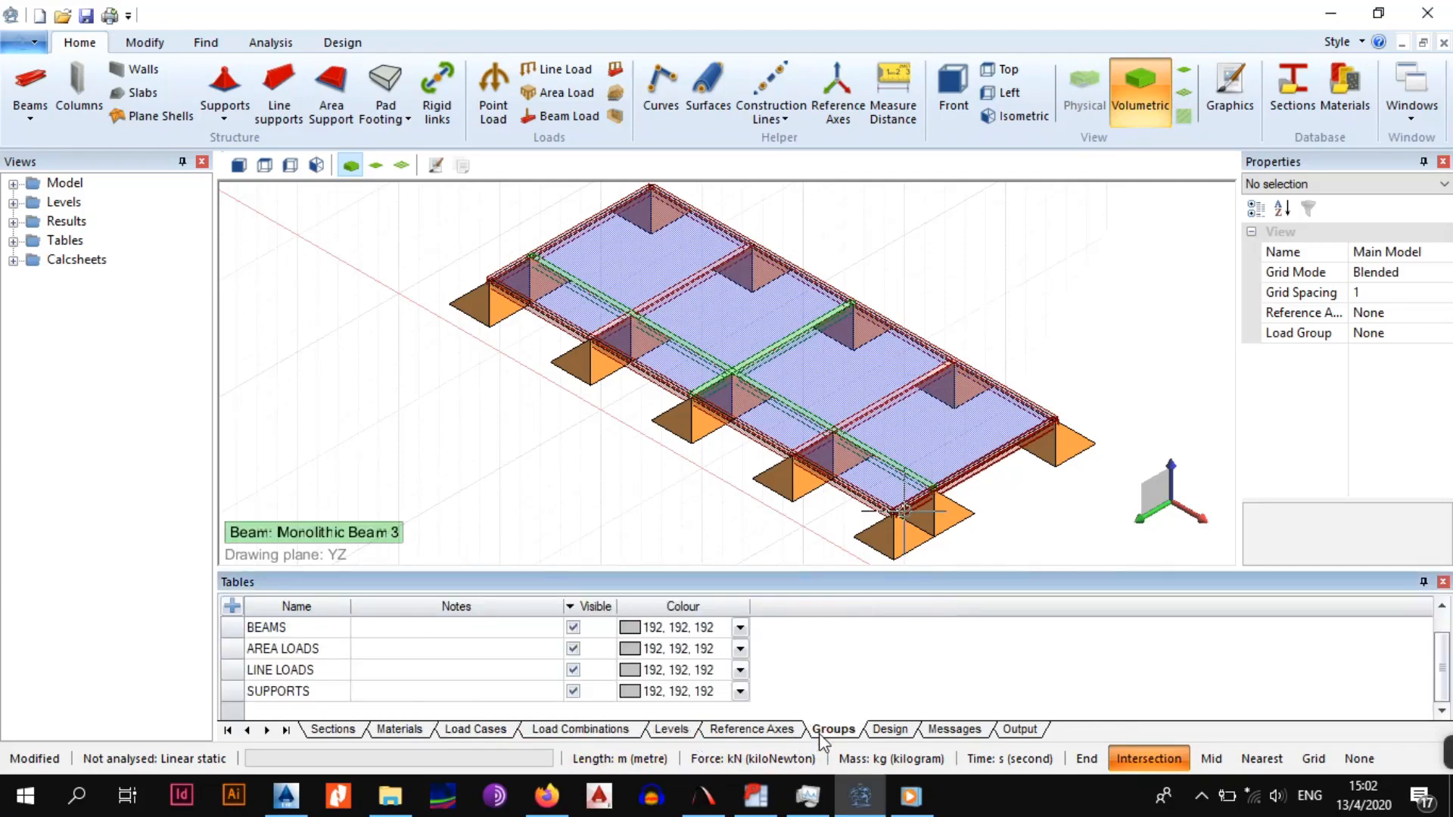
Add a load case with the note DEAD and mark it as the self weight case
{"action": "left_click", "coordinate": [493, 734]}
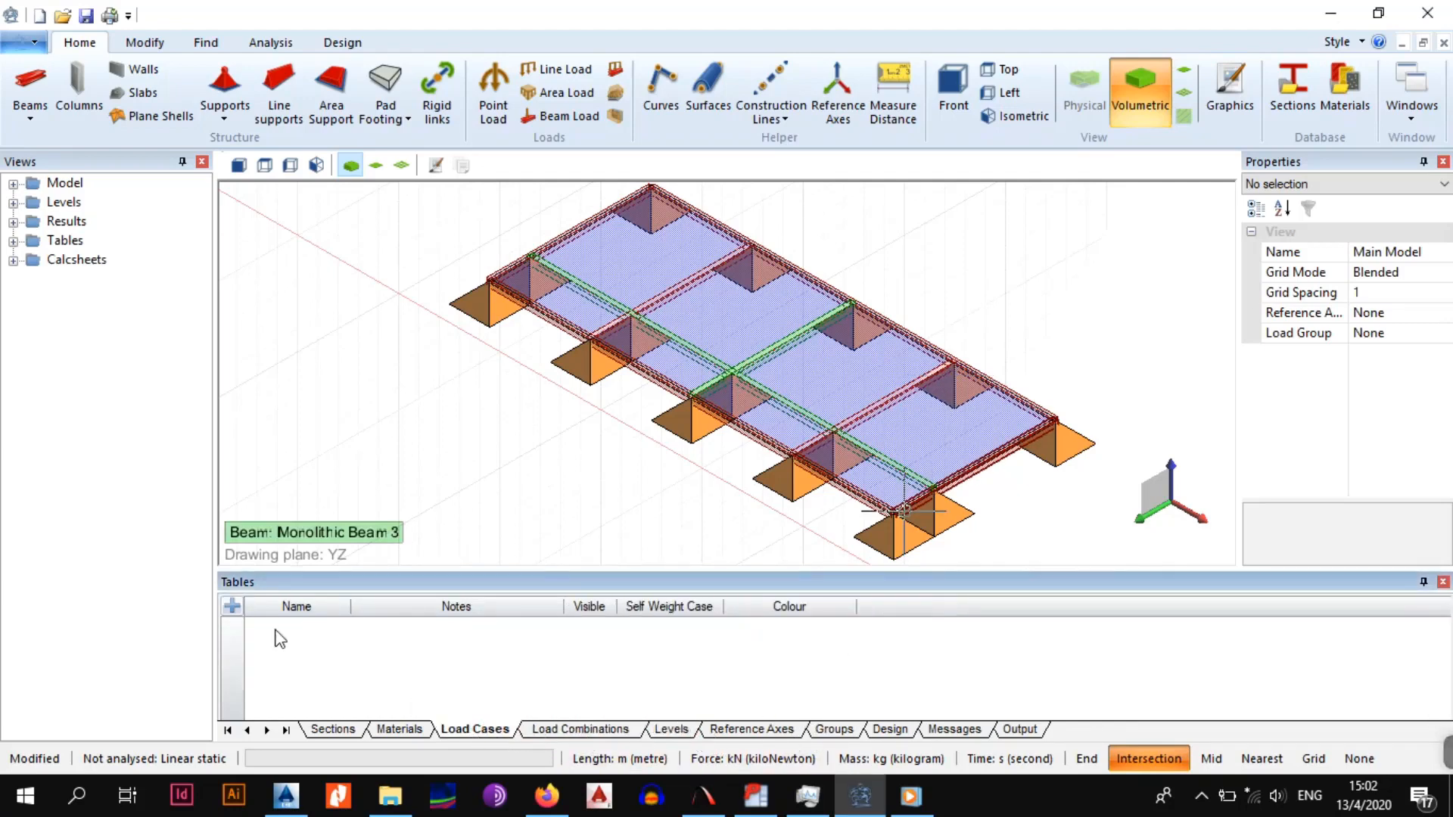
{"action": "left_click", "coordinate": [231, 607]}
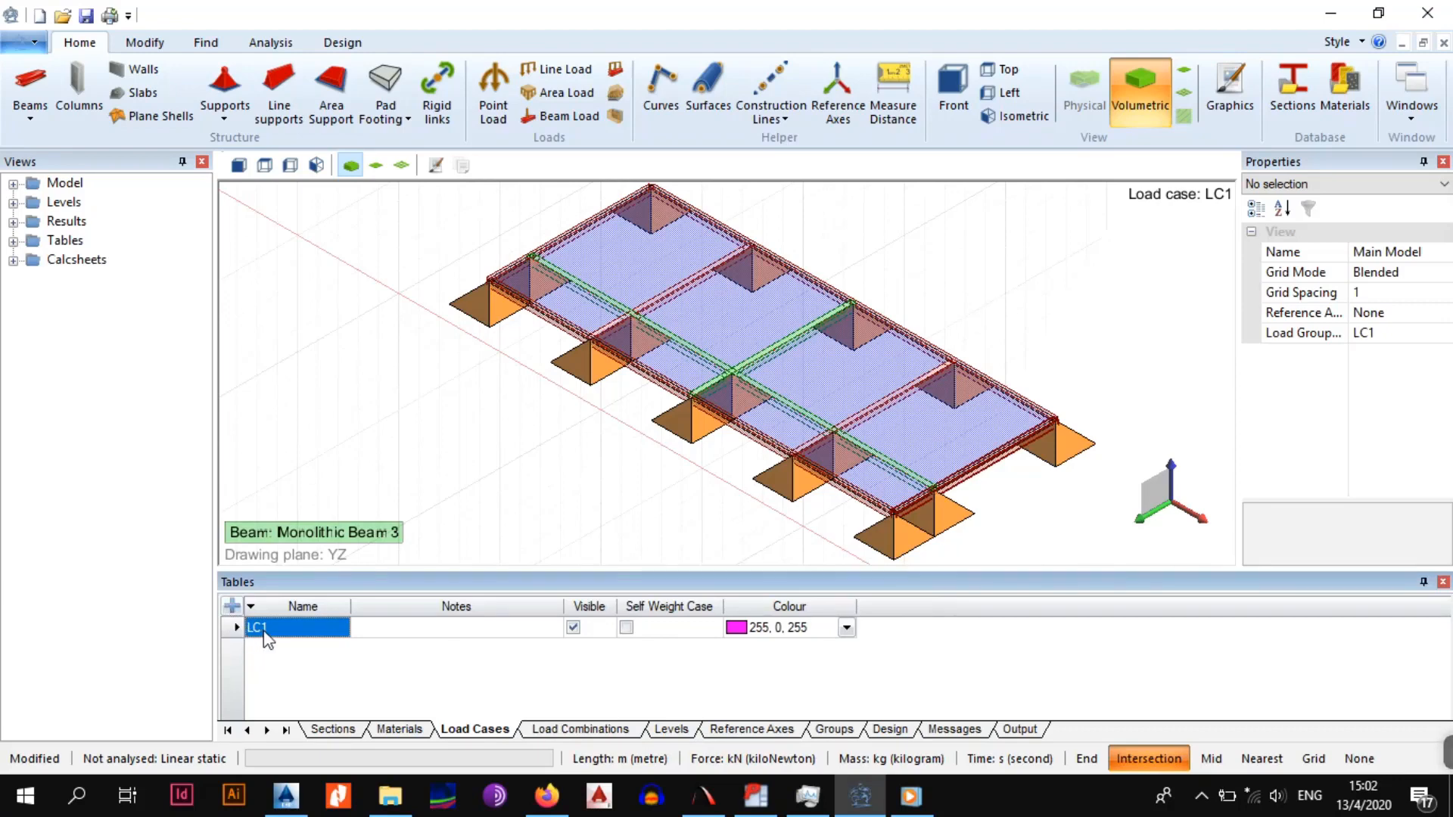
{"action": "left_click", "coordinate": [392, 630]}
{"action": "type", "text": "DEAD"}
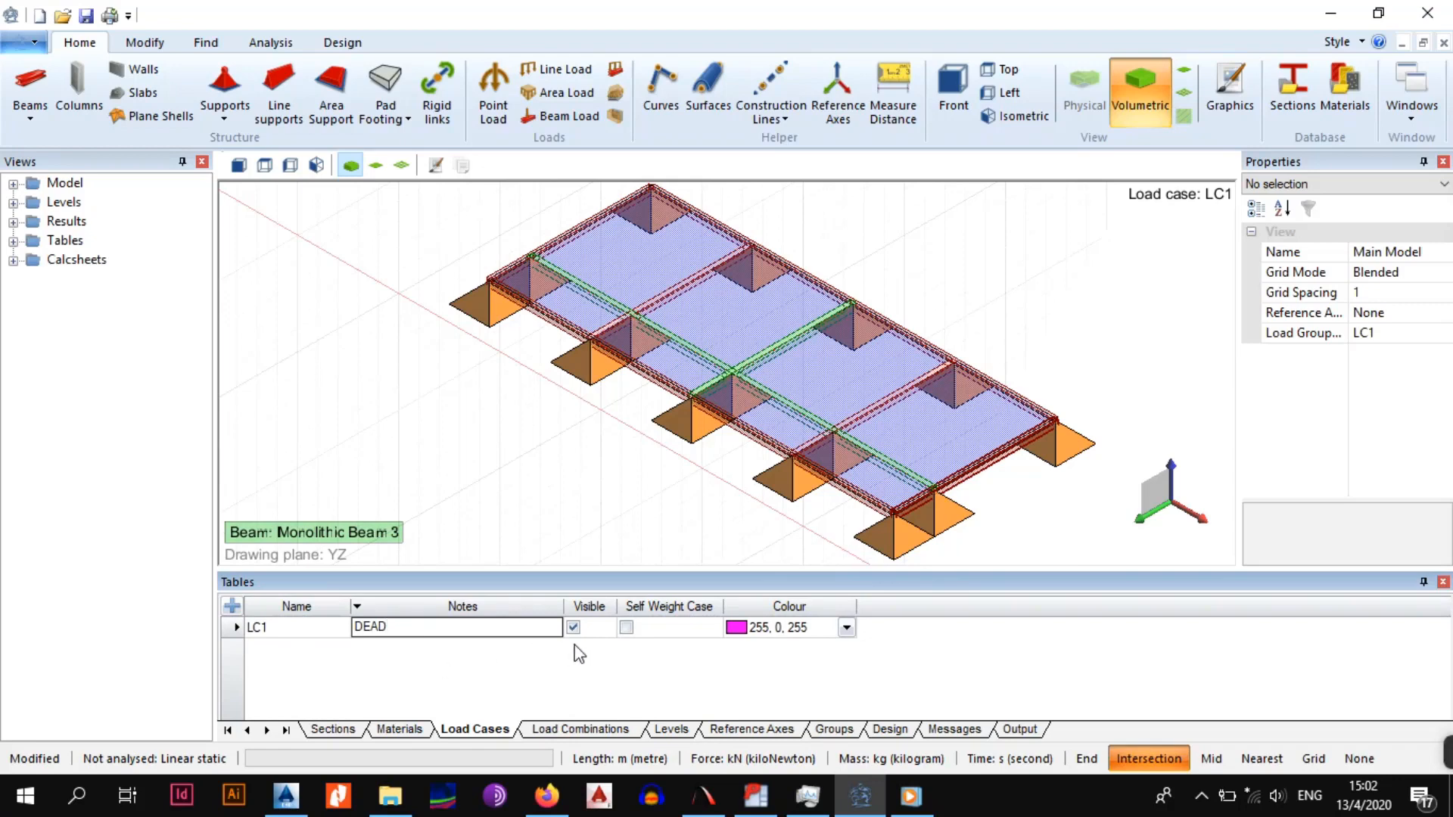
{"action": "key", "text": "Return"}
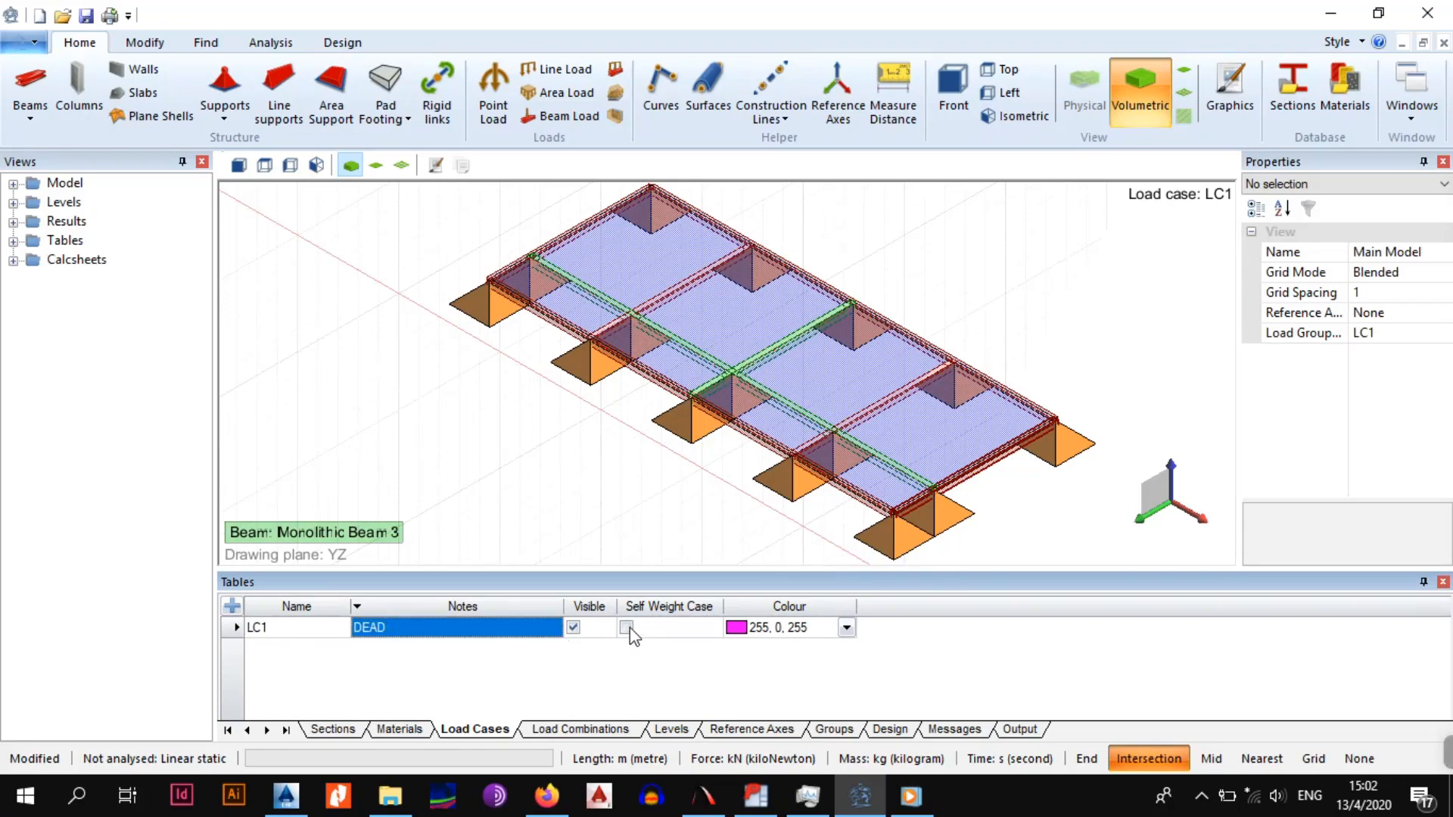
{"action": "left_click", "coordinate": [627, 628]}
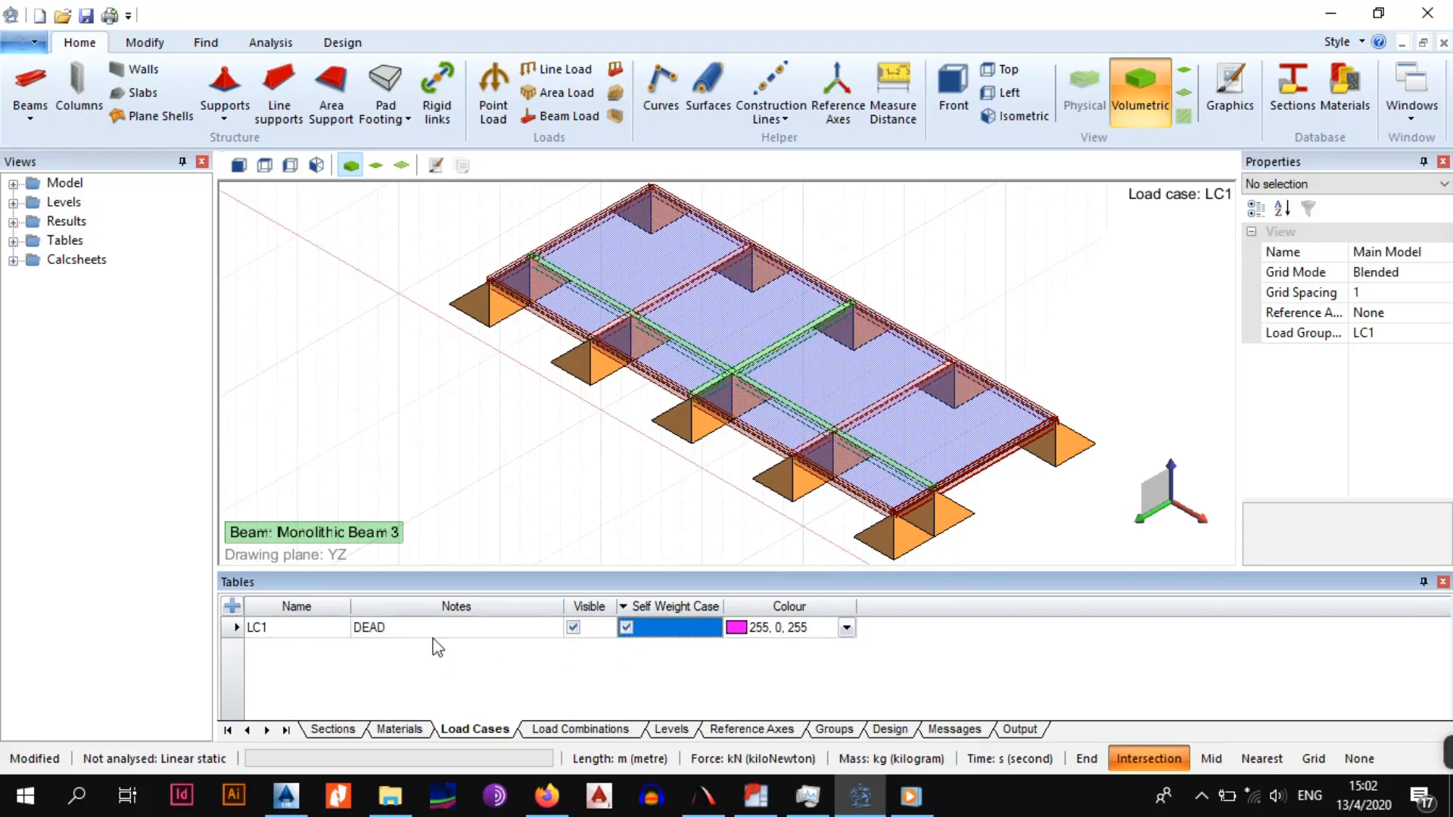
Add a second load case with the note LIVE LOAD
{"action": "left_click", "coordinate": [232, 607]}
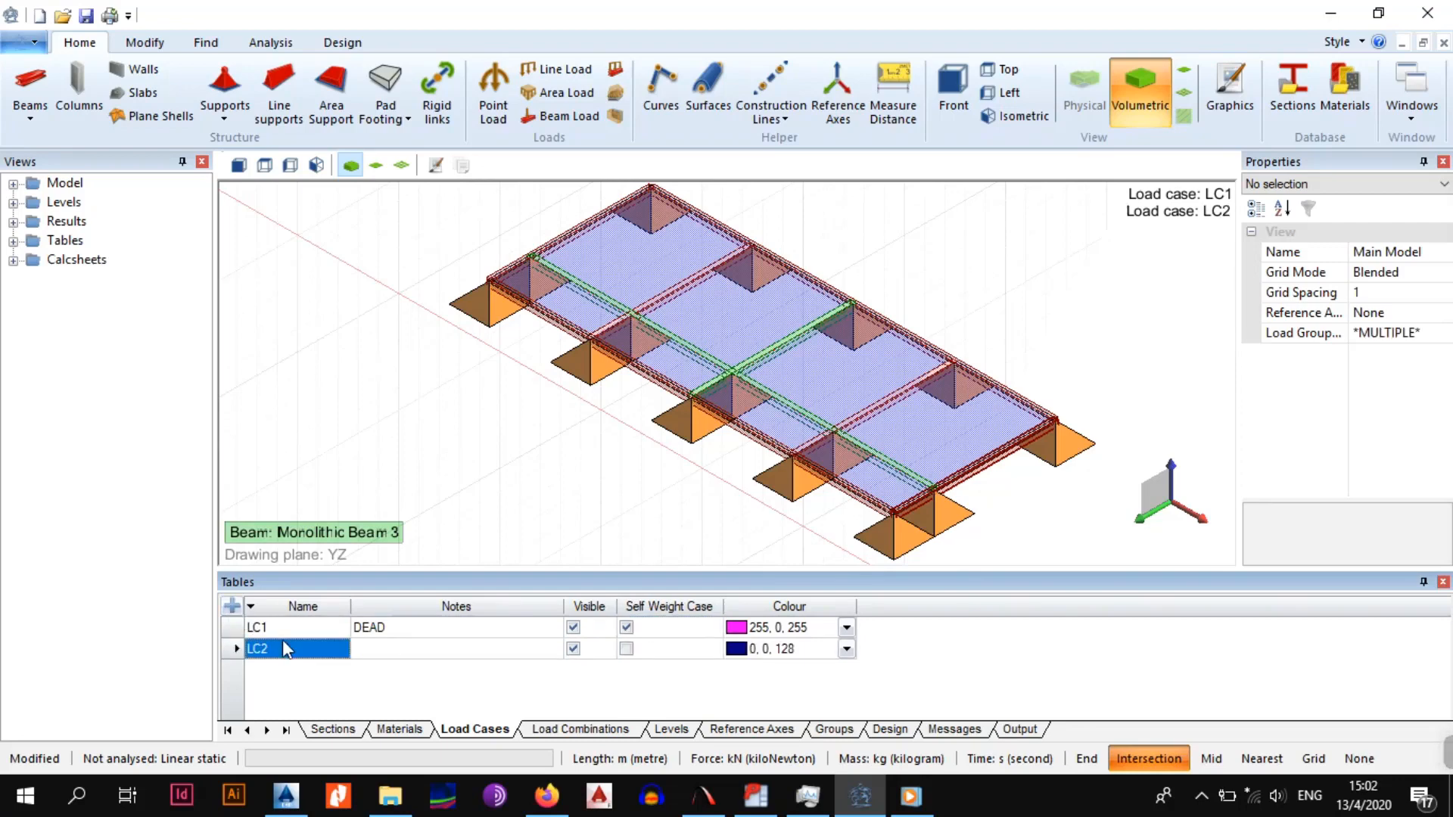
{"action": "left_click", "coordinate": [370, 653]}
{"action": "left_click", "coordinate": [371, 653]}
{"action": "type", "text": "LI"}
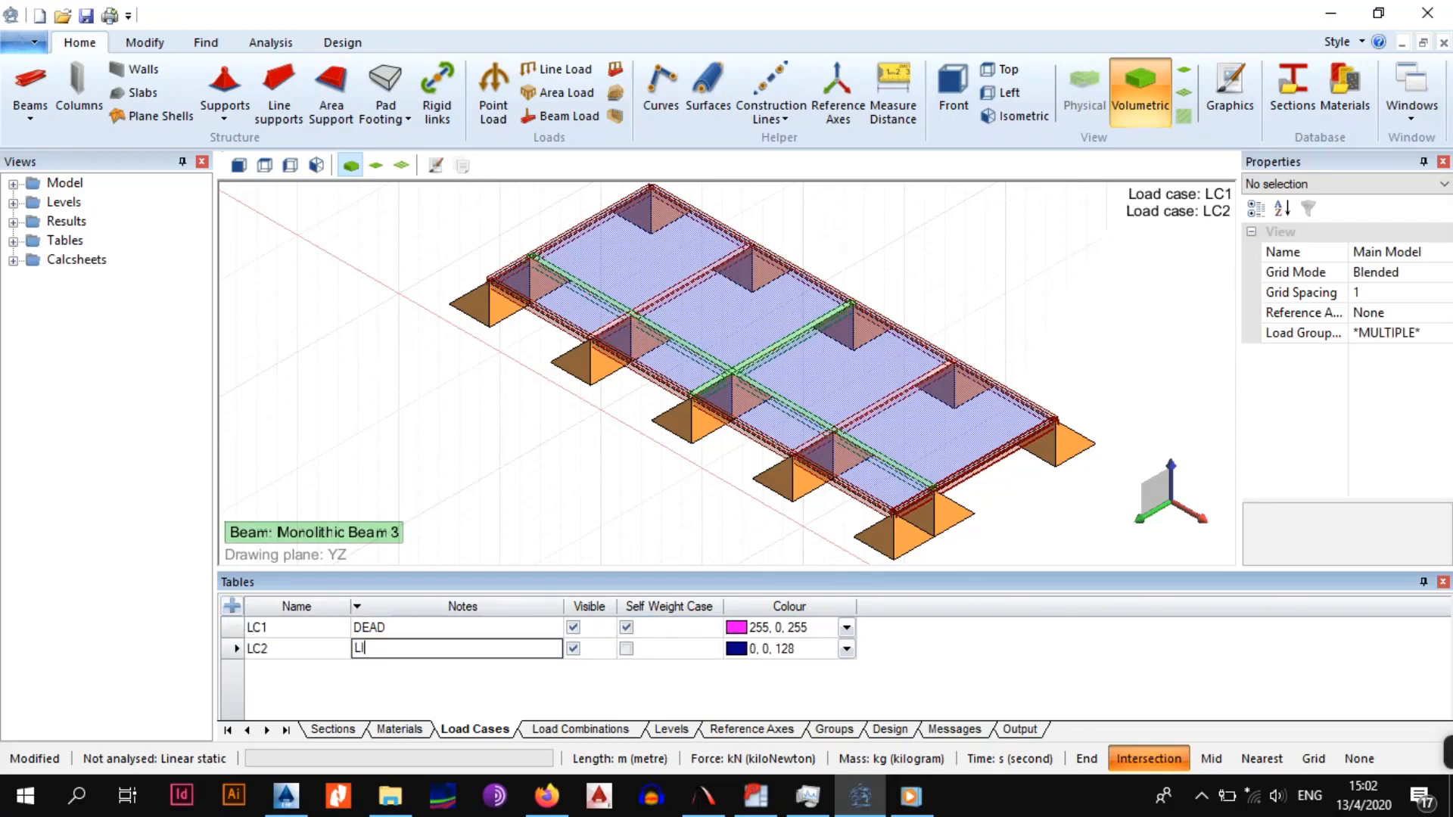
{"action": "type", "text": "VE LOAD"}
Extend the note of load case LC1 to DEAD LOAD
{"action": "left_click", "coordinate": [402, 630]}
{"action": "left_click", "coordinate": [402, 629]}
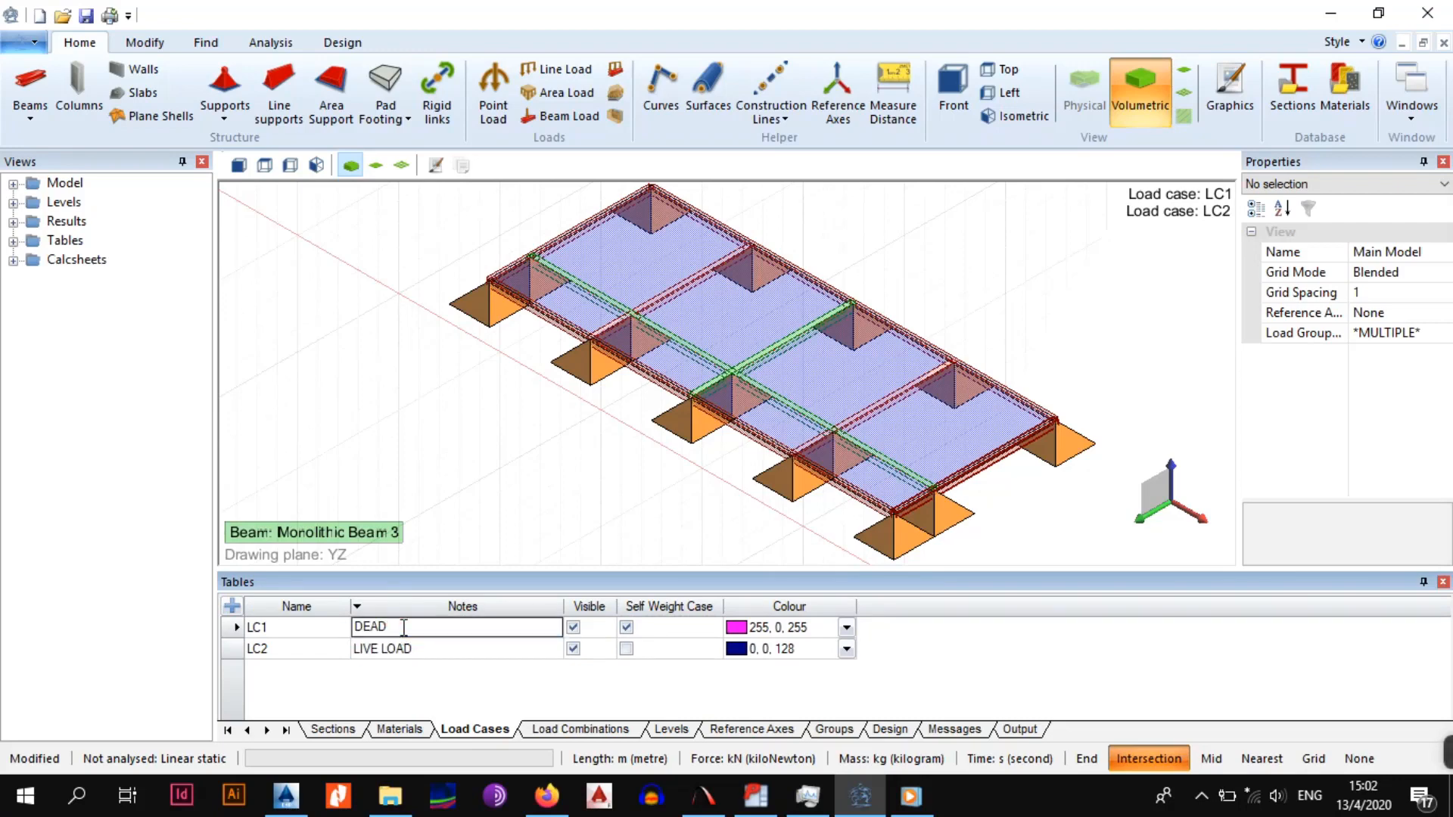
{"action": "type", "text": "LOAD"}
{"action": "left_click", "coordinate": [432, 669]}
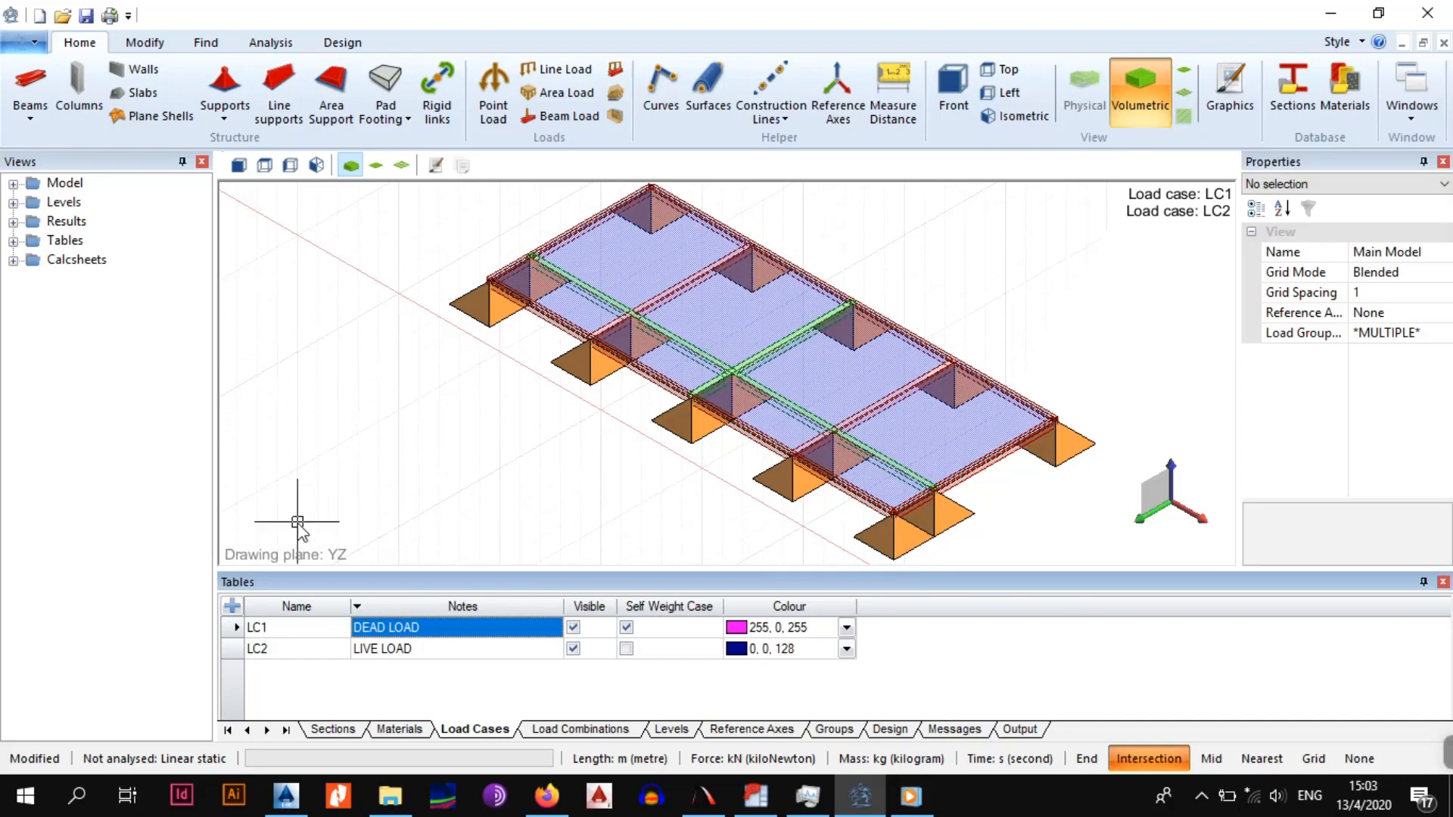
Create a load combination with the note DEAD LOAD ONLY
{"action": "left_click", "coordinate": [591, 731]}
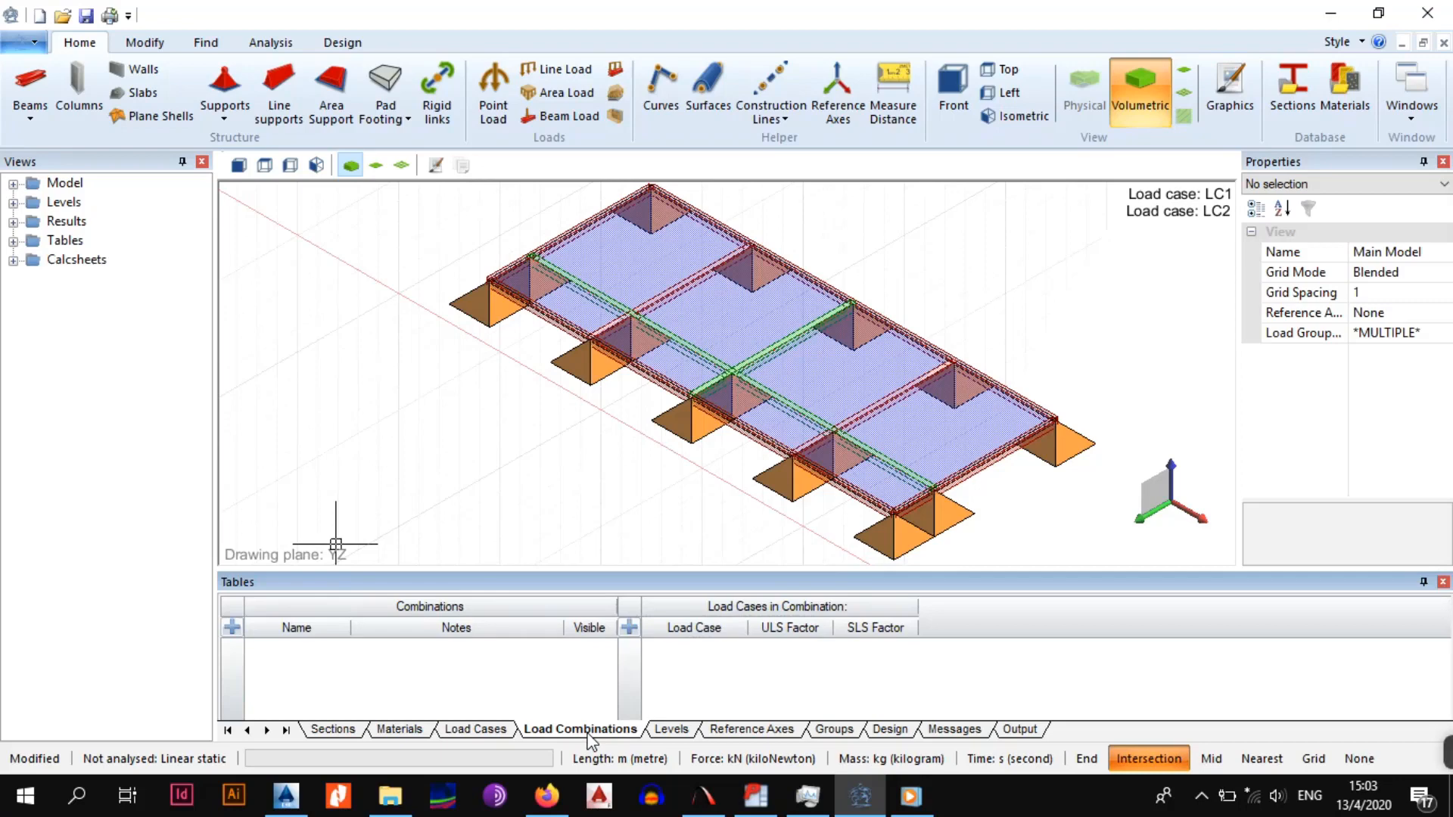
{"action": "left_click", "coordinate": [232, 628]}
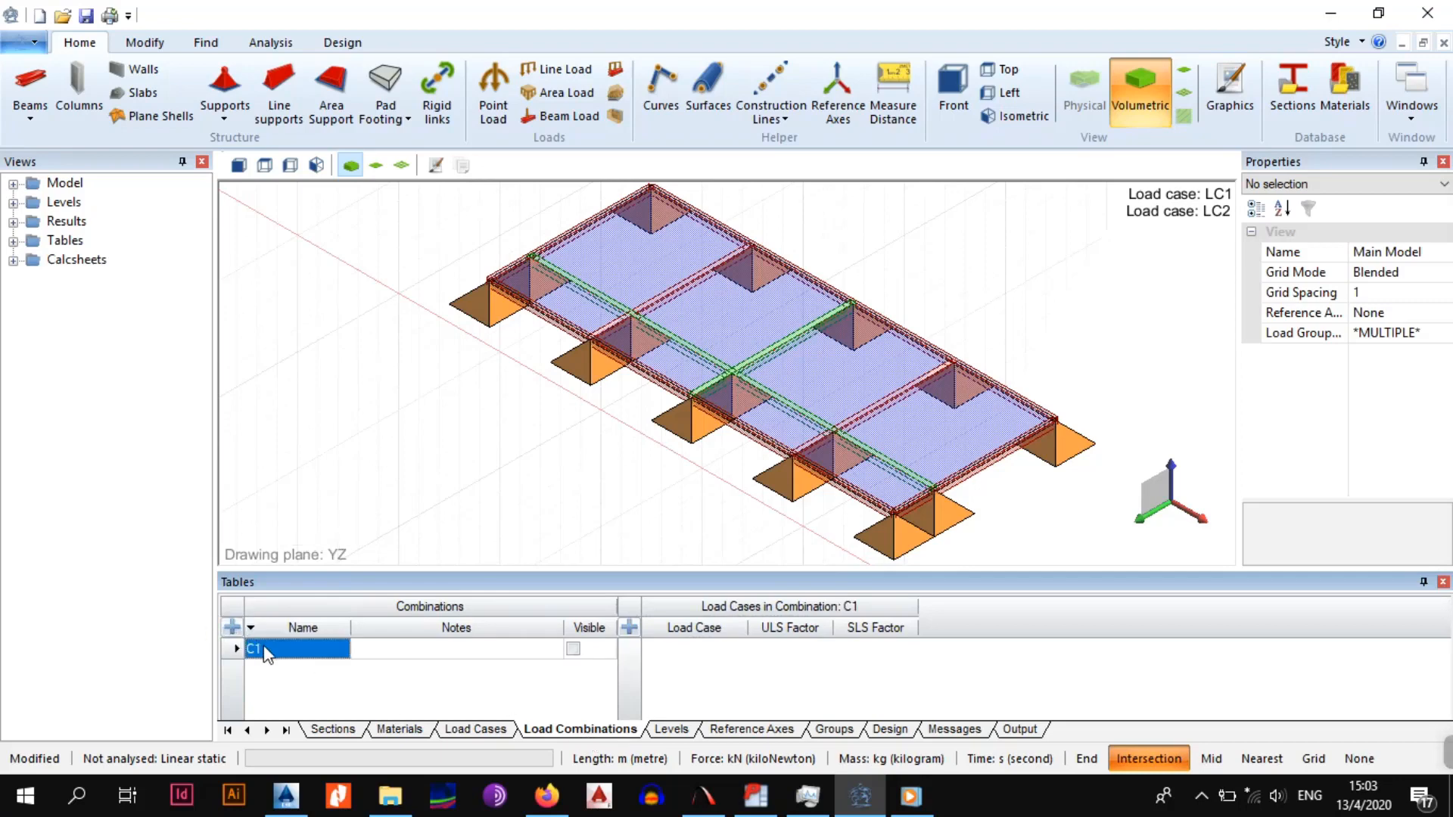
{"action": "left_click", "coordinate": [435, 655]}
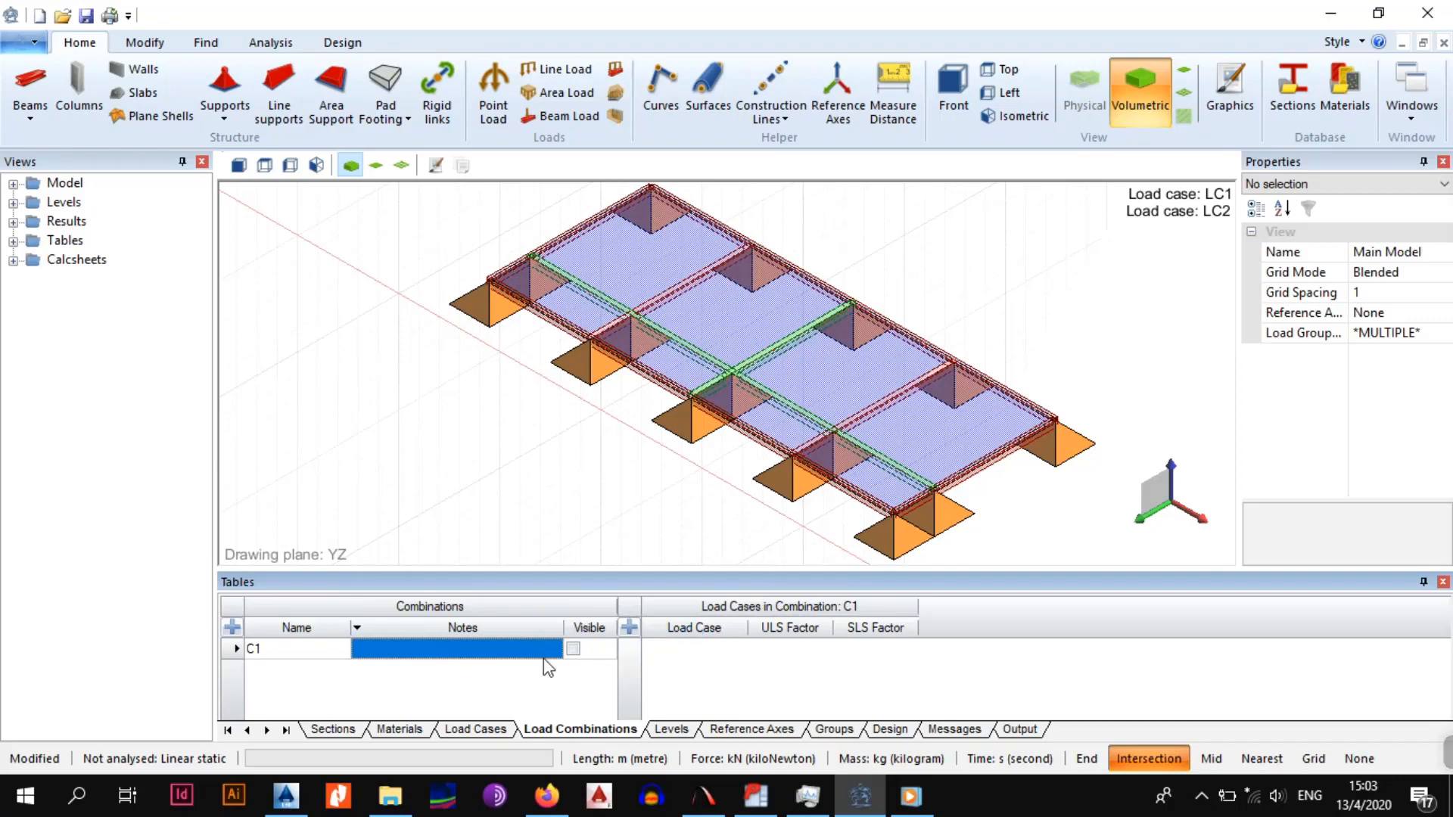
{"action": "left_click", "coordinate": [442, 648]}
{"action": "type", "text": "D"}
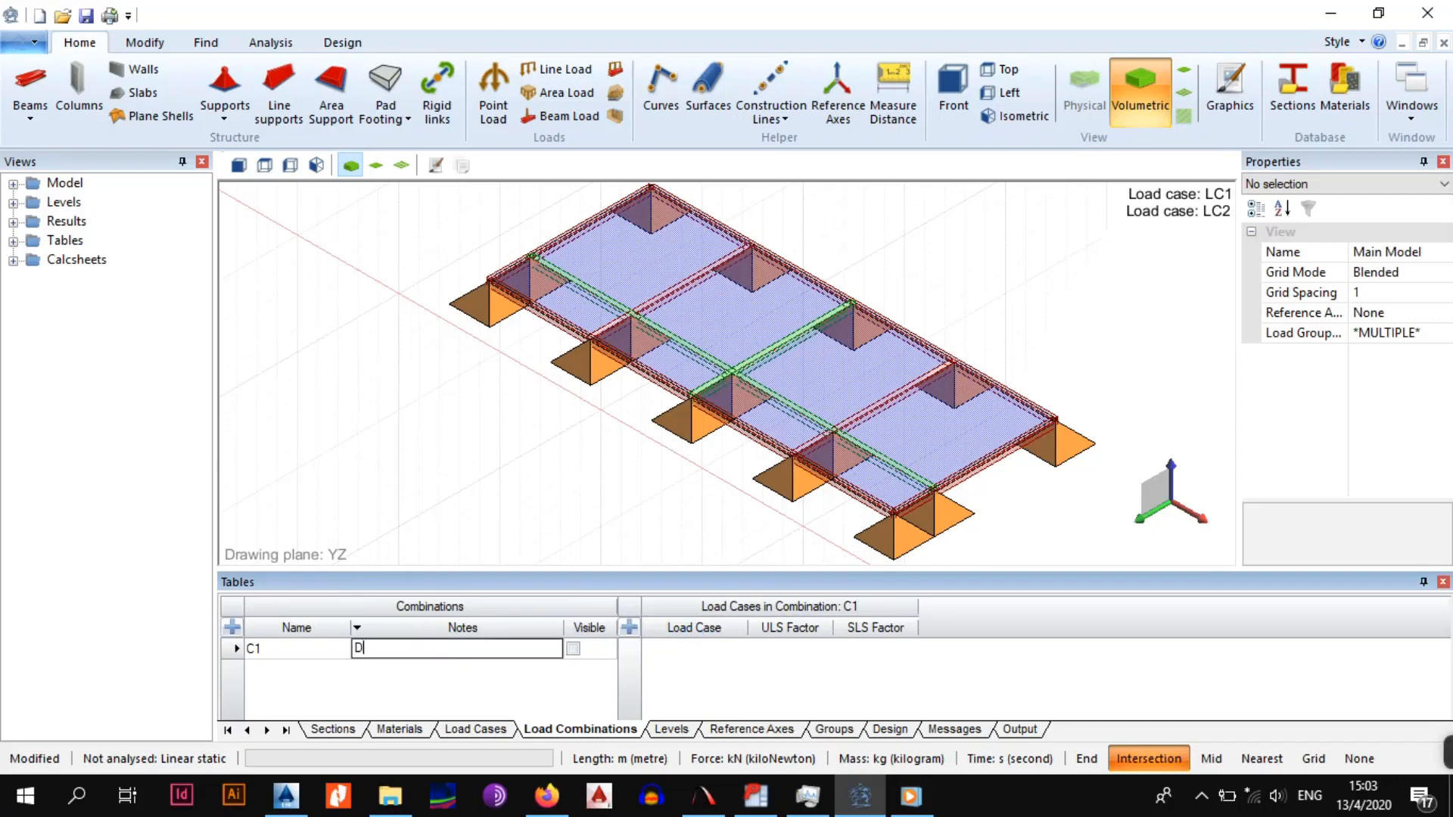
{"action": "type", "text": "EAD LOAD ONLY"}
{"action": "left_click", "coordinate": [666, 671]}
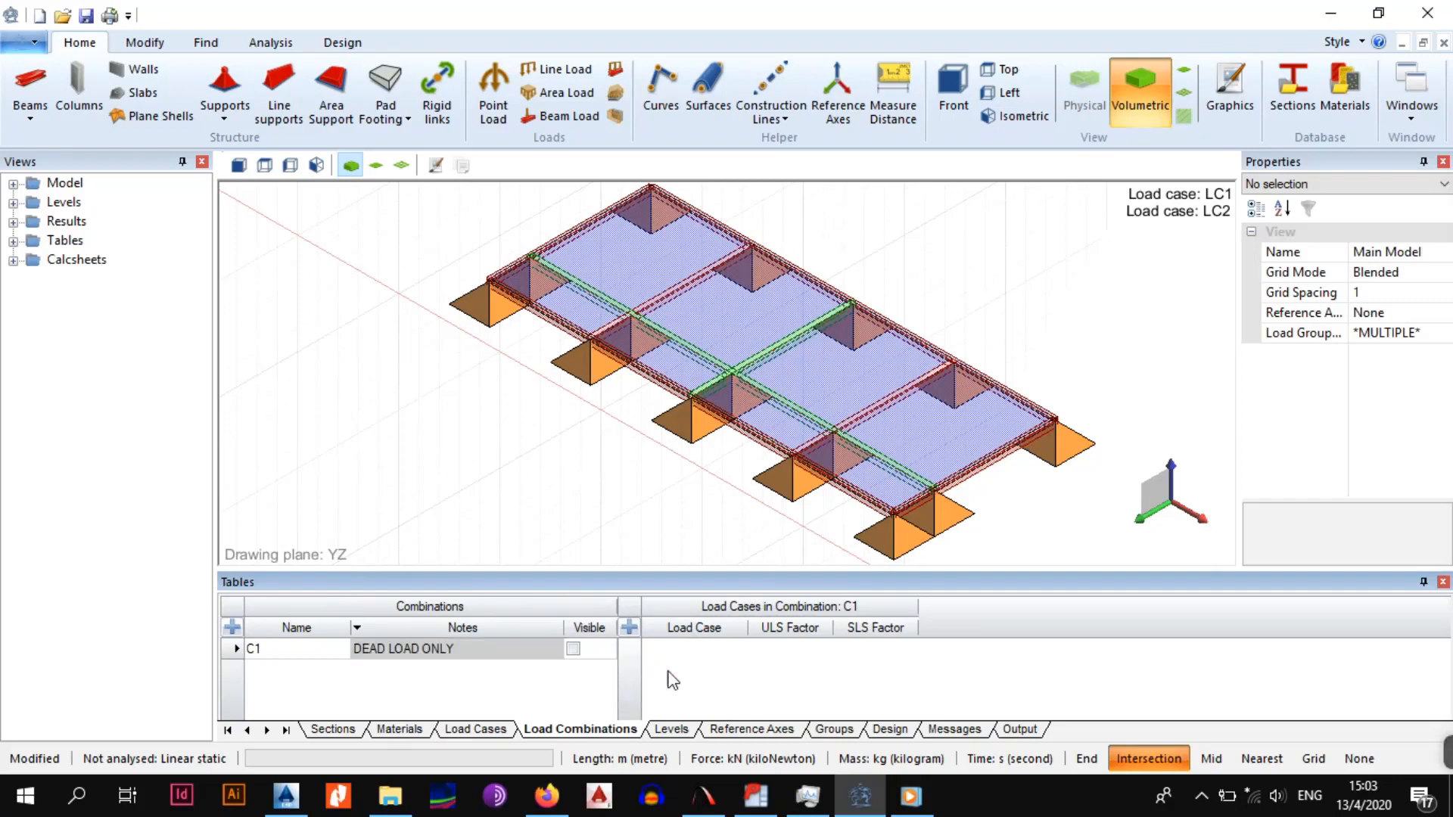
Add load case LC1 to the DEAD LOAD ONLY combination with a ULS factor of 1.2 and an SLS factor of 1
{"action": "left_click", "coordinate": [687, 627]}
{"action": "left_click", "coordinate": [687, 632]}
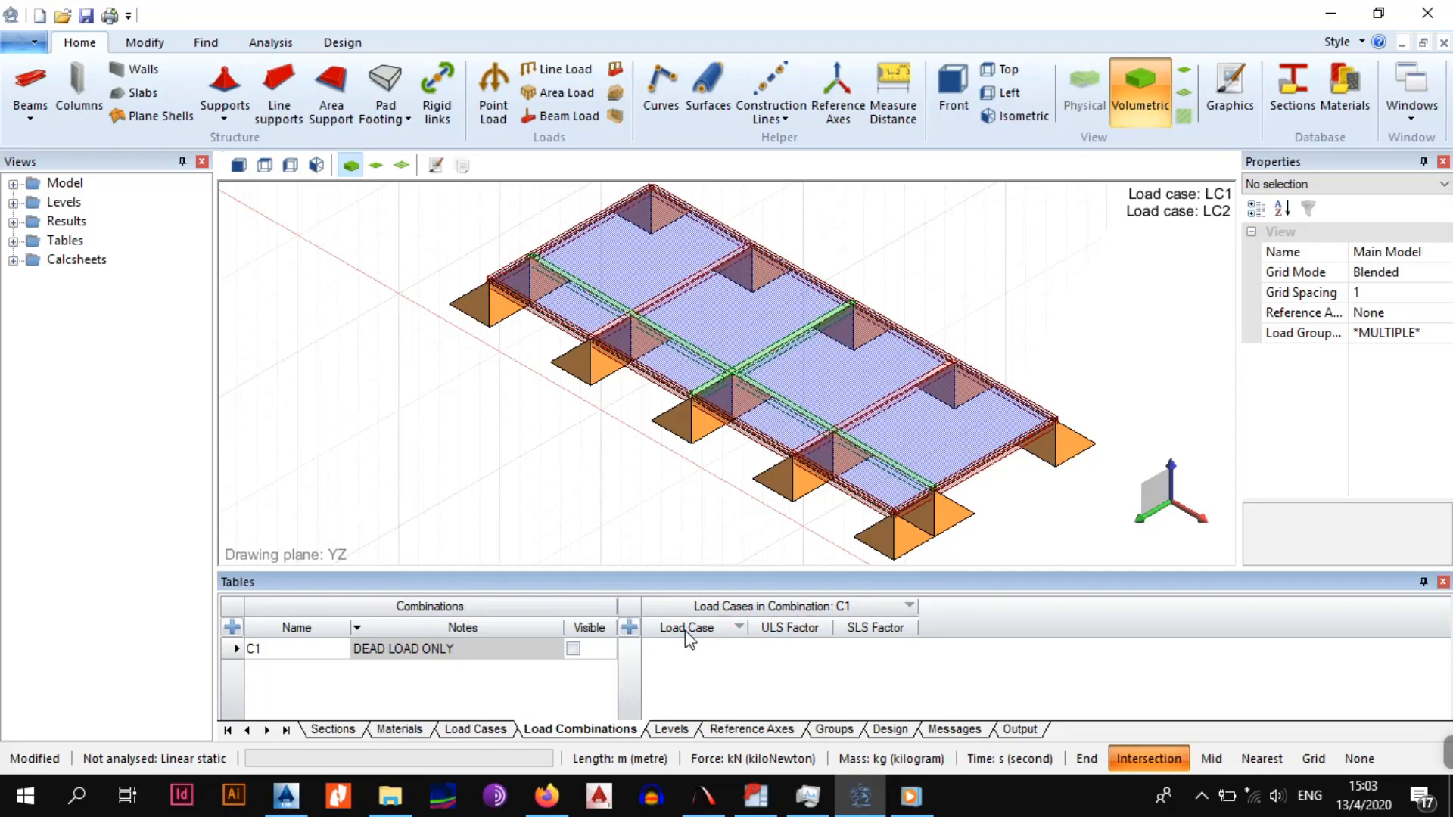
{"action": "left_click", "coordinate": [633, 628]}
{"action": "left_click", "coordinate": [736, 649]}
{"action": "left_click", "coordinate": [706, 683]}
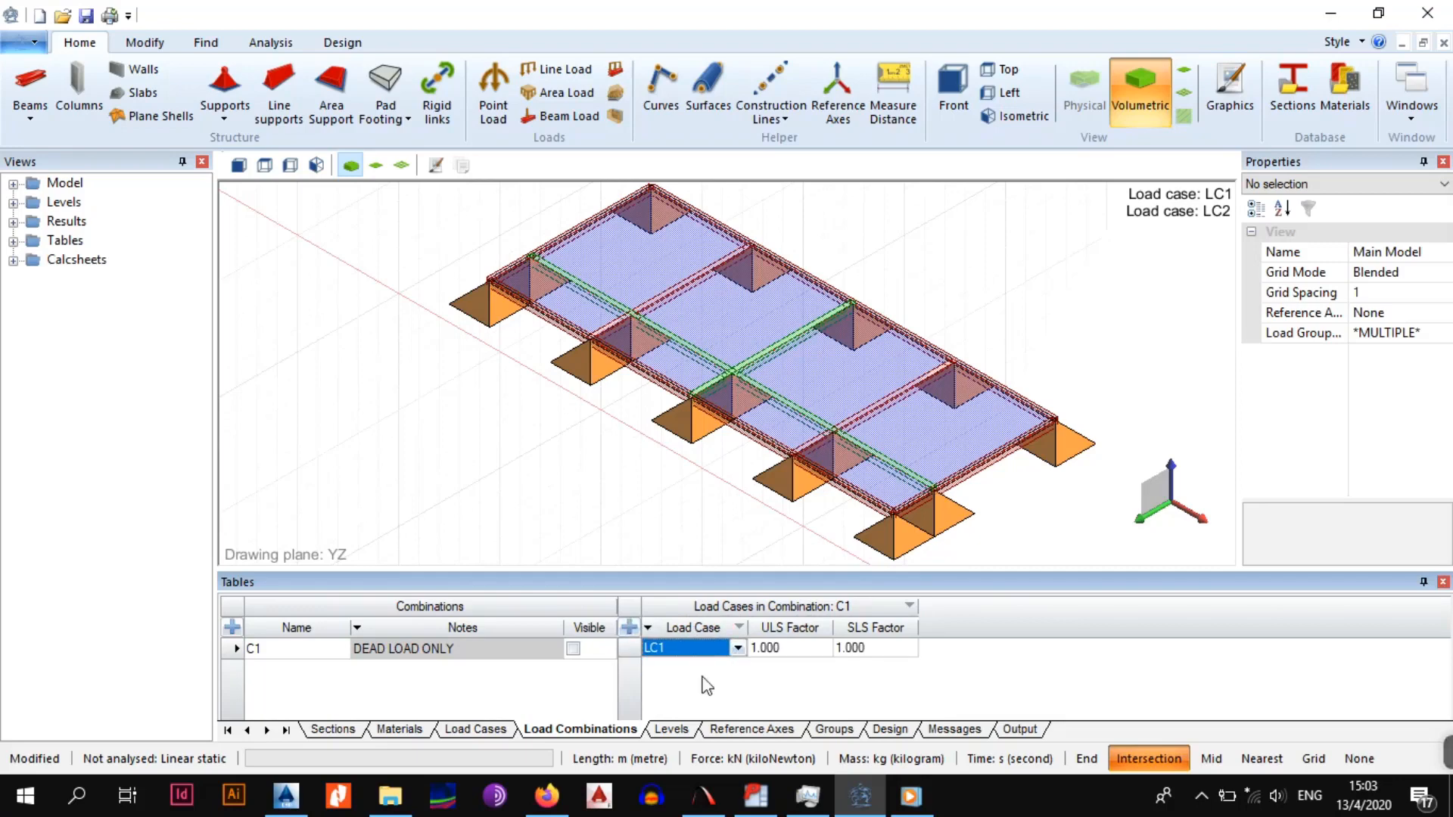
{"action": "left_click", "coordinate": [789, 653]}
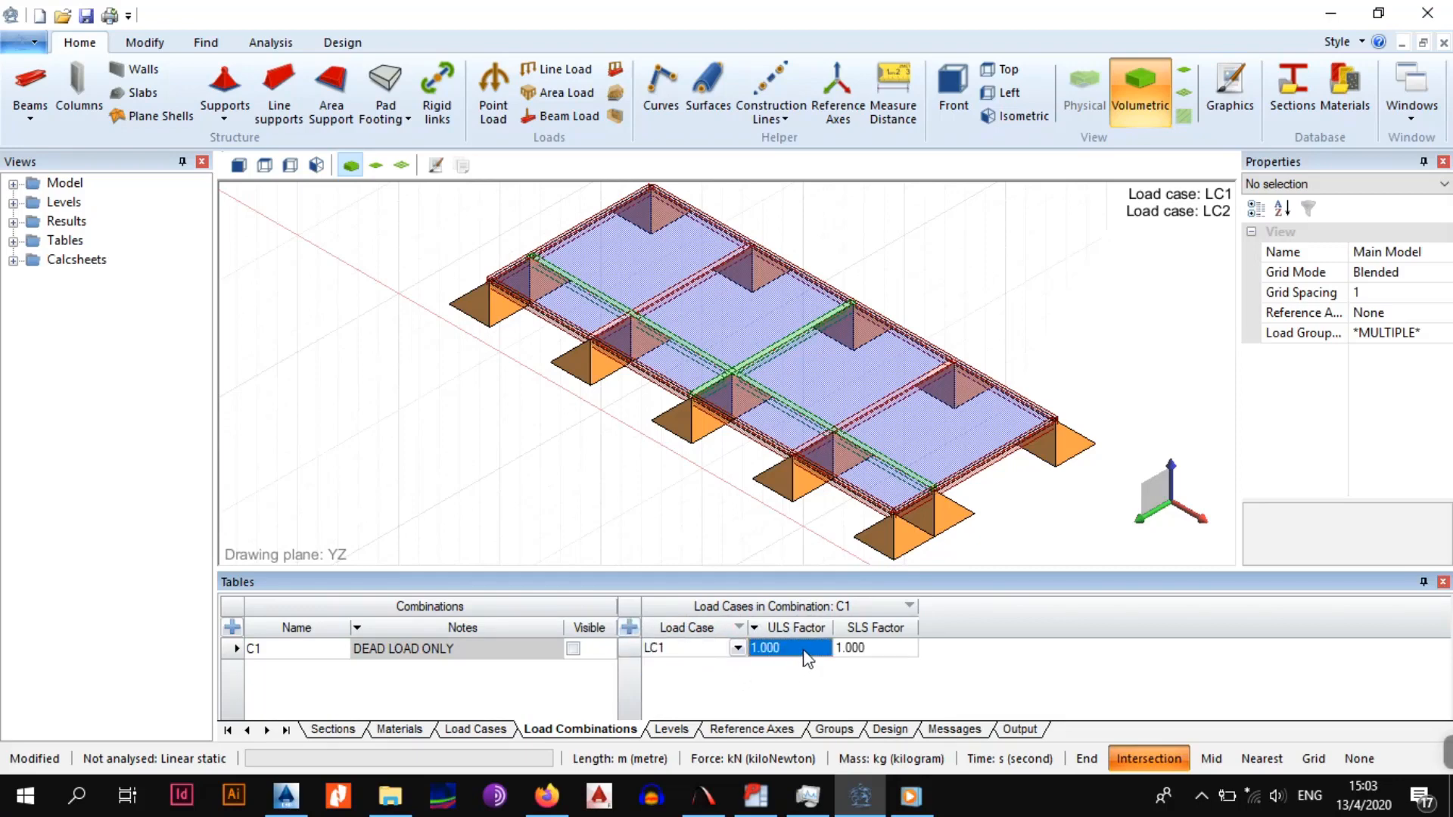
{"action": "type", "text": "1.2"}
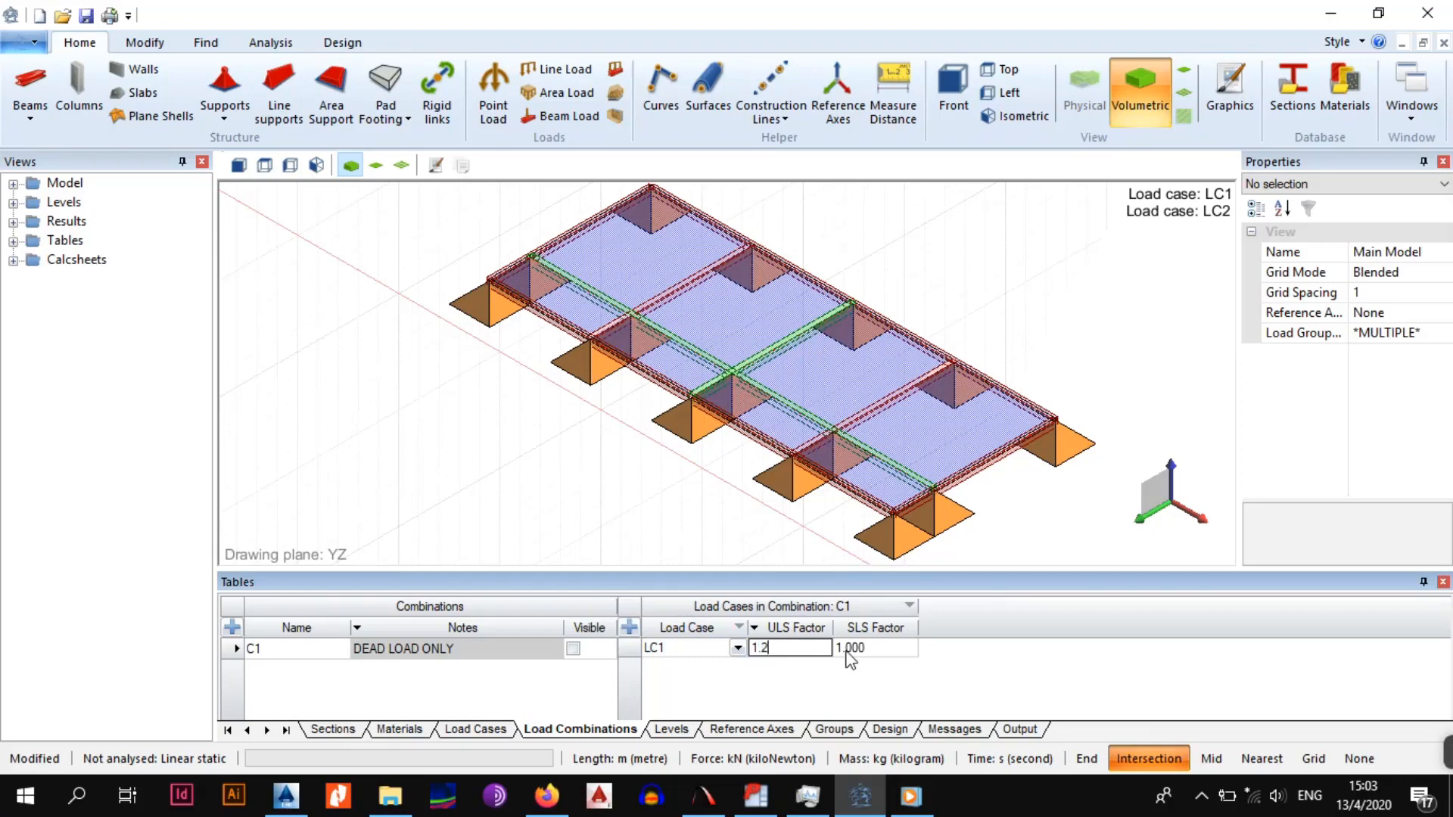
{"action": "left_click", "coordinate": [880, 657]}
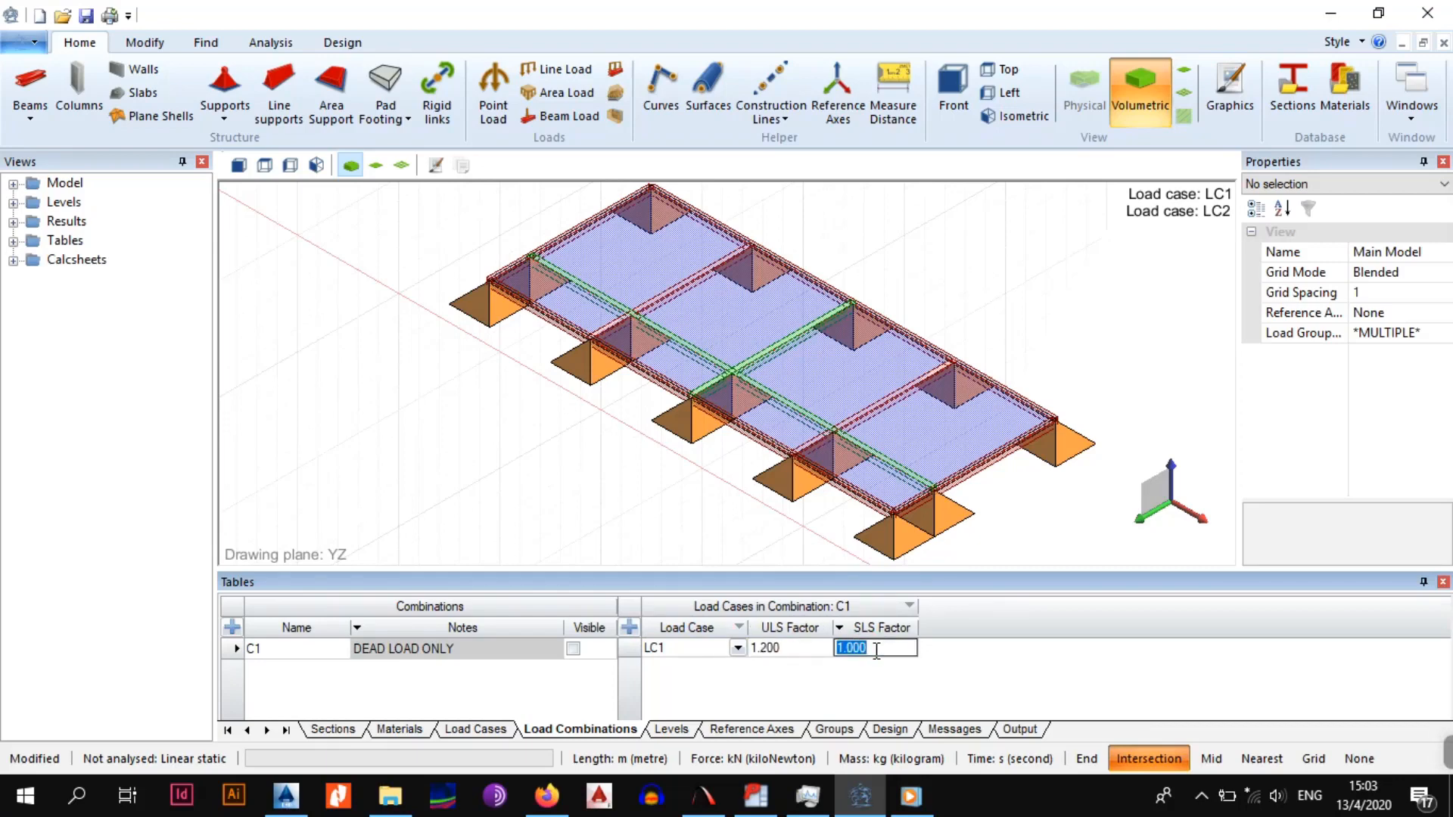
{"action": "key", "text": "Return"}
Create a second load combination with the note DL + LL, and compare it with the load case entry of C1
{"action": "left_click", "coordinate": [233, 628]}
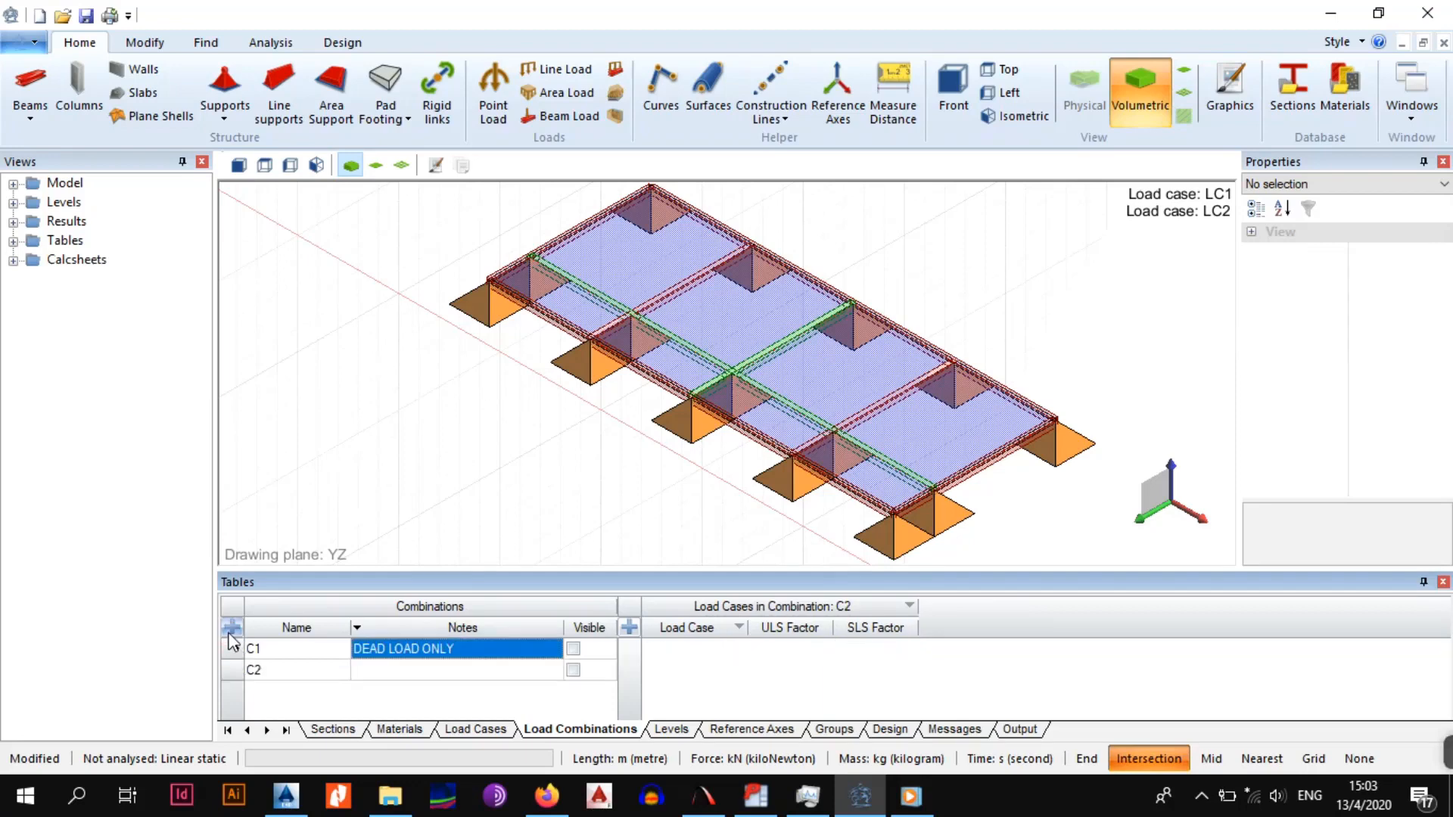
{"action": "left_click", "coordinate": [371, 667]}
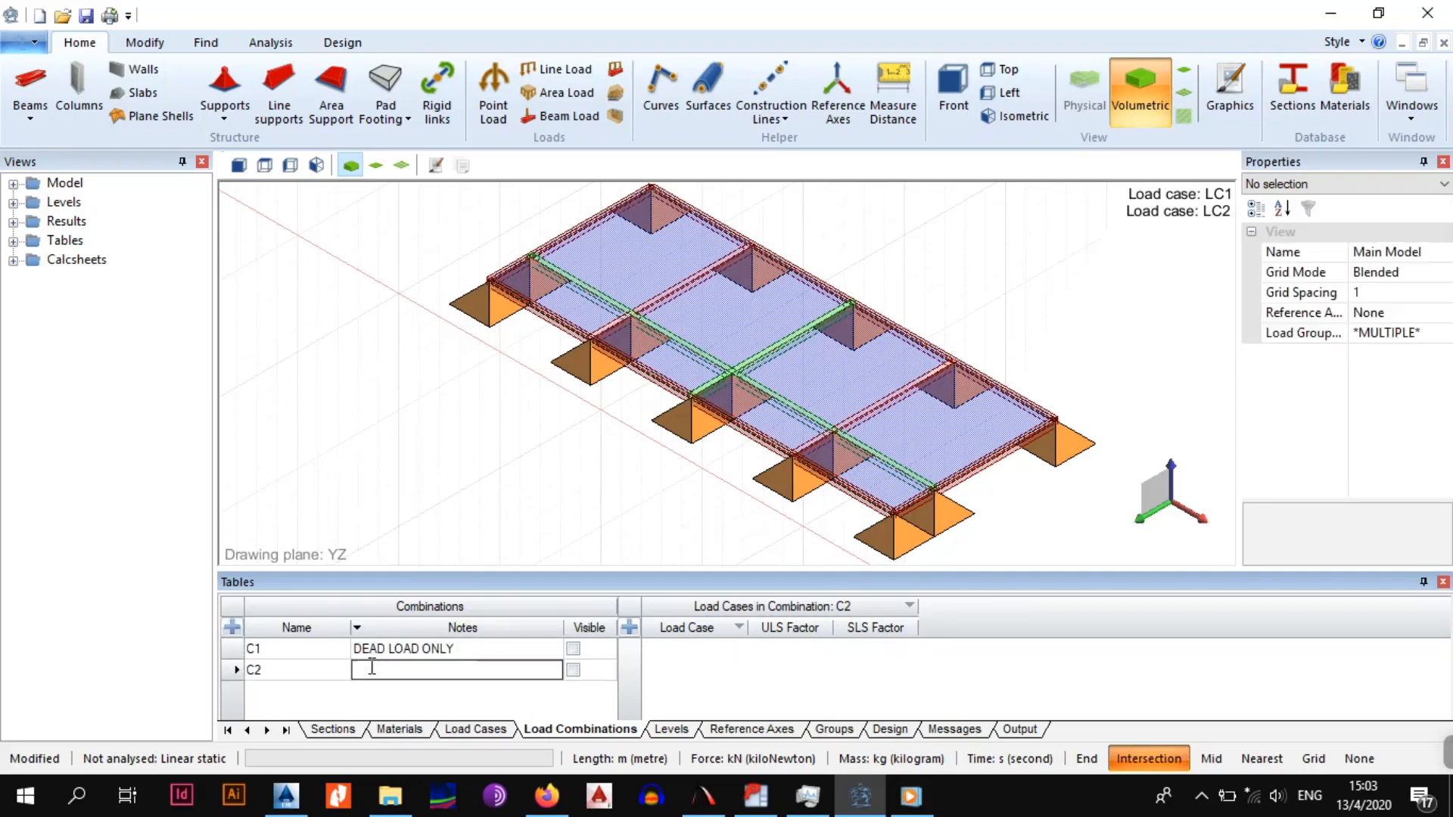
{"action": "type", "text": "DL + LL"}
{"action": "left_click", "coordinate": [684, 681]}
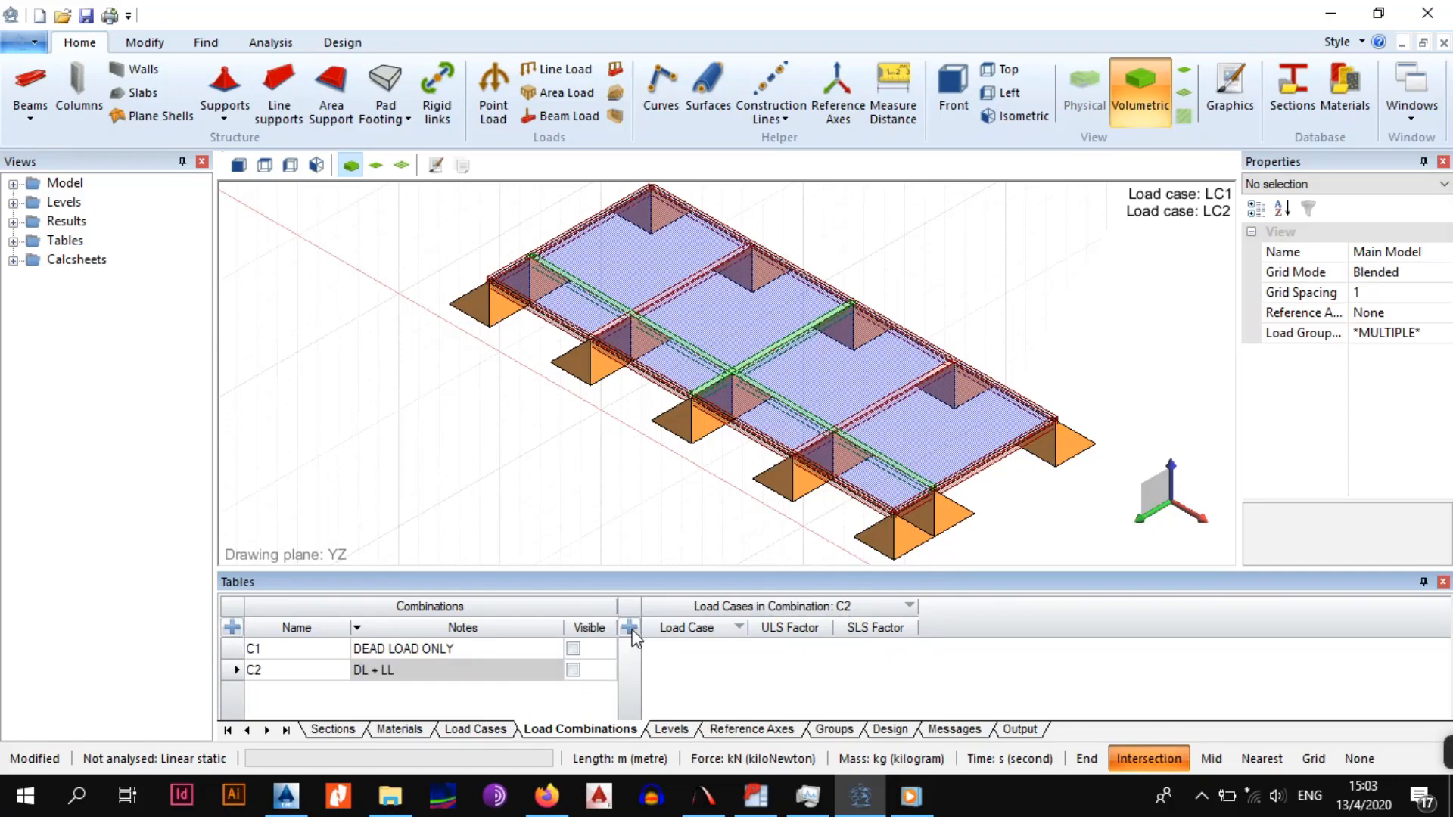
{"action": "left_click", "coordinate": [483, 672]}
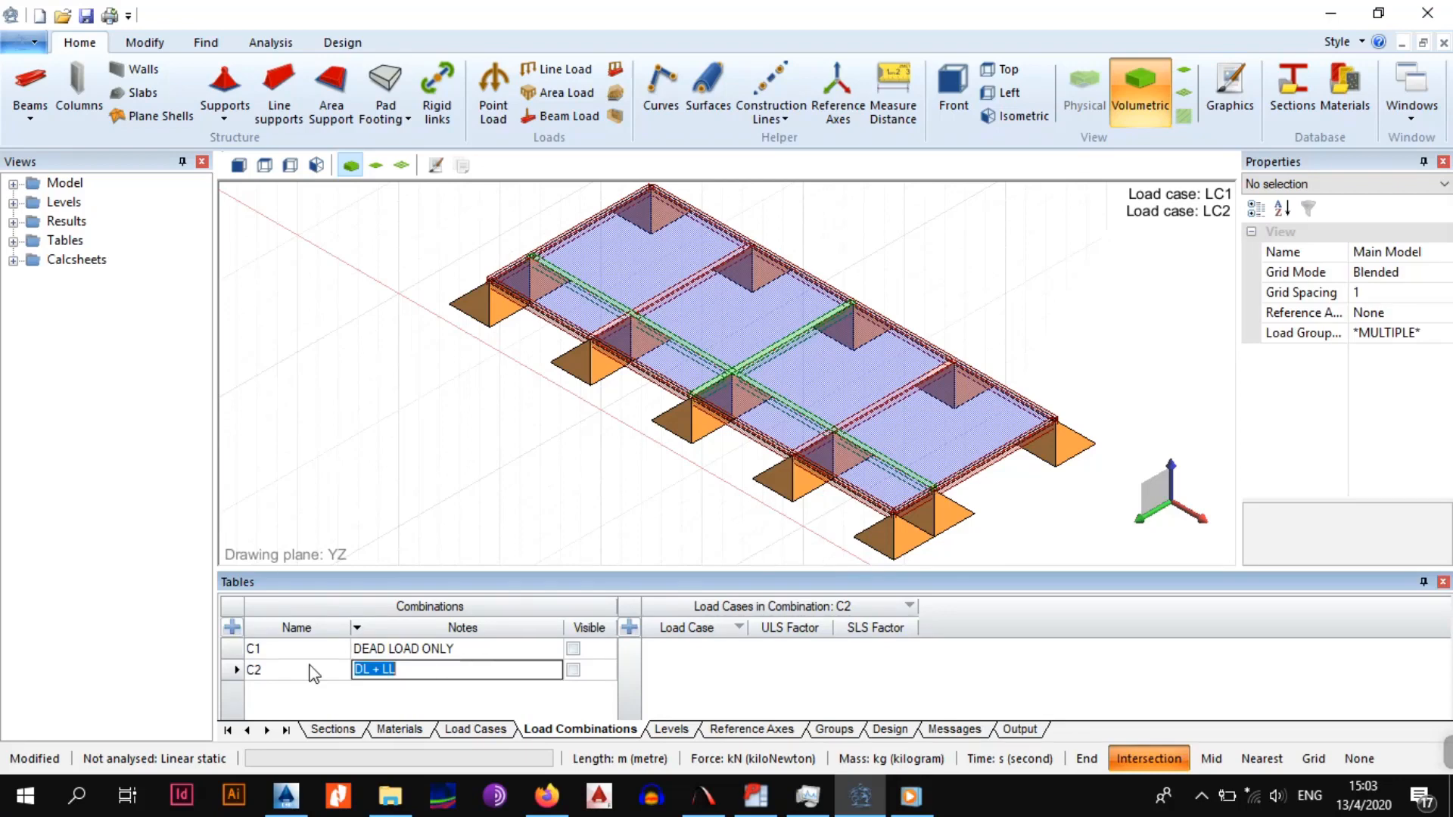
{"action": "left_click", "coordinate": [277, 673]}
{"action": "left_click", "coordinate": [234, 651]}
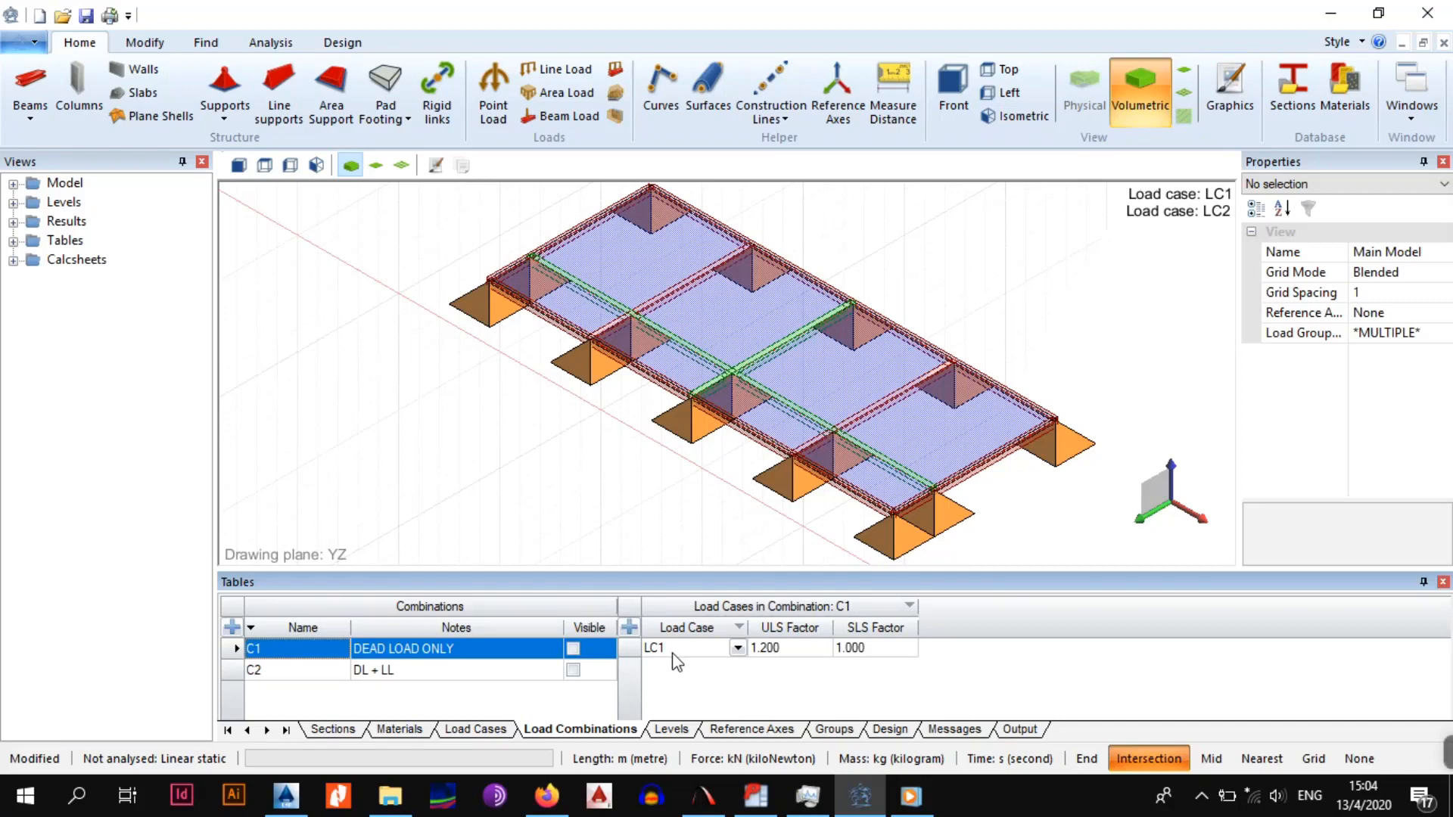
{"action": "left_click", "coordinate": [292, 676]}
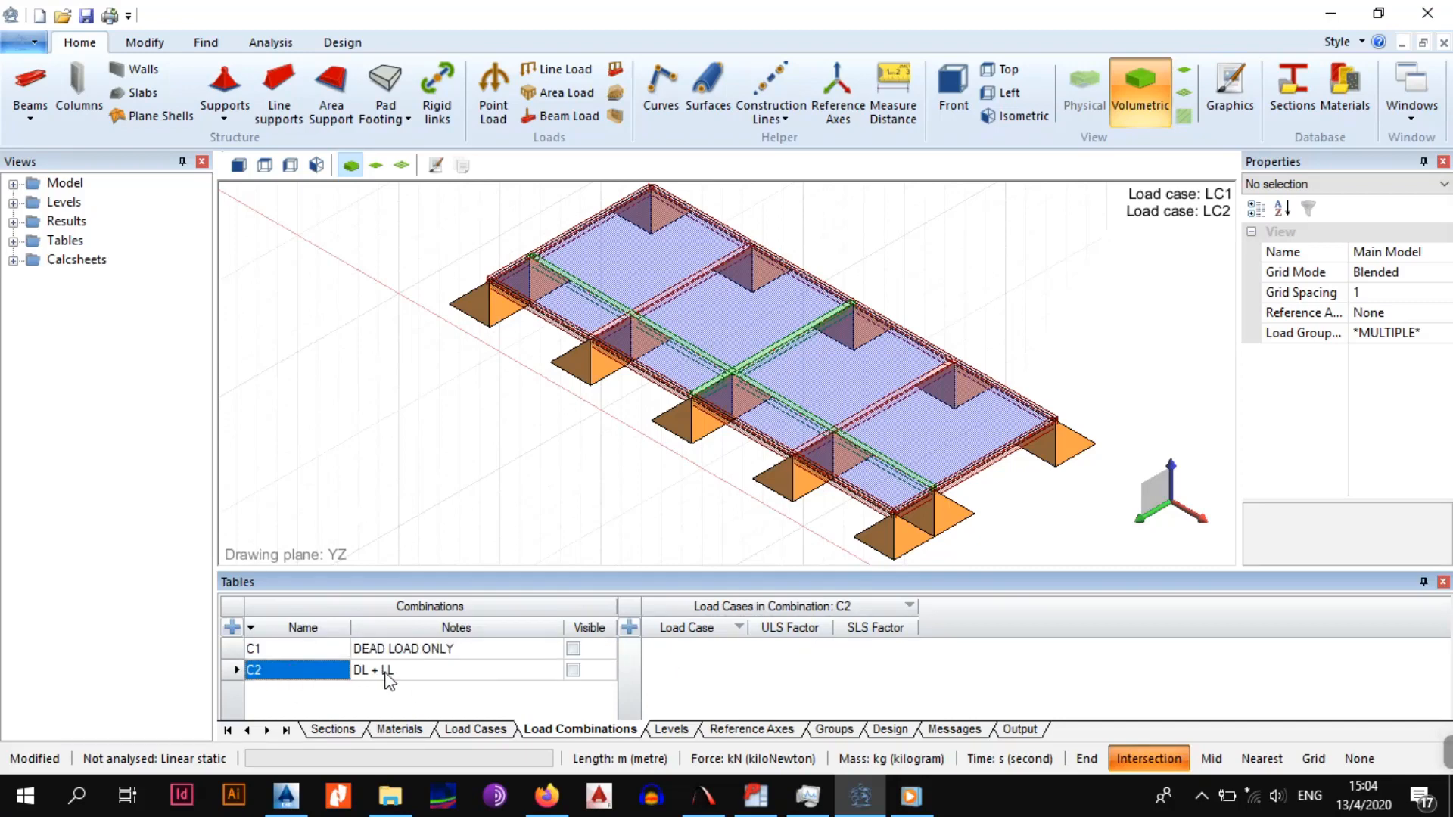
Add the two load cases LC1 and LC2 to the DL + LL combination
{"action": "left_click", "coordinate": [629, 628]}
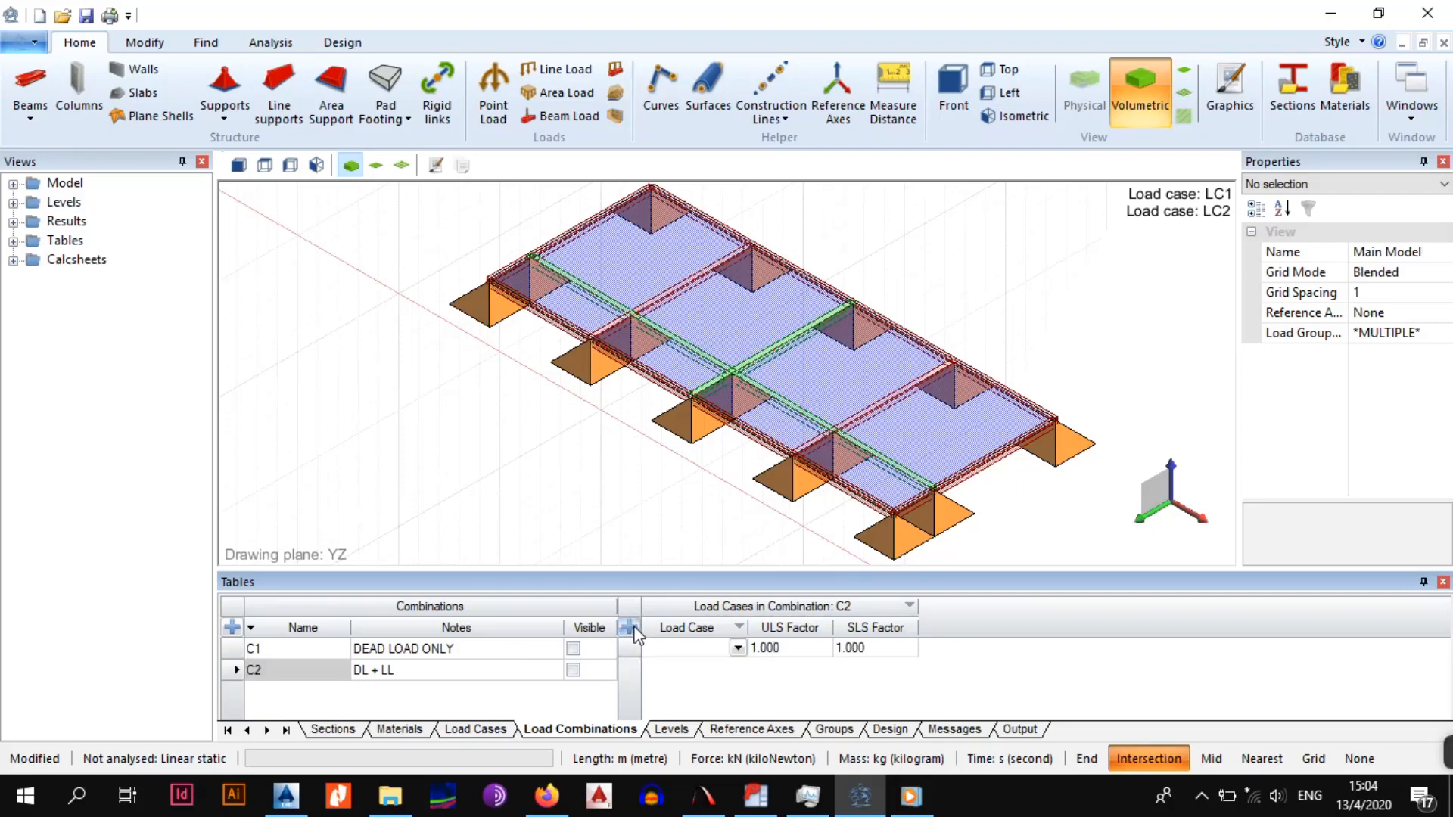
{"action": "left_click", "coordinate": [738, 648]}
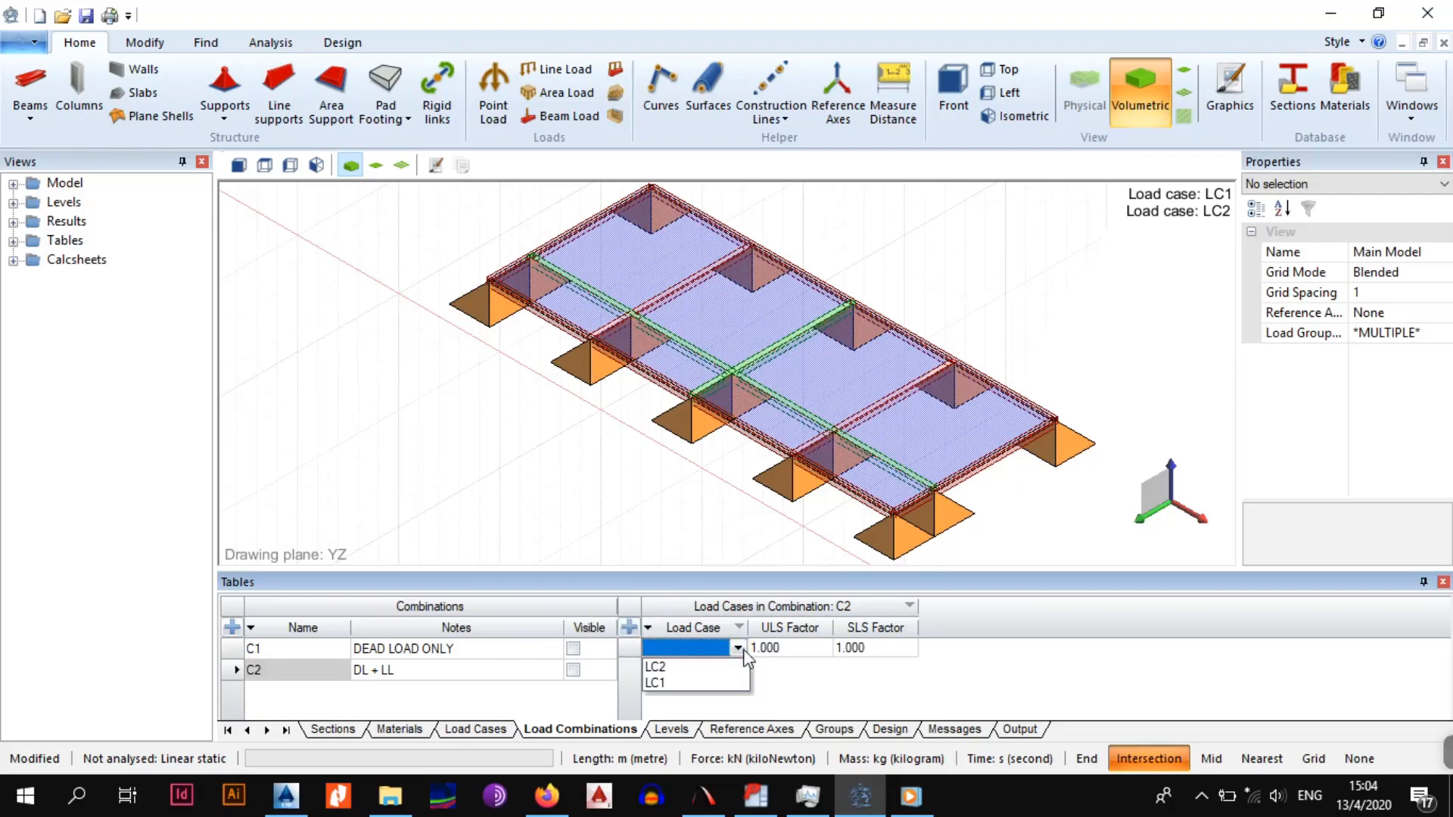
{"action": "left_click", "coordinate": [690, 683]}
{"action": "left_click", "coordinate": [636, 627]}
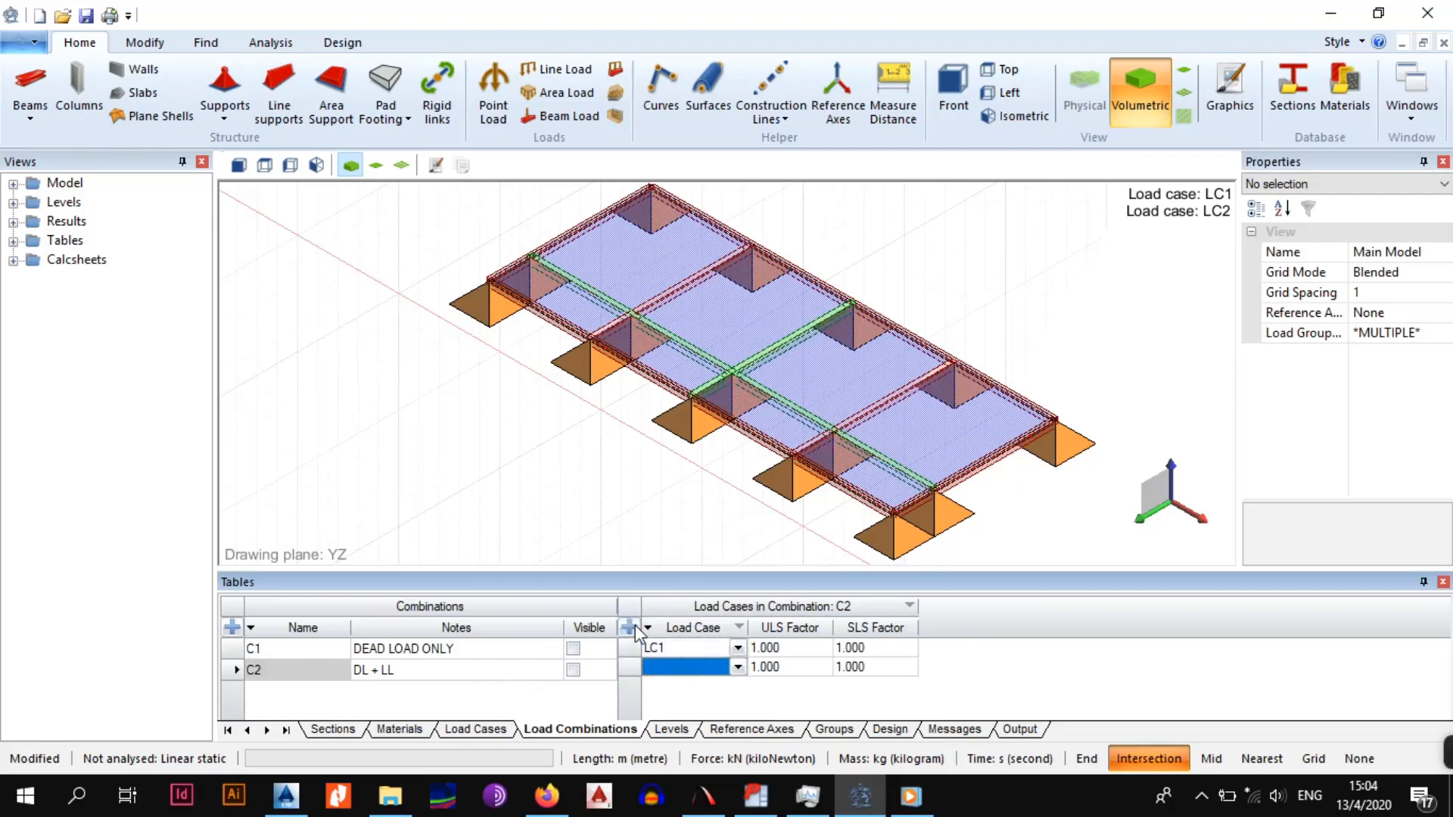
{"action": "left_click", "coordinate": [738, 667]}
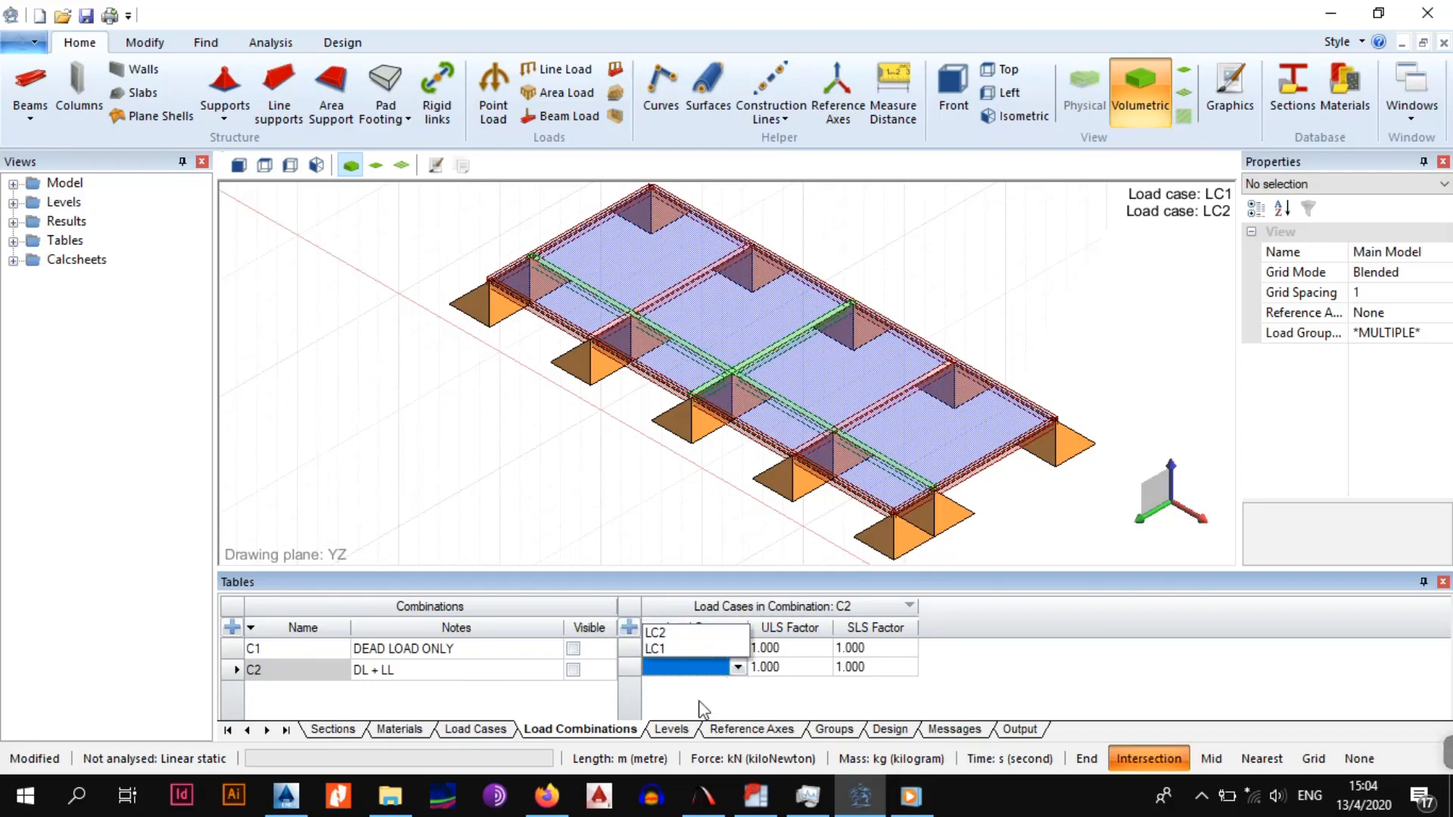
{"action": "left_click", "coordinate": [679, 648]}
Set the ULS factor of the LC1 row in combination C2 to 1.6 and clear the LC2 row's factor
{"action": "left_click", "coordinate": [787, 677]}
{"action": "type", "text": "1.6"}
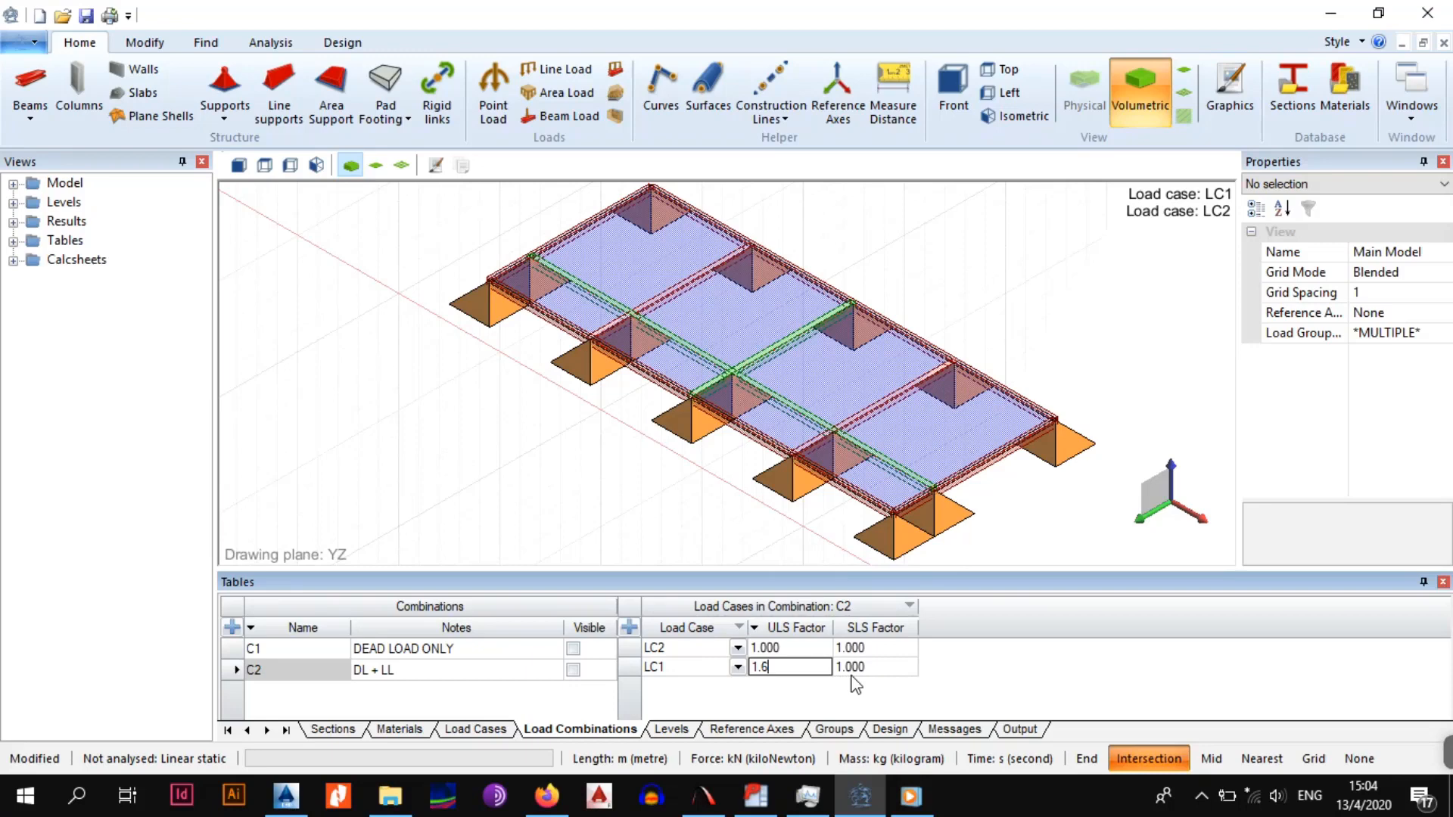
{"action": "key", "text": "Tab"}
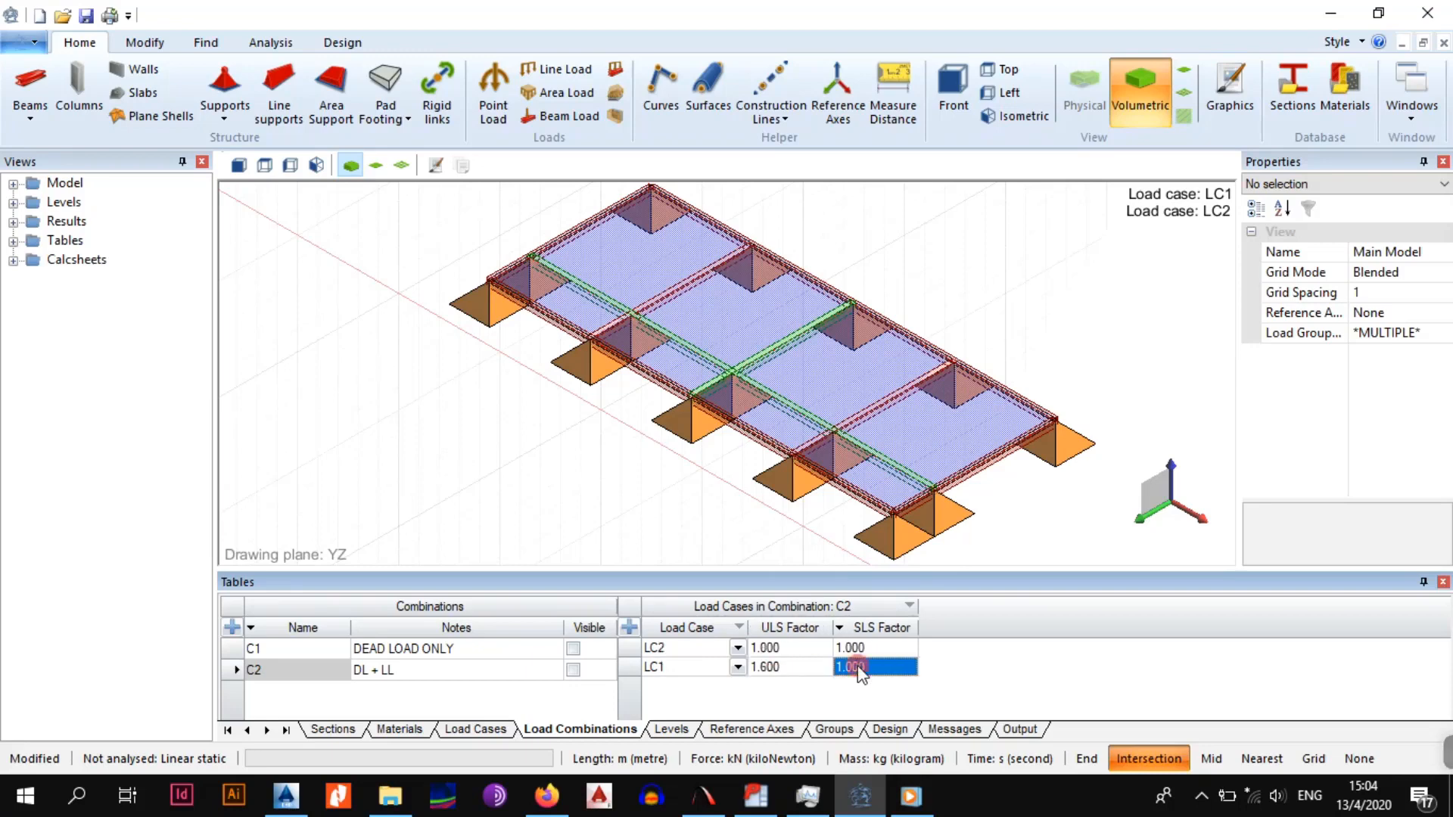
{"action": "left_click", "coordinate": [809, 649]}
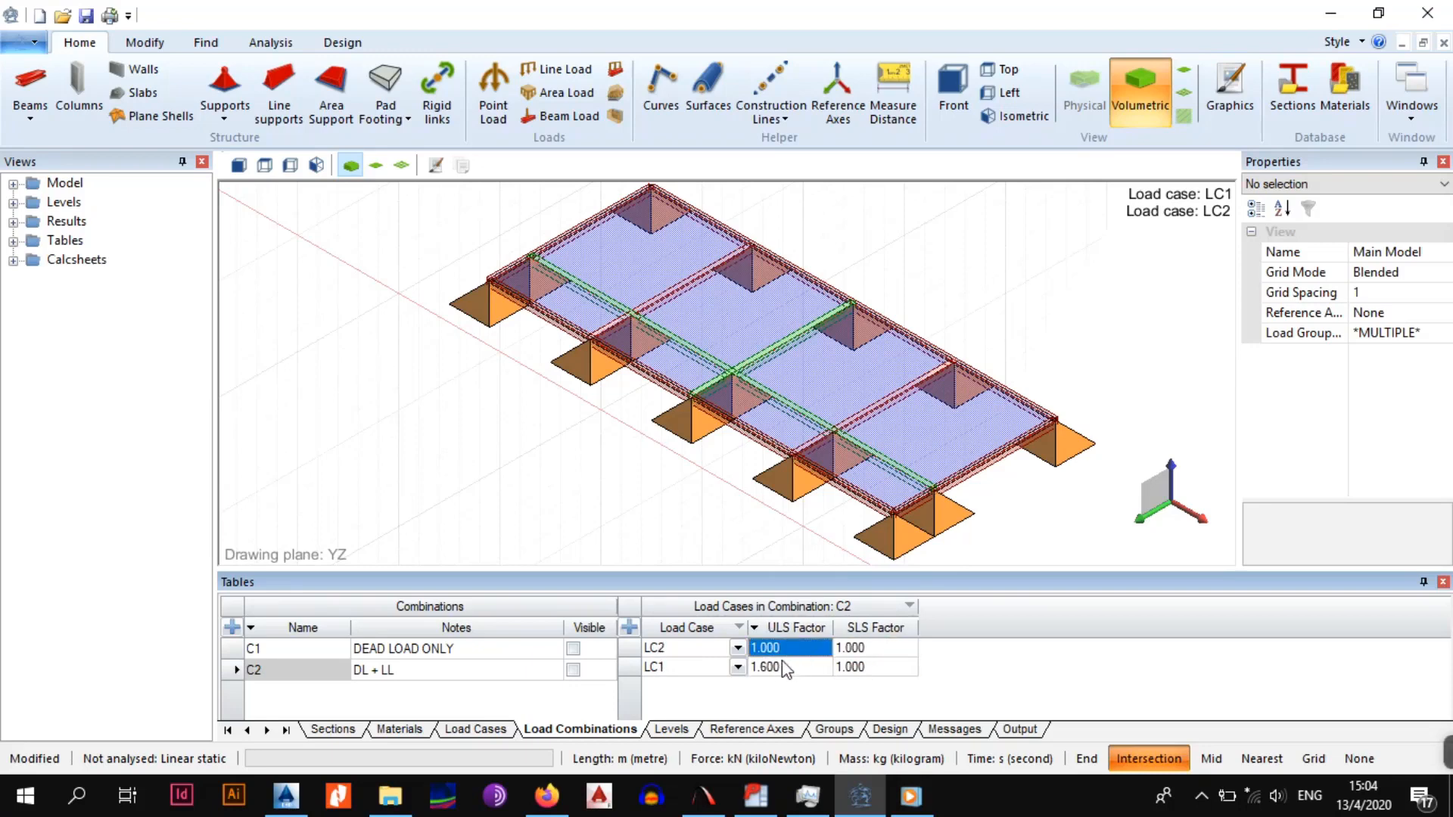
{"action": "type", "text": "1"}
{"action": "key", "text": "BackSpace"}
Try to swap the load cases of the two rows in combination C2
{"action": "left_click", "coordinate": [710, 663]}
{"action": "left_click", "coordinate": [738, 667]}
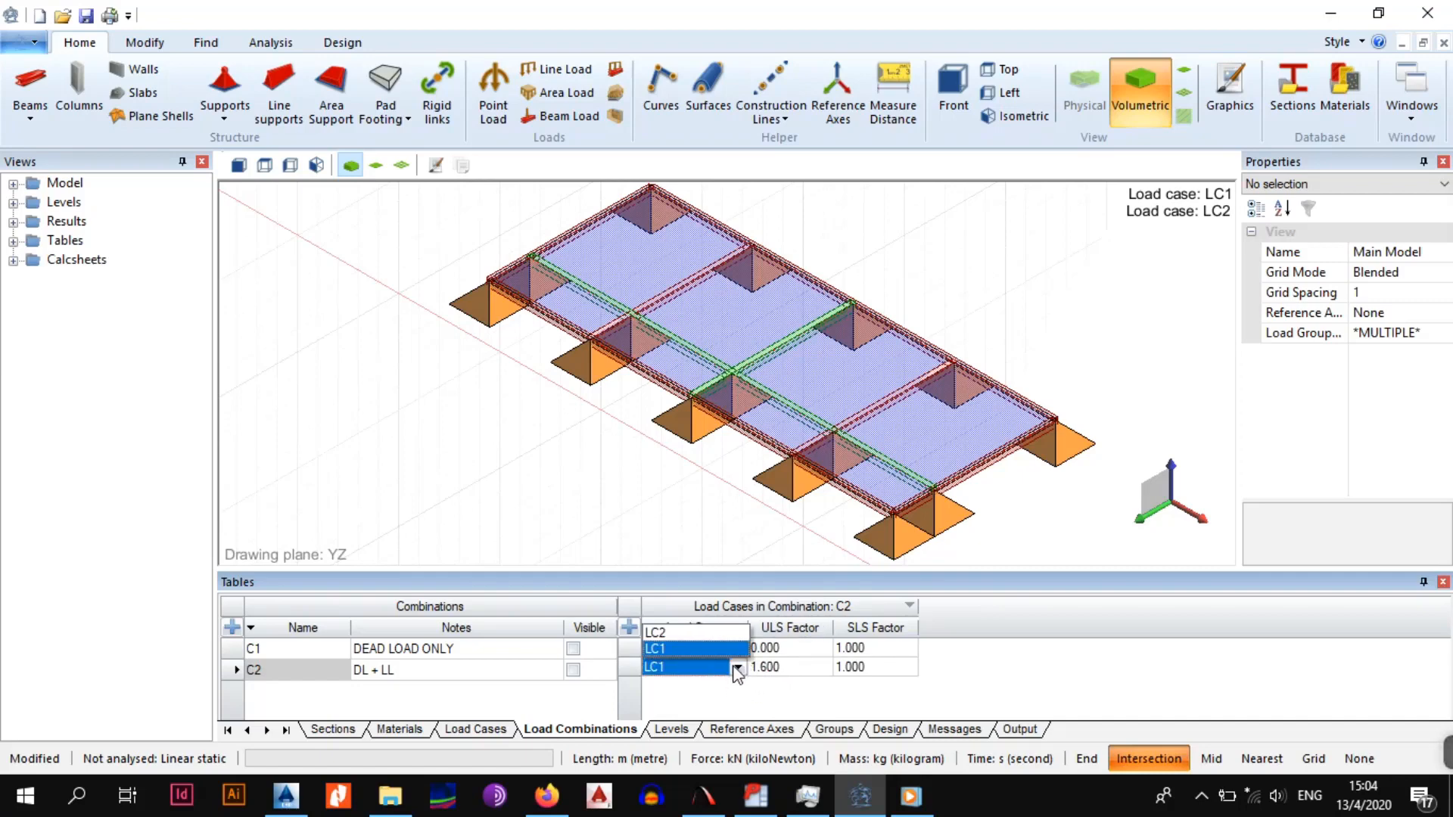
{"action": "left_click", "coordinate": [700, 653]}
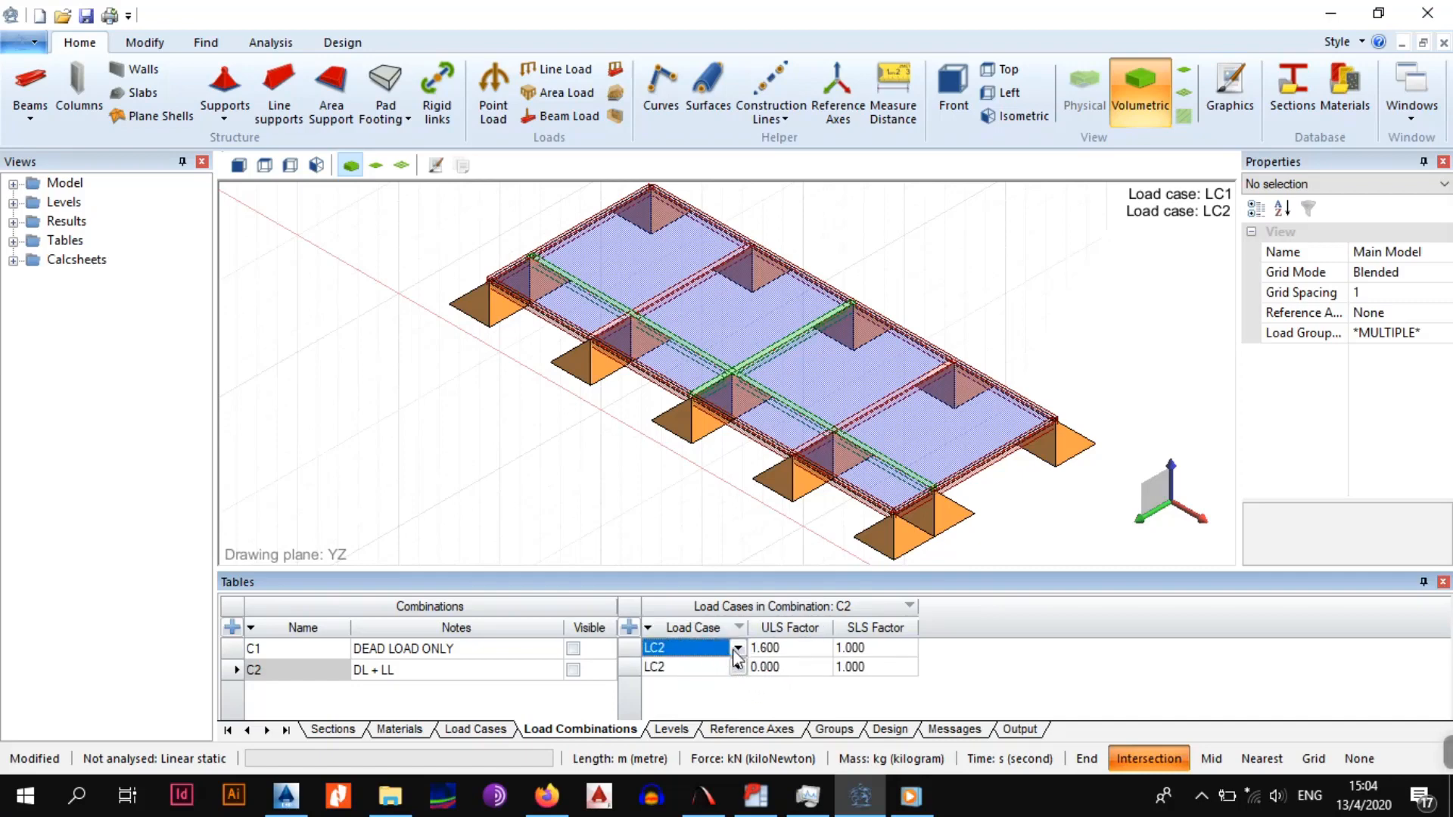
{"action": "left_click", "coordinate": [737, 666]}
{"action": "left_click", "coordinate": [691, 683]}
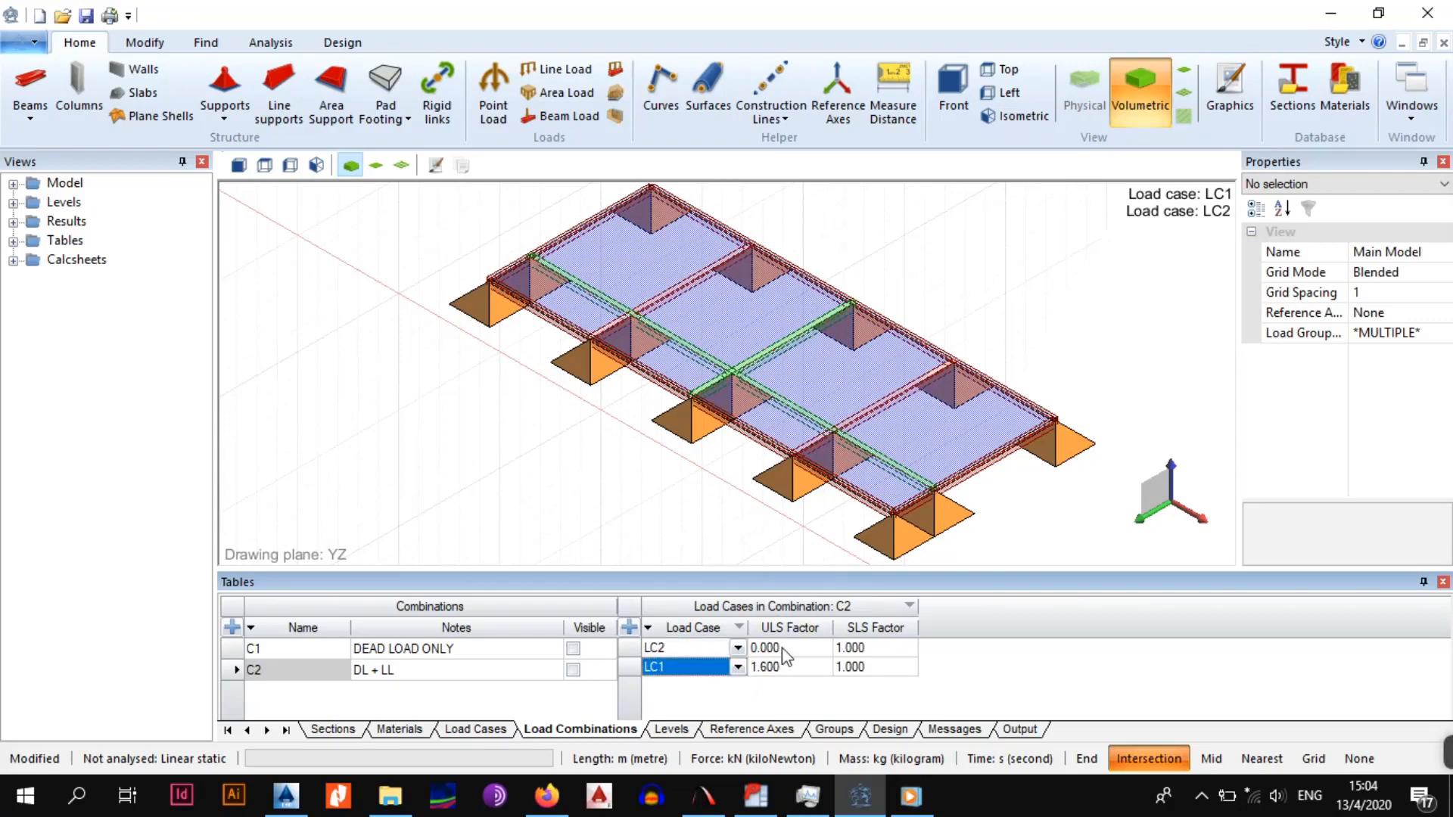
Assign LC2 to the row with the 1.6 ULS factor in combination C2, and set LC1's ULS factor to 1.2
{"action": "left_click", "coordinate": [789, 671]}
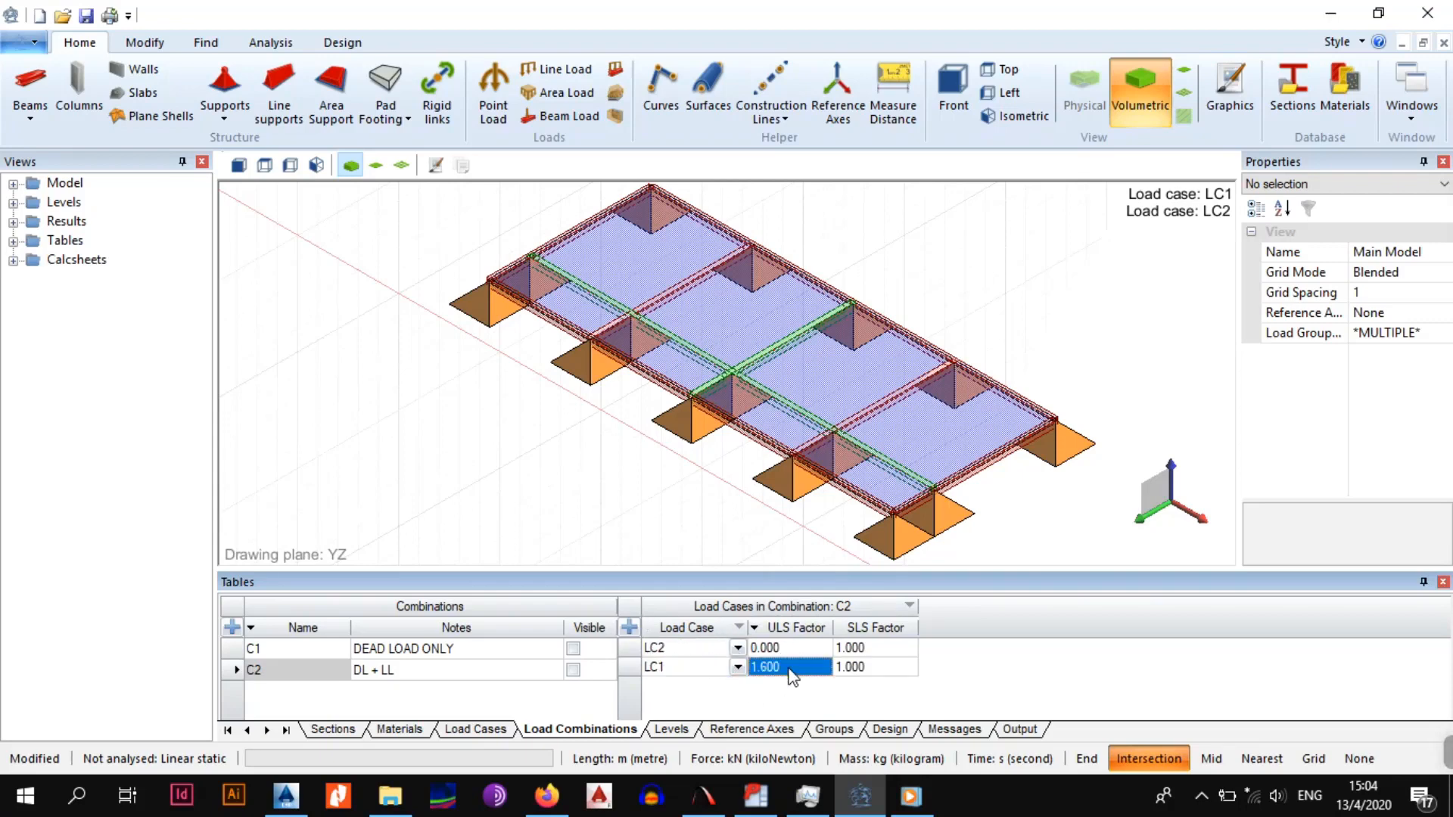
{"action": "left_click", "coordinate": [738, 667]}
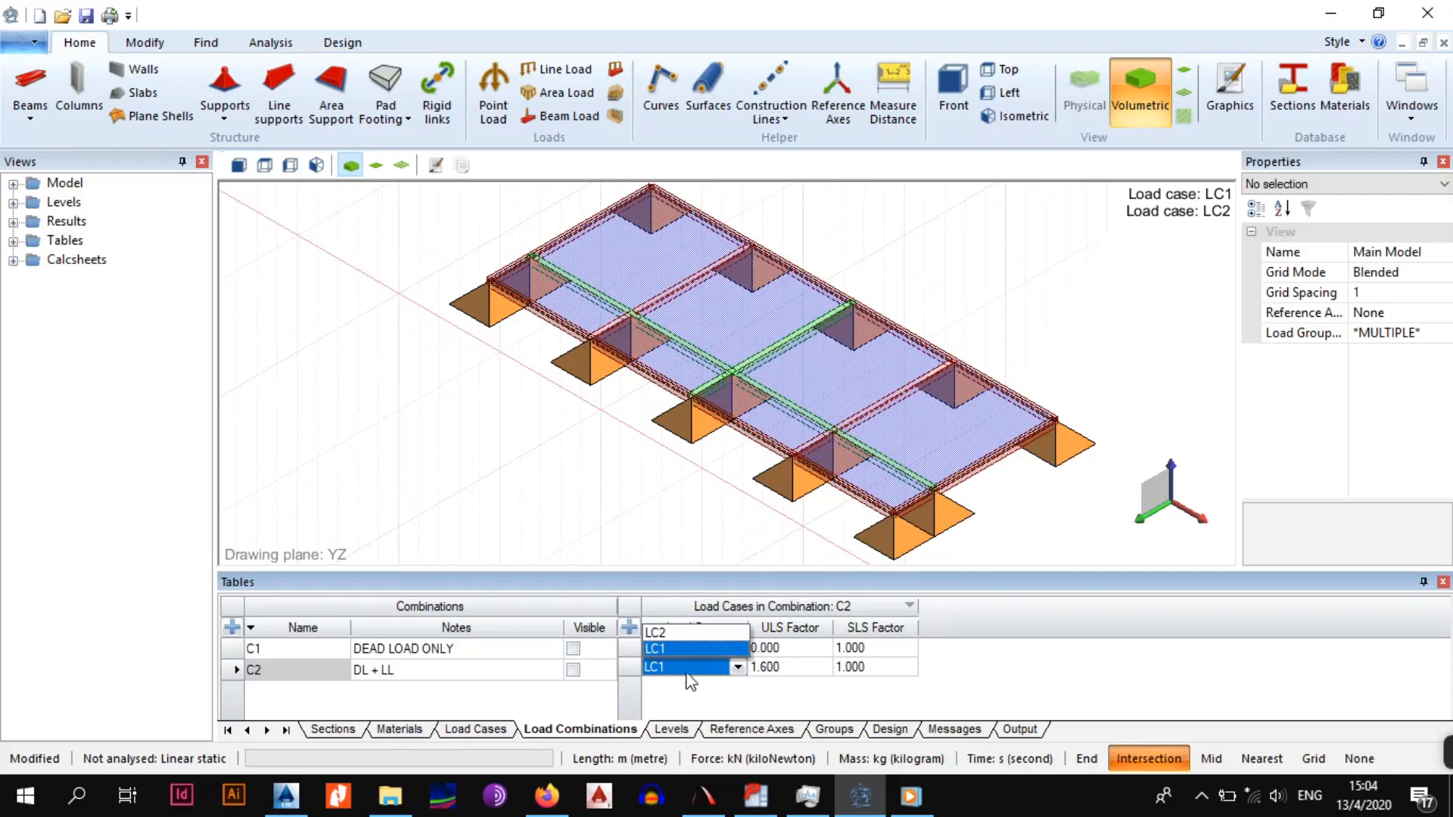
{"action": "left_click", "coordinate": [737, 667]}
{"action": "left_click", "coordinate": [675, 644]}
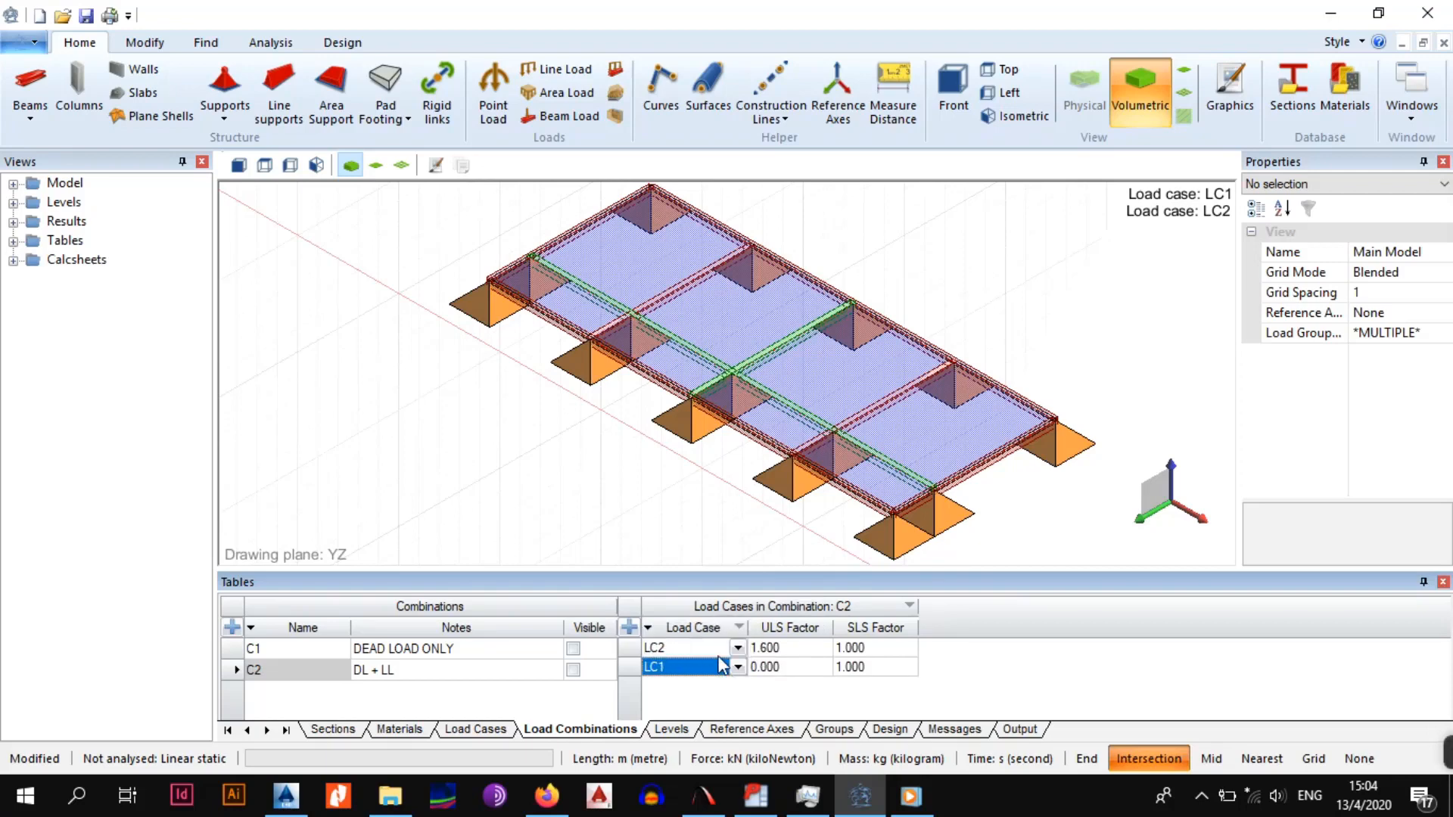
{"action": "left_click", "coordinate": [800, 666]}
{"action": "type", "text": "1.2"}
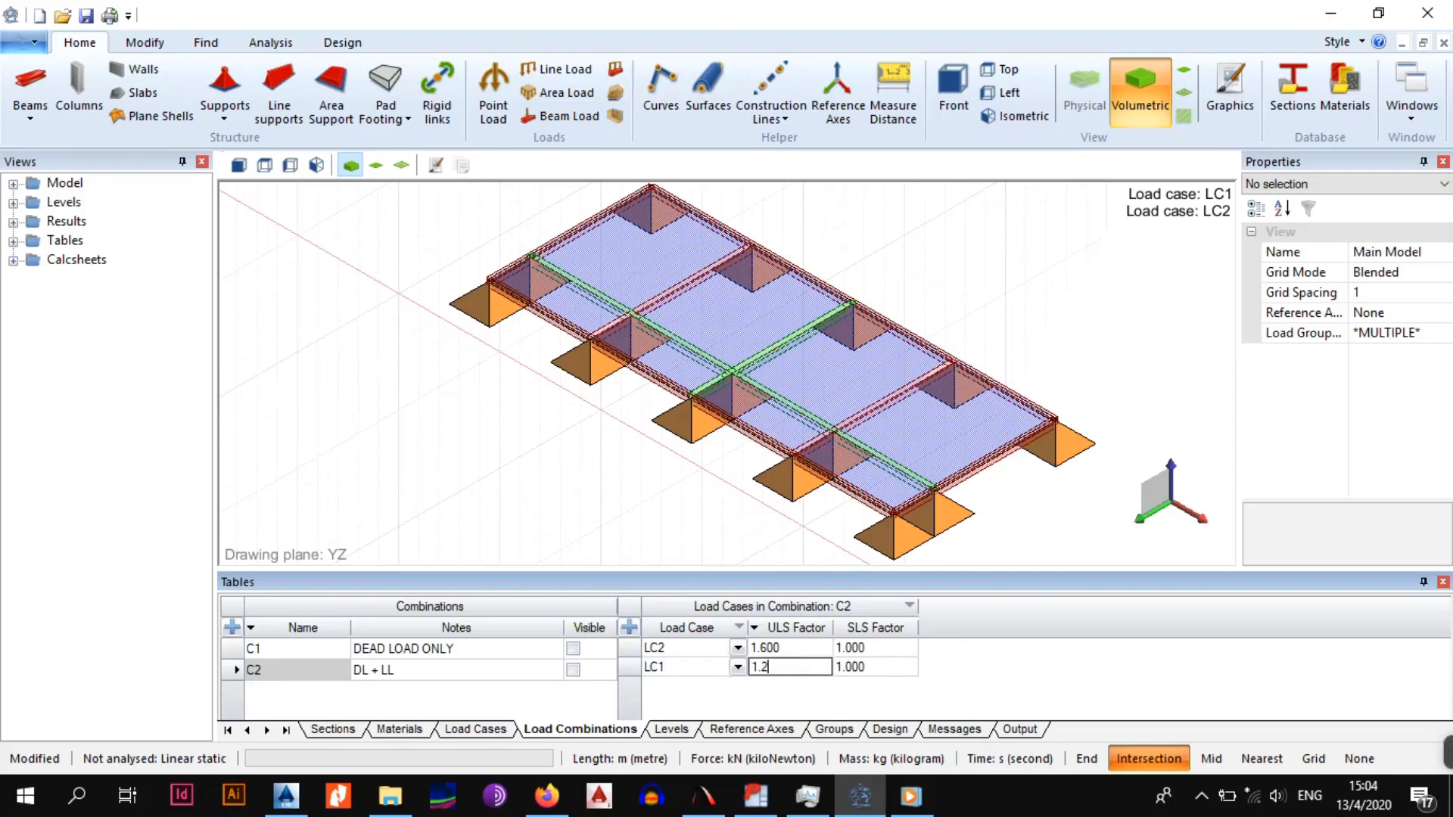
{"action": "left_click", "coordinate": [821, 685]}
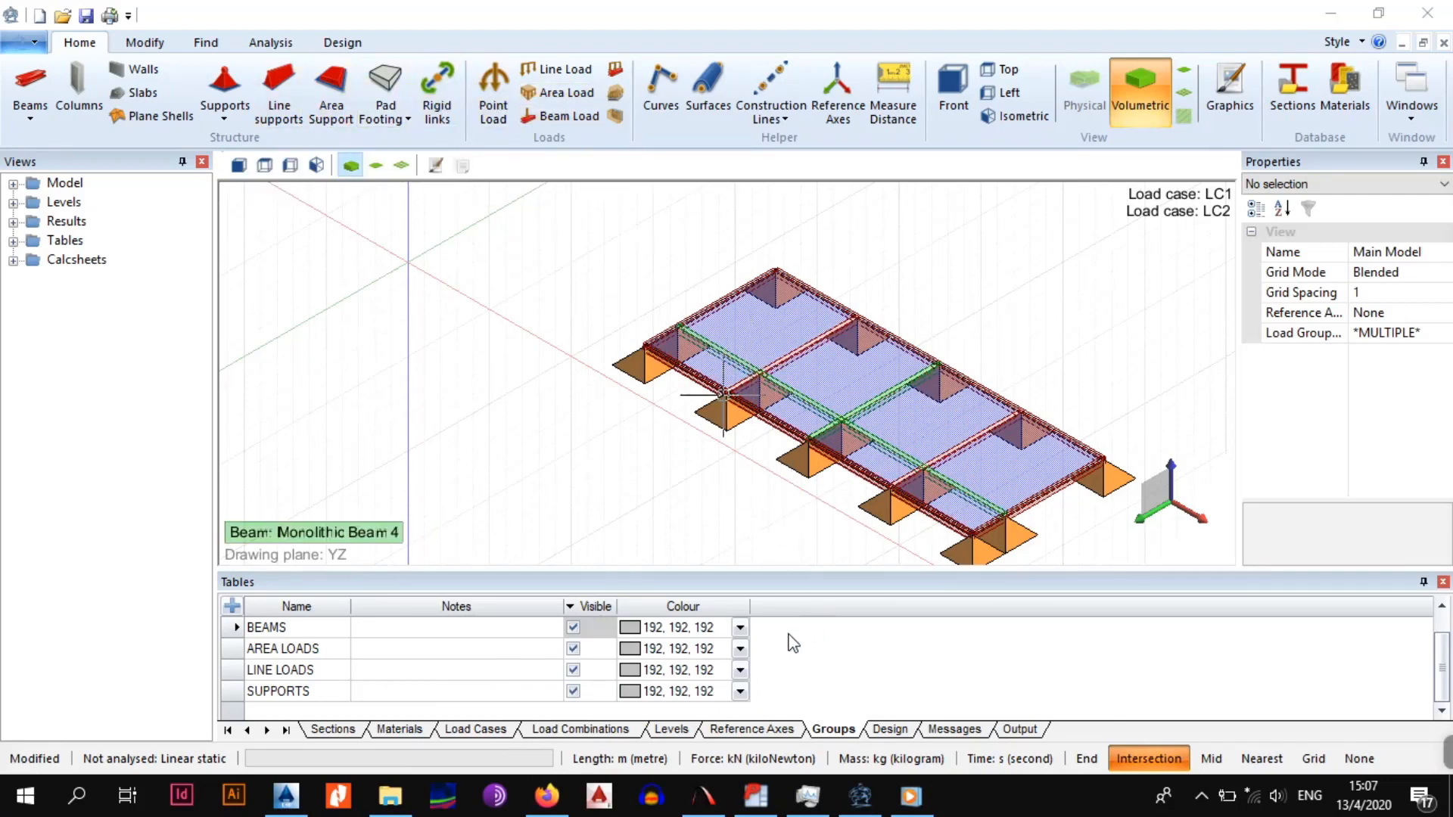
Hide the BEAMS and SUPPORTS groups so that only the slab outline and grid remain in the model
{"action": "left_click", "coordinate": [573, 628]}
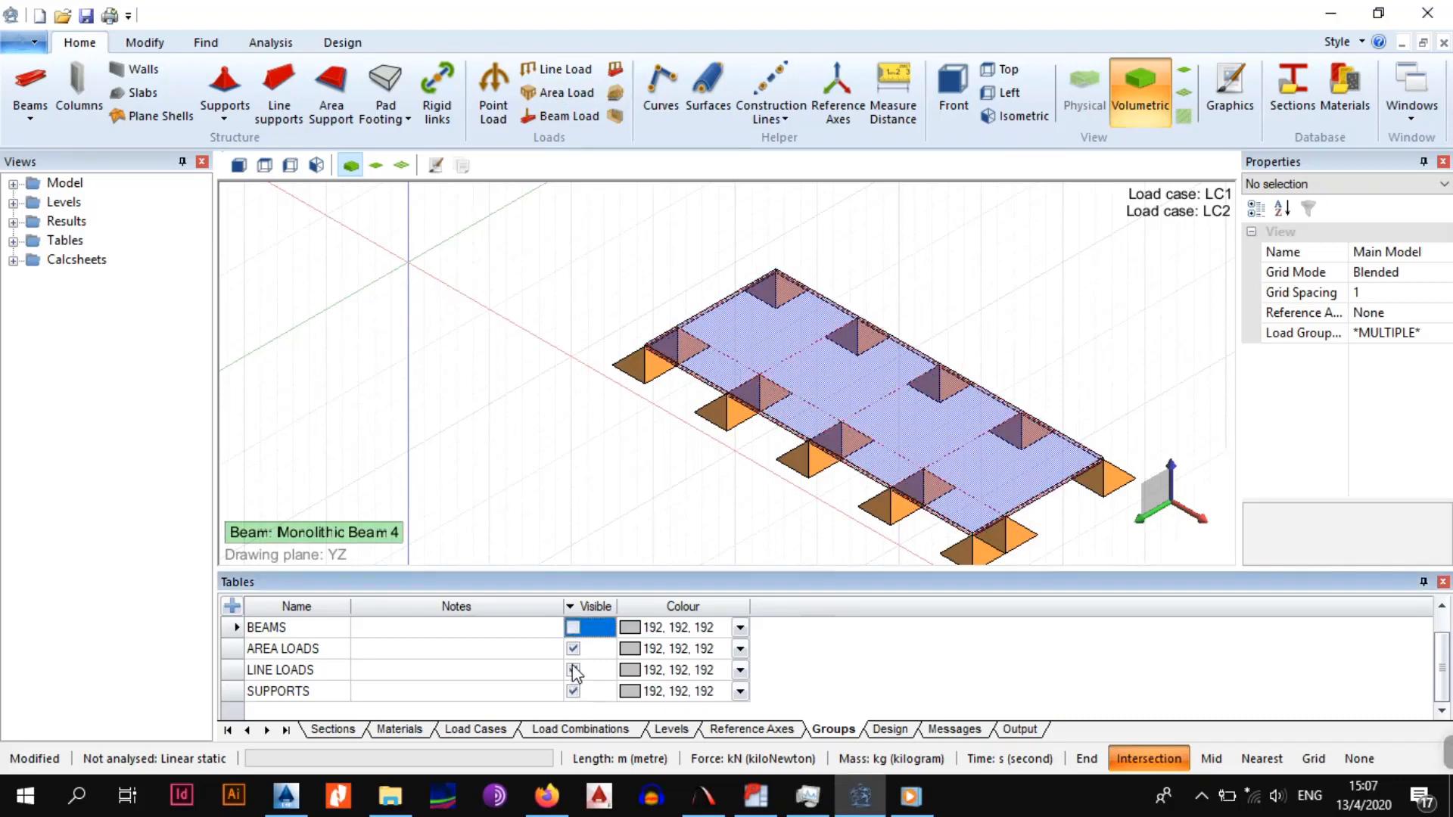
{"action": "left_click", "coordinate": [573, 691]}
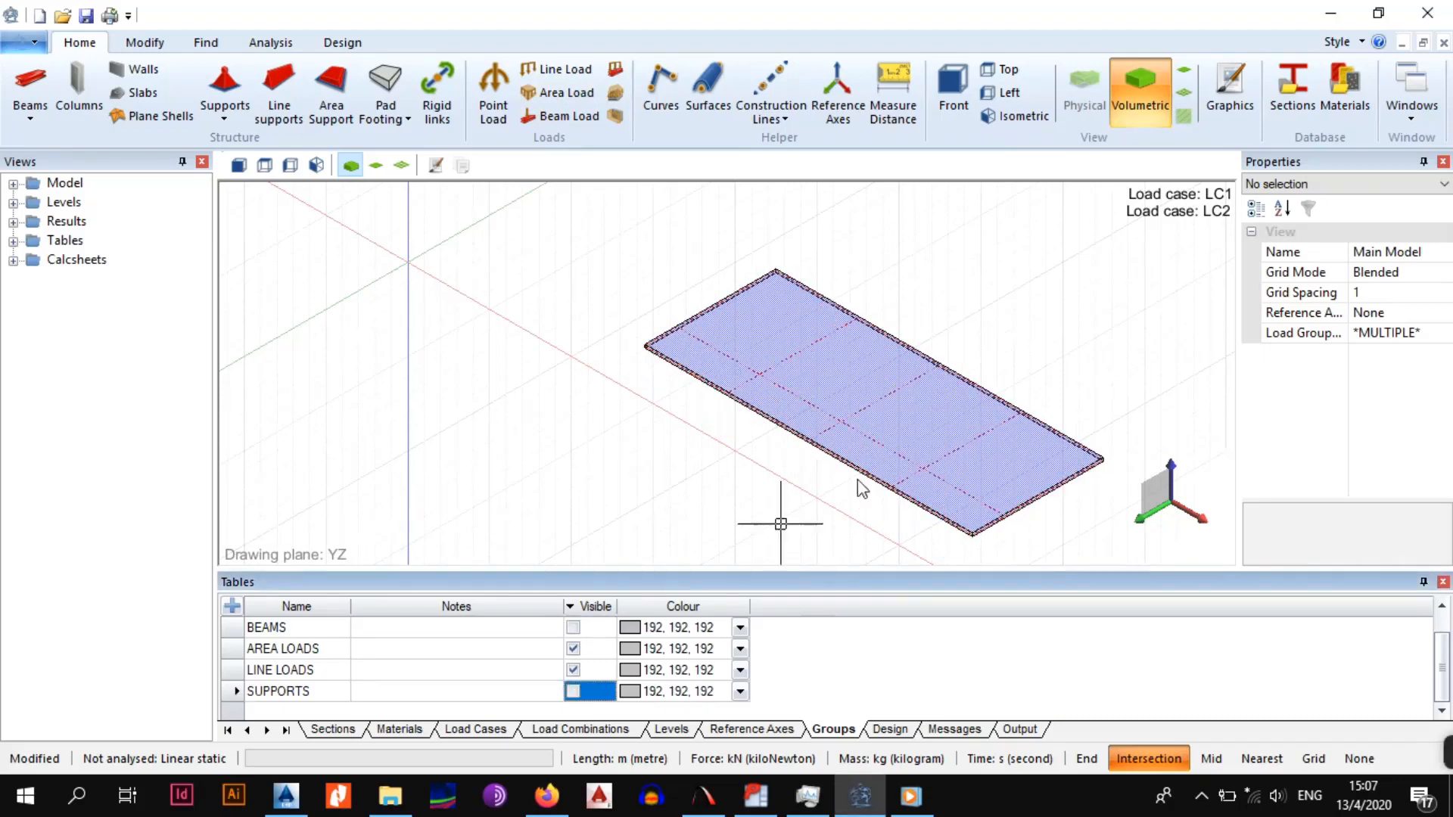
{"action": "scroll", "coordinate": [690, 419], "scroll_direction": "up", "scroll_amount": 1}
{"action": "scroll", "coordinate": [565, 398], "scroll_direction": "up", "scroll_amount": 1}
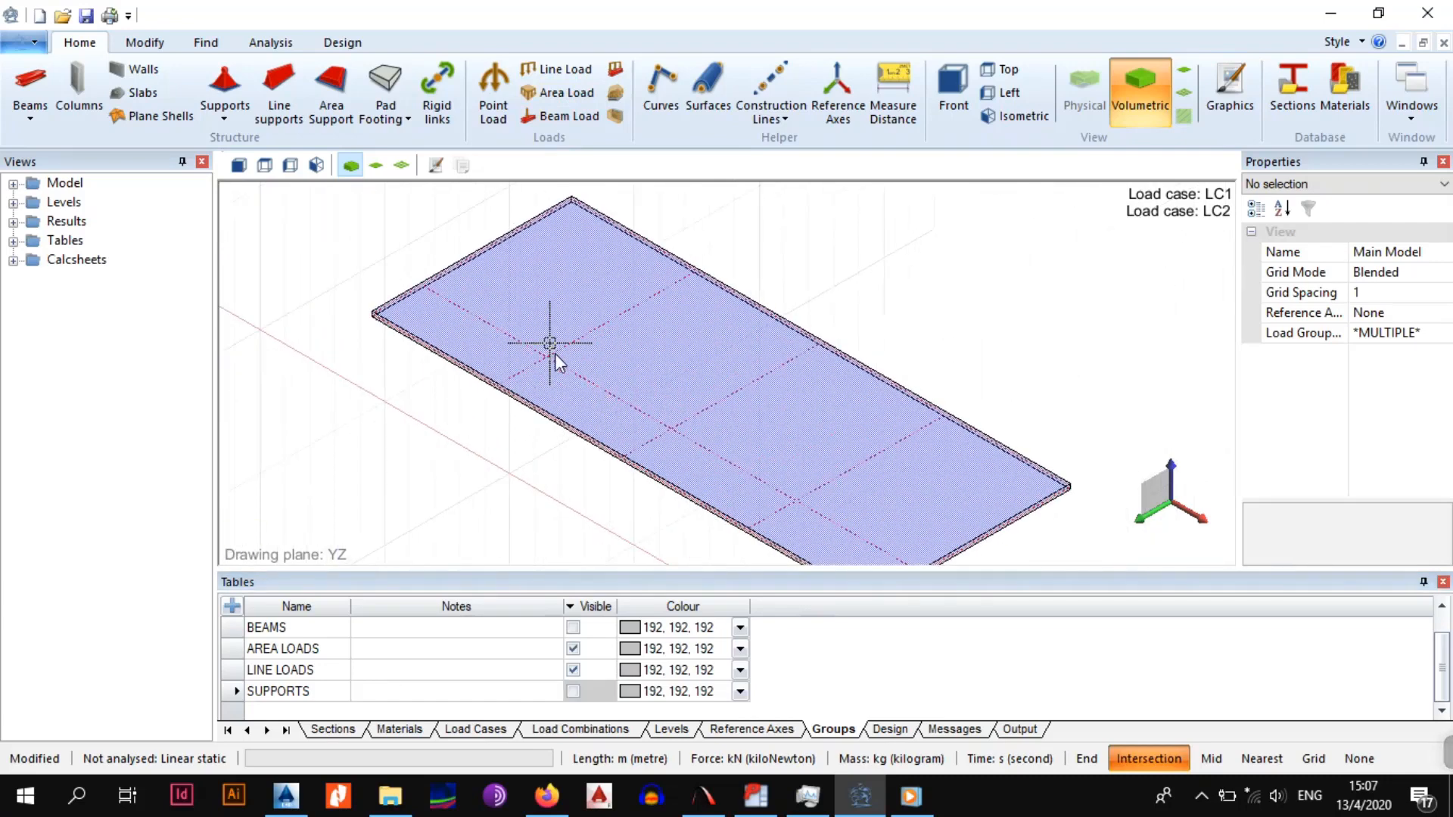
{"action": "middle_click_drag", "start_coordinate": [552, 345], "coordinate": [575, 395]}
Start a plane area load in the AREA LOADS group with load value -5, direction Global Y and load case LC2
{"action": "left_click", "coordinate": [561, 92]}
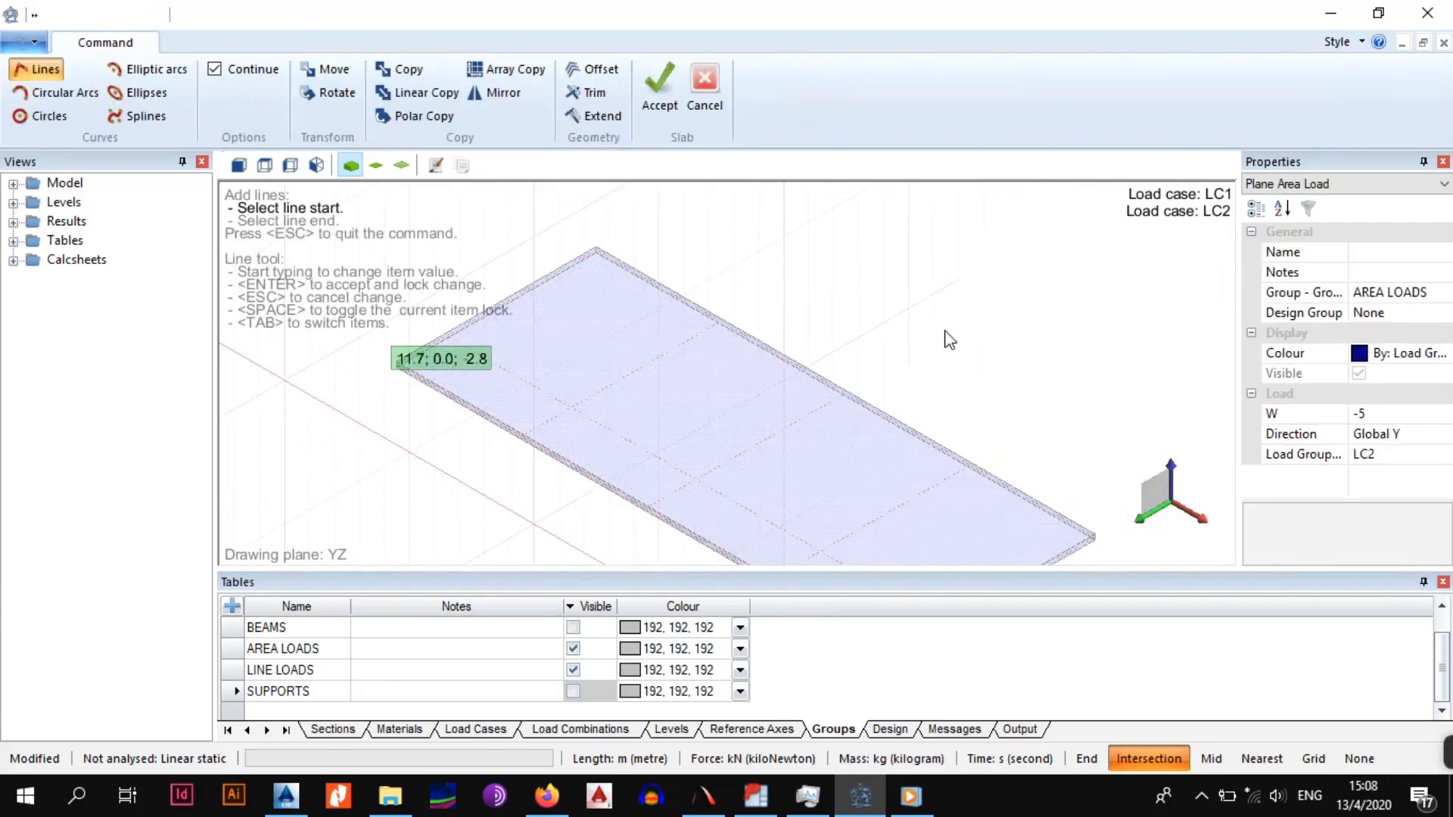
{"action": "left_click", "coordinate": [1433, 295]}
{"action": "left_click", "coordinate": [1444, 293]}
{"action": "left_click", "coordinate": [1444, 293]}
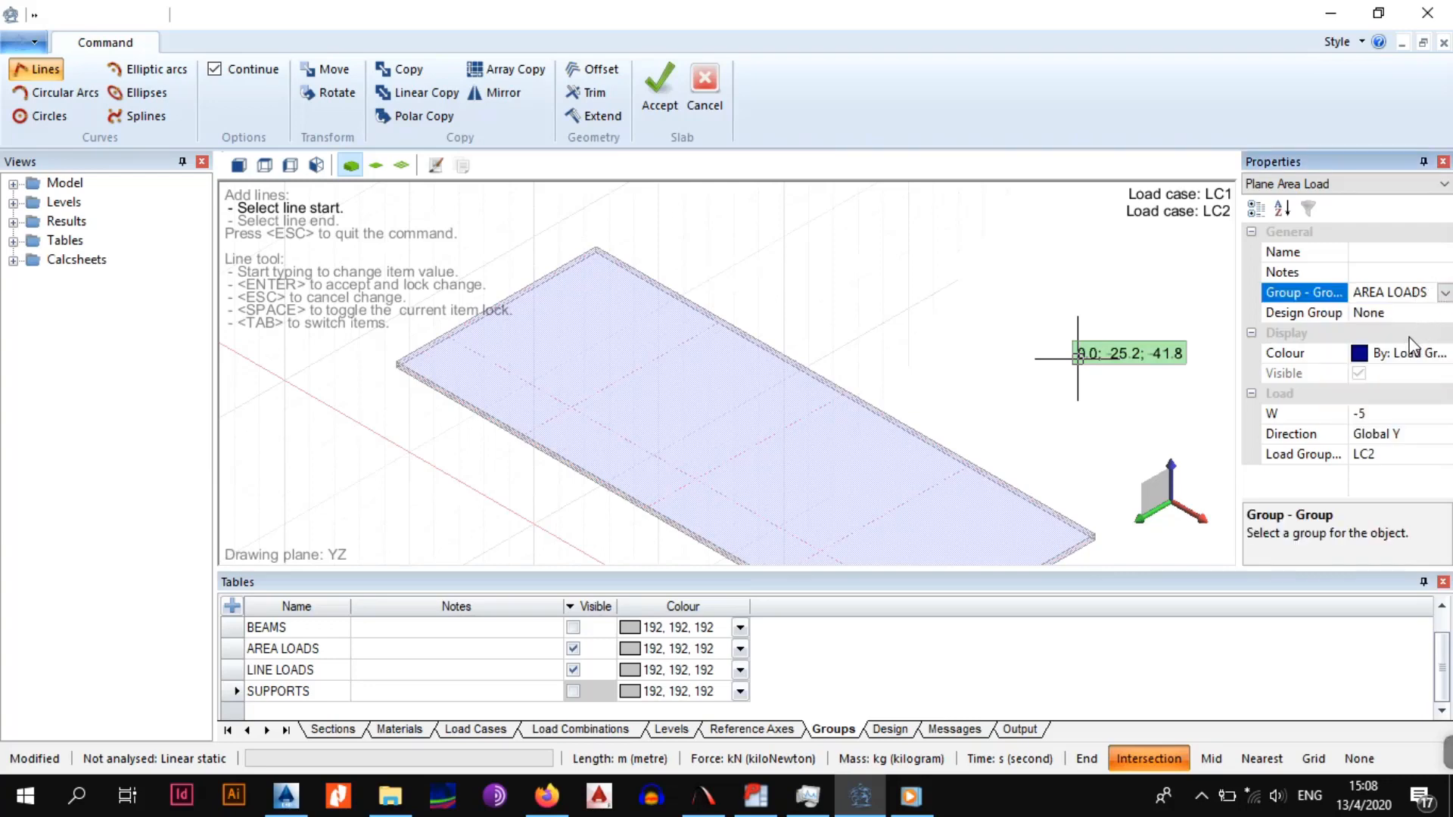
{"action": "left_click", "coordinate": [1373, 417]}
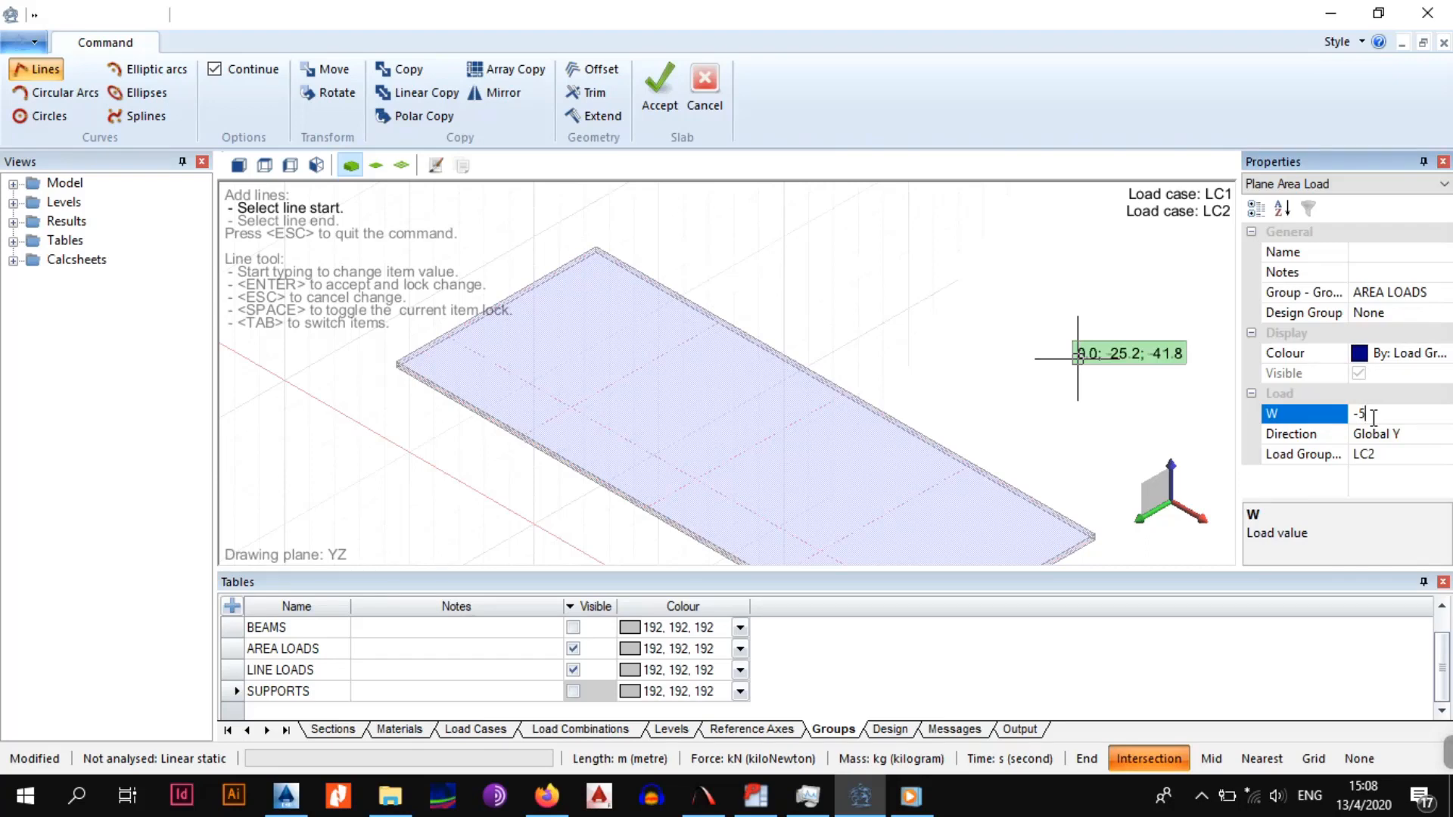
{"action": "left_click", "coordinate": [1419, 439]}
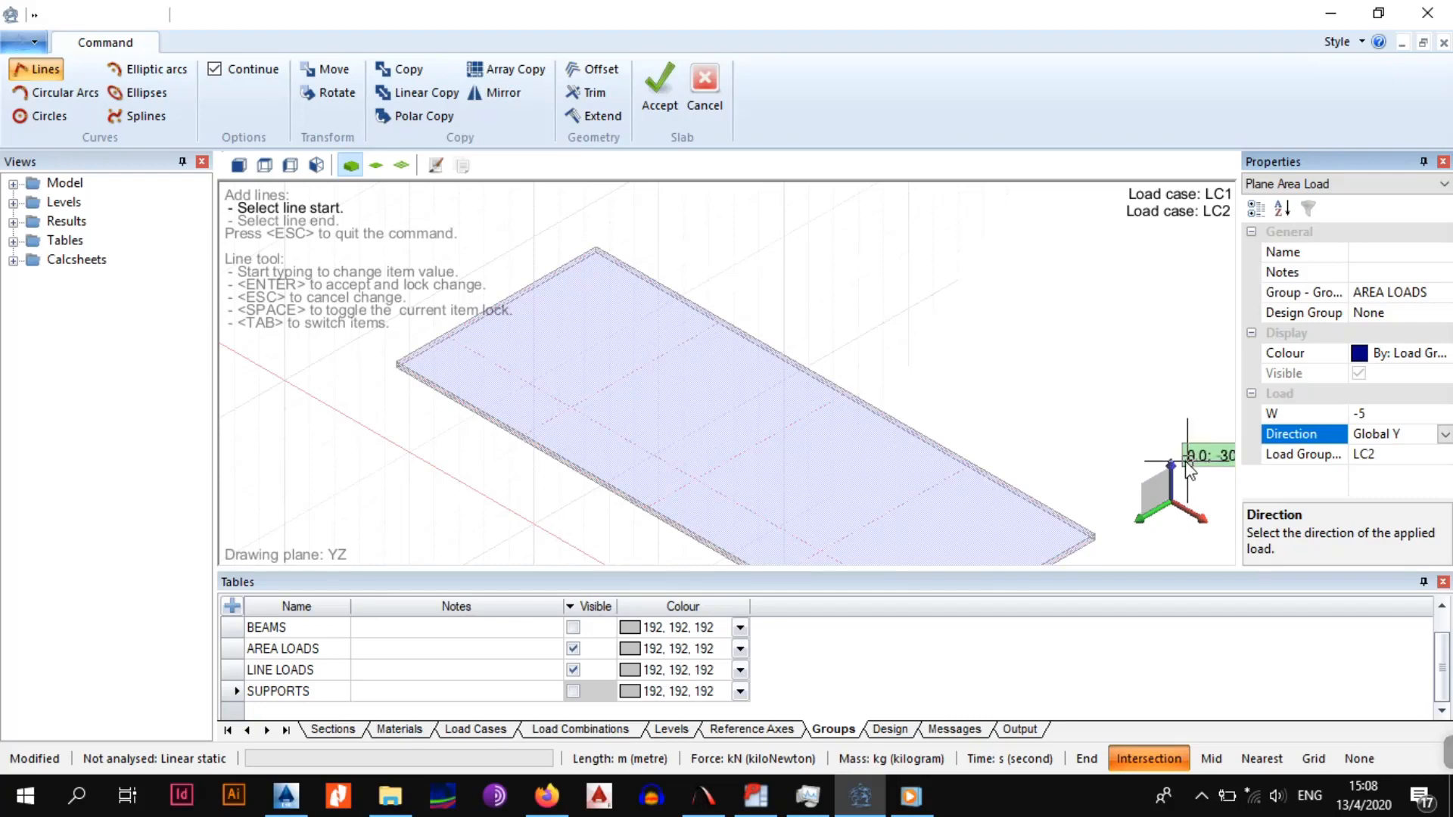
{"action": "left_click", "coordinate": [1380, 431]}
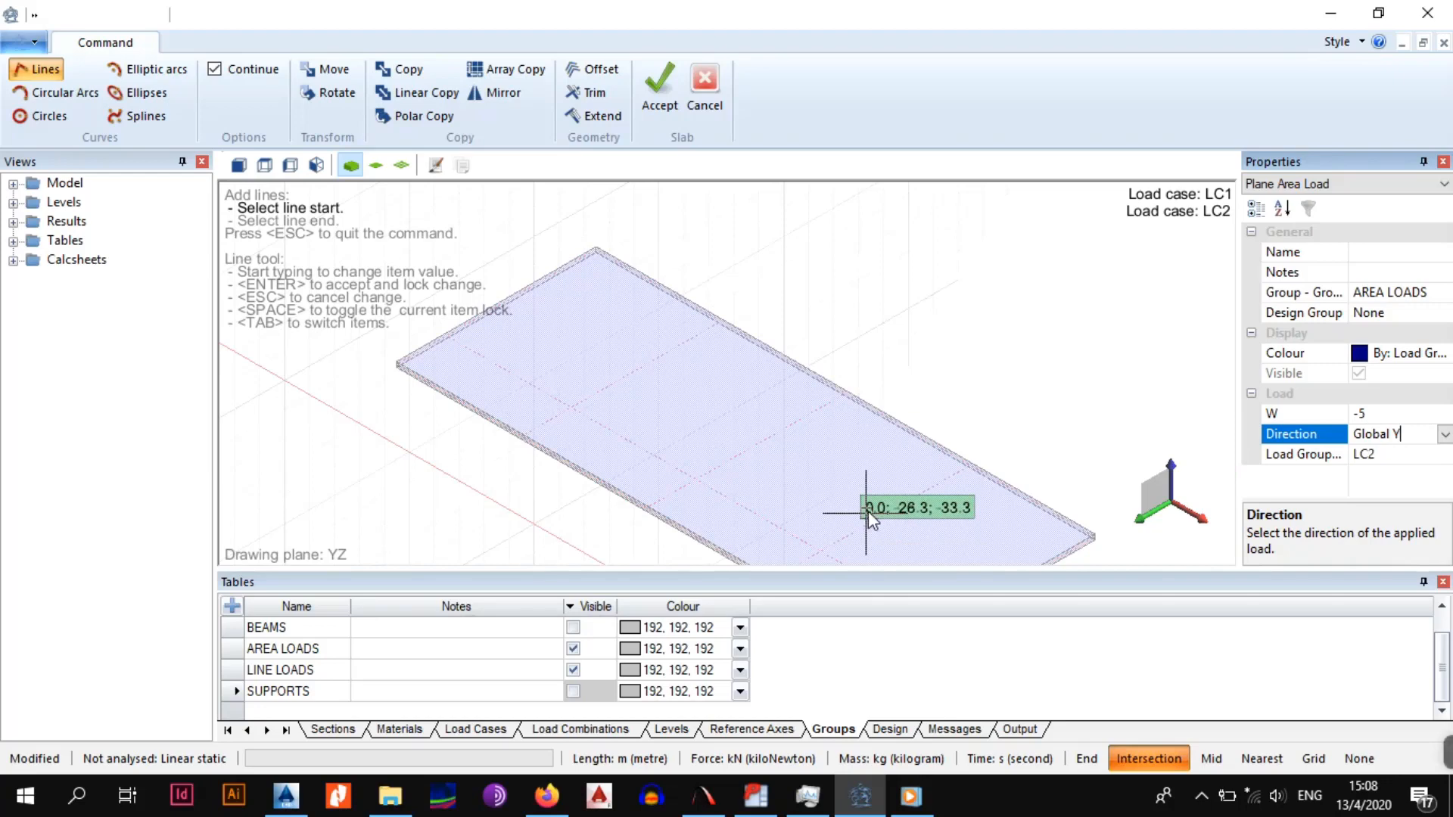
Outline the area load over the slab's four corners, 20 by 8 m, and accept it
{"action": "left_click", "coordinate": [402, 365]}
{"action": "left_click", "coordinate": [402, 365]}
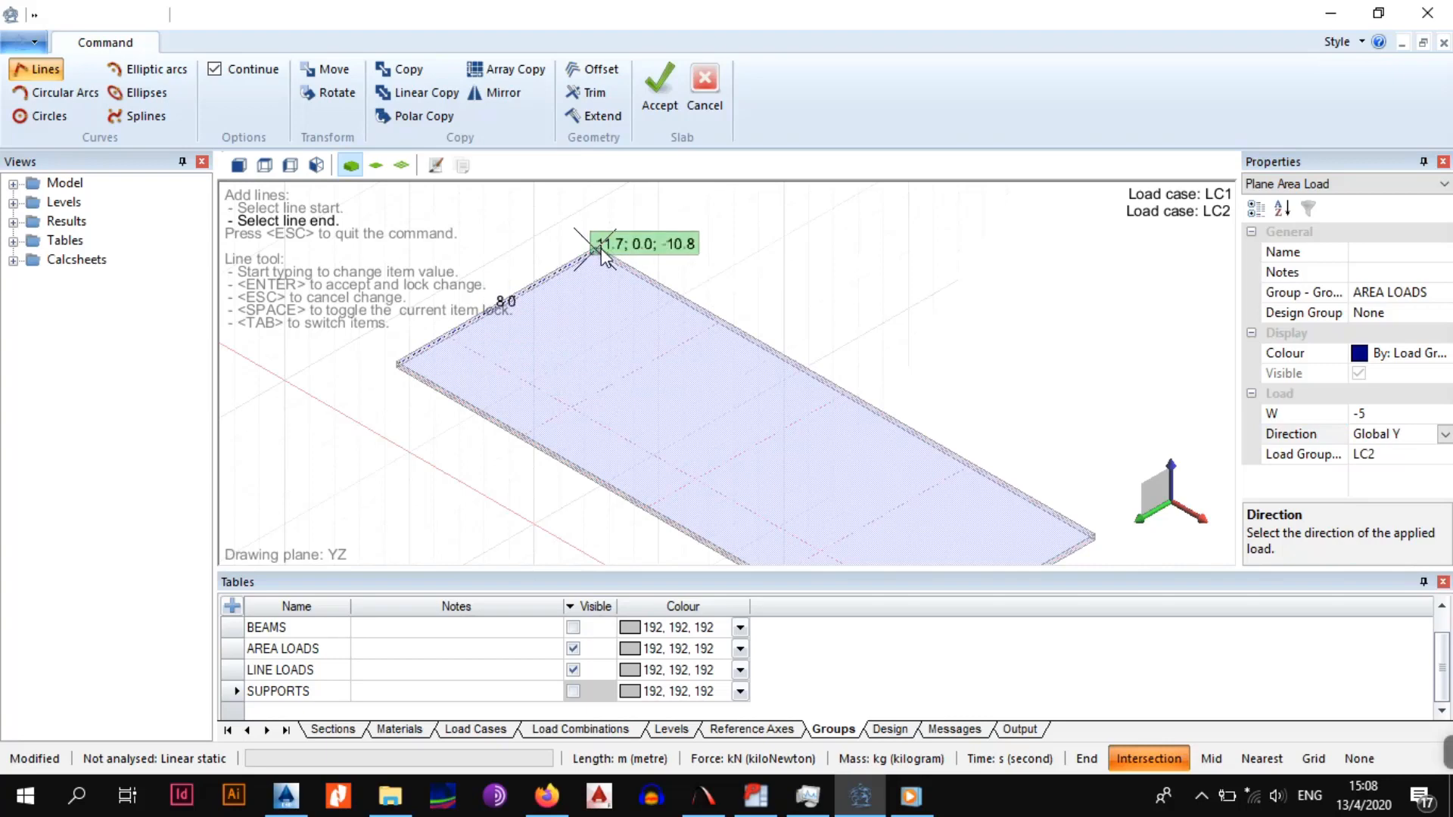
{"action": "middle_click_drag", "start_coordinate": [946, 456], "coordinate": [749, 361]}
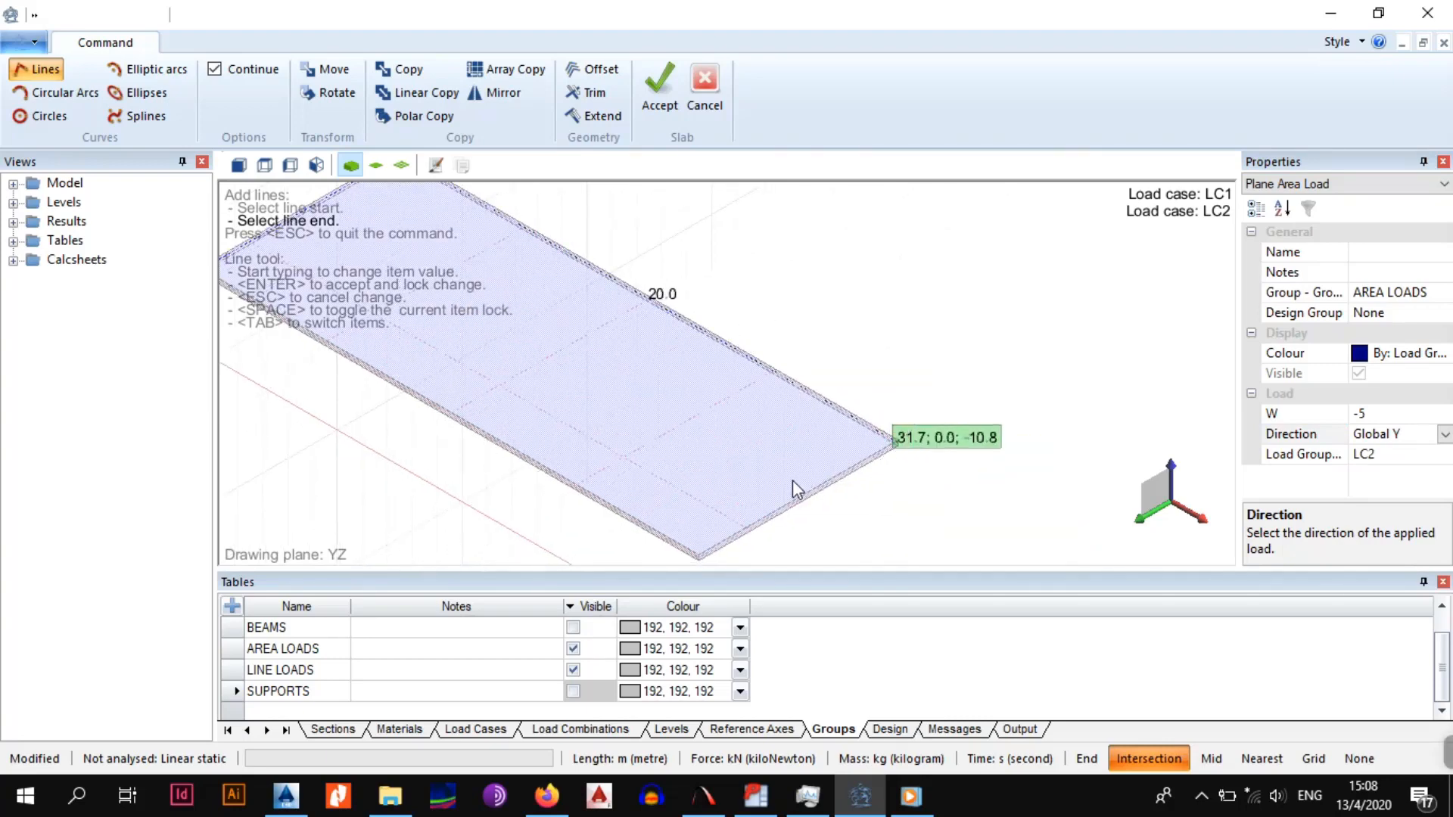
{"action": "left_click", "coordinate": [698, 555]}
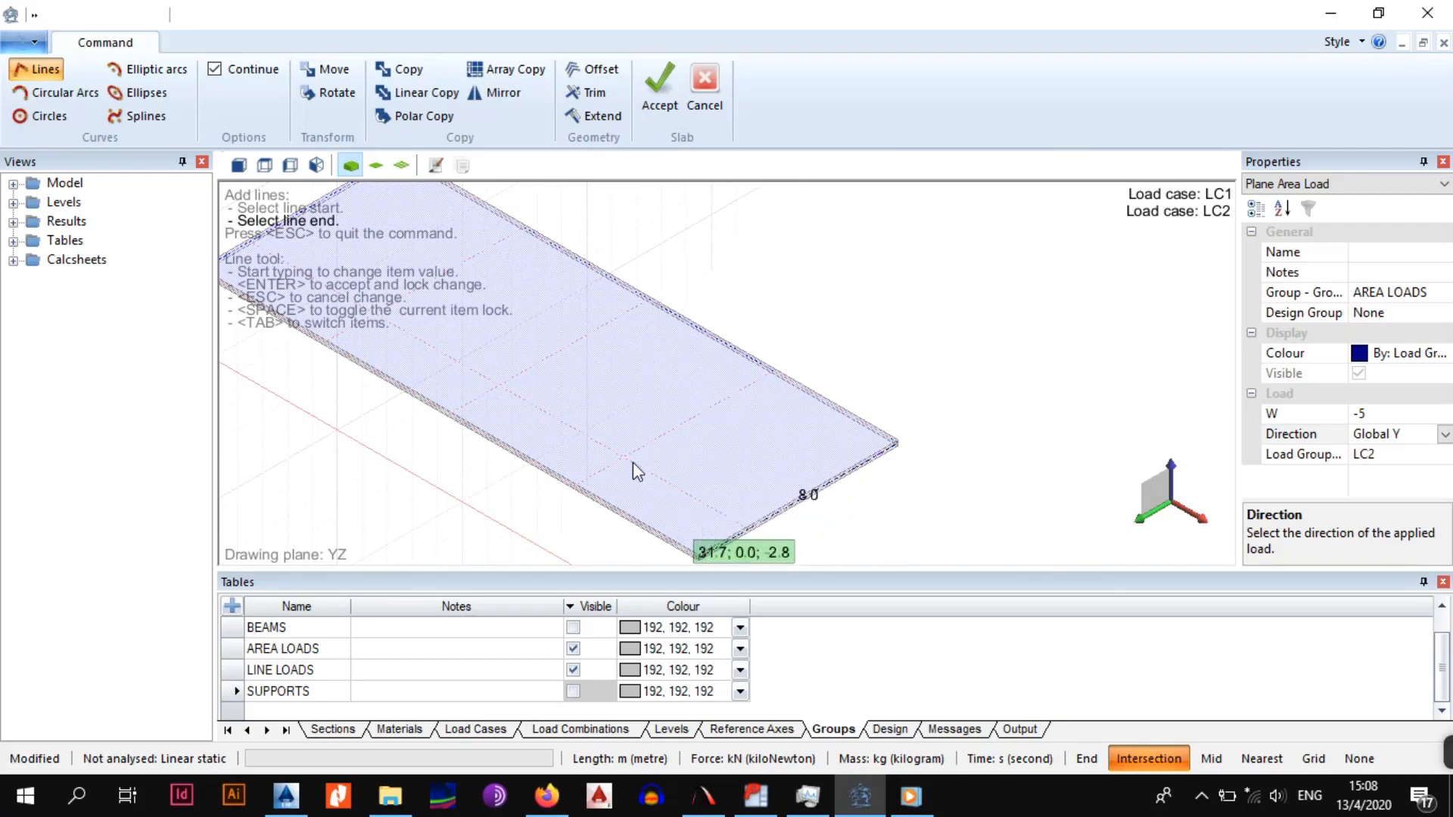
{"action": "middle_click_drag", "start_coordinate": [621, 425], "coordinate": [962, 536]}
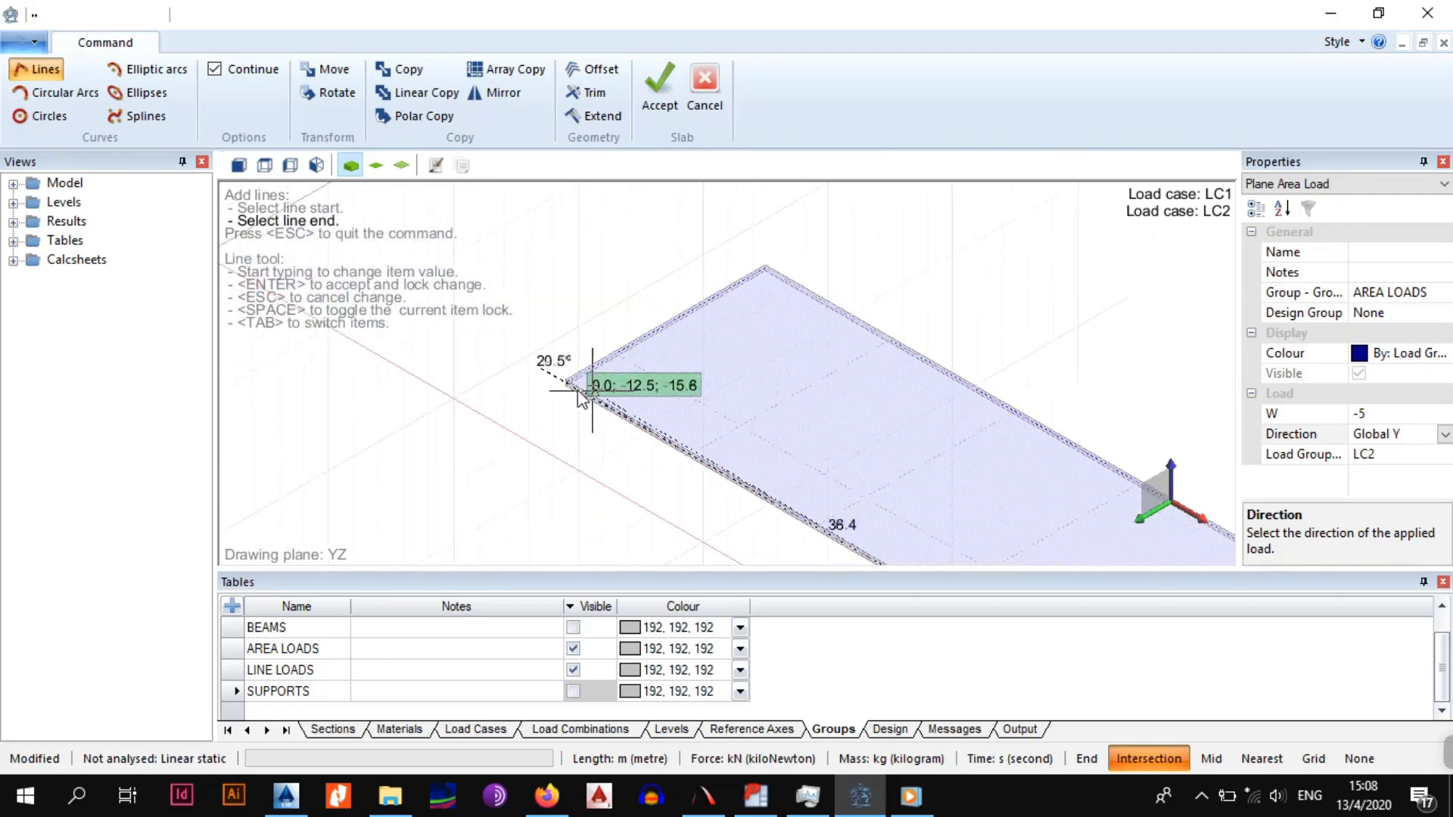
{"action": "left_click", "coordinate": [568, 390]}
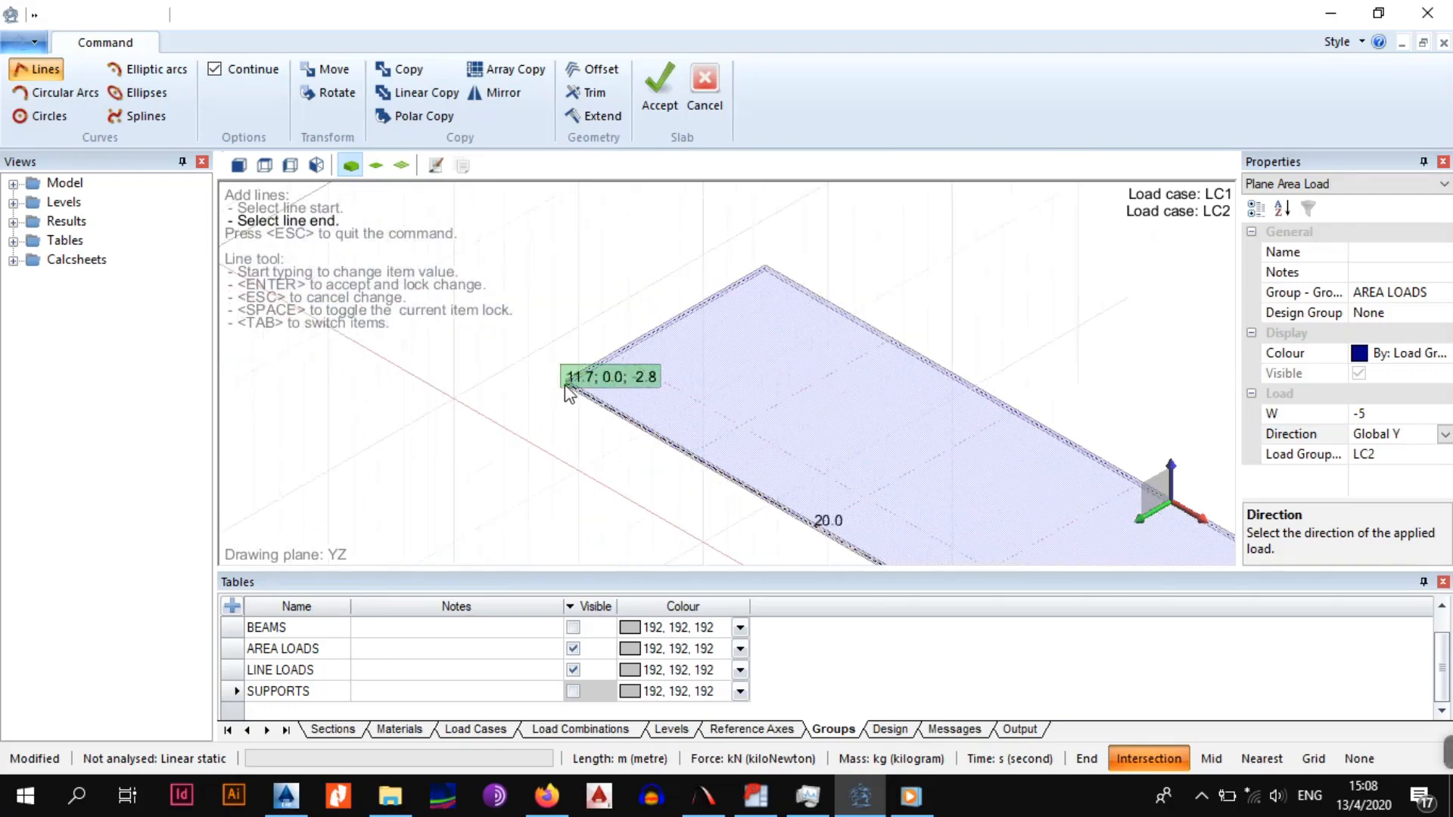
{"action": "left_click", "coordinate": [660, 106]}
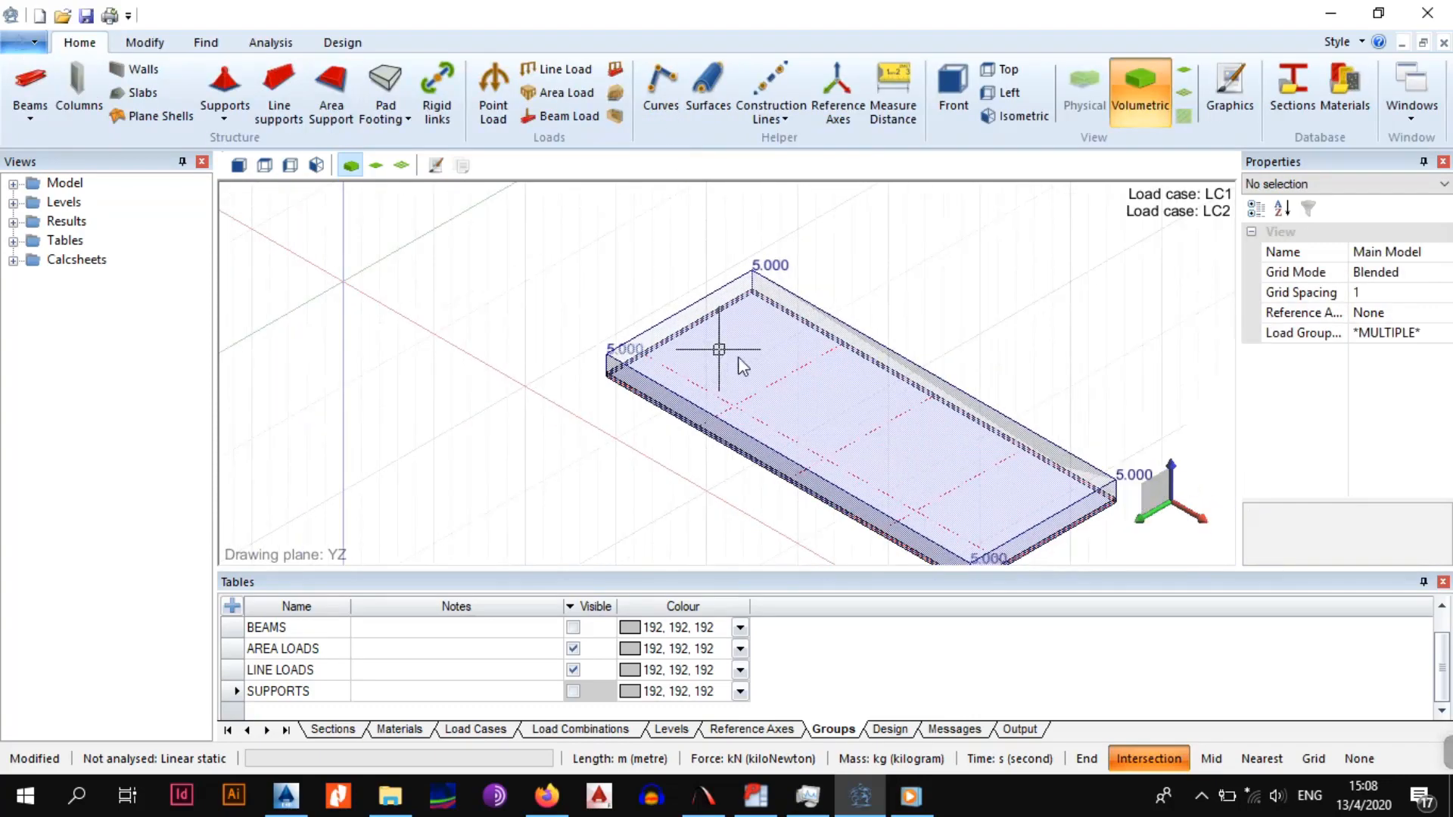
Examine the area load on the slab in the front, left and isometric views
{"action": "scroll", "coordinate": [891, 422], "scroll_direction": "up", "scroll_amount": 3}
{"action": "middle_click_drag", "start_coordinate": [713, 318], "coordinate": [856, 406]}
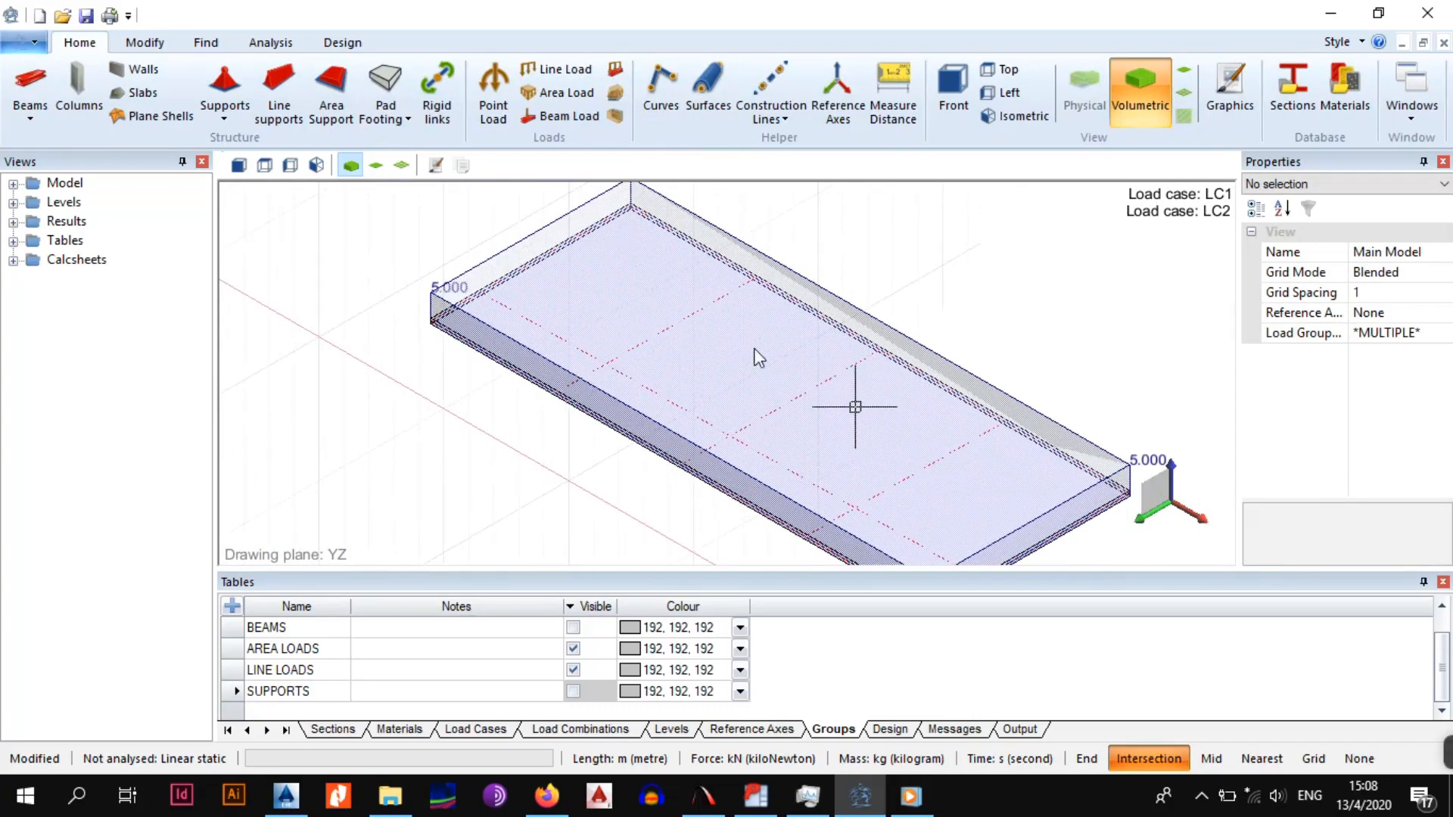
{"action": "scroll", "coordinate": [704, 446], "scroll_direction": "down", "scroll_amount": 1}
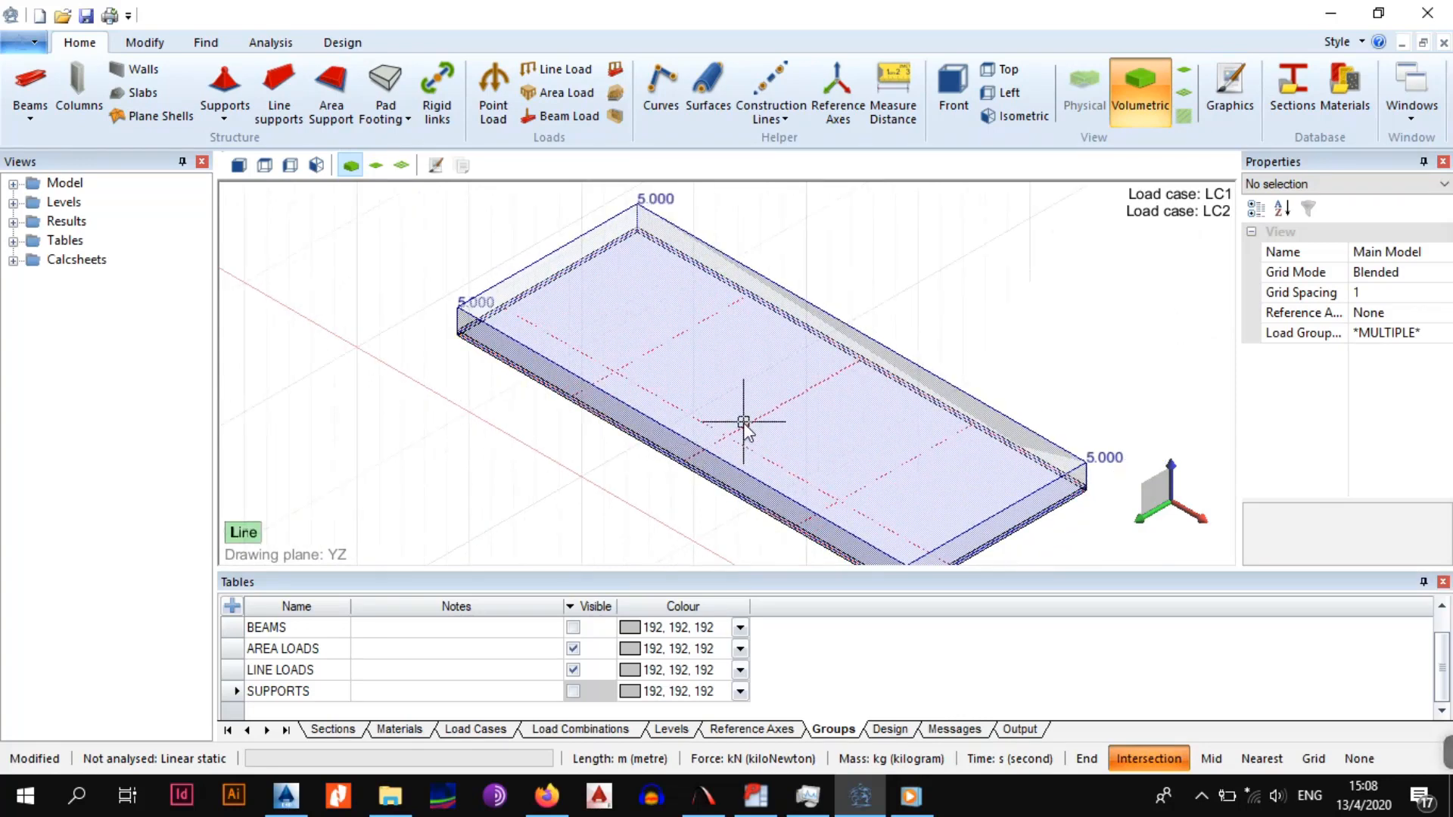
{"action": "scroll", "coordinate": [722, 422], "scroll_direction": "down", "scroll_amount": 1}
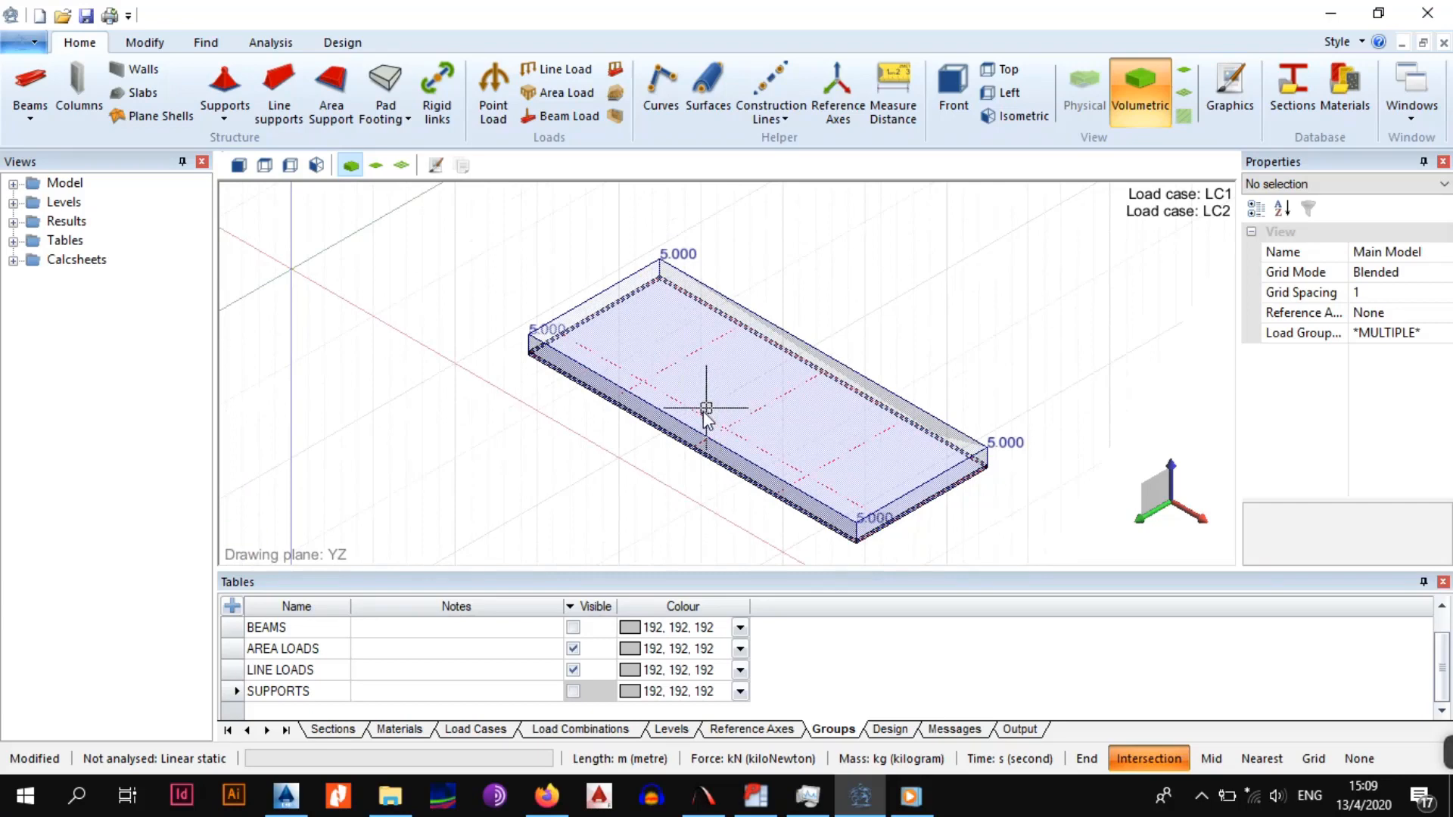
{"action": "left_click", "coordinate": [988, 84]}
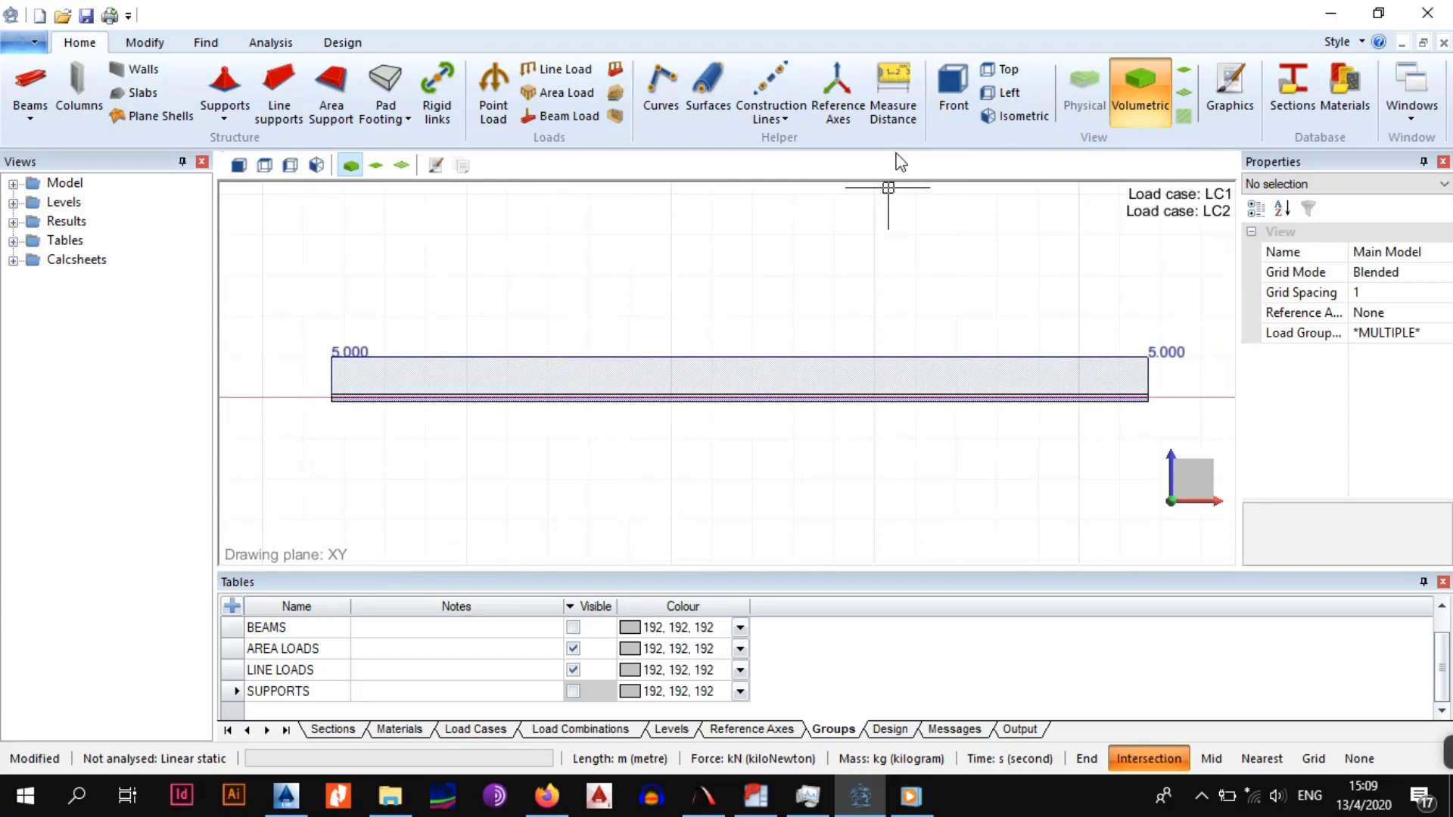
{"action": "left_click", "coordinate": [988, 93]}
{"action": "left_click", "coordinate": [1002, 70]}
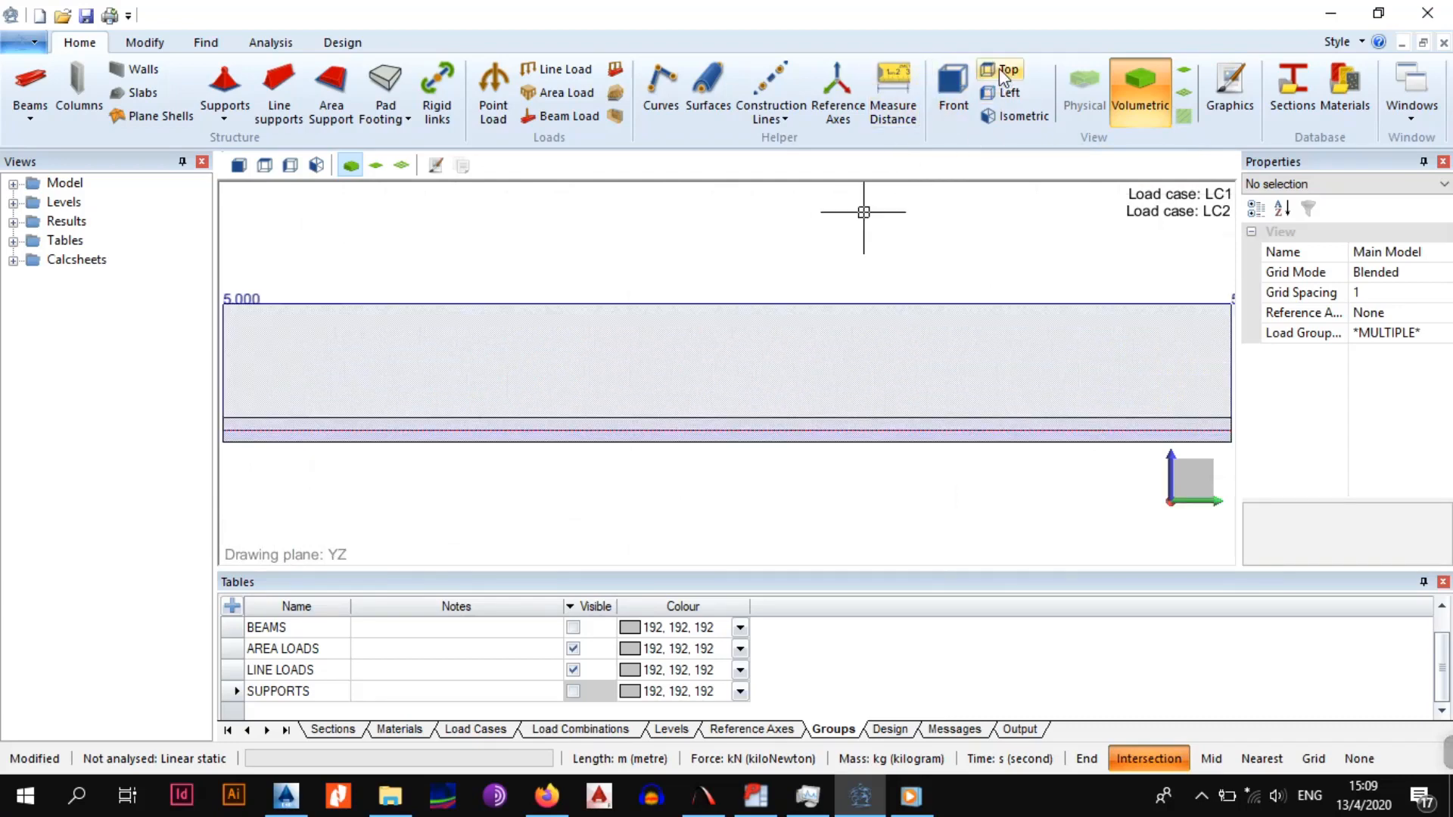
{"action": "left_click", "coordinate": [1010, 116]}
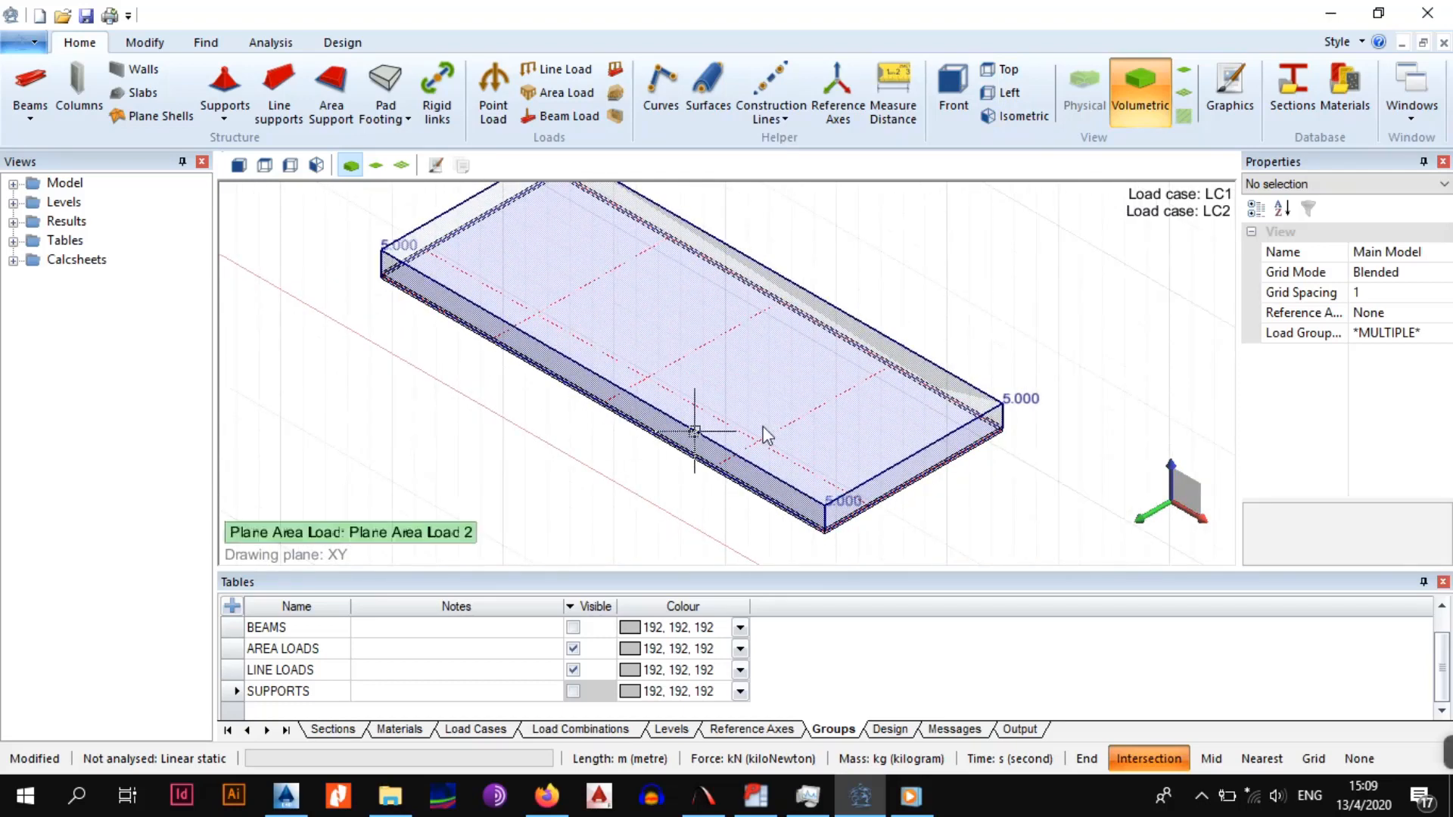
{"action": "middle_click_drag", "start_coordinate": [775, 315], "coordinate": [748, 361]}
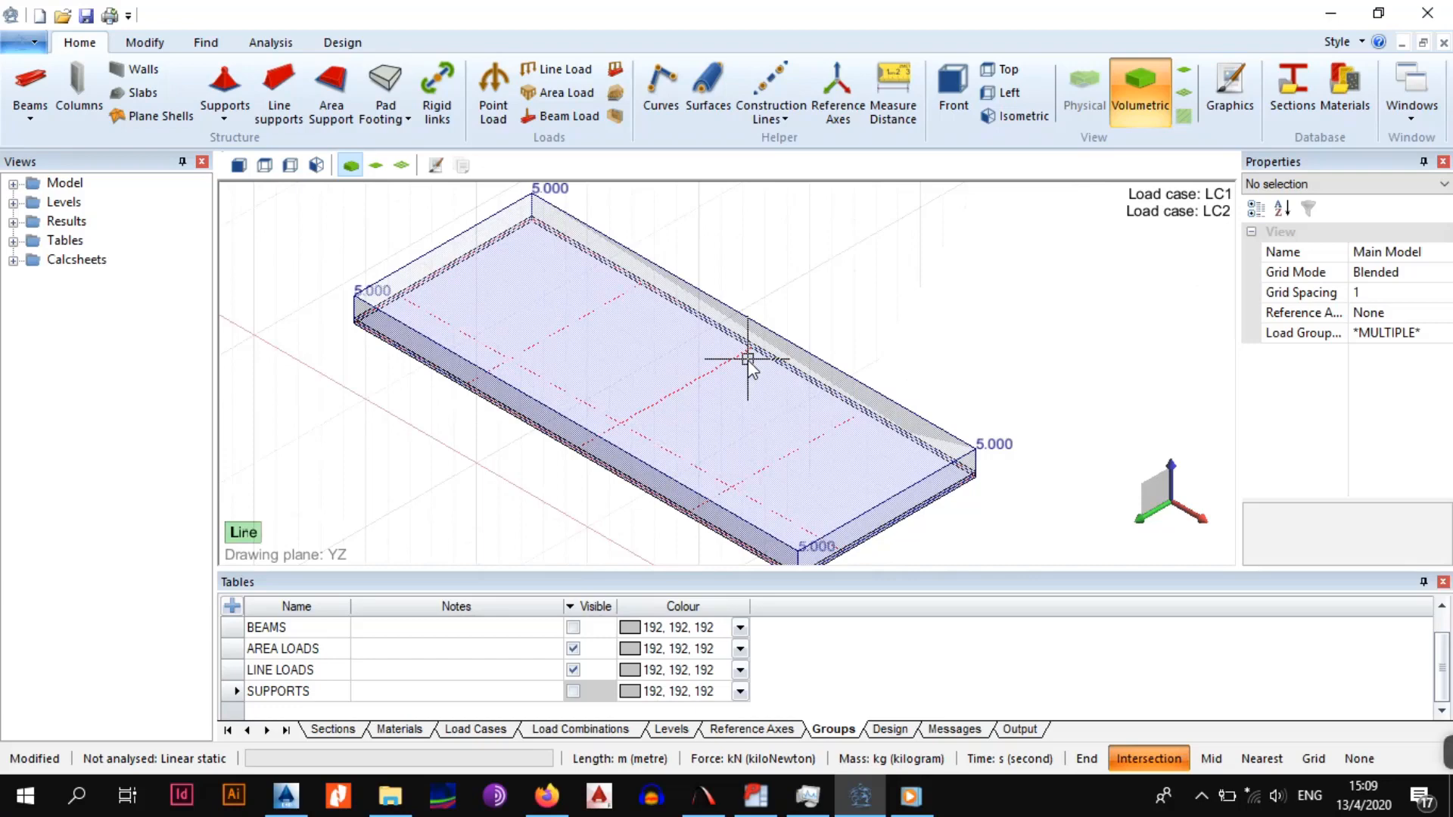
{"action": "key", "text": "Escape"}
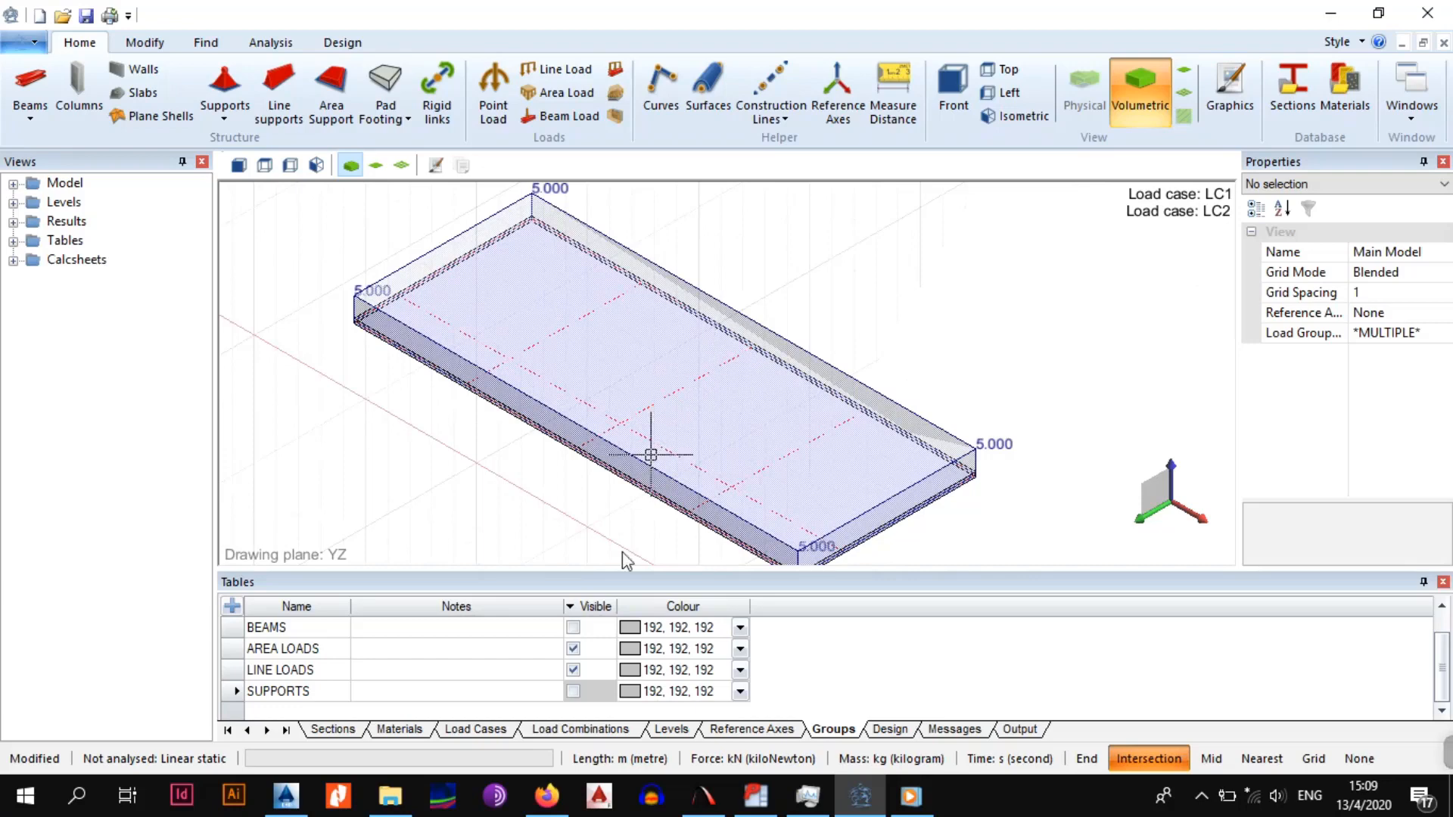
Hide the AREA LOADS group in the model
{"action": "left_click", "coordinate": [573, 649]}
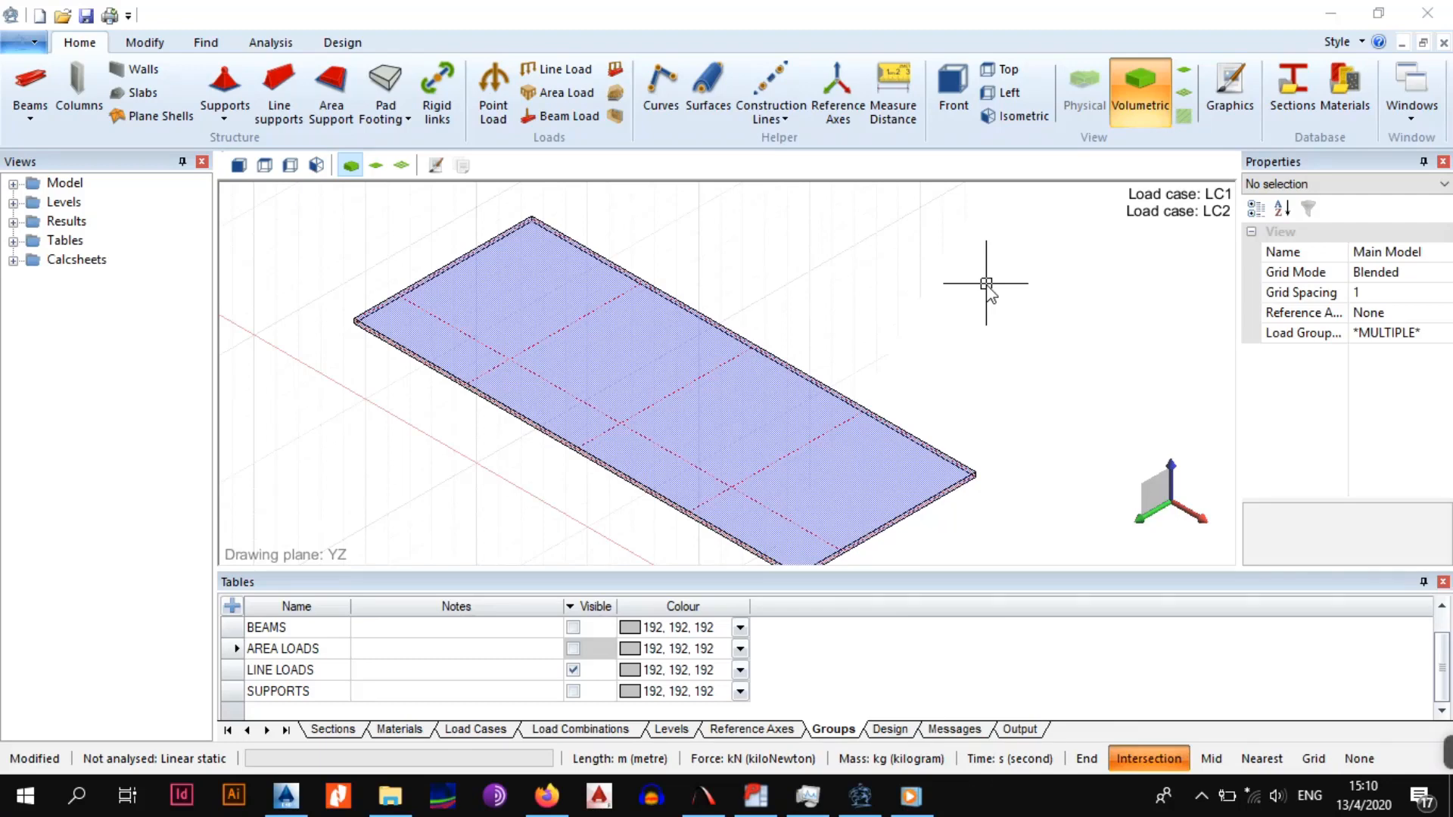
Open the Loads from Walls Mathcad sheet from DOUBLE STORY BUILDING's MATHCAD SHEETS folder and review its wall line load calculation
{"action": "left_click", "coordinate": [390, 794]}
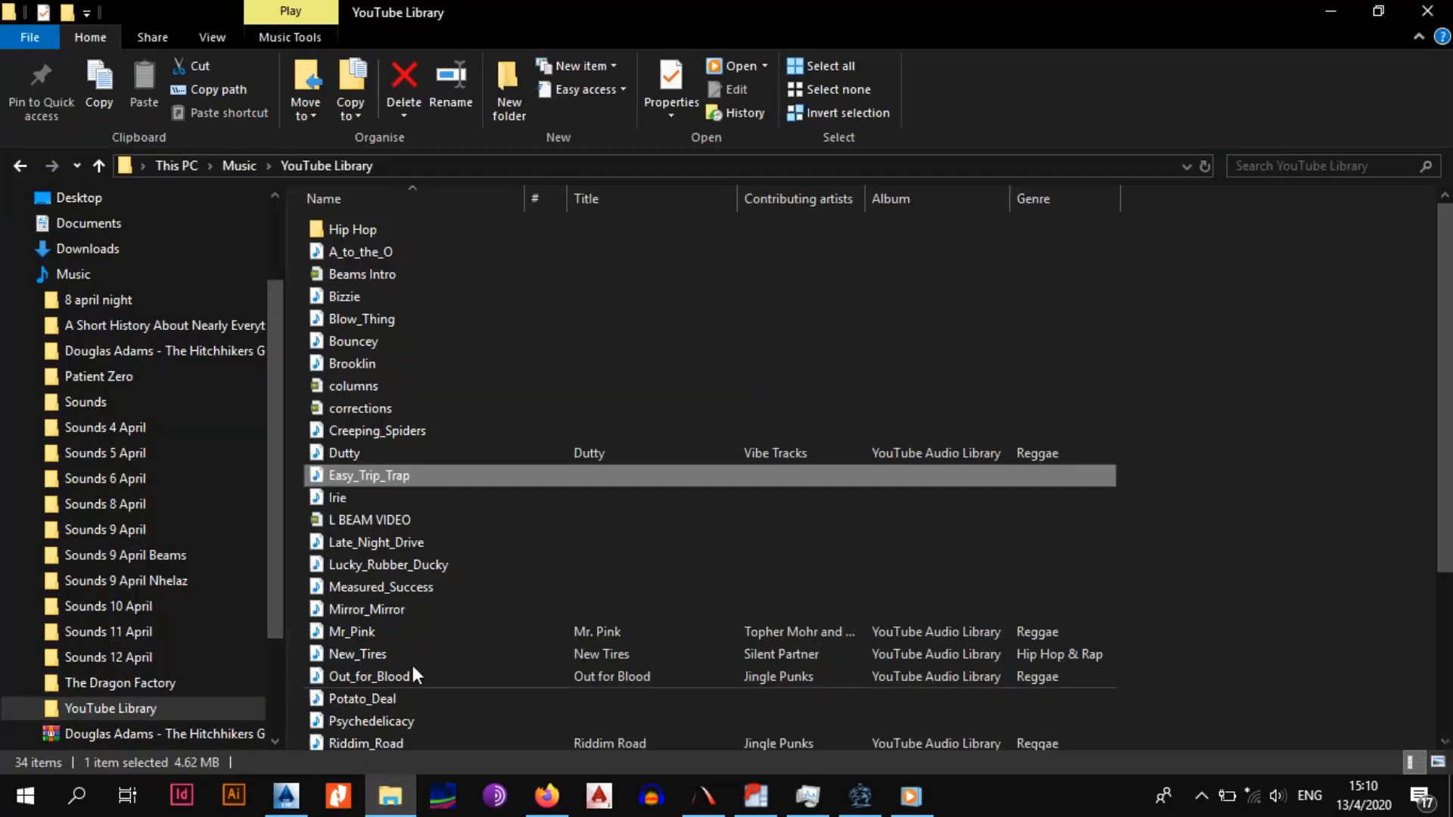
{"action": "left_click", "coordinate": [104, 222]}
{"action": "left_click", "coordinate": [106, 205]}
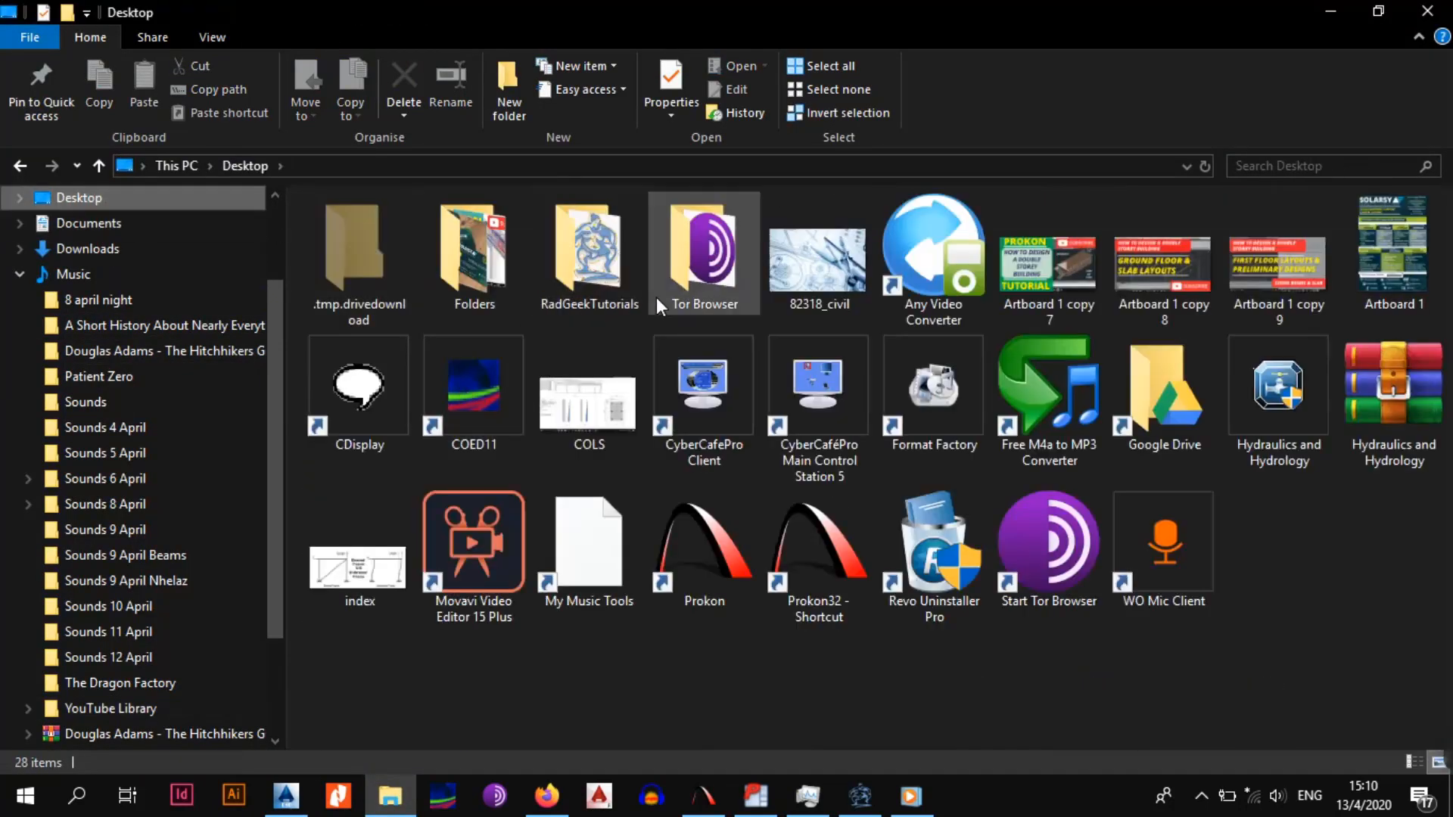
{"action": "double_click", "coordinate": [560, 275]}
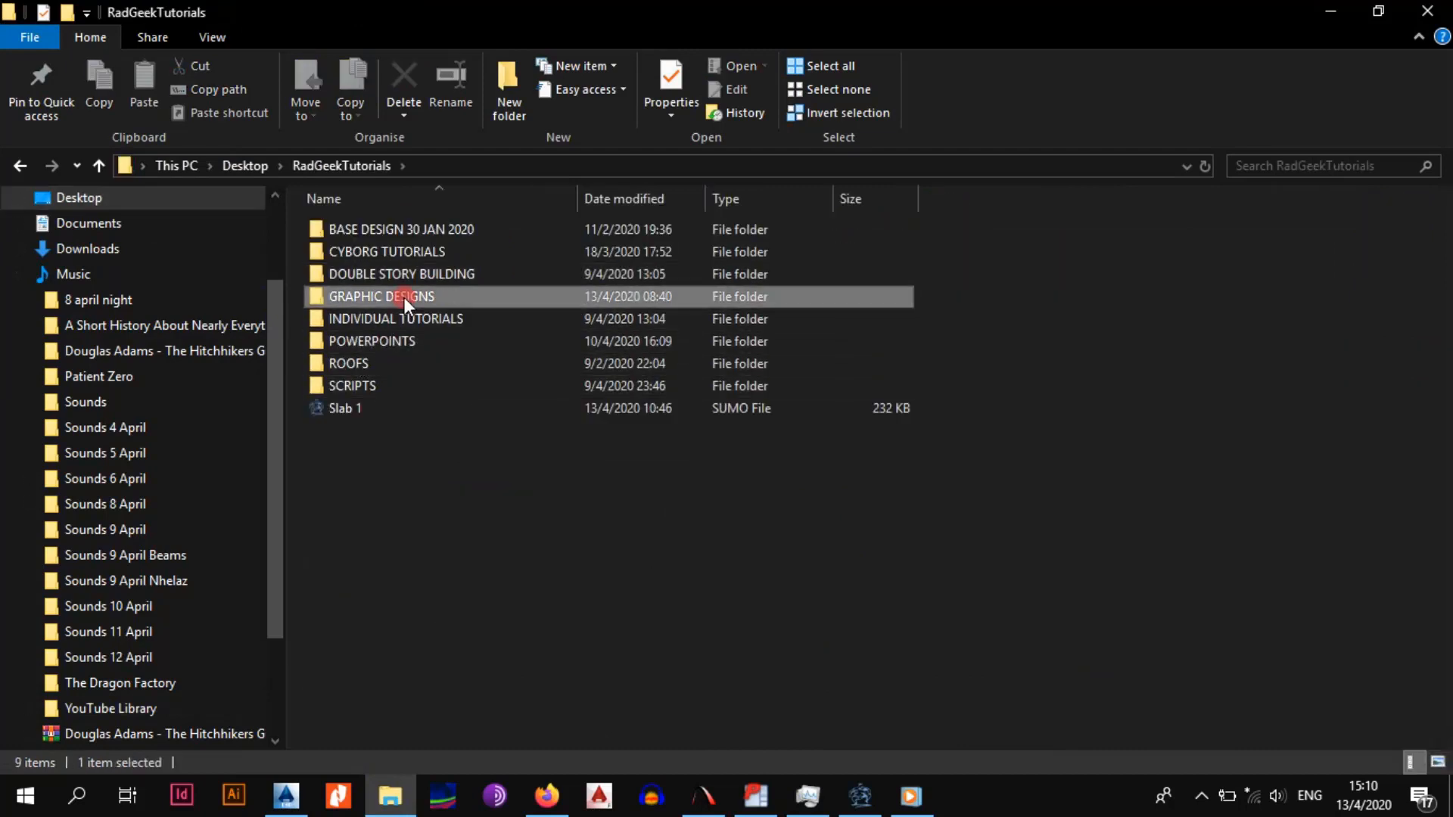
{"action": "double_click", "coordinate": [404, 275]}
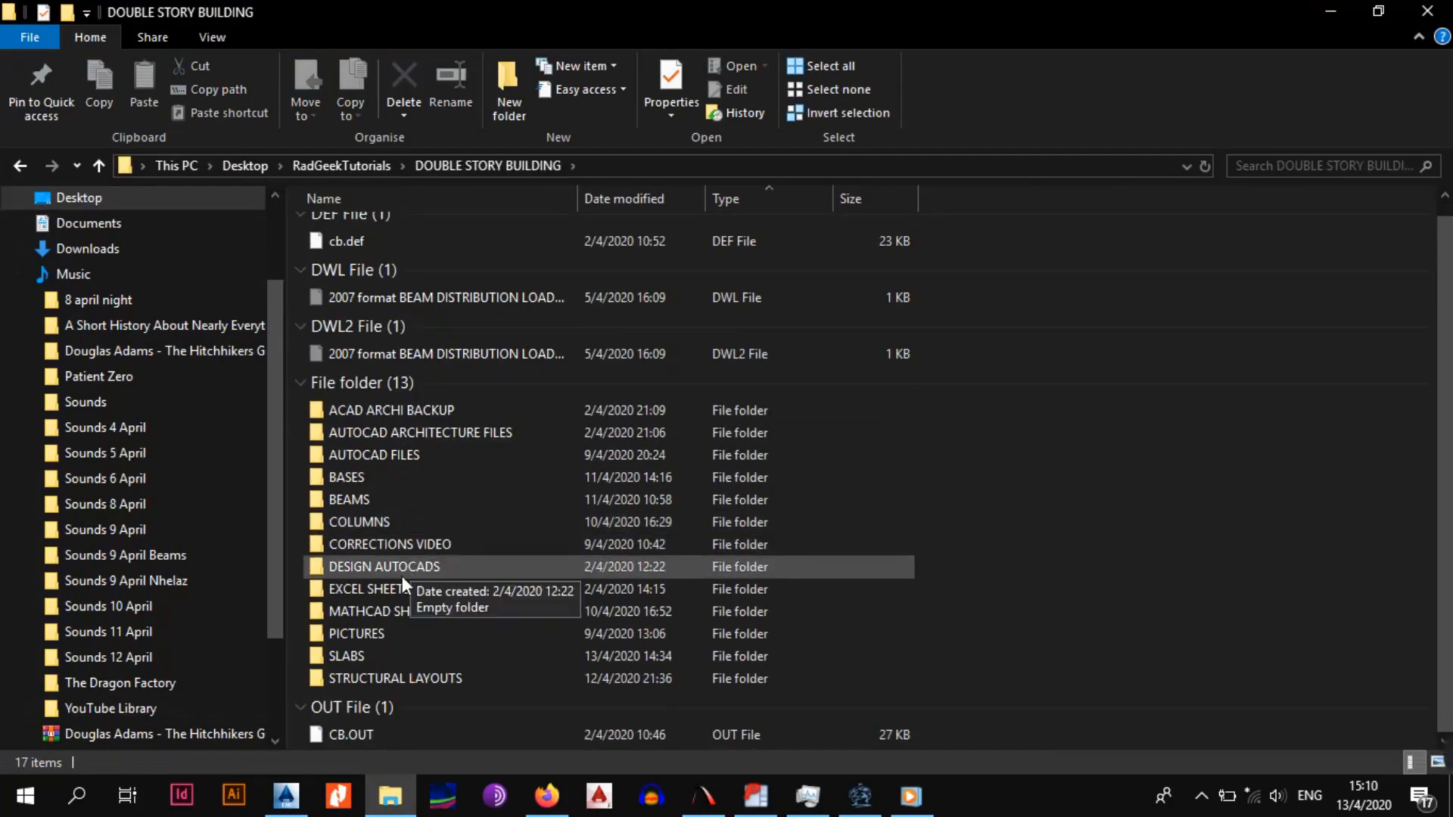
{"action": "double_click", "coordinate": [395, 607]}
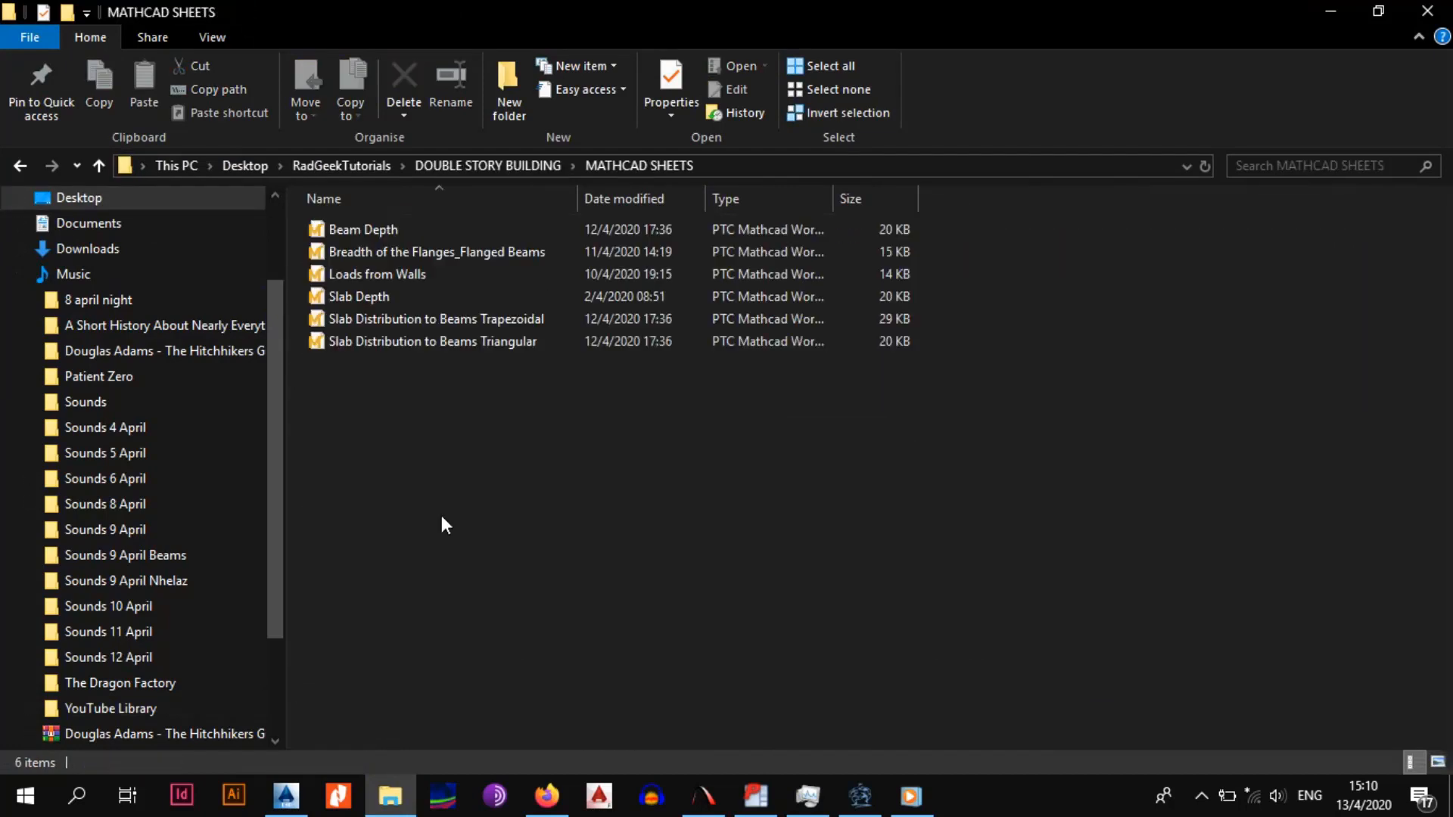
{"action": "double_click", "coordinate": [387, 277]}
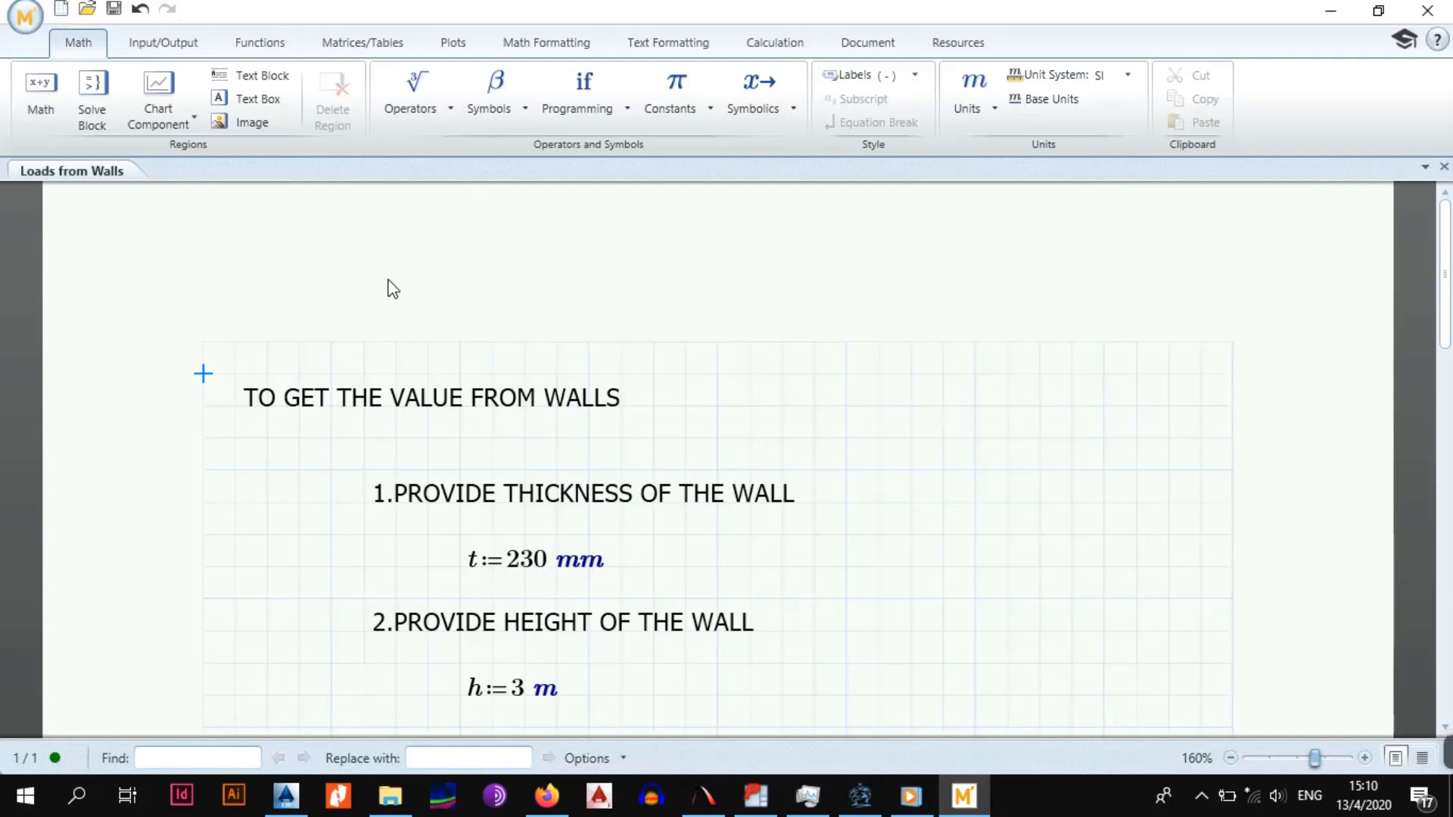
{"action": "scroll", "coordinate": [431, 574], "scroll_direction": "down", "scroll_amount": 6}
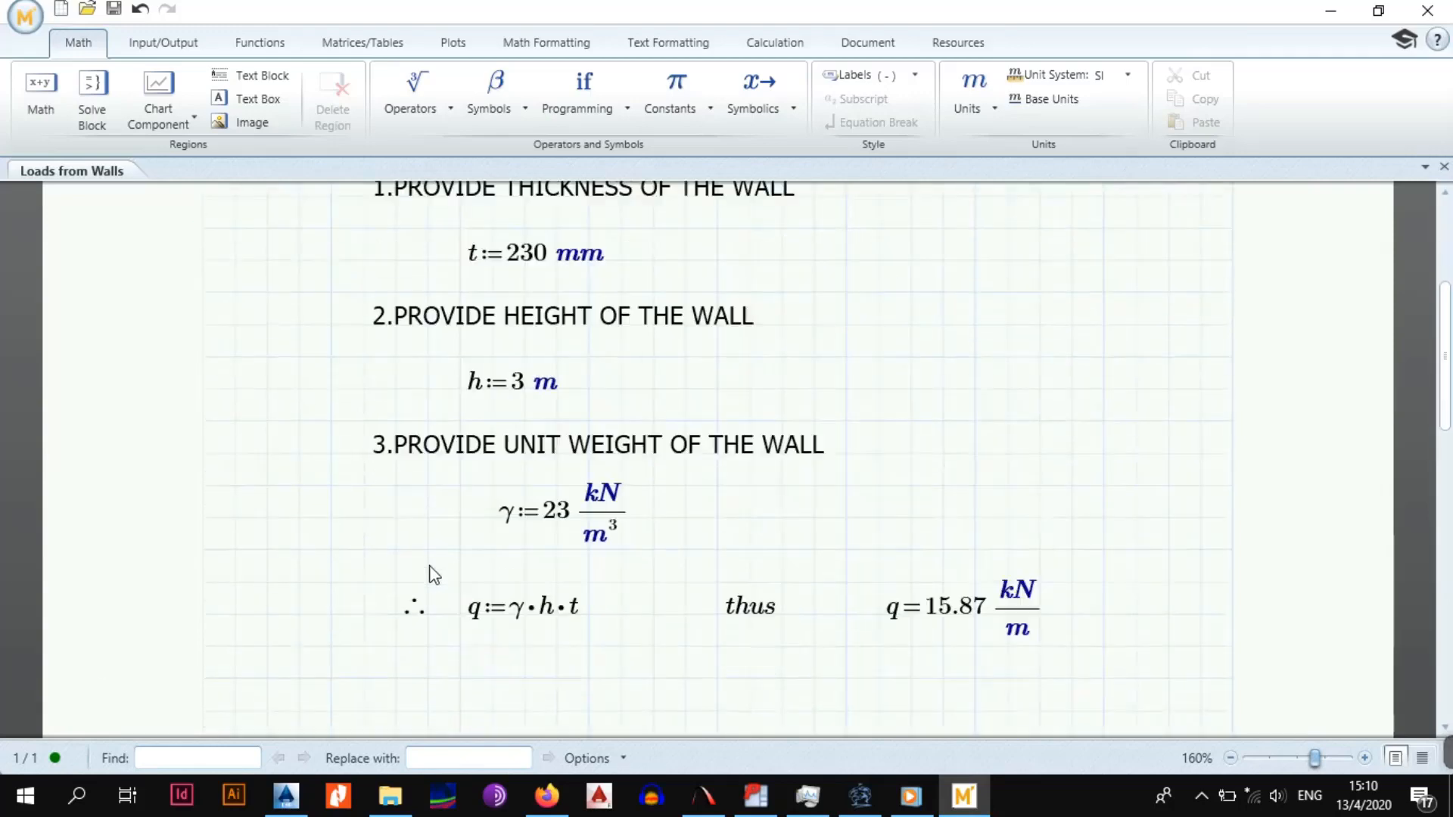
{"action": "scroll", "coordinate": [1080, 506], "scroll_direction": "up", "scroll_amount": 3}
{"action": "scroll", "coordinate": [1084, 507], "scroll_direction": "up", "scroll_amount": 2}
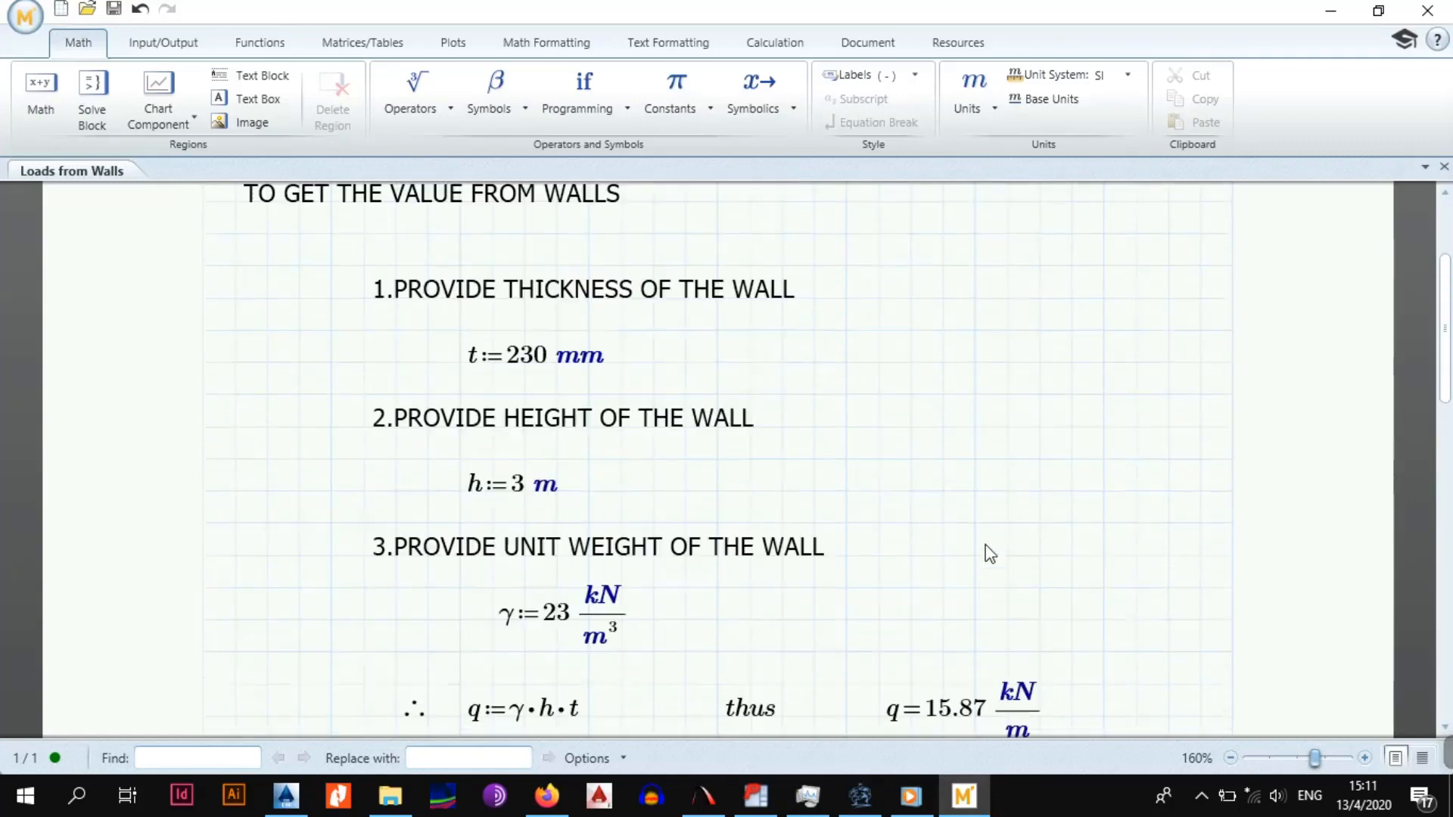
{"action": "left_click", "coordinate": [1331, 11]}
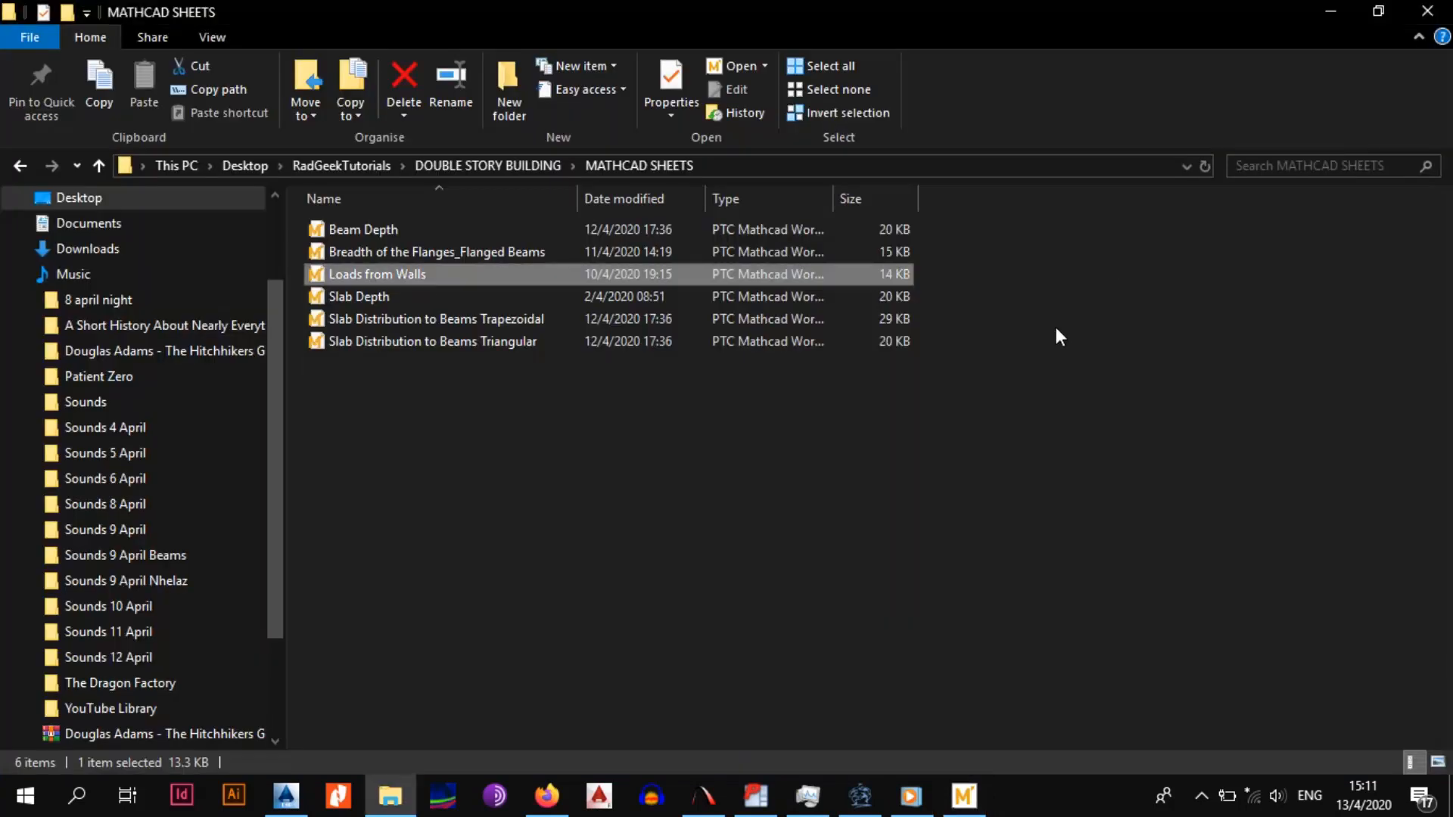
Return to the slab model in Prokon Sumo and start a line load
{"action": "left_click", "coordinate": [861, 796]}
{"action": "scroll", "coordinate": [697, 387], "scroll_direction": "down", "scroll_amount": 1}
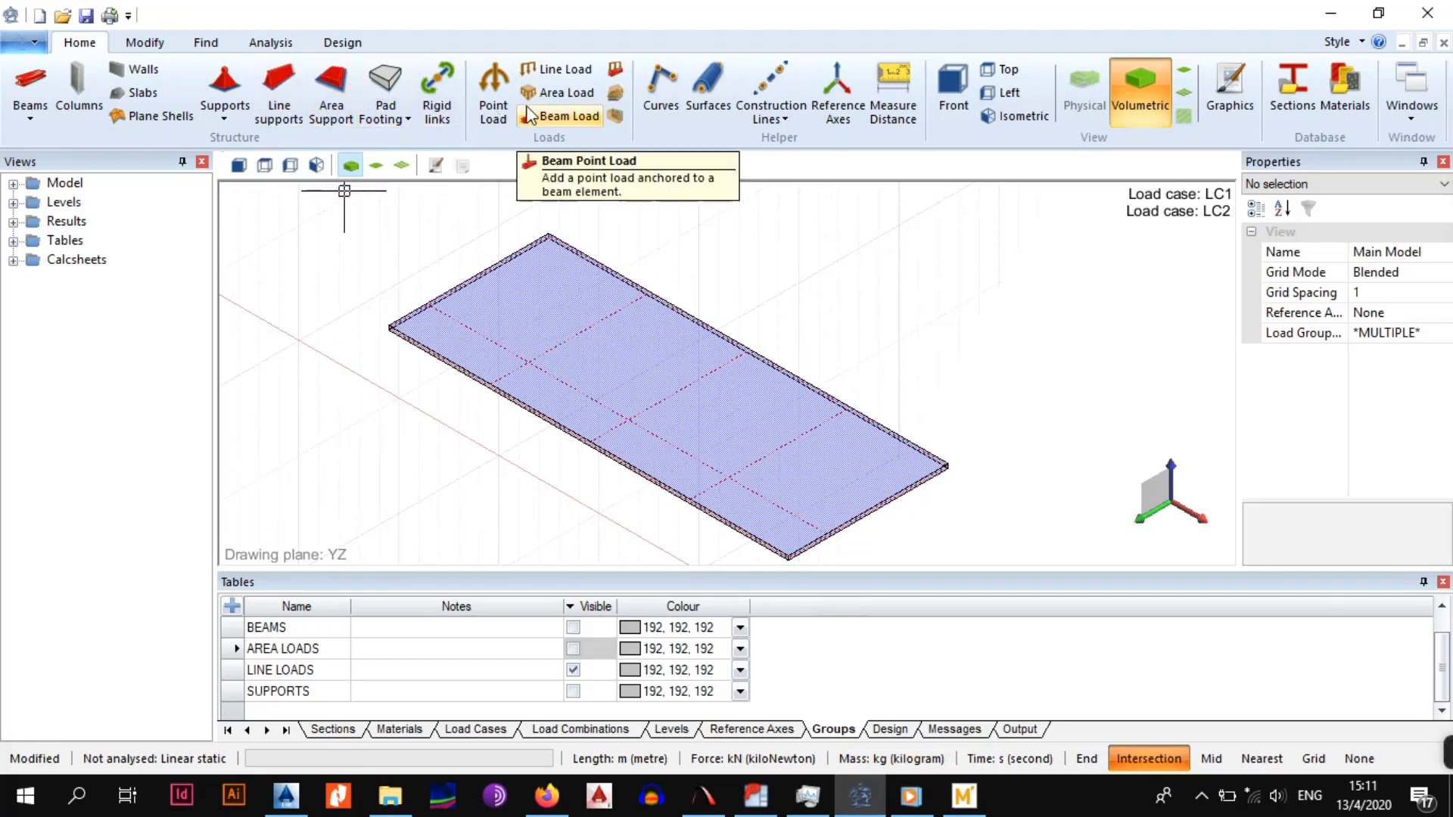
{"action": "left_click", "coordinate": [573, 70]}
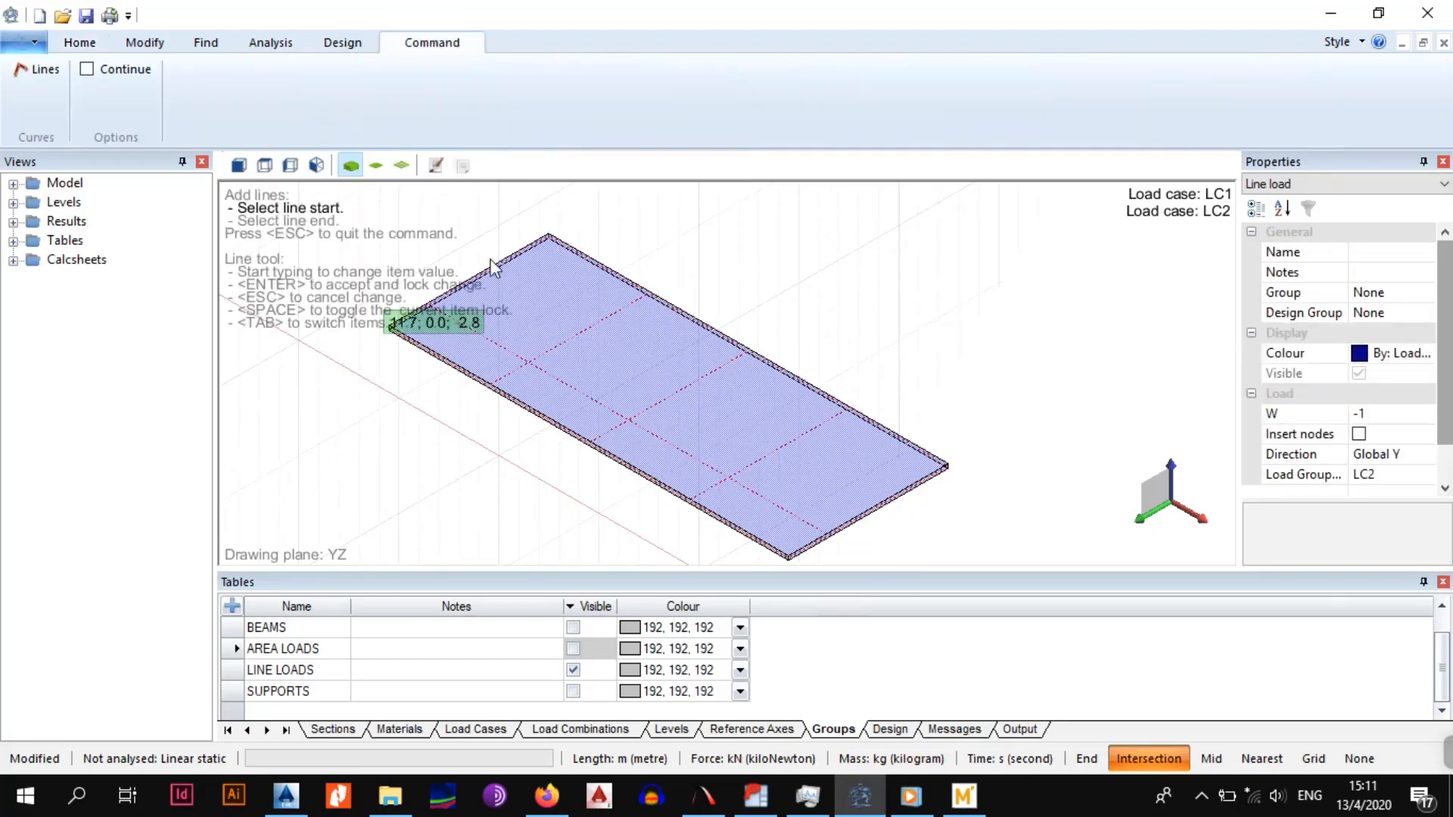
Switch to AutoCAD Civil 3D and examine the wall and beam positions on the First Floor Layout in TUTORIAL LAYOUTS.dwg
{"action": "scroll", "coordinate": [490, 286], "scroll_direction": "up", "scroll_amount": 2}
{"action": "left_click", "coordinate": [286, 796]}
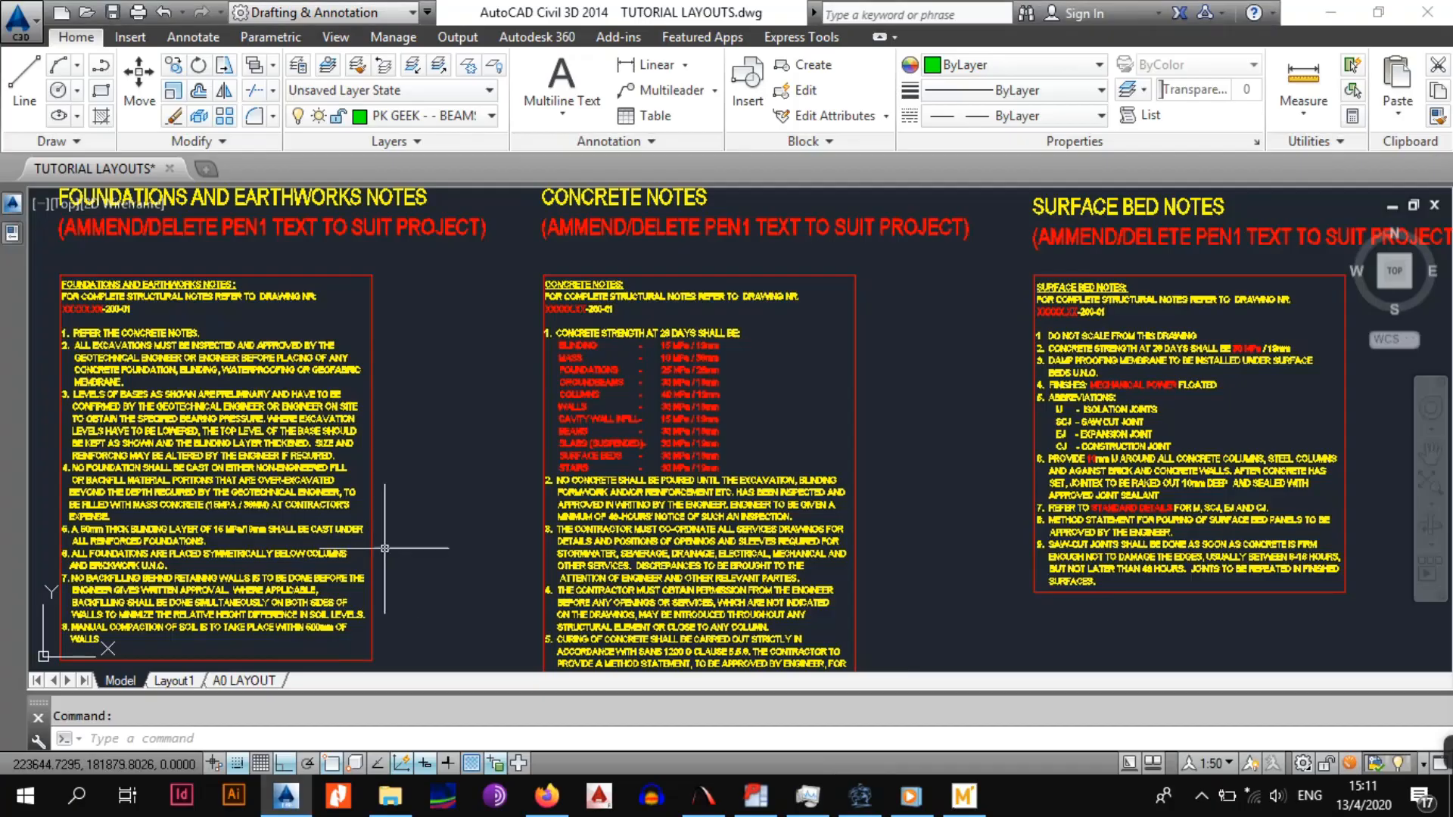
{"action": "scroll", "coordinate": [419, 436], "scroll_direction": "down", "scroll_amount": 6}
{"action": "scroll", "coordinate": [418, 437], "scroll_direction": "down", "scroll_amount": 6}
{"action": "scroll", "coordinate": [581, 458], "scroll_direction": "up", "scroll_amount": 10}
{"action": "mouse_move", "coordinate": [636, 467]}
{"action": "middle_mouse_down"}
{"action": "mouse_move", "coordinate": [471, 445]}
{"action": "mouse_move", "coordinate": [459, 428]}
{"action": "middle_mouse_up"}
{"action": "scroll", "coordinate": [728, 346], "scroll_direction": "up", "scroll_amount": 8}
{"action": "middle_click_drag", "start_coordinate": [728, 346], "coordinate": [656, 524]}
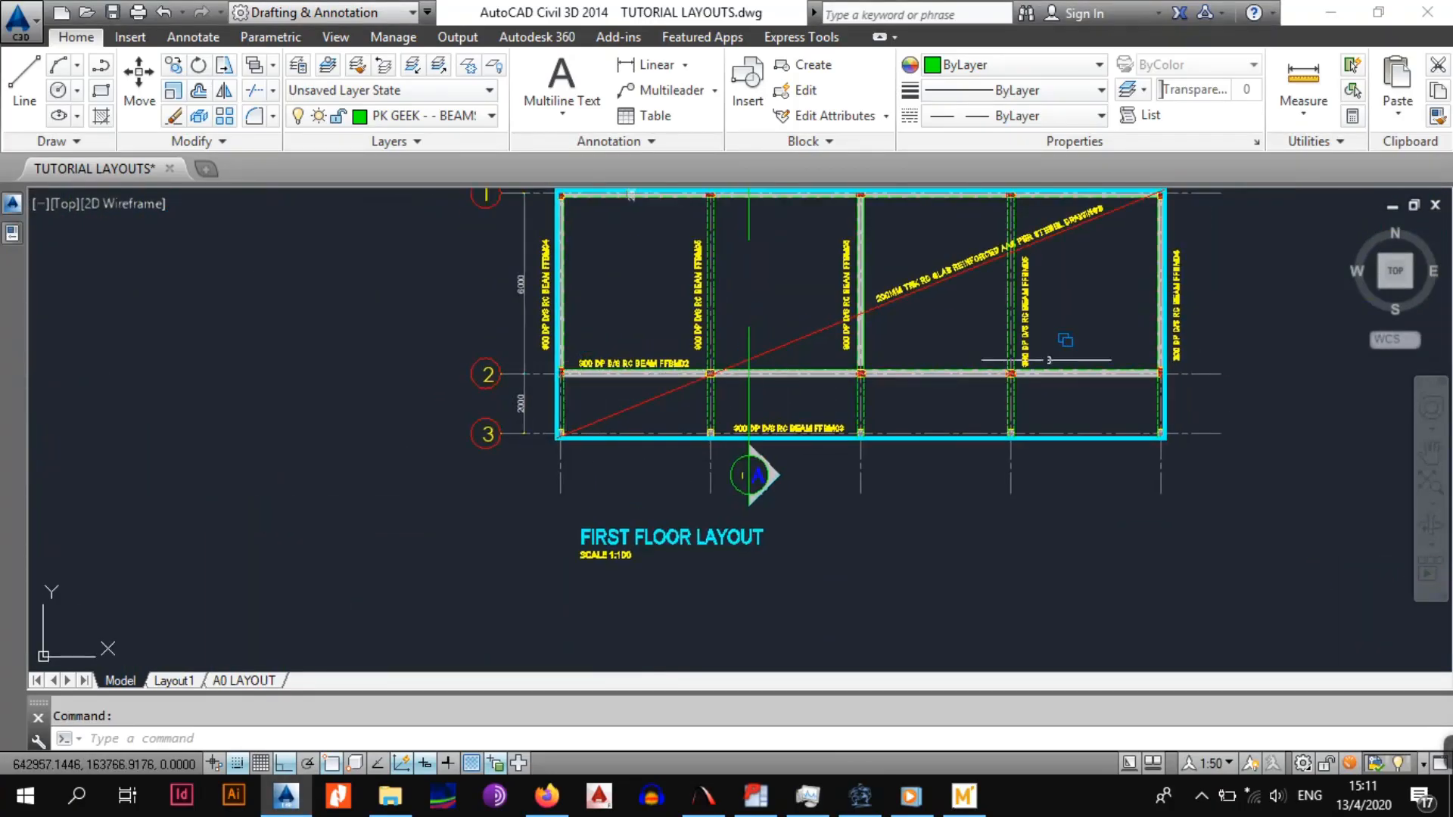
{"action": "middle_click_drag", "start_coordinate": [1133, 387], "coordinate": [1113, 456]}
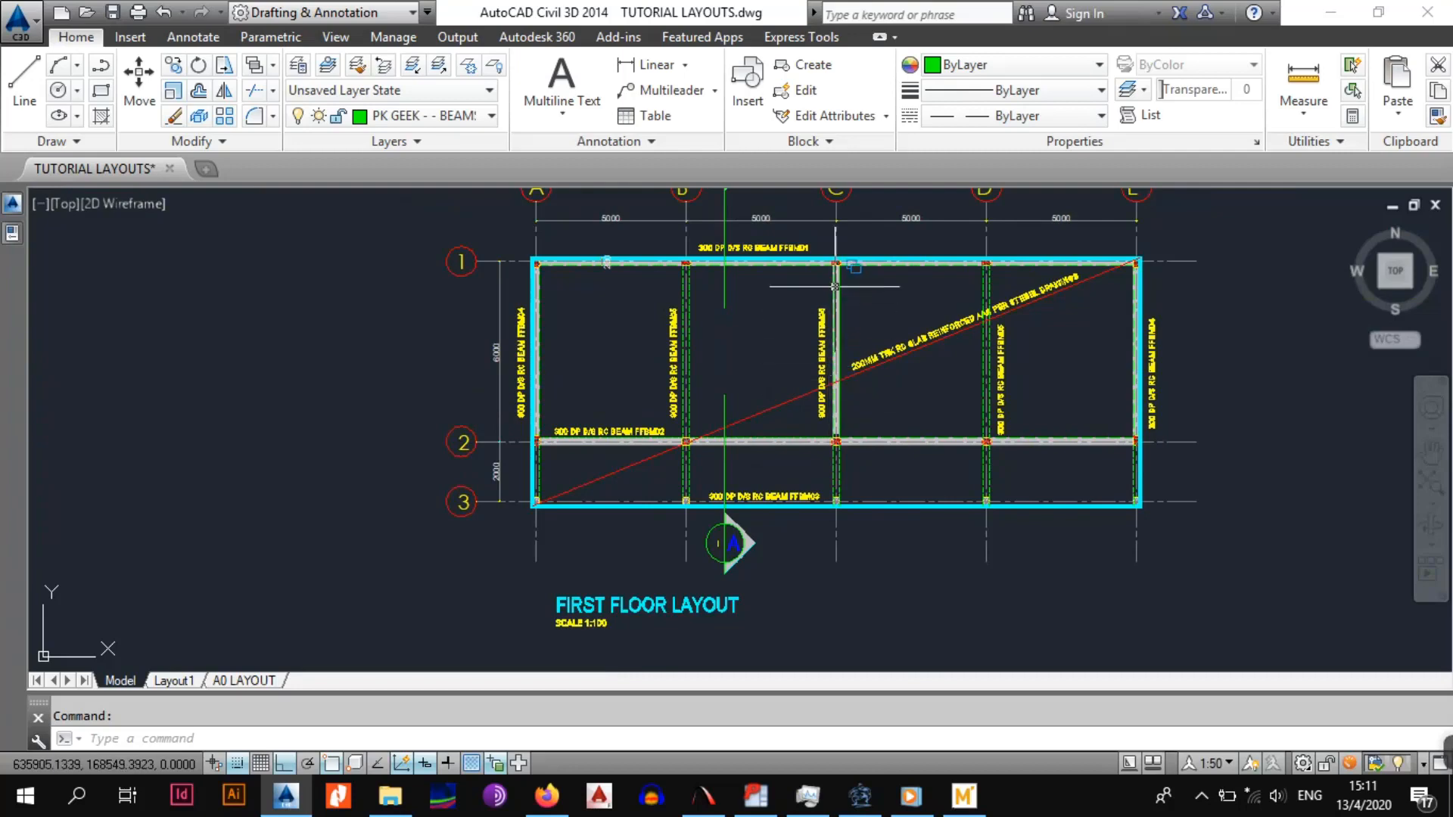
Return to the slab model in Prokon Sumo and set the line load's W to -16, colour to Green and group to LINE LOADS
{"action": "left_click", "coordinate": [861, 796]}
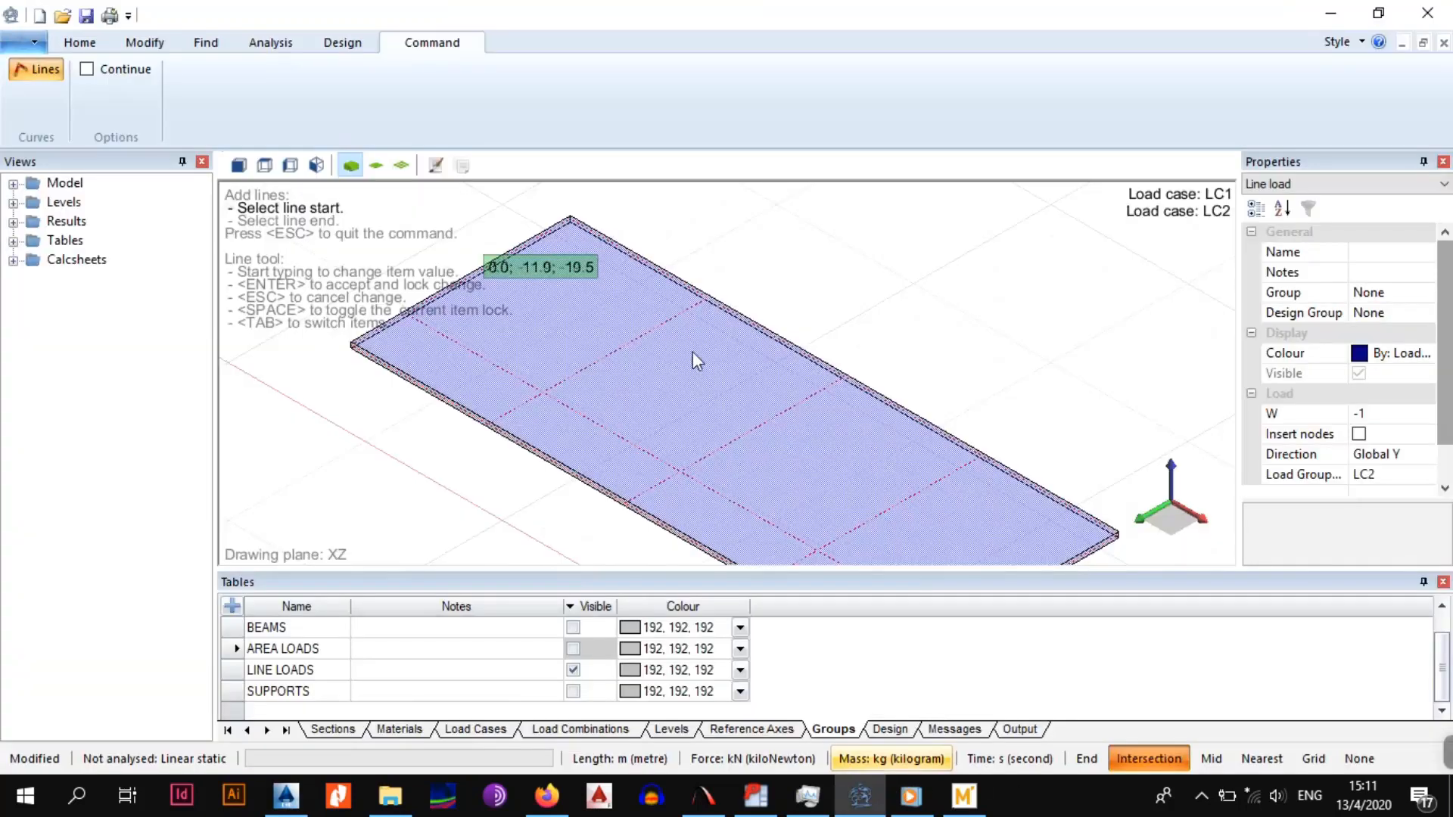
{"action": "left_click", "coordinate": [1379, 415]}
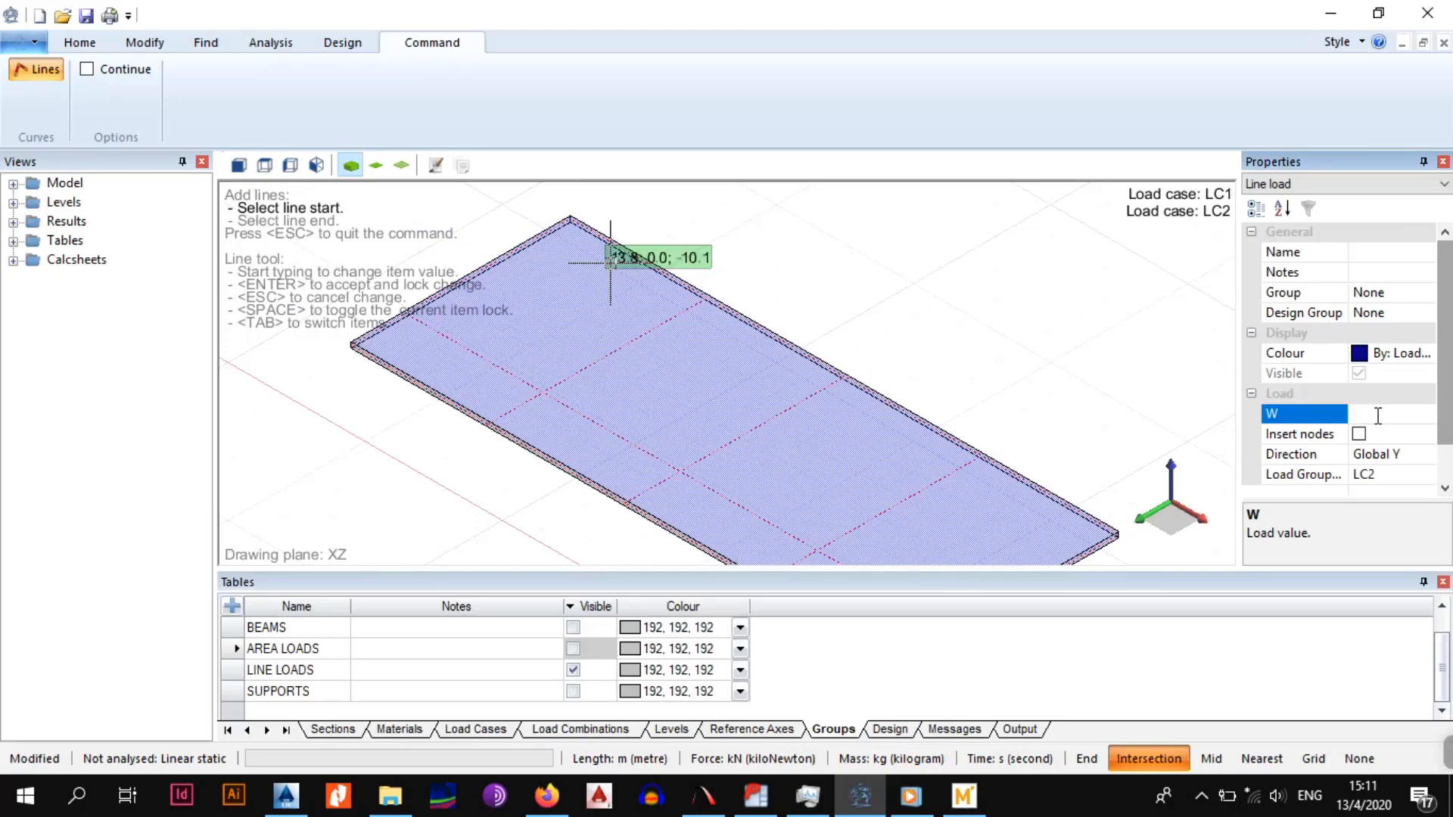
{"action": "type", "text": "1"}
{"action": "type", "text": "-"}
{"action": "type", "text": "16"}
{"action": "left_click", "coordinate": [1401, 353]}
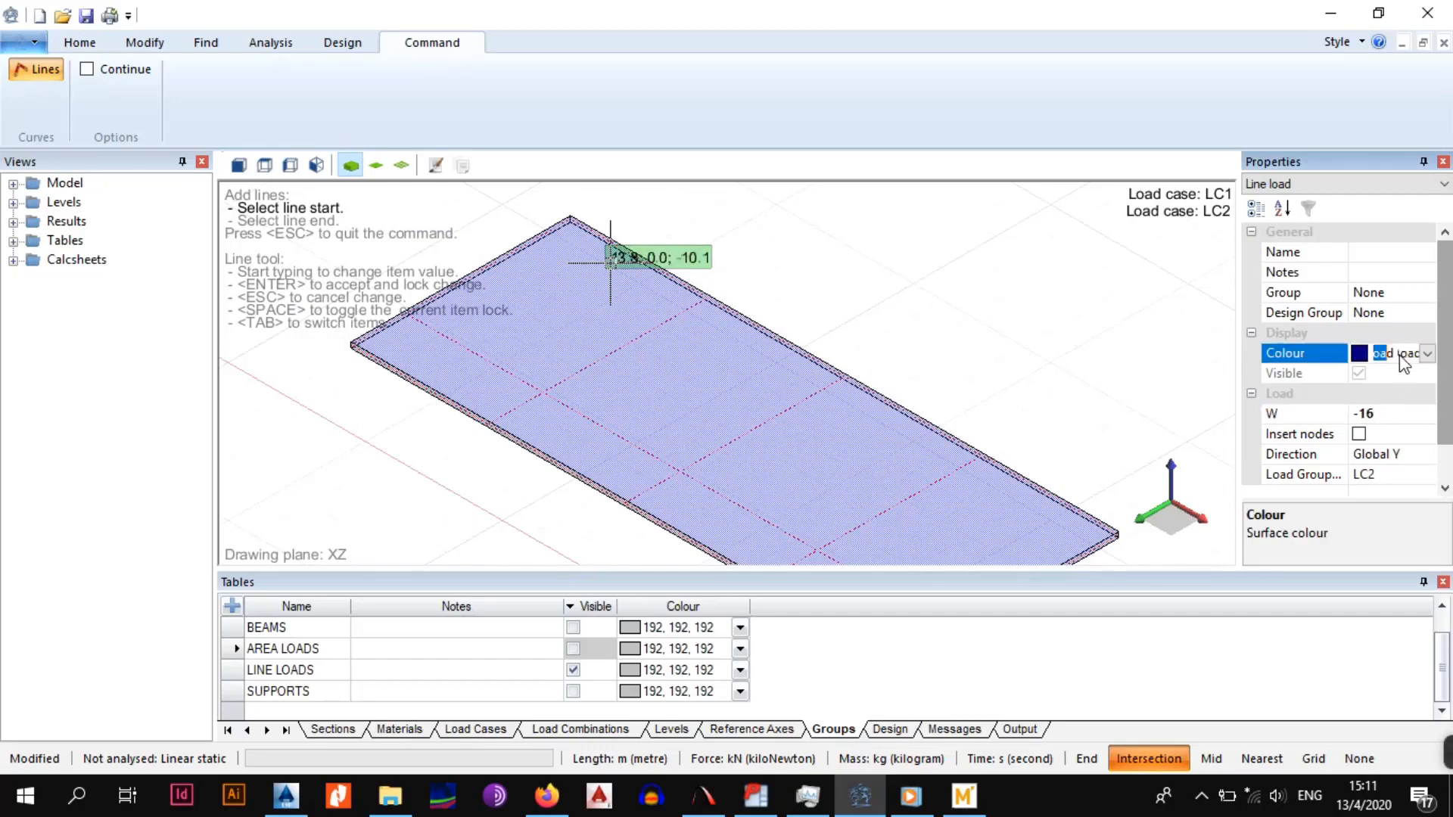
{"action": "left_click", "coordinate": [1428, 354]}
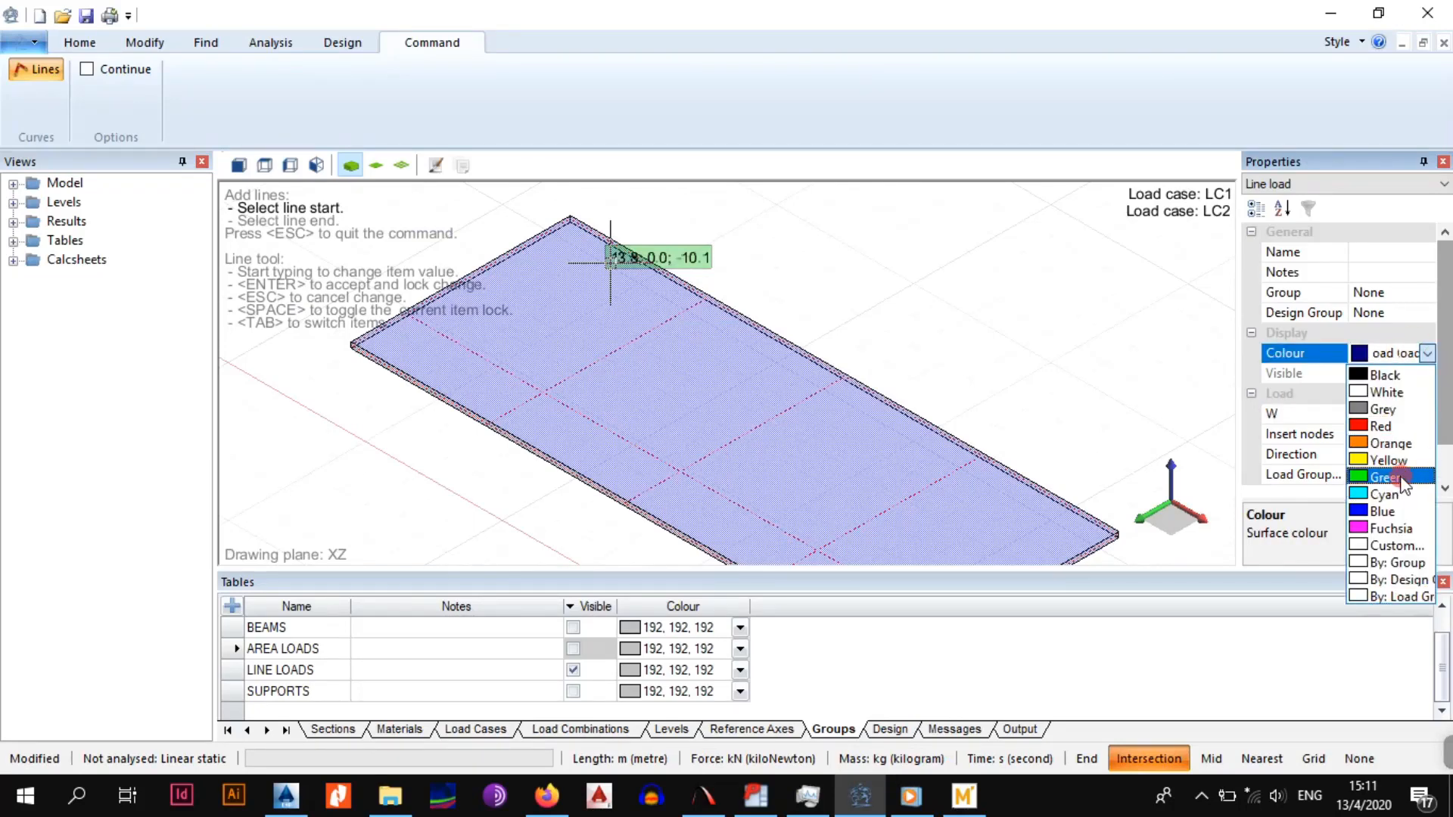
{"action": "left_click", "coordinate": [1391, 478]}
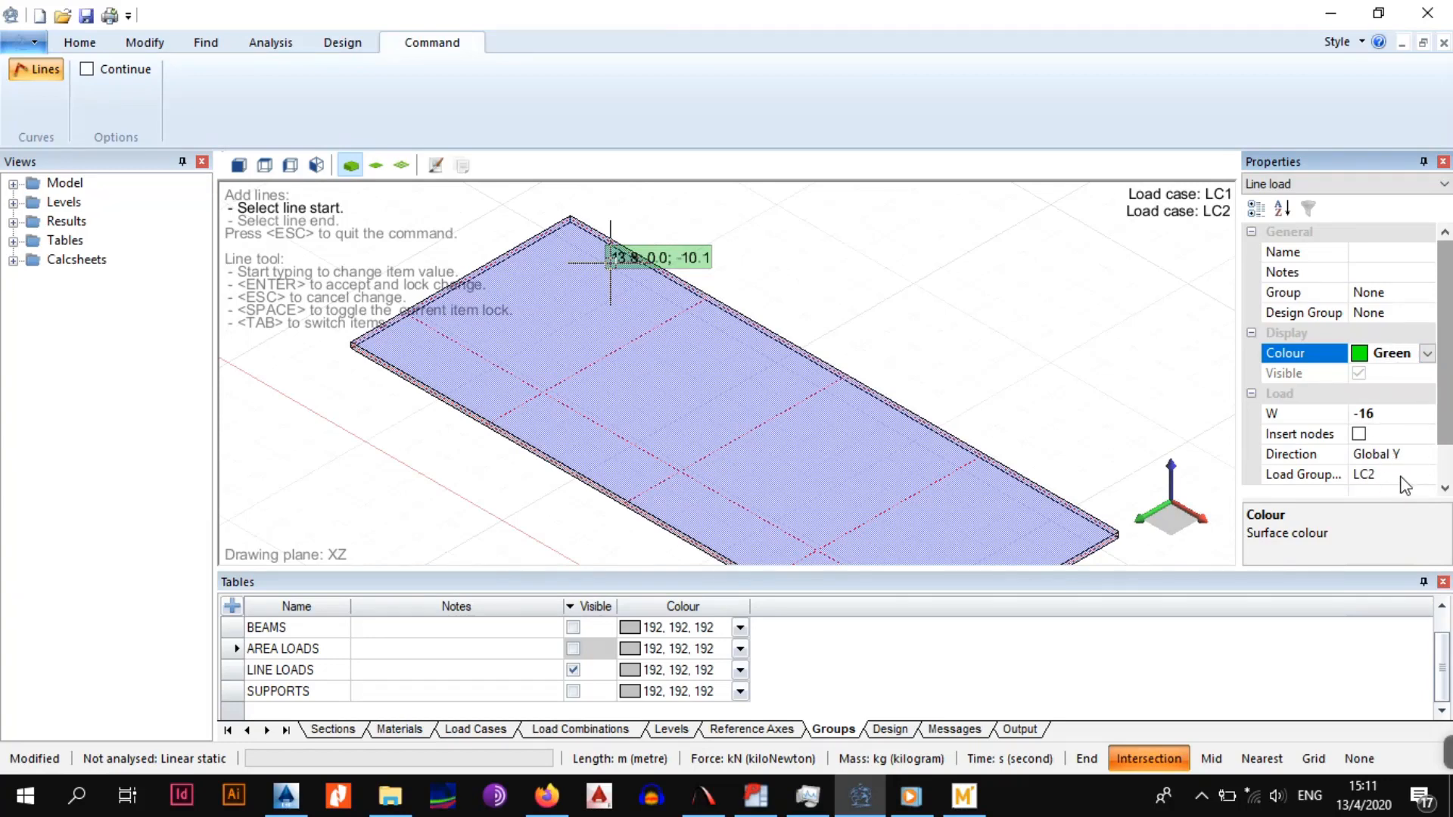
{"action": "left_click", "coordinate": [1392, 293]}
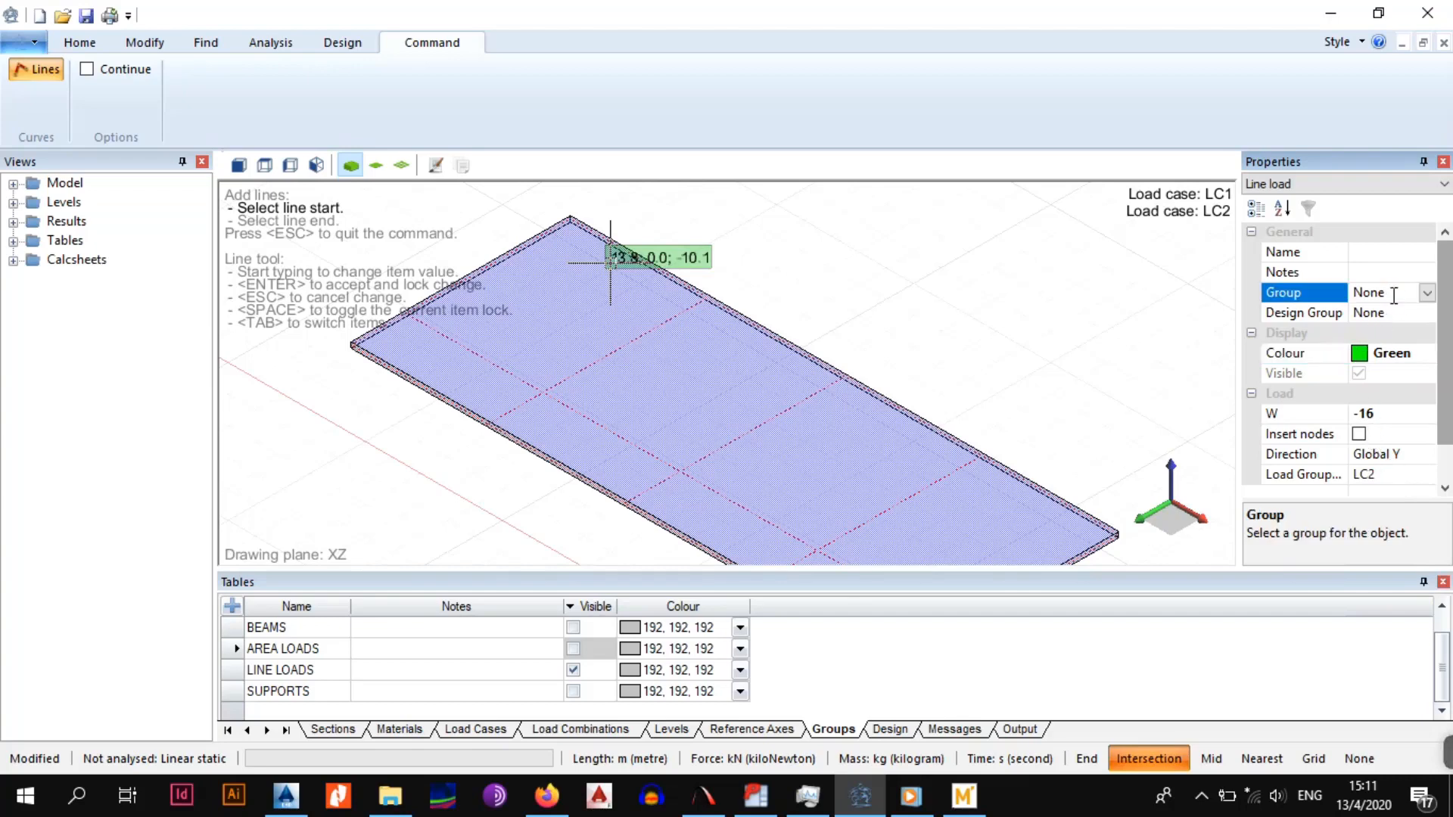
{"action": "left_click", "coordinate": [1429, 293]}
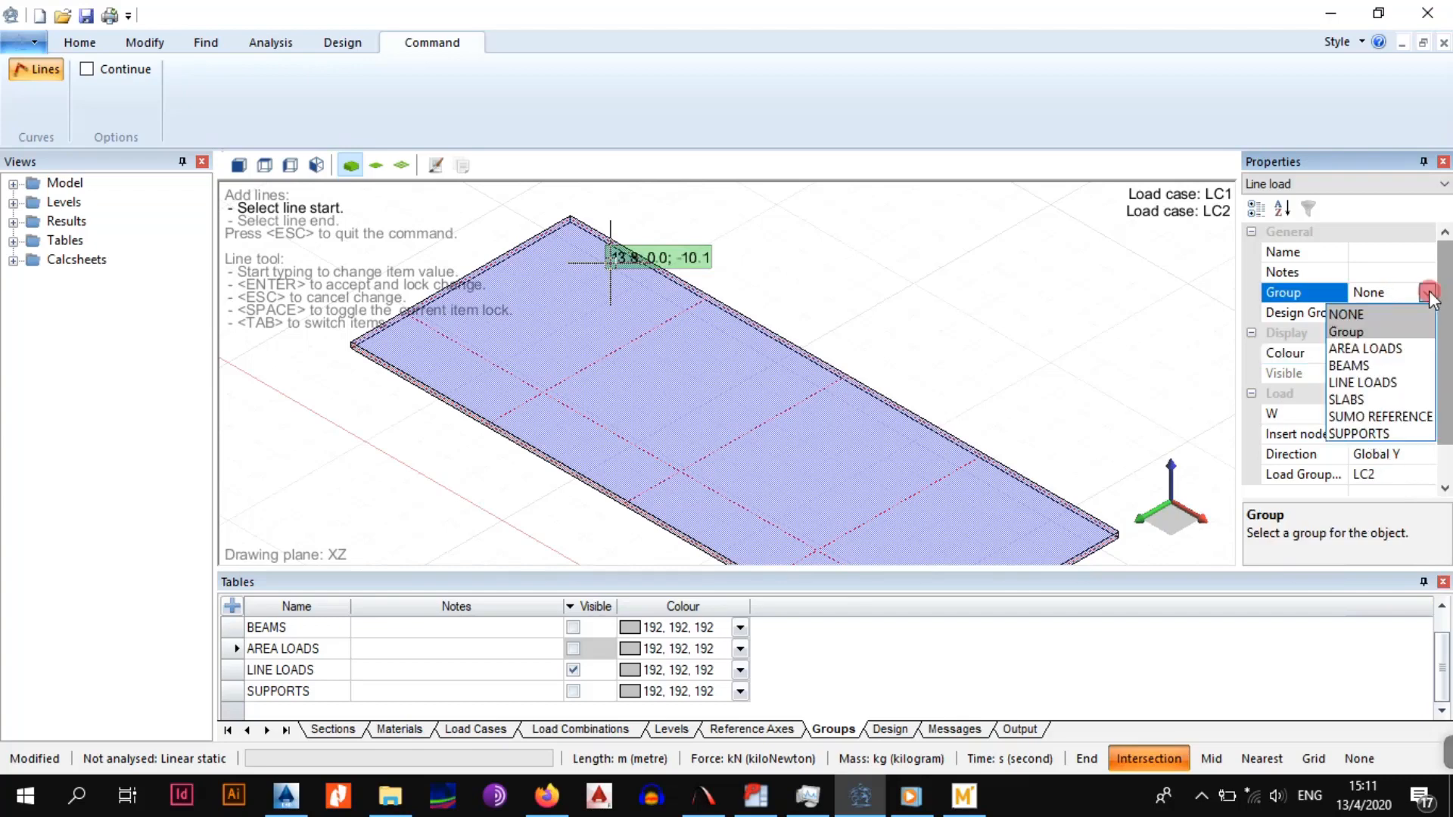
{"action": "left_click", "coordinate": [1379, 384]}
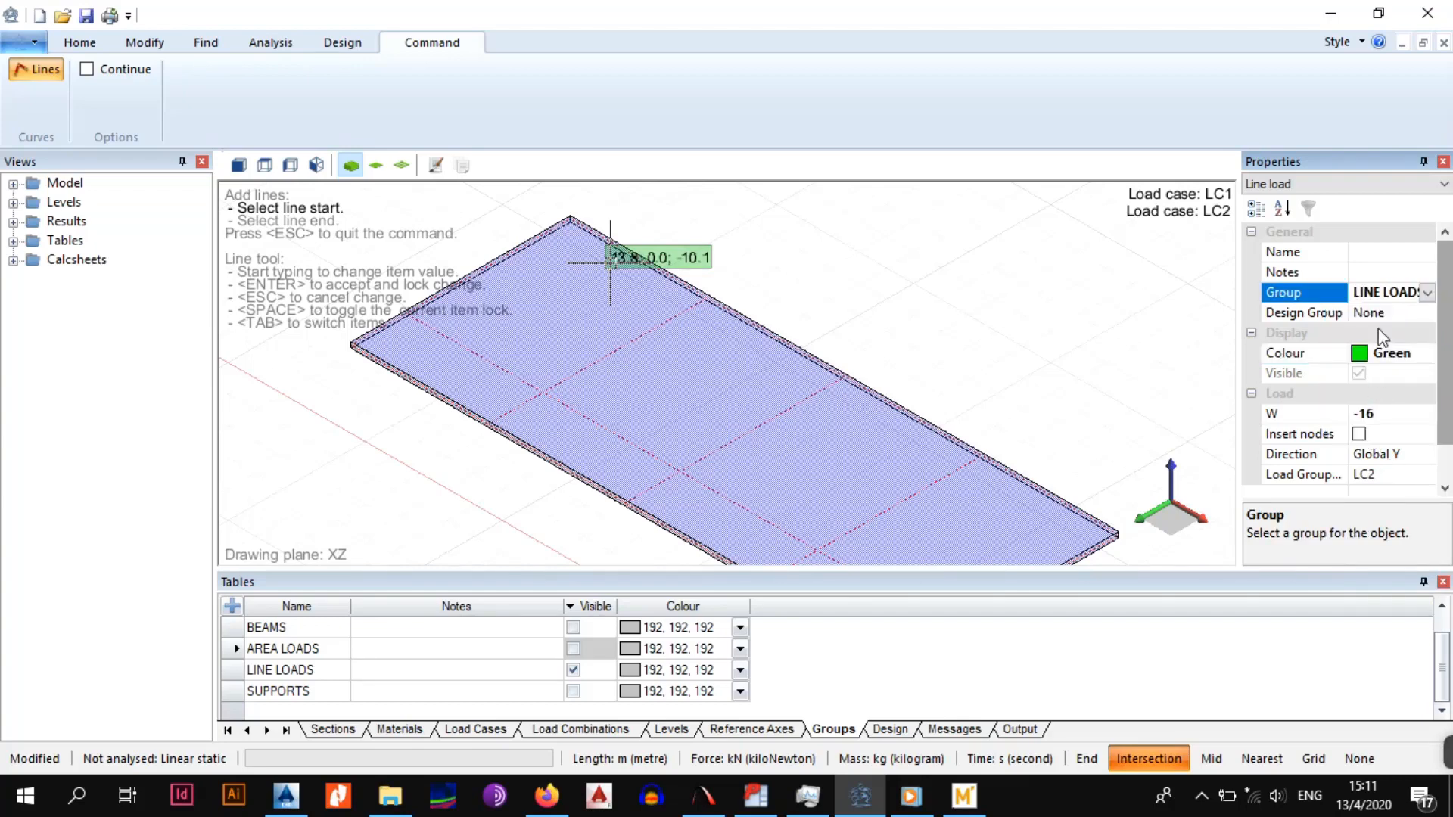
Name the line load WALL 1 and draw it 6 m along the slab's short edge at X 11.7, from Z -4.8 to the corner
{"action": "left_click", "coordinate": [1373, 254]}
{"action": "type", "text": "W"}
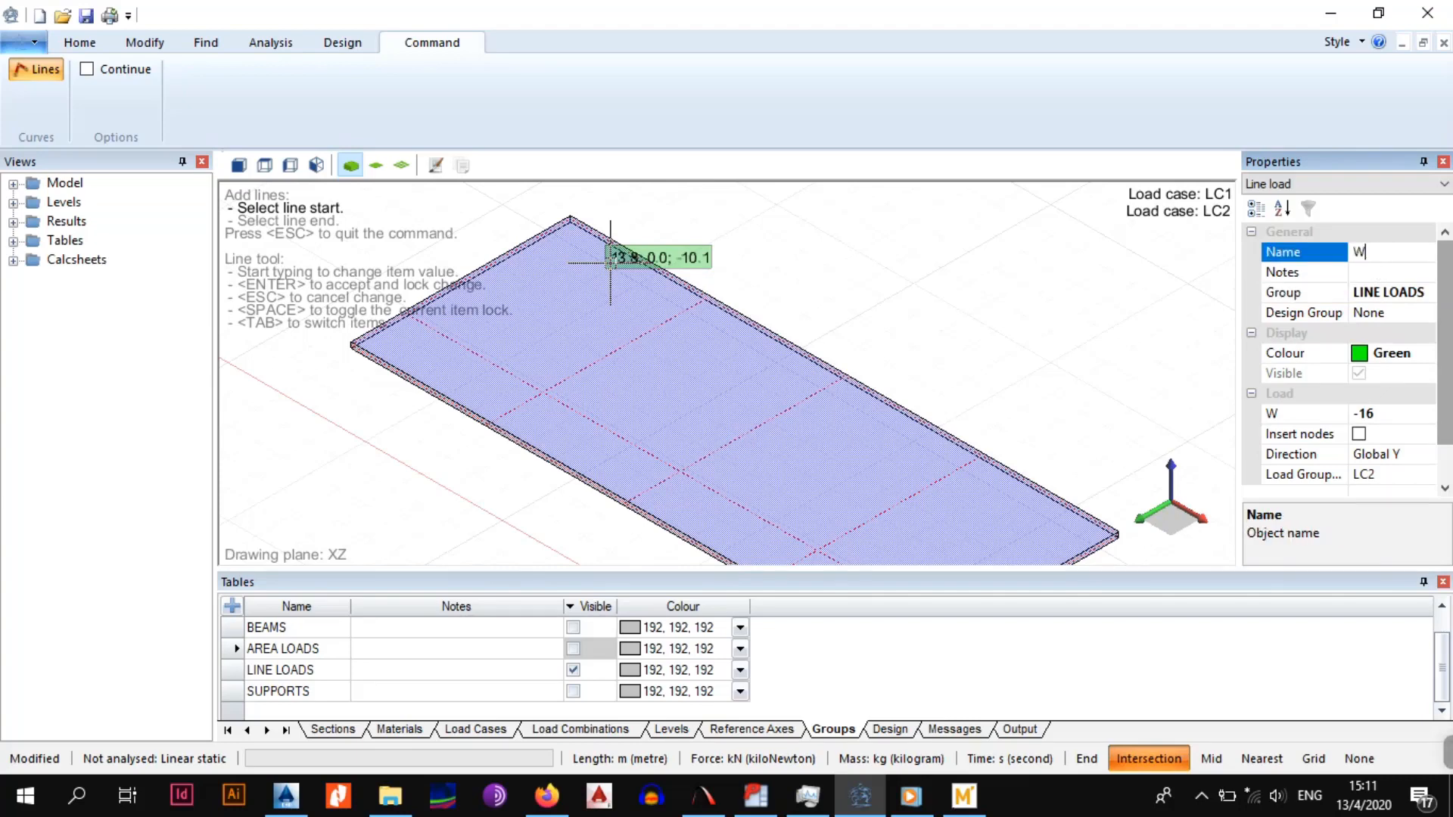
{"action": "type", "text": "ALL 1"}
{"action": "left_click", "coordinate": [410, 311]}
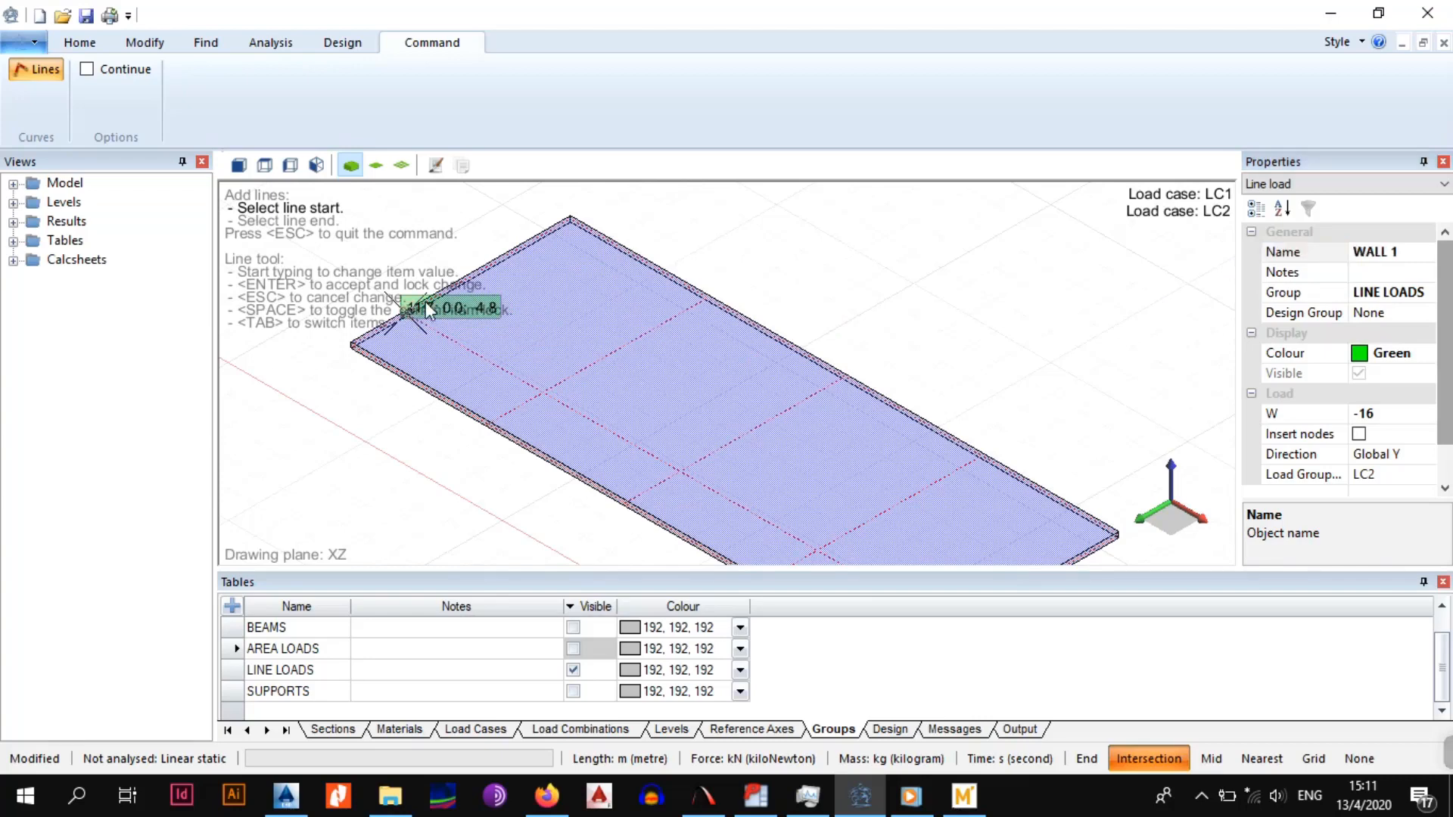
{"action": "left_click", "coordinate": [572, 223]}
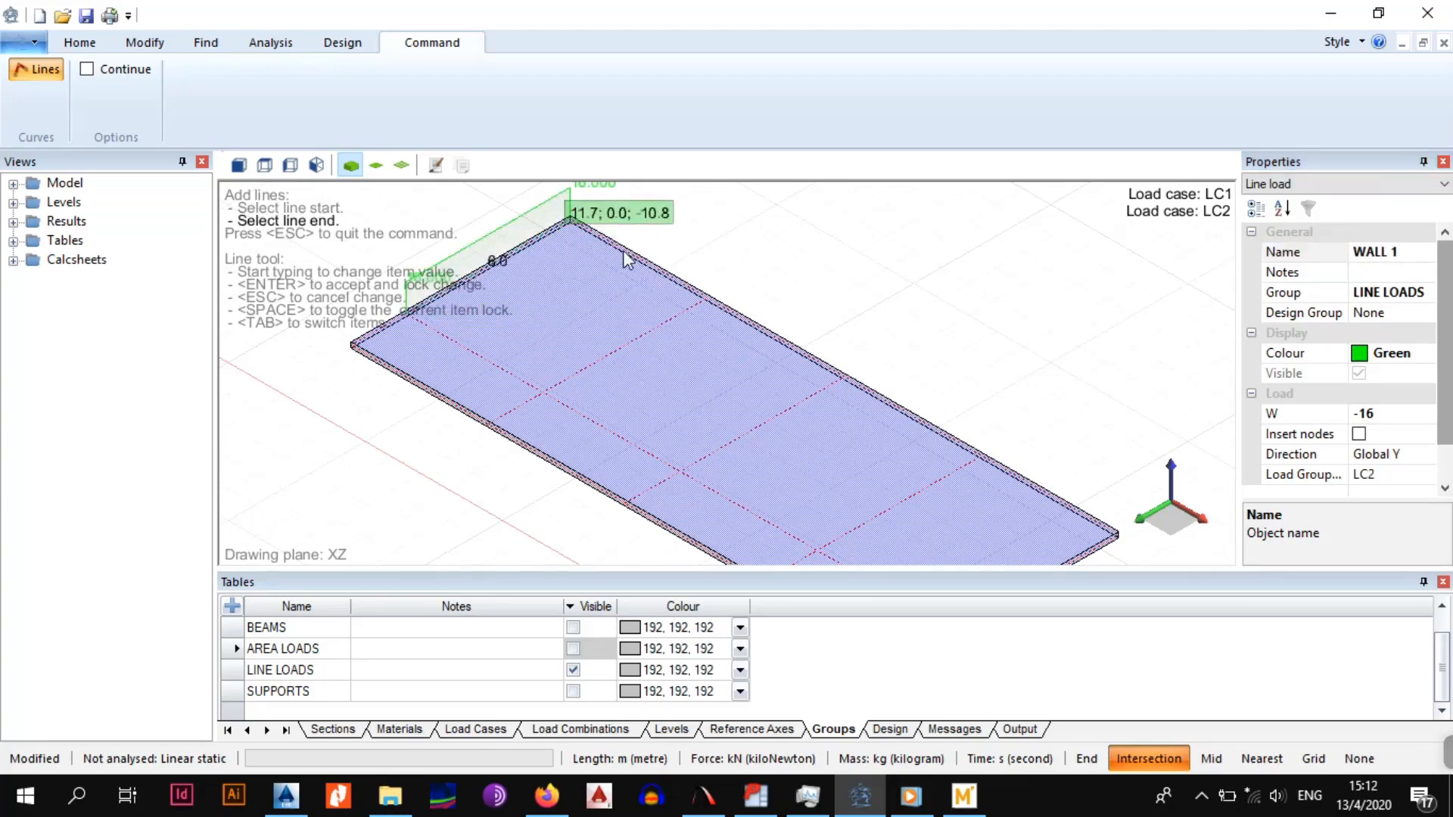
Add line load WALL 2 along the slab's full 20 m long edge at Z -10.8, starting from the end of WALL 1
{"action": "left_click", "coordinate": [573, 222]}
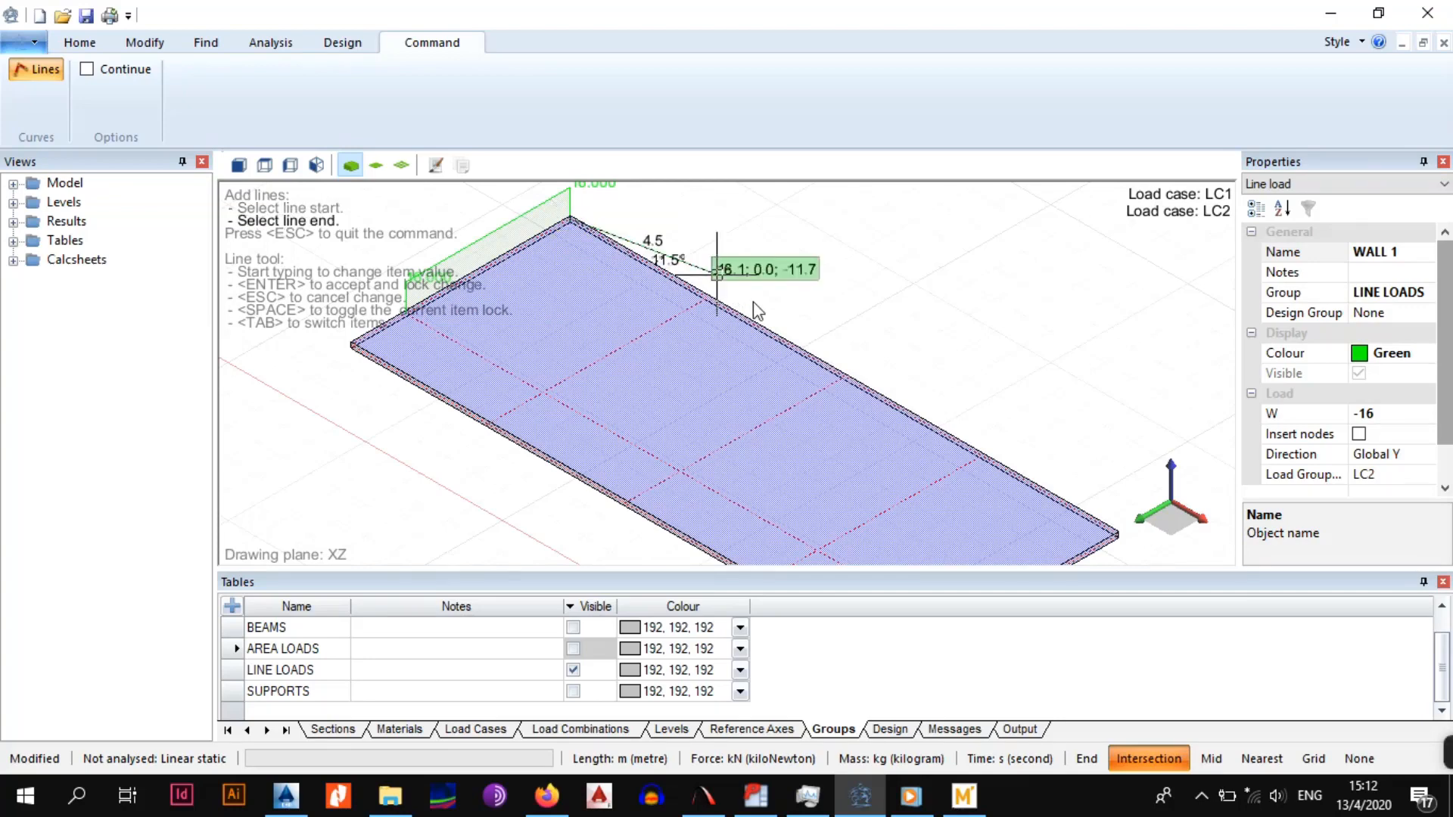
{"action": "left_click", "coordinate": [1410, 256]}
{"action": "type", "text": "2"}
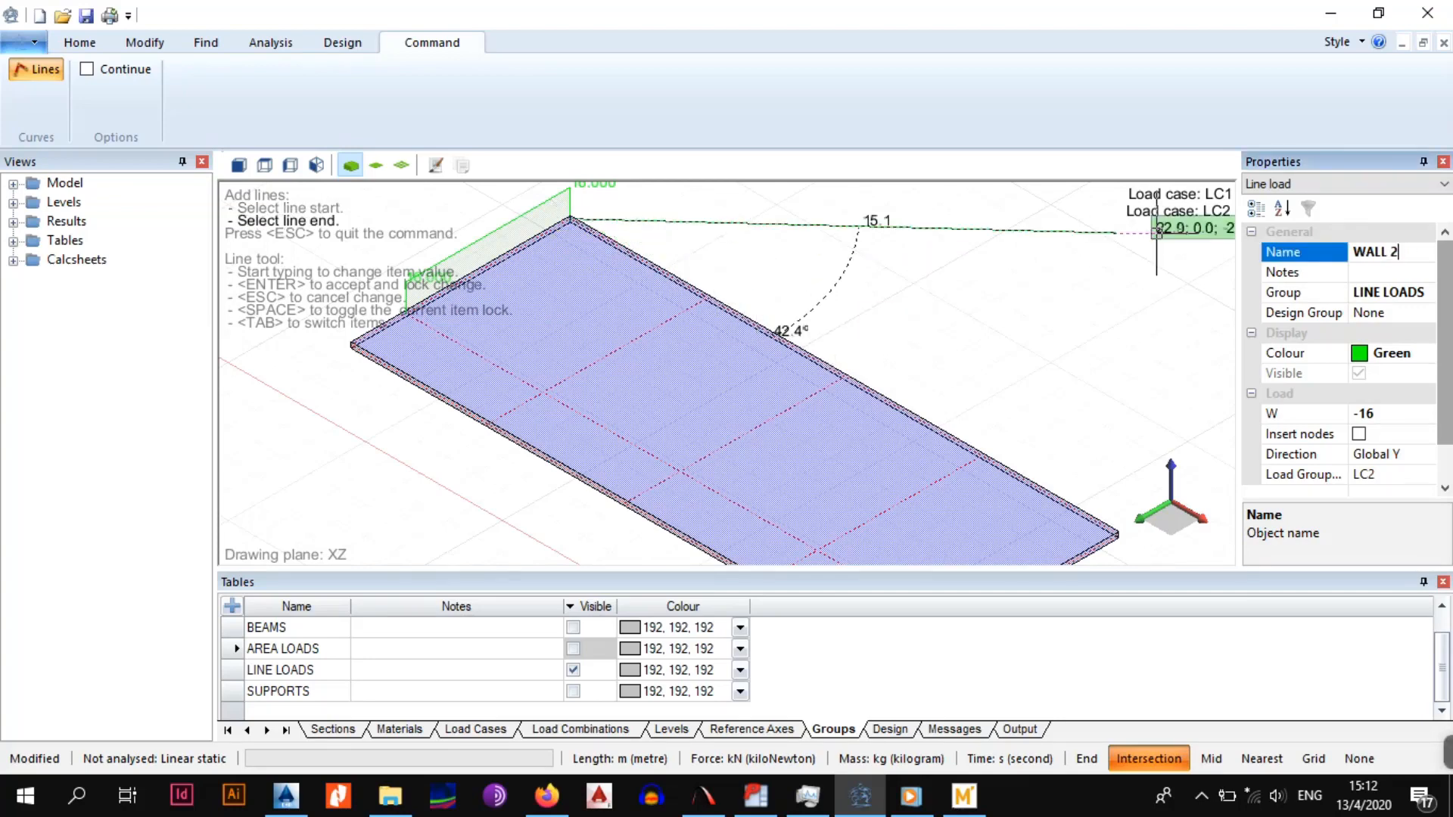
{"action": "left_click", "coordinate": [1116, 536]}
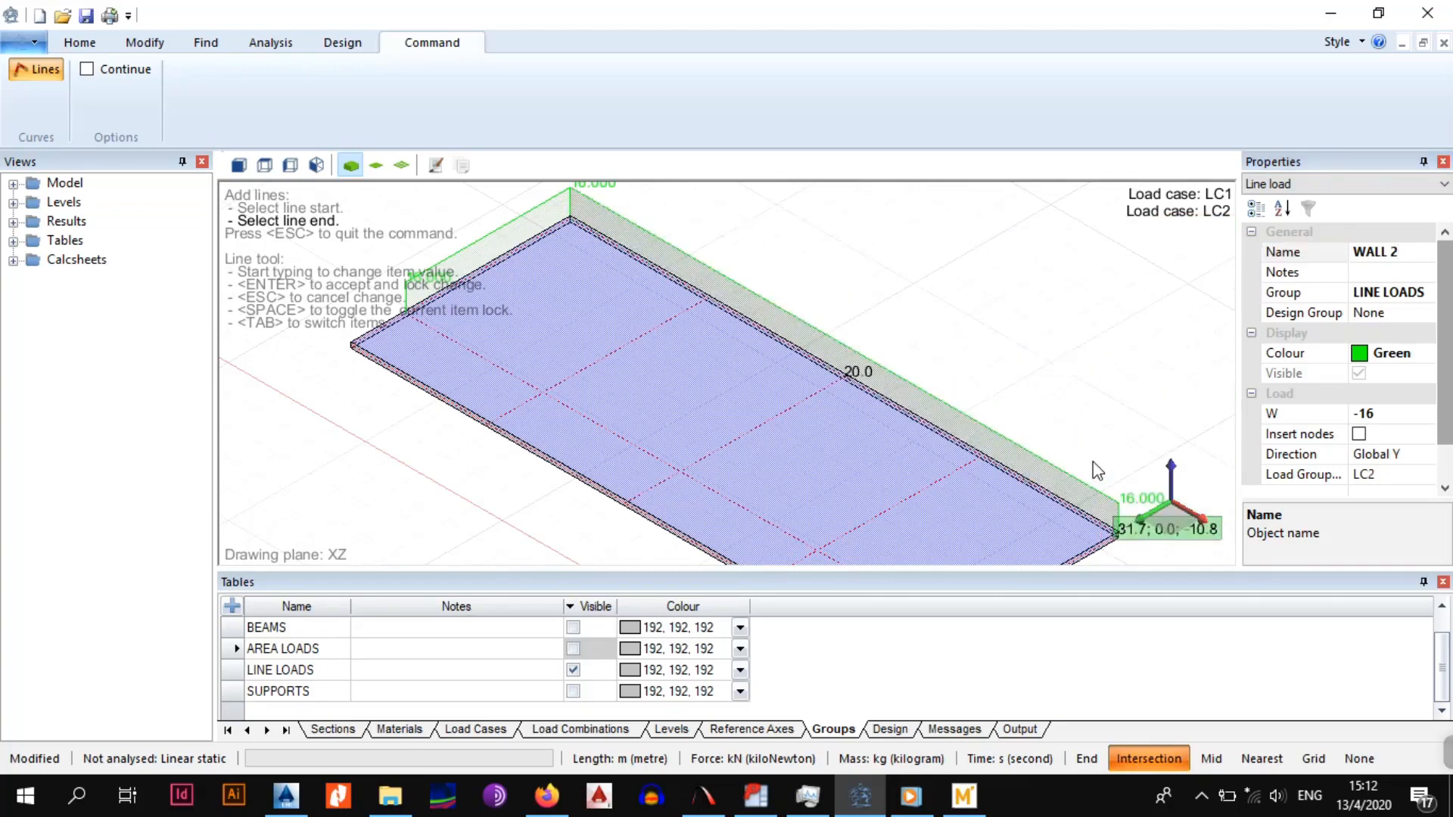
{"action": "left_click", "coordinate": [1065, 510]}
Add line load WALL 3 for 6 m along the opposite short edge, from the end of WALL 2 to Z -4.8
{"action": "middle_click_drag", "start_coordinate": [1070, 511], "coordinate": [1019, 427]}
{"action": "left_click", "coordinate": [1411, 255]}
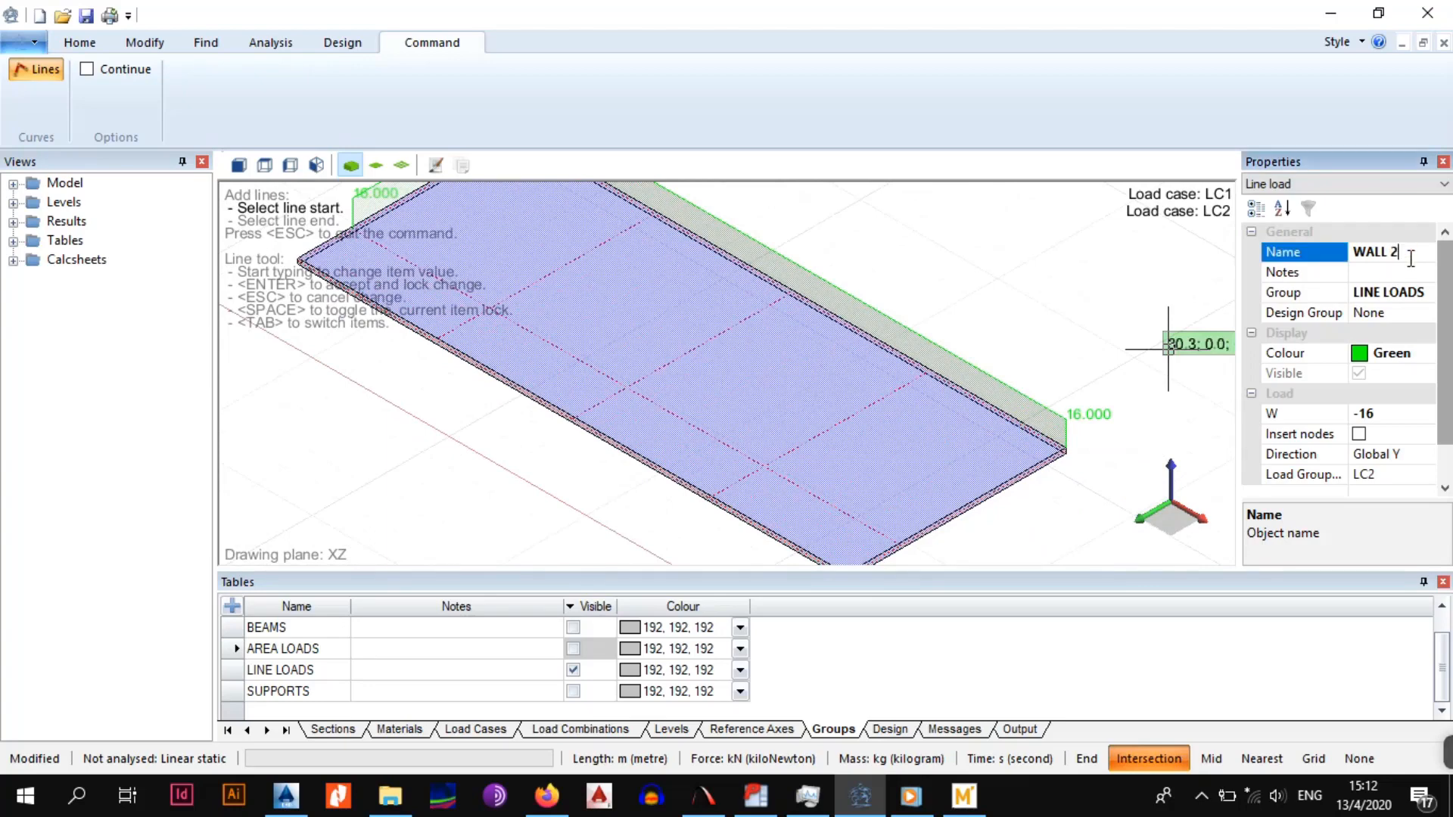
{"action": "type", "text": "3"}
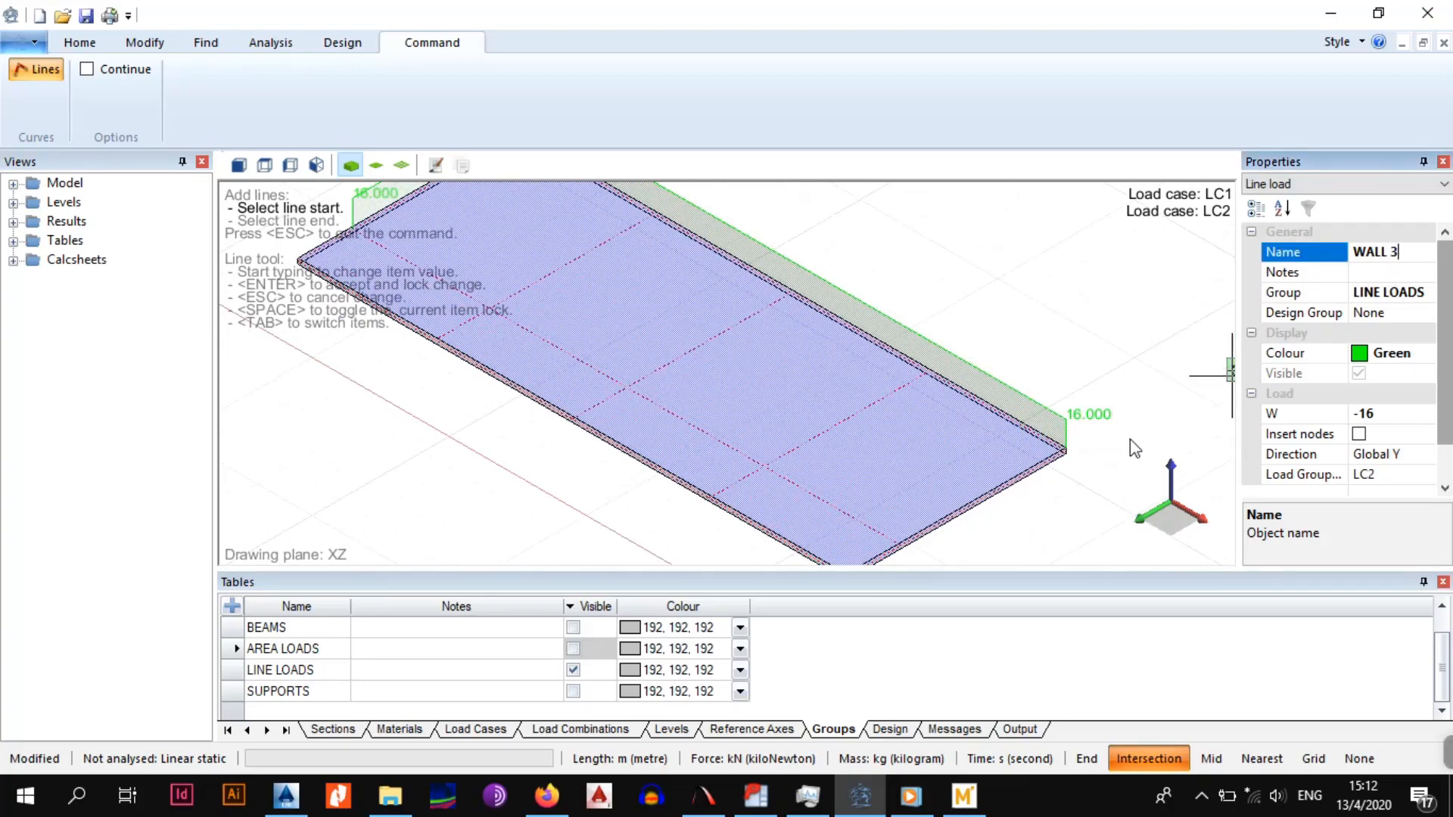
{"action": "left_click", "coordinate": [1063, 452]}
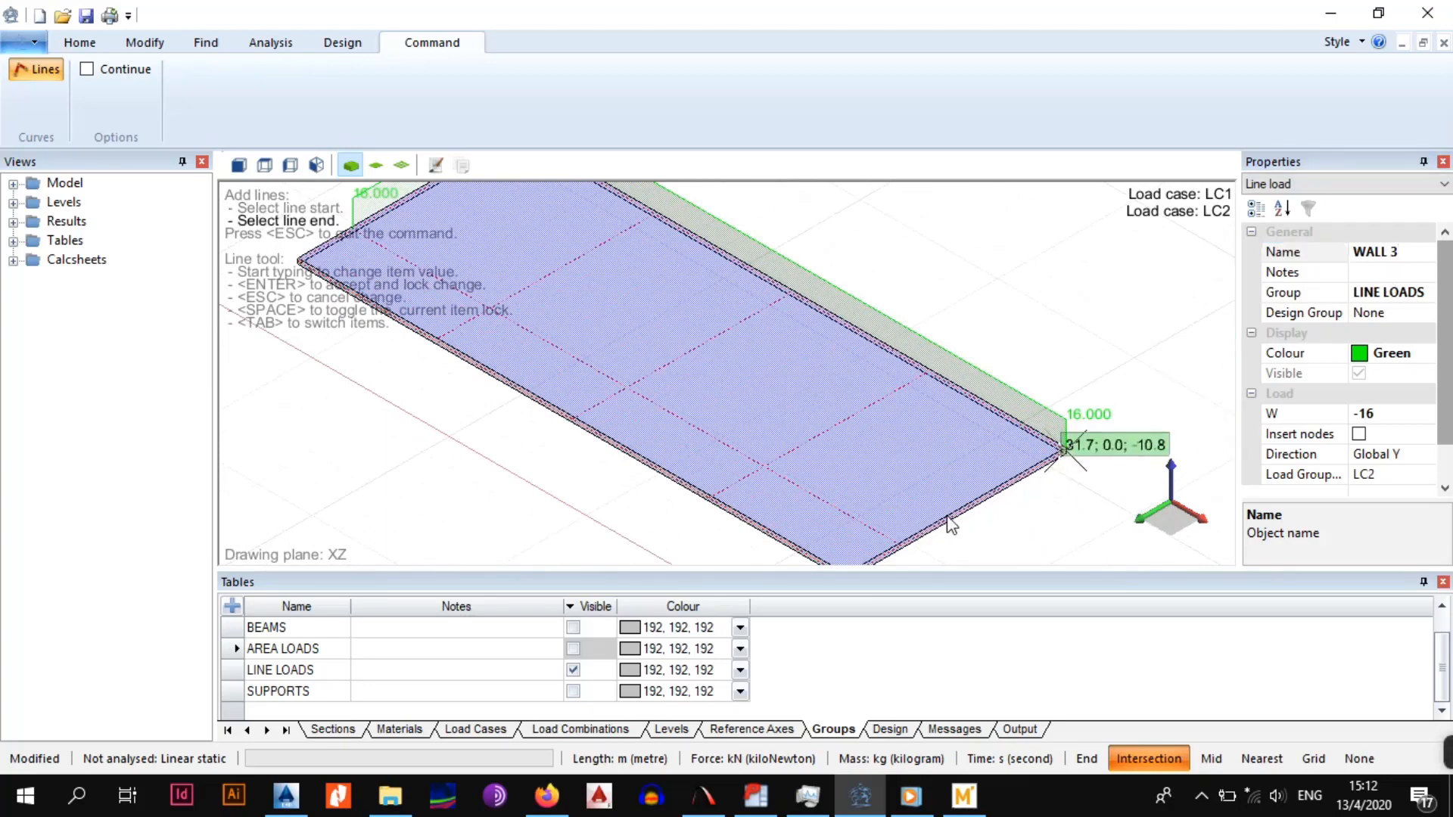
{"action": "left_click", "coordinate": [901, 554]}
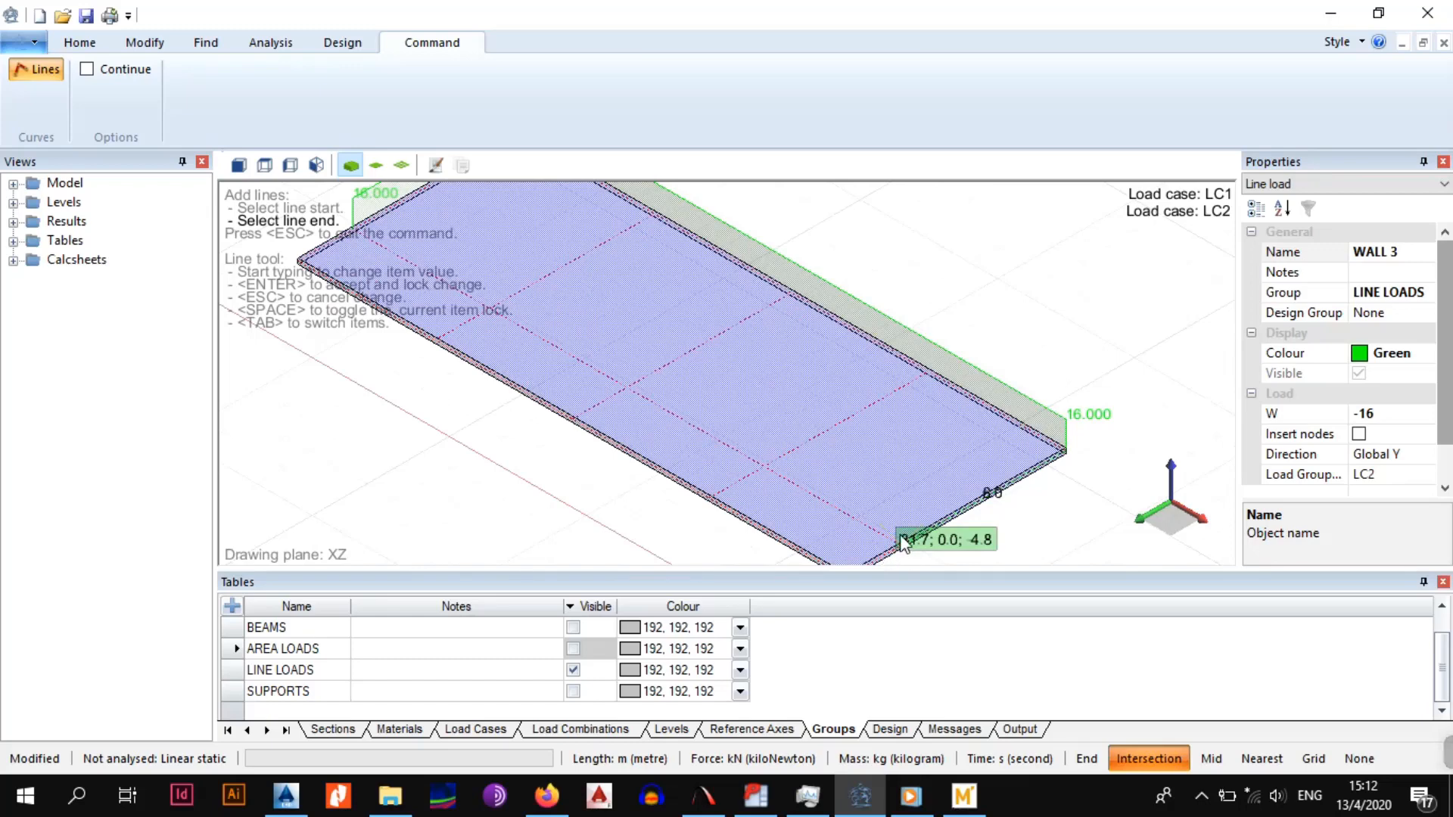
Add line load WALL 4 for 20 m along the interior grid line, from the end of WALL 3 to the start of WALL 1
{"action": "left_click", "coordinate": [1402, 253]}
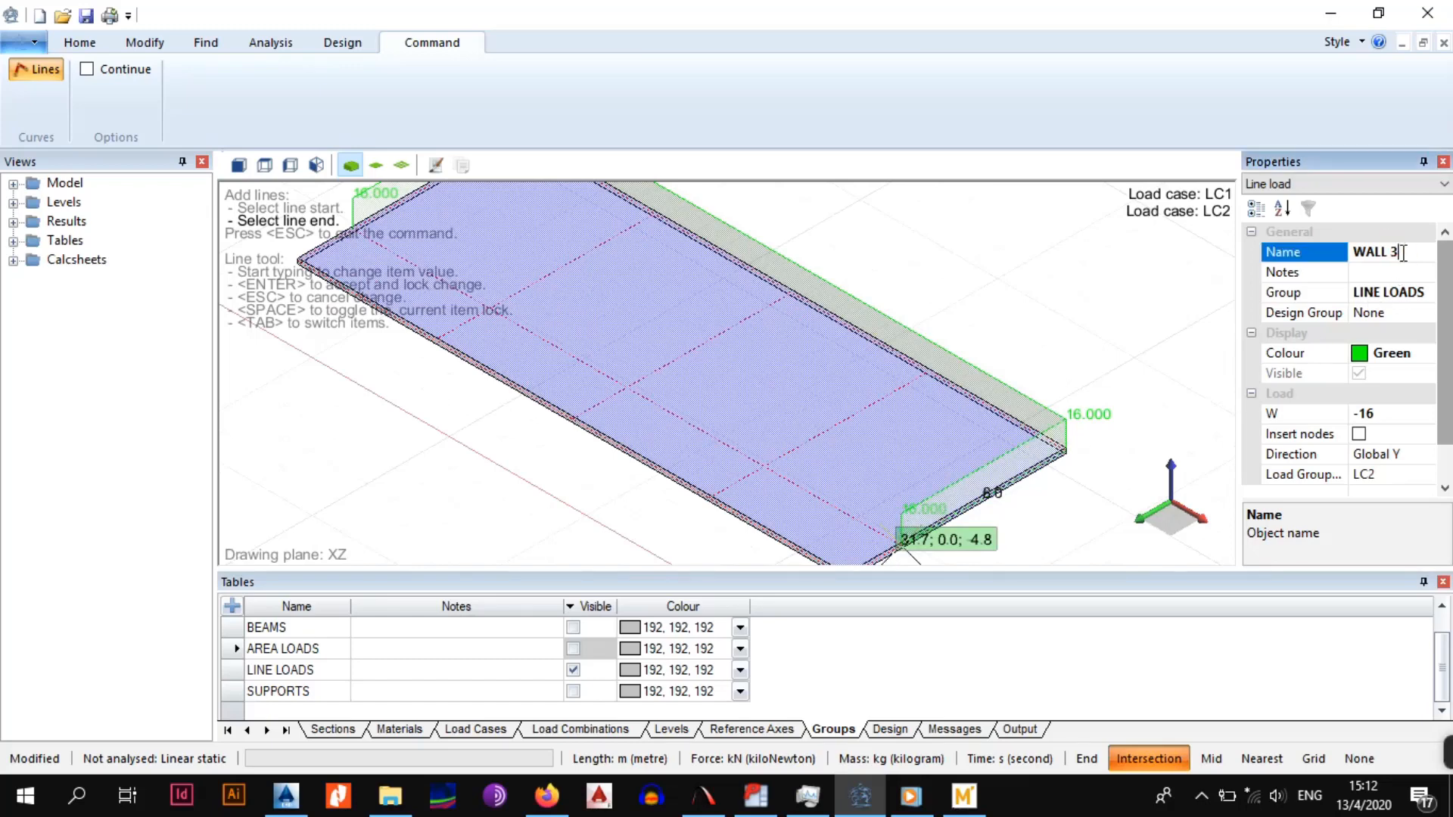
{"action": "type", "text": "4"}
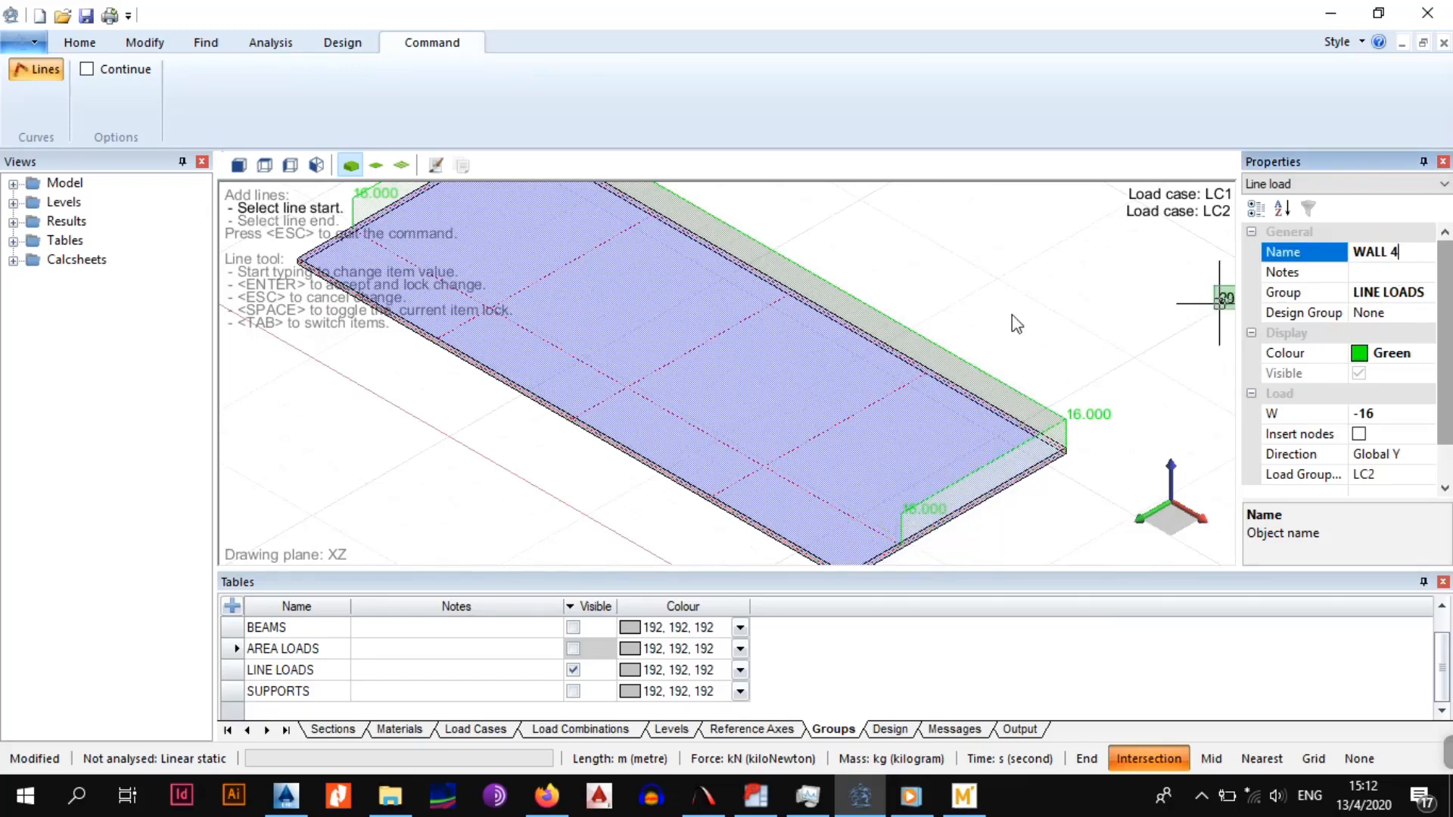
{"action": "left_click", "coordinate": [905, 553]}
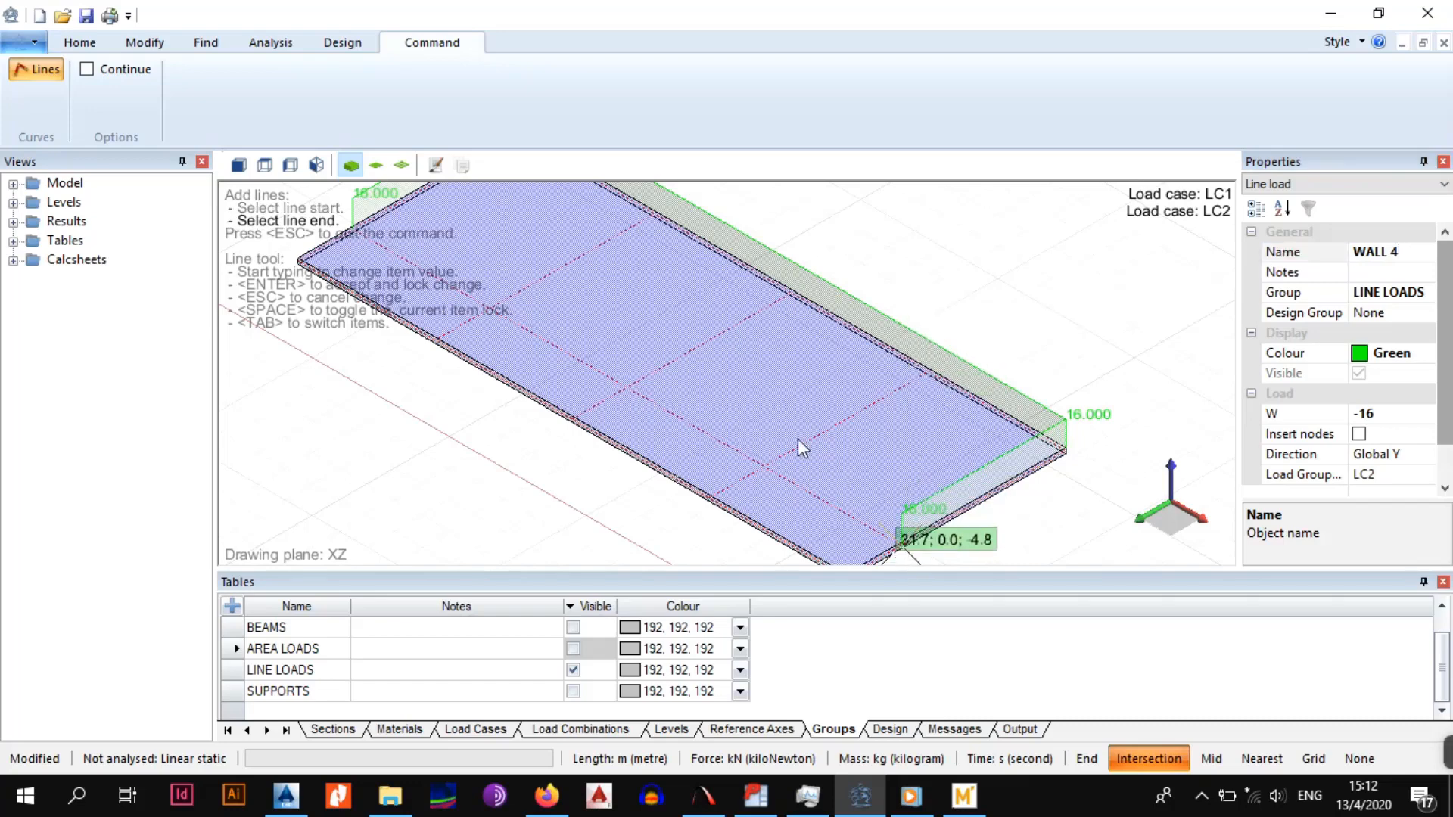
{"action": "middle_click_drag", "start_coordinate": [756, 447], "coordinate": [975, 544]}
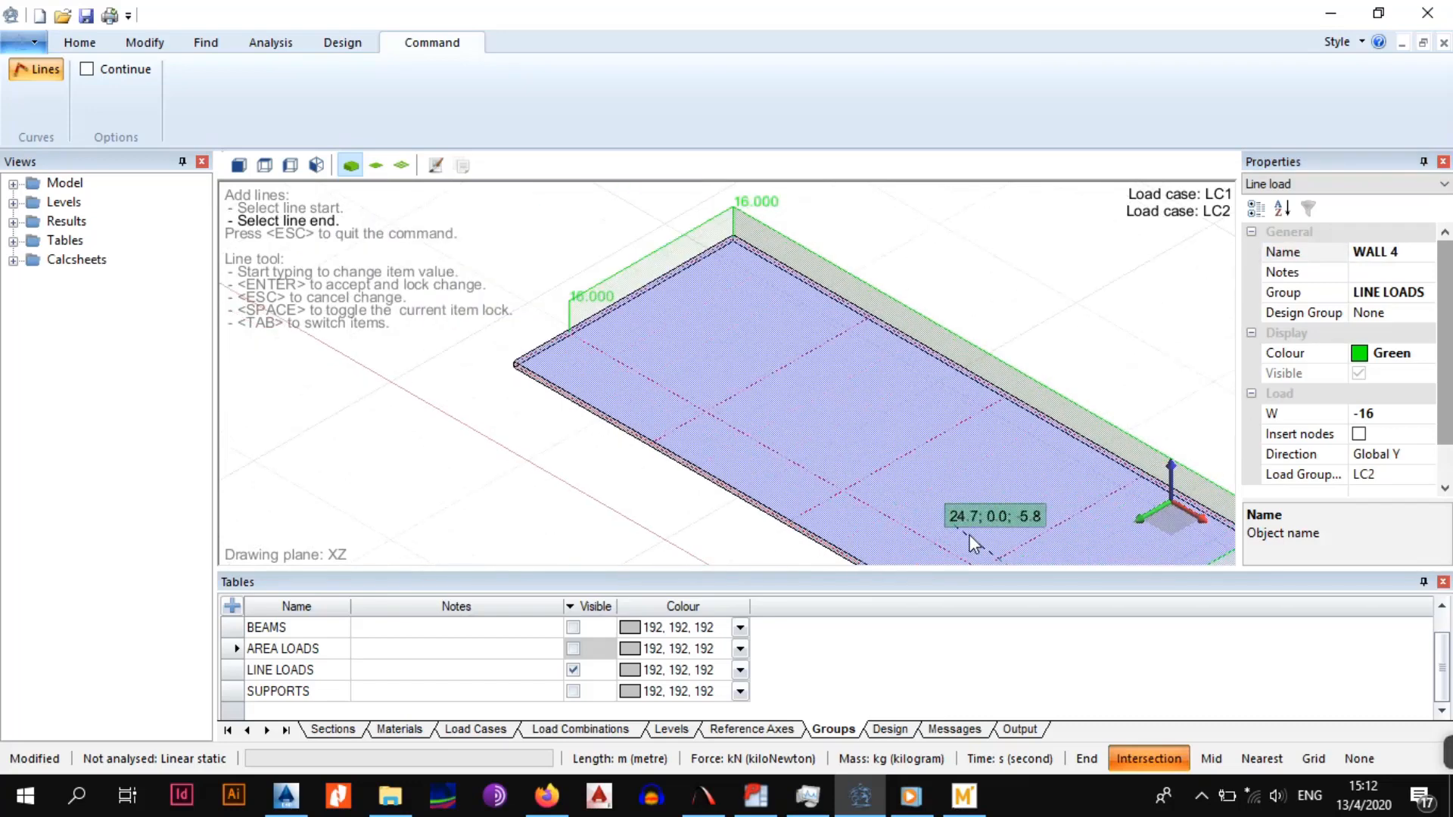
{"action": "left_click", "coordinate": [587, 343]}
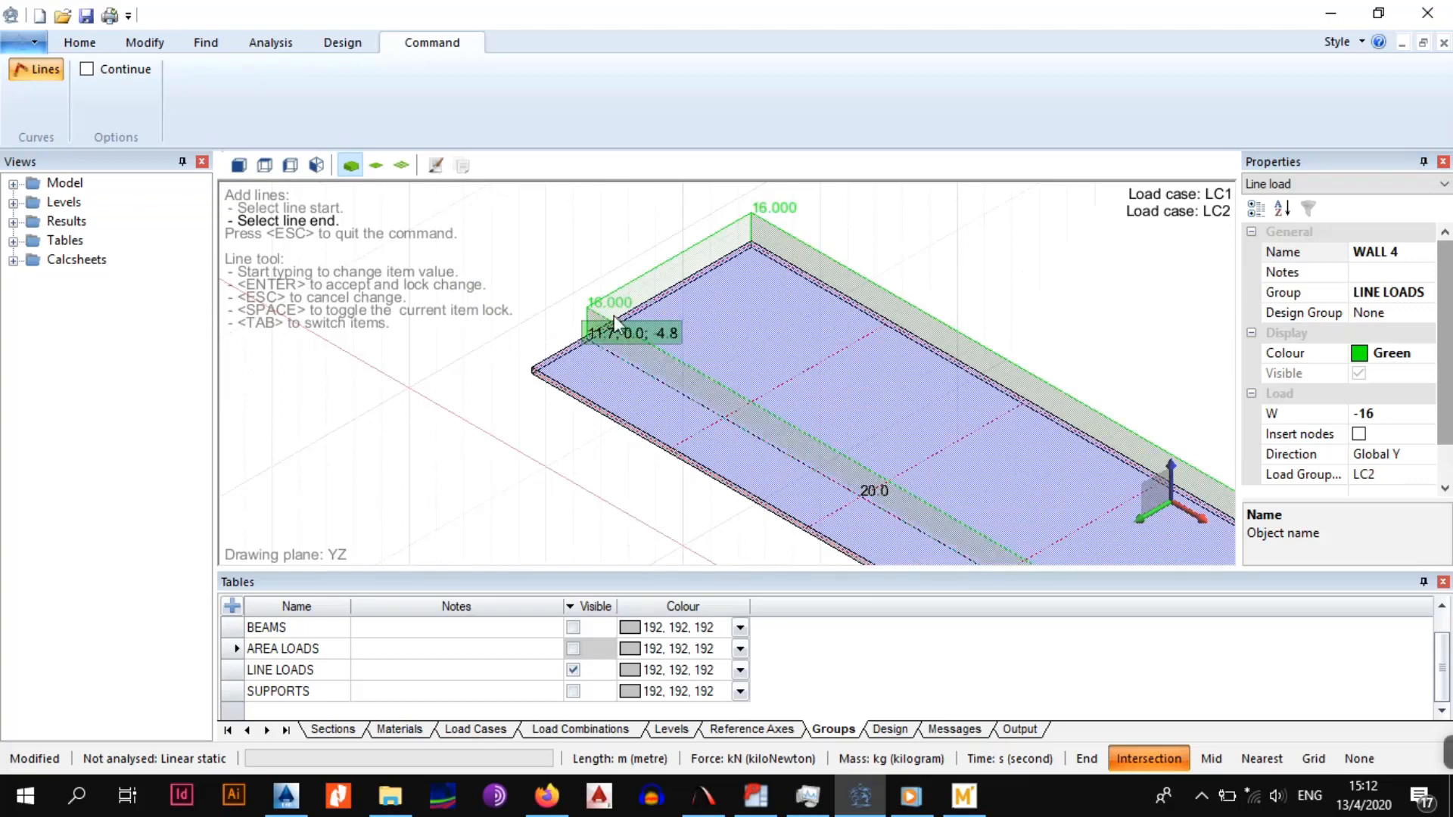
Add line load WALL 5 across the slab from the midpoint of WALL 4 to the midpoint of WALL 2, and end the command
{"action": "left_click", "coordinate": [1419, 254]}
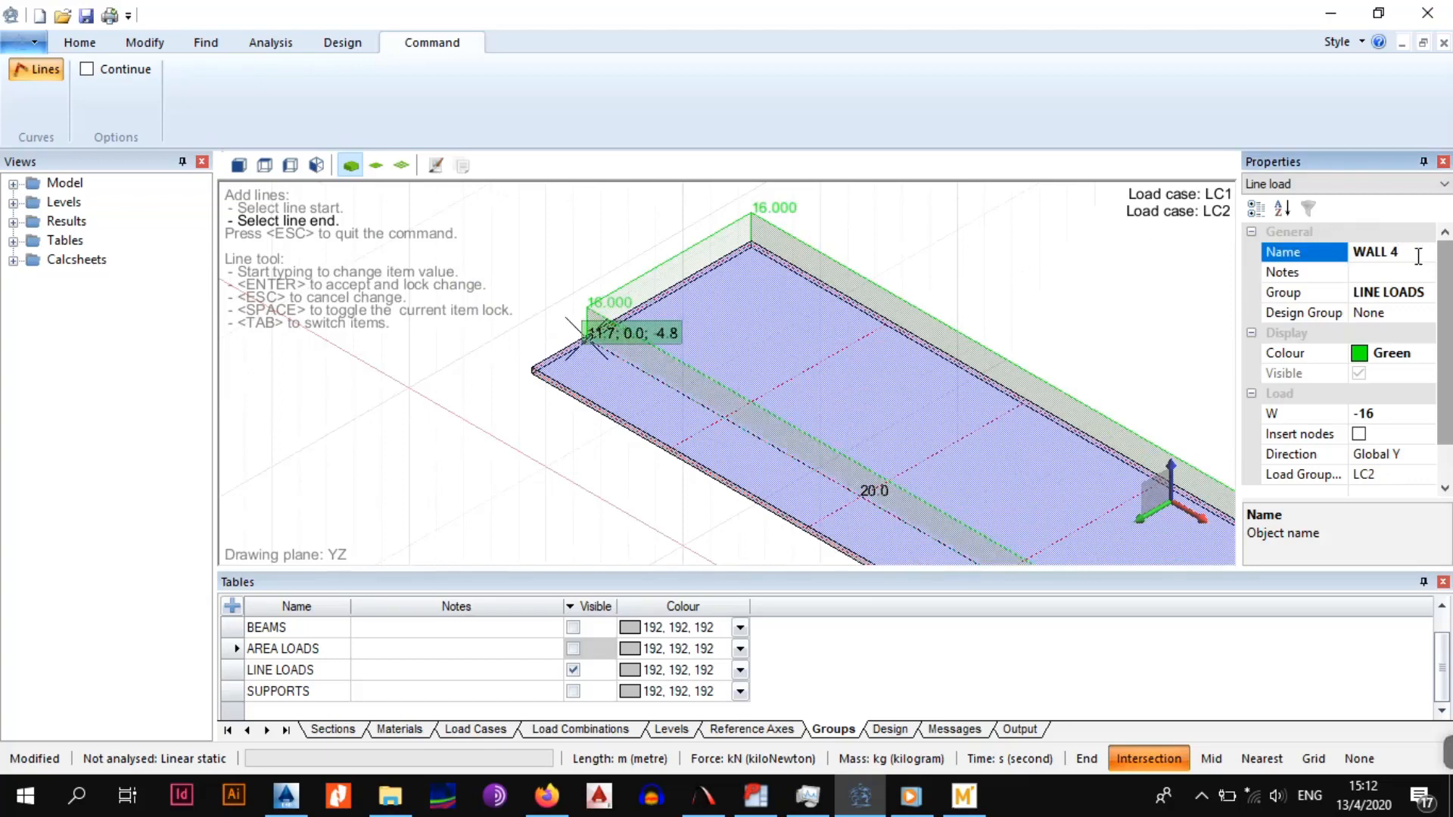
{"action": "type", "text": "5"}
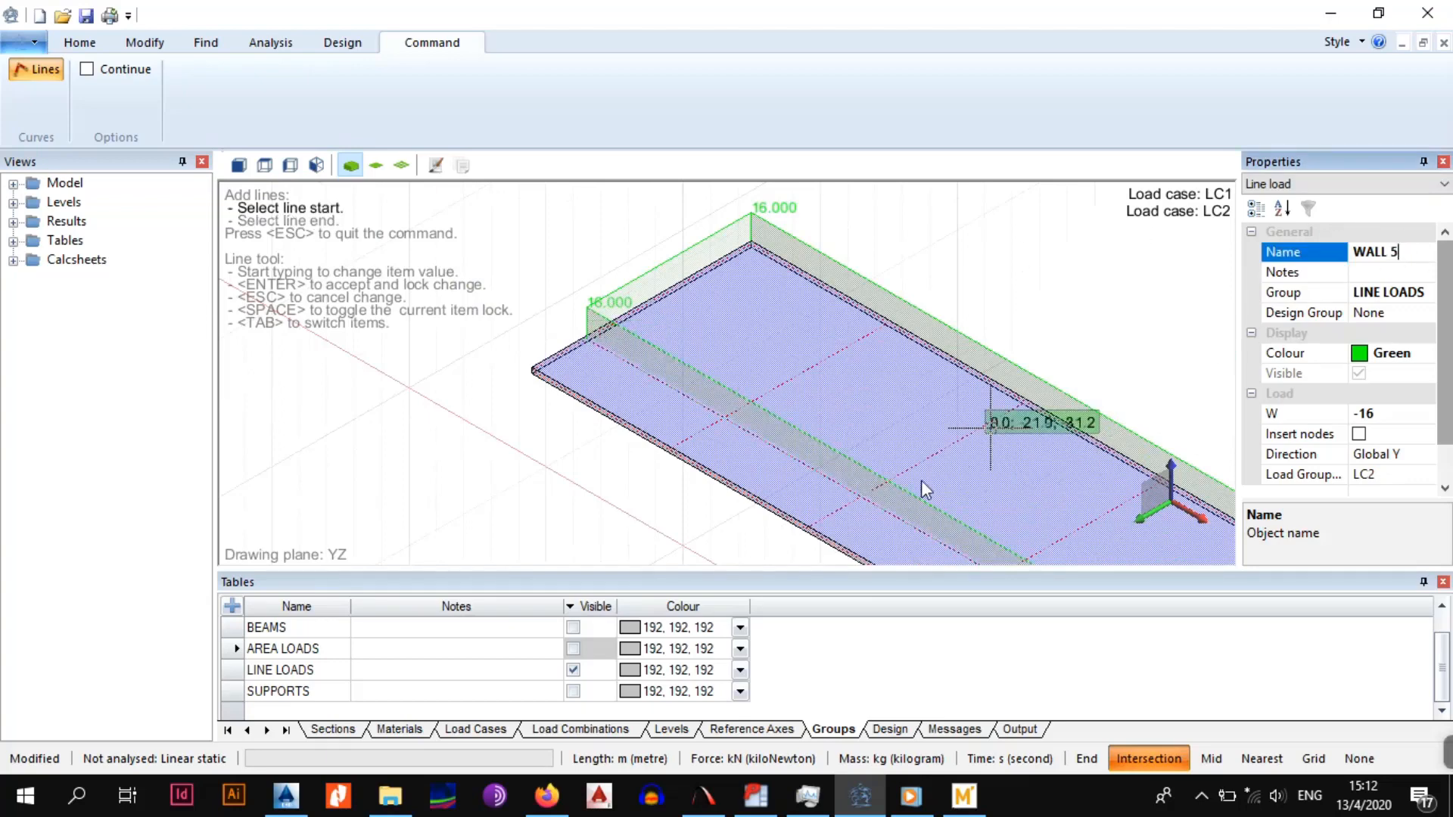
{"action": "left_click", "coordinate": [860, 496]}
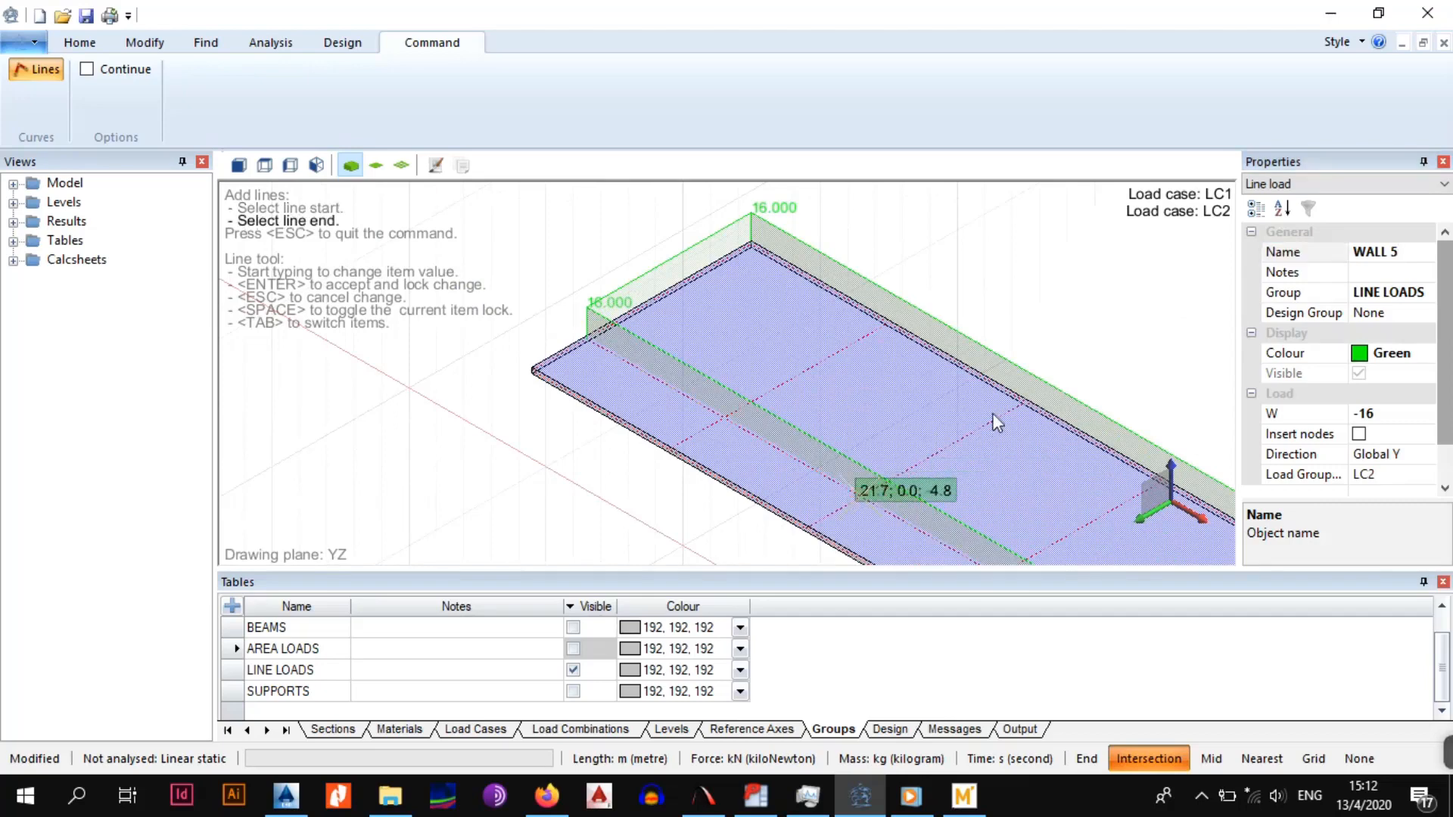
{"action": "left_click", "coordinate": [1030, 401]}
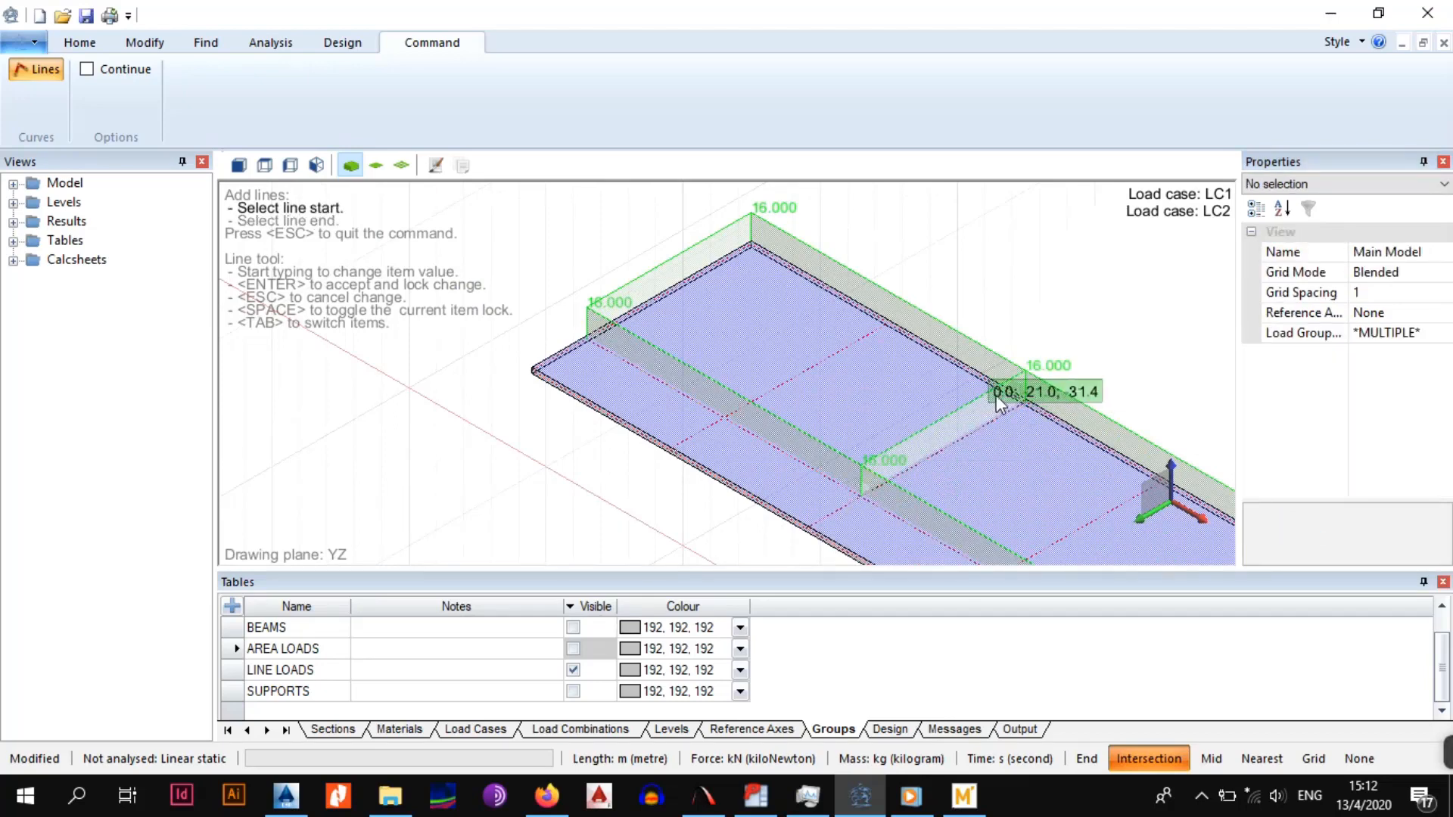
{"action": "key", "text": "Escape"}
Compare the AREA LOADS and LINE LOADS groups by showing and hiding them alternately, leaving both visible
{"action": "scroll", "coordinate": [1001, 391], "scroll_direction": "down", "scroll_amount": 1}
{"action": "middle_click_drag", "start_coordinate": [1090, 447], "coordinate": [993, 393]}
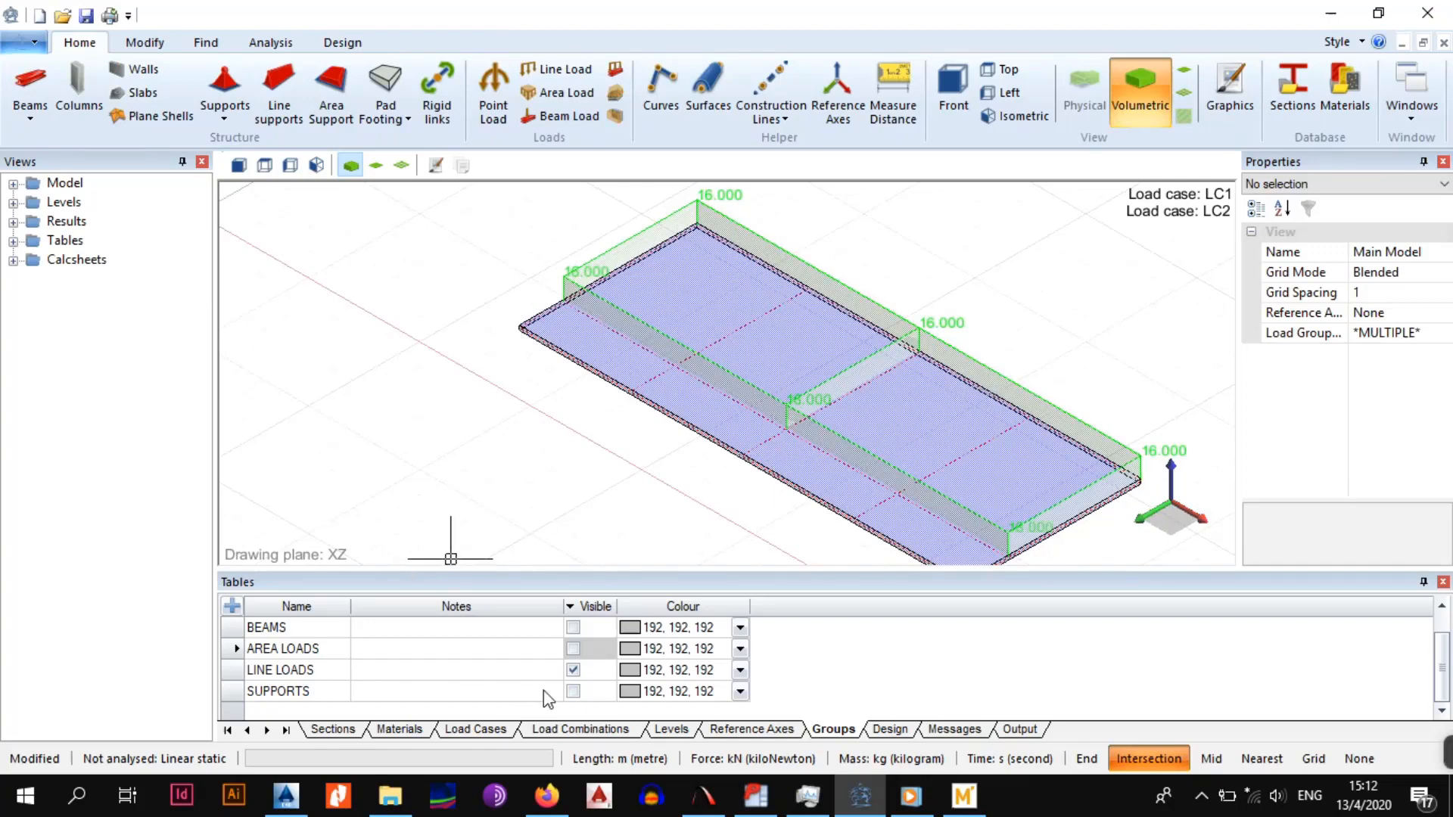
{"action": "left_click", "coordinate": [573, 650]}
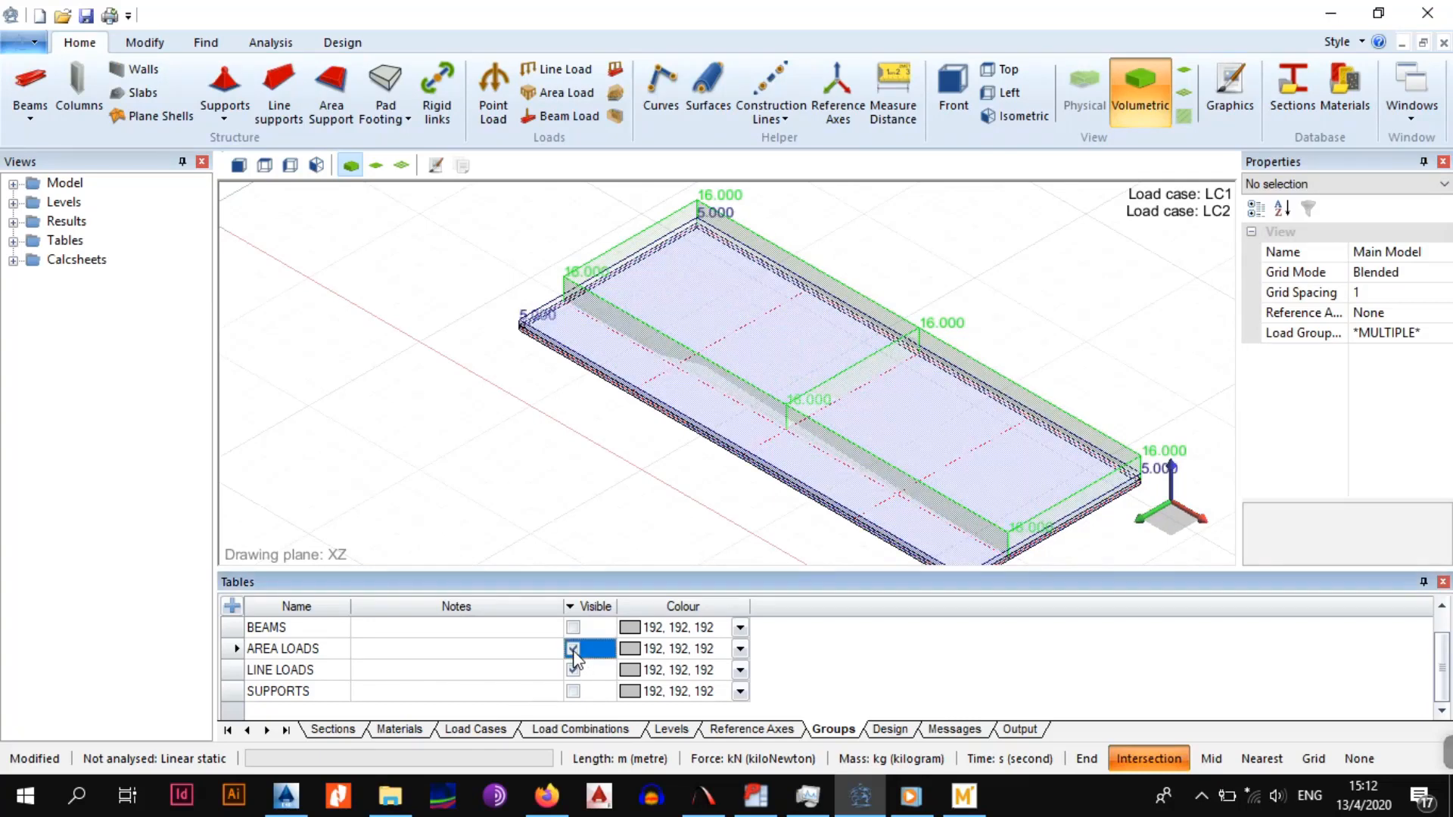
{"action": "left_click", "coordinate": [572, 670]}
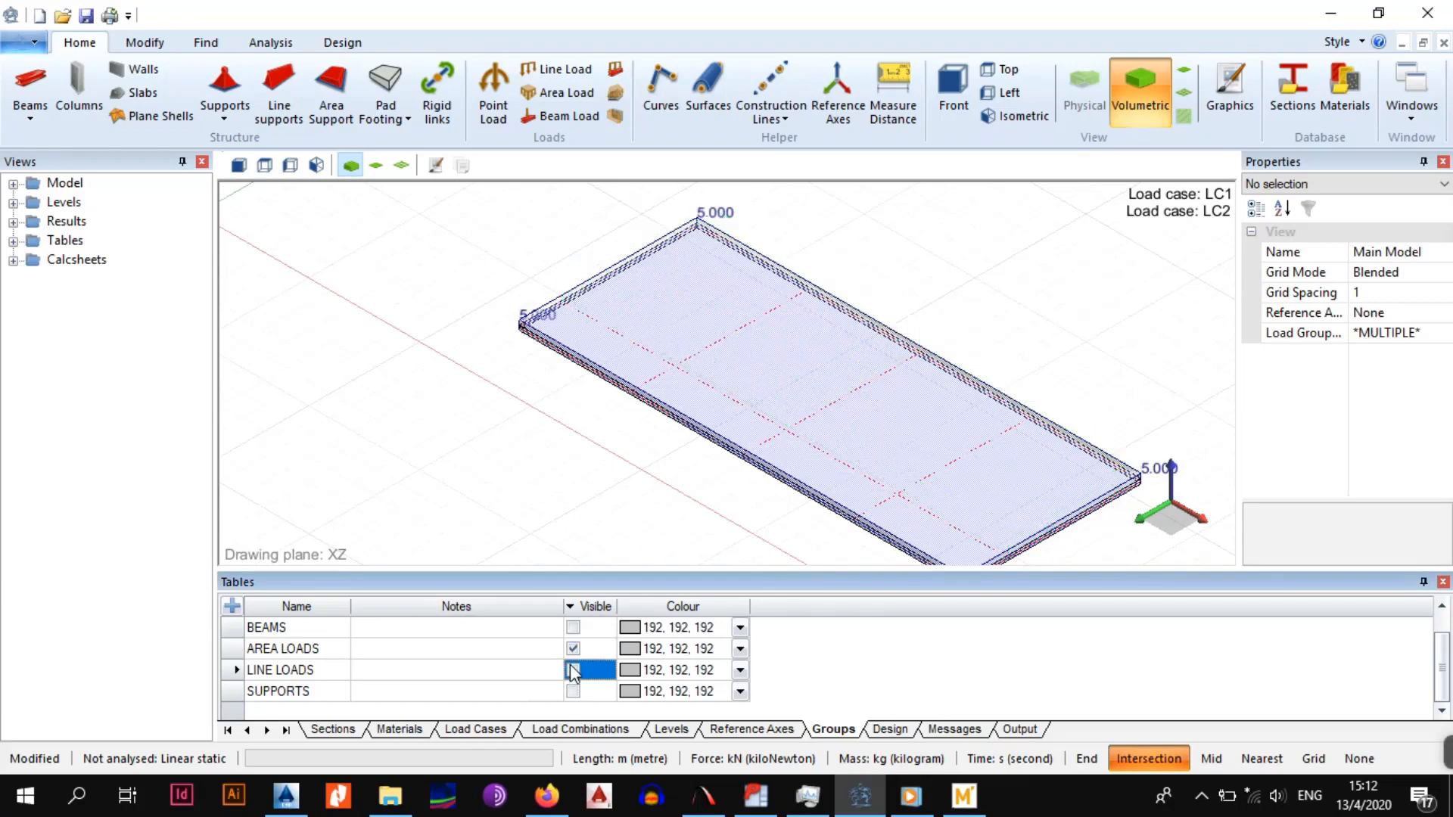
{"action": "left_click", "coordinate": [572, 649]}
{"action": "left_click", "coordinate": [576, 670]}
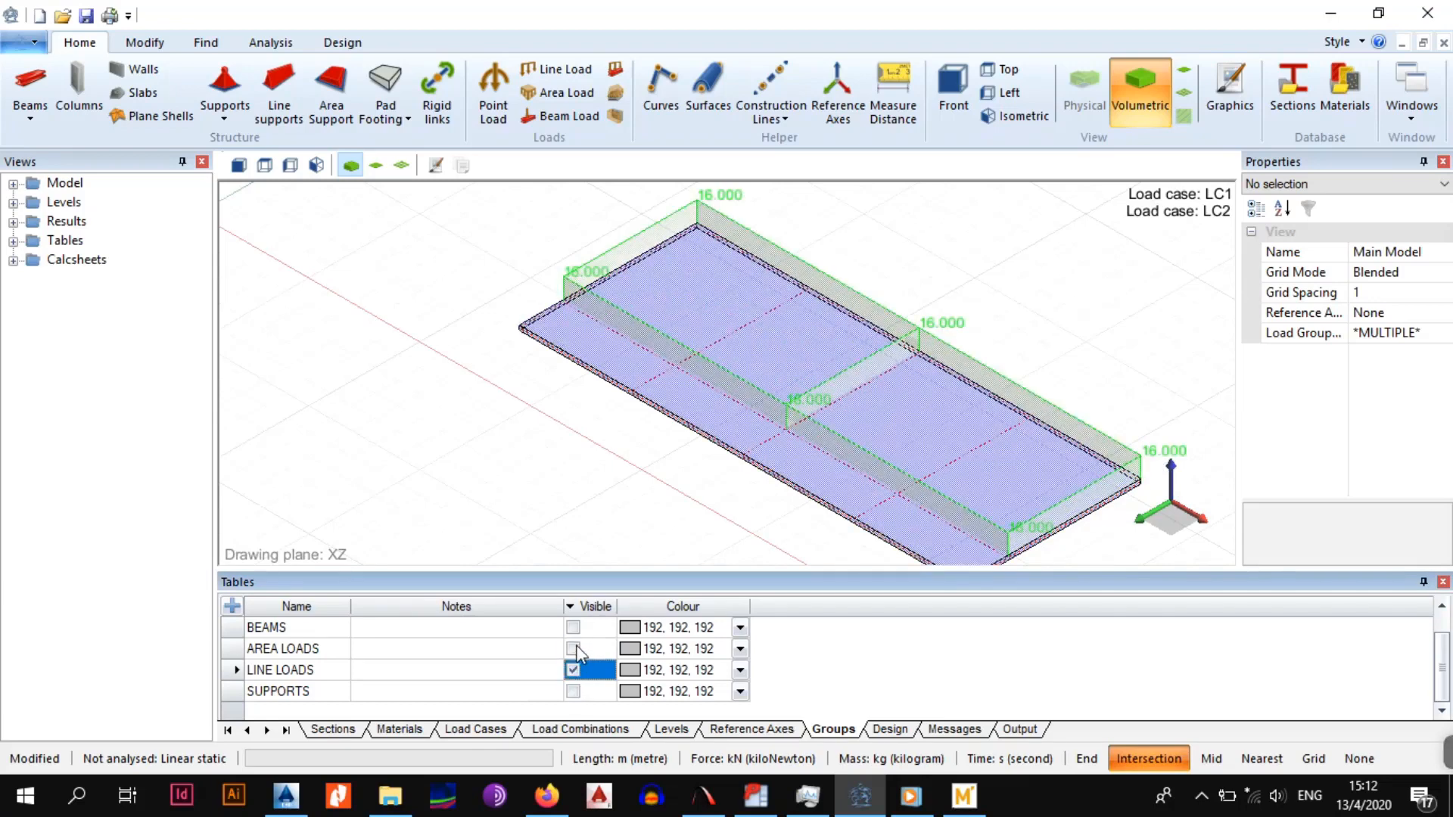
{"action": "left_click", "coordinate": [573, 650]}
{"action": "left_click", "coordinate": [571, 669]}
{"action": "left_click", "coordinate": [572, 649]}
{"action": "left_click", "coordinate": [572, 668]}
{"action": "left_click", "coordinate": [573, 651]}
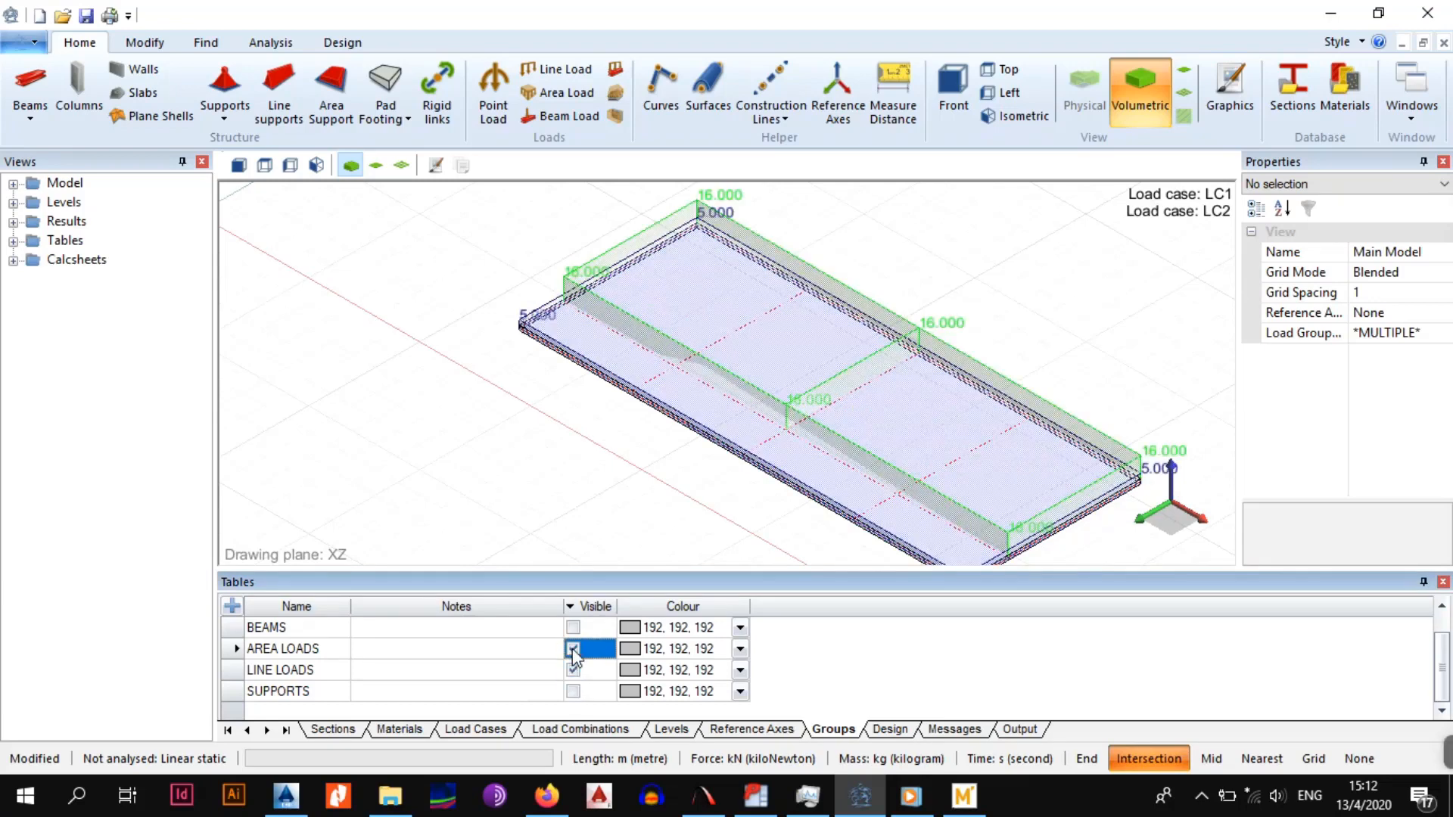
Show the BEAMS and SUPPORTS groups together with the slab and its loads
{"action": "left_click", "coordinate": [574, 670]}
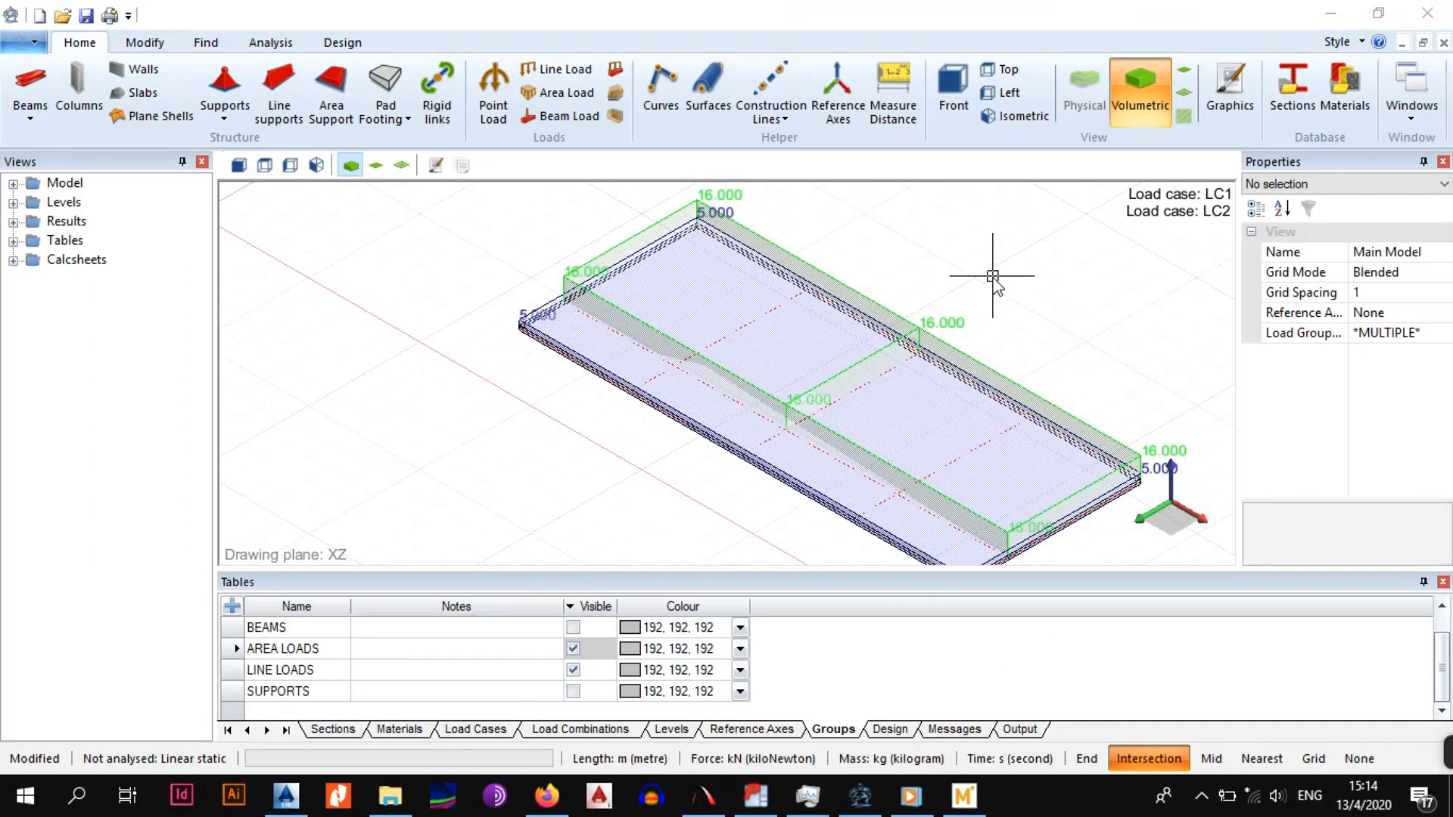
{"action": "left_click", "coordinate": [573, 627]}
{"action": "left_click", "coordinate": [573, 691]}
{"action": "scroll", "coordinate": [588, 660], "scroll_direction": "up", "scroll_amount": 1}
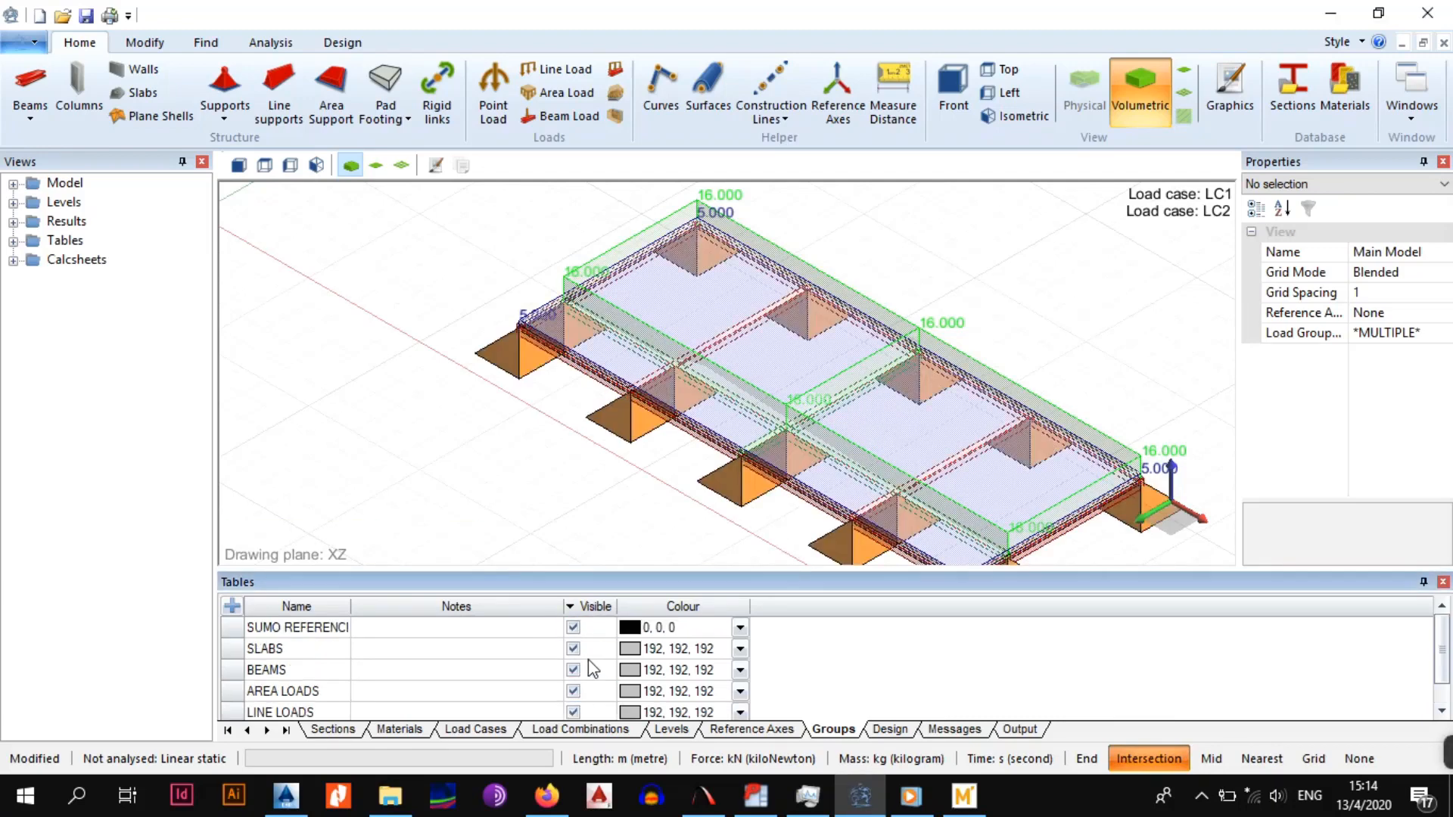
Examine the complete slab model with its beams, supports, area loads and wall line loads from end to end
{"action": "middle_click_drag", "start_coordinate": [915, 423], "coordinate": [773, 389]}
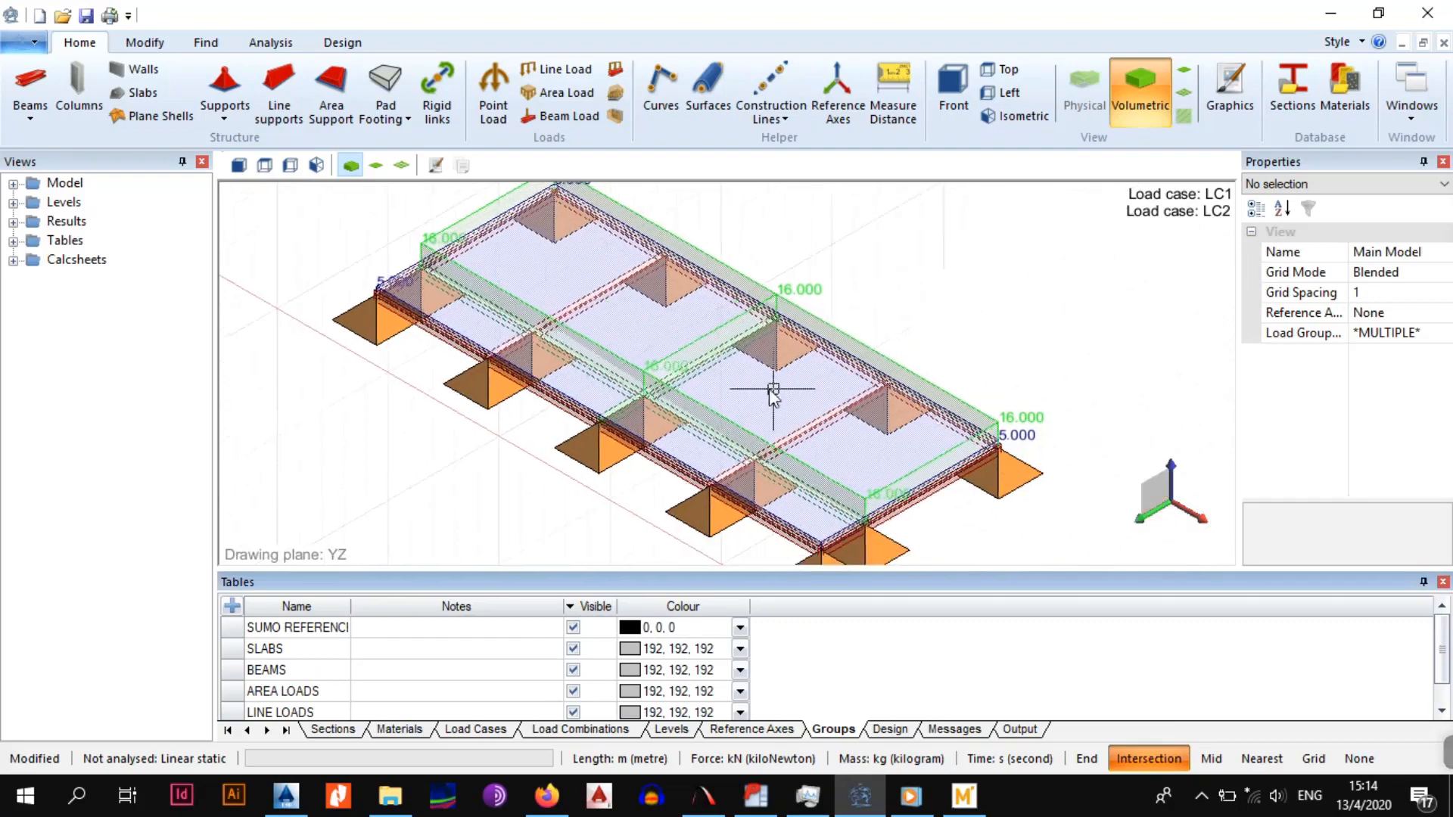
{"action": "scroll", "coordinate": [773, 389], "scroll_direction": "up", "scroll_amount": 4}
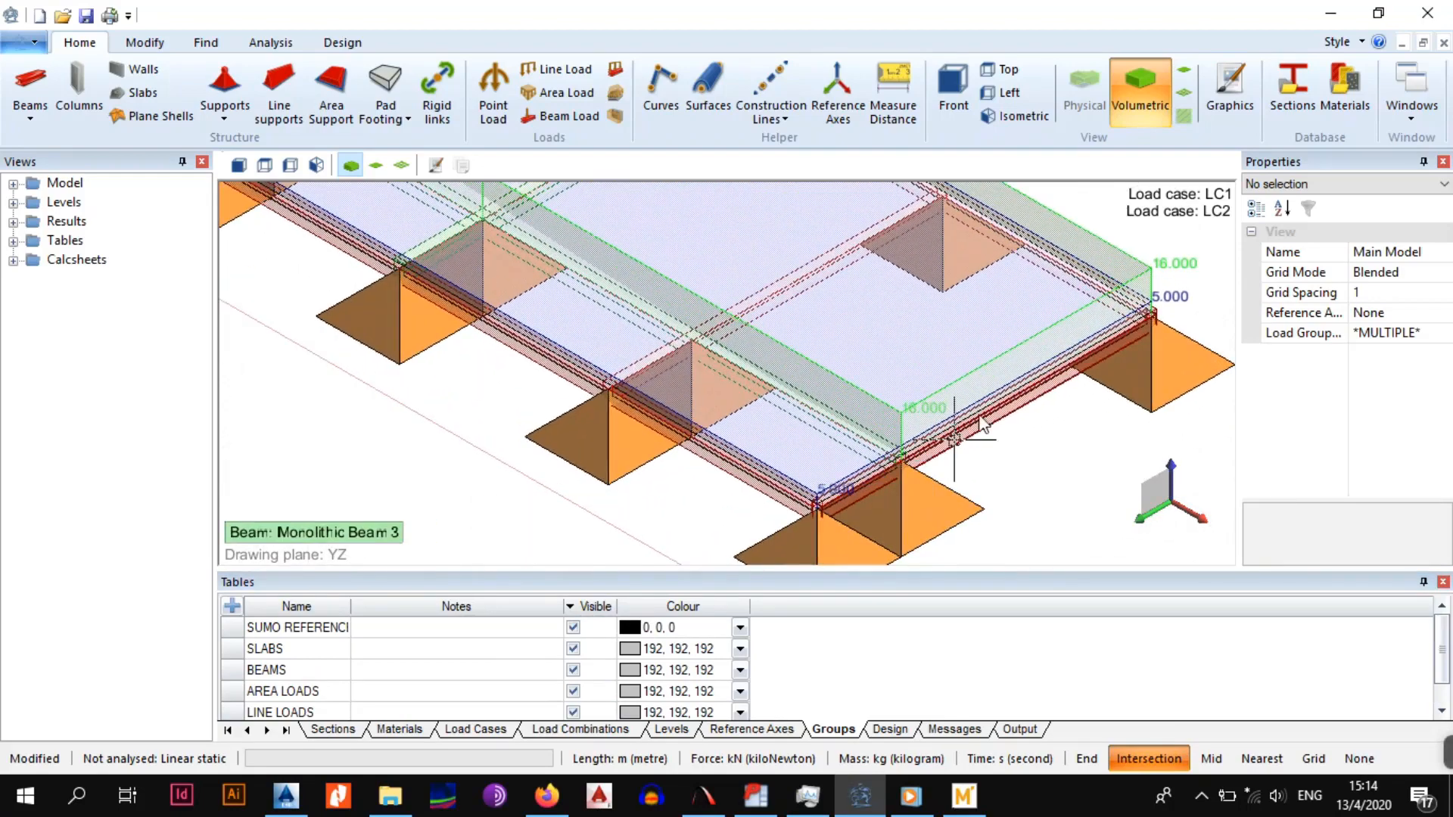
{"action": "scroll", "coordinate": [625, 378], "scroll_direction": "down", "scroll_amount": 1}
{"action": "middle_click_drag", "start_coordinate": [624, 377], "coordinate": [768, 471]}
{"action": "middle_click_drag", "start_coordinate": [899, 452], "coordinate": [521, 390]}
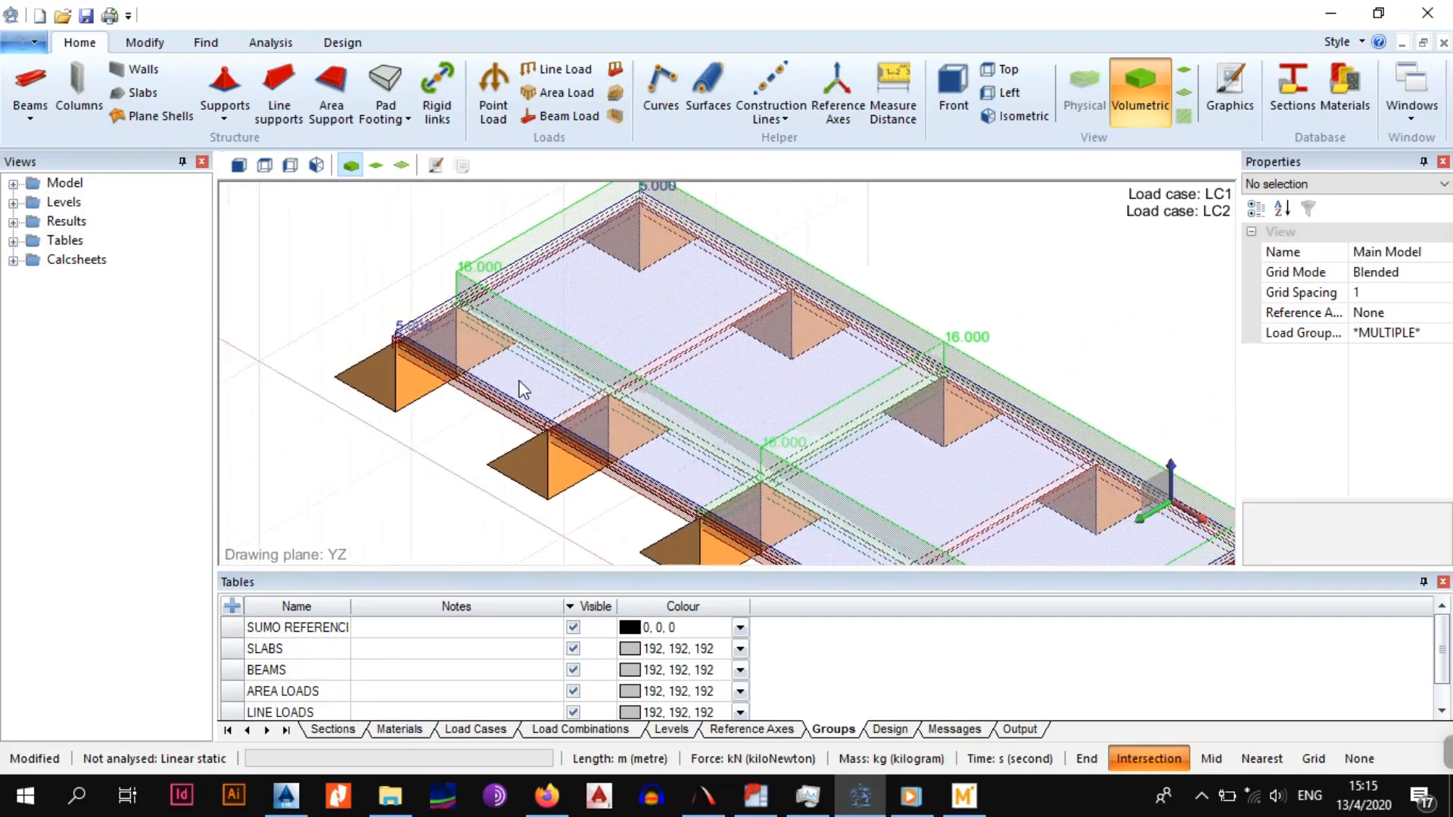
{"action": "scroll", "coordinate": [519, 382], "scroll_direction": "down", "scroll_amount": 1}
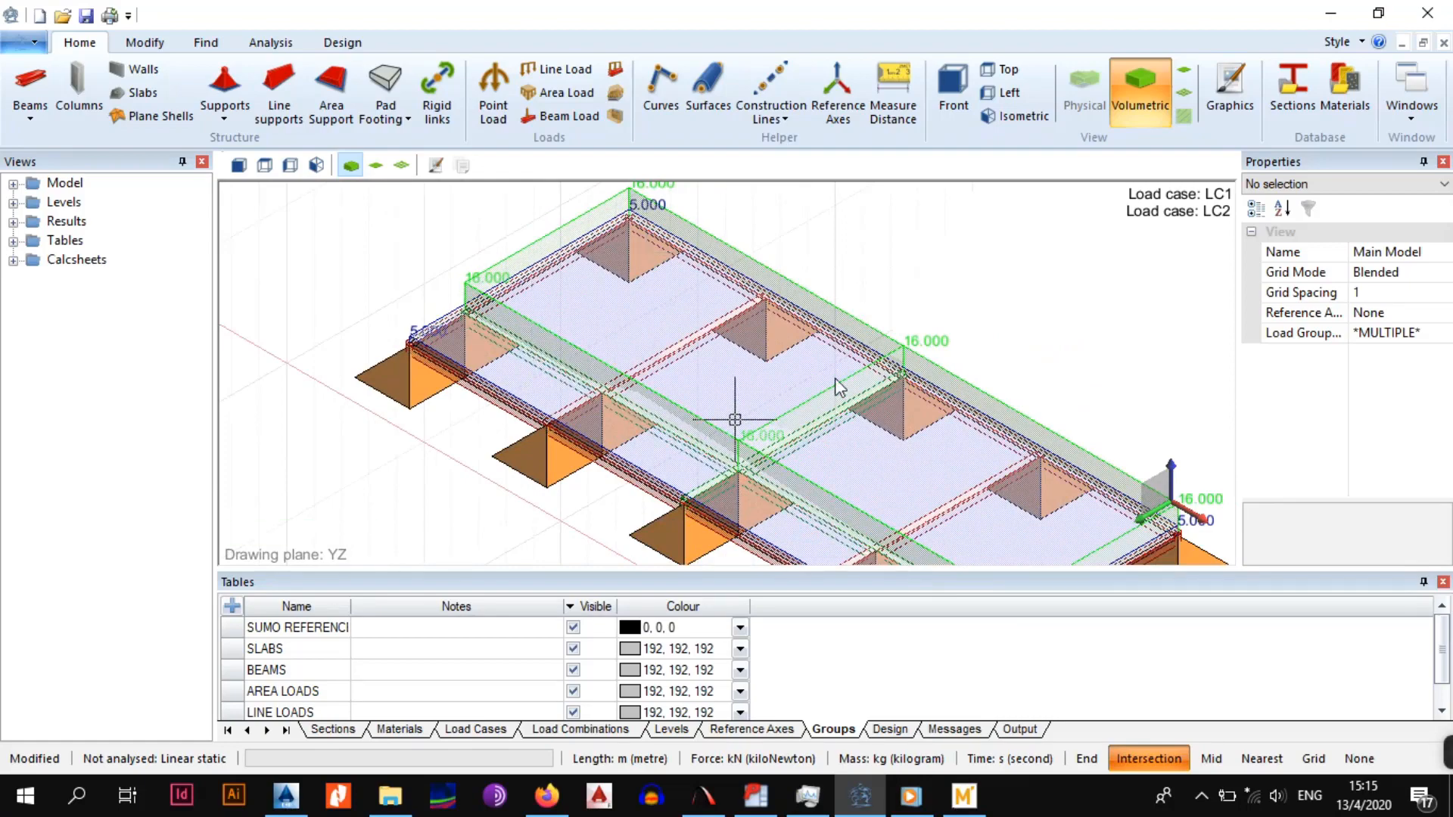
{"action": "middle_click_drag", "start_coordinate": [706, 298], "coordinate": [700, 325]}
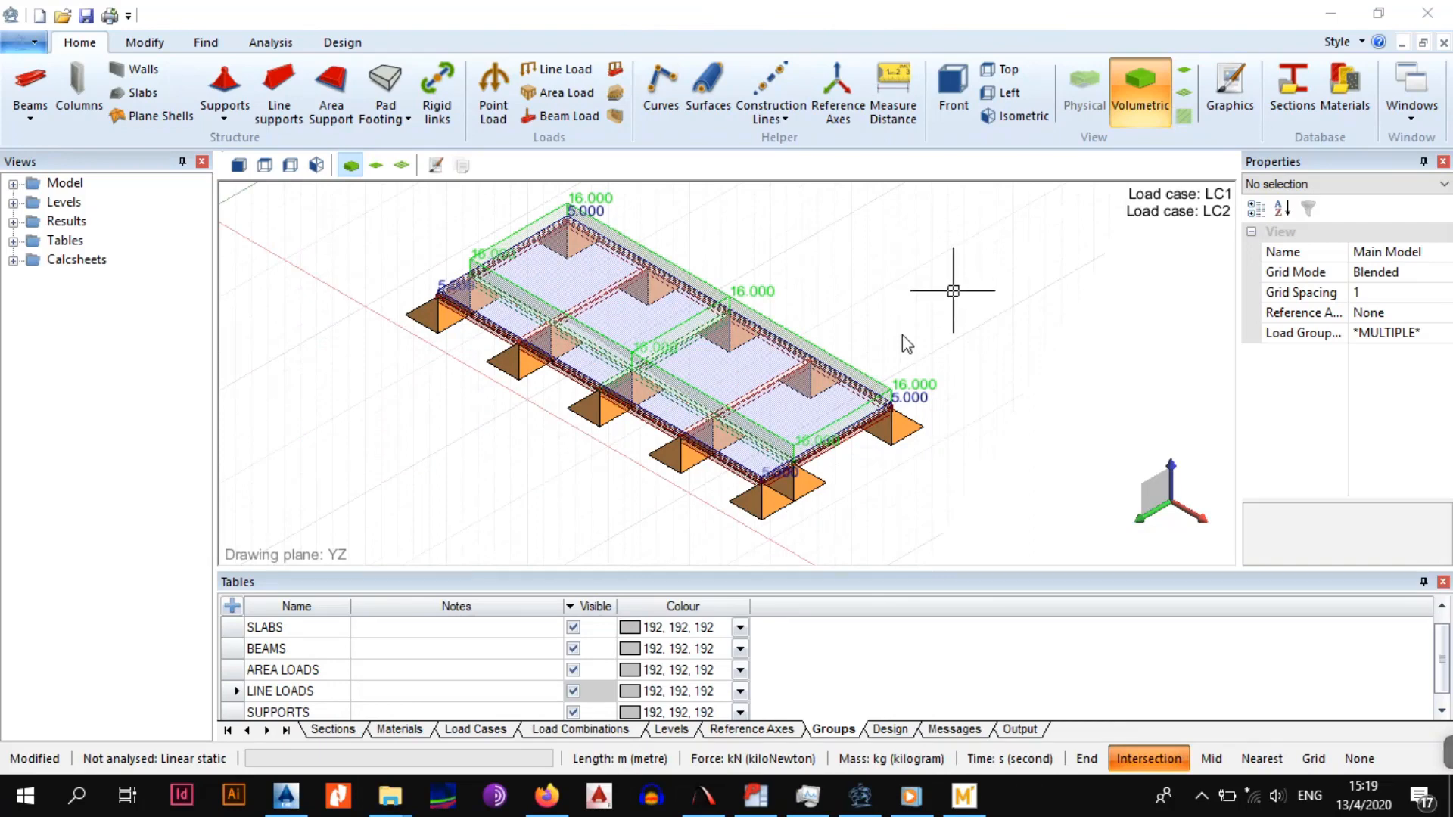
{"action": "scroll", "coordinate": [784, 400], "scroll_direction": "up", "scroll_amount": 3}
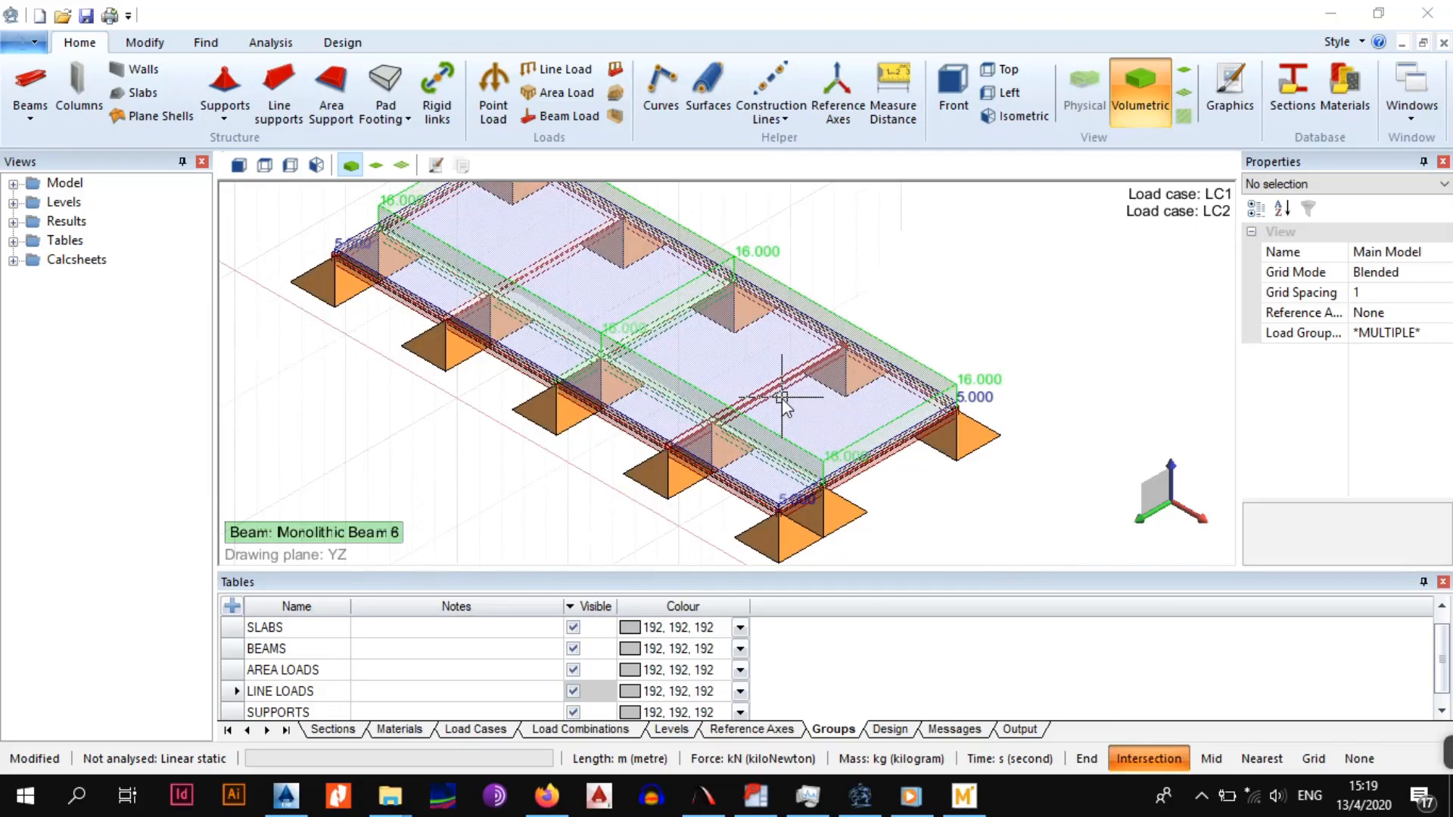
Hide the BEAMS, AREA LOADS and LINE LOADS groups and mesh Slab One
{"action": "left_click", "coordinate": [573, 649]}
{"action": "left_click", "coordinate": [572, 670]}
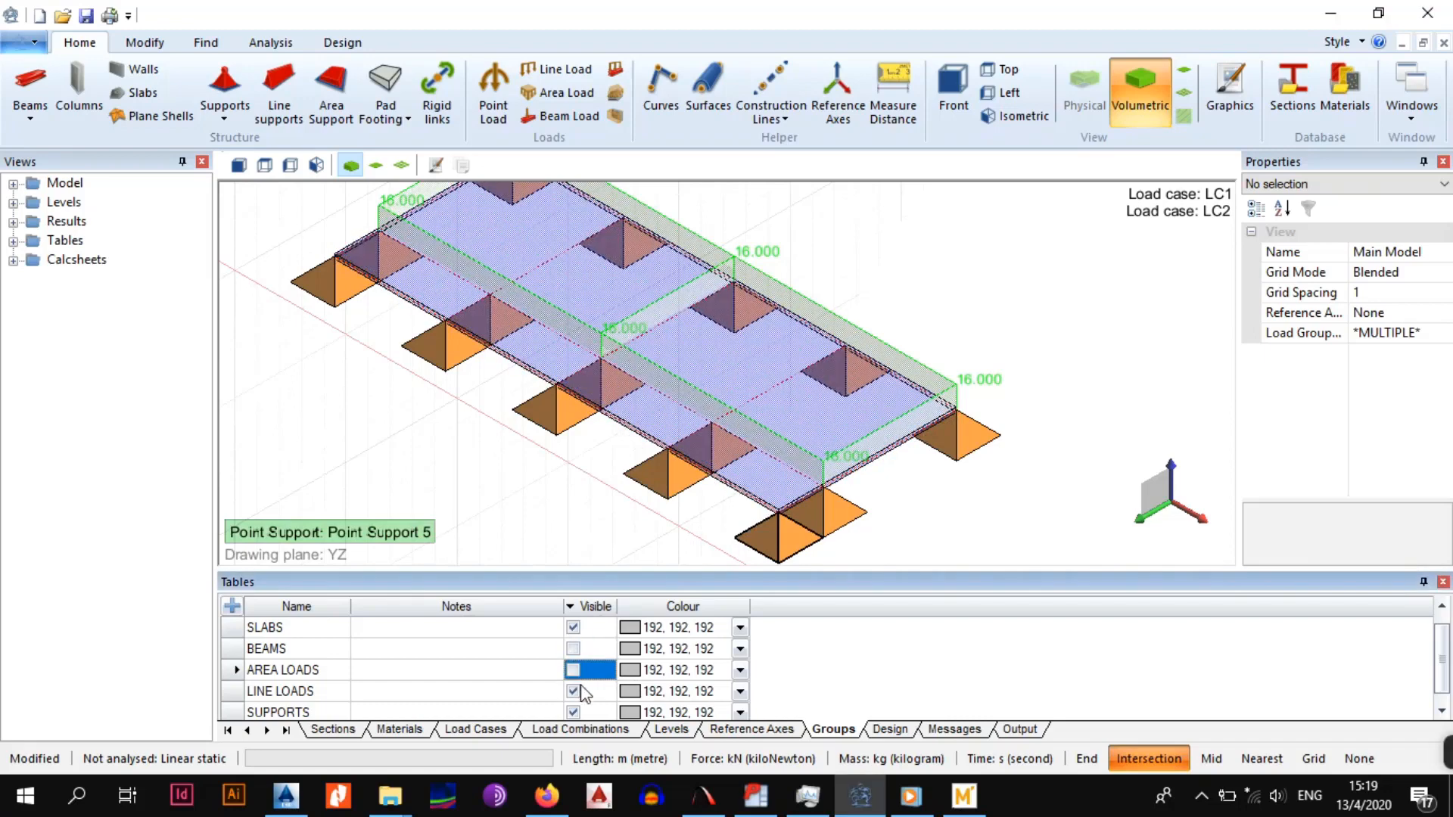
{"action": "left_click", "coordinate": [573, 691]}
{"action": "scroll", "coordinate": [870, 474], "scroll_direction": "up", "scroll_amount": 5}
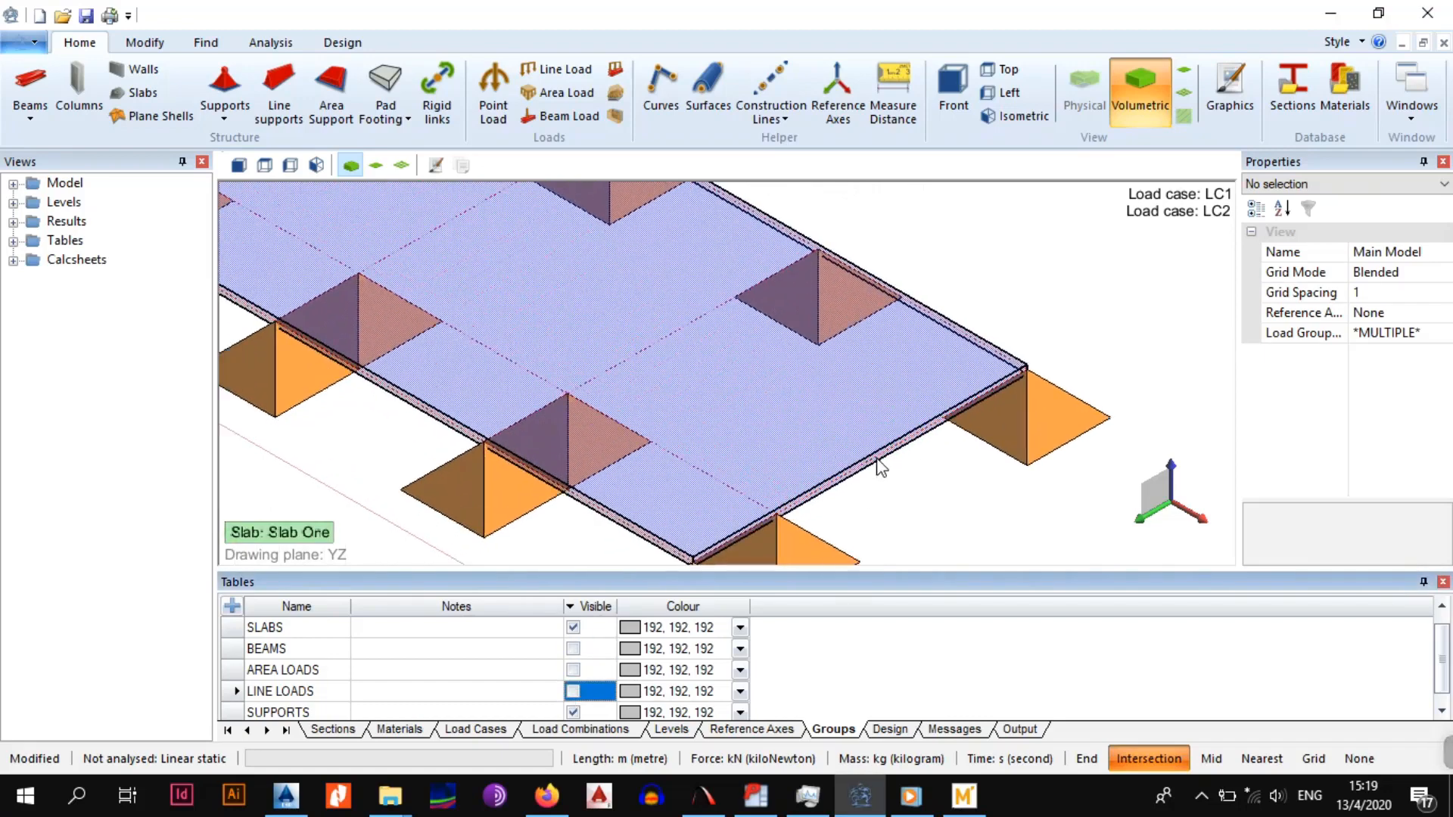
{"action": "left_click", "coordinate": [874, 448]}
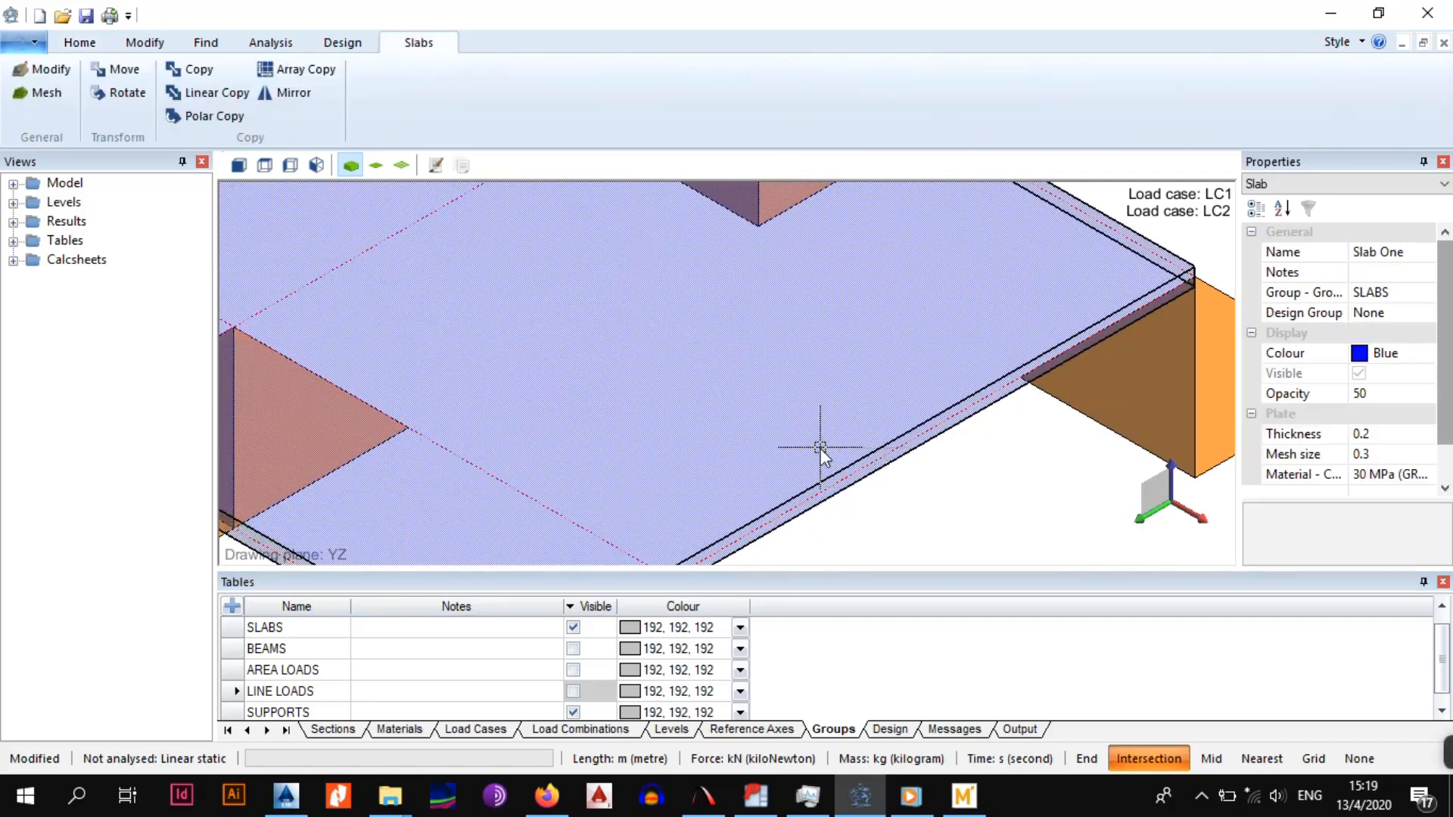
{"action": "left_click", "coordinate": [46, 94]}
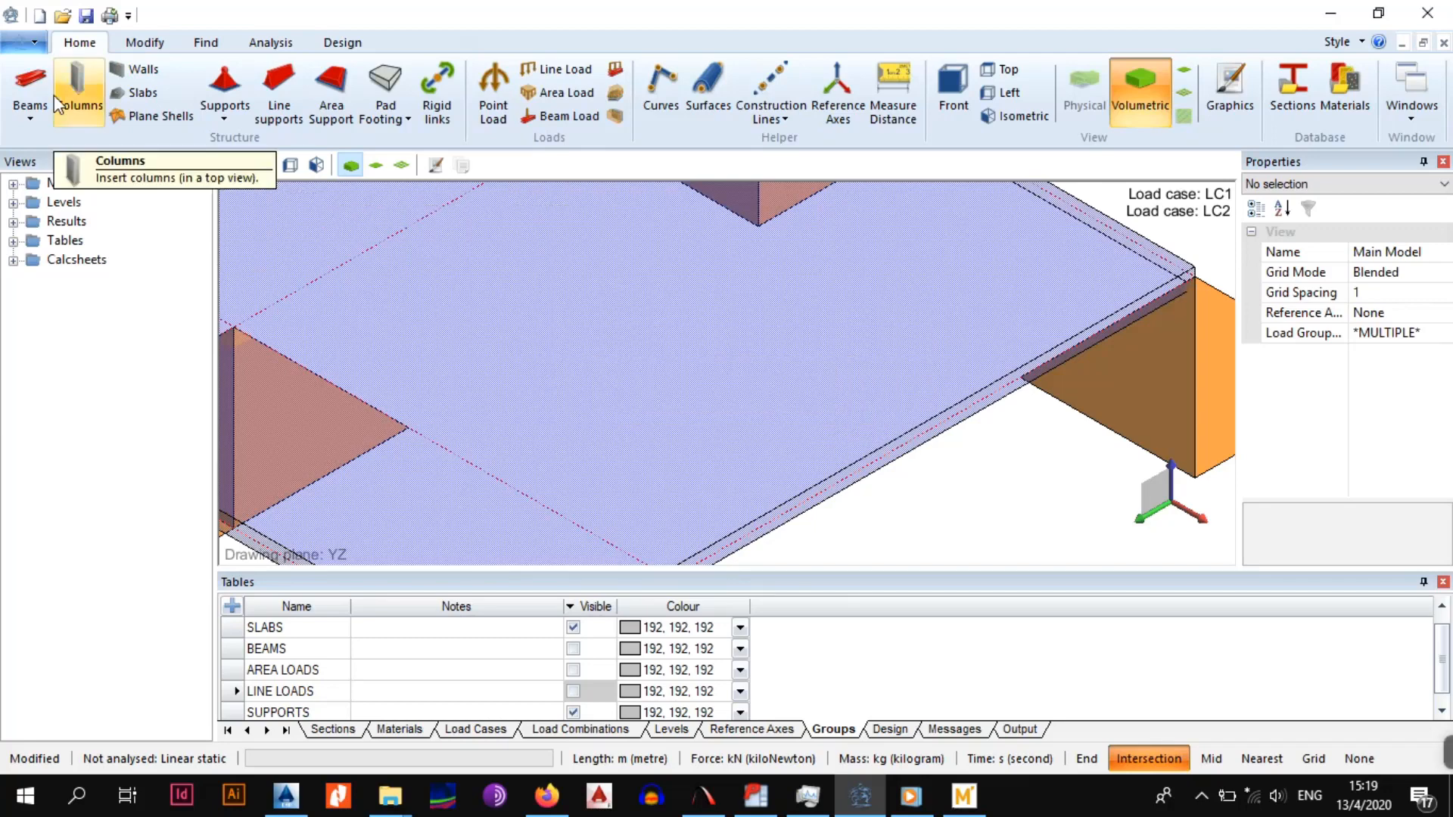
Restore the visibility of the BEAMS, AREA LOADS and LINE LOADS groups
{"action": "left_click", "coordinate": [573, 649]}
{"action": "left_click", "coordinate": [573, 670]}
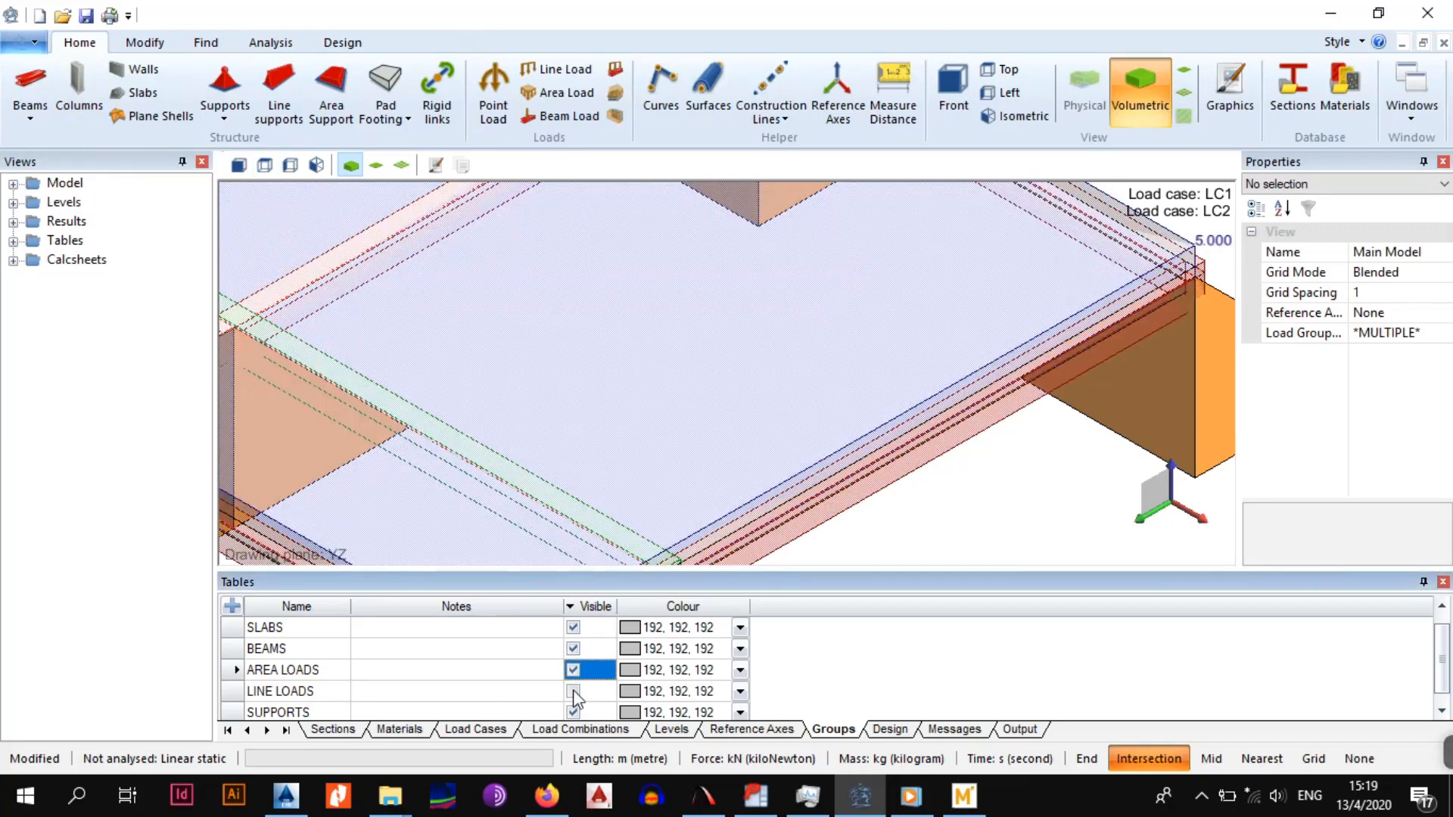
{"action": "left_click", "coordinate": [573, 691]}
{"action": "scroll", "coordinate": [593, 624], "scroll_direction": "down", "scroll_amount": 1}
{"action": "scroll", "coordinate": [607, 461], "scroll_direction": "down", "scroll_amount": 4}
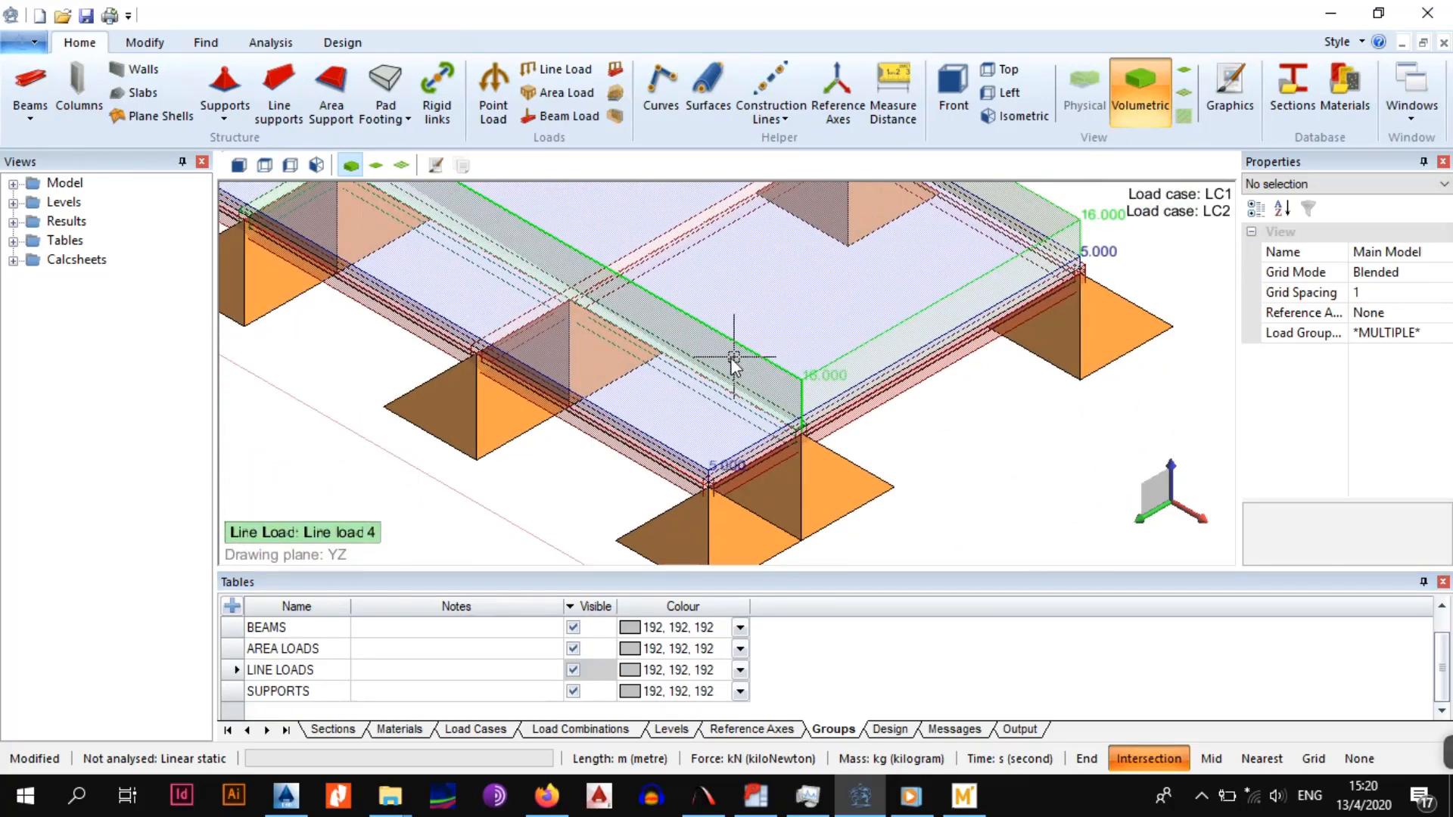
Check the model, saving the changes to TUTORIAL SLAB 0NE, and solve the linear static analysis
{"action": "left_click", "coordinate": [270, 43]}
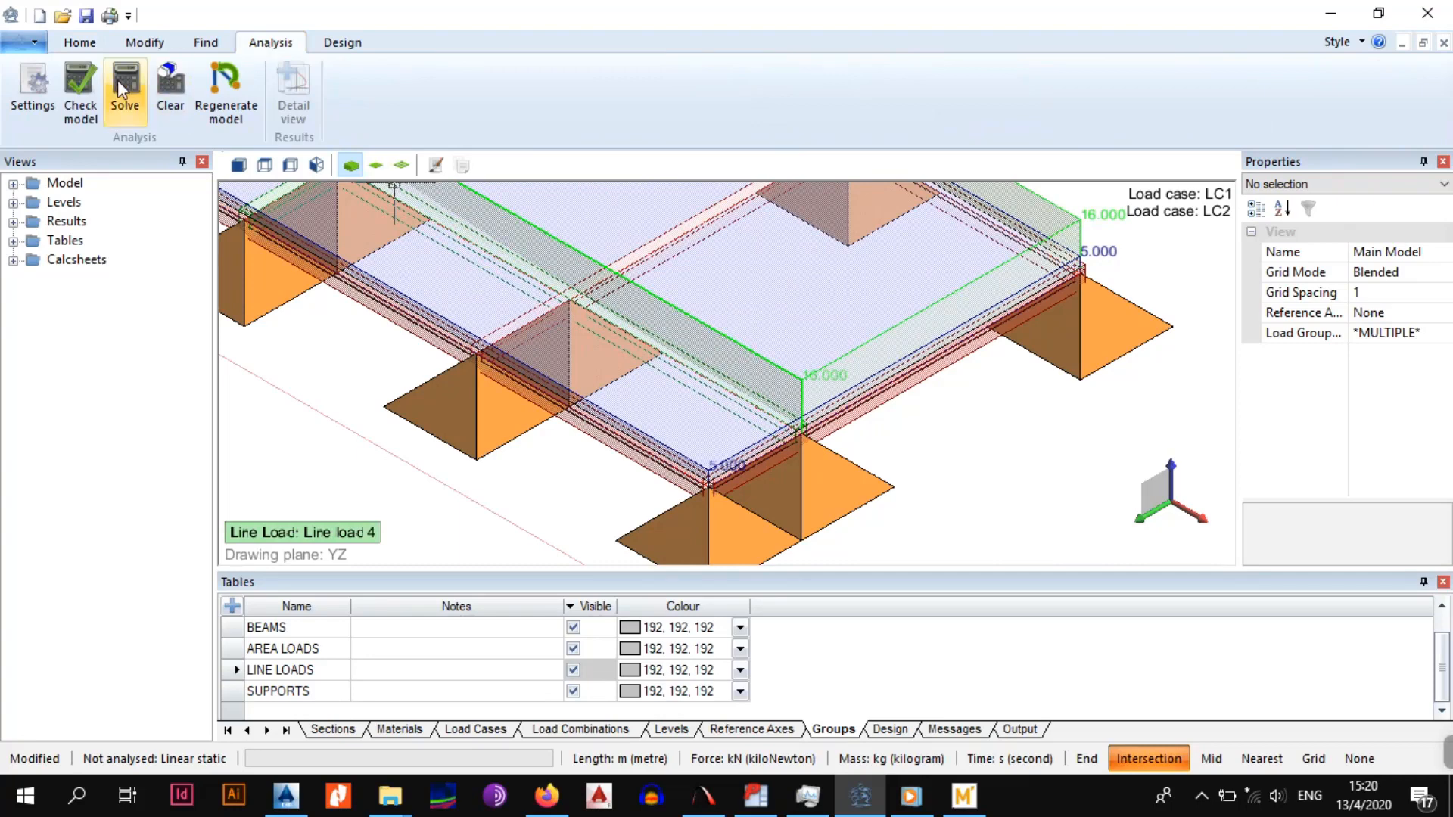
{"action": "left_click", "coordinate": [88, 85]}
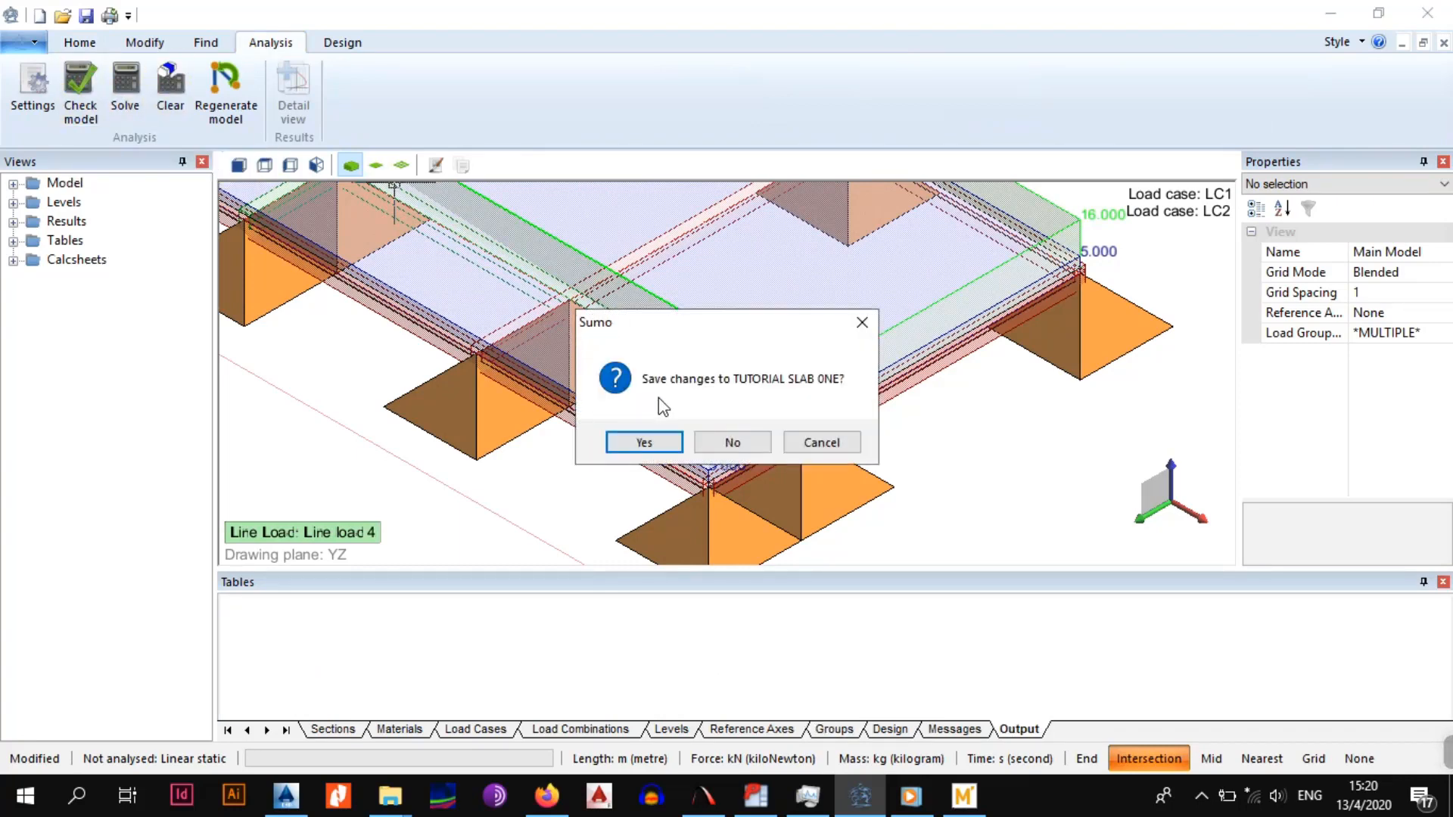
{"action": "left_click", "coordinate": [671, 441]}
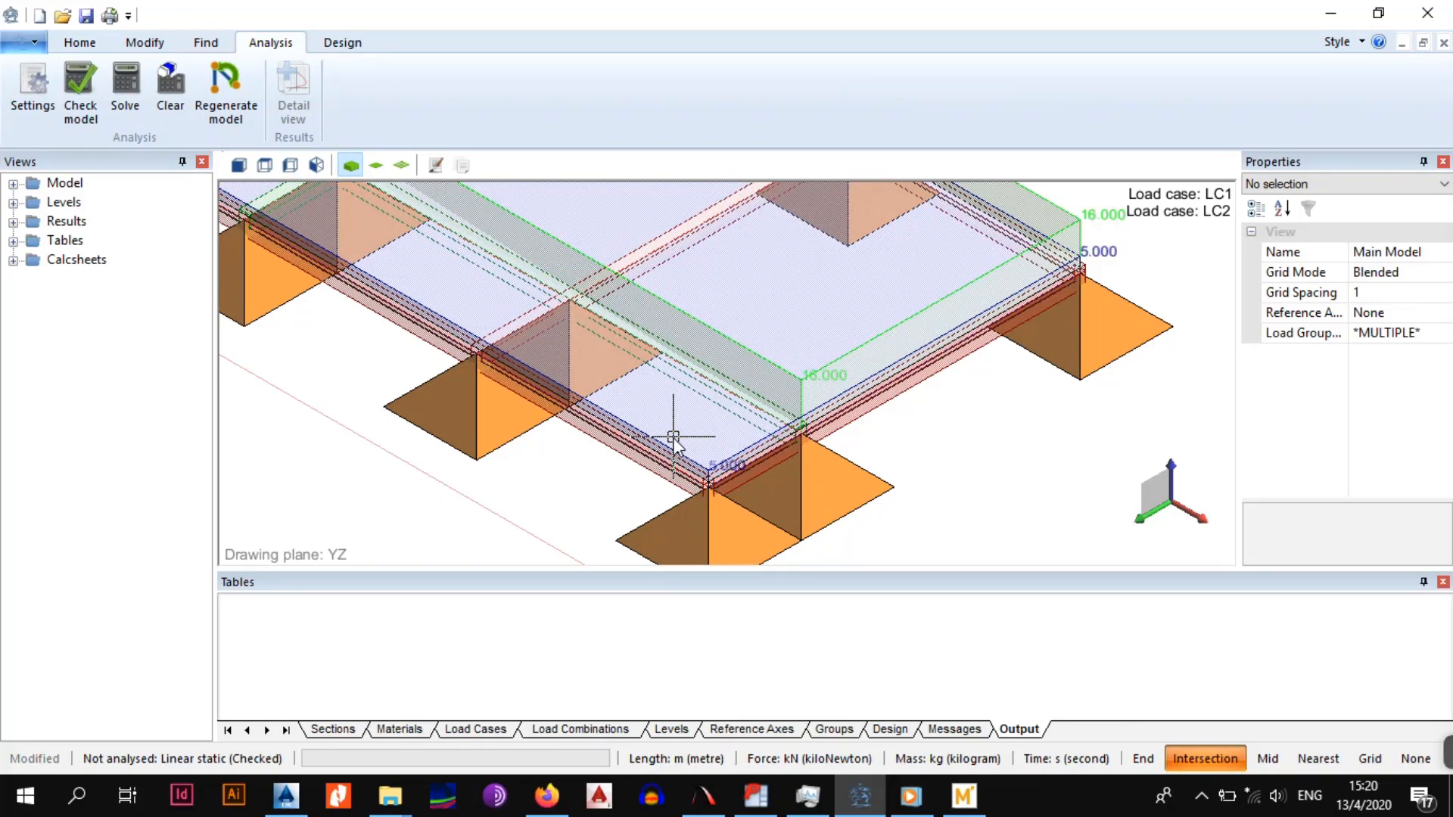
{"action": "left_click", "coordinate": [127, 89]}
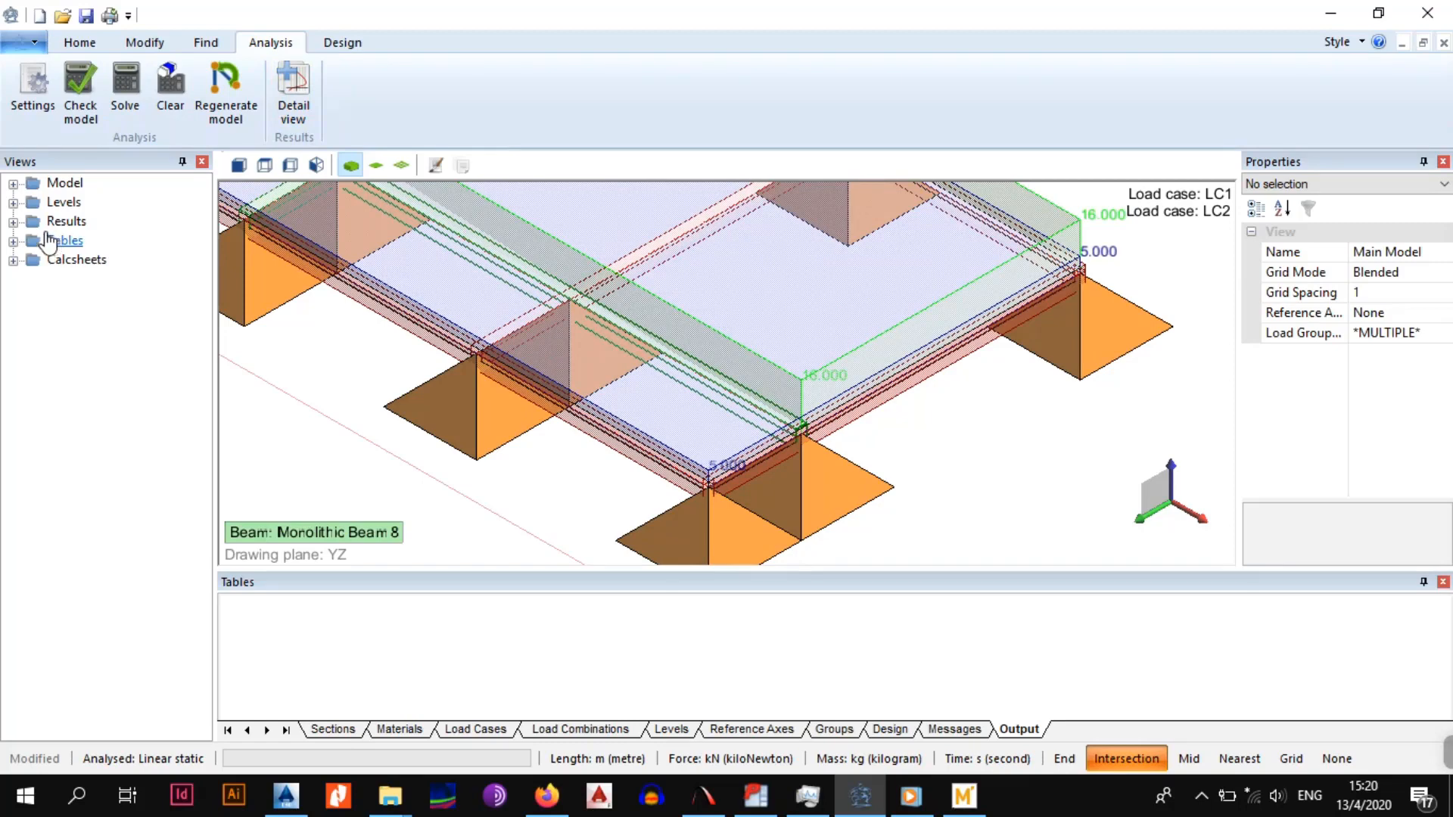
Open the Main Results view in a maximized window and look closely at the slab's deflected mesh
{"action": "scroll", "coordinate": [484, 388], "scroll_direction": "down", "scroll_amount": 3}
{"action": "middle_click_drag", "start_coordinate": [499, 395], "coordinate": [769, 493]}
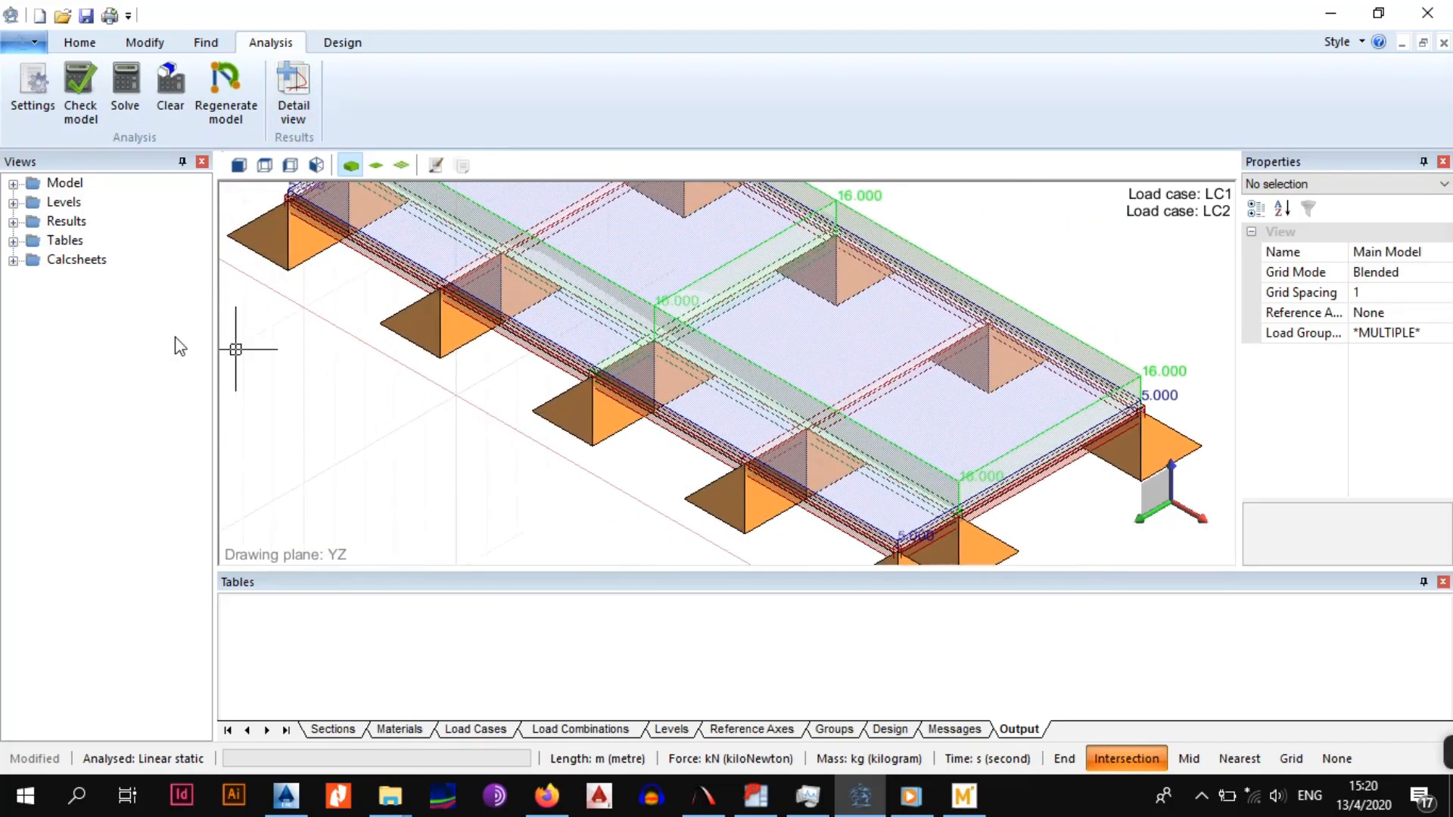
{"action": "left_click", "coordinate": [13, 221]}
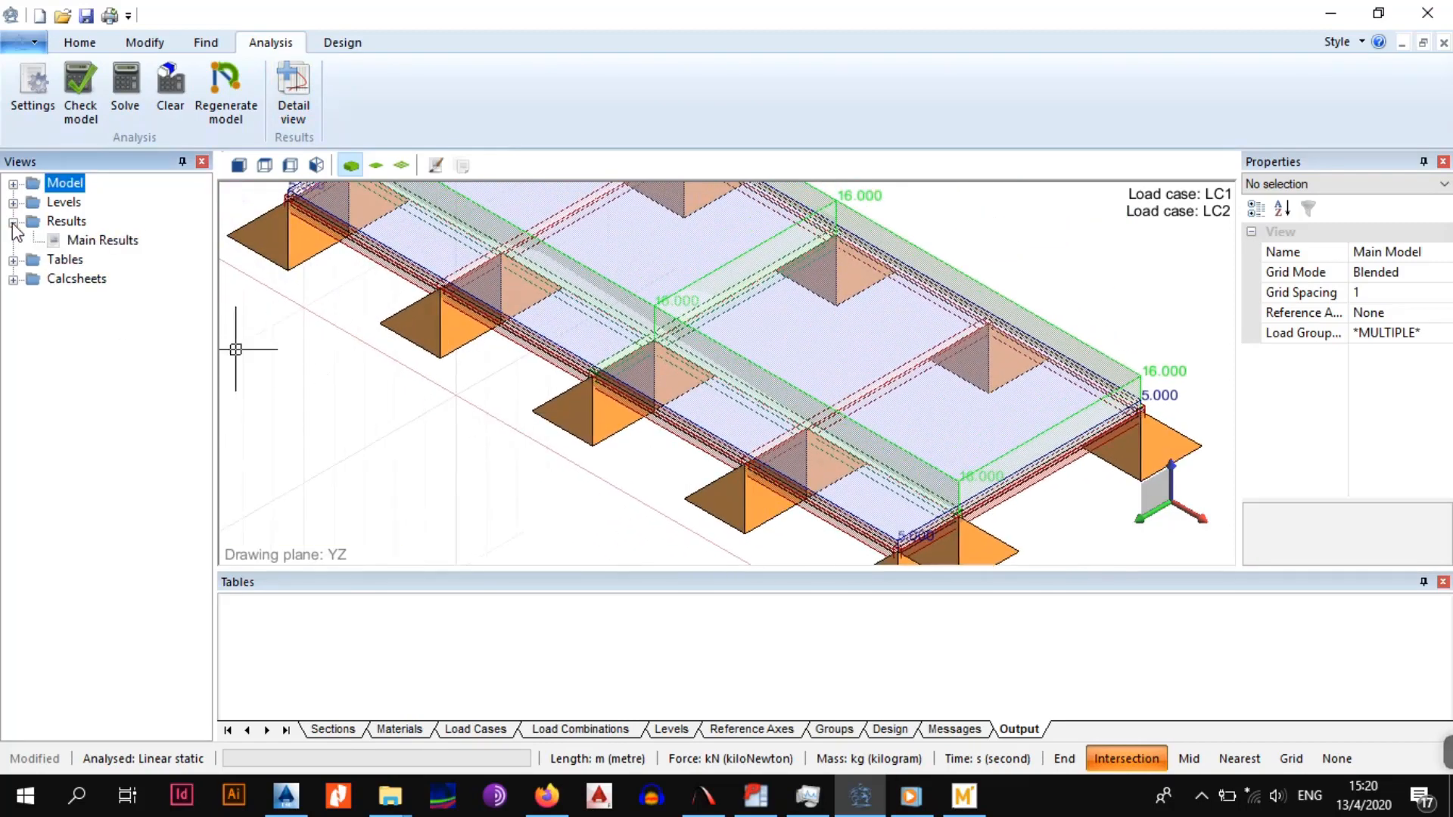
{"action": "double_click", "coordinate": [78, 243]}
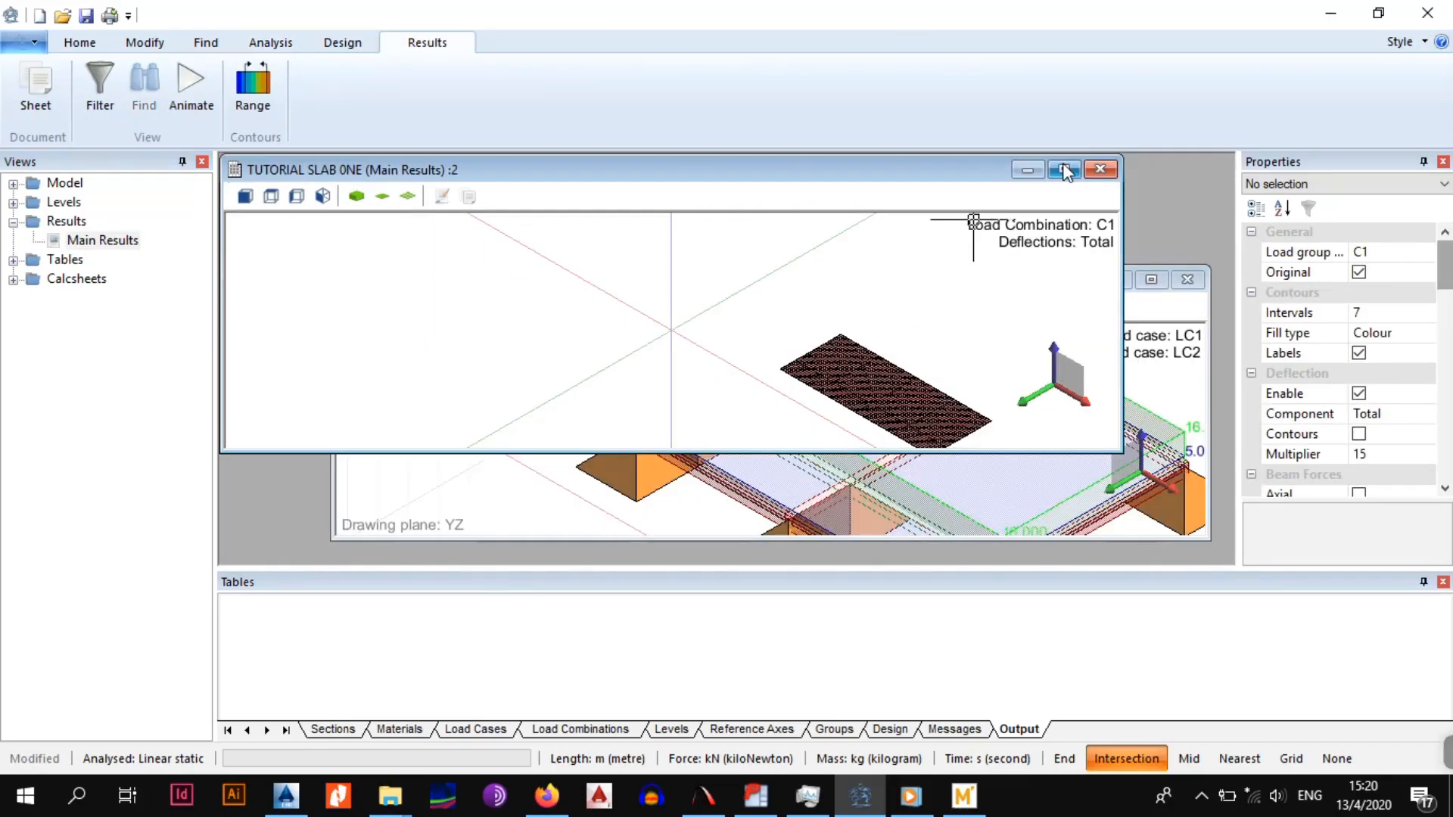
{"action": "left_click", "coordinate": [1063, 169]}
{"action": "scroll", "coordinate": [989, 471], "scroll_direction": "up", "scroll_amount": 5}
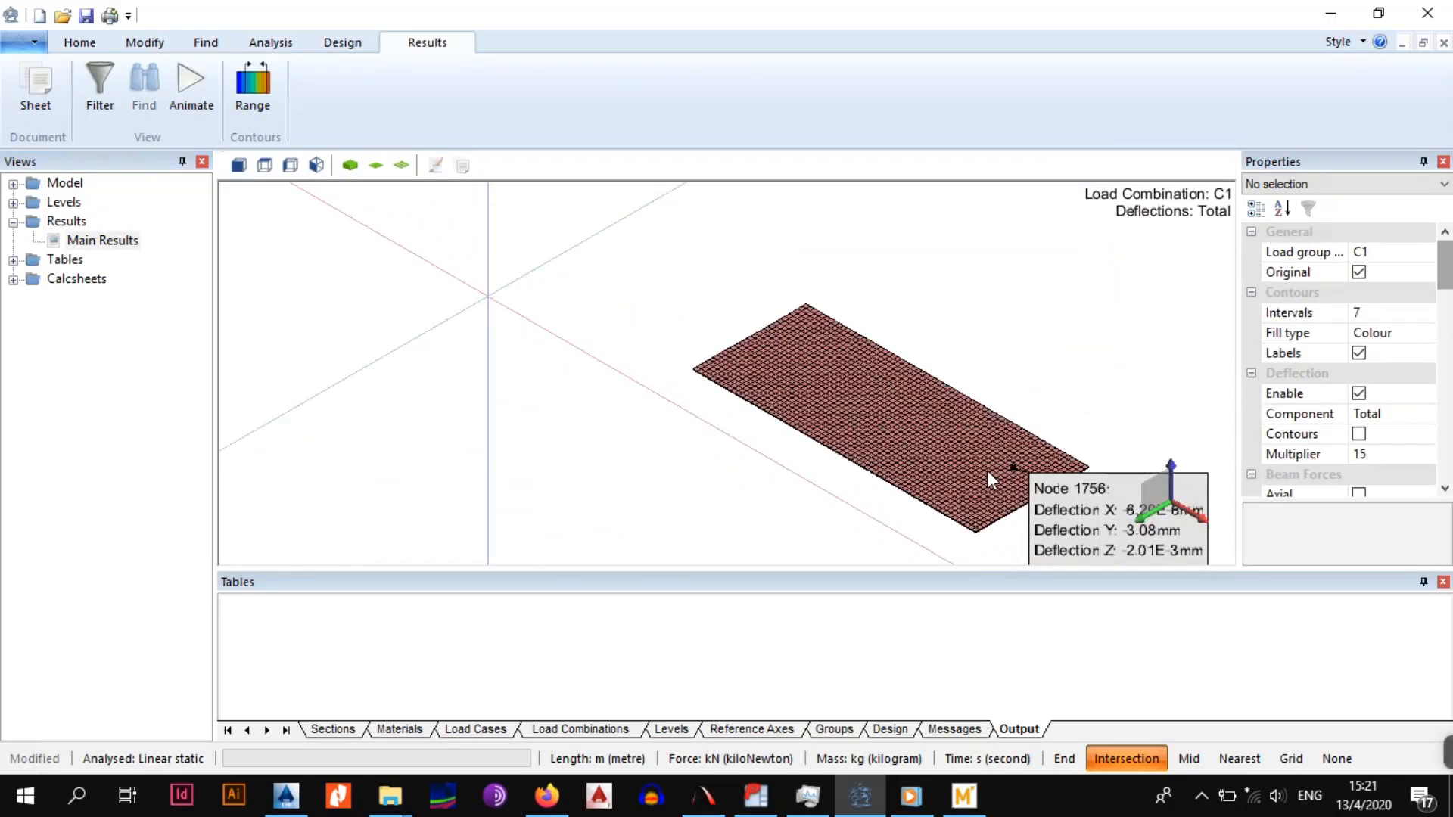
{"action": "scroll", "coordinate": [875, 432], "scroll_direction": "up", "scroll_amount": 5}
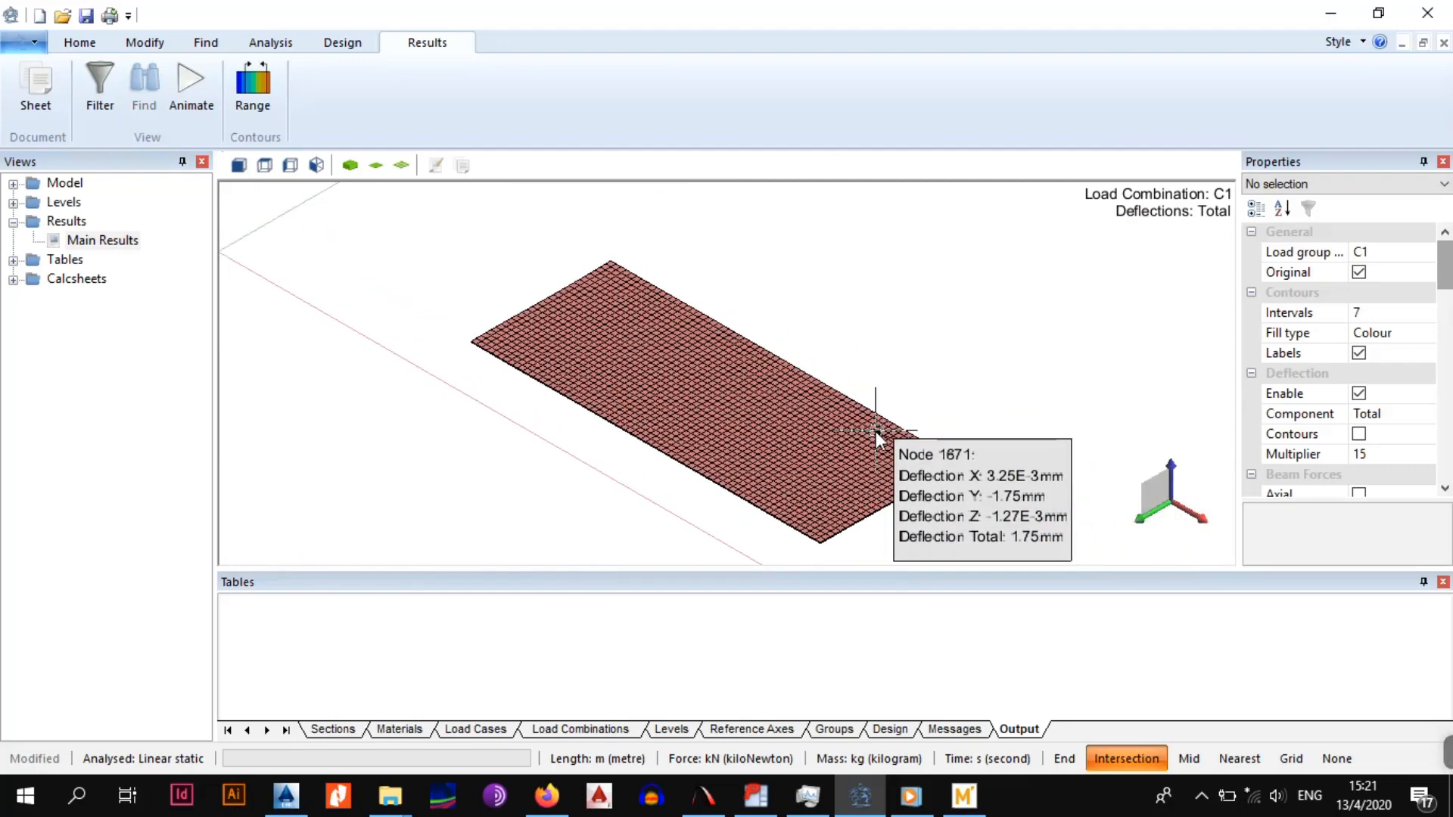
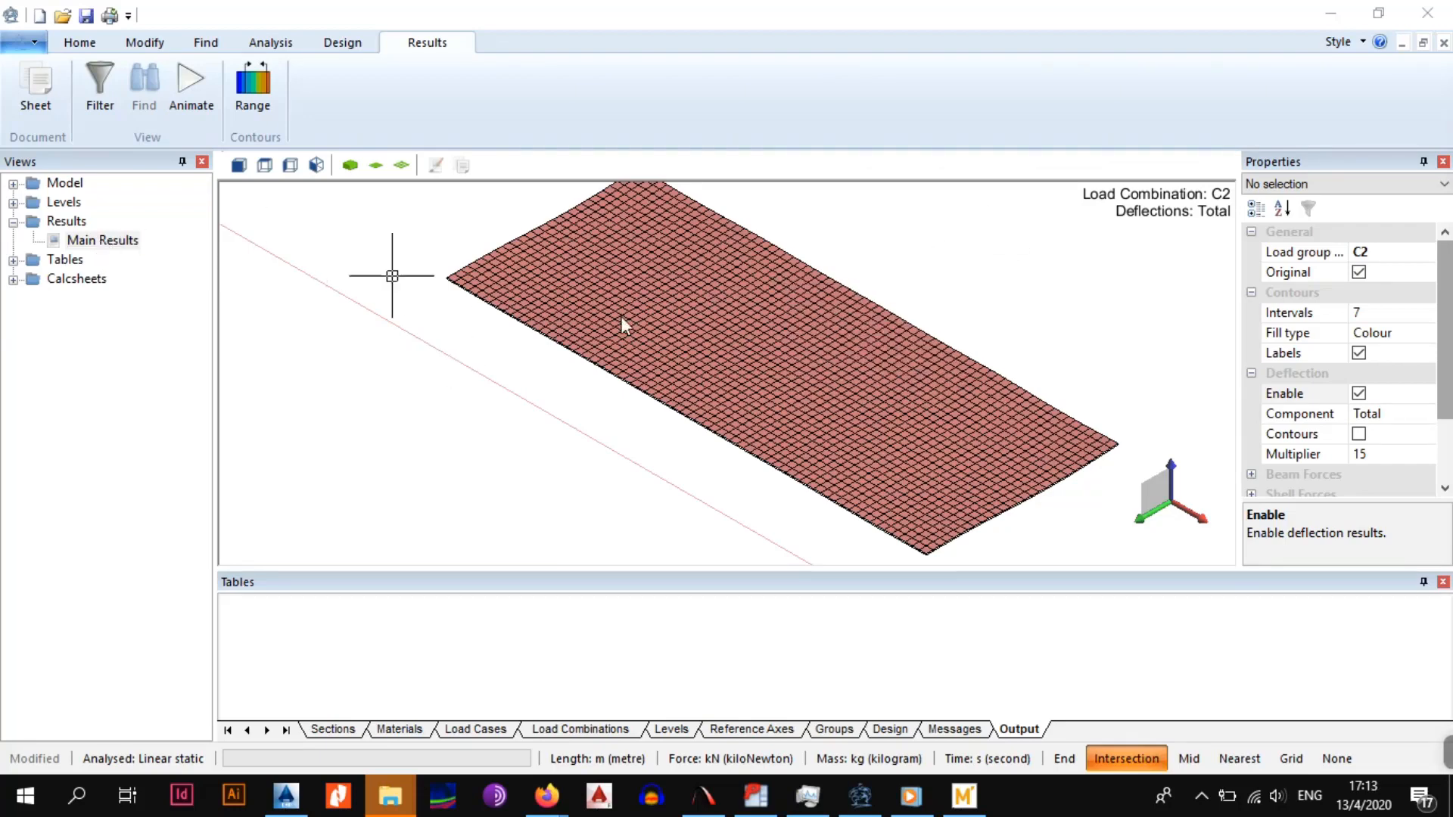
Select load combination C2 as the load group for the displayed results
{"action": "middle_click_drag", "start_coordinate": [883, 273], "coordinate": [901, 327]}
{"action": "scroll", "coordinate": [899, 324], "scroll_direction": "down", "scroll_amount": 3}
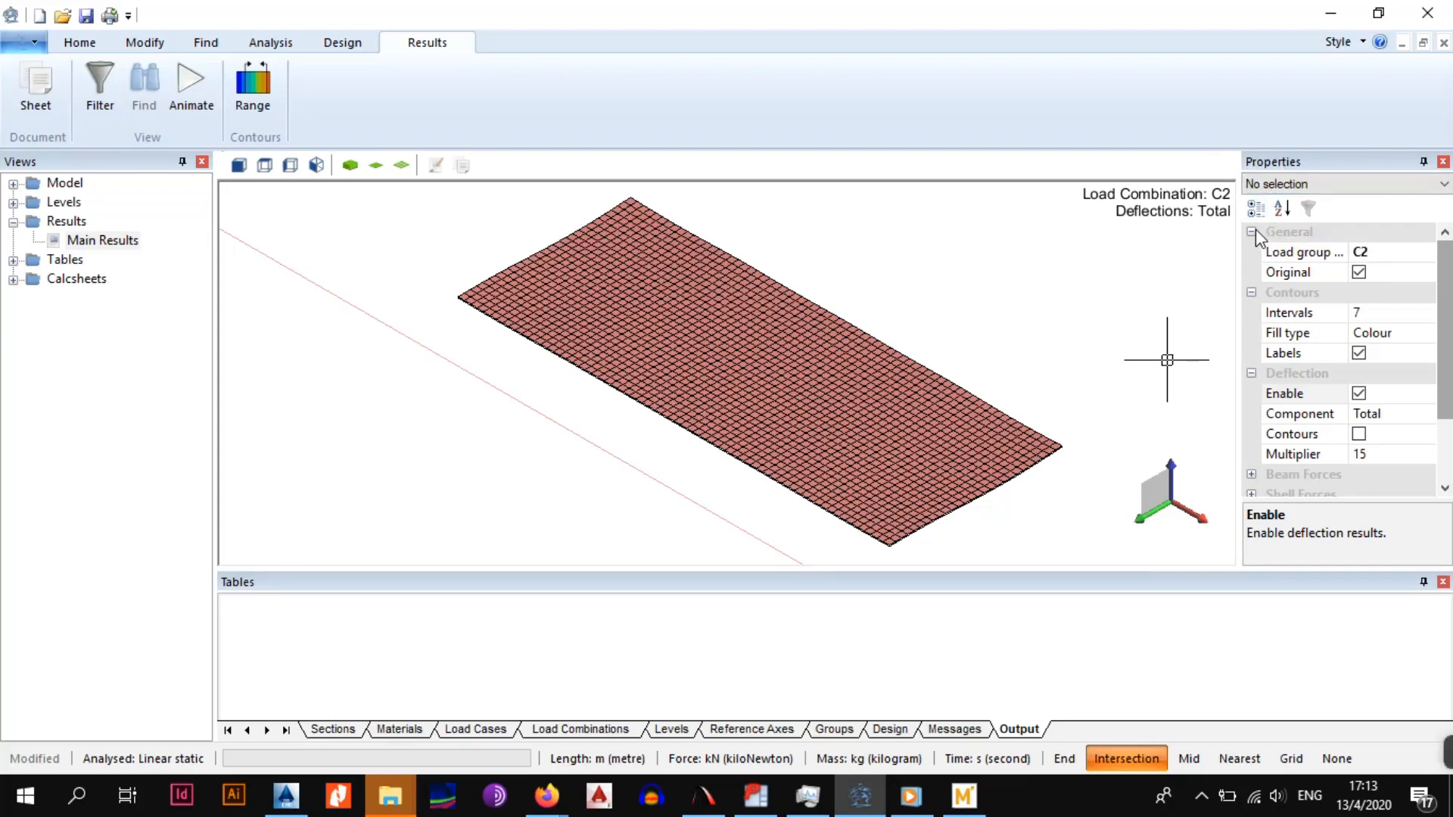
{"action": "left_click", "coordinate": [1378, 256]}
{"action": "left_click", "coordinate": [1427, 253]}
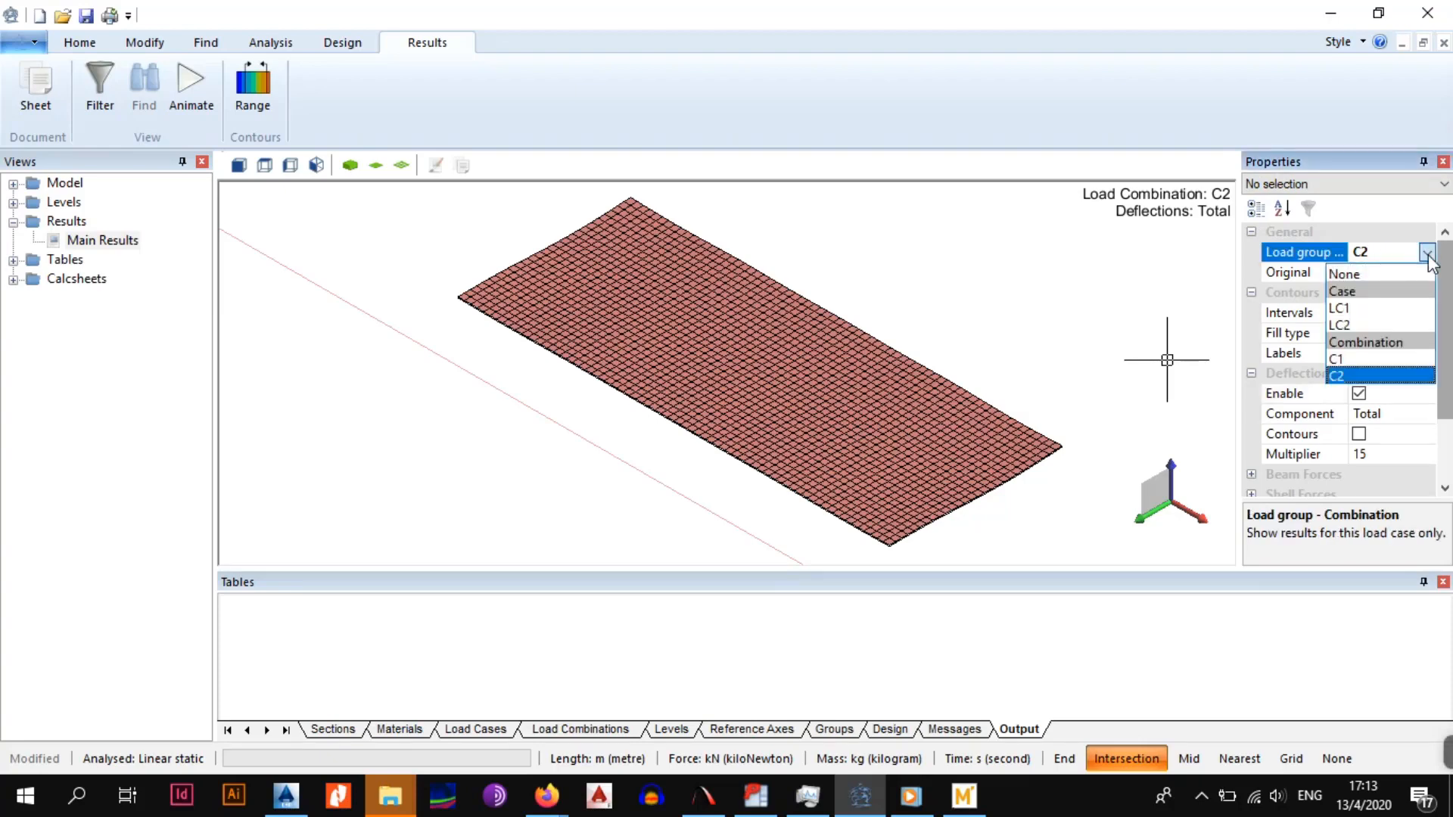
{"action": "left_click", "coordinate": [1378, 374]}
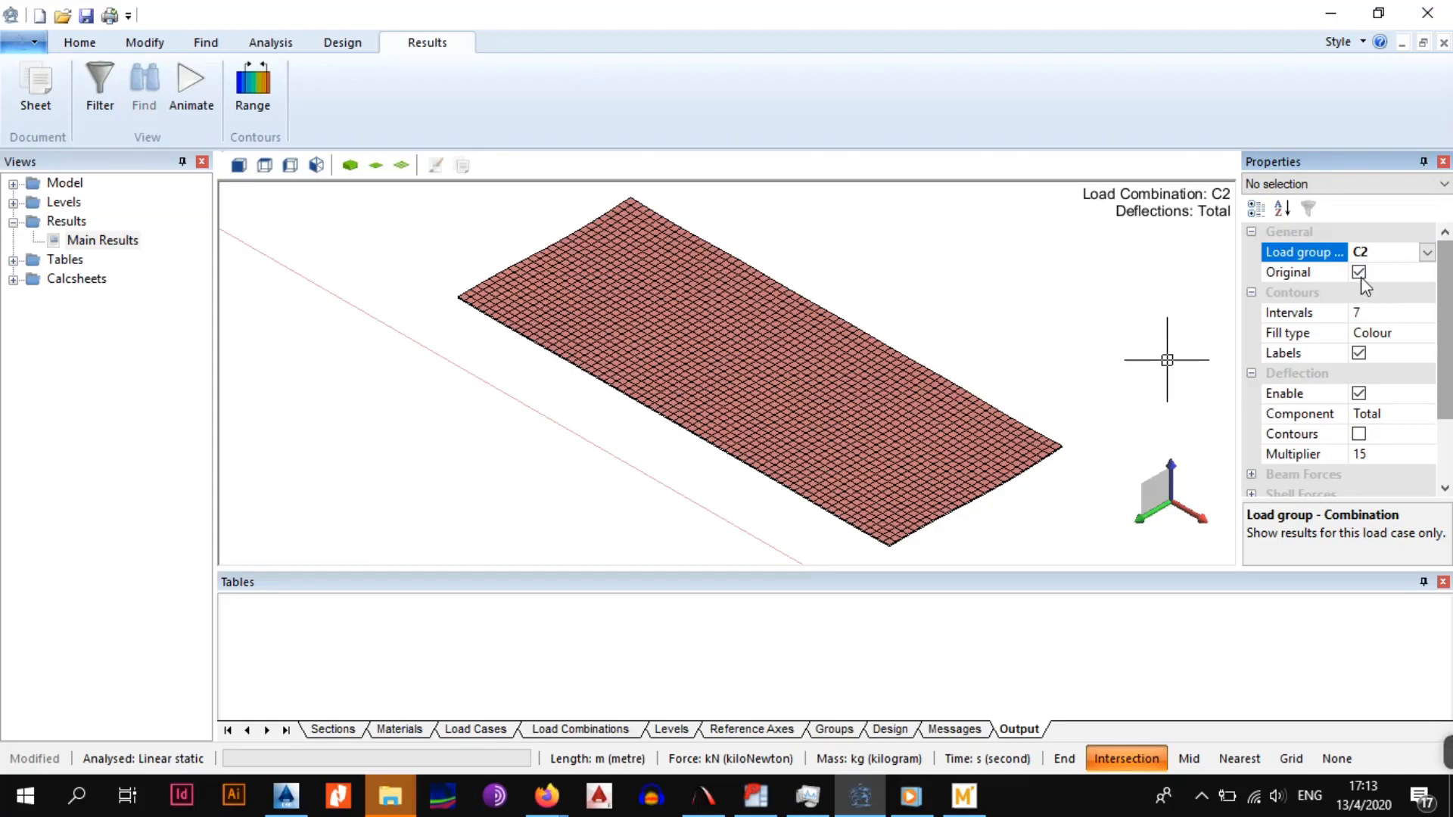
Choose Colour as the fill type for the result contours
{"action": "left_click", "coordinate": [1362, 316]}
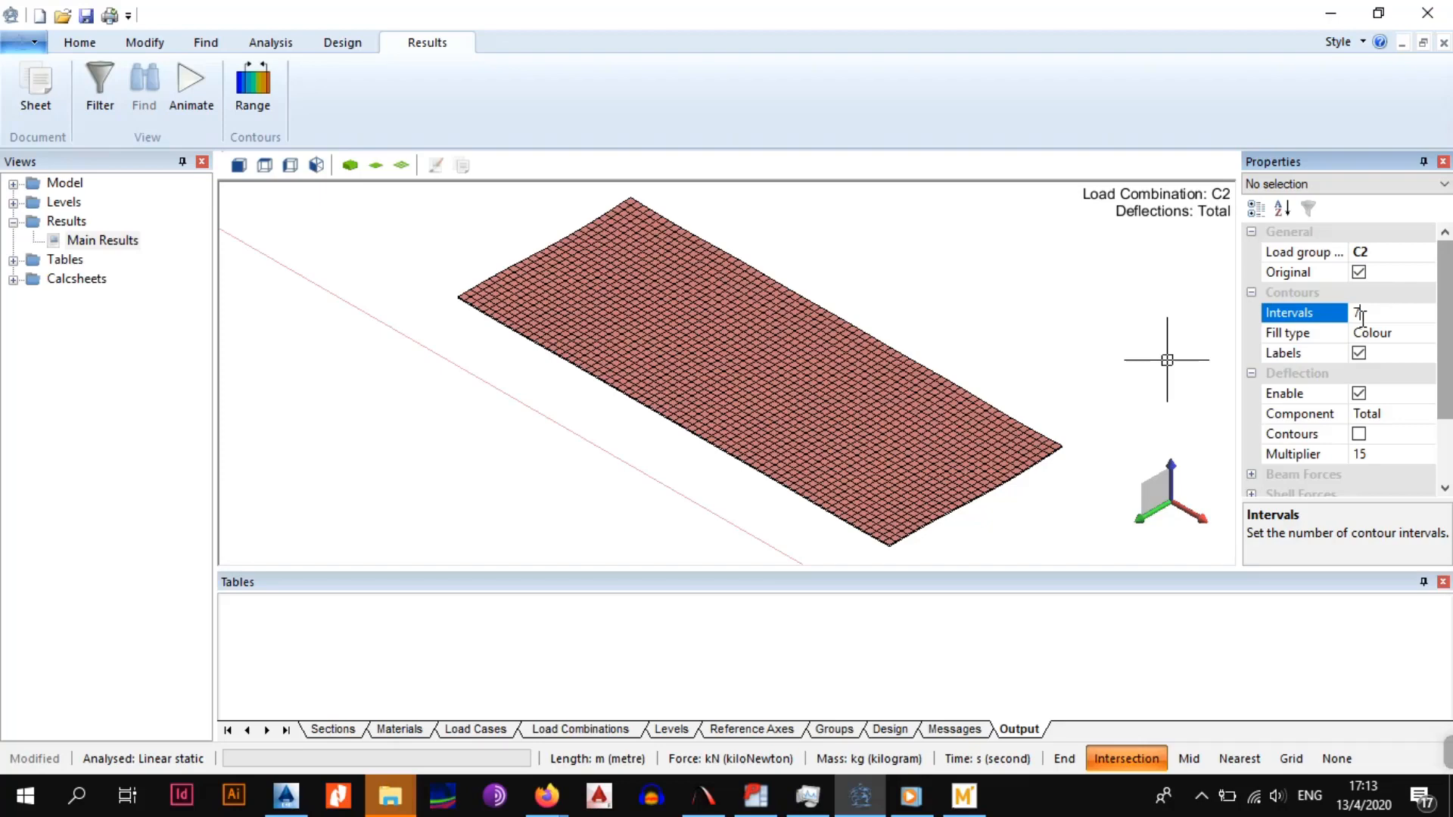
{"action": "left_click", "coordinate": [1402, 335]}
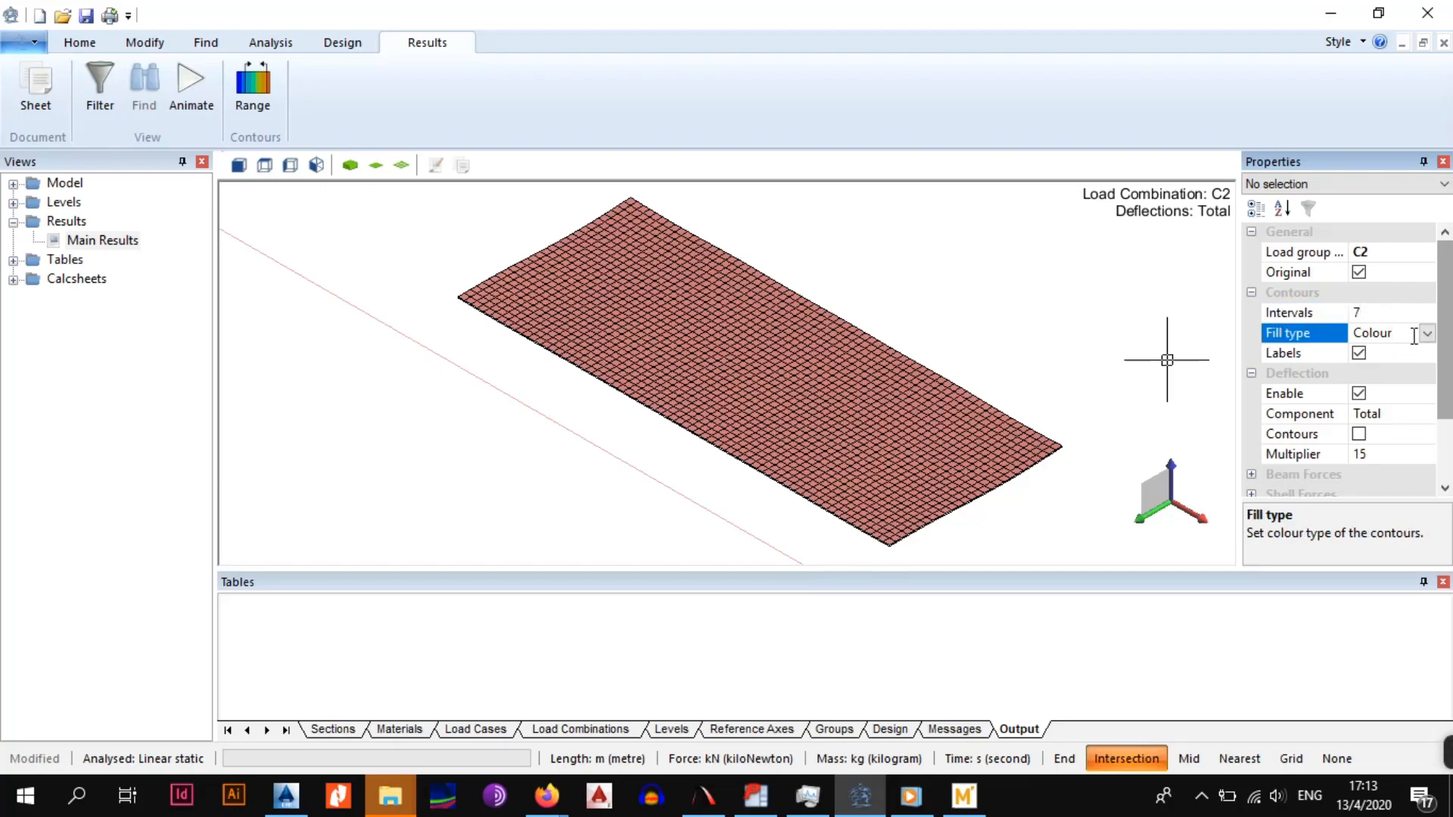
{"action": "left_click", "coordinate": [1428, 334]}
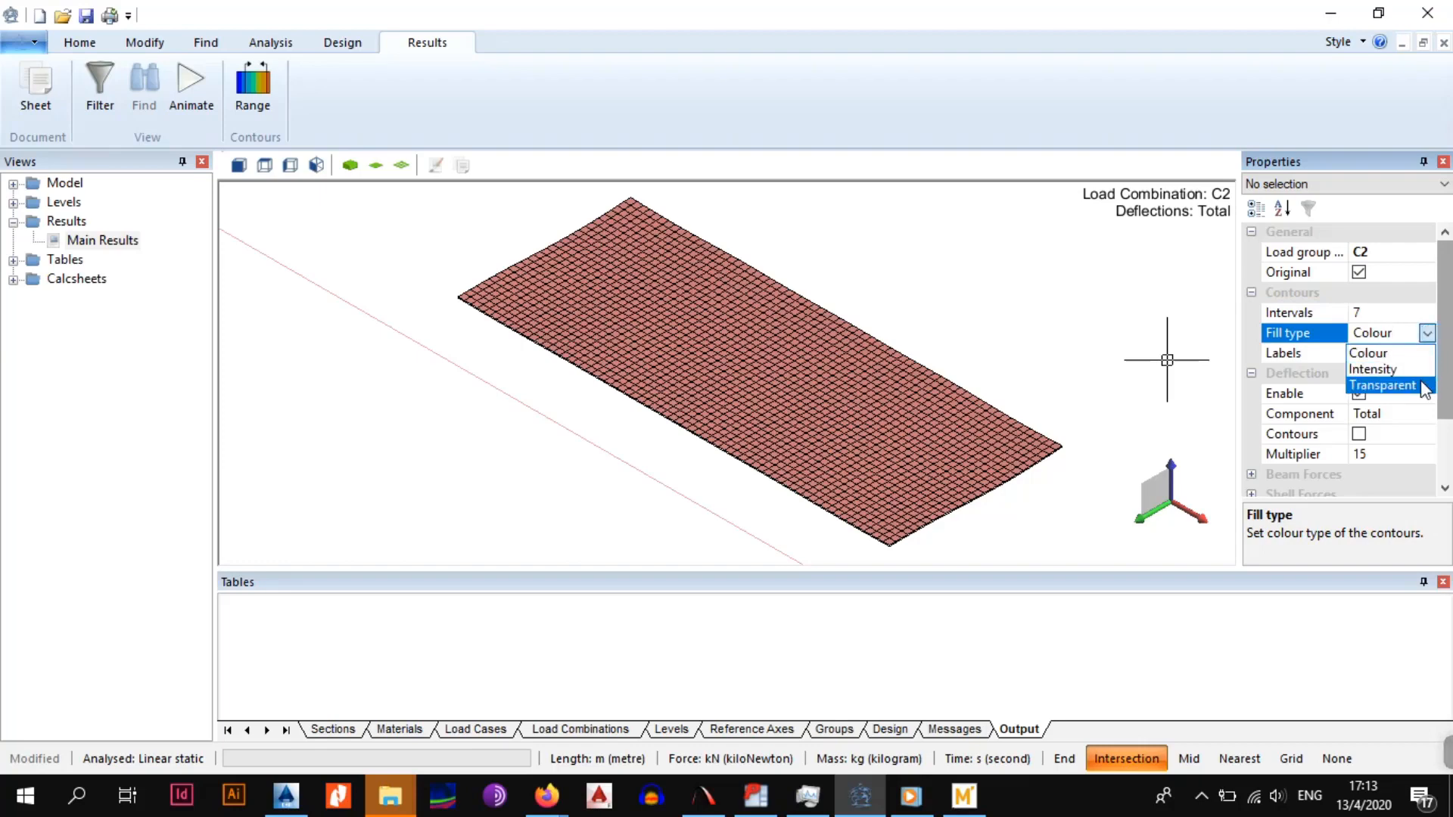
{"action": "left_click", "coordinate": [1426, 358]}
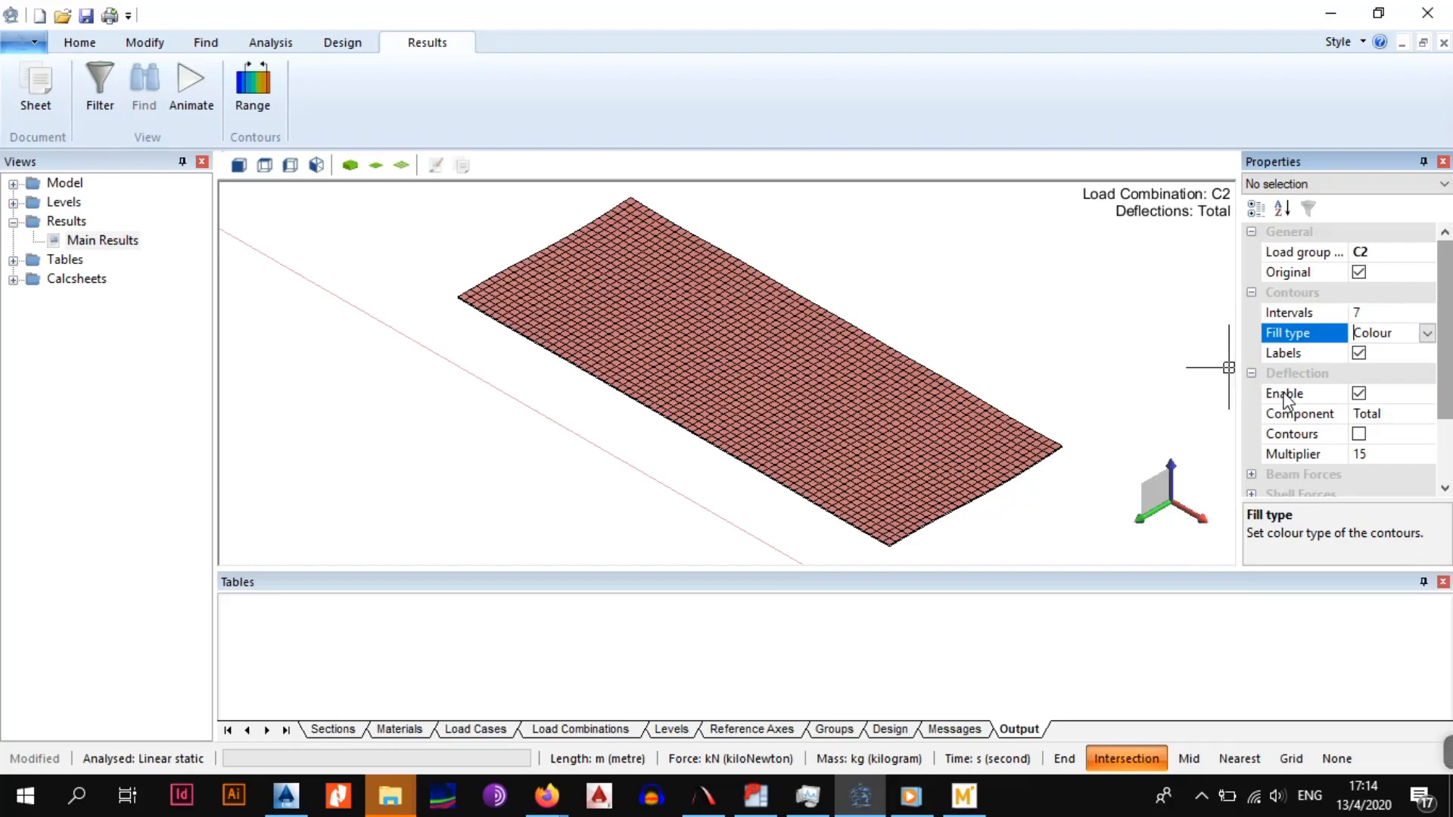
Turn on deflection contours for the Total component, leaving the deflection results enabled
{"action": "left_click", "coordinate": [1358, 395]}
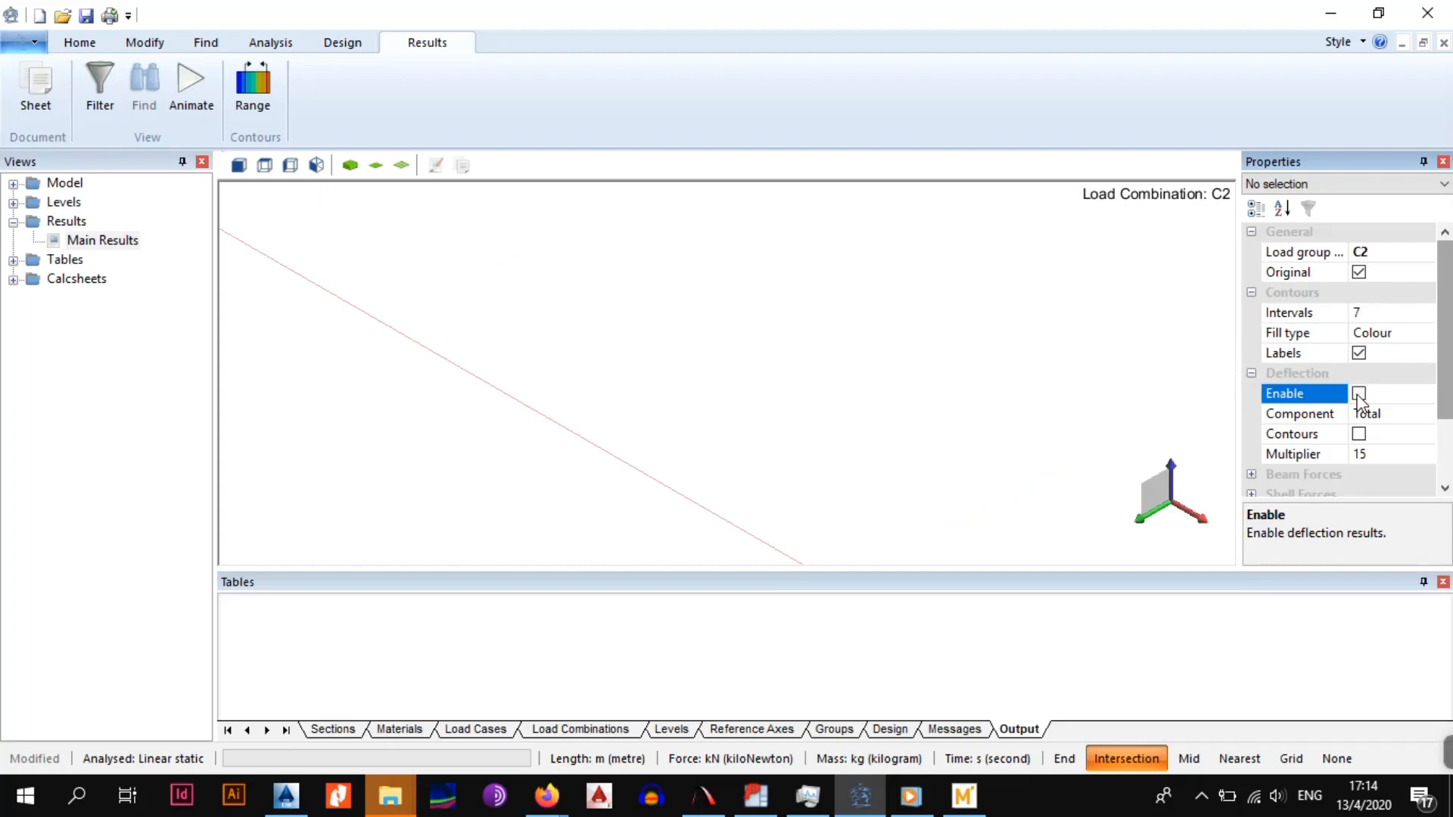
{"action": "left_click", "coordinate": [1359, 434]}
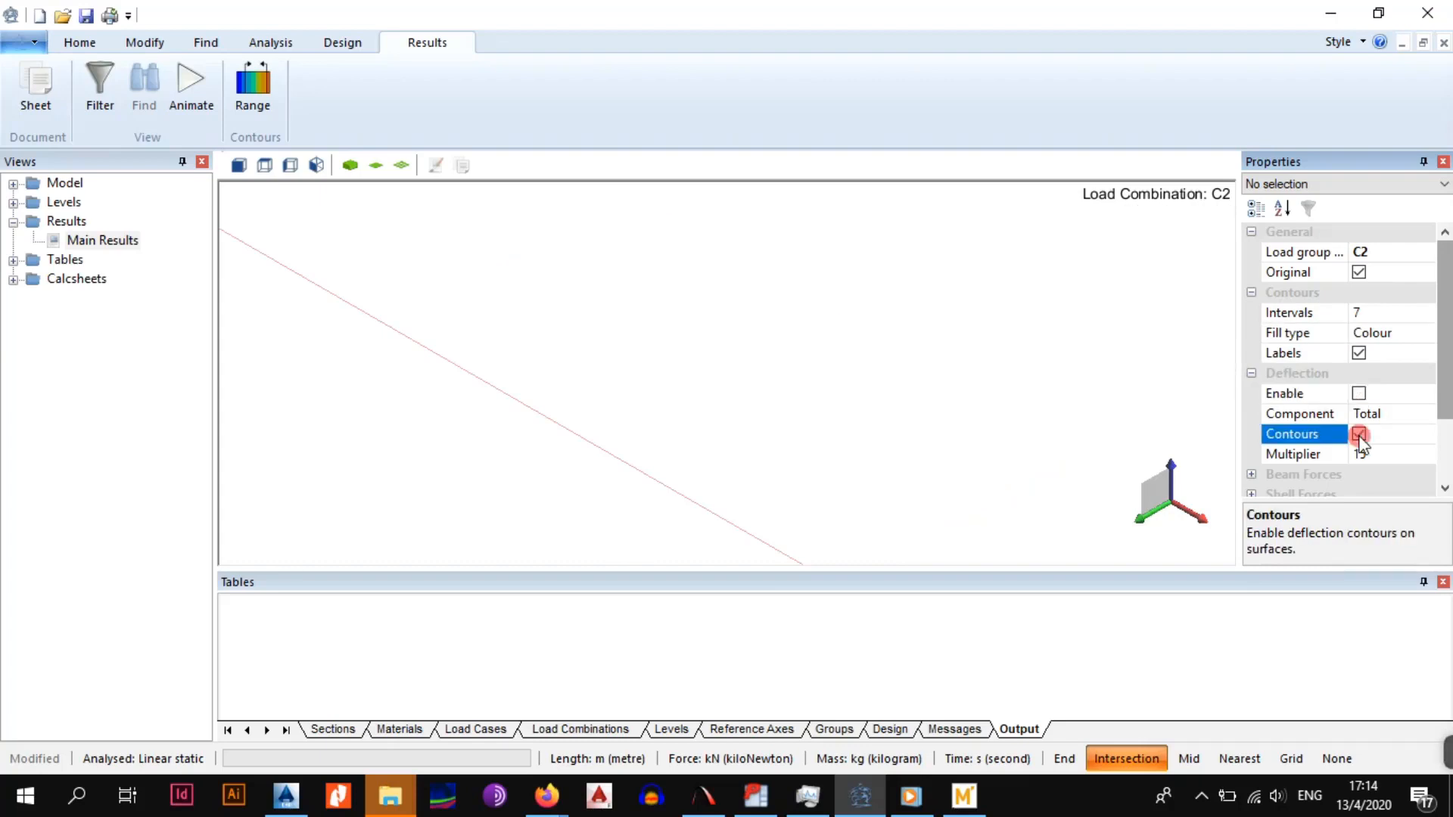
{"action": "left_click", "coordinate": [1362, 399]}
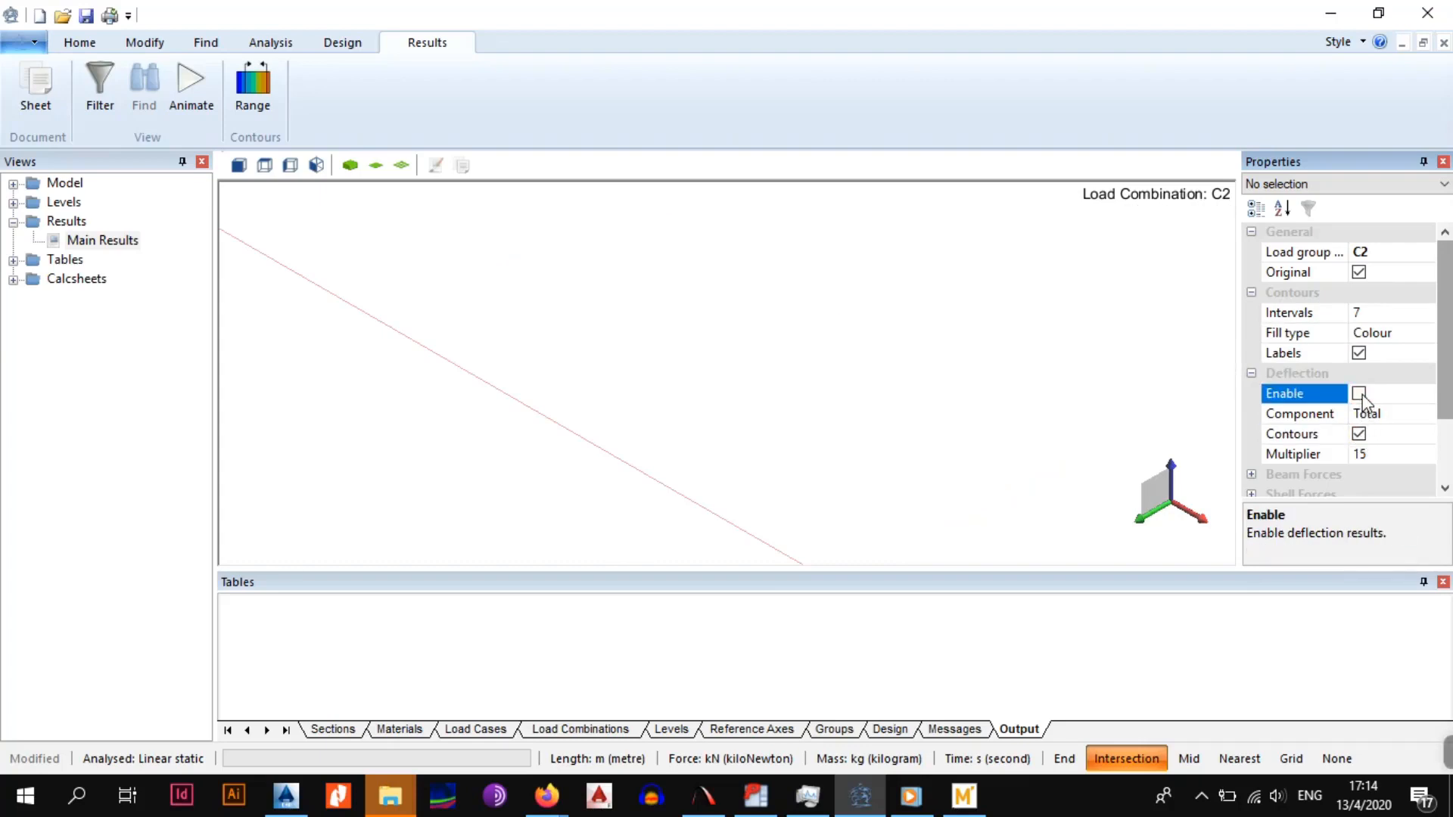
{"action": "left_click", "coordinate": [1360, 395]}
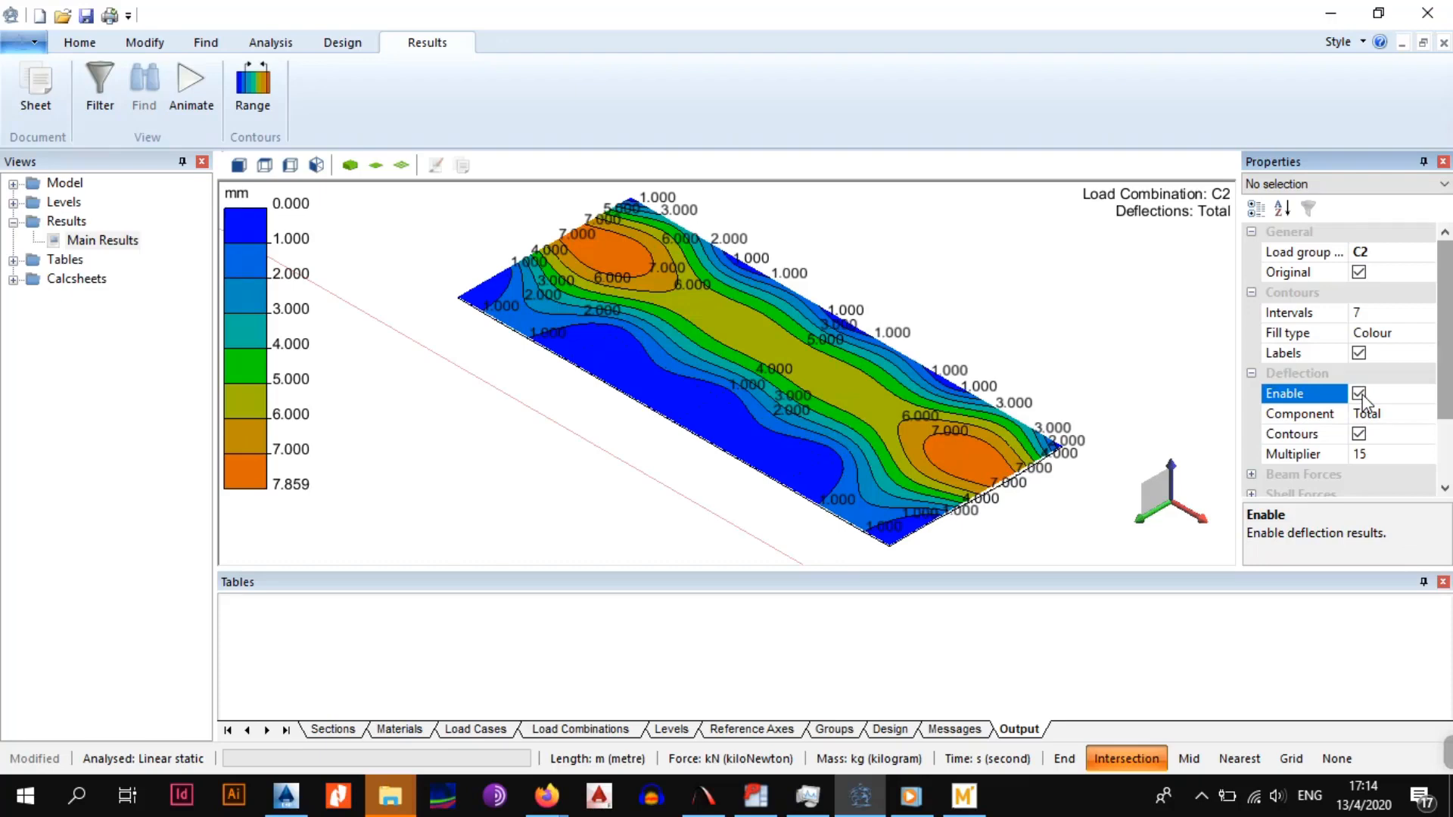
Switch the deflection contours off and back on to compare the mesh with the coloured contour plot, and examine the contour values
{"action": "left_click", "coordinate": [1359, 434]}
{"action": "left_click", "coordinate": [1360, 433]}
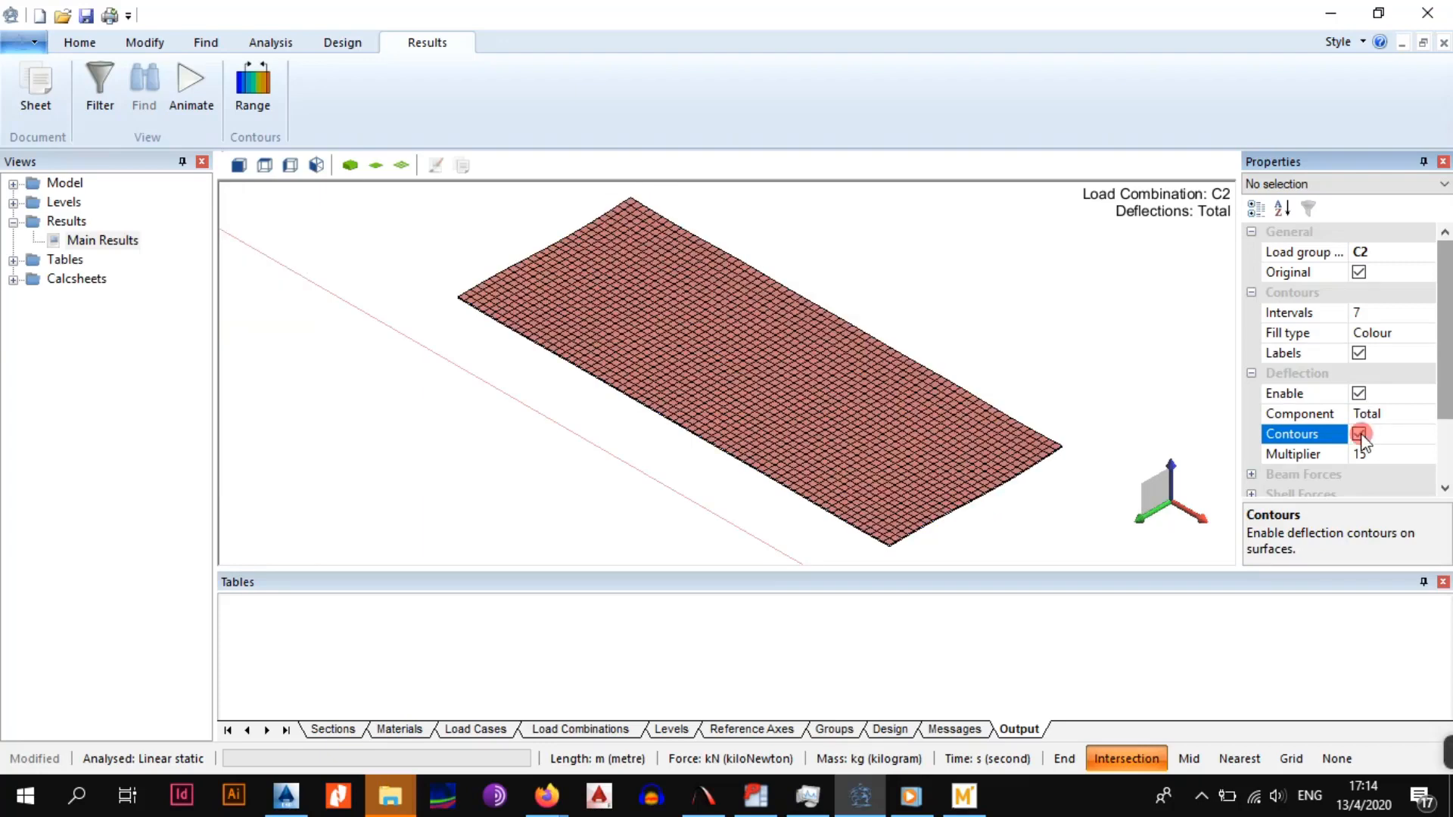
{"action": "left_click", "coordinate": [1360, 434]}
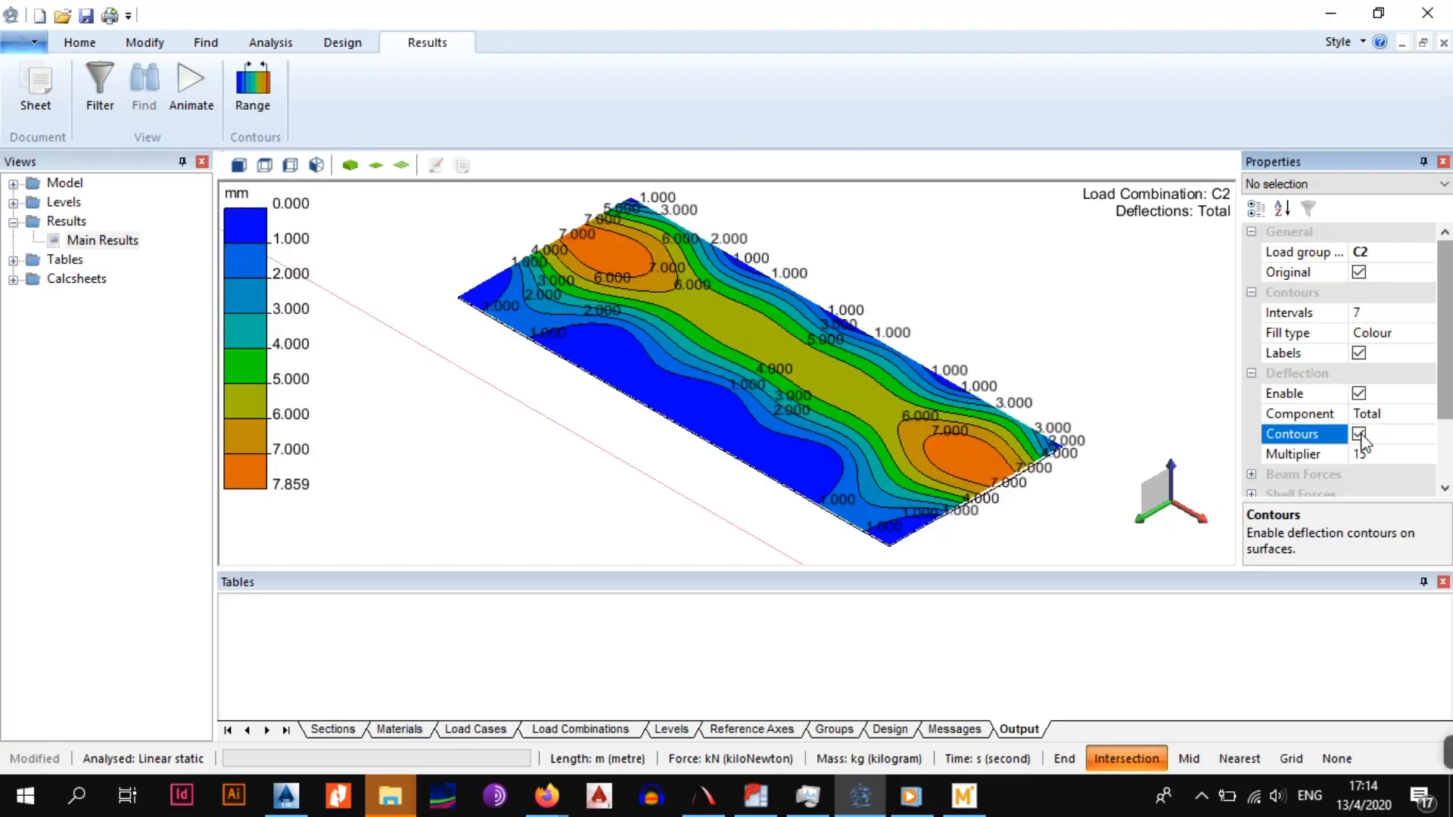
{"action": "mouse_move", "coordinate": [706, 291]}
{"action": "mouse_move", "coordinate": [594, 314]}
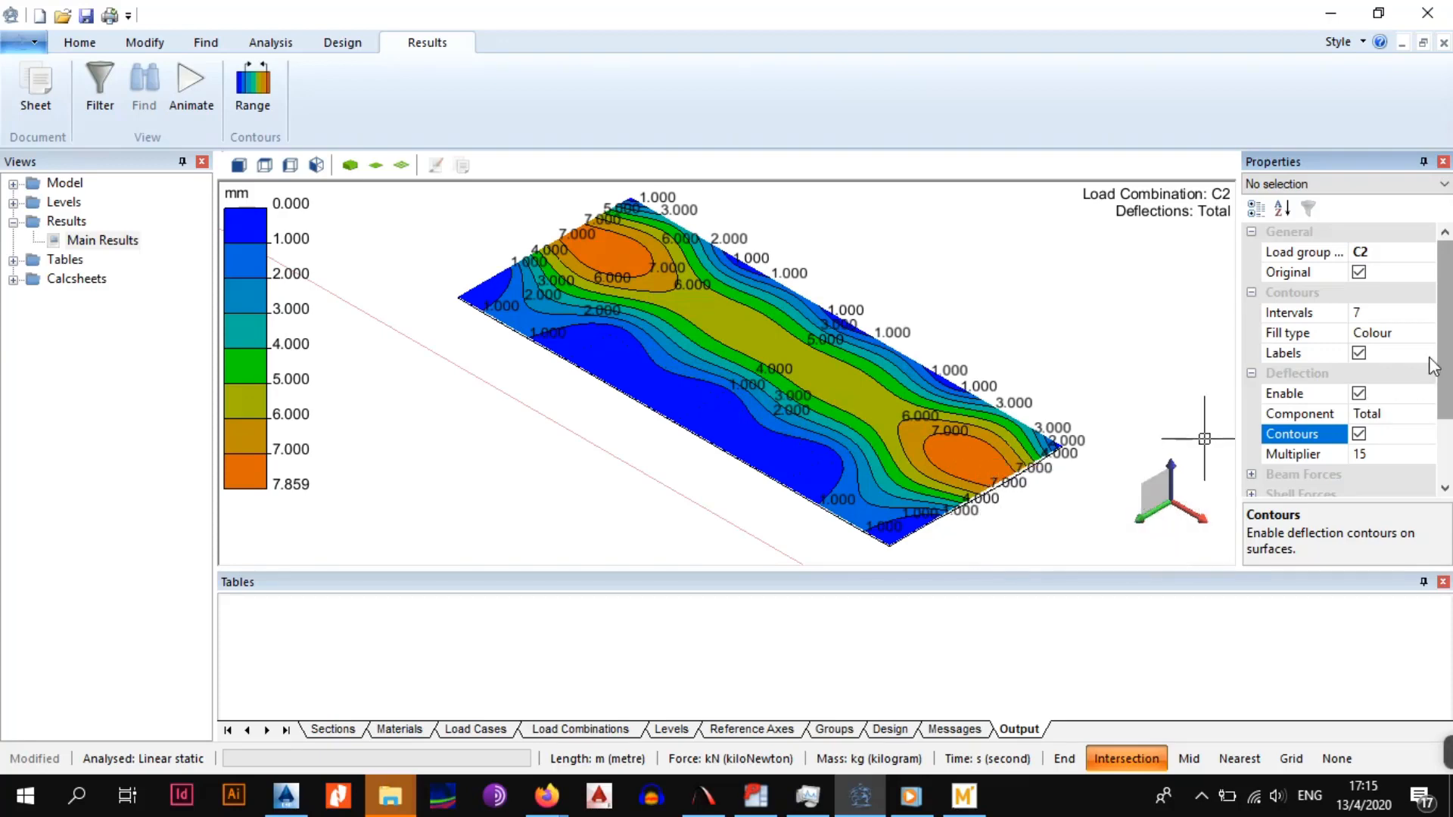
Turn off the deflection contours and collapse the General, Contours and Deflection property groups
{"action": "scroll", "coordinate": [1362, 398], "scroll_direction": "down", "scroll_amount": 1}
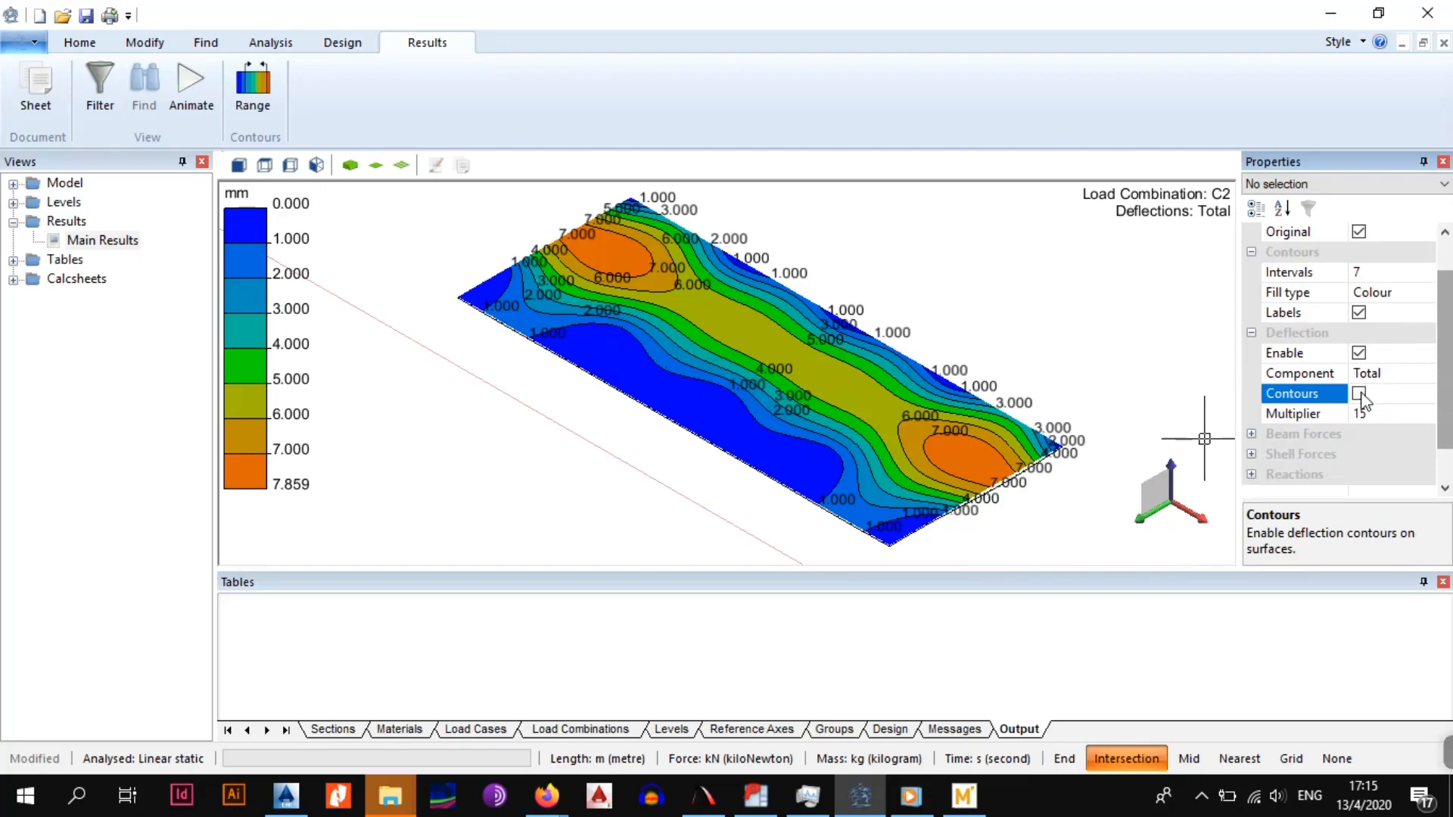
{"action": "left_click", "coordinate": [1361, 394]}
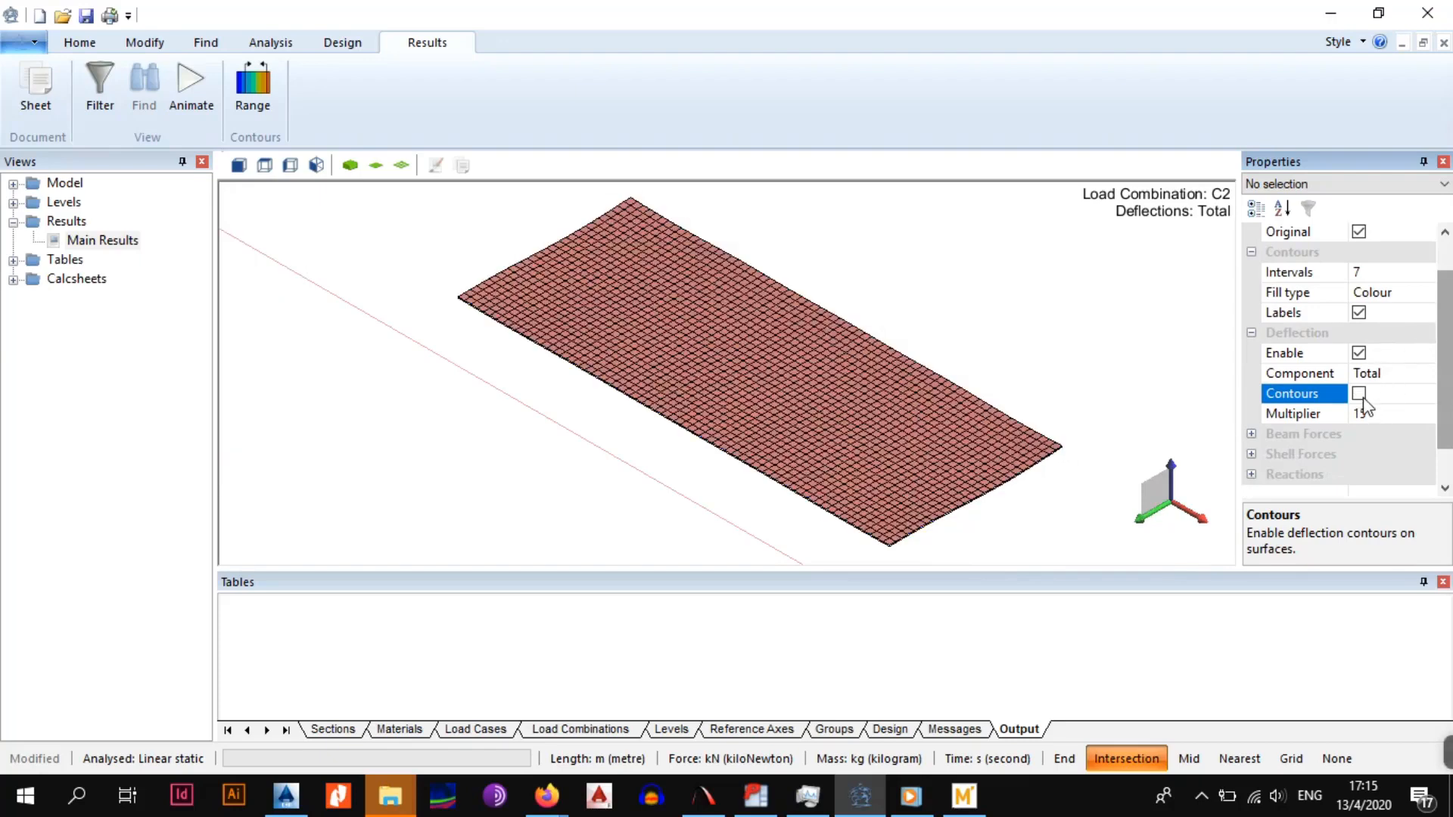
{"action": "scroll", "coordinate": [1365, 407], "scroll_direction": "down", "scroll_amount": 1}
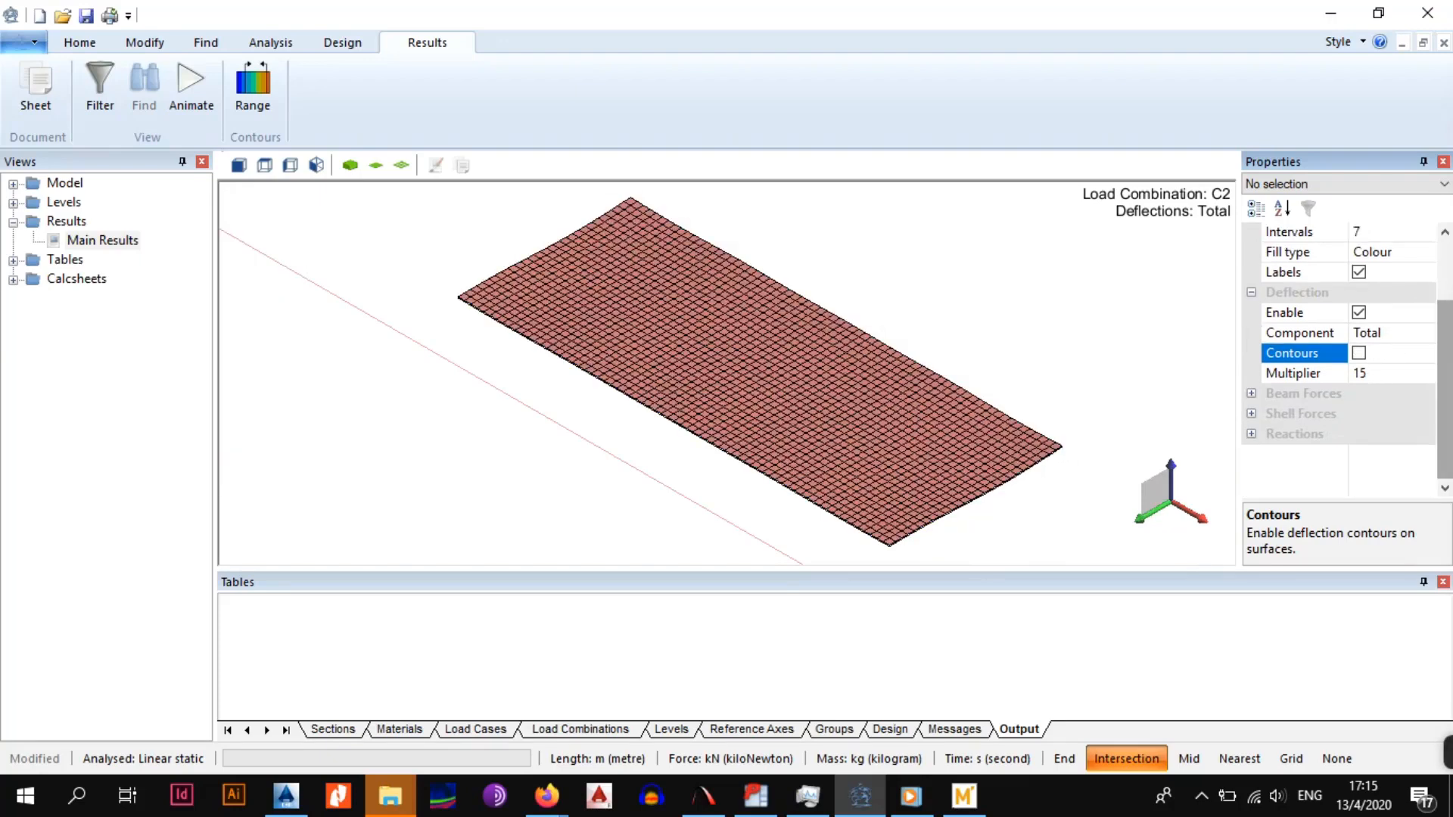
{"action": "left_click", "coordinate": [1251, 292]}
{"action": "left_click", "coordinate": [1251, 232]}
{"action": "left_click", "coordinate": [1251, 253]}
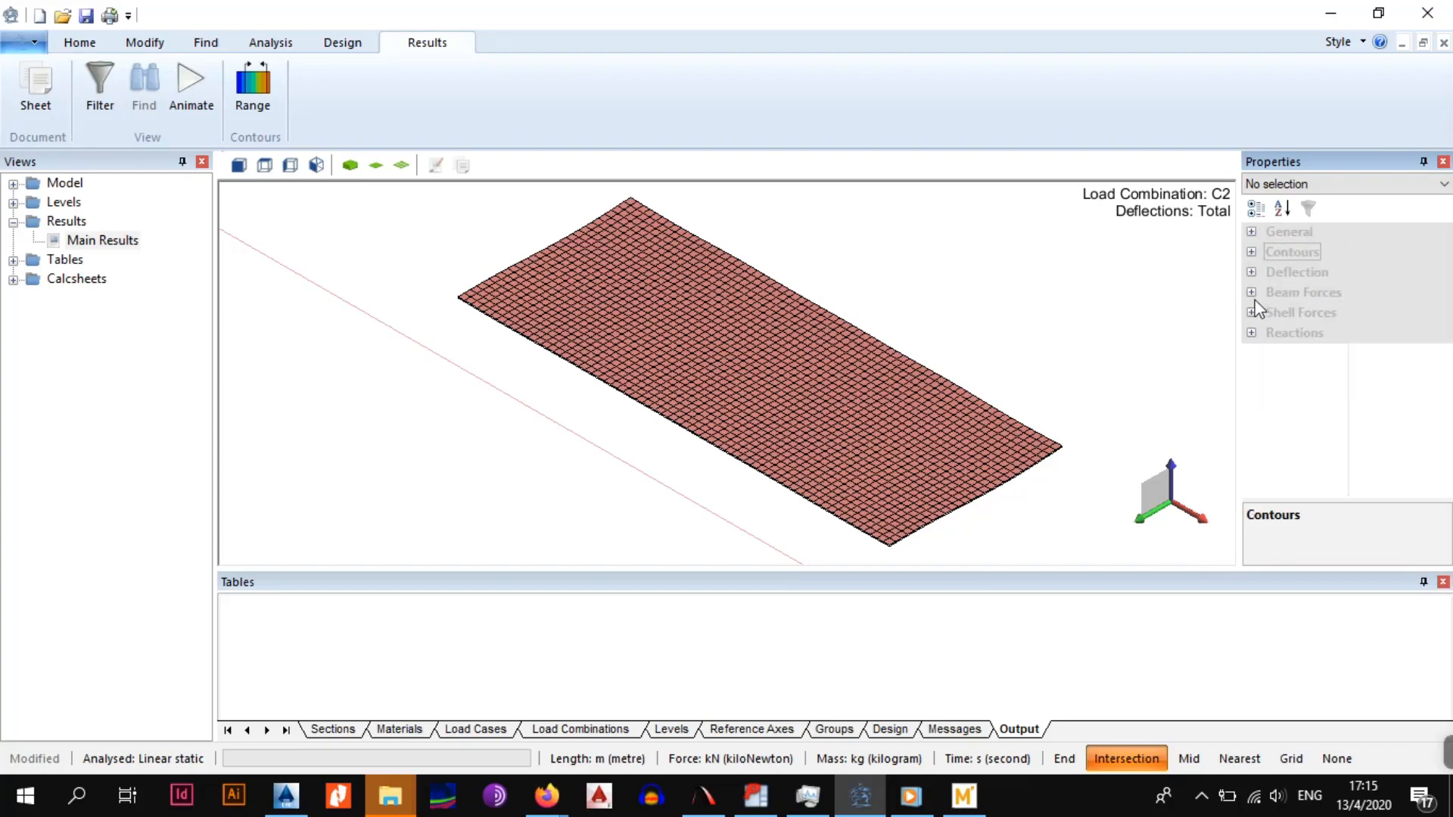
Display the Axial beam forces and closely examine their diagrams along the slab's beams
{"action": "left_click", "coordinate": [1252, 293]}
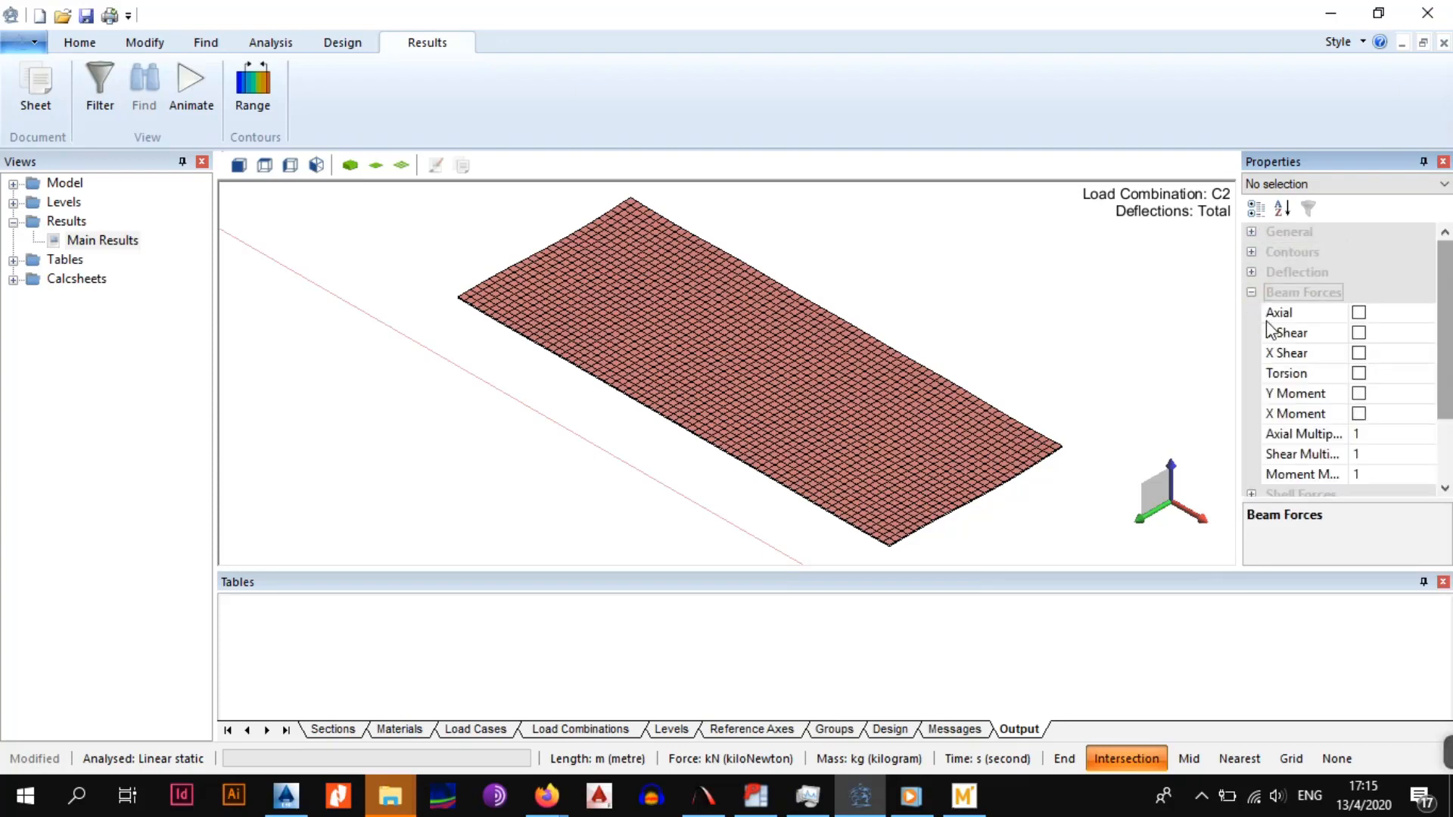
{"action": "left_click", "coordinate": [1358, 315]}
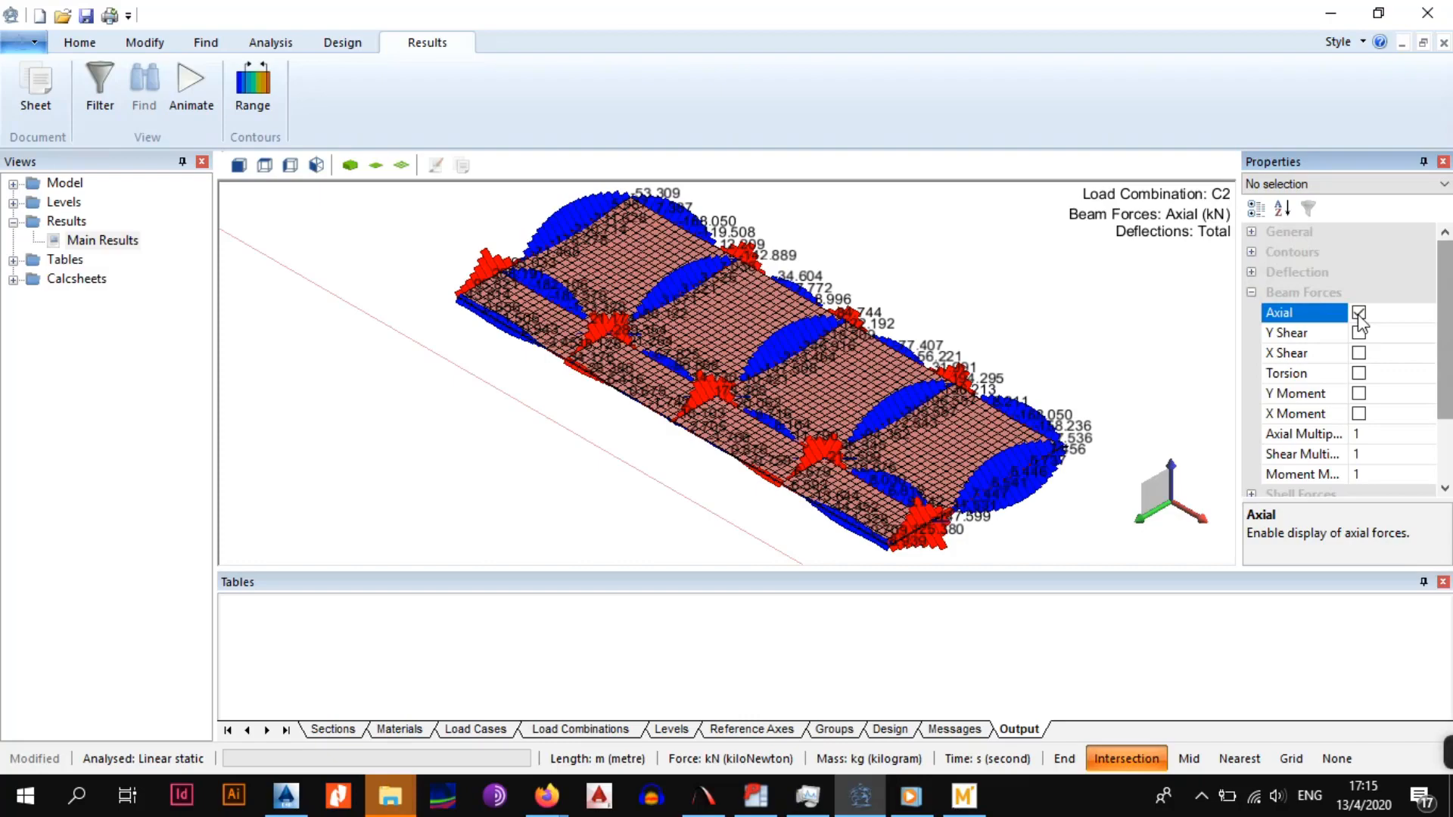
{"action": "scroll", "coordinate": [1005, 519], "scroll_direction": "up", "scroll_amount": 4}
{"action": "scroll", "coordinate": [1006, 518], "scroll_direction": "up", "scroll_amount": 6}
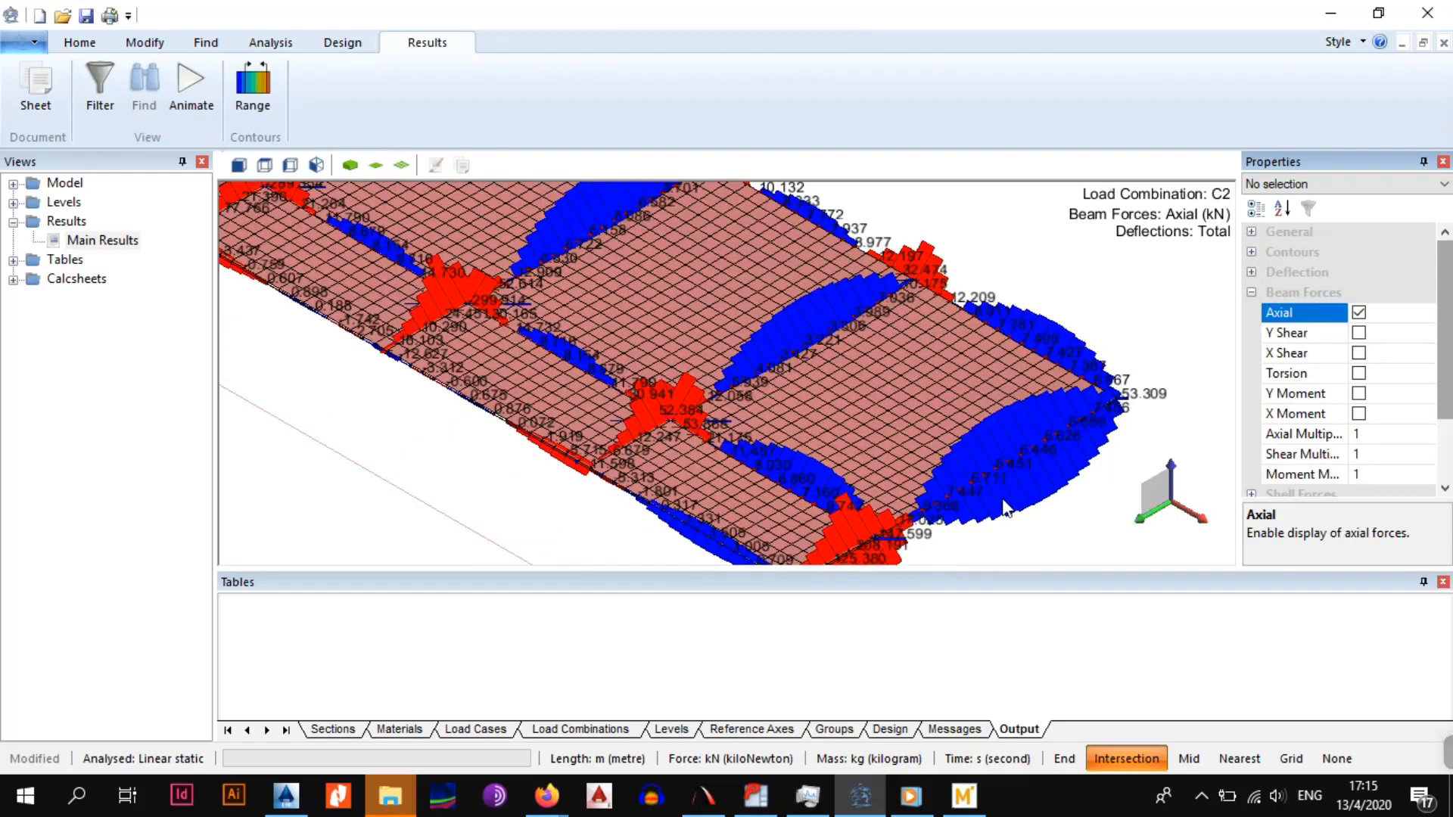
{"action": "scroll", "coordinate": [1150, 401], "scroll_direction": "up", "scroll_amount": 5}
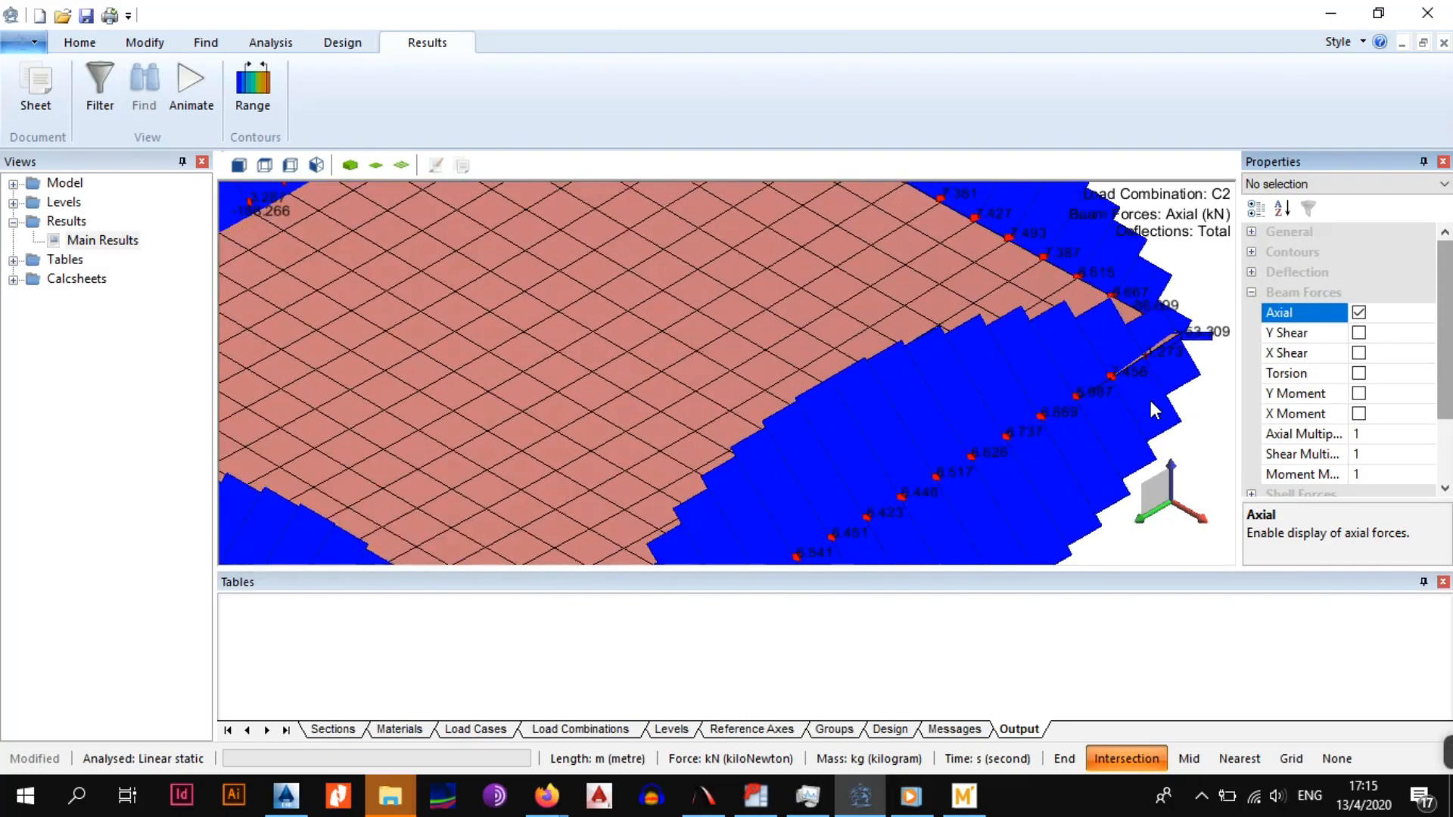
{"action": "middle_click_drag", "start_coordinate": [1085, 365], "coordinate": [937, 298]}
{"action": "scroll", "coordinate": [981, 333], "scroll_direction": "down", "scroll_amount": 1}
{"action": "scroll", "coordinate": [981, 336], "scroll_direction": "down", "scroll_amount": 1}
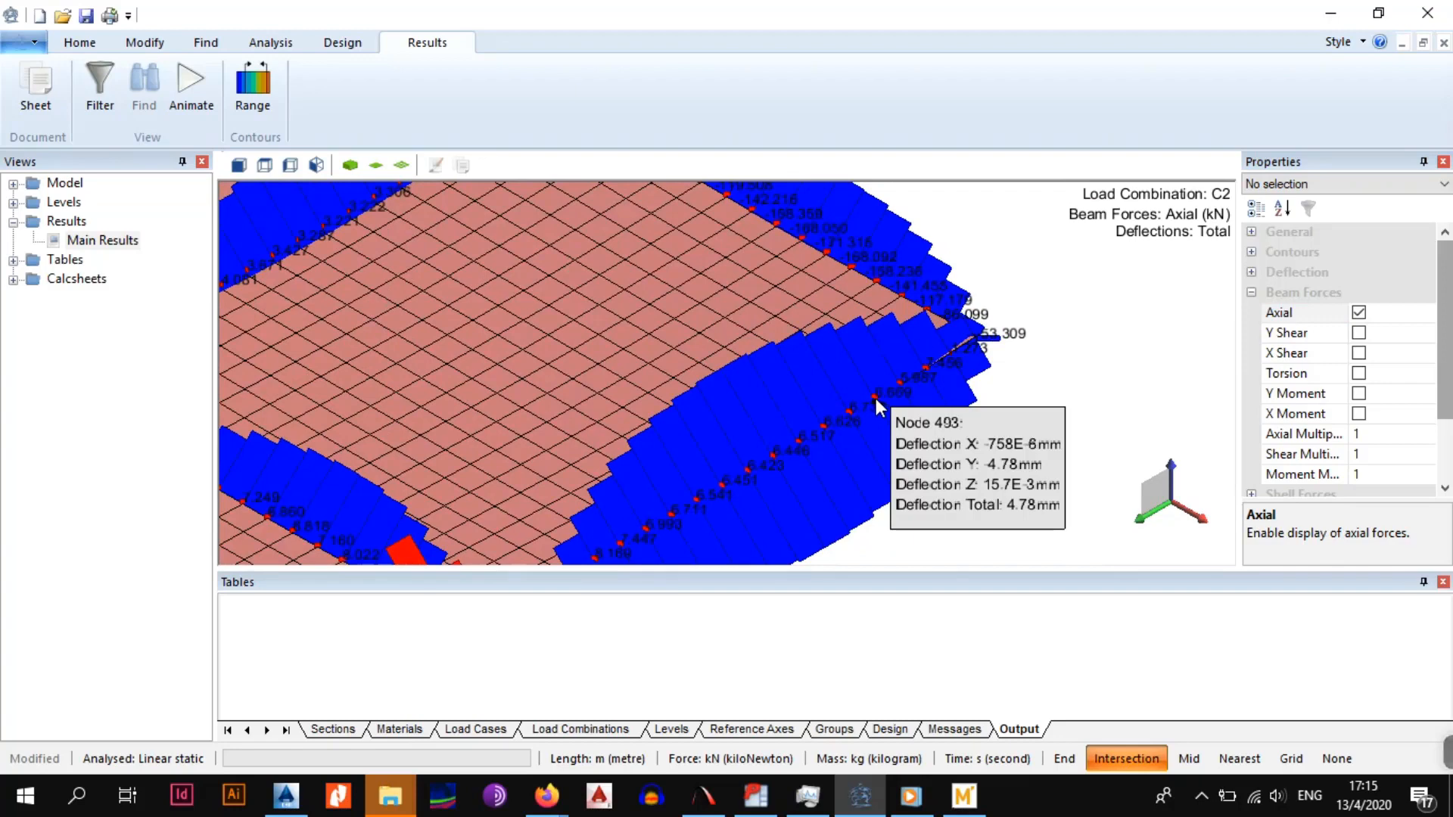
{"action": "scroll", "coordinate": [875, 398], "scroll_direction": "down", "scroll_amount": 3}
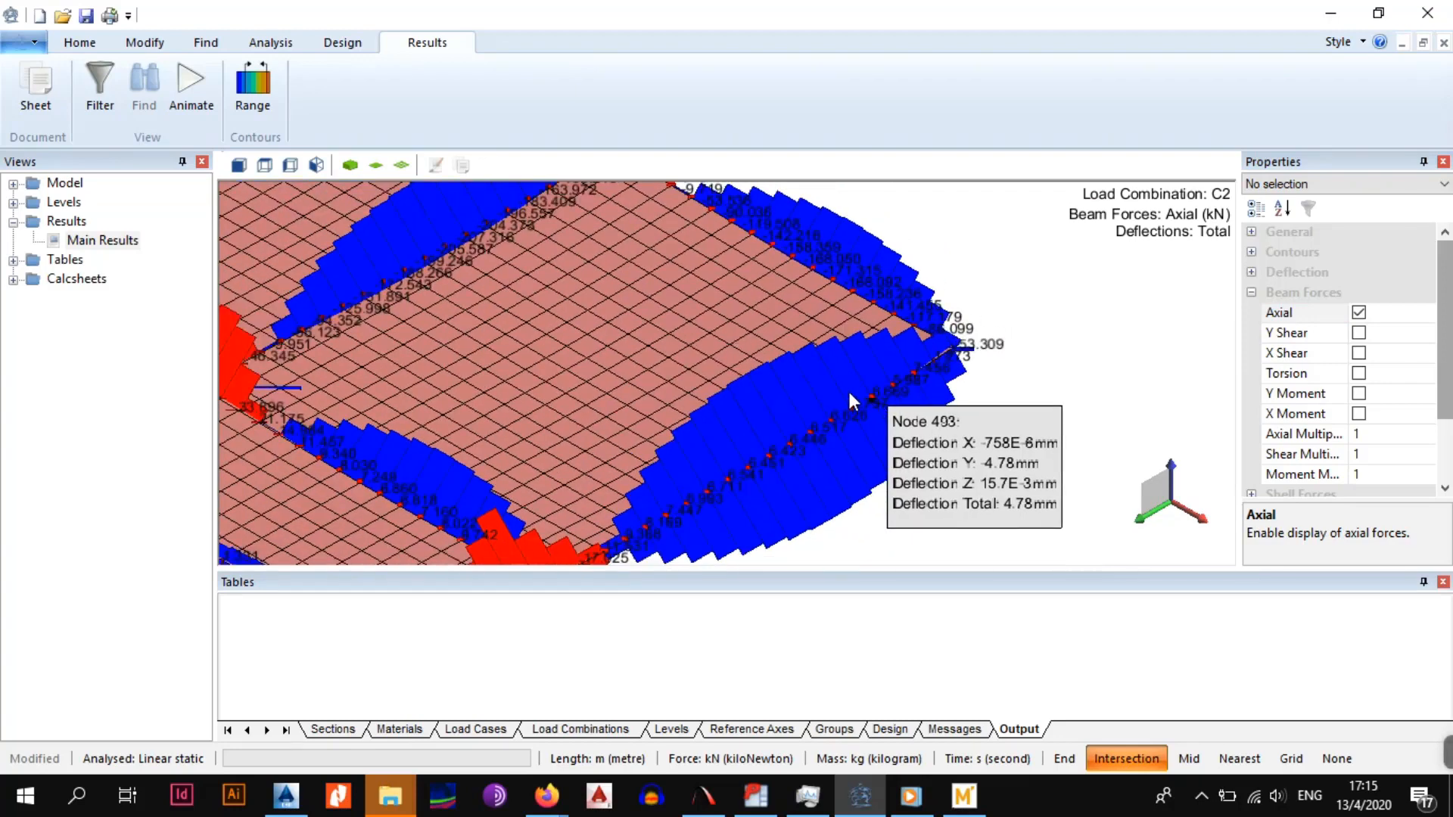
{"action": "scroll", "coordinate": [827, 435], "scroll_direction": "up", "scroll_amount": 2}
{"action": "mouse_move", "coordinate": [815, 421]}
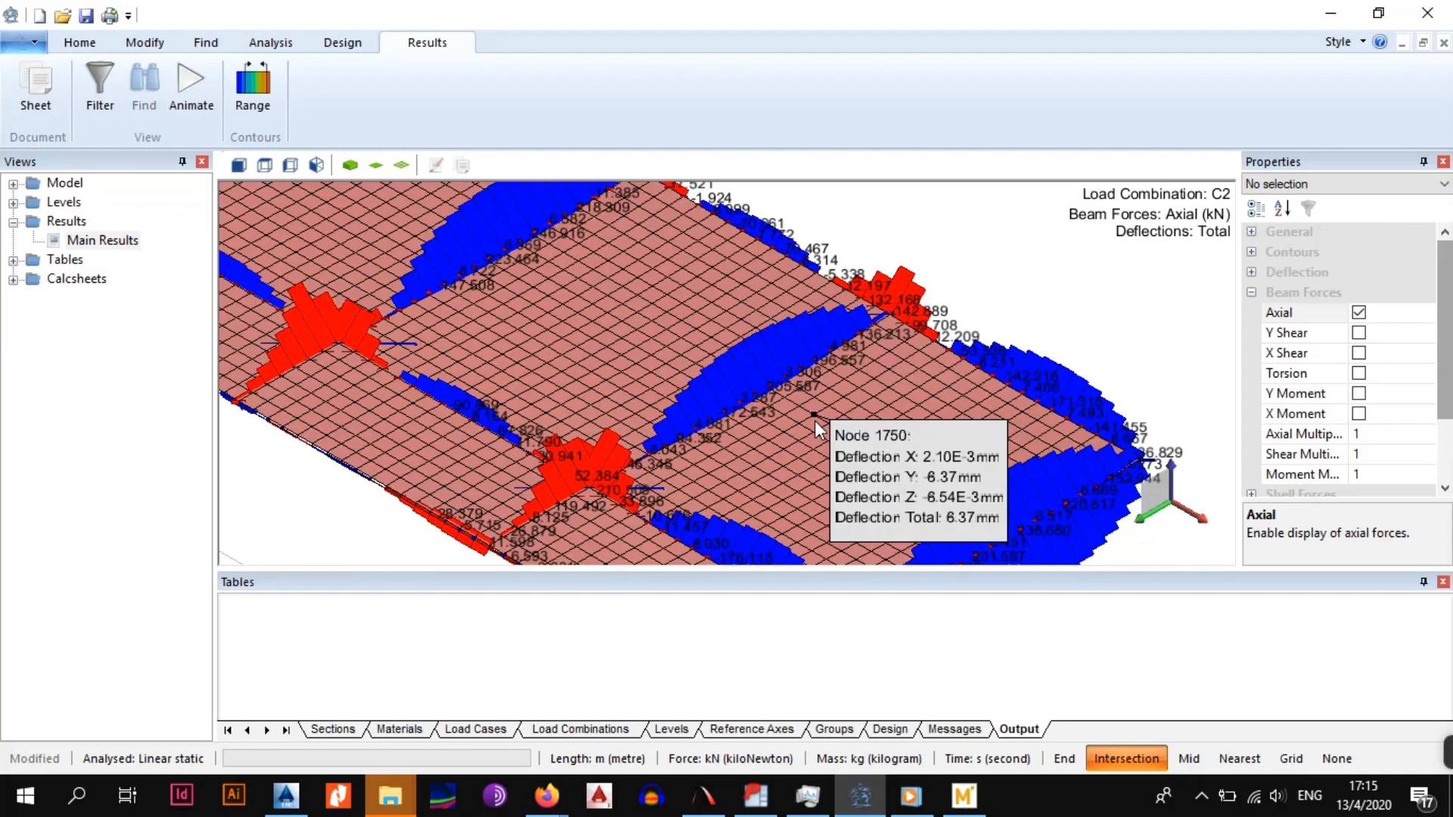
Replace the Axial beam force display with the Y Shear diagrams
{"action": "left_click", "coordinate": [1360, 313]}
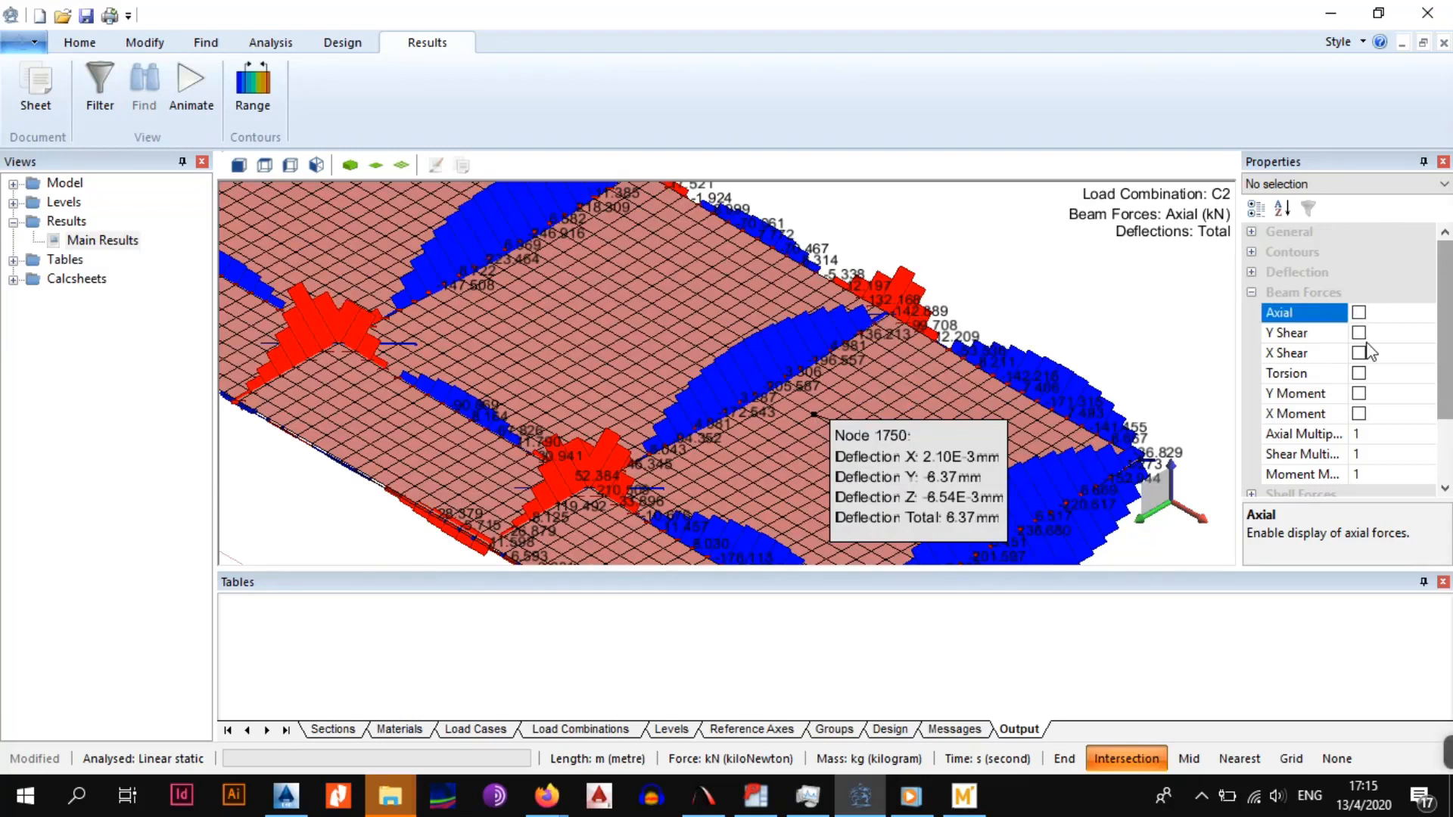
{"action": "left_click", "coordinate": [1361, 336]}
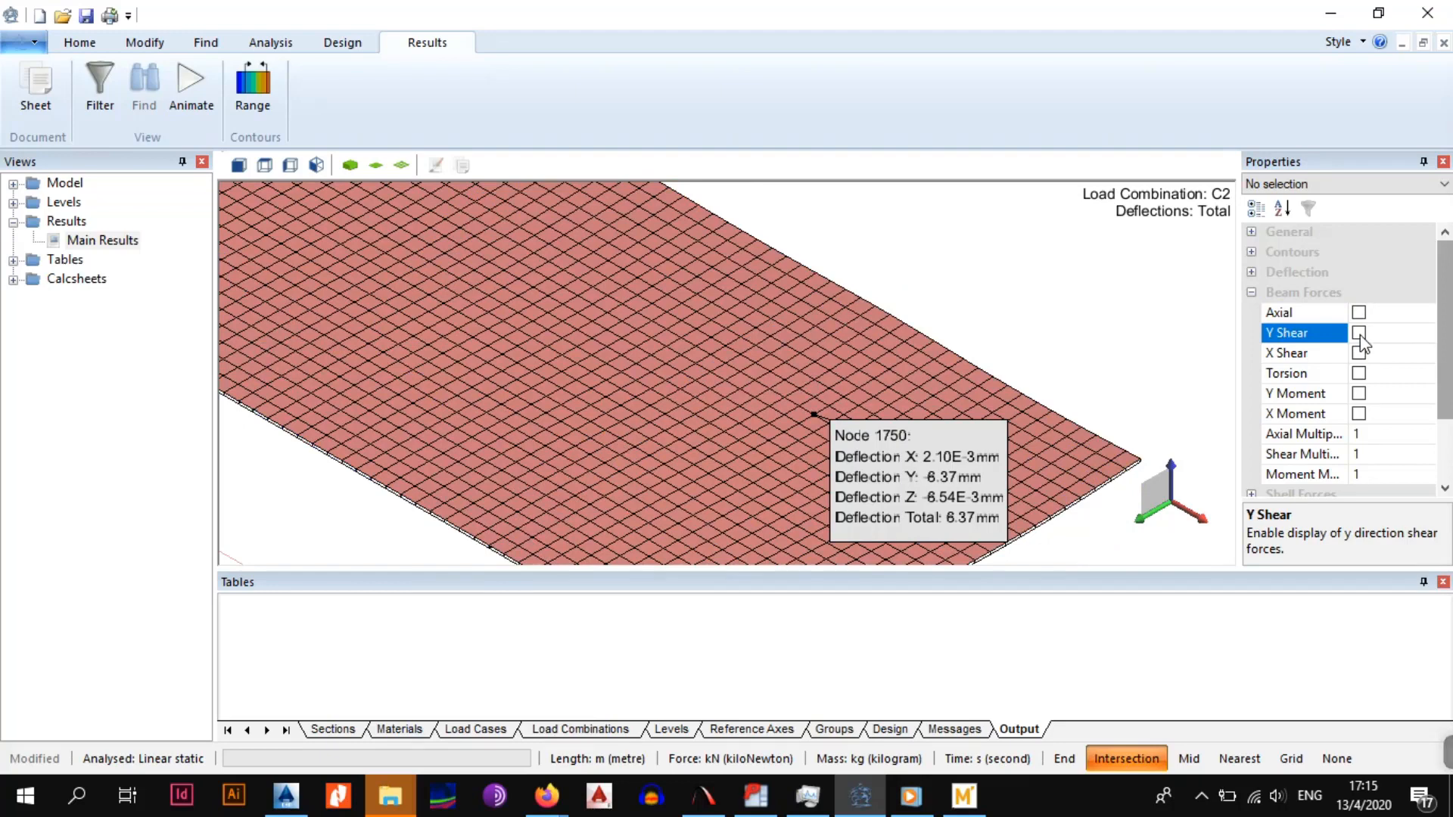
{"action": "left_click", "coordinate": [1360, 334]}
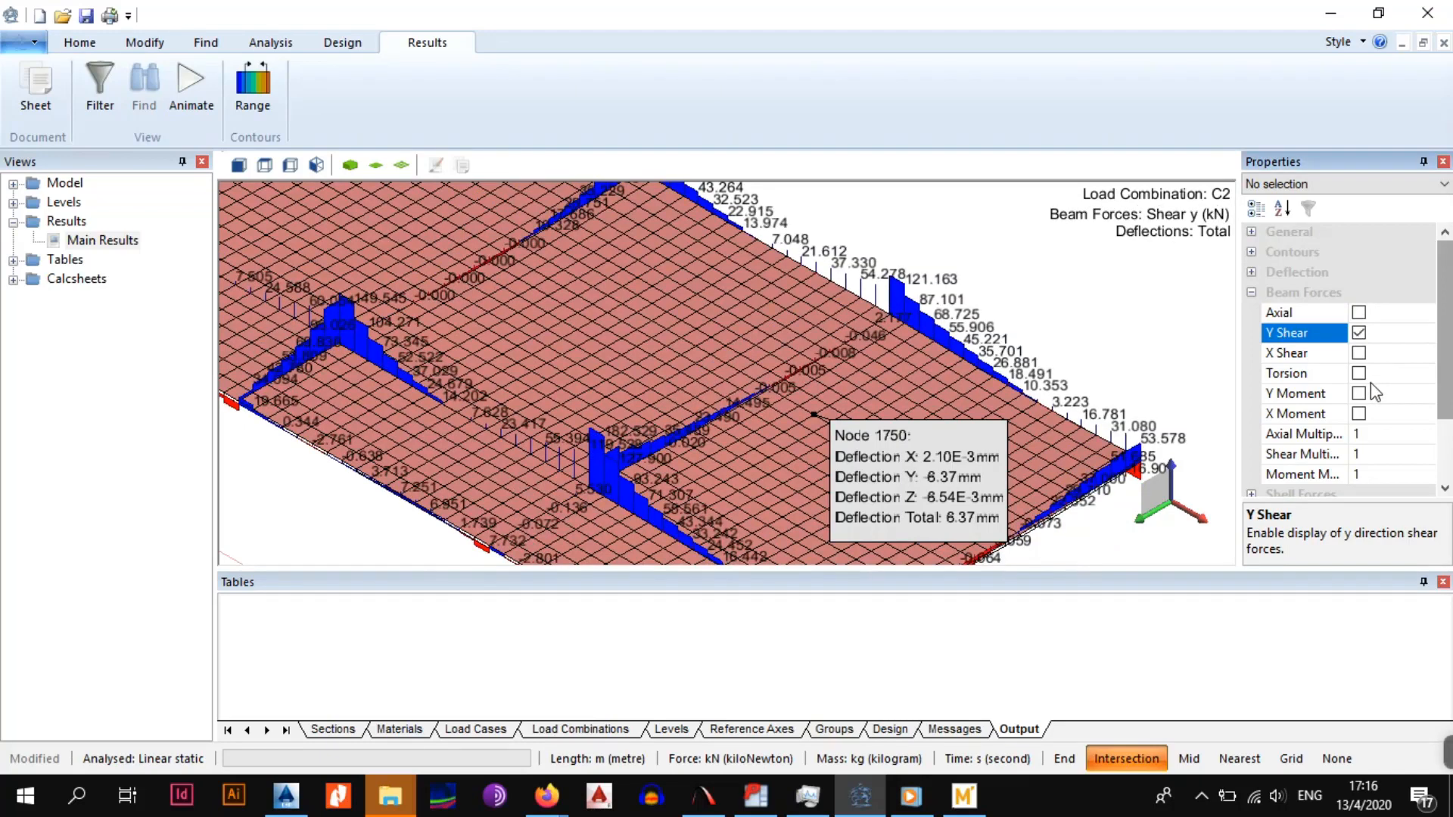
Examine the Y Shear diagrams and their values along the edge and interior beams of the slab
{"action": "middle_click_drag", "start_coordinate": [1023, 425], "coordinate": [1031, 296]}
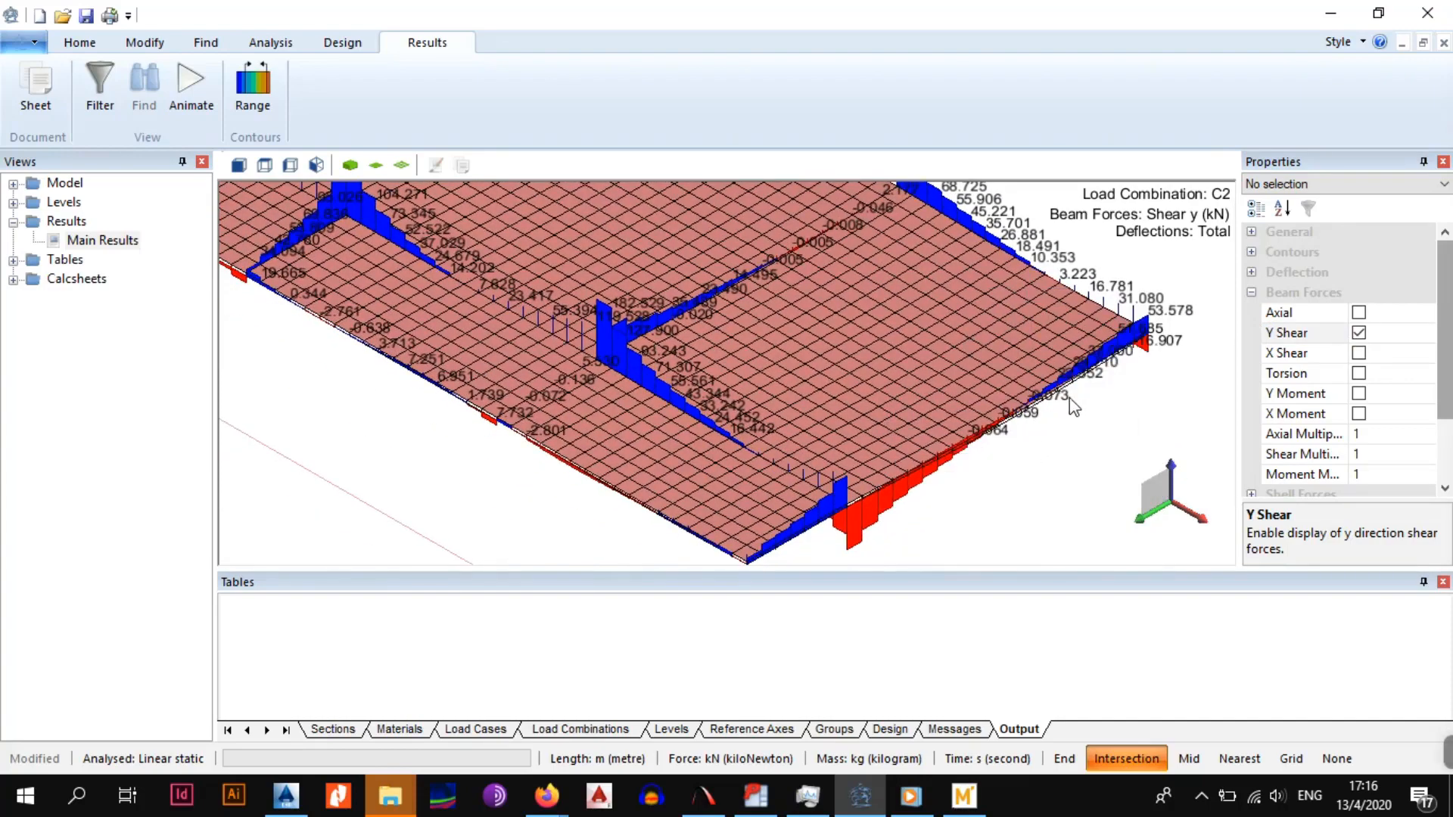
{"action": "middle_click_drag", "start_coordinate": [1079, 355], "coordinate": [1077, 381]}
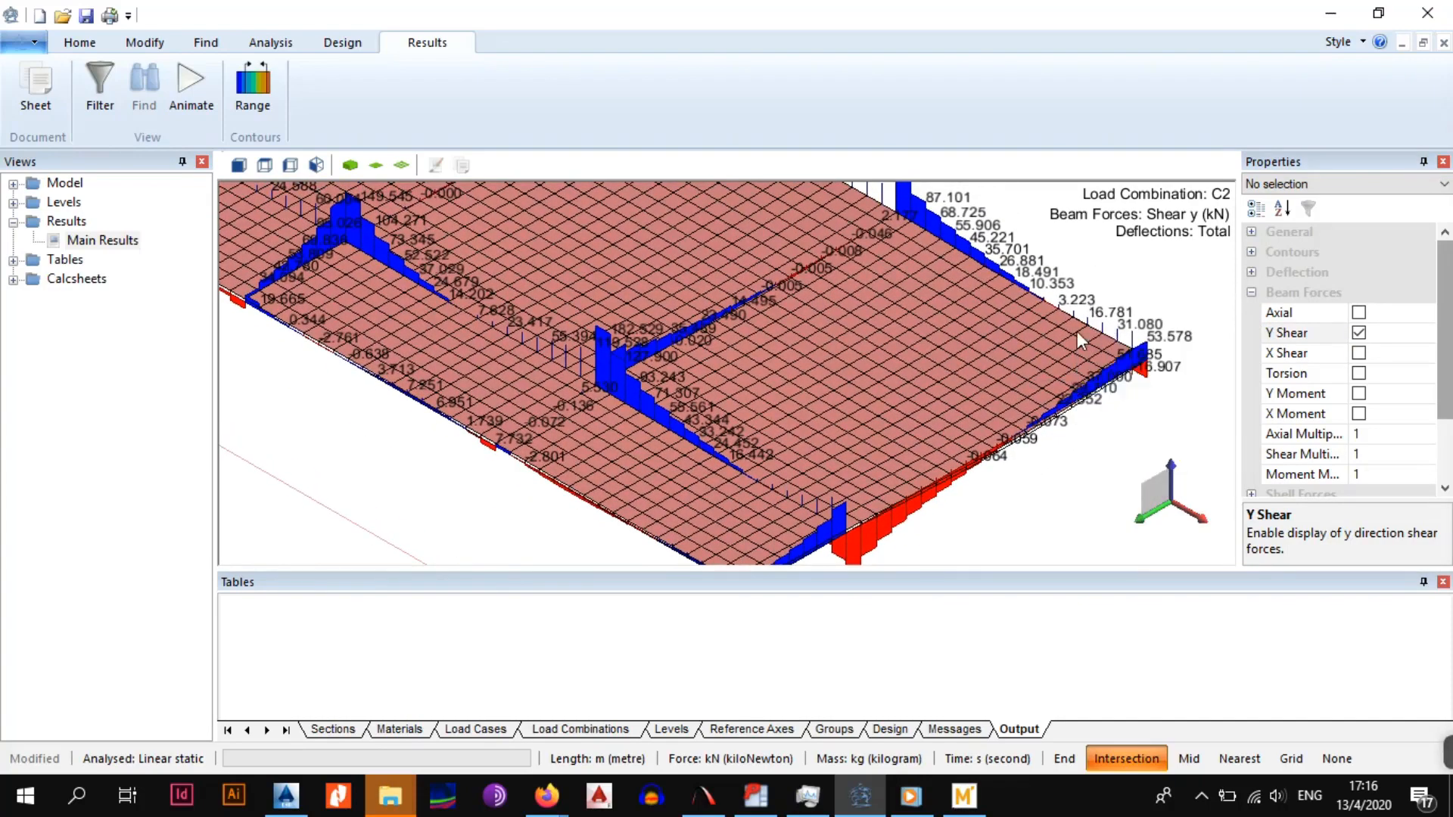
{"action": "middle_click_drag", "start_coordinate": [996, 276], "coordinate": [986, 333]}
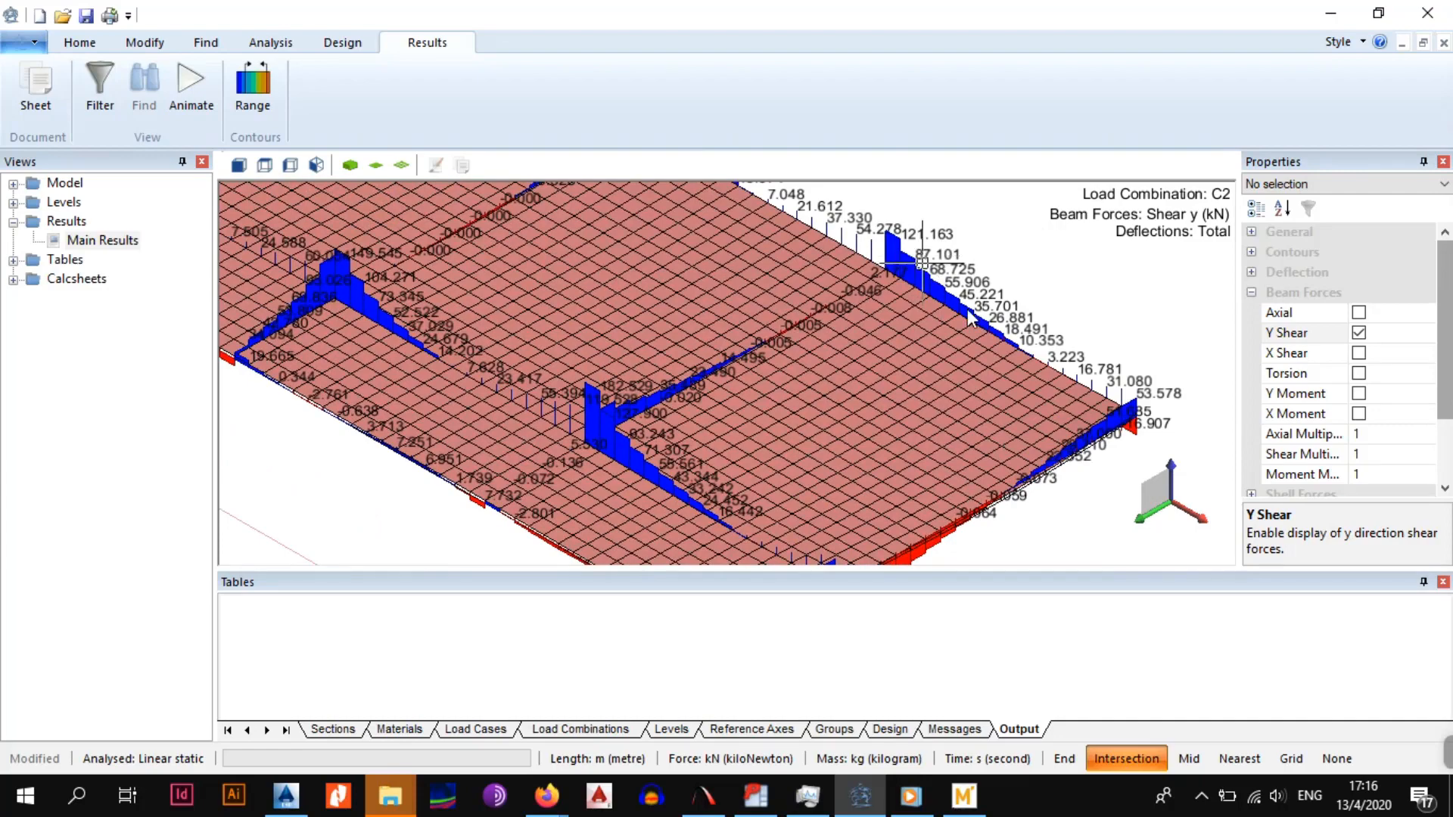
{"action": "middle_click_drag", "start_coordinate": [909, 261], "coordinate": [1014, 357]}
{"action": "scroll", "coordinate": [1014, 357], "scroll_direction": "down", "scroll_amount": 2}
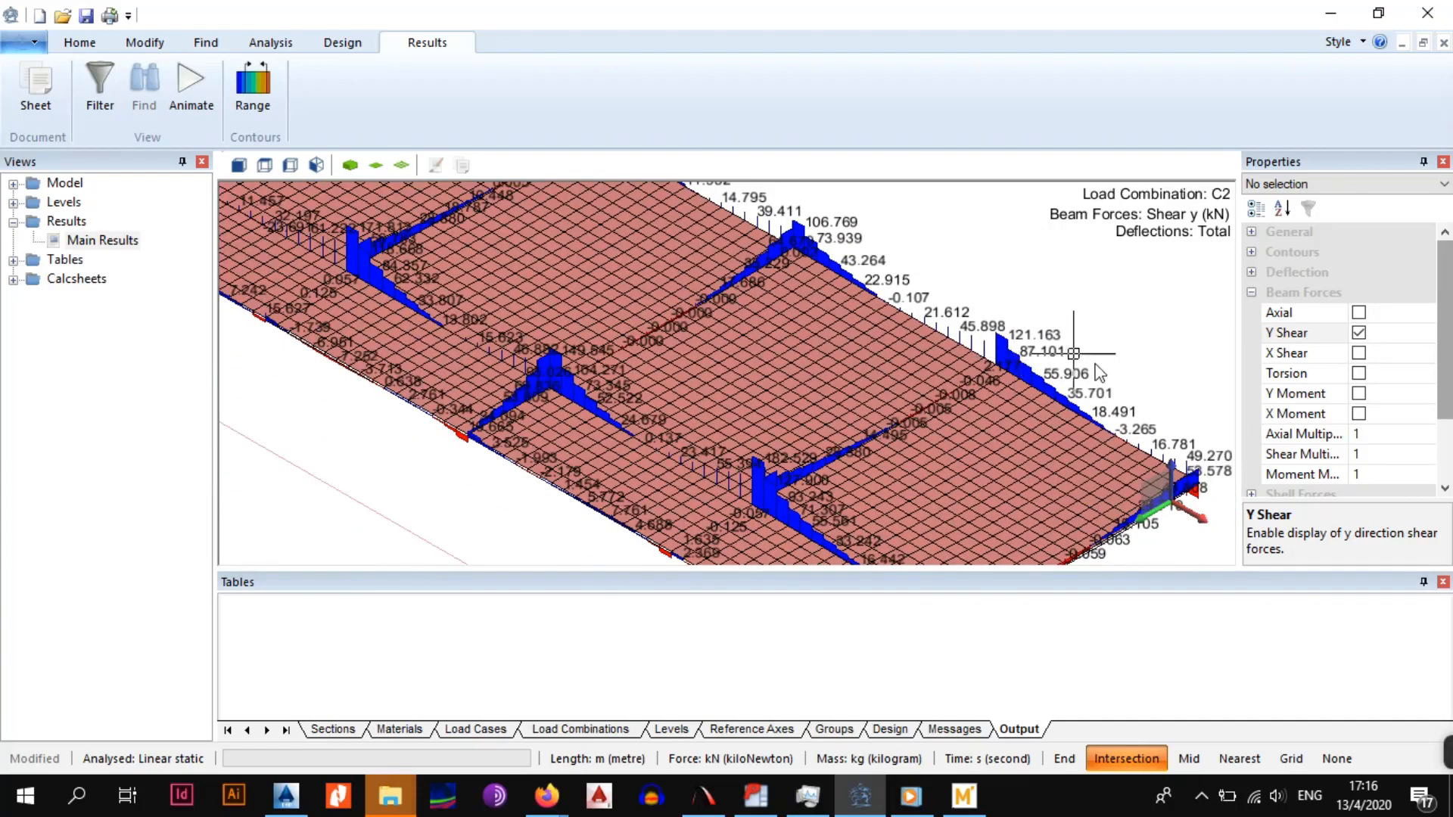
{"action": "scroll", "coordinate": [1018, 360], "scroll_direction": "up", "scroll_amount": 1}
{"action": "scroll", "coordinate": [1020, 362], "scroll_direction": "up", "scroll_amount": 5}
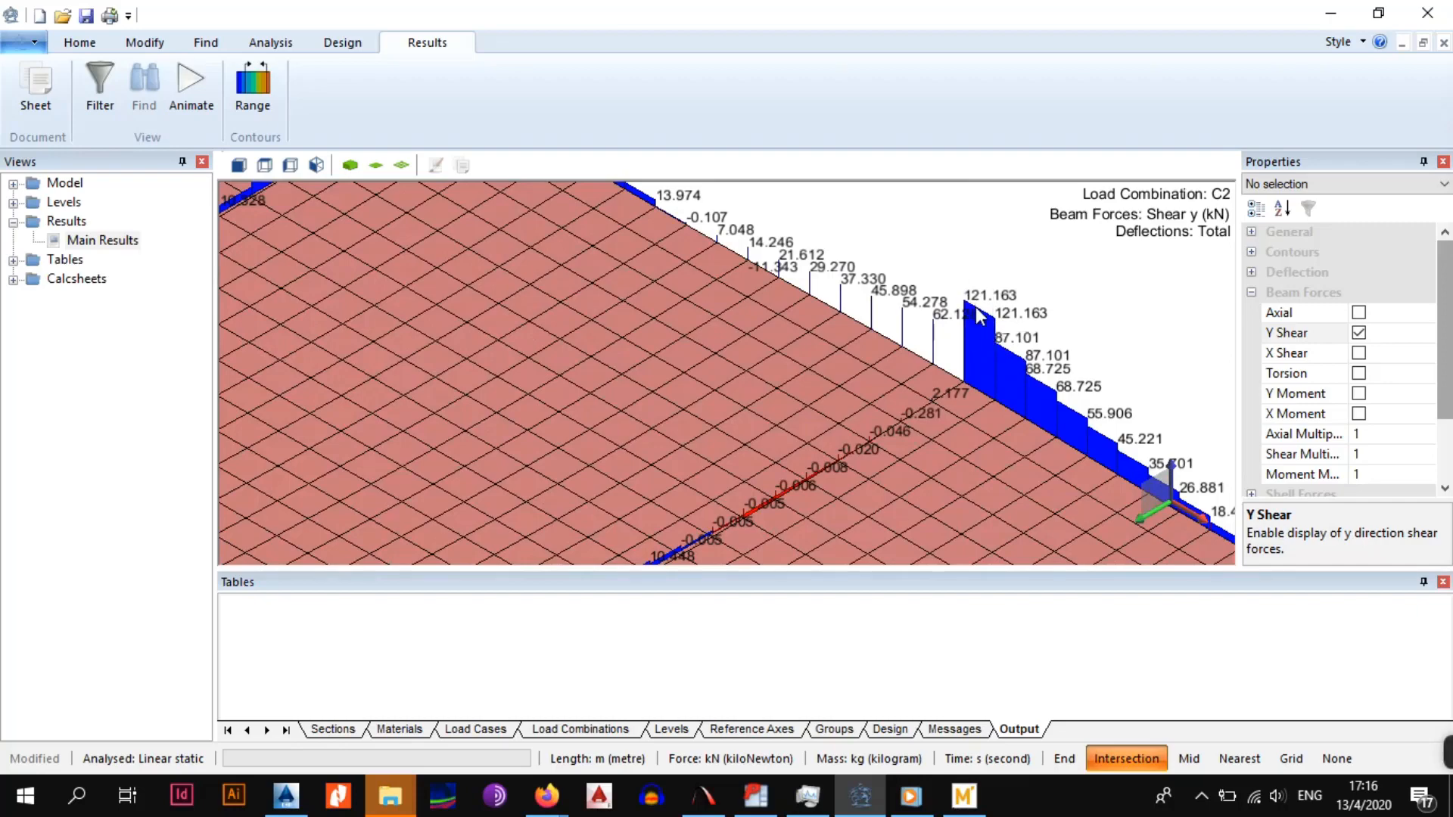
{"action": "scroll", "coordinate": [1006, 318], "scroll_direction": "down", "scroll_amount": 4}
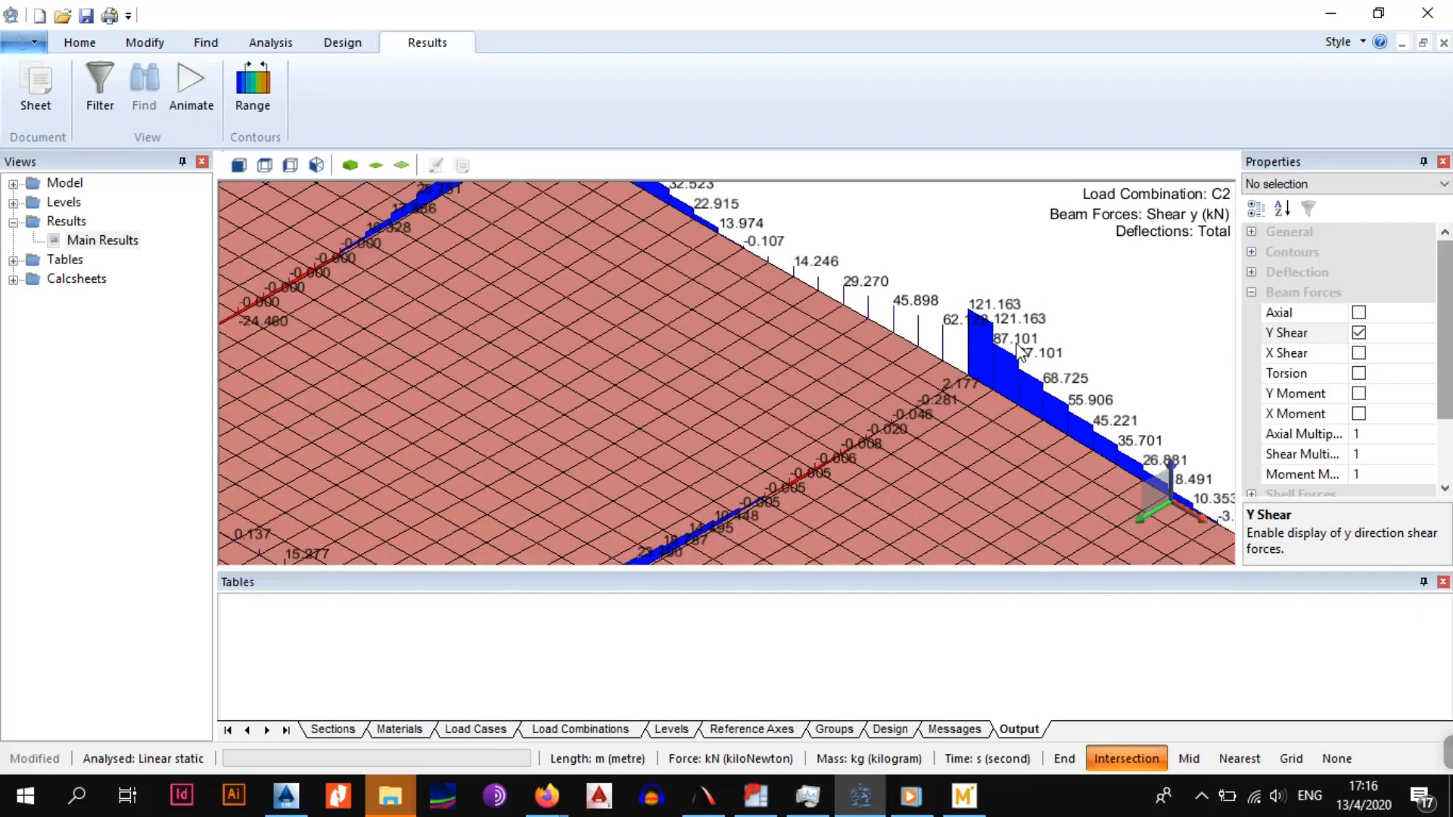
{"action": "middle_click_drag", "start_coordinate": [878, 291], "coordinate": [1162, 460]}
{"action": "middle_click_drag", "start_coordinate": [916, 362], "coordinate": [1137, 481]}
{"action": "scroll", "coordinate": [1137, 479], "scroll_direction": "down", "scroll_amount": 3}
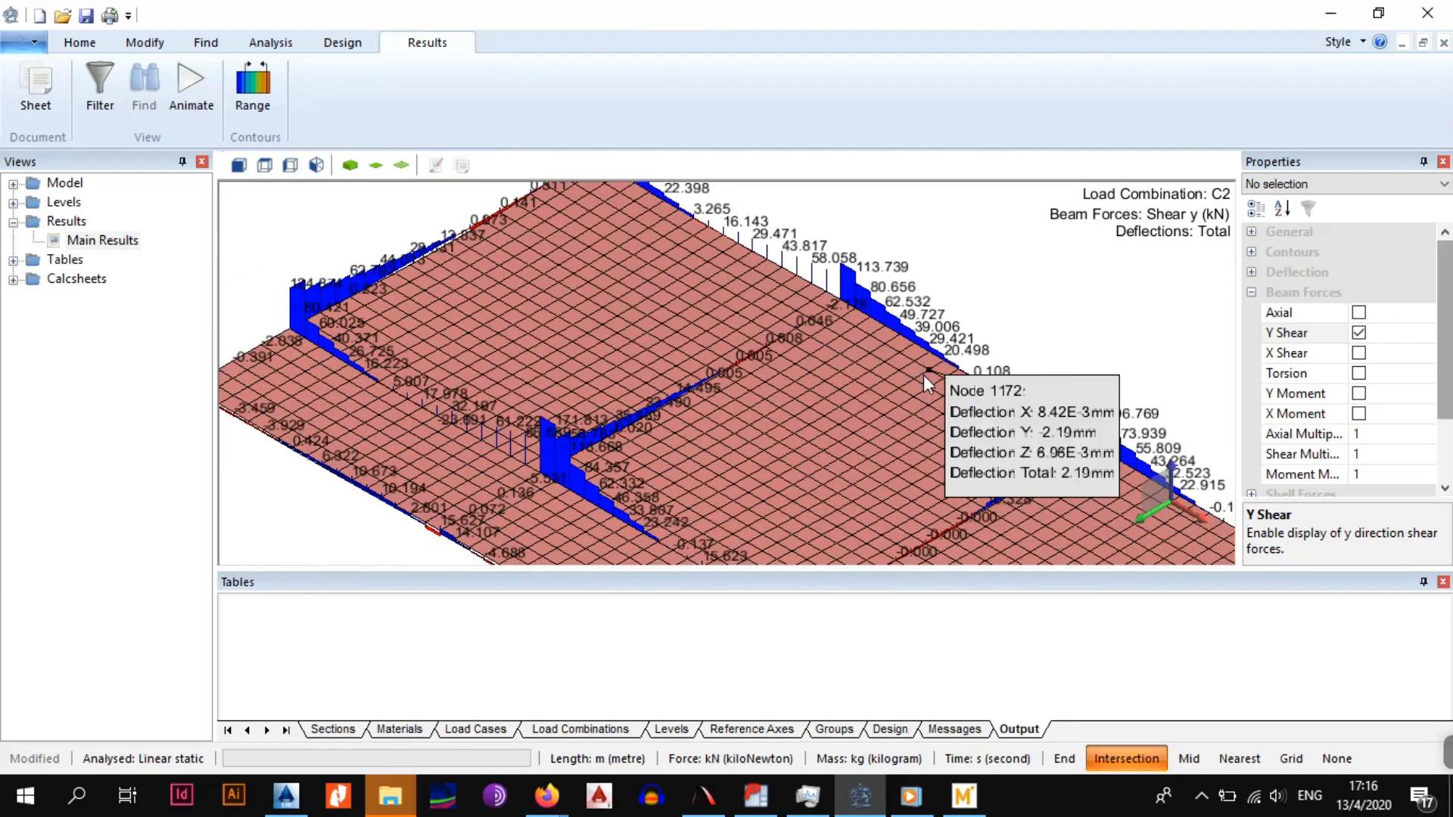
{"action": "middle_click_drag", "start_coordinate": [1116, 452], "coordinate": [935, 327]}
{"action": "scroll", "coordinate": [932, 371], "scroll_direction": "down", "scroll_amount": 2}
{"action": "middle_click_drag", "start_coordinate": [939, 426], "coordinate": [902, 342]}
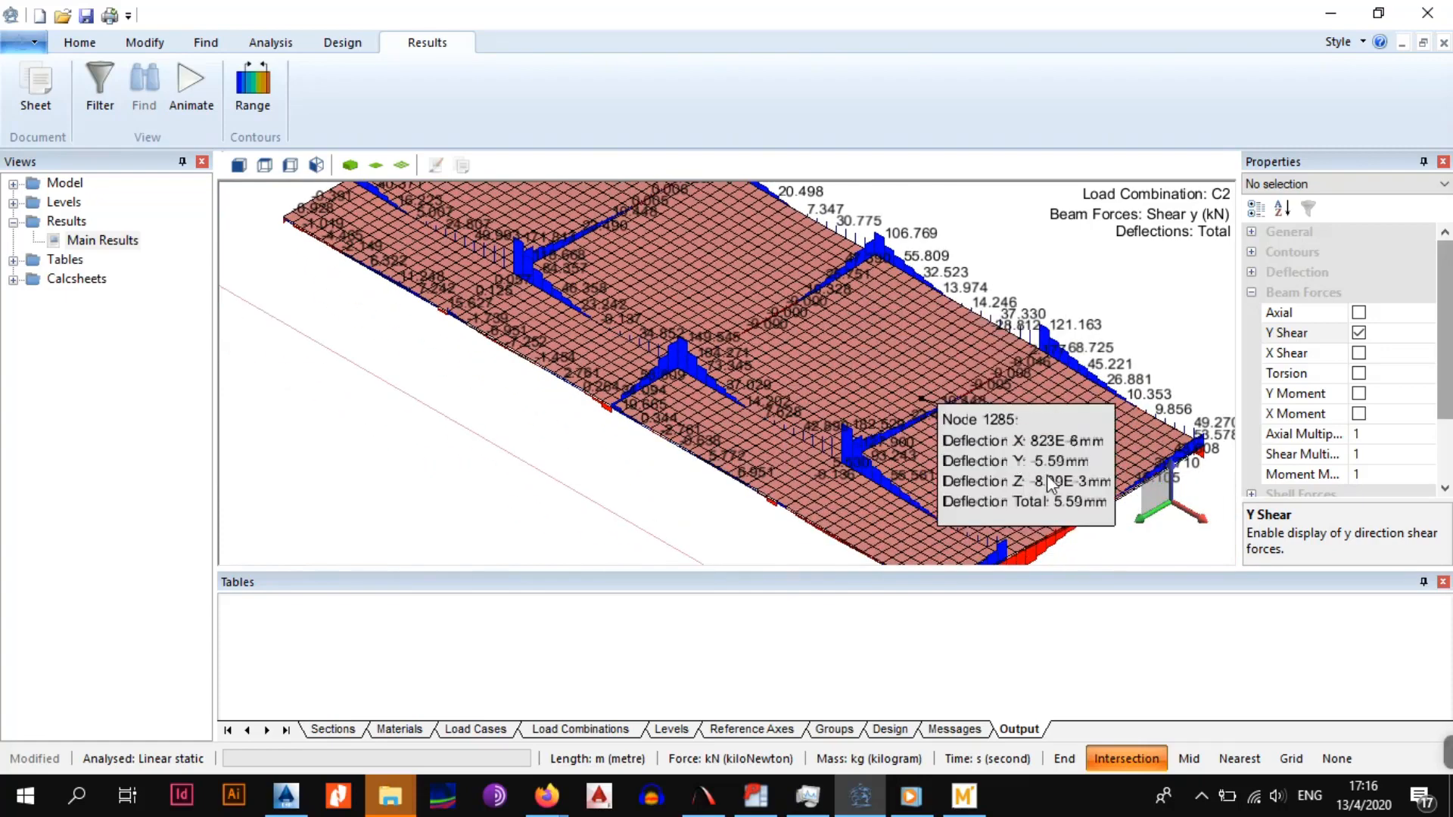
{"action": "middle_click_drag", "start_coordinate": [1064, 483], "coordinate": [975, 419]}
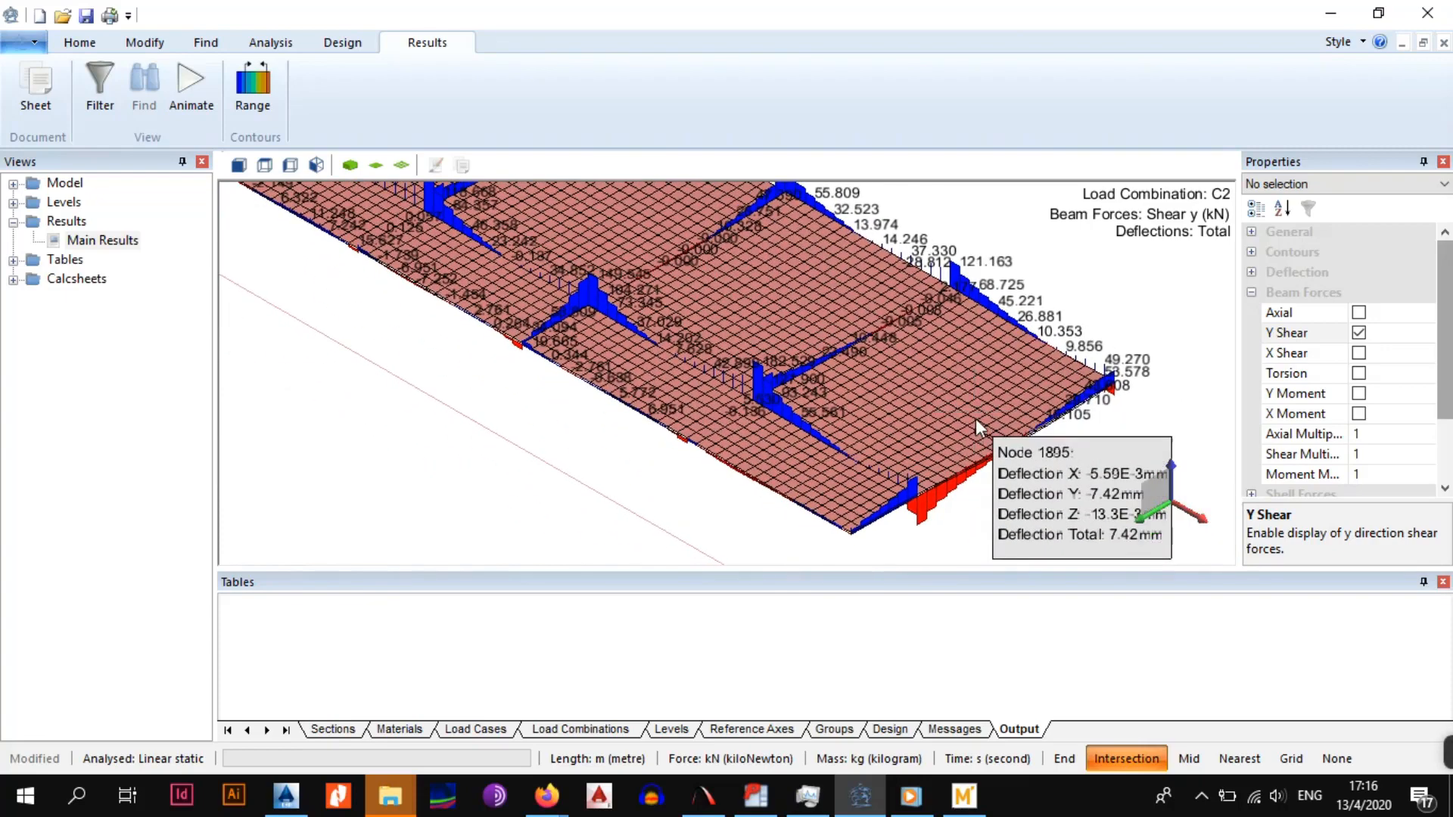
Show the X Shear beam forces in place of Y Shear, and turn them off after viewing
{"action": "left_click", "coordinate": [1359, 333]}
{"action": "left_click", "coordinate": [1360, 355]}
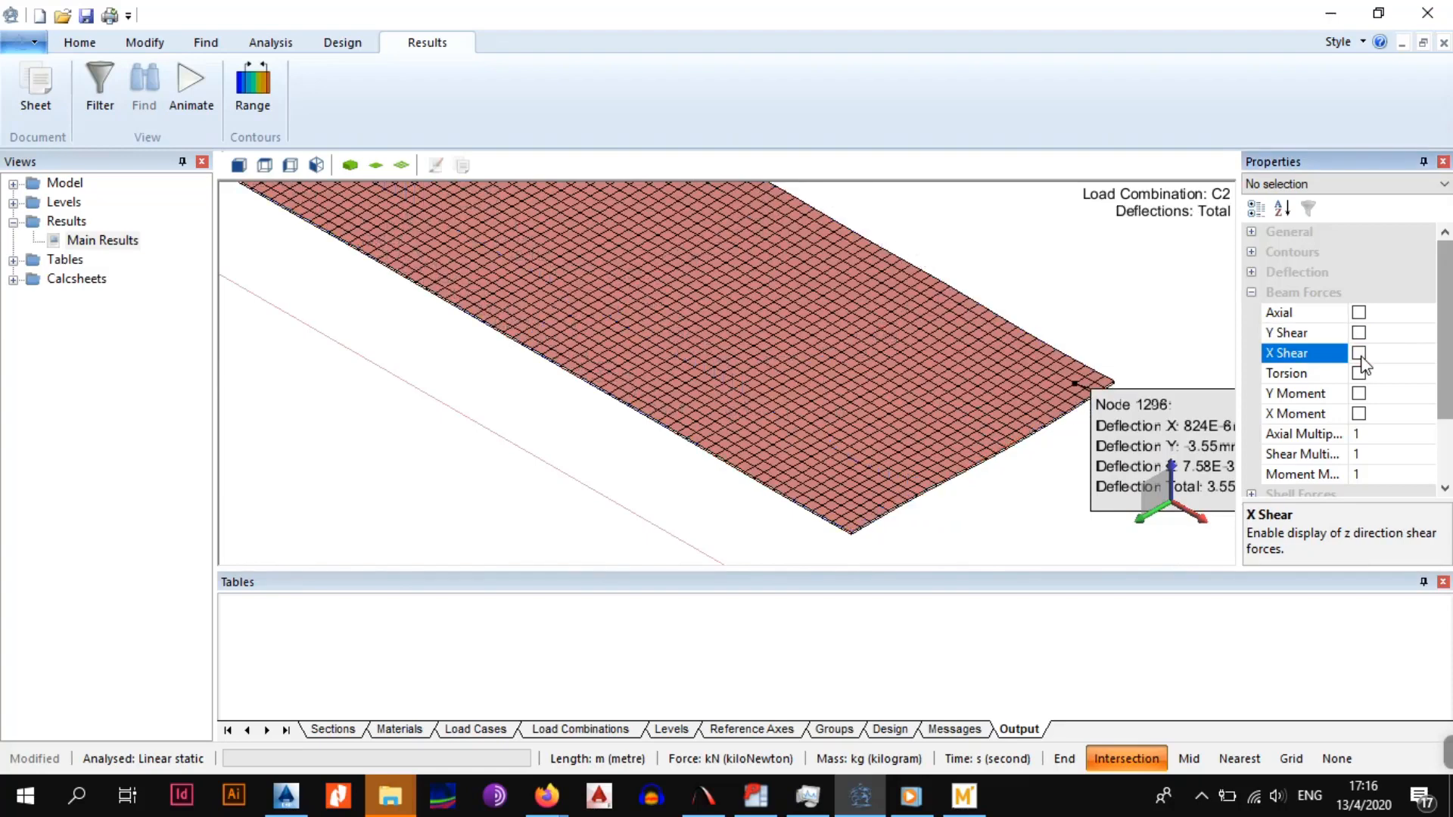
{"action": "left_click", "coordinate": [1359, 353]}
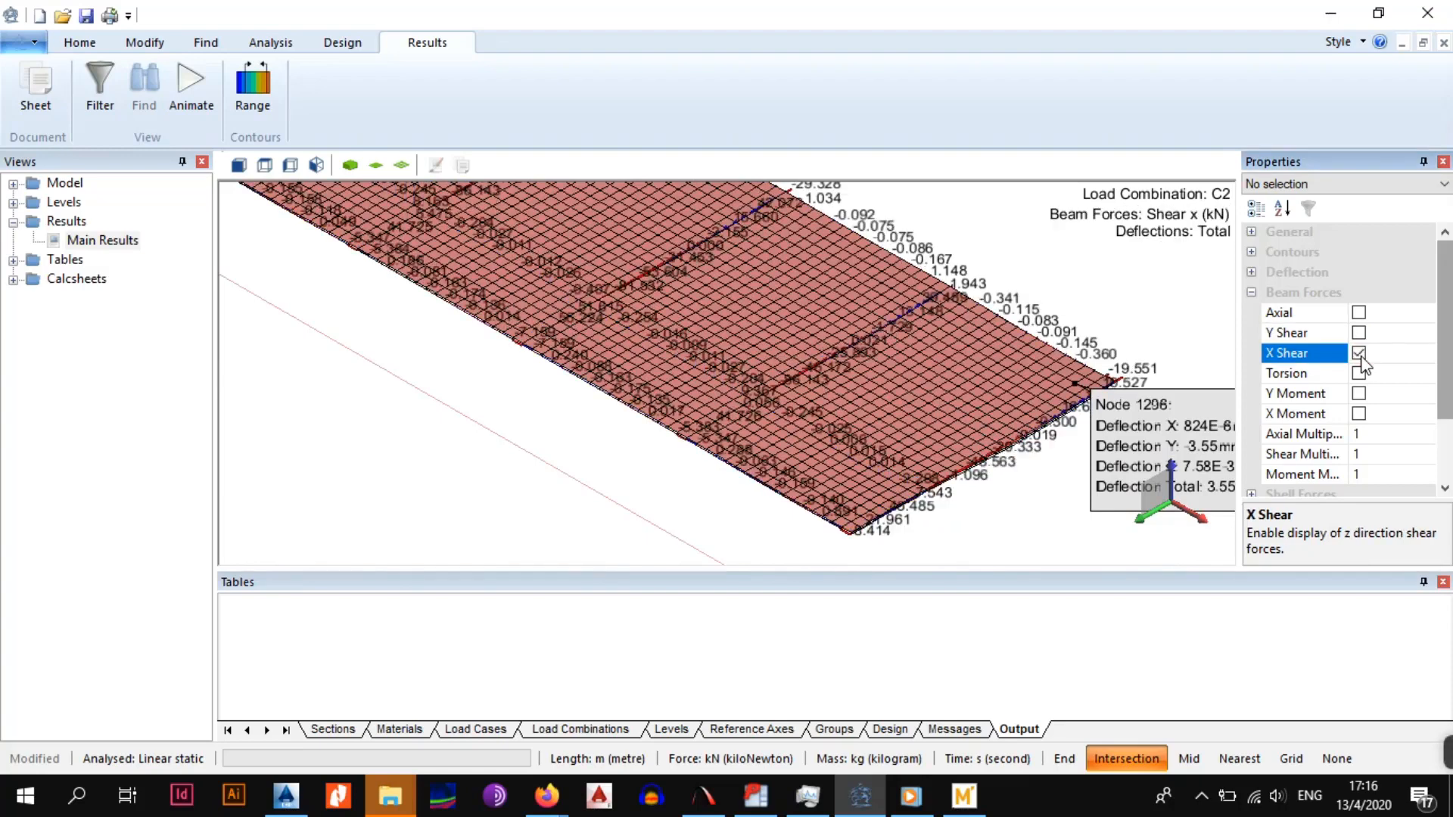
{"action": "left_click", "coordinate": [1361, 355]}
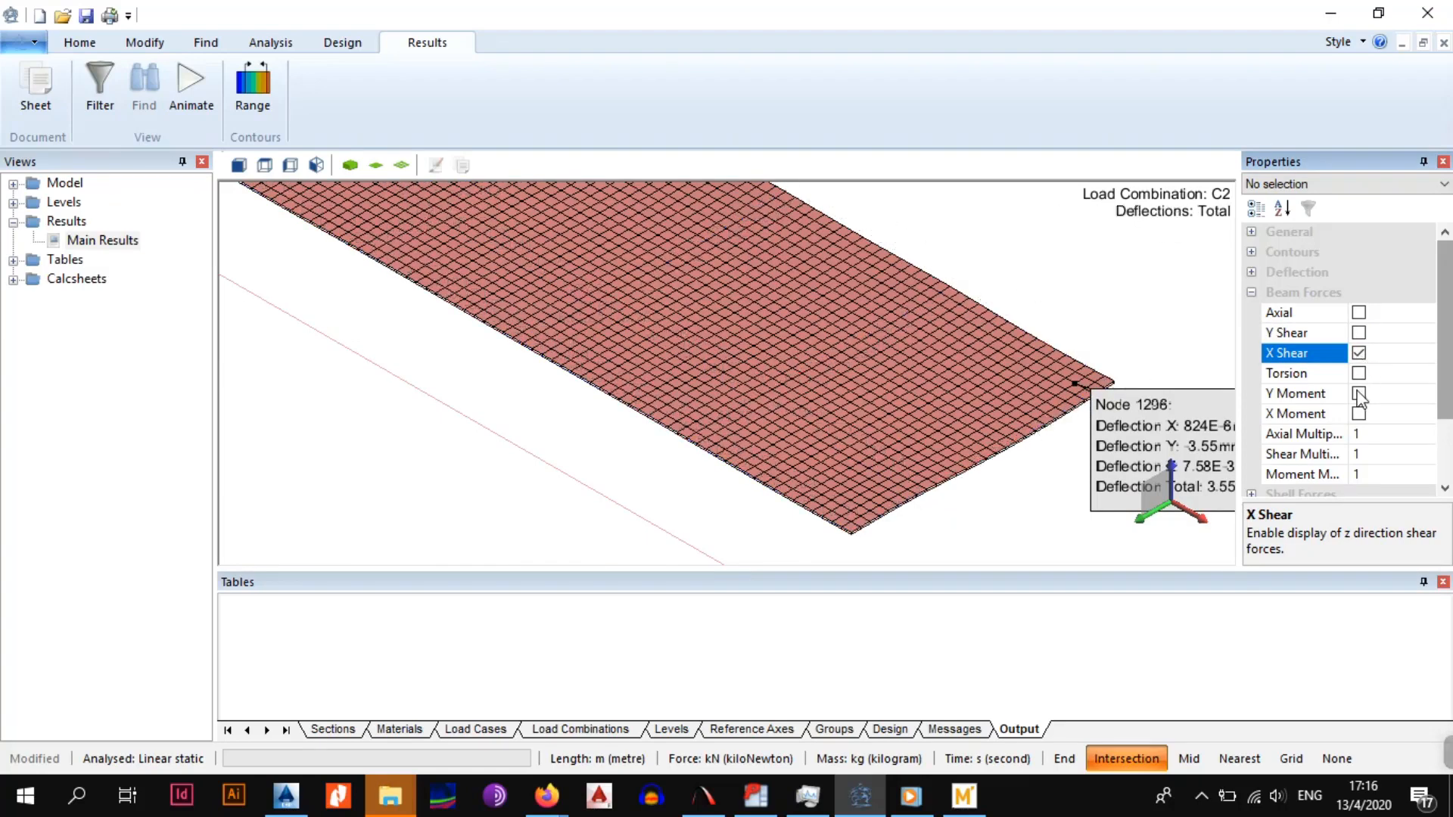
{"action": "scroll", "coordinate": [1360, 396], "scroll_direction": "down", "scroll_amount": 1}
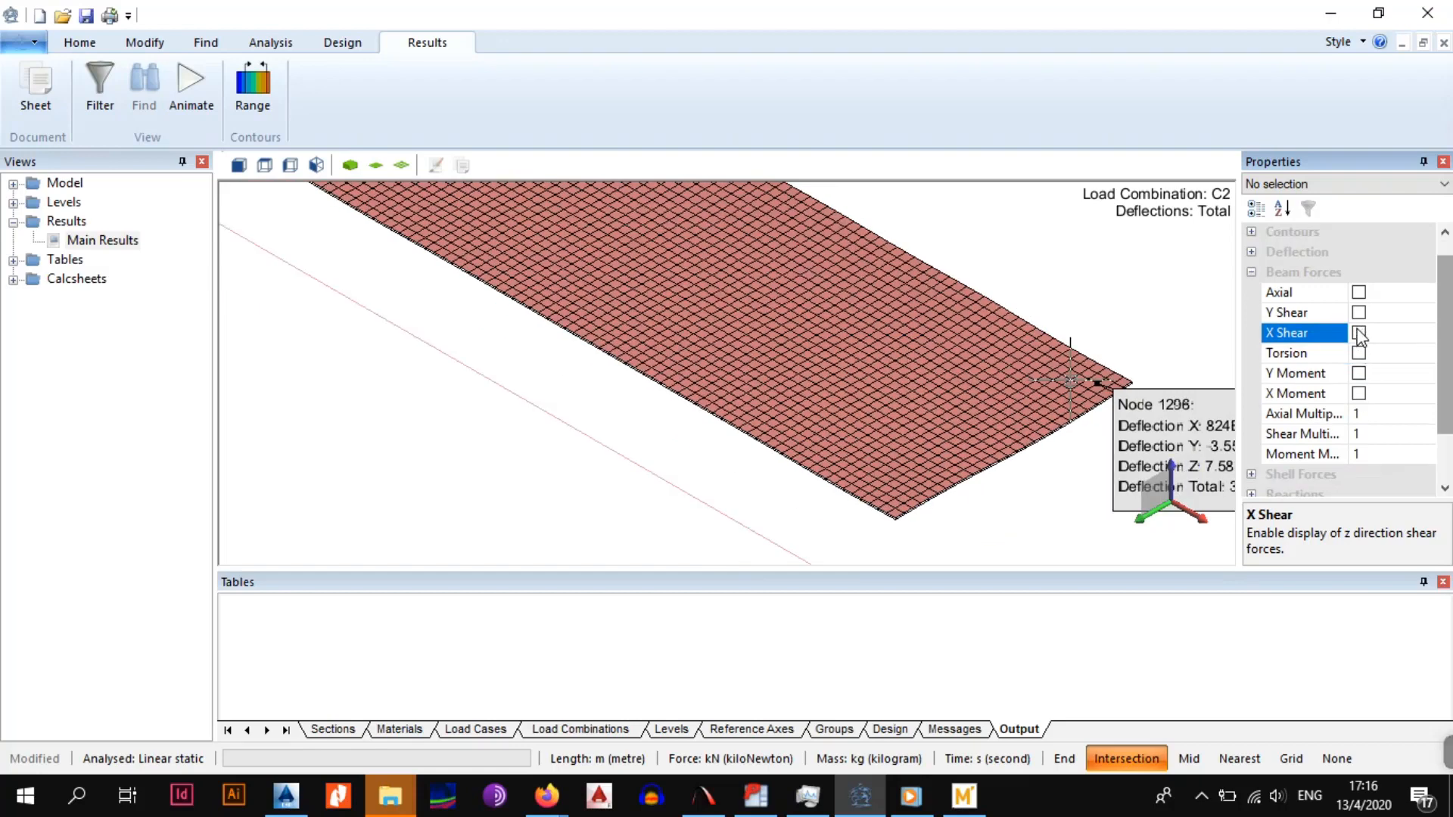
Display the Y Moment beam forces, and replace them with the X Moment diagrams across the slab's beams
{"action": "left_click", "coordinate": [1360, 378]}
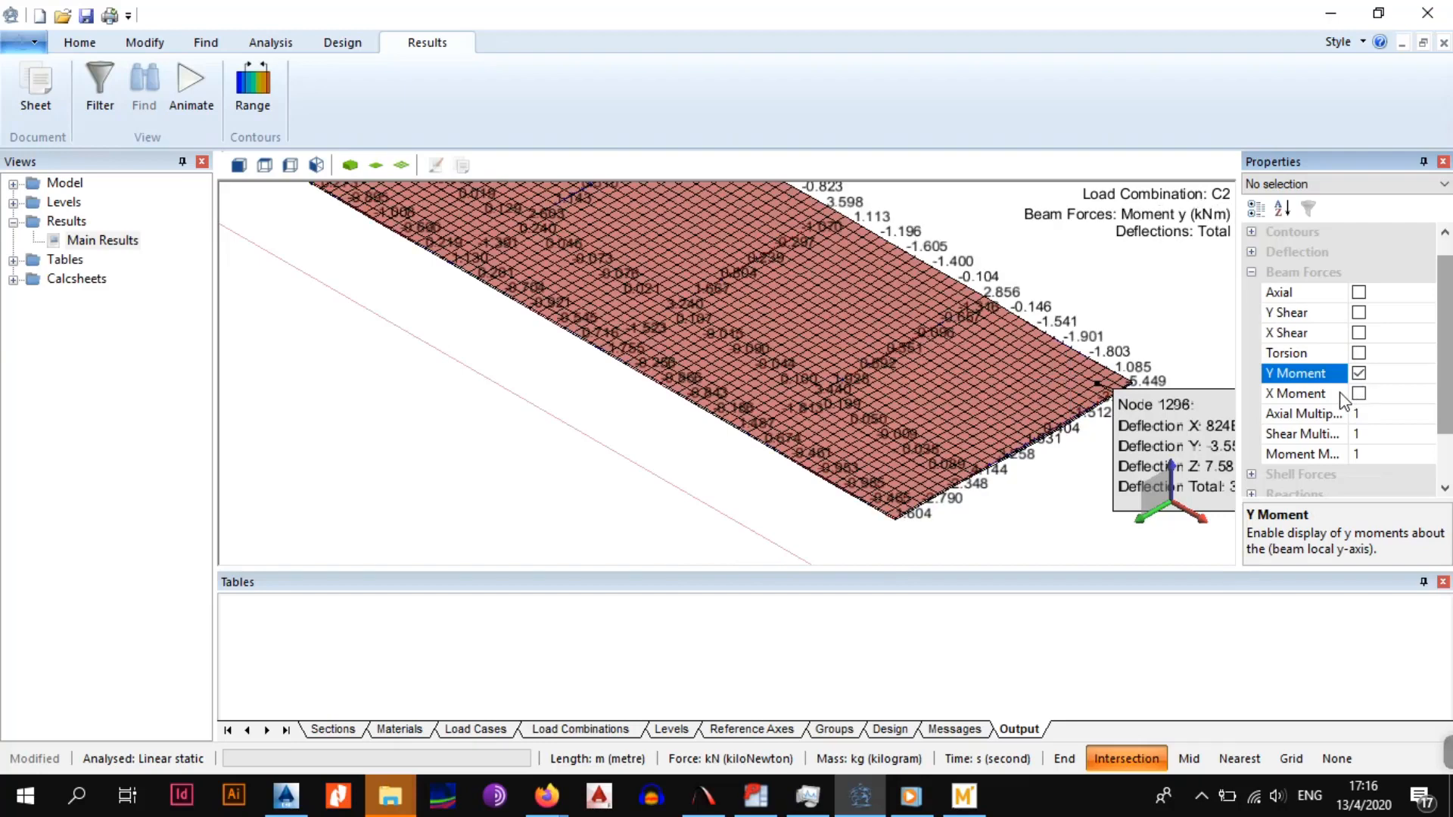
{"action": "left_click", "coordinate": [1360, 399]}
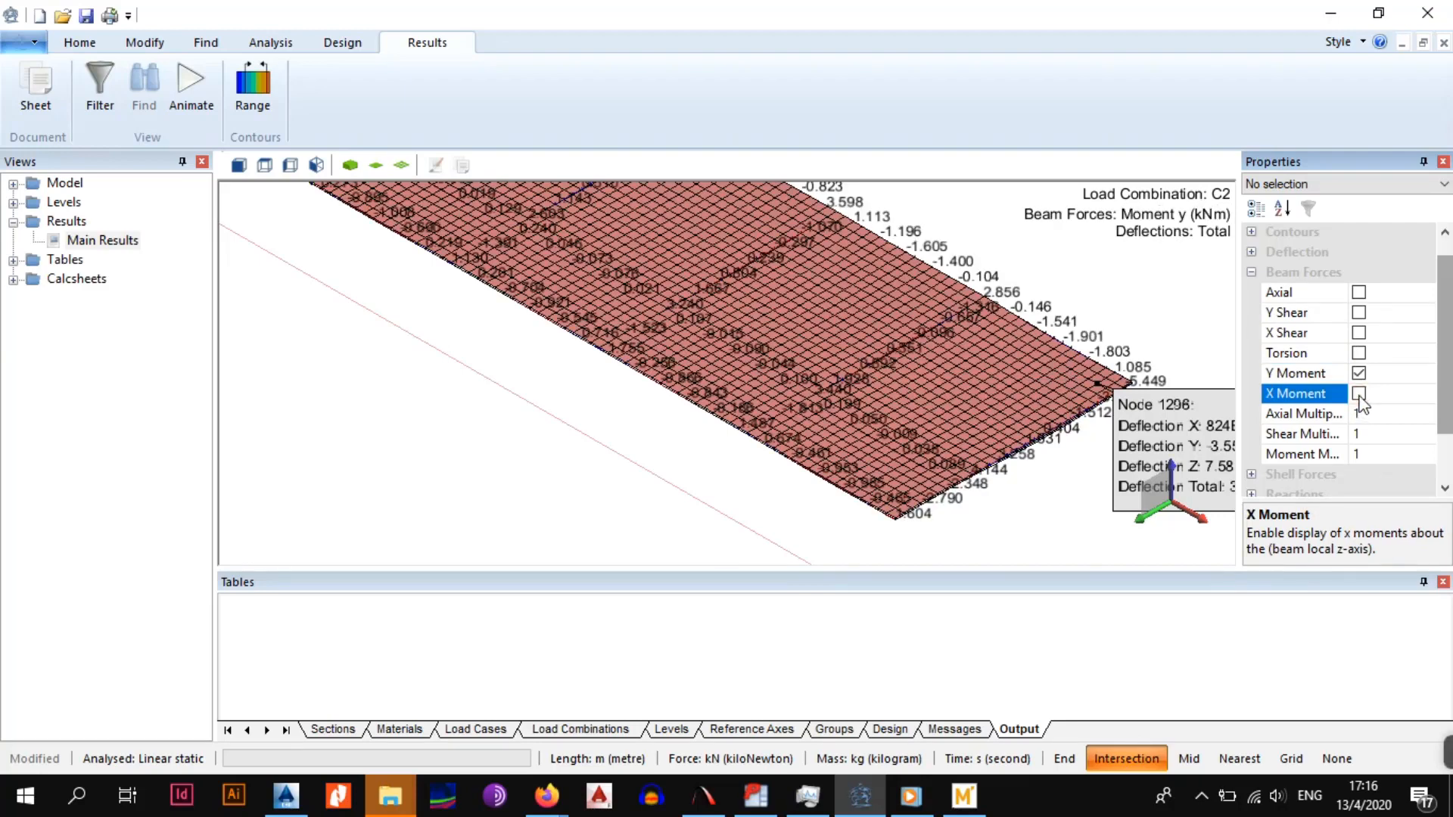
{"action": "left_click", "coordinate": [1359, 394]}
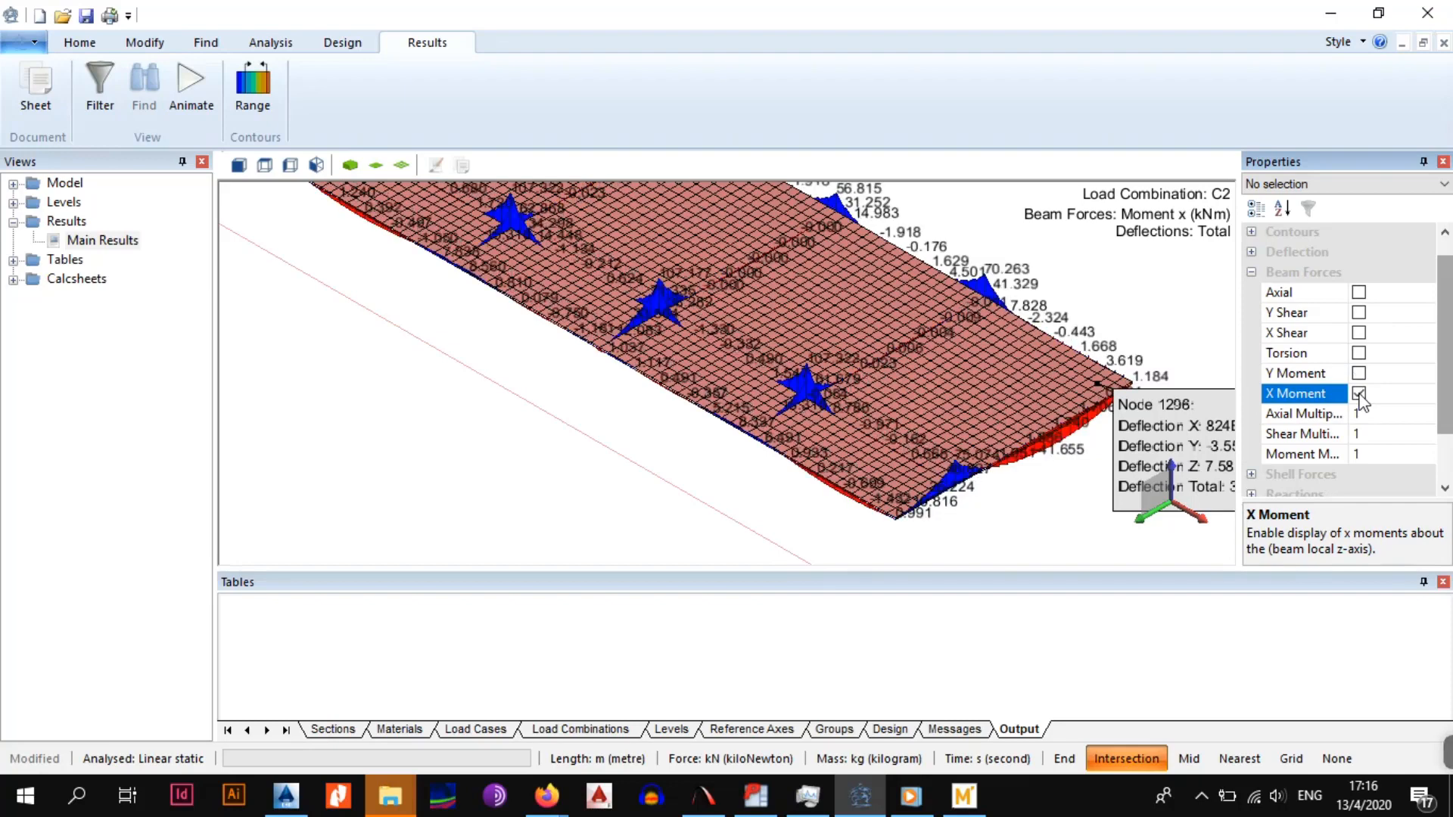
{"action": "mouse_move", "coordinate": [1000, 370]}
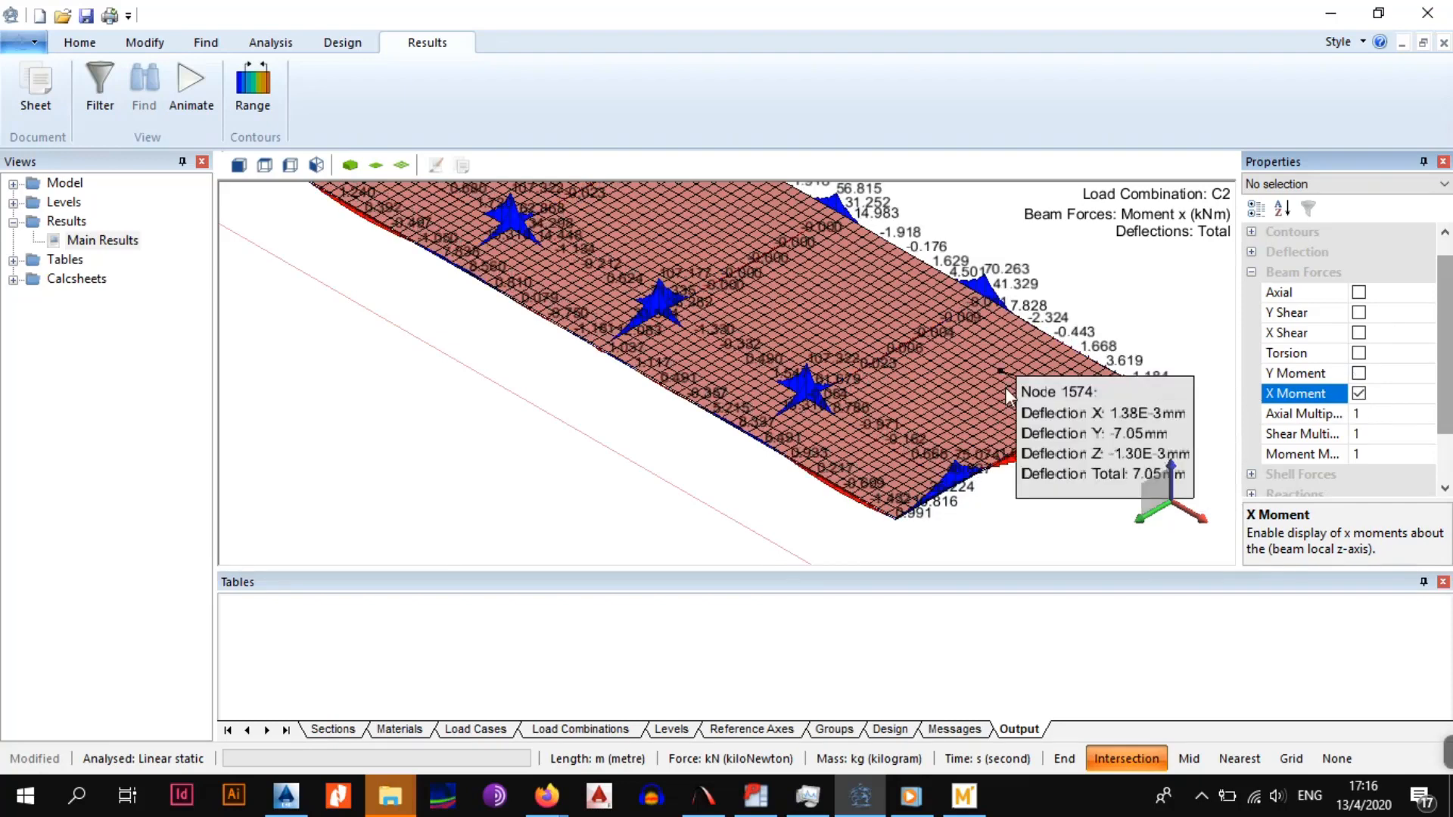
{"action": "mouse_move", "coordinate": [836, 341]}
{"action": "middle_click_drag", "start_coordinate": [835, 341], "coordinate": [872, 400]}
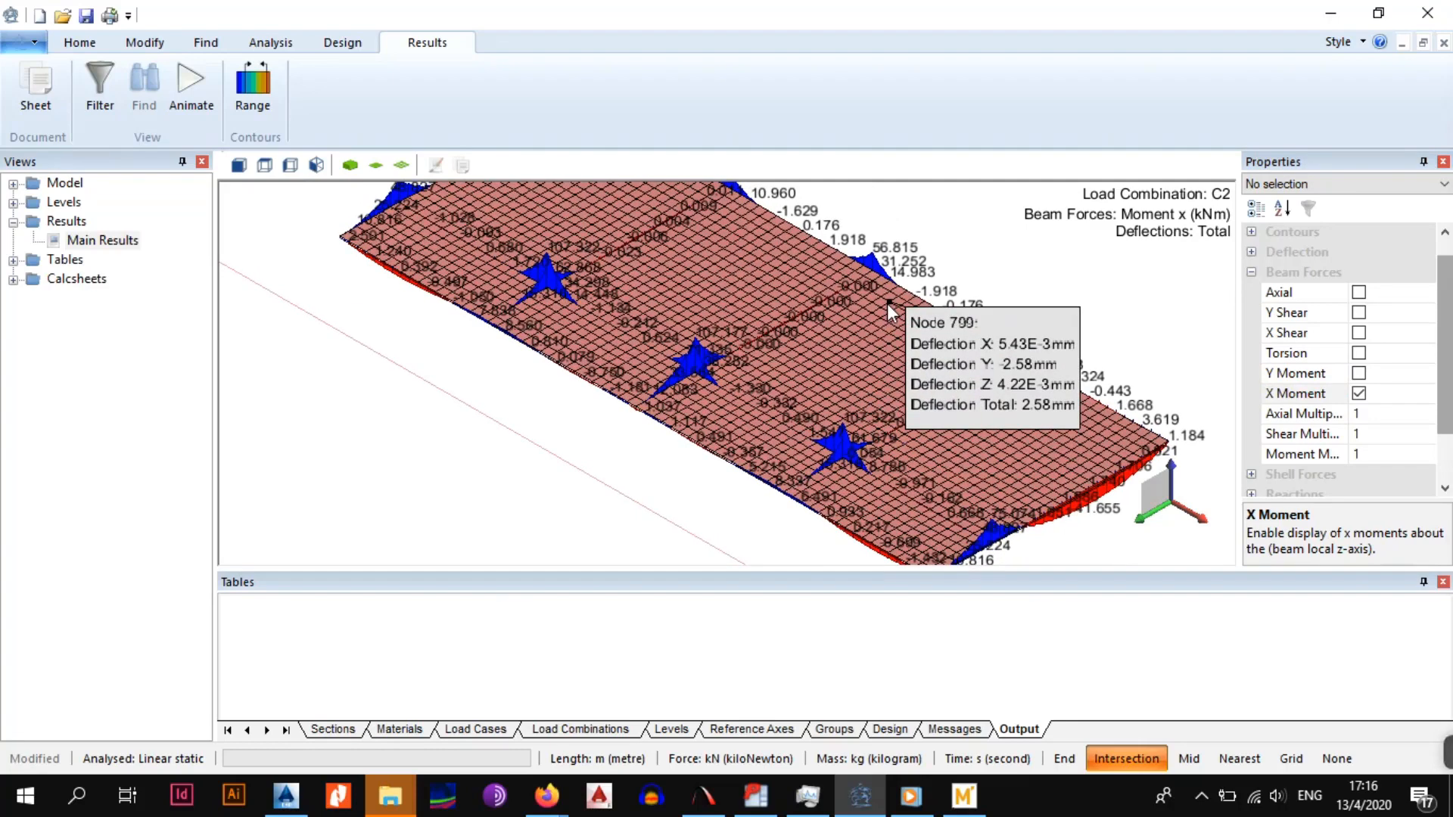
Inspect the X Moment diagrams along the slab's edge and interior beams, and turn off the X Moment beam forces
{"action": "mouse_move", "coordinate": [801, 288]}
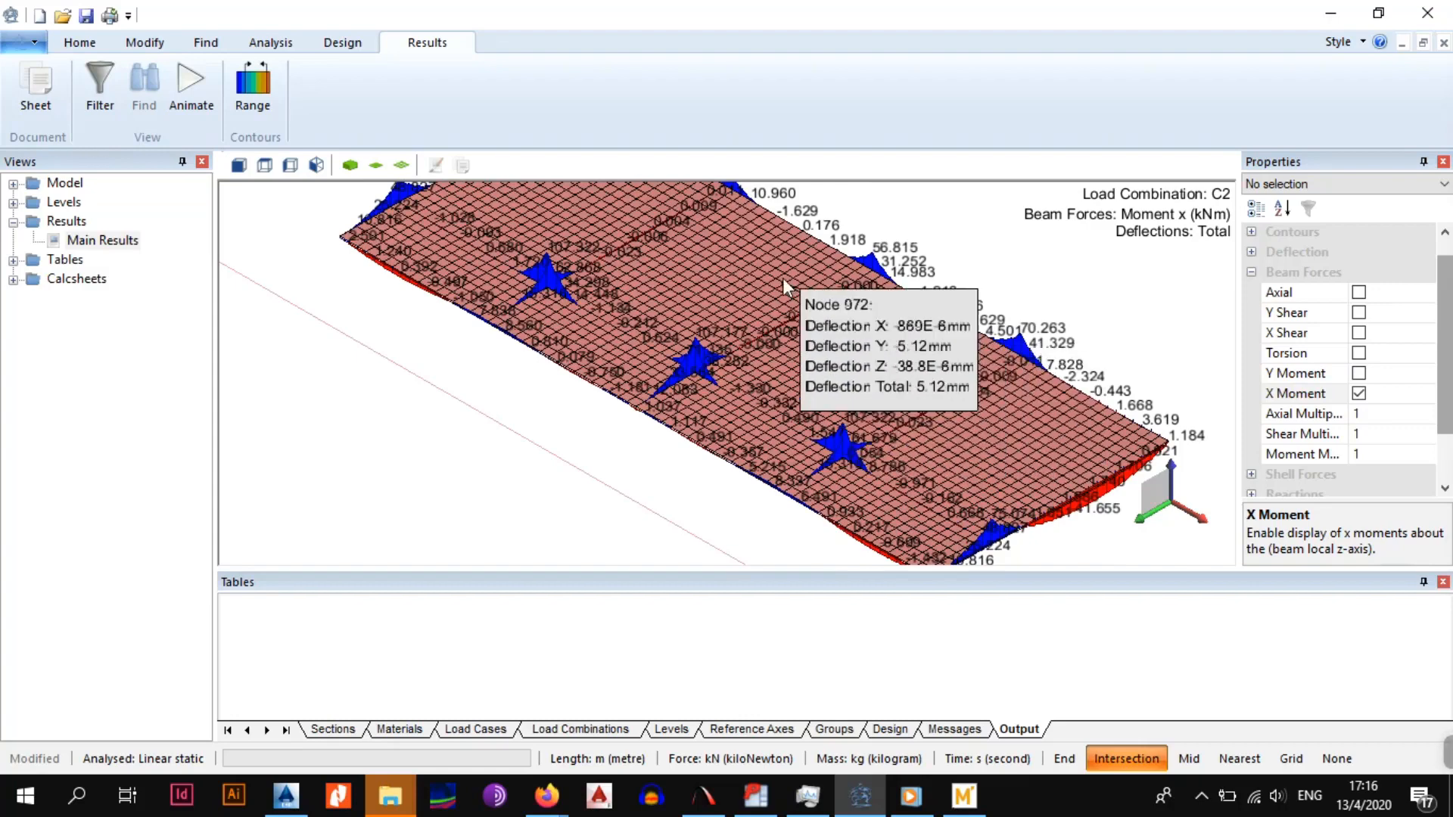
{"action": "middle_click_drag", "start_coordinate": [801, 287], "coordinate": [885, 380]}
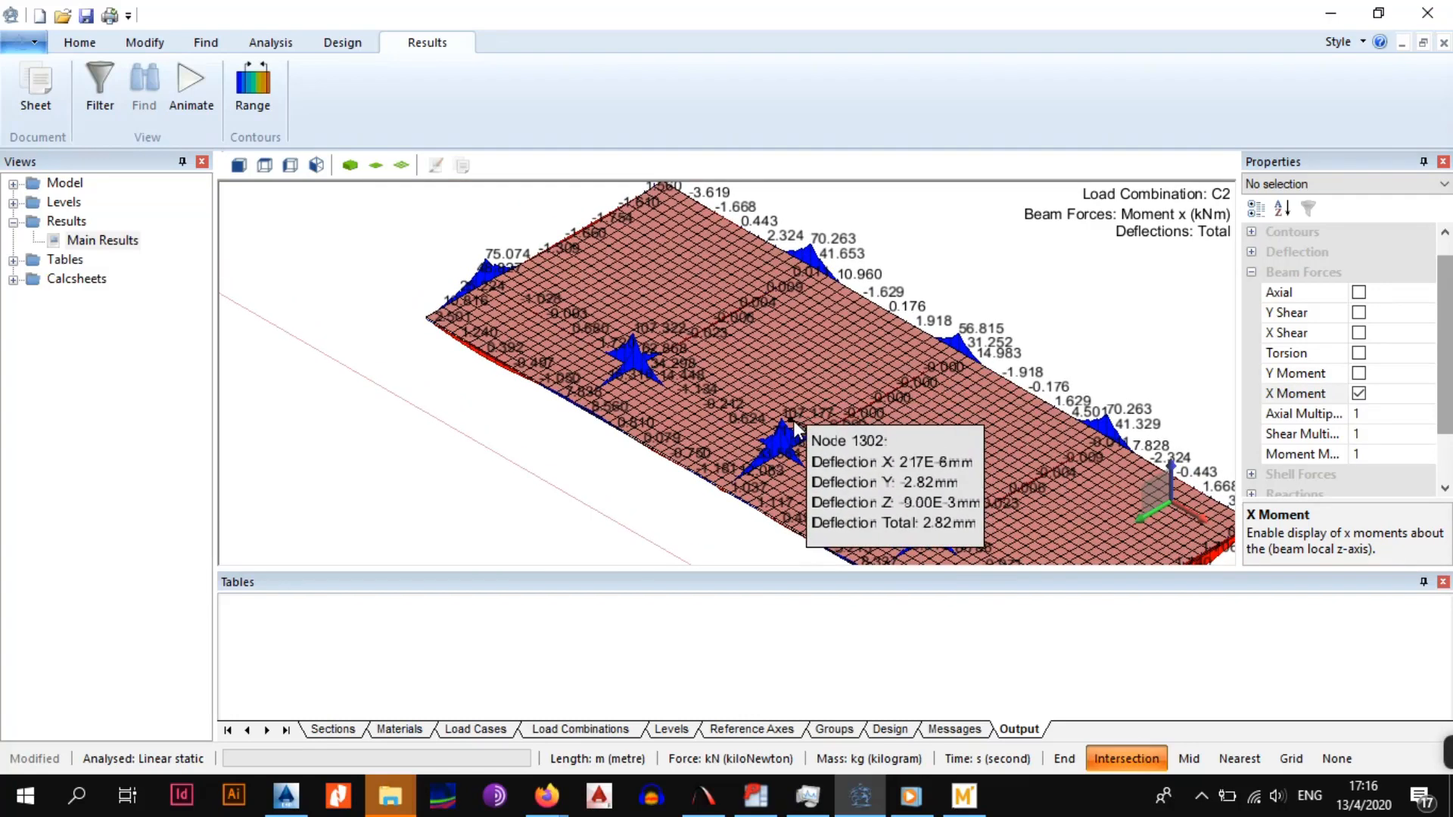
{"action": "mouse_move", "coordinate": [837, 454]}
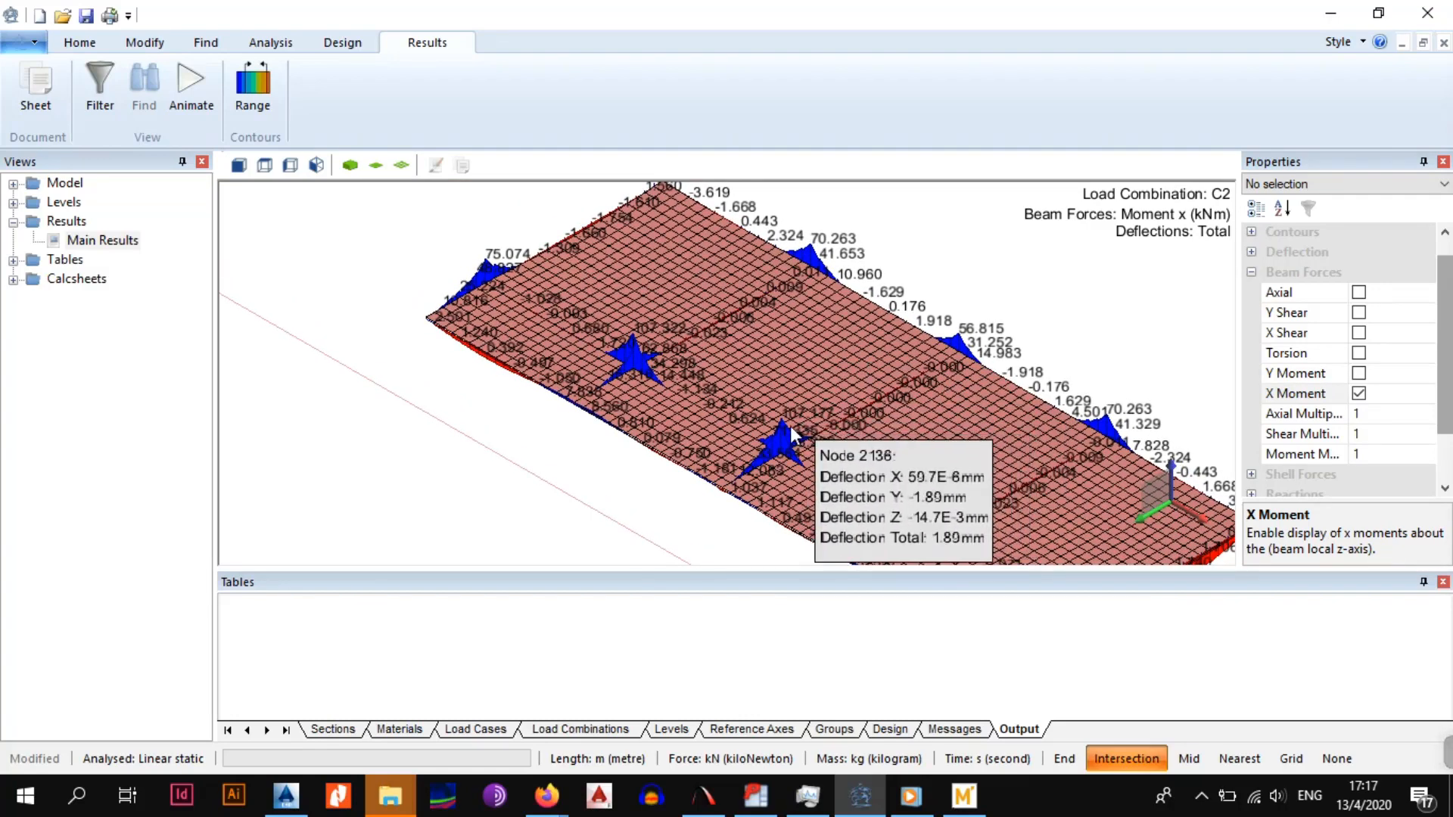
{"action": "middle_click_drag", "start_coordinate": [780, 333], "coordinate": [842, 383]}
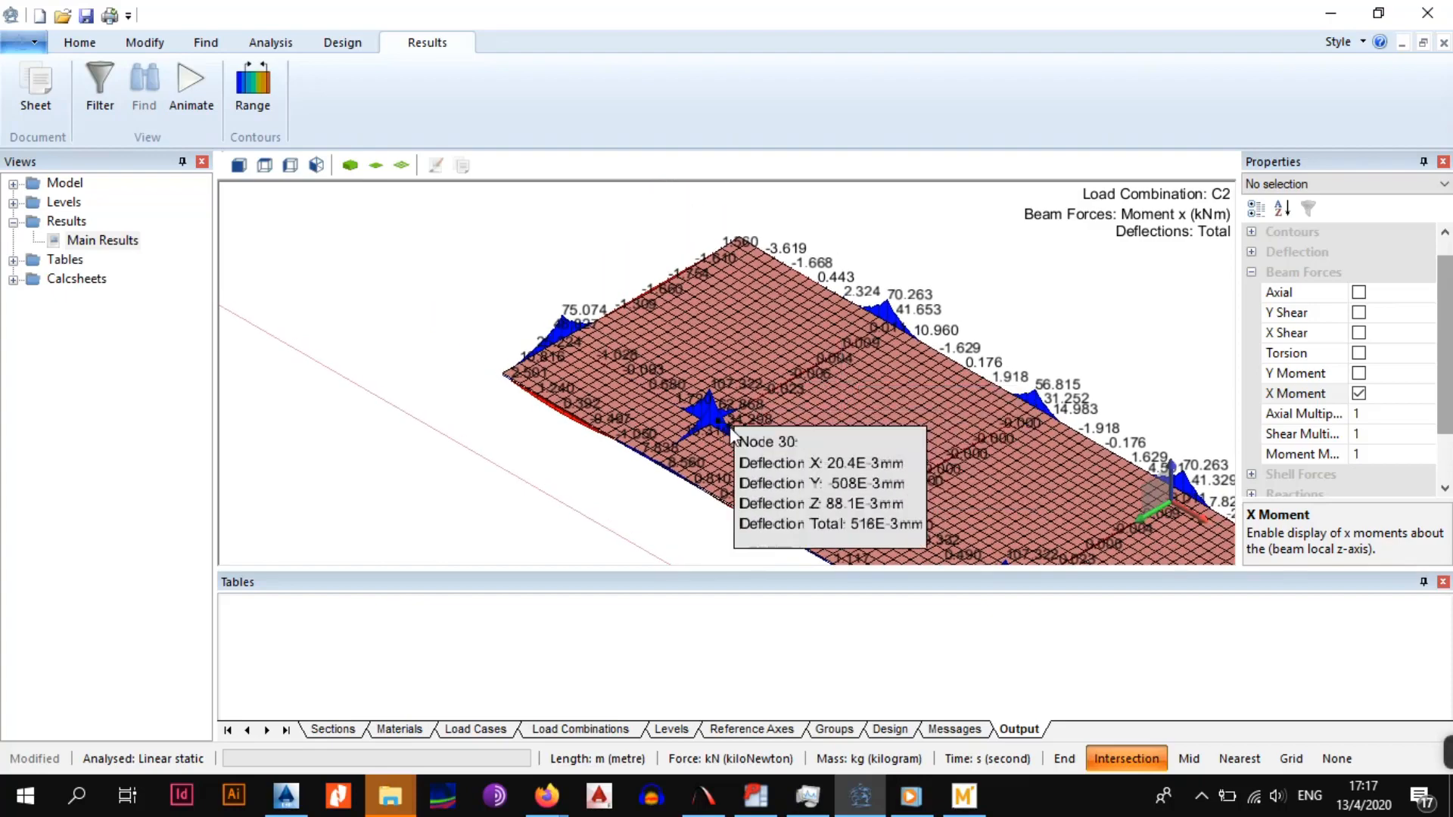
{"action": "middle_click_drag", "start_coordinate": [907, 432], "coordinate": [741, 317]}
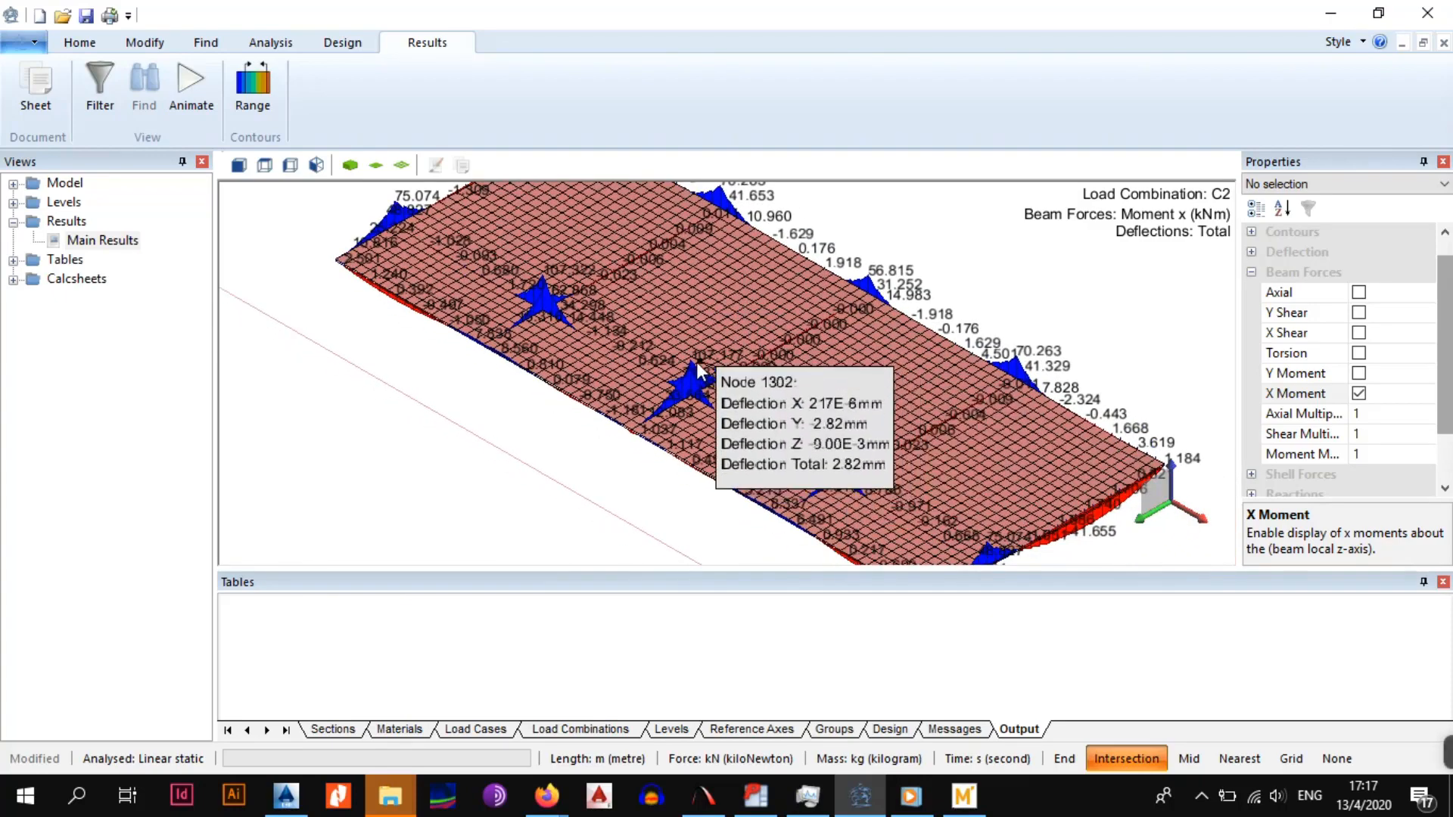
{"action": "left_click", "coordinate": [1360, 396]}
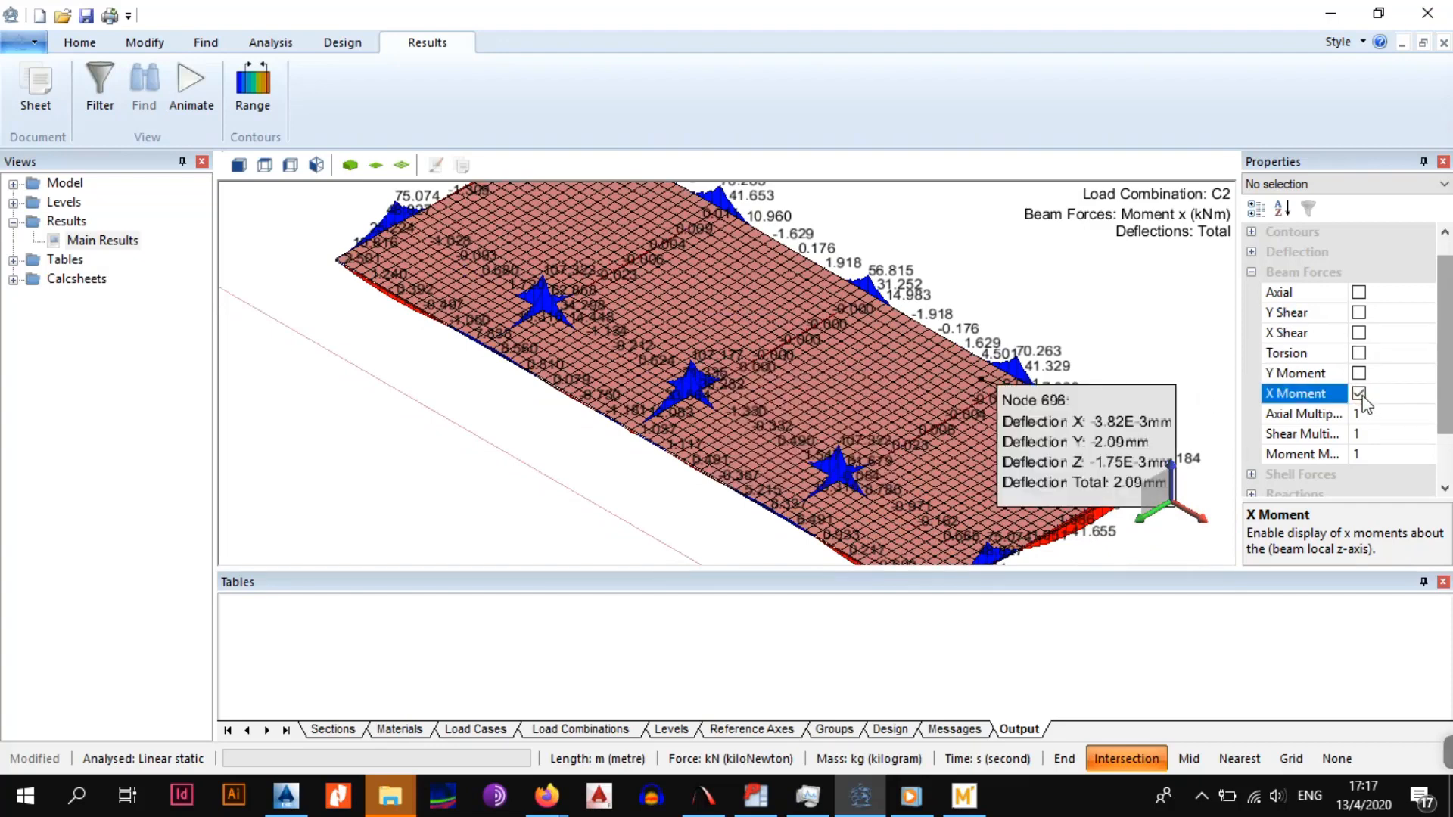
{"action": "left_click", "coordinate": [1251, 274]}
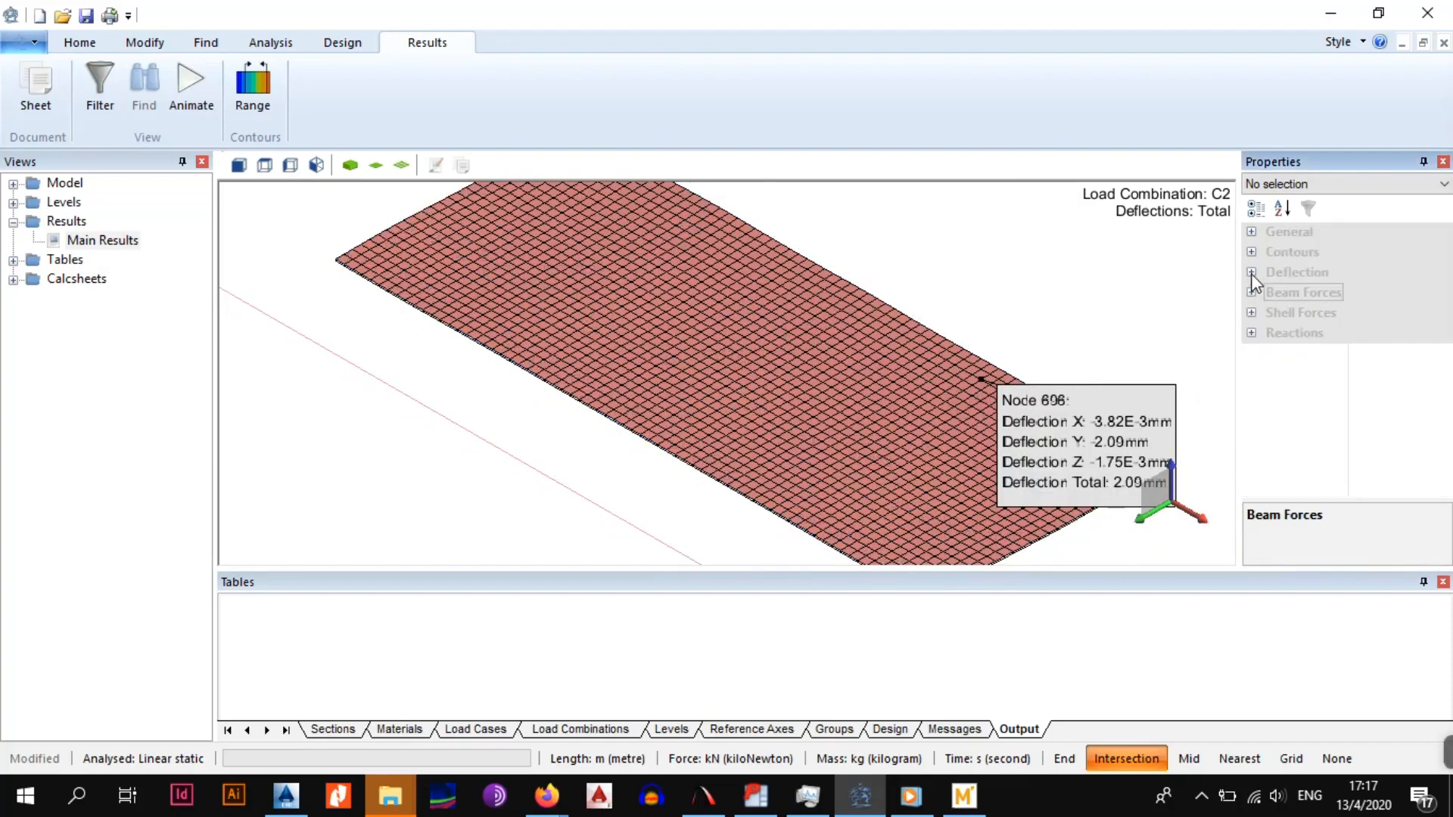
Enable direction lines for the shell forces, keeping Contour as the output type
{"action": "left_click", "coordinate": [1253, 313]}
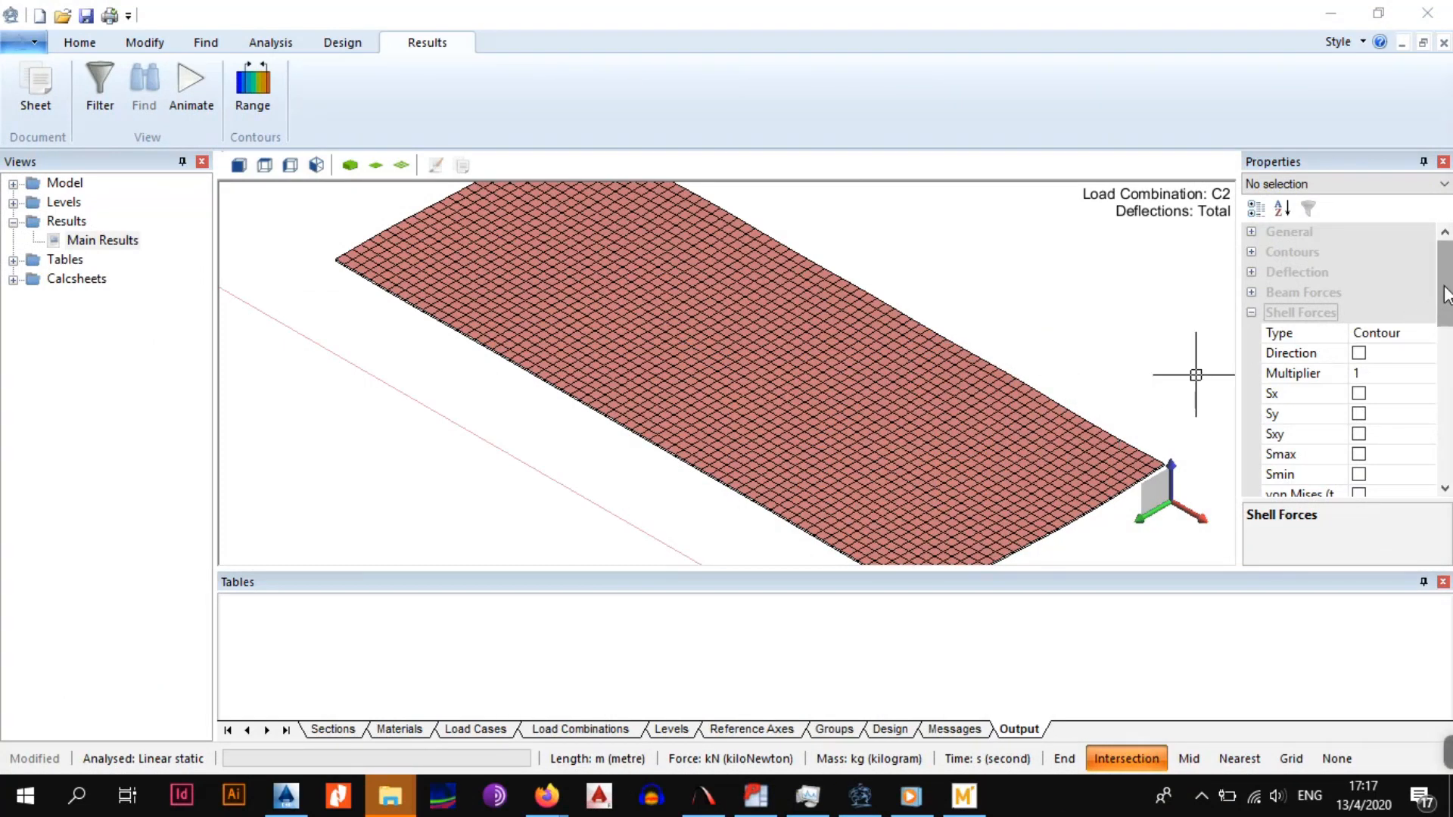
{"action": "scroll", "coordinate": [1019, 327], "scroll_direction": "down", "scroll_amount": 2}
{"action": "middle_click_drag", "start_coordinate": [1012, 348], "coordinate": [982, 384]}
{"action": "left_click", "coordinate": [1427, 336]}
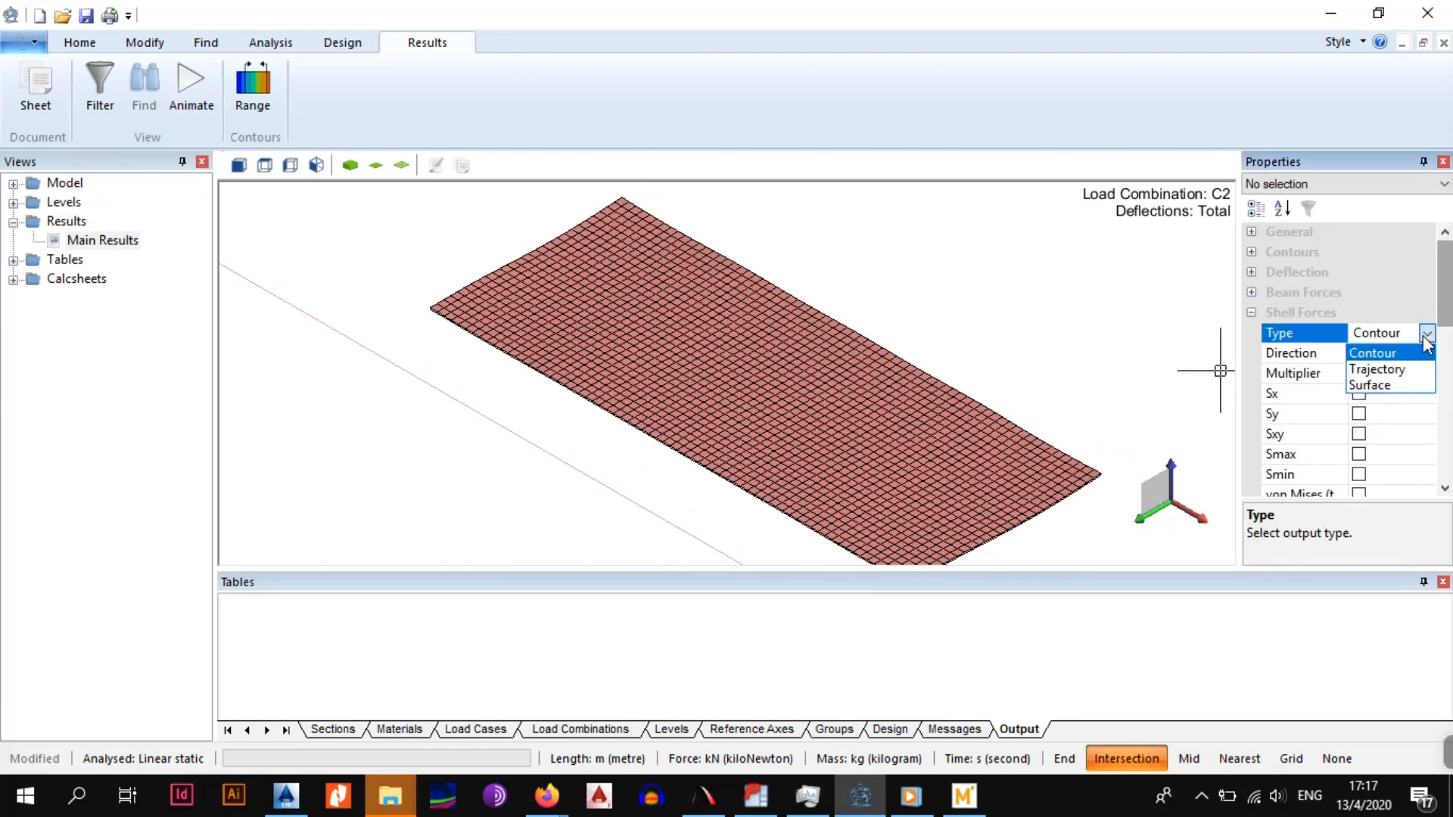
{"action": "left_click", "coordinate": [1426, 336]}
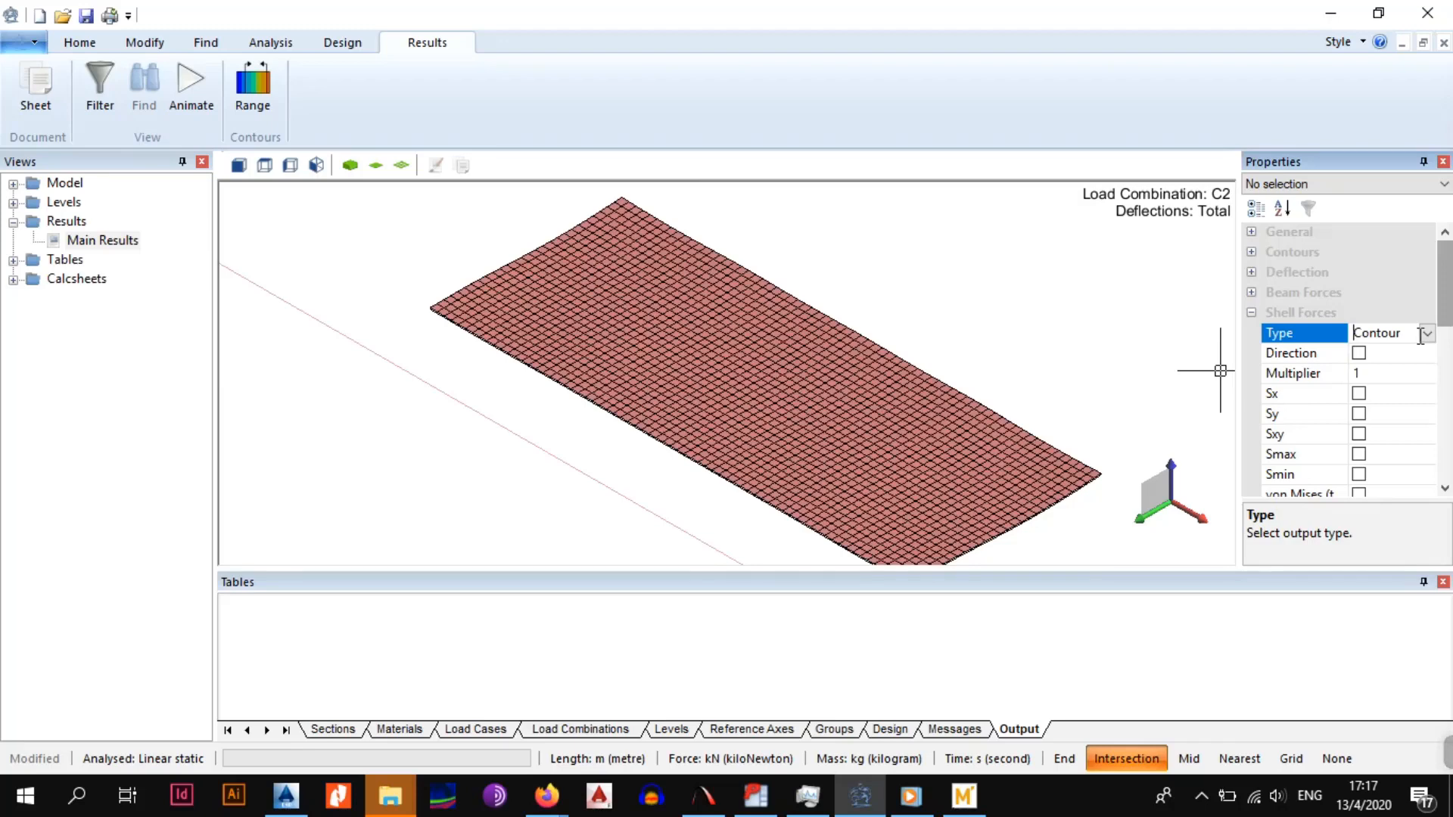
{"action": "left_click", "coordinate": [1368, 356]}
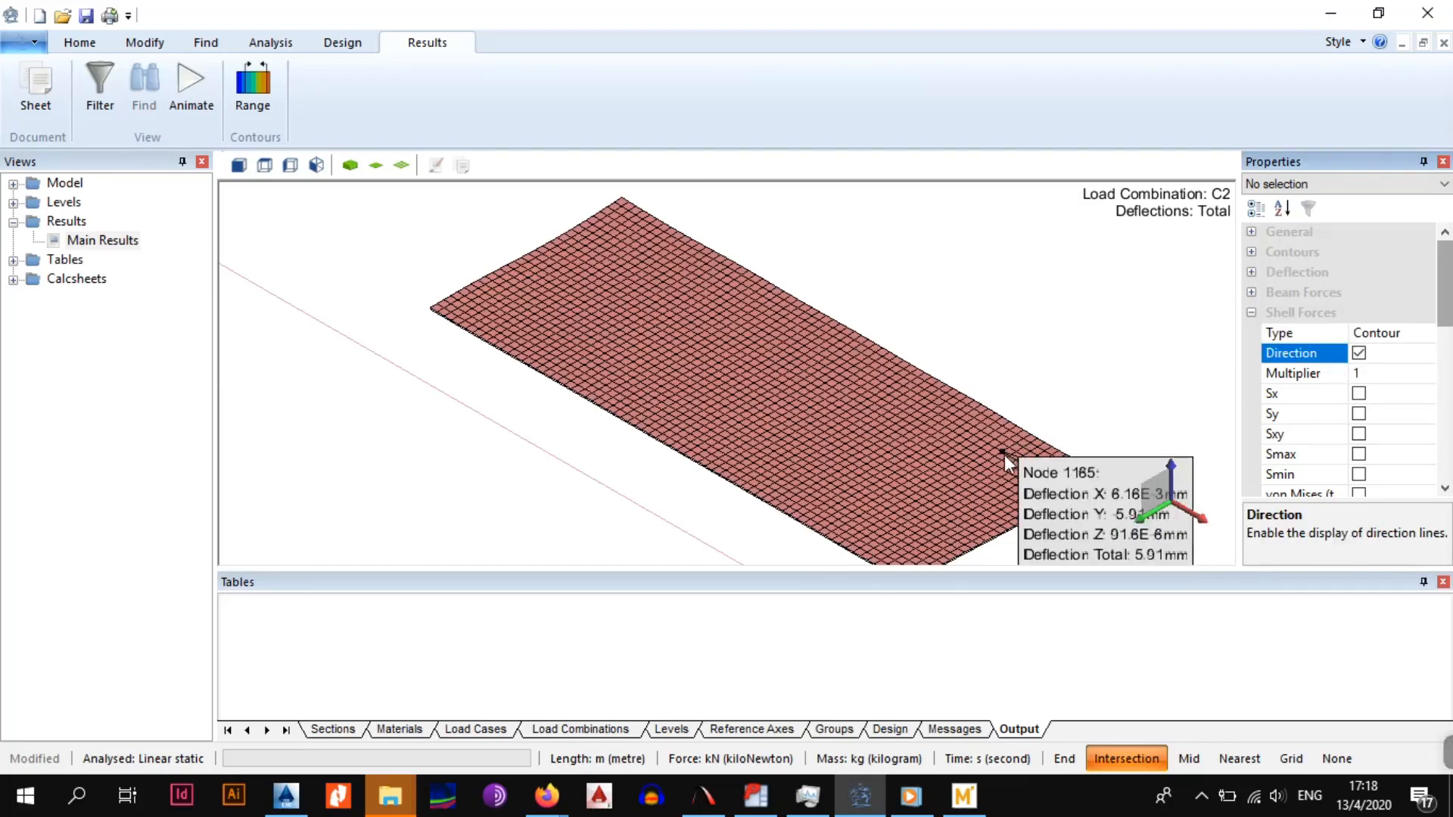
{"action": "scroll", "coordinate": [967, 471], "scroll_direction": "up", "scroll_amount": 1}
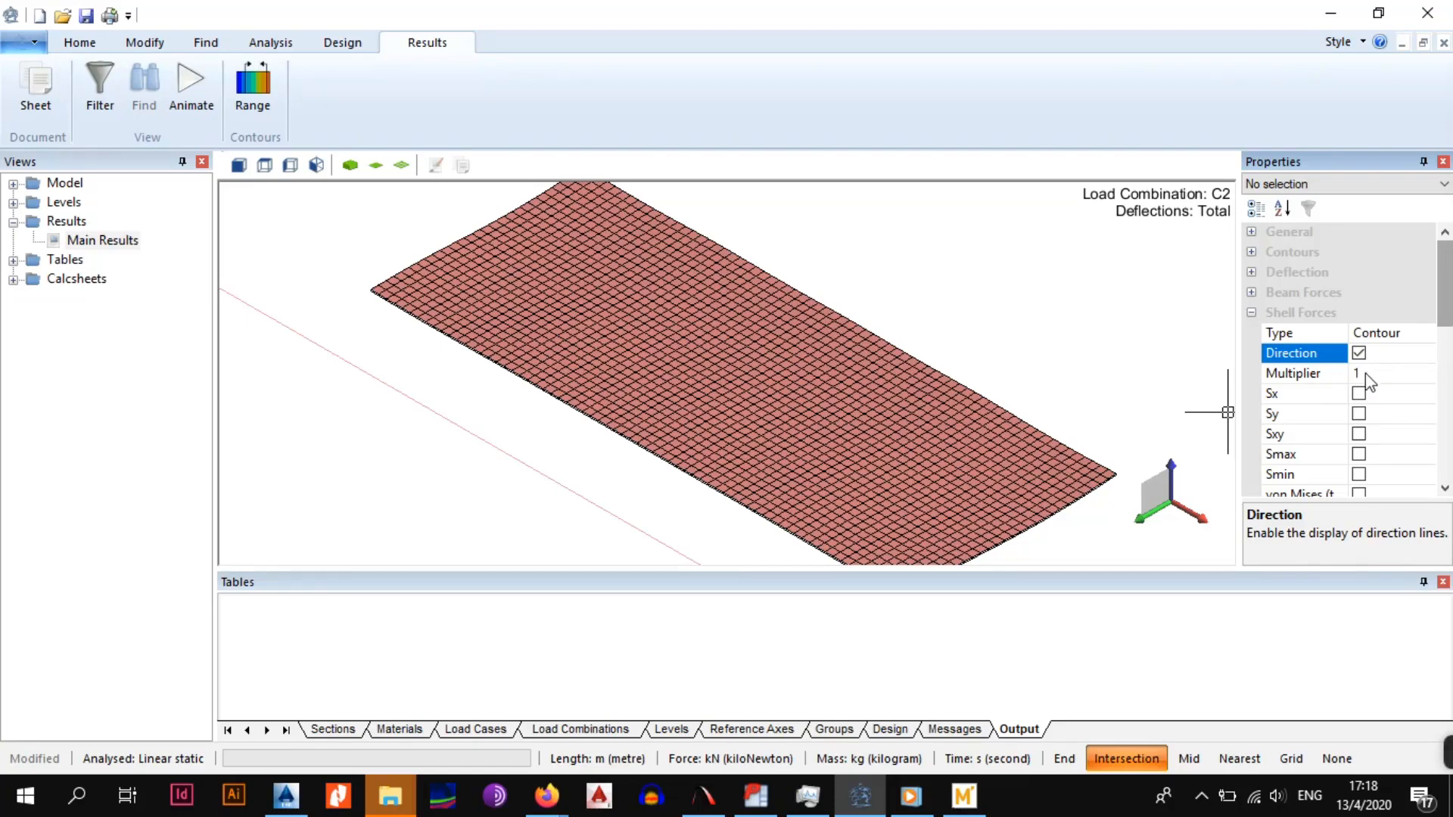
Display the Sx shell stress contours on the slab, and turn them off after viewing
{"action": "scroll", "coordinate": [1447, 306], "scroll_direction": "down", "scroll_amount": 2}
{"action": "left_click_drag", "start_coordinate": [1447, 307], "coordinate": [1447, 316]}
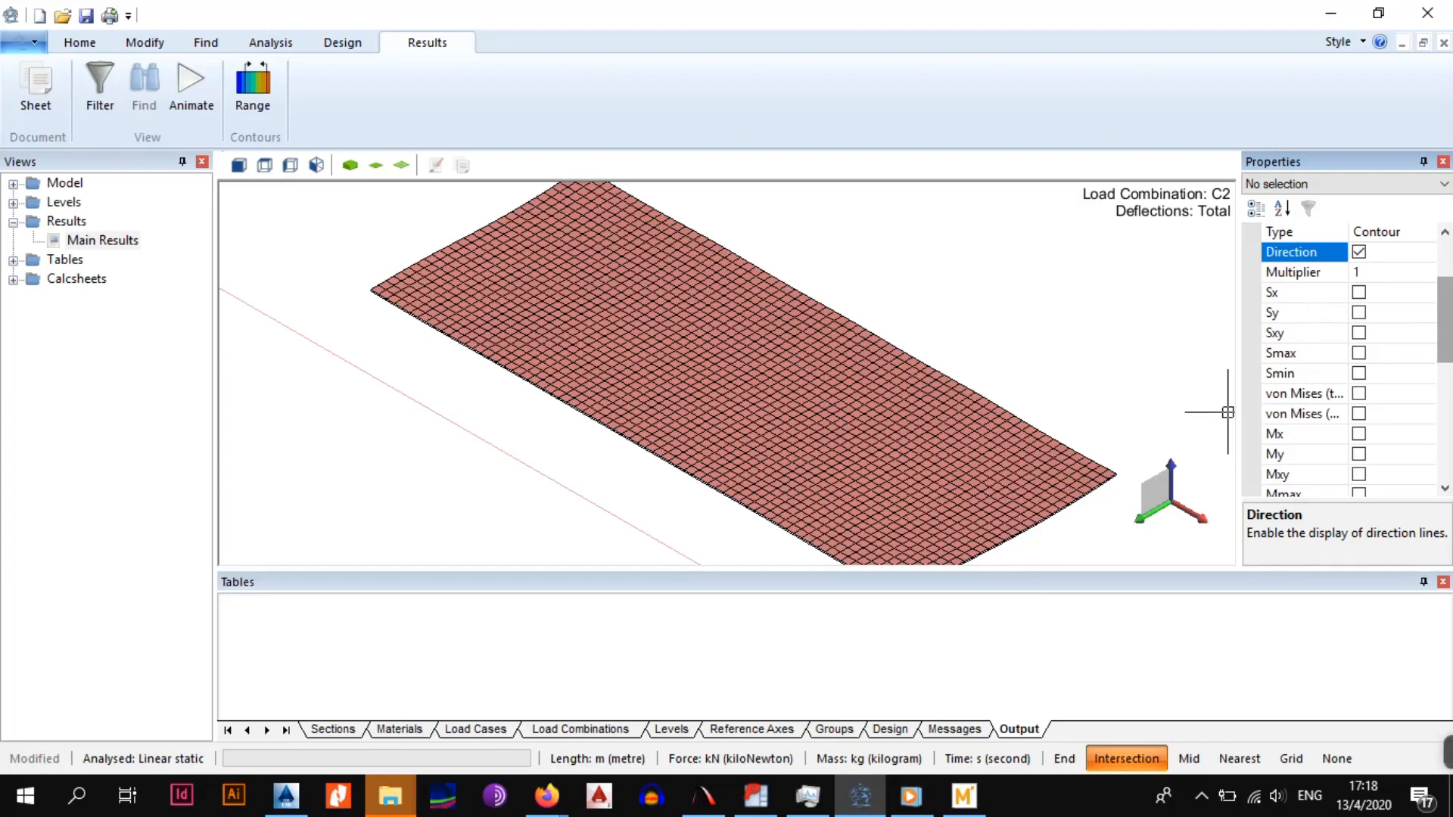
{"action": "scroll", "coordinate": [1348, 361], "scroll_direction": "down", "scroll_amount": 1}
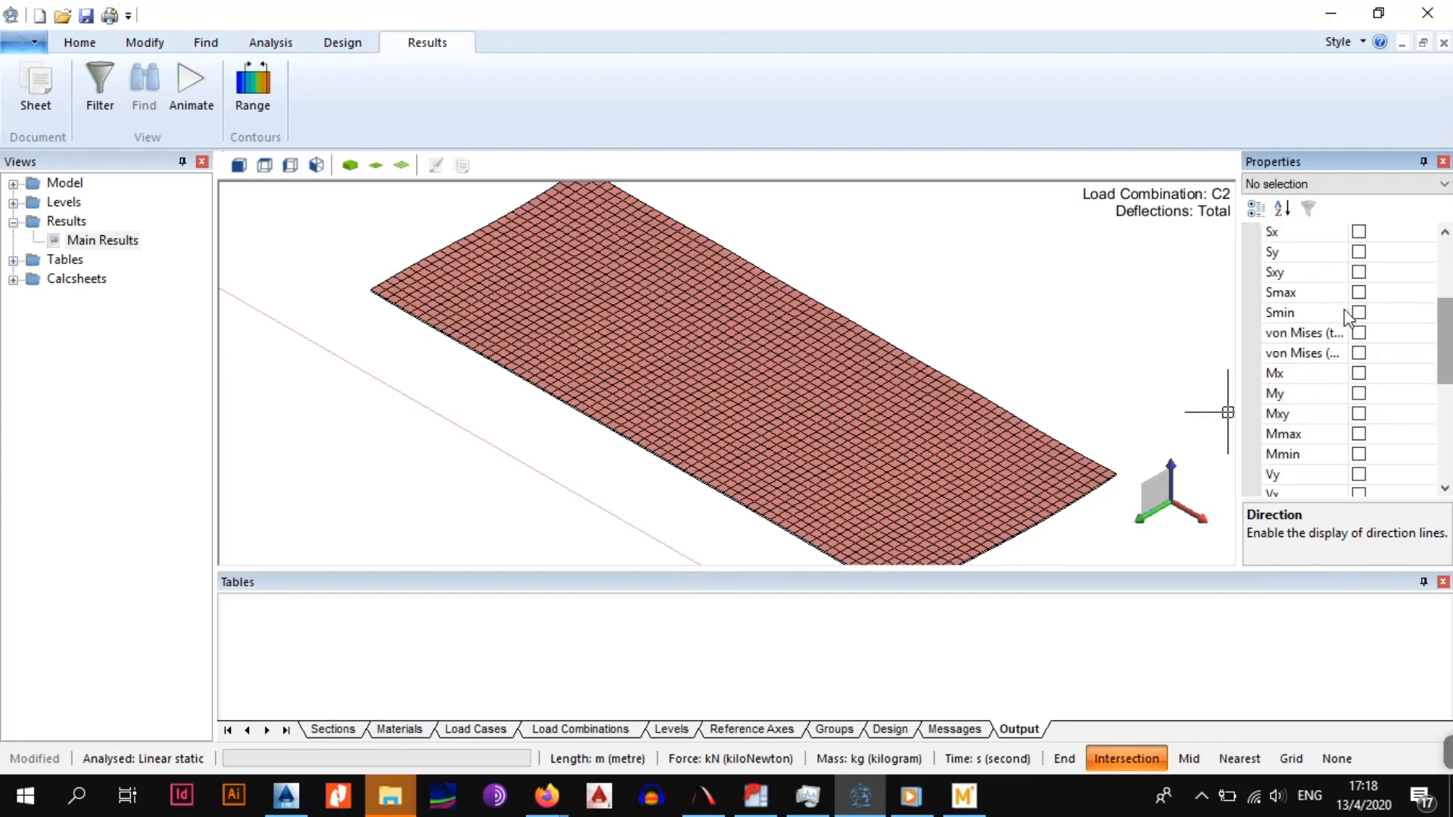
{"action": "left_click", "coordinate": [1360, 237]}
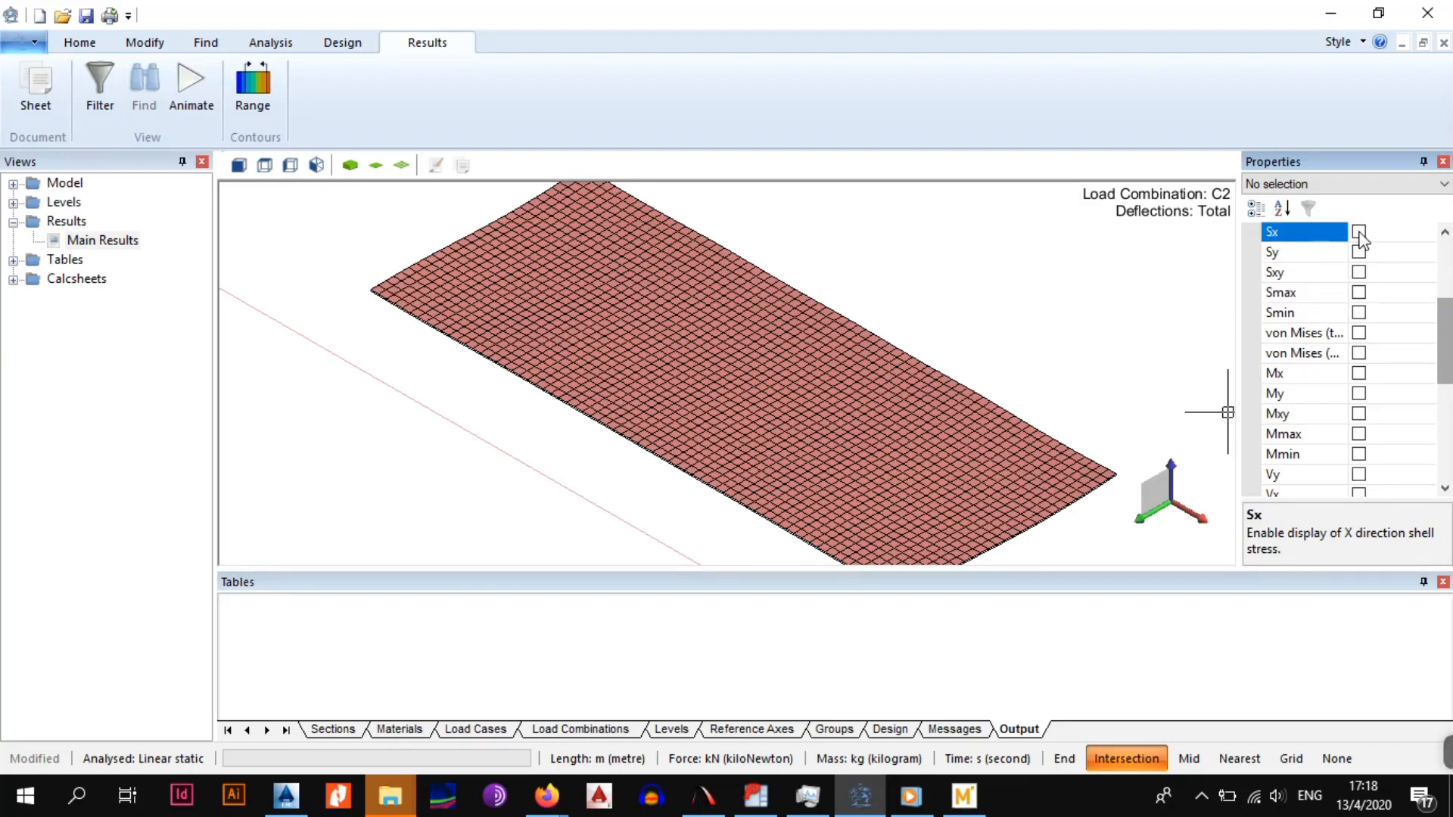
{"action": "left_click", "coordinate": [1359, 233]}
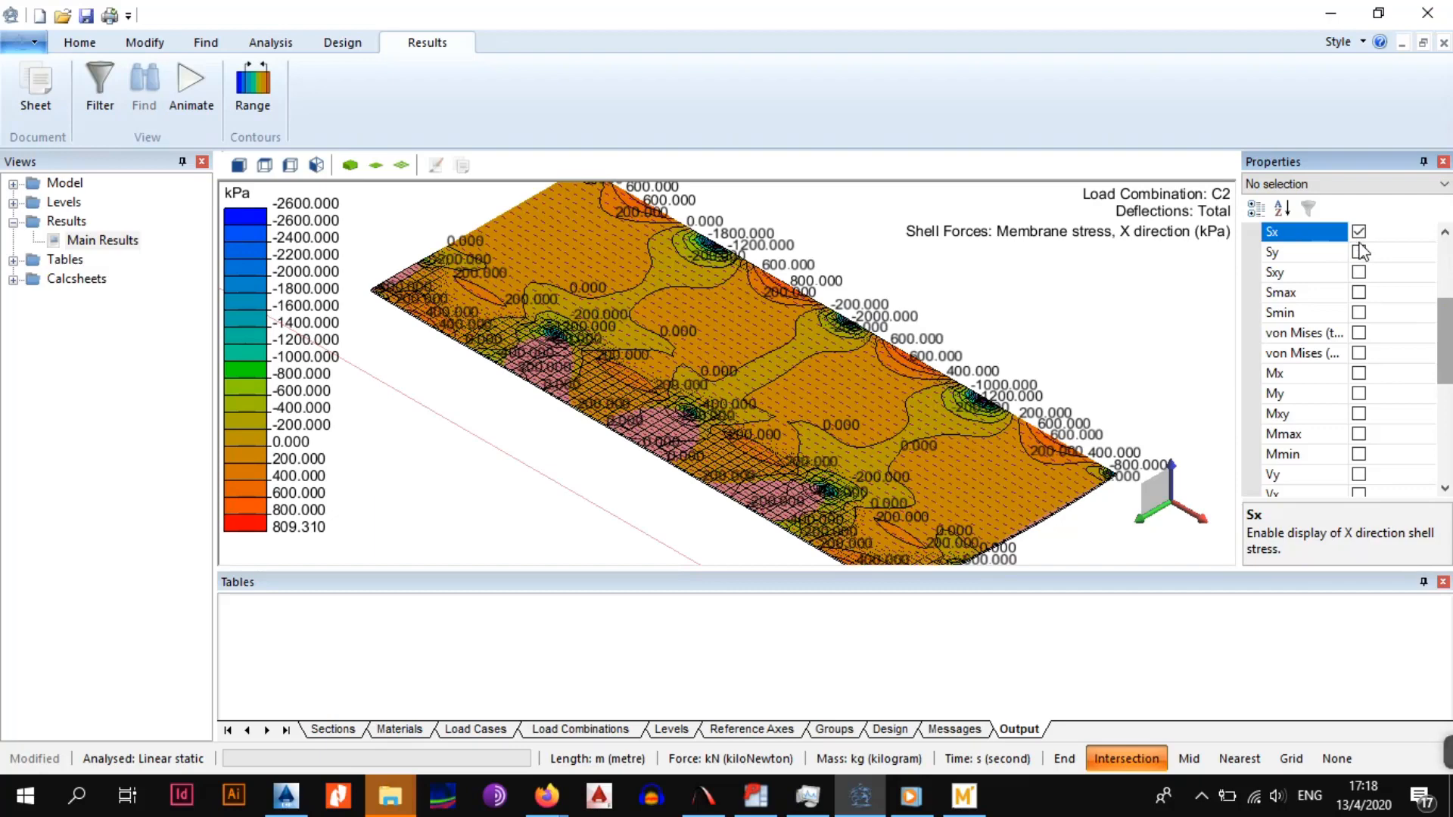
{"action": "left_click", "coordinate": [1360, 238]}
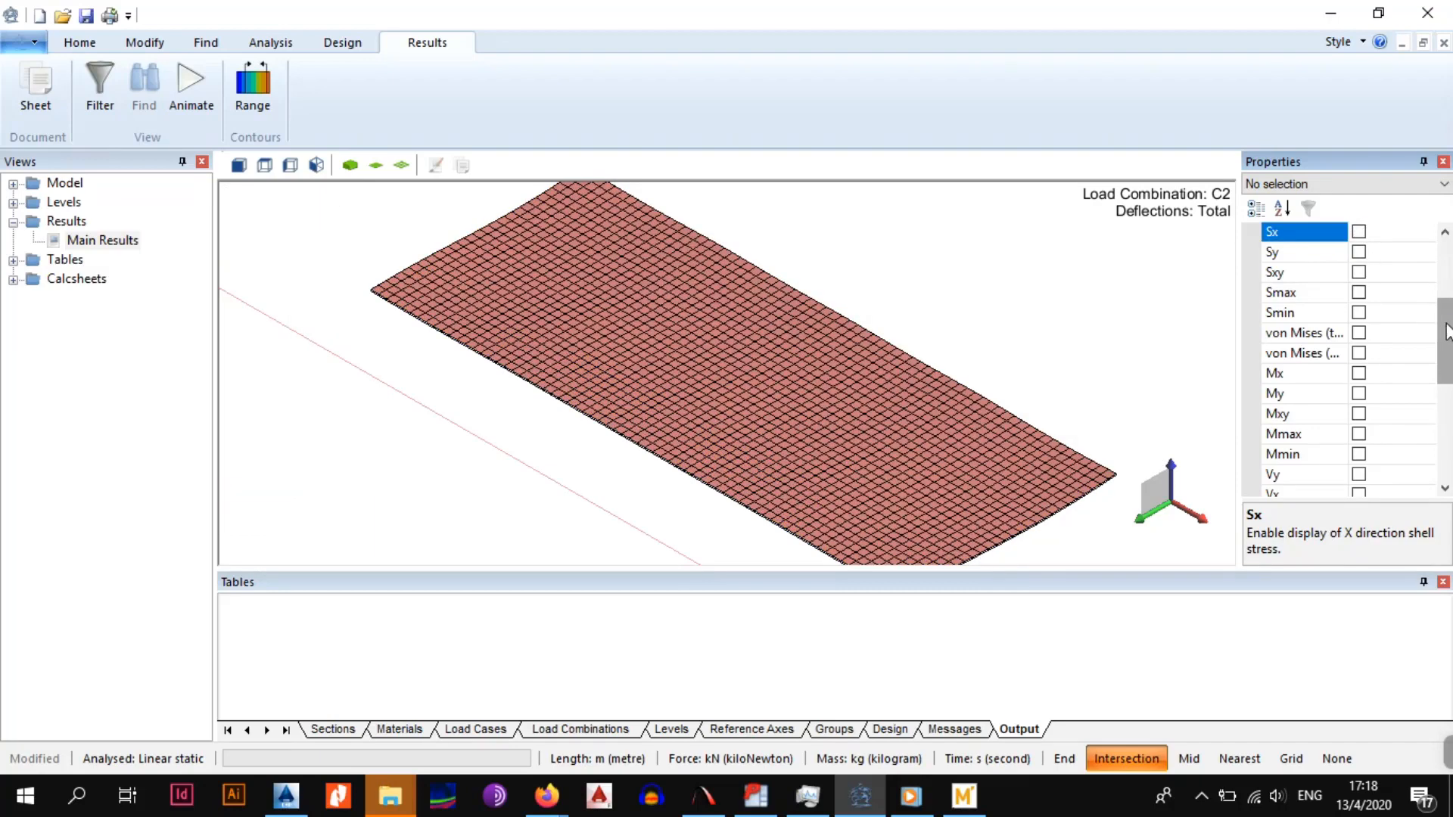
Display the Wood & Armer Mx' top moment contours and view them around the slab's supports
{"action": "left_click_drag", "start_coordinate": [1445, 333], "coordinate": [1446, 399]}
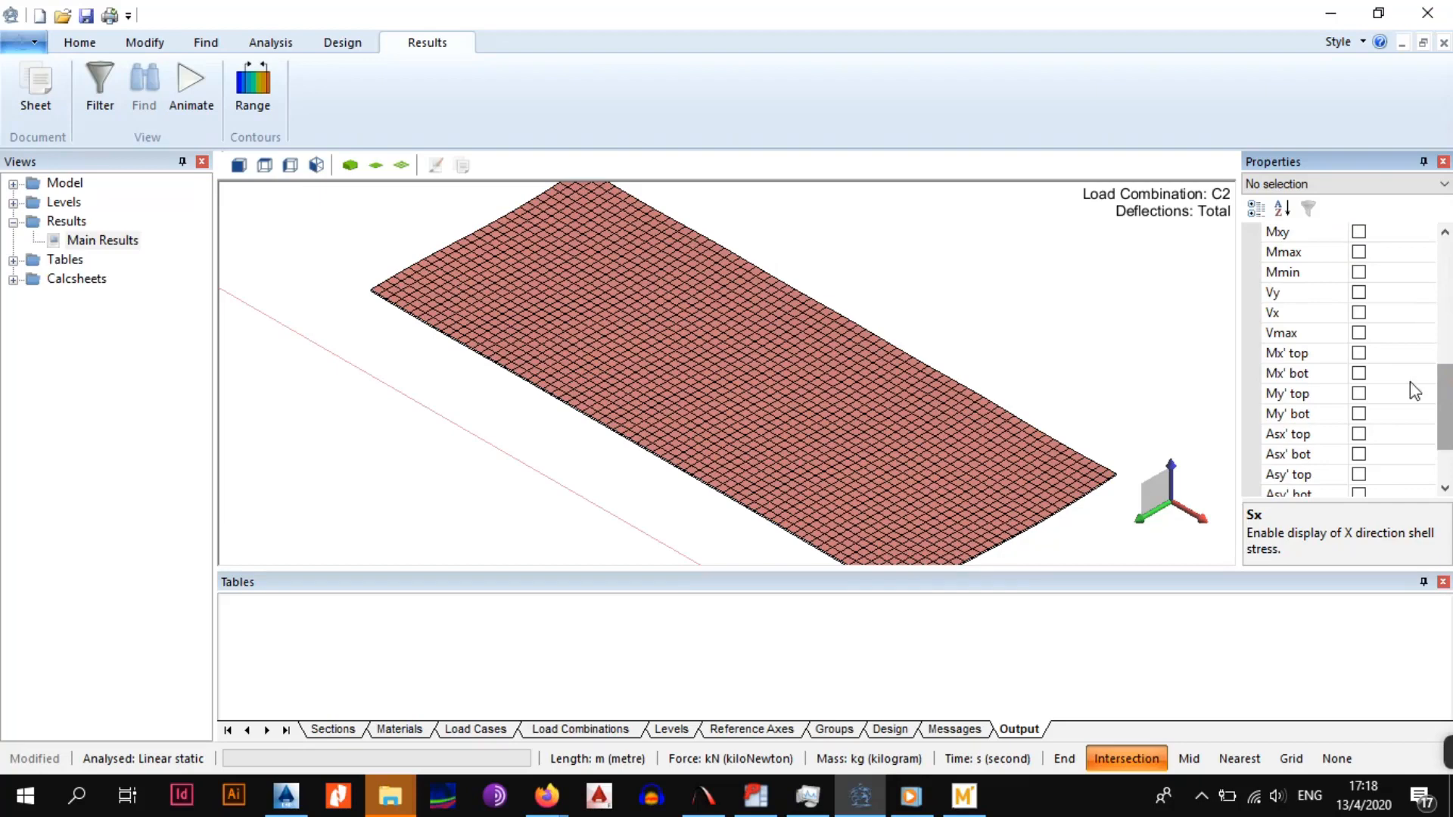
{"action": "left_click", "coordinate": [1363, 352]}
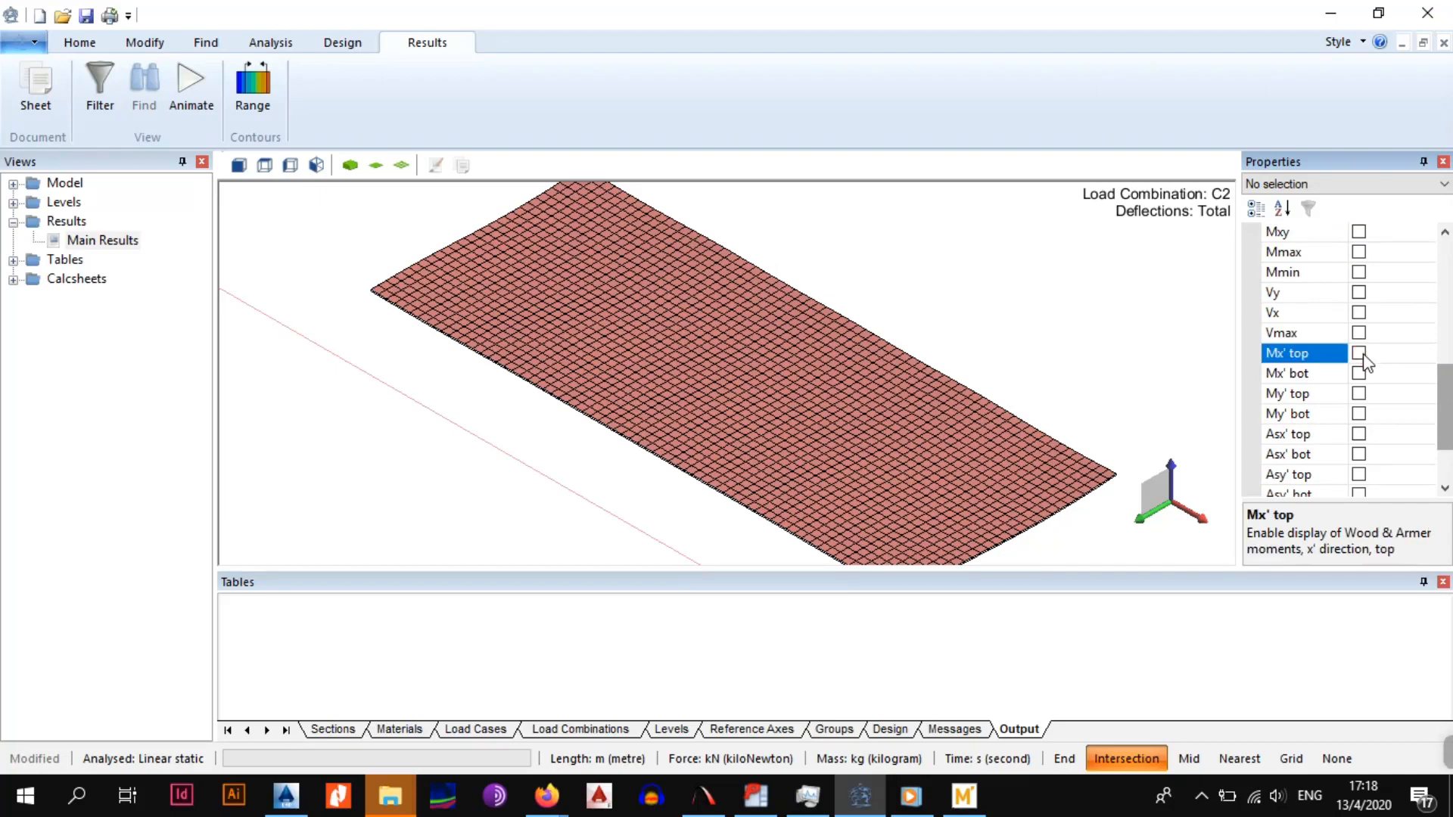
{"action": "left_click", "coordinate": [1361, 353]}
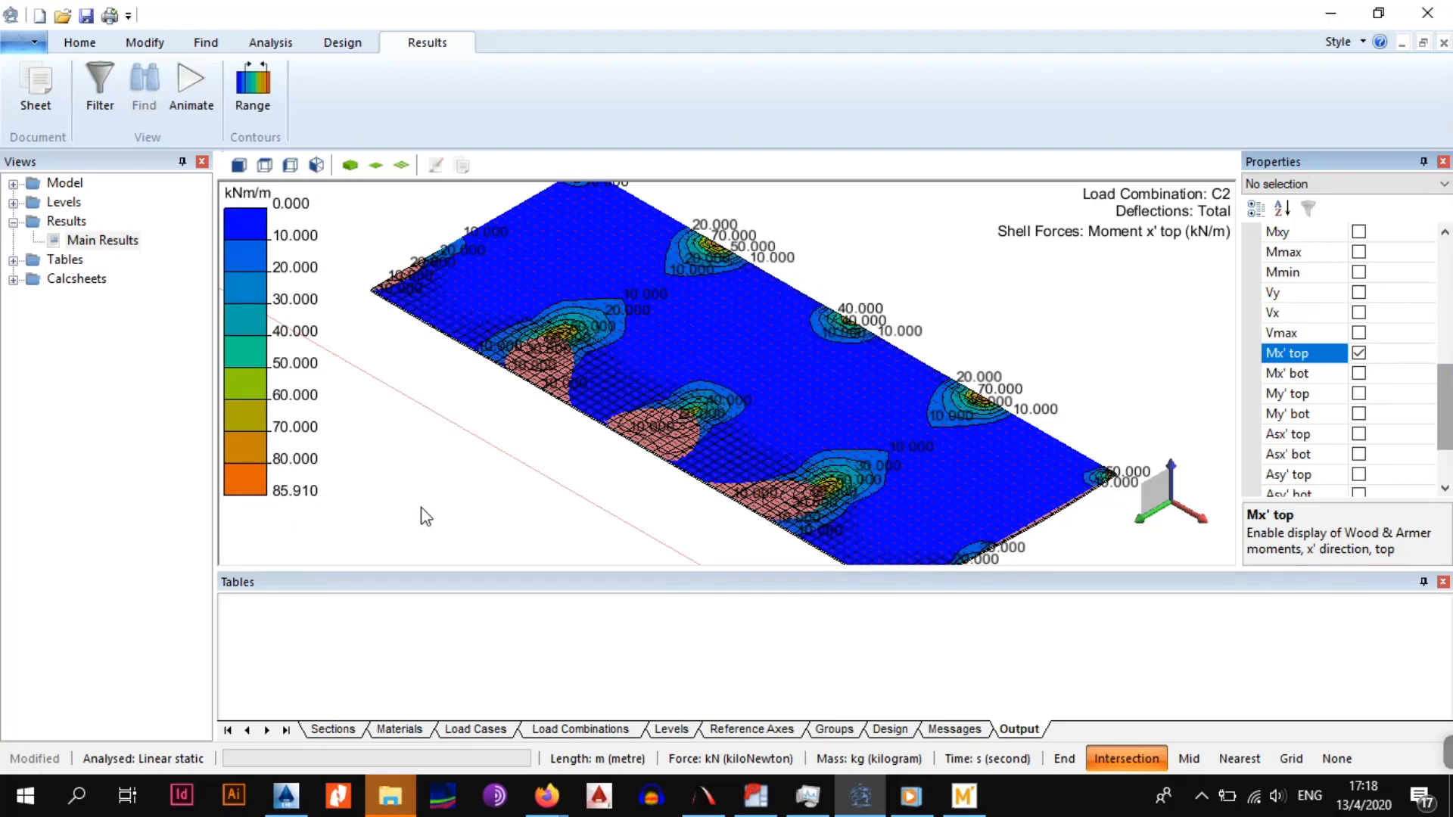
{"action": "scroll", "coordinate": [977, 416], "scroll_direction": "up", "scroll_amount": 1}
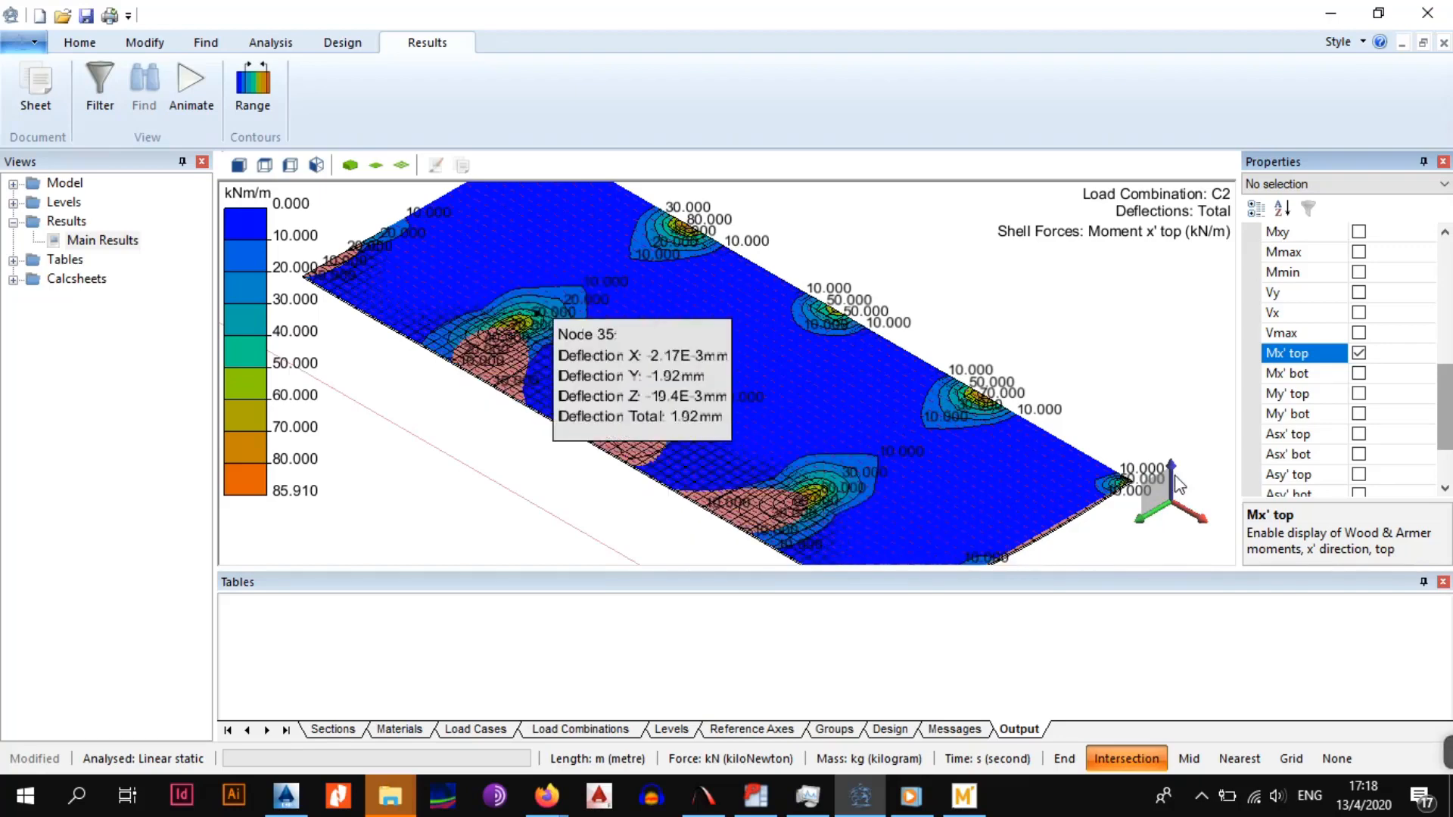
Replace the Mx' top contours with the Mx' bot moments, and turn them off after viewing
{"action": "left_click", "coordinate": [1359, 377]}
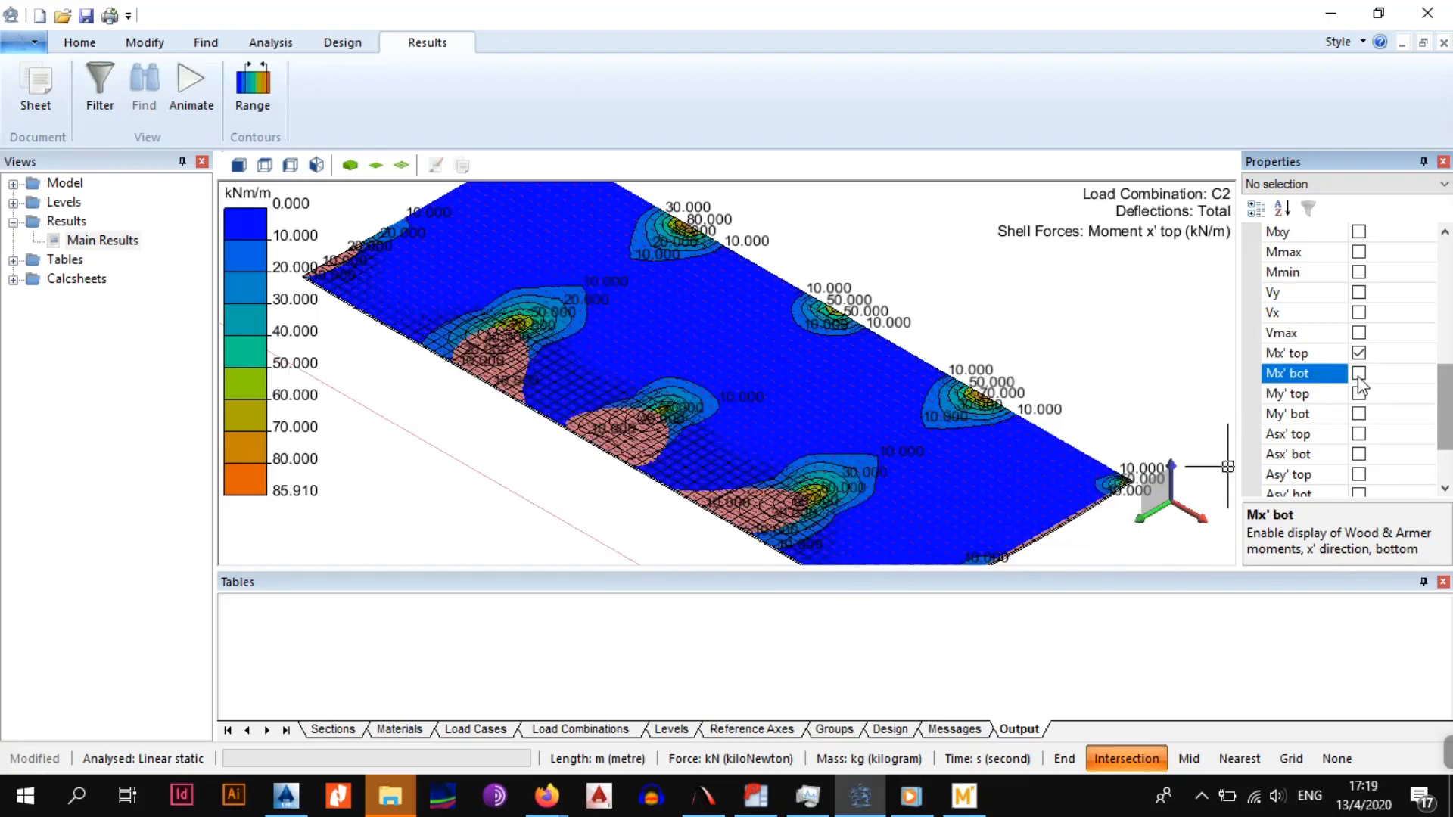
{"action": "left_click", "coordinate": [1360, 373]}
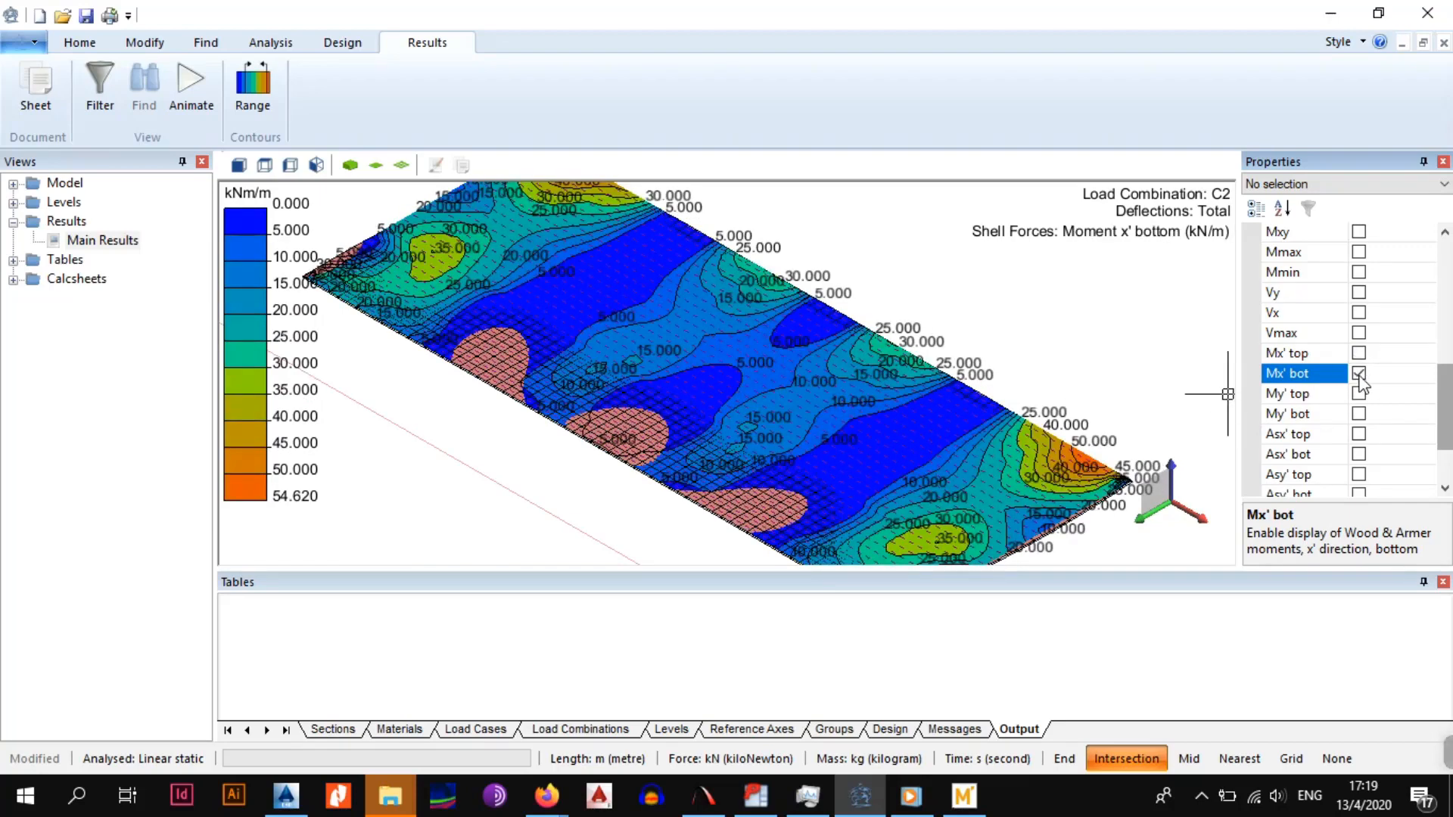
{"action": "left_click", "coordinate": [1358, 375]}
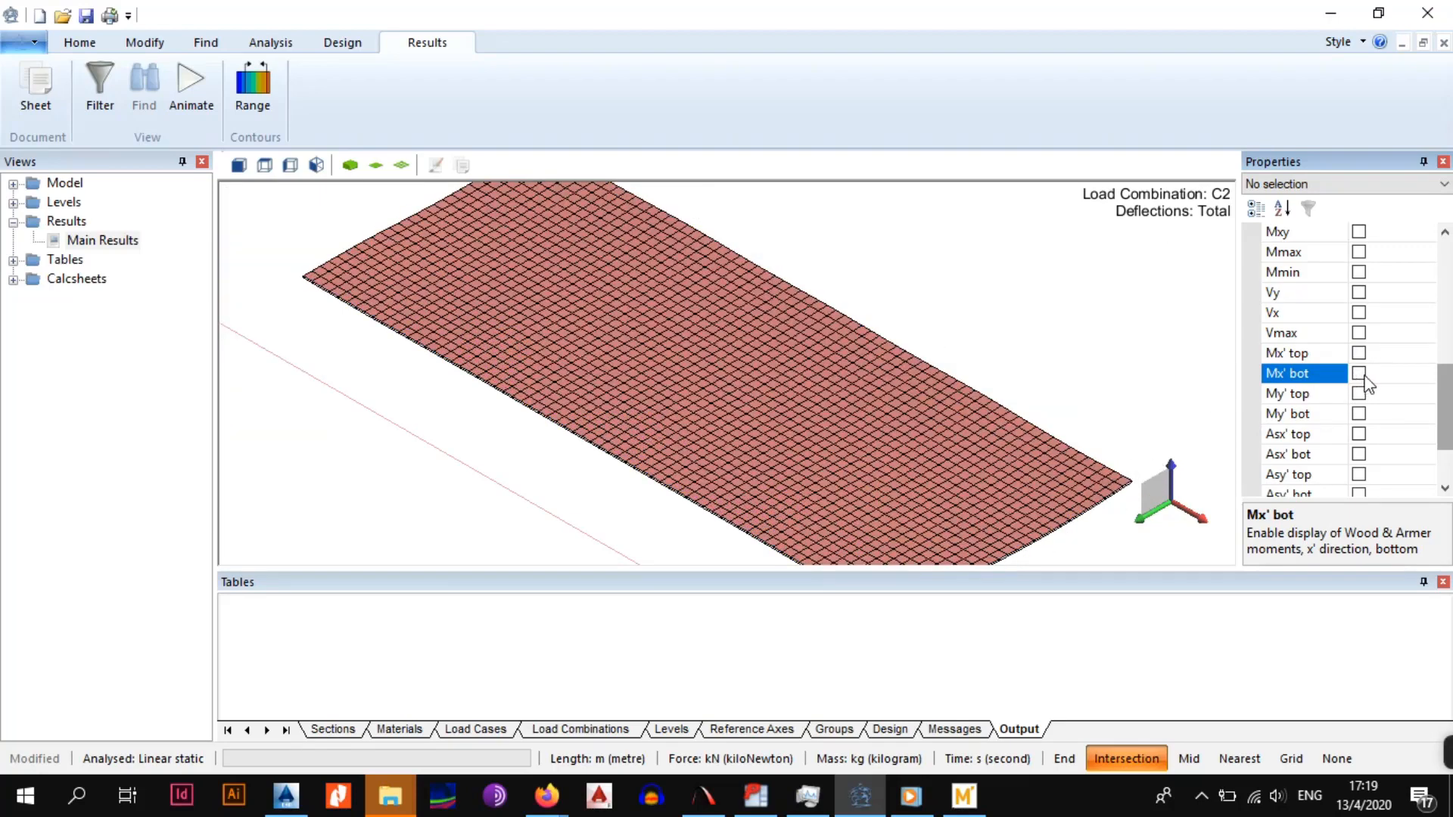
Display the Wood & Armer Asx' top reinforcement contours on the slab
{"action": "left_click_drag", "start_coordinate": [1446, 383], "coordinate": [1446, 410]}
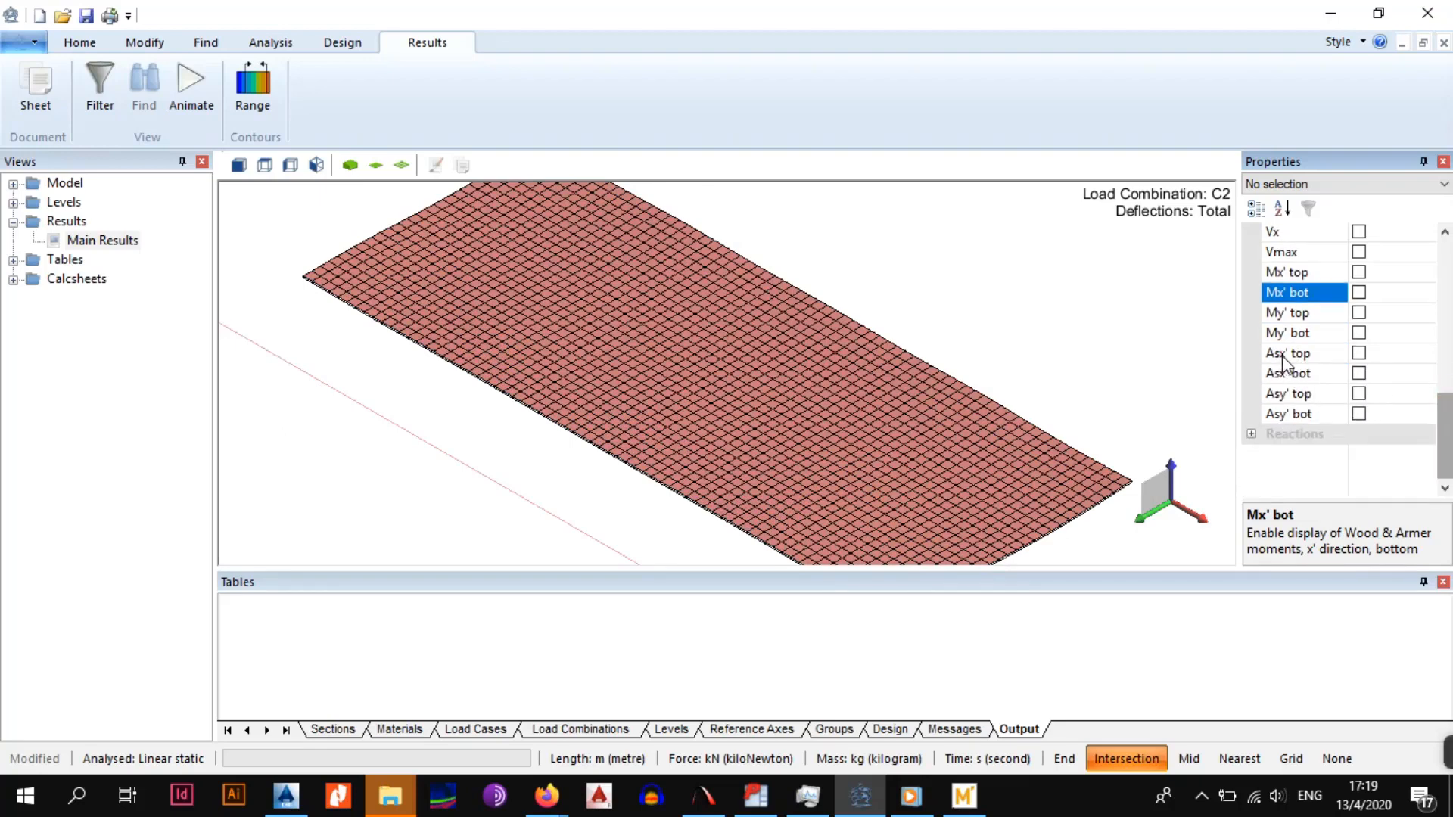
{"action": "left_click", "coordinate": [1361, 360]}
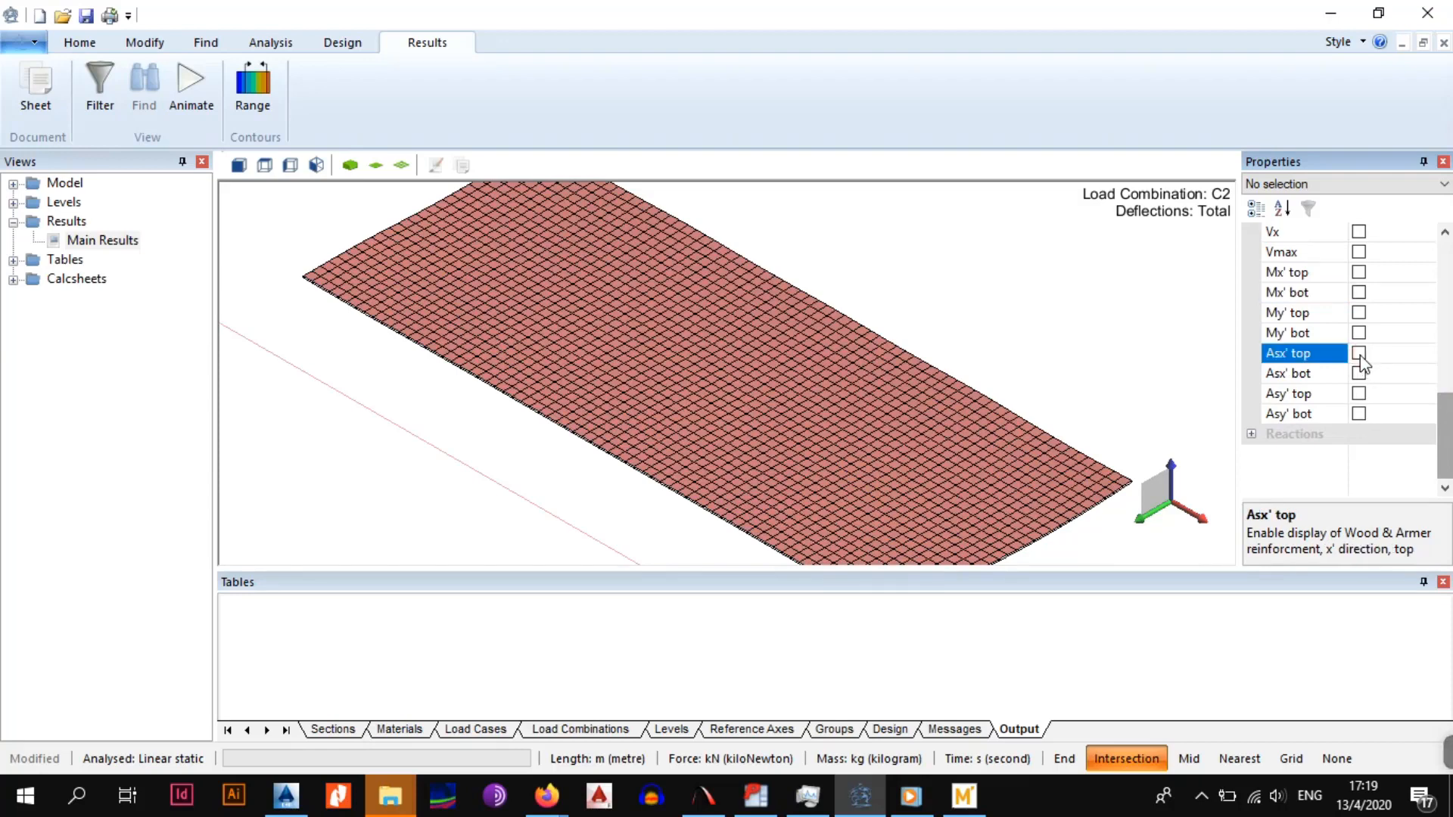
{"action": "left_click", "coordinate": [1359, 354]}
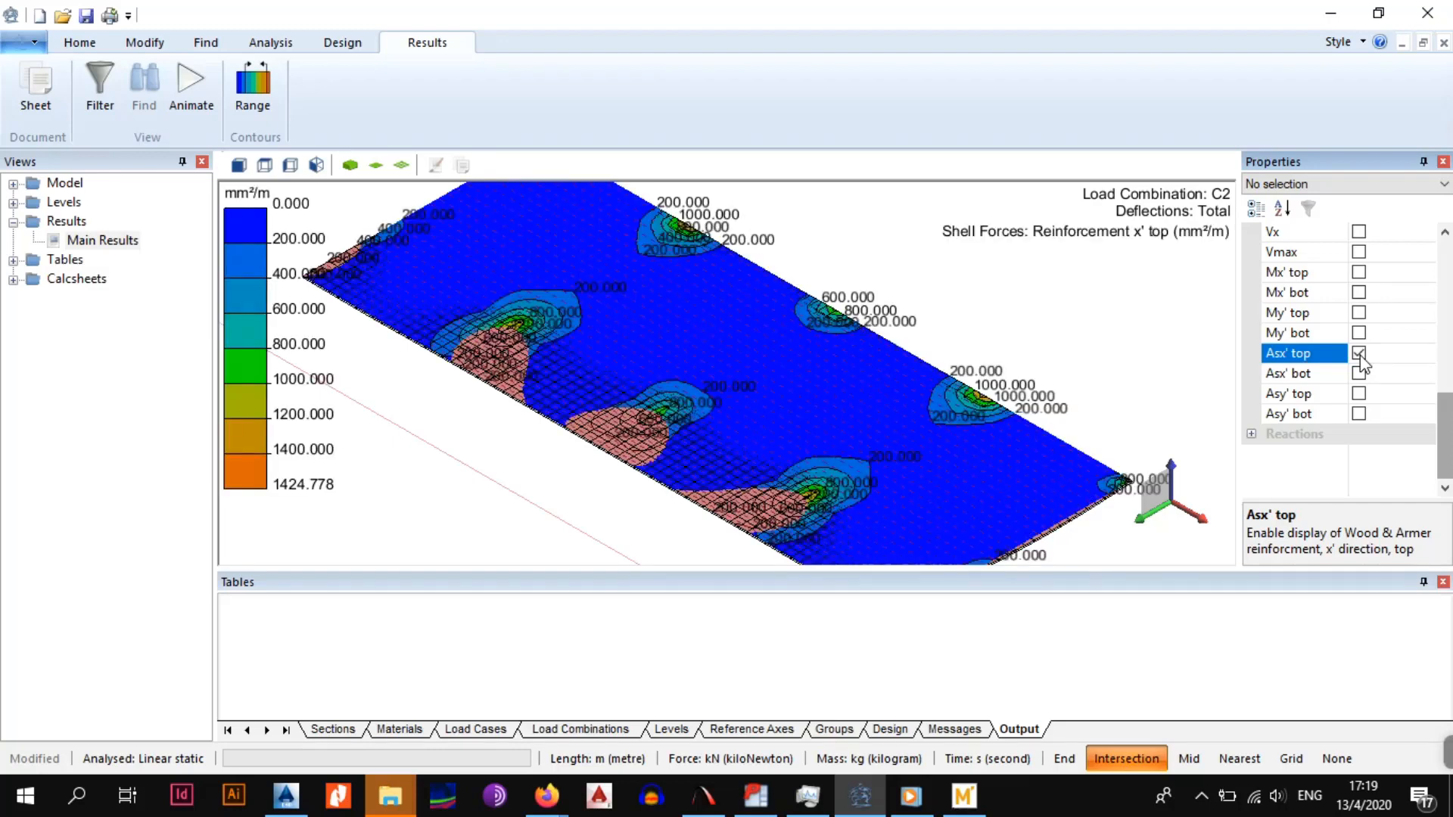
Examine the Asx' top reinforcement contours, their direction lines and the required steel areas around the interior and edge supports
{"action": "scroll", "coordinate": [863, 445], "scroll_direction": "up", "scroll_amount": 4}
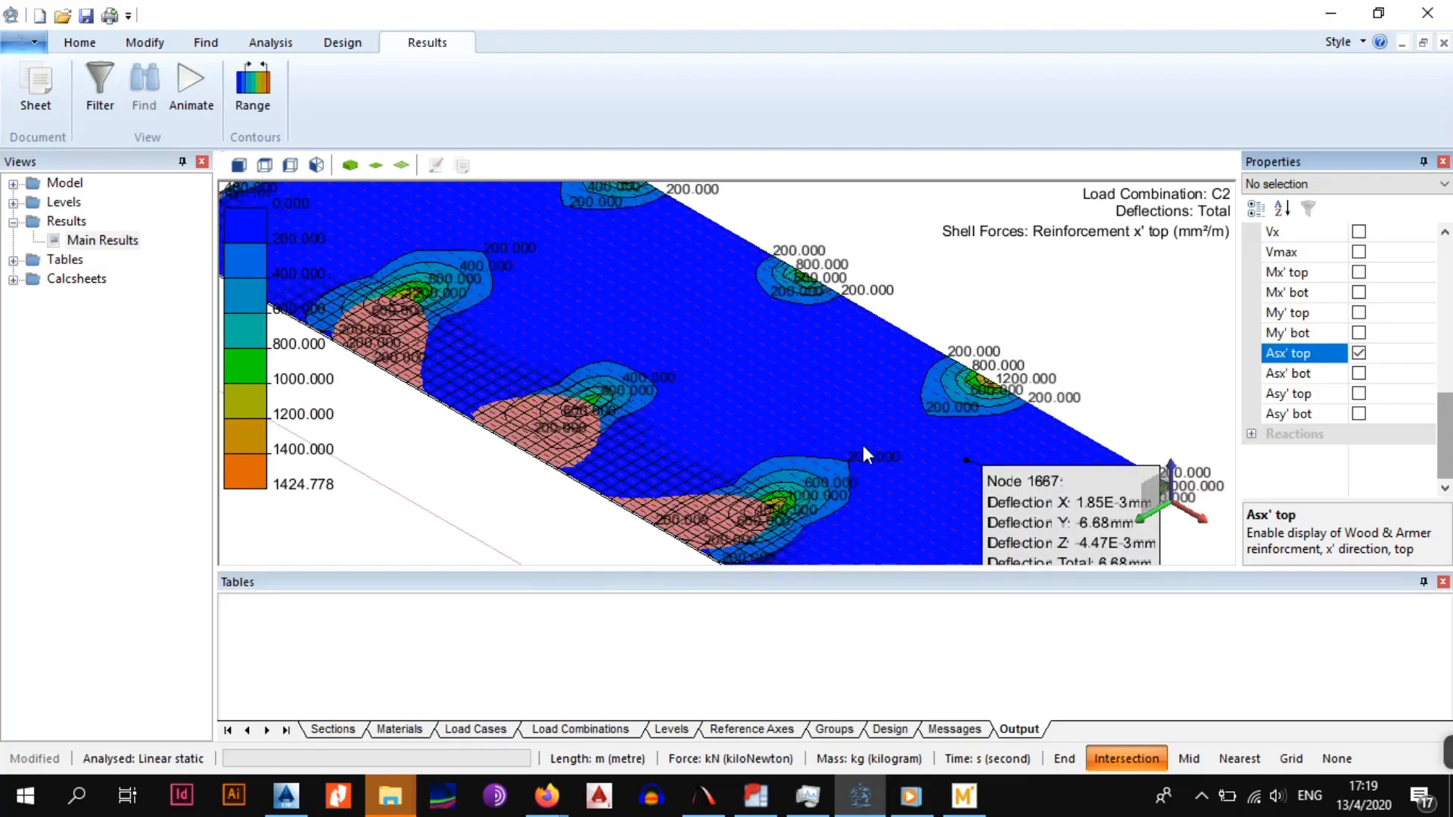
{"action": "scroll", "coordinate": [797, 435], "scroll_direction": "up", "scroll_amount": 2}
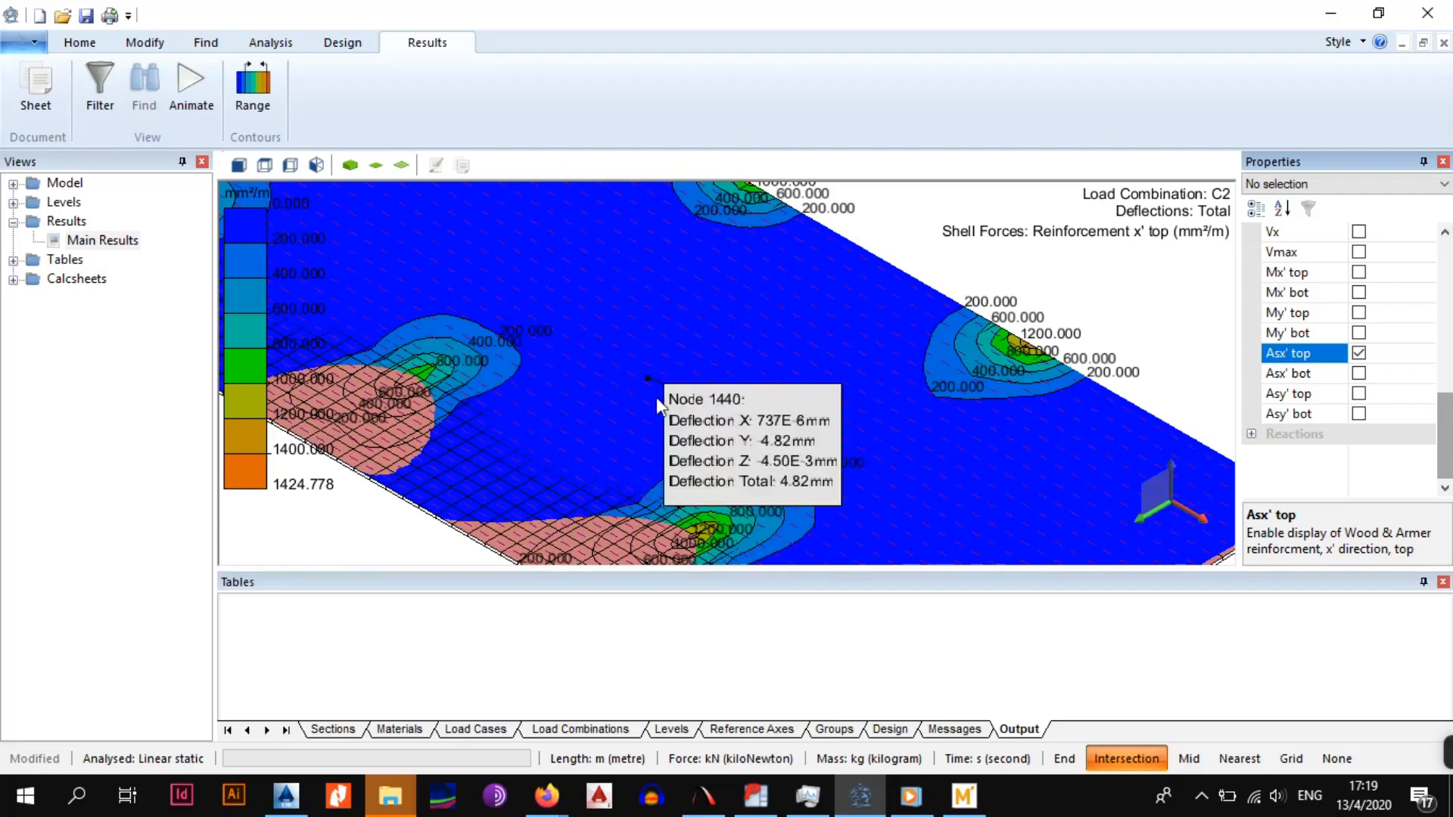
{"action": "scroll", "coordinate": [690, 416], "scroll_direction": "up", "scroll_amount": 2}
{"action": "scroll", "coordinate": [688, 409], "scroll_direction": "up", "scroll_amount": 3}
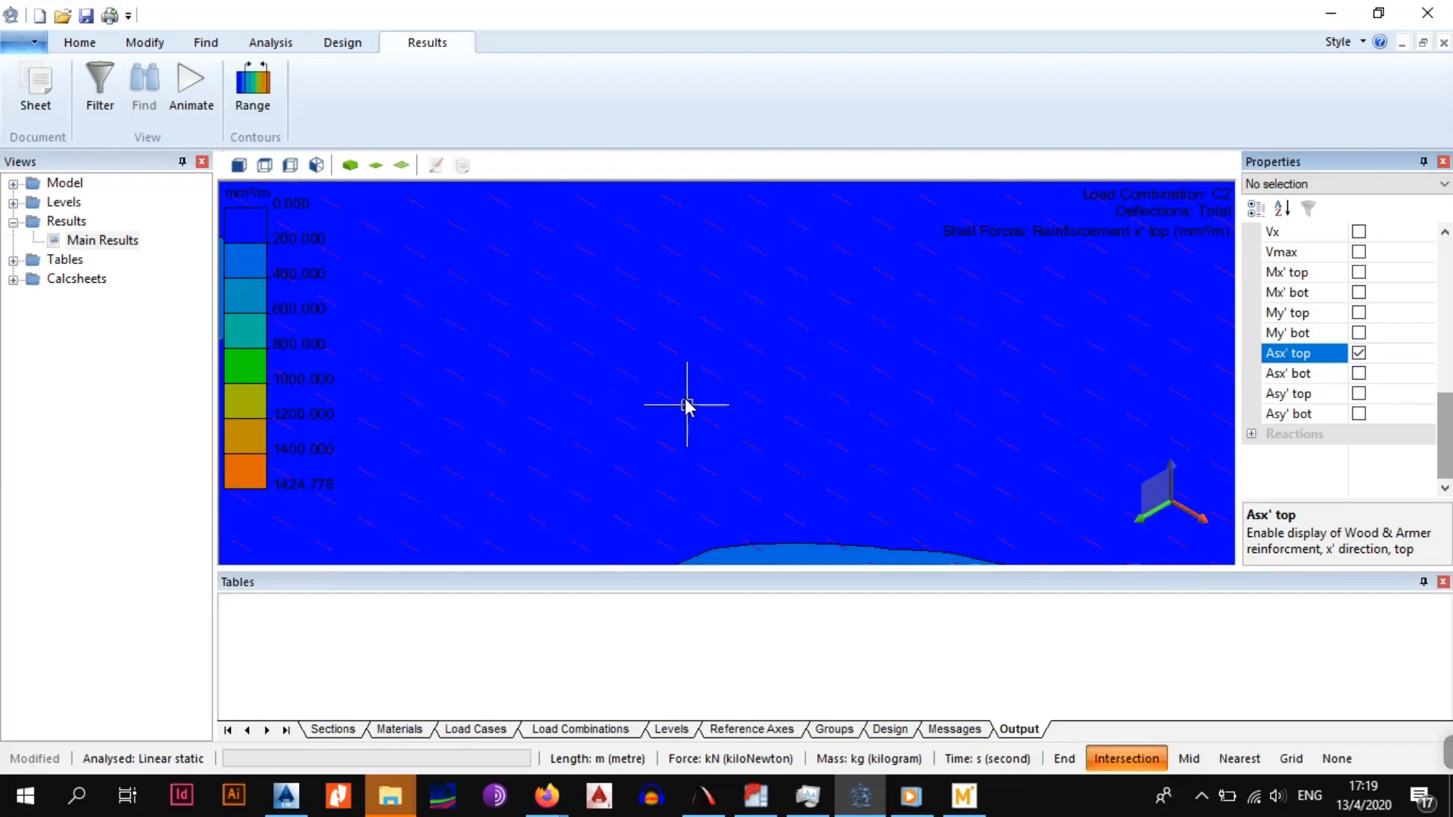
{"action": "scroll", "coordinate": [688, 410], "scroll_direction": "down", "scroll_amount": 5}
{"action": "scroll", "coordinate": [684, 398], "scroll_direction": "down", "scroll_amount": 3}
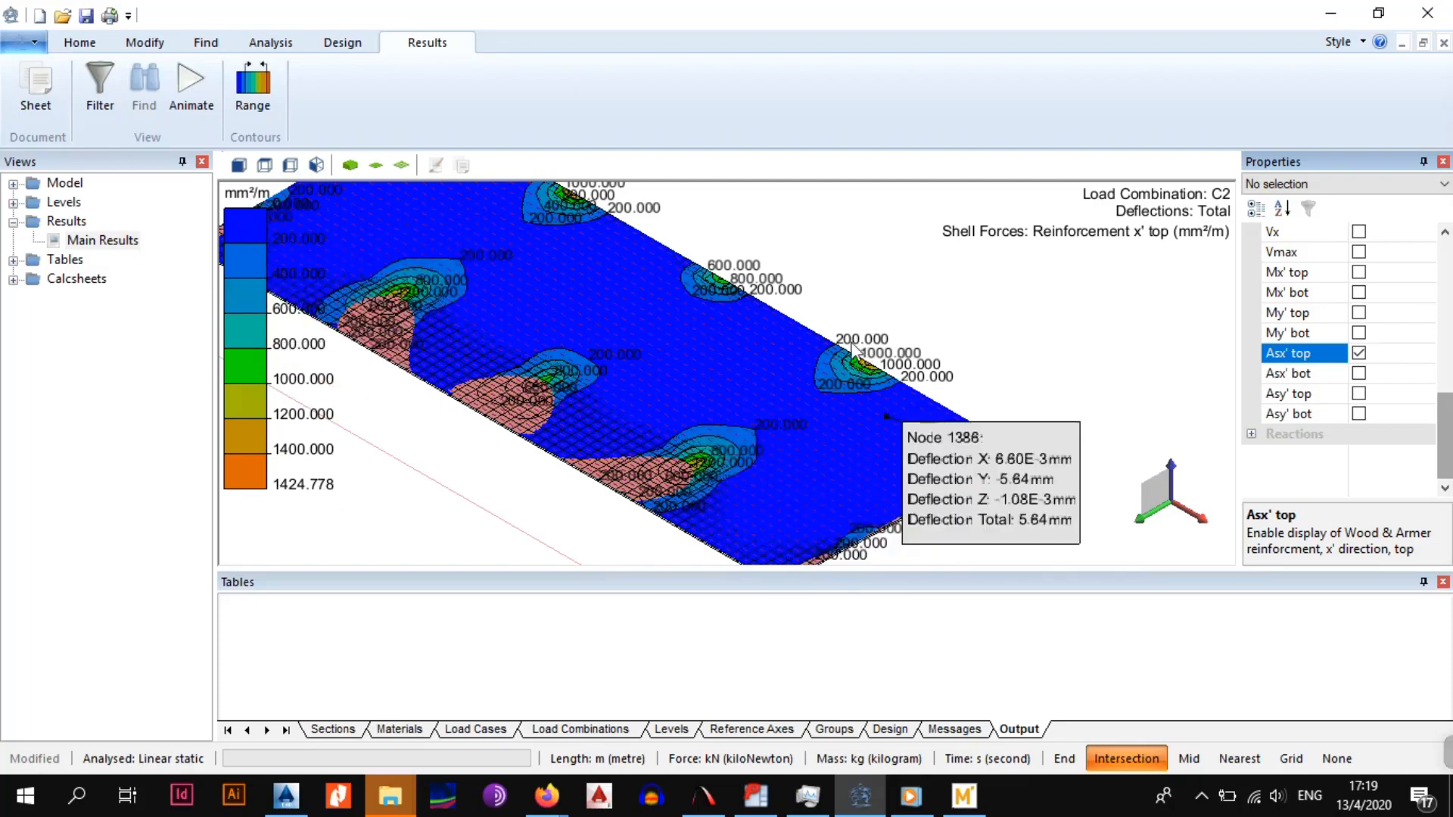
{"action": "scroll", "coordinate": [871, 376], "scroll_direction": "up", "scroll_amount": 2}
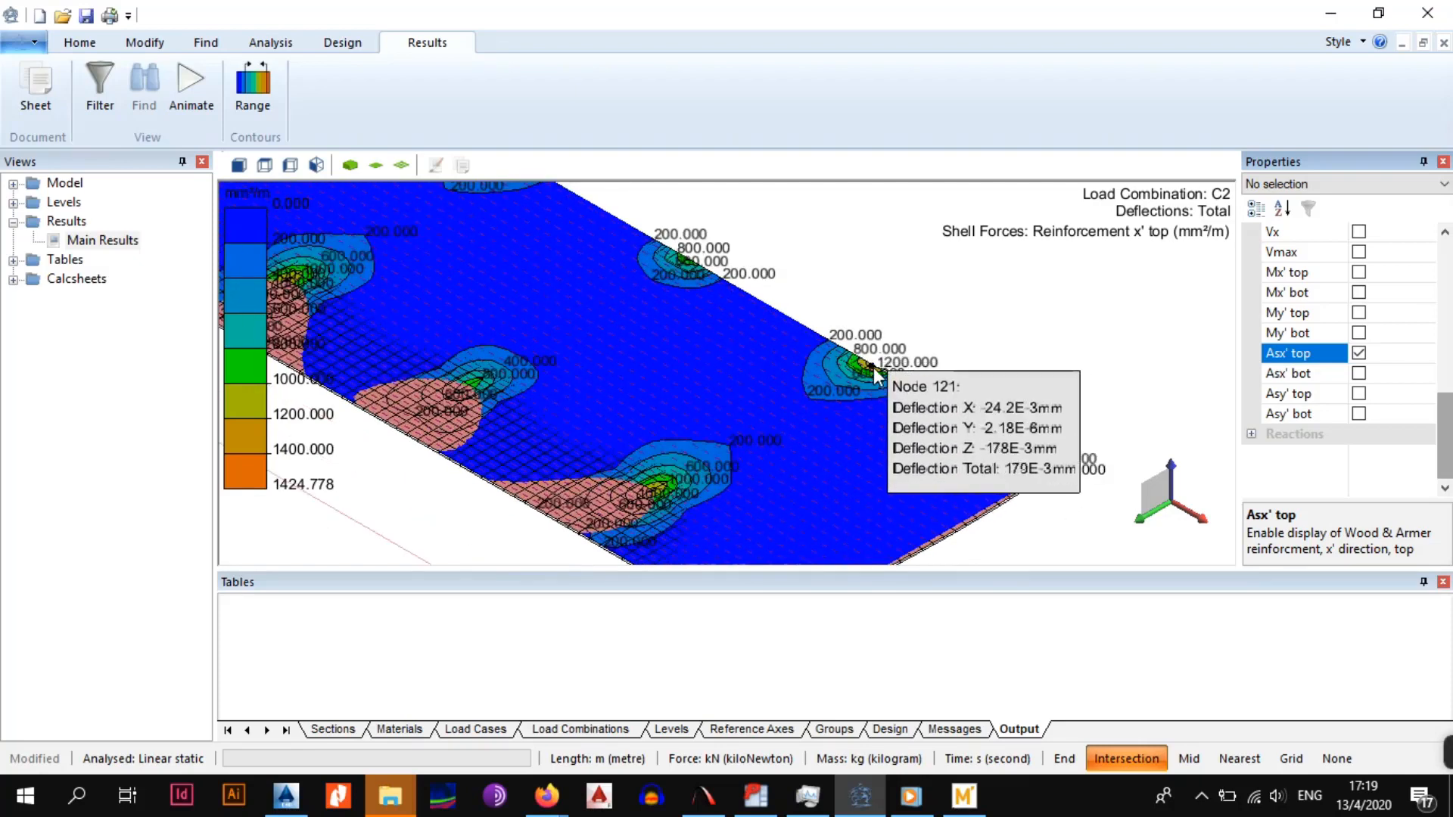
{"action": "middle_click_drag", "start_coordinate": [605, 382], "coordinate": [909, 554]}
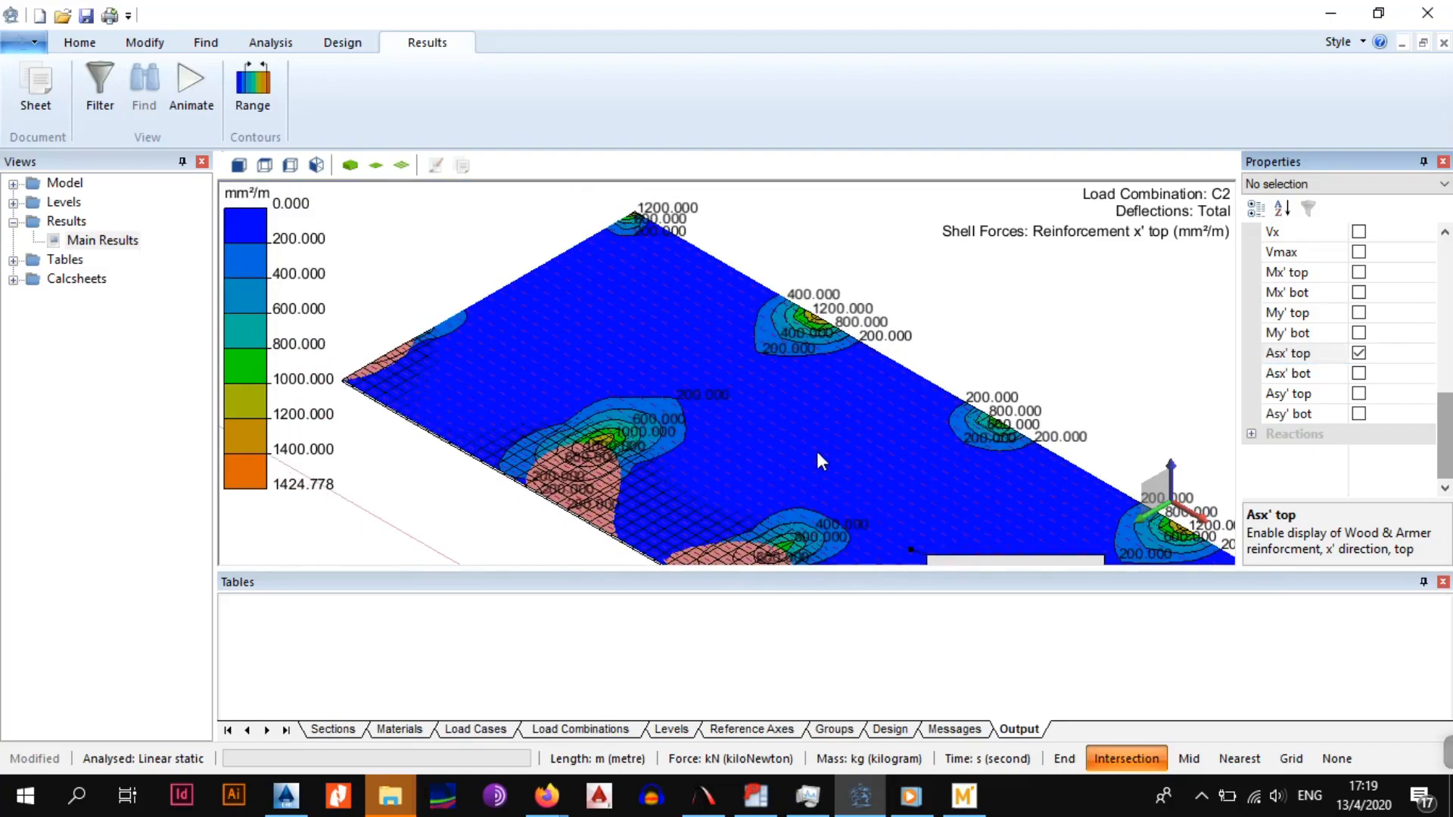
{"action": "middle_click_drag", "start_coordinate": [889, 485], "coordinate": [645, 302]}
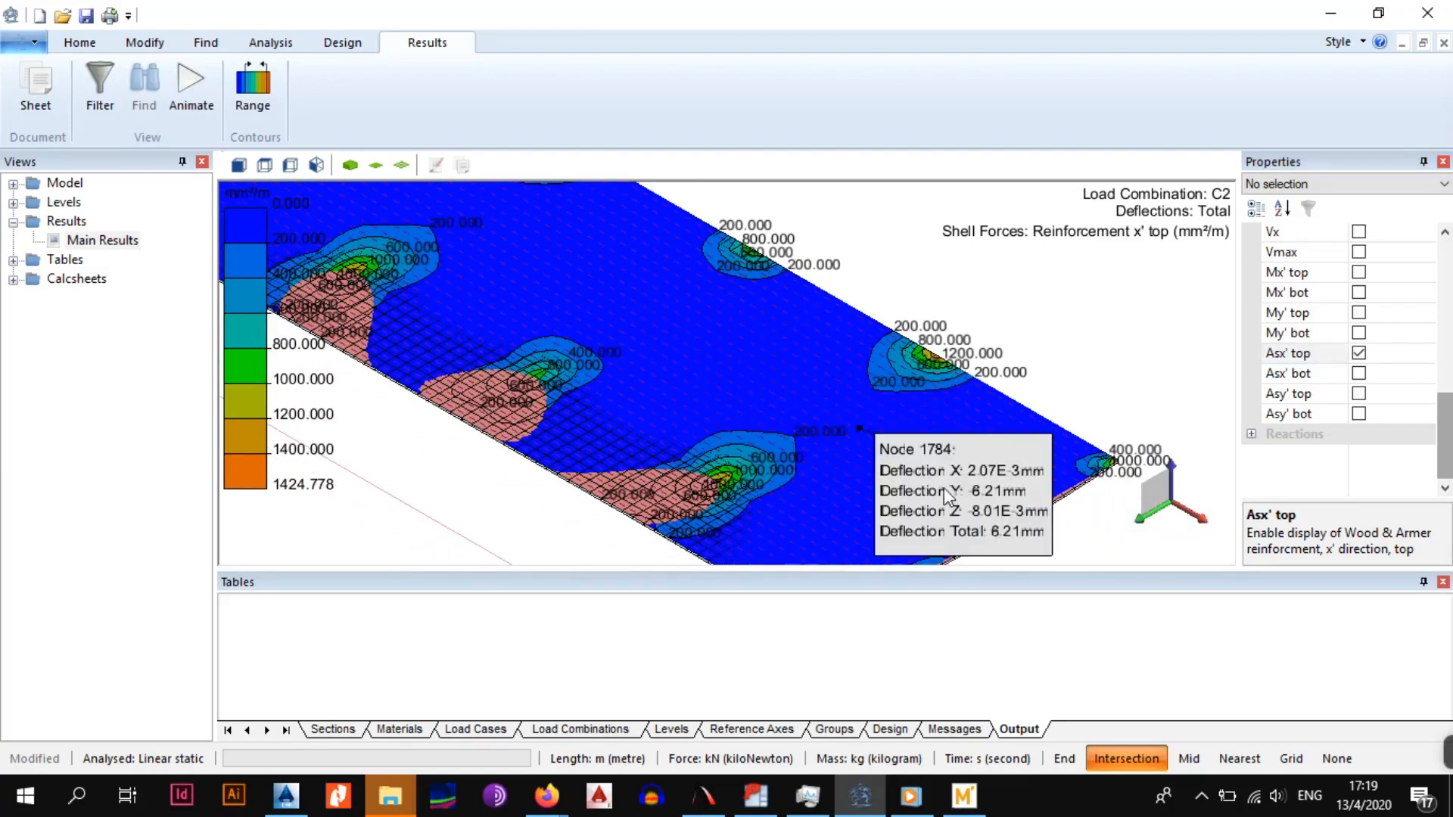
{"action": "middle_click_drag", "start_coordinate": [715, 336], "coordinate": [844, 365]}
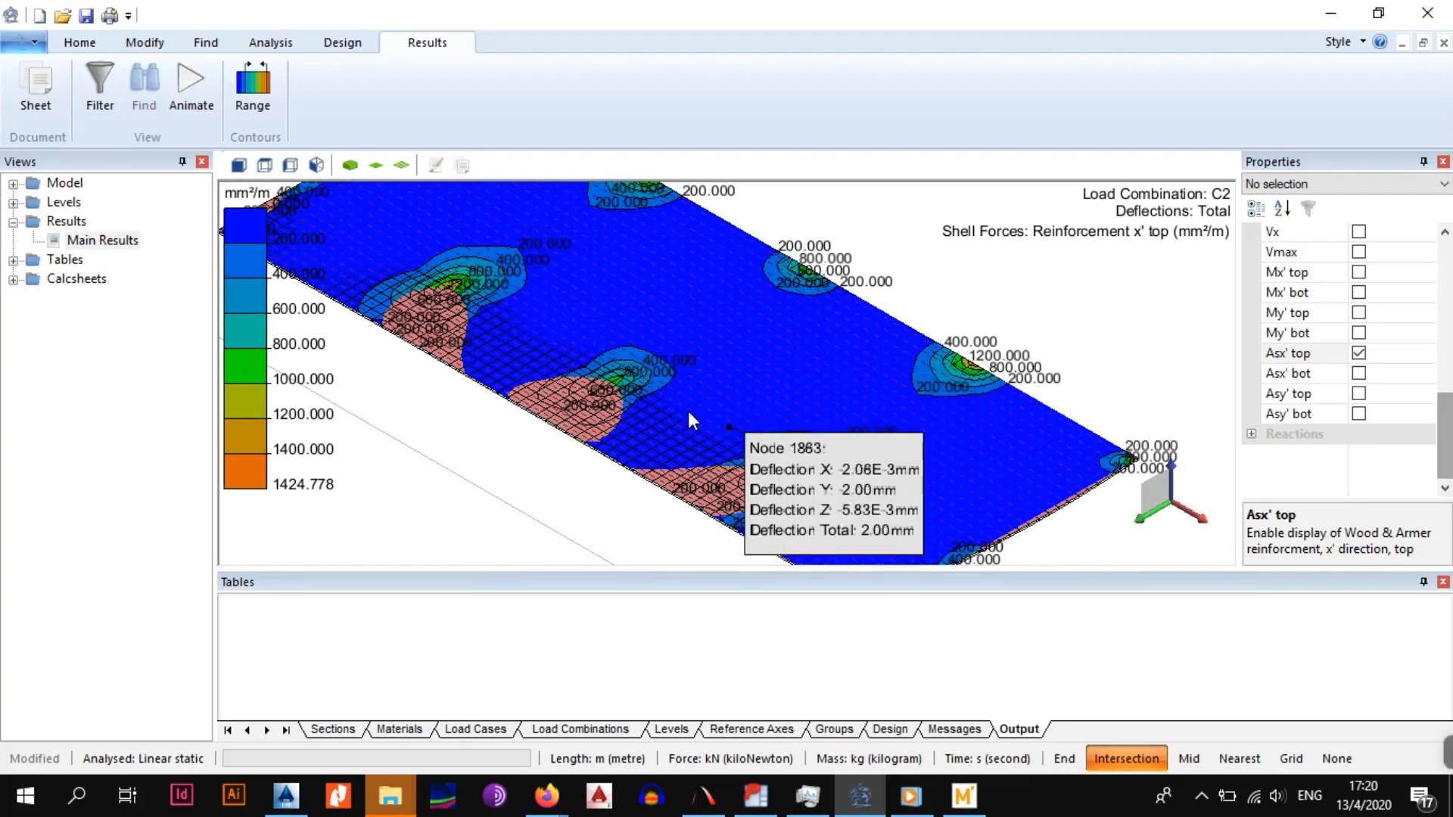
Replace the Wood & Armer Asx' top contours with Asx' bot and view the bottom reinforcement along the slab and at its corners
{"action": "middle_click_drag", "start_coordinate": [698, 381], "coordinate": [818, 460]}
{"action": "scroll", "coordinate": [822, 438], "scroll_direction": "down", "scroll_amount": 1}
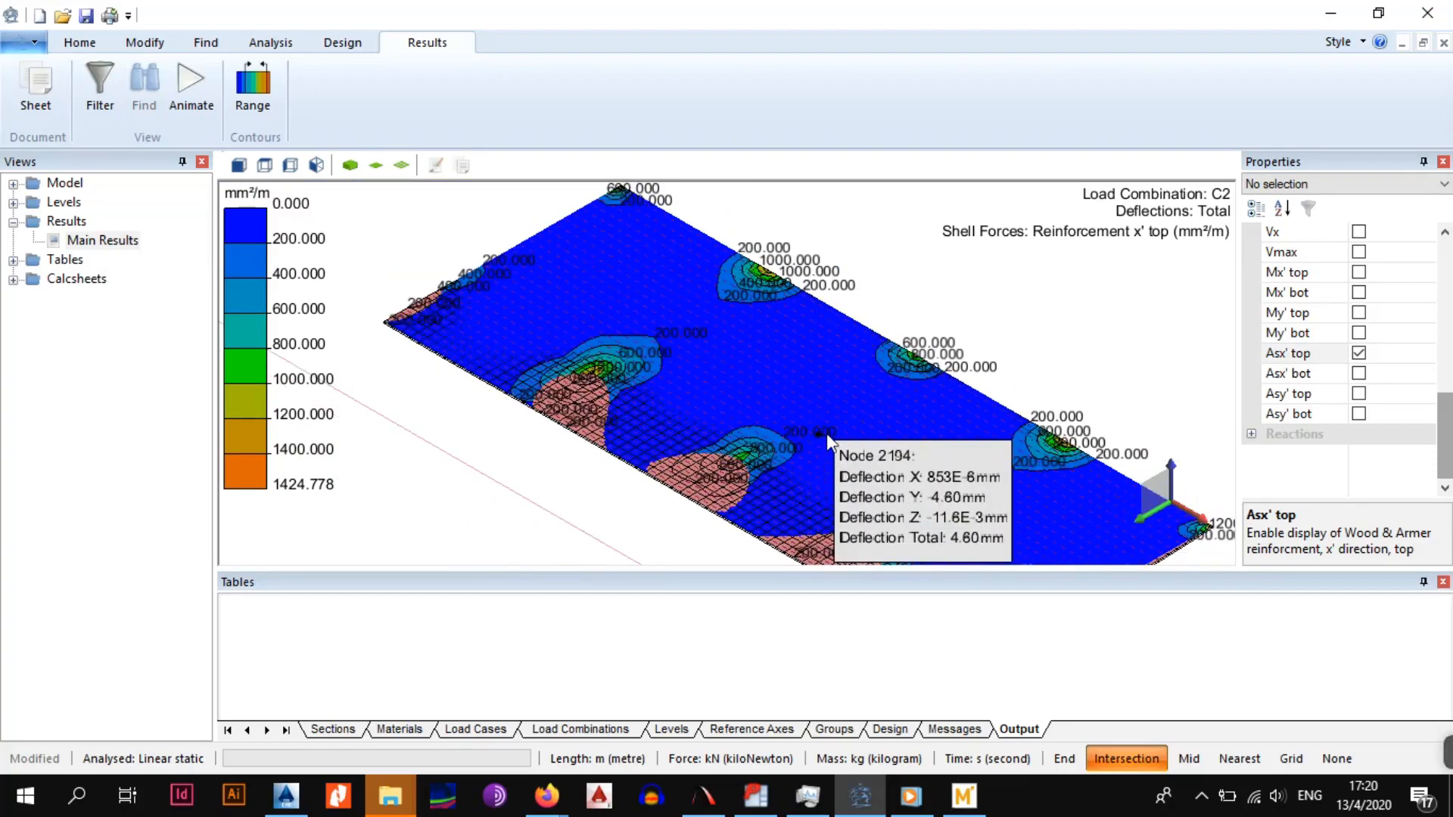
{"action": "middle_click_drag", "start_coordinate": [827, 433], "coordinate": [773, 395]}
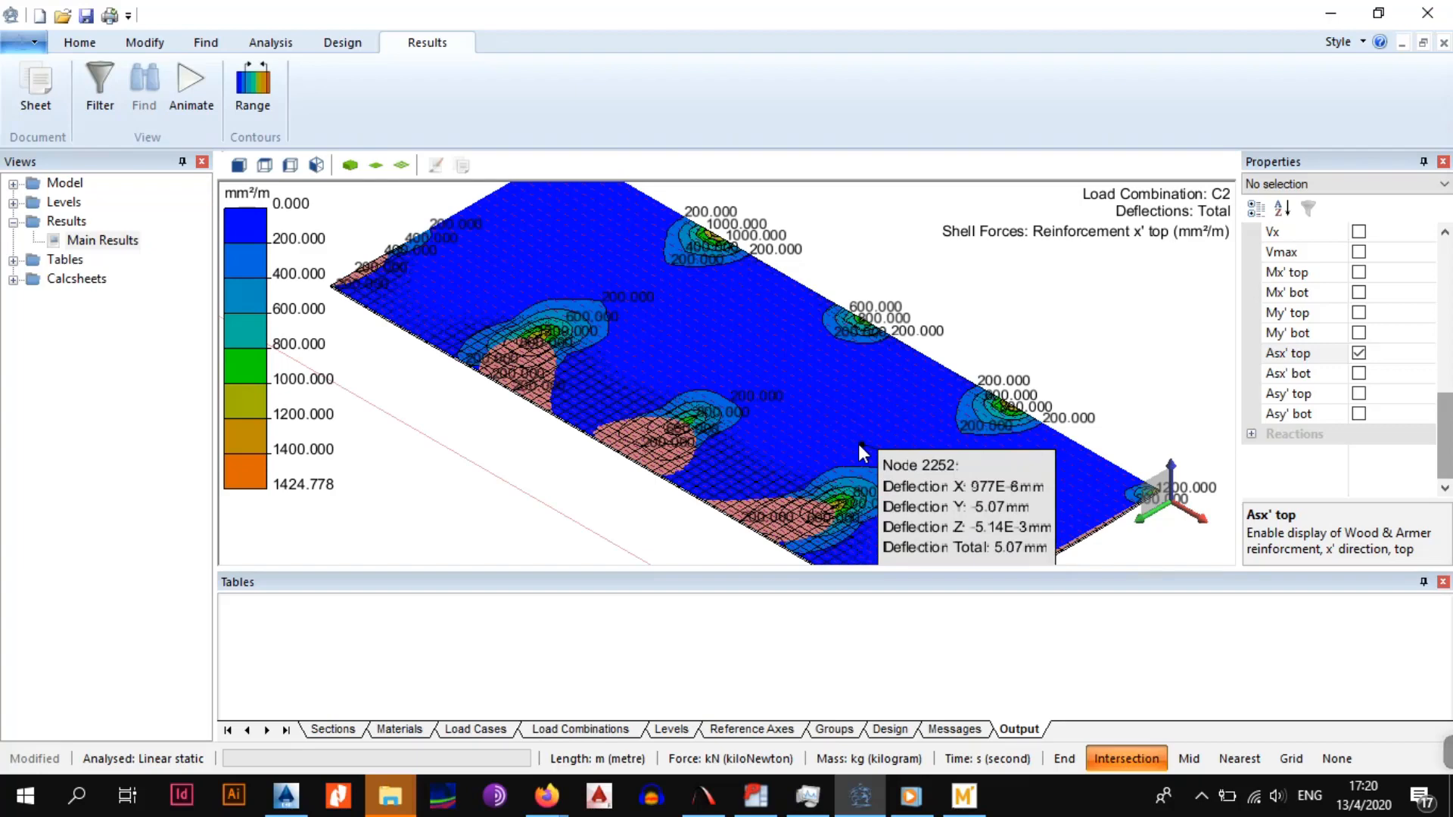
{"action": "scroll", "coordinate": [772, 402], "scroll_direction": "up", "scroll_amount": 1}
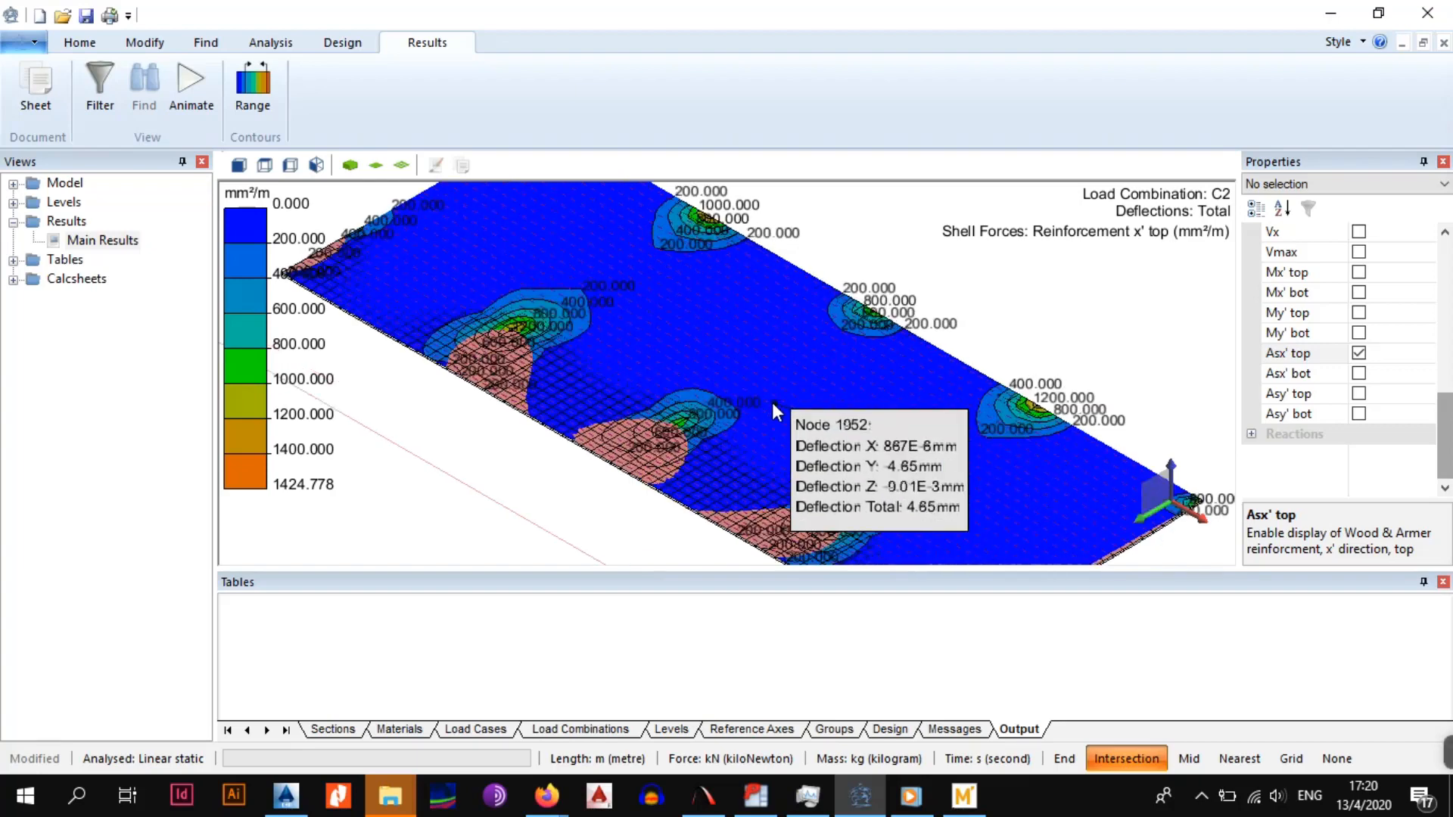
{"action": "middle_click_drag", "start_coordinate": [769, 398], "coordinate": [800, 430]}
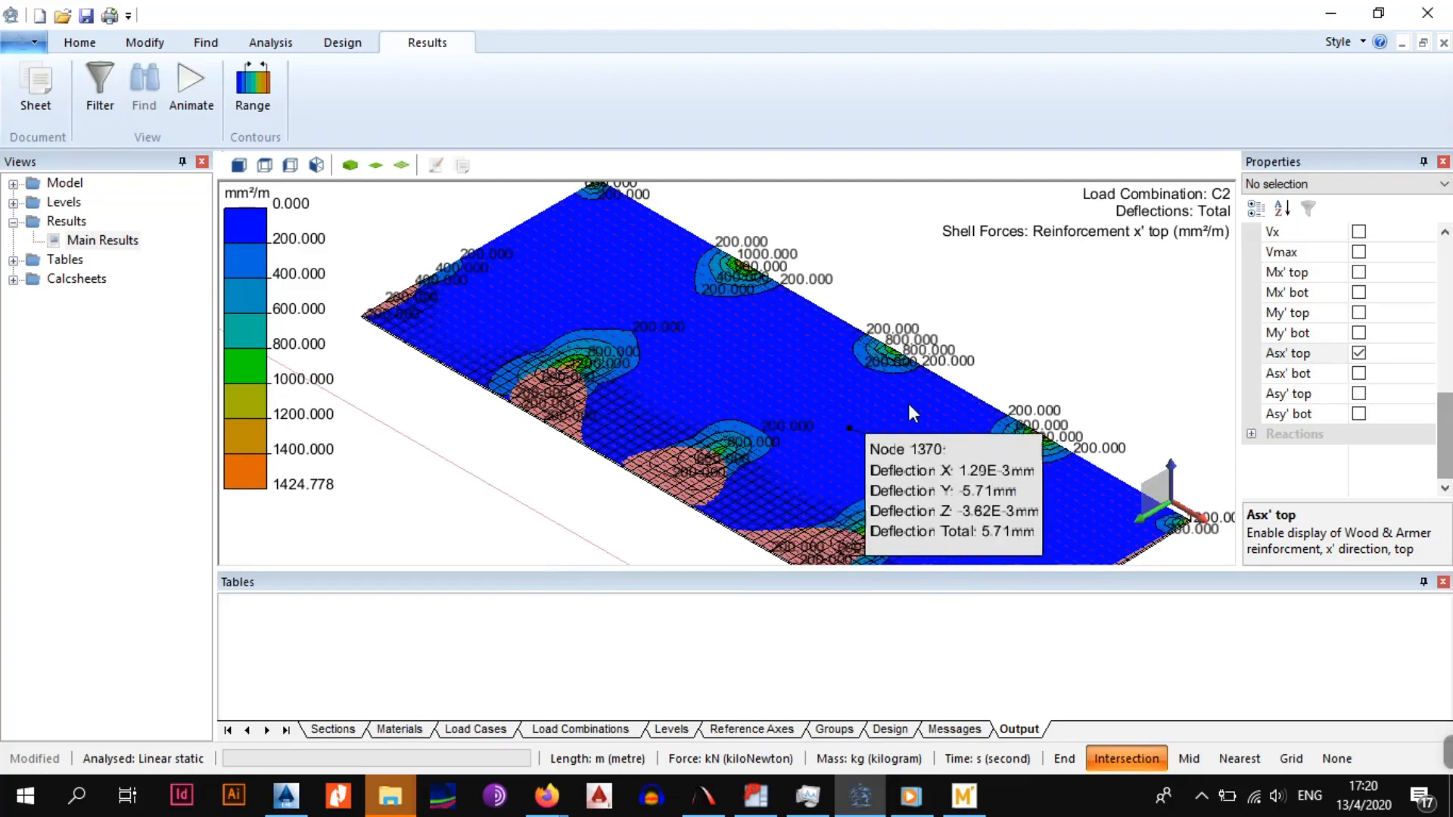
{"action": "middle_click_drag", "start_coordinate": [914, 415], "coordinate": [829, 353]}
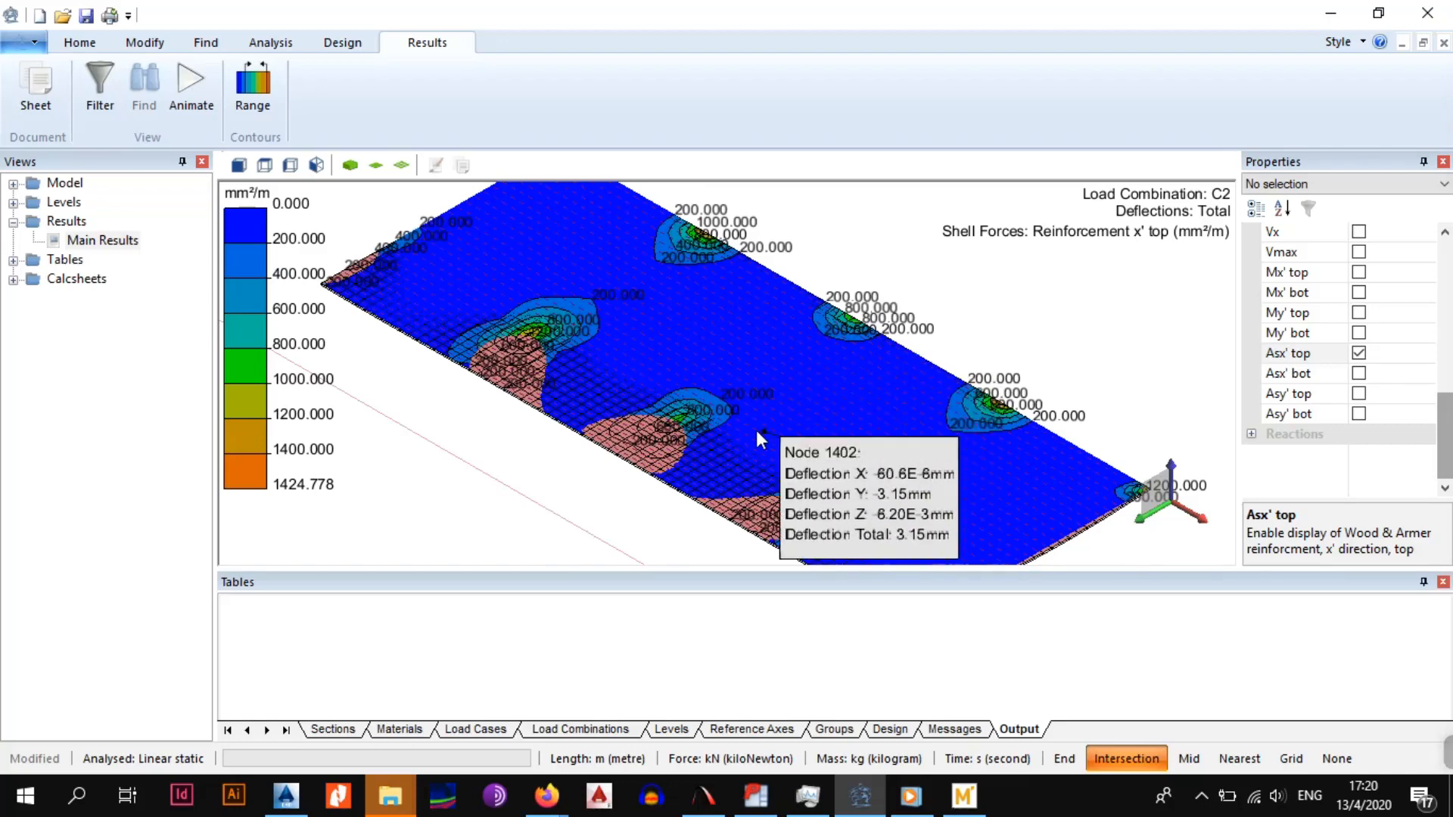
{"action": "left_click", "coordinate": [1360, 374]}
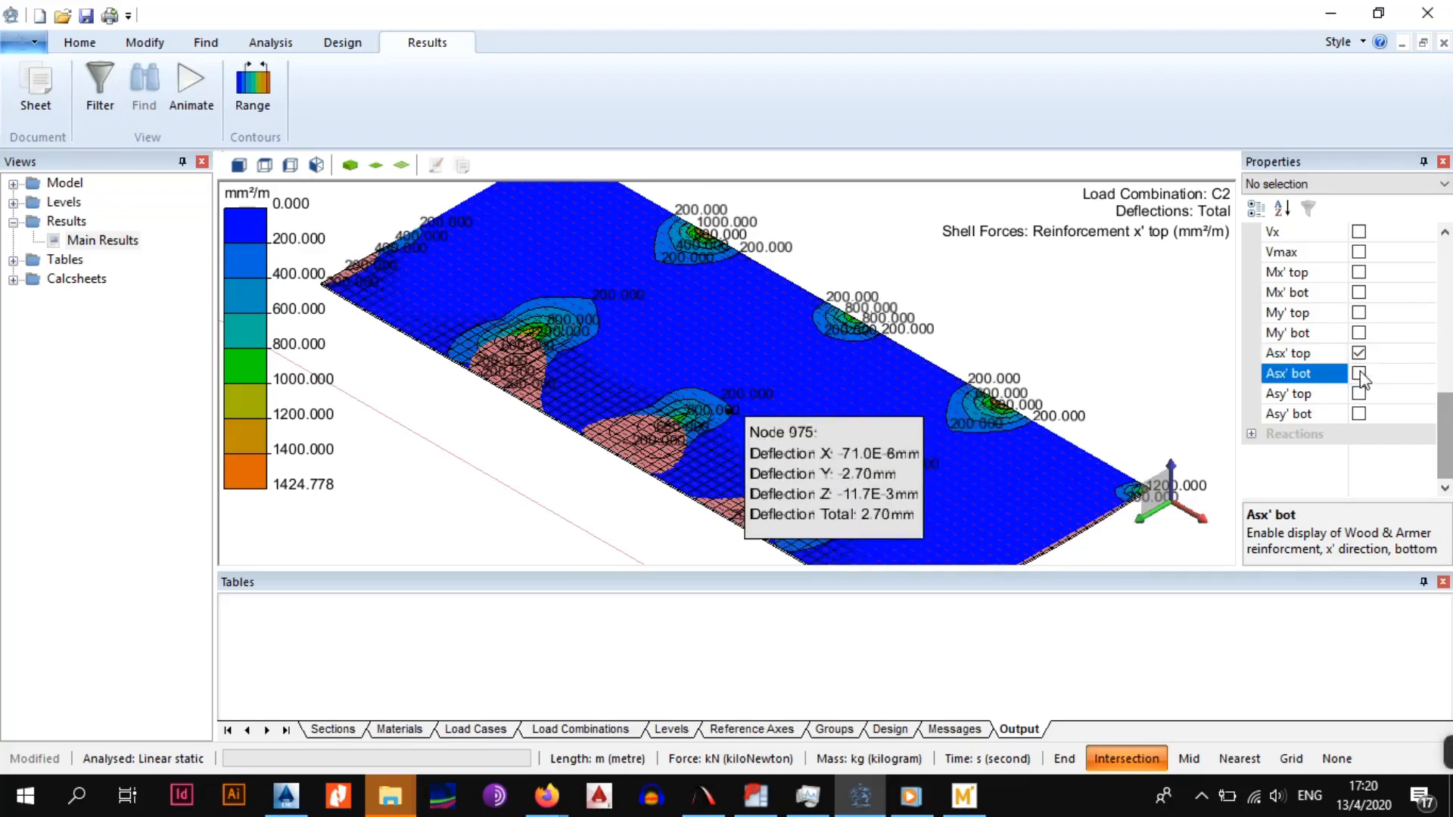
{"action": "left_click", "coordinate": [1359, 373]}
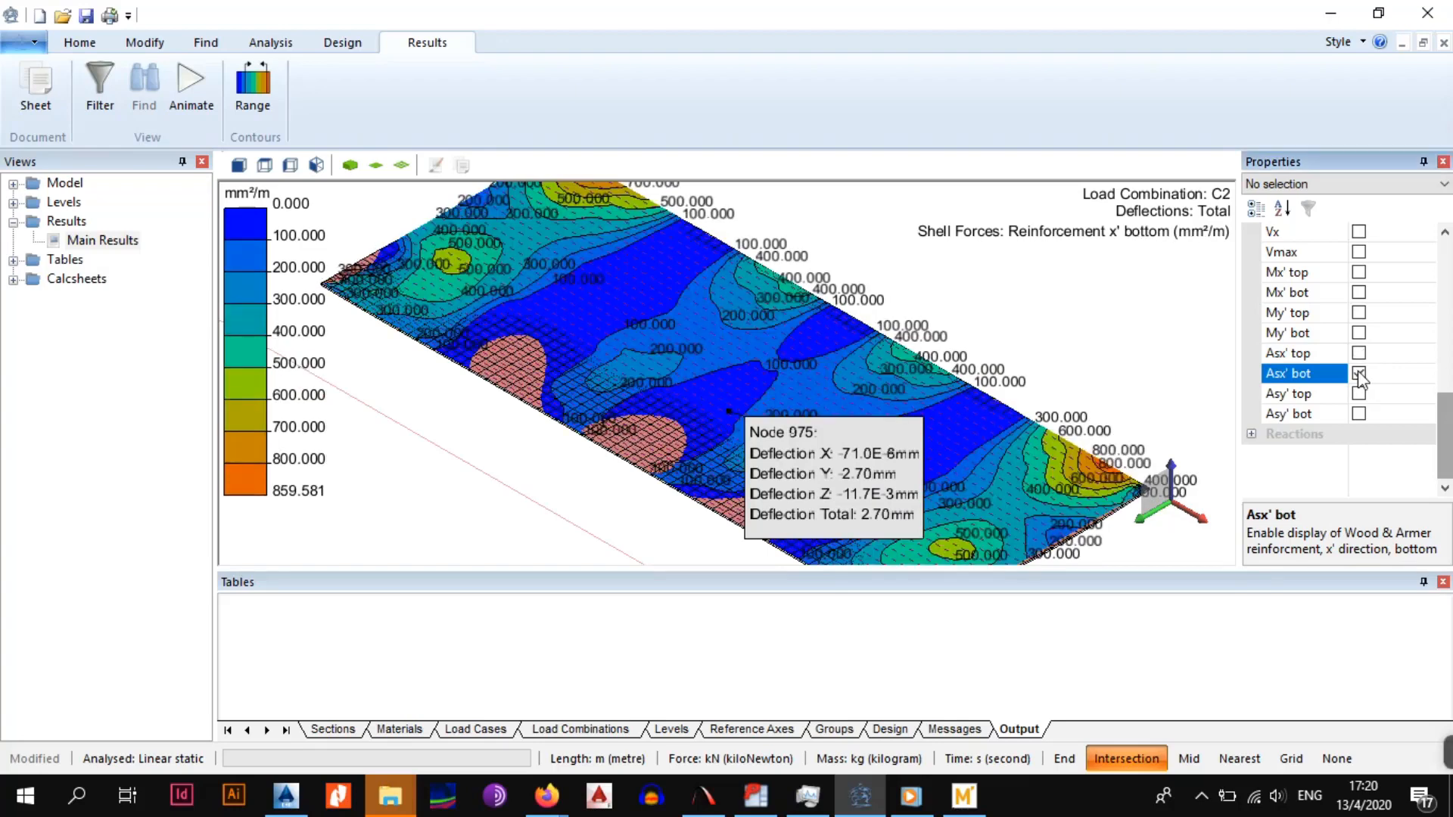
{"action": "middle_click_drag", "start_coordinate": [1195, 367], "coordinate": [1175, 406]}
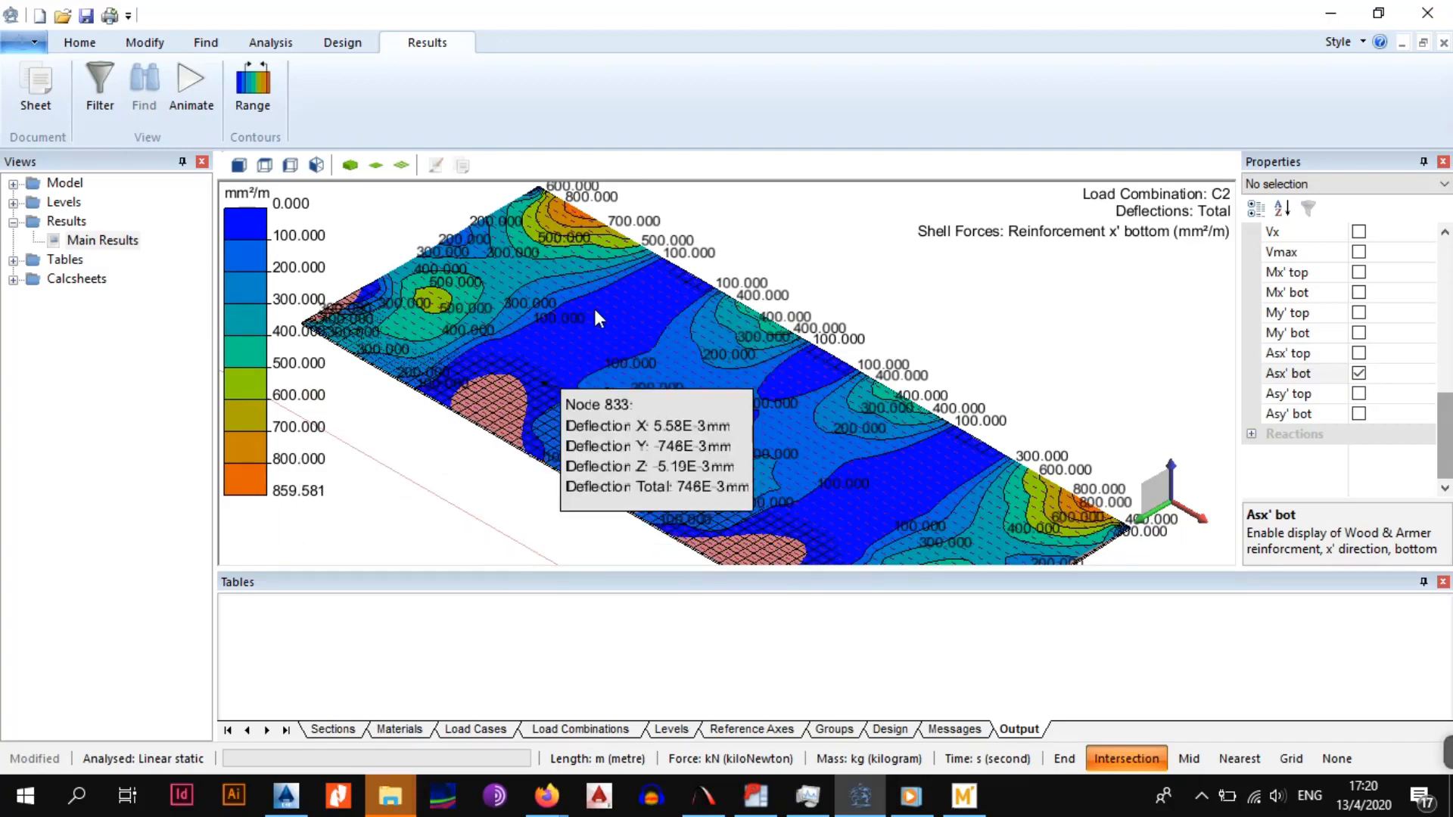
{"action": "middle_click_drag", "start_coordinate": [598, 279], "coordinate": [656, 302]}
{"action": "middle_click_drag", "start_coordinate": [1110, 504], "coordinate": [1038, 454]}
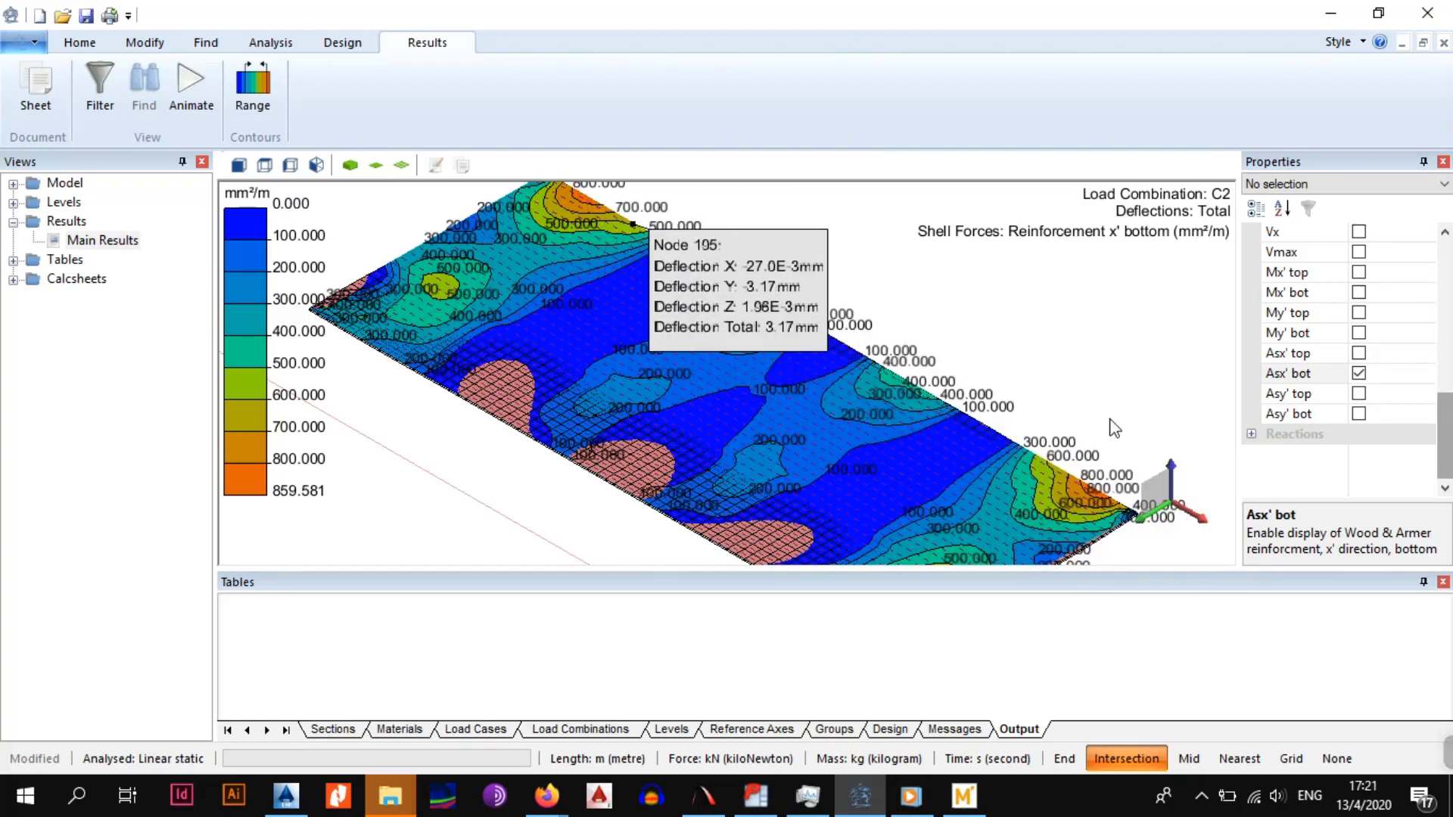
Display the Asy' top reinforcement contours and examine them along the interior supports, the slab edges and the corners
{"action": "left_click", "coordinate": [1360, 393]}
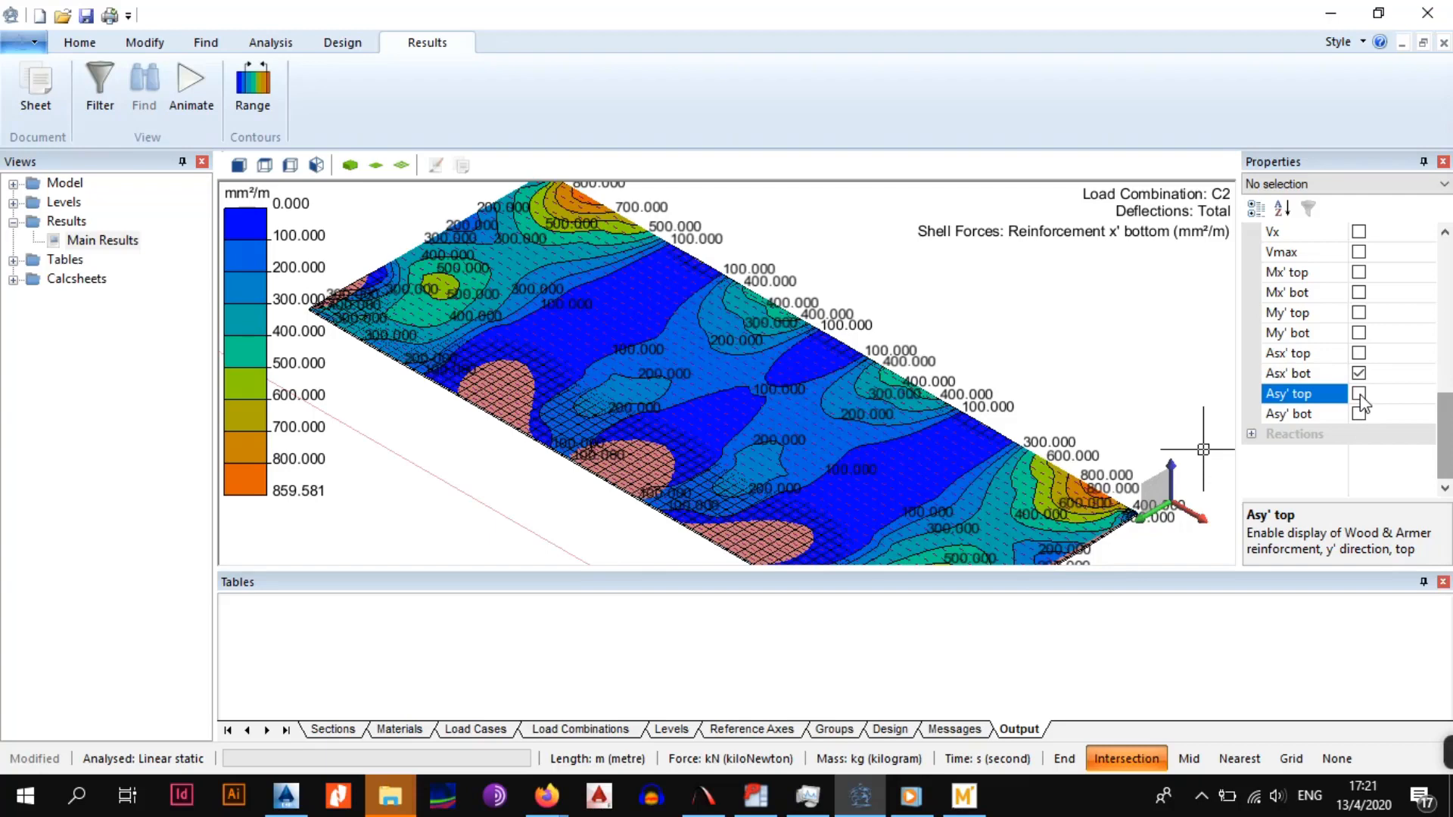
{"action": "left_click", "coordinate": [1360, 394]}
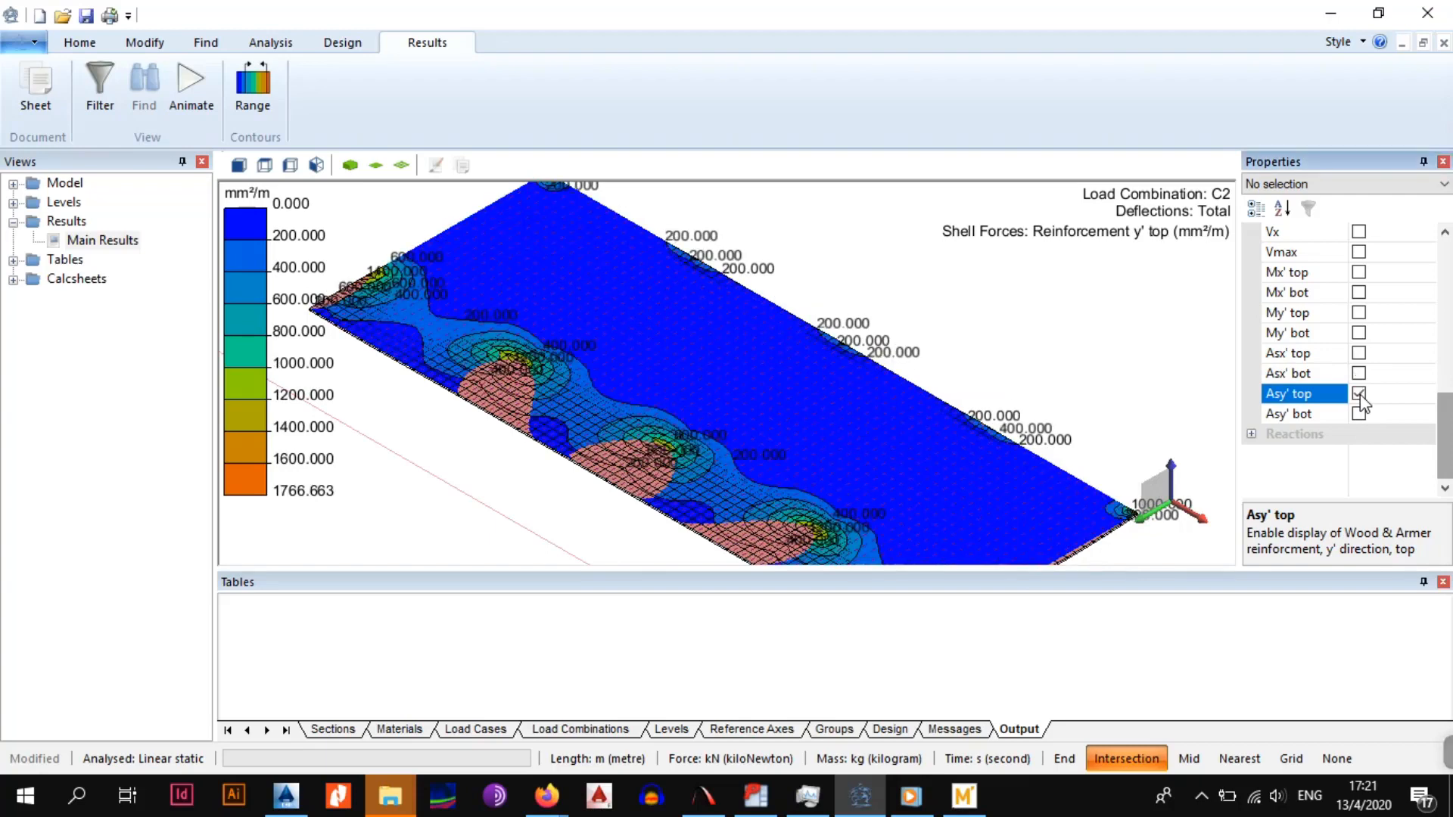
{"action": "middle_click_drag", "start_coordinate": [1029, 415], "coordinate": [970, 384]}
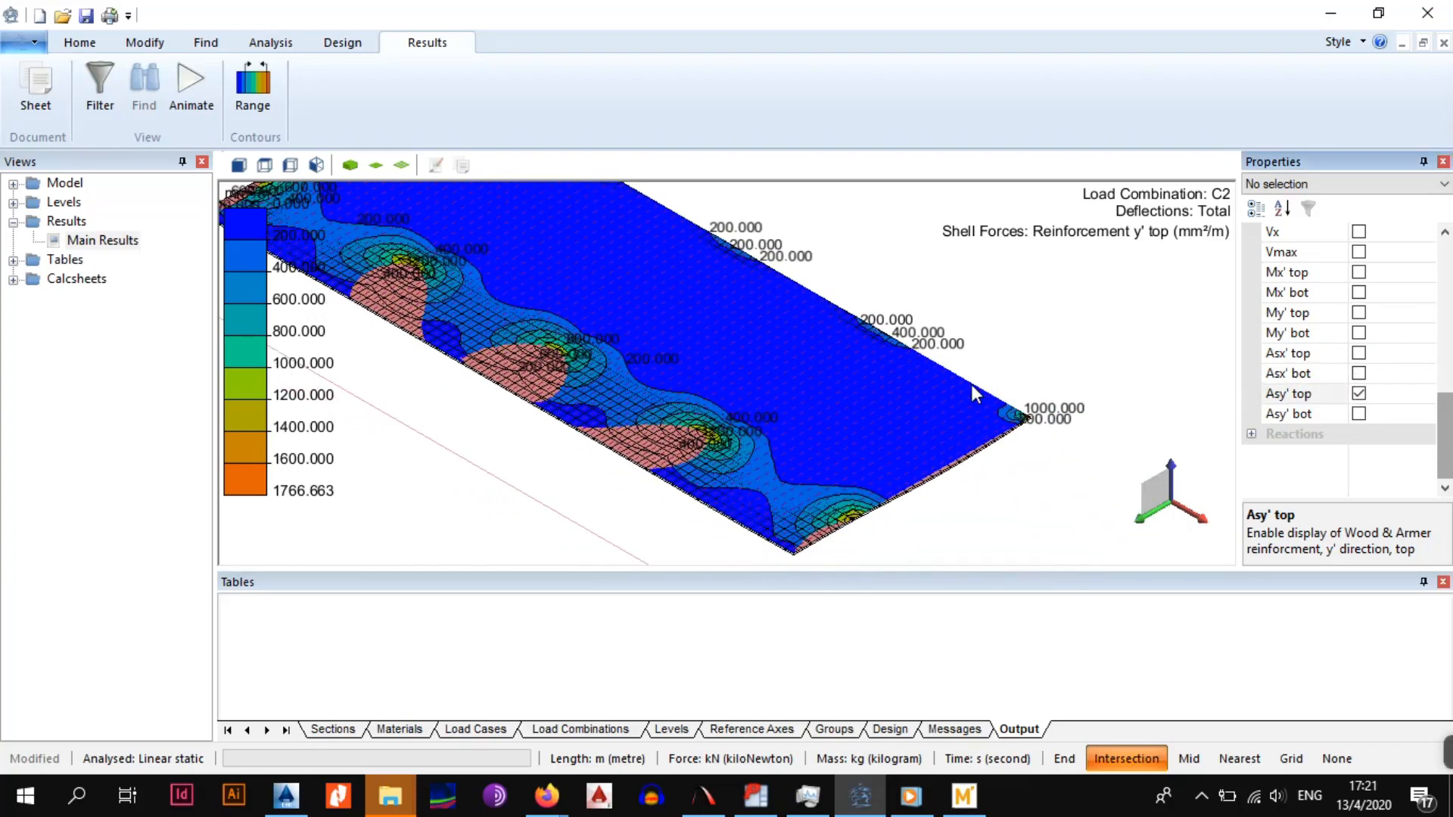
{"action": "mouse_move", "coordinate": [872, 396]}
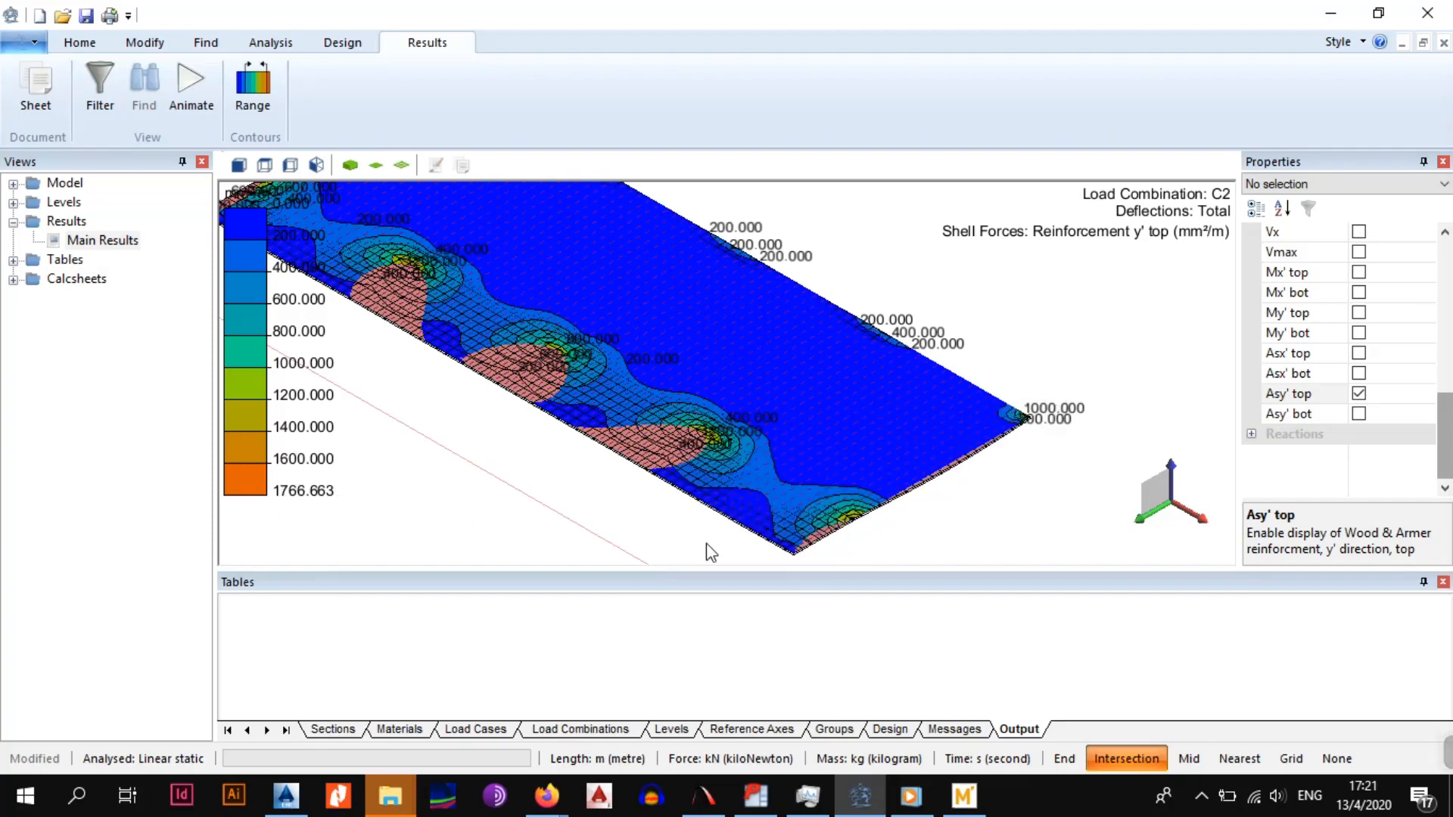
{"action": "middle_click_drag", "start_coordinate": [721, 469], "coordinate": [954, 551]}
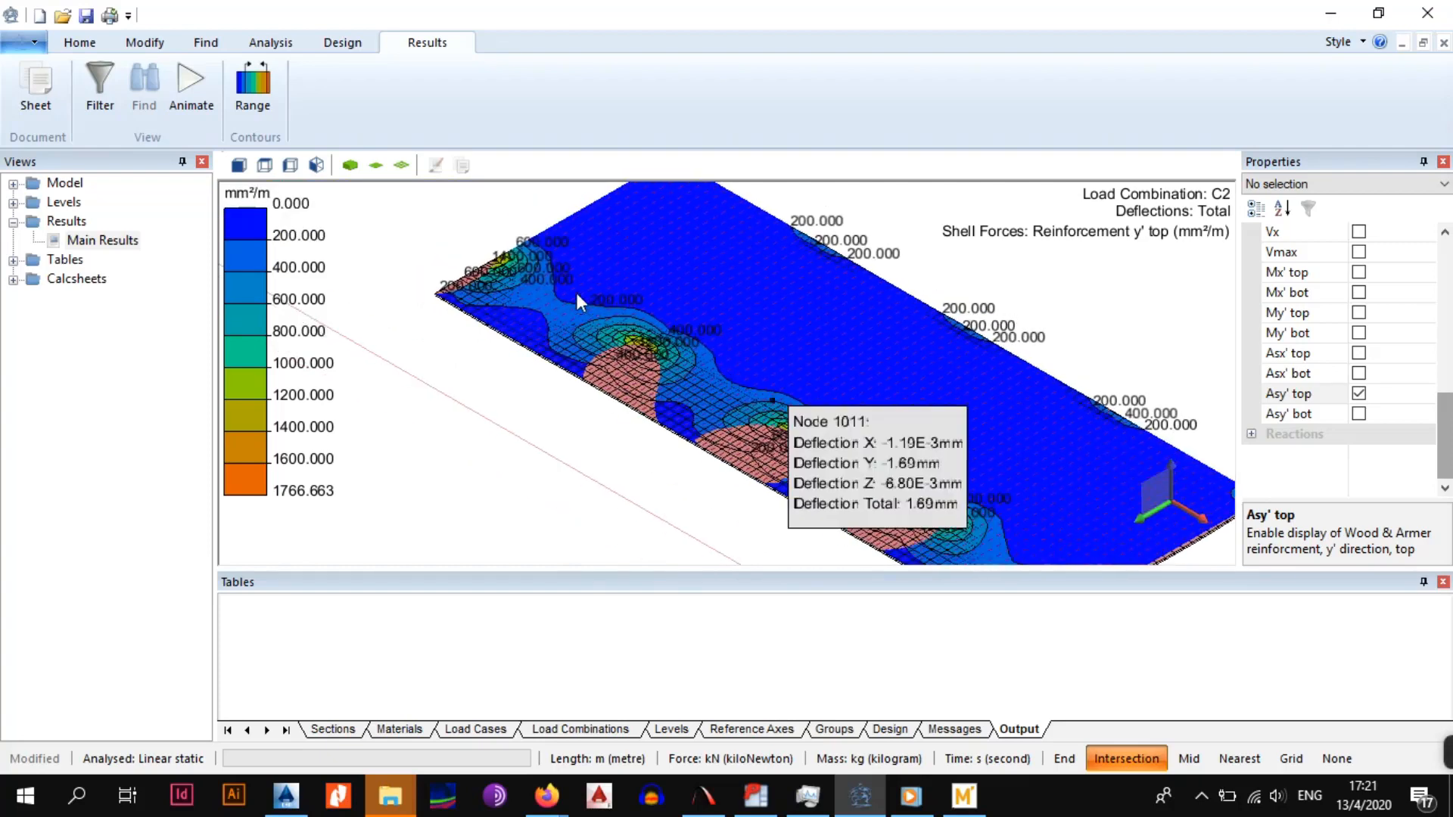
{"action": "middle_click_drag", "start_coordinate": [1087, 436], "coordinate": [1003, 416]}
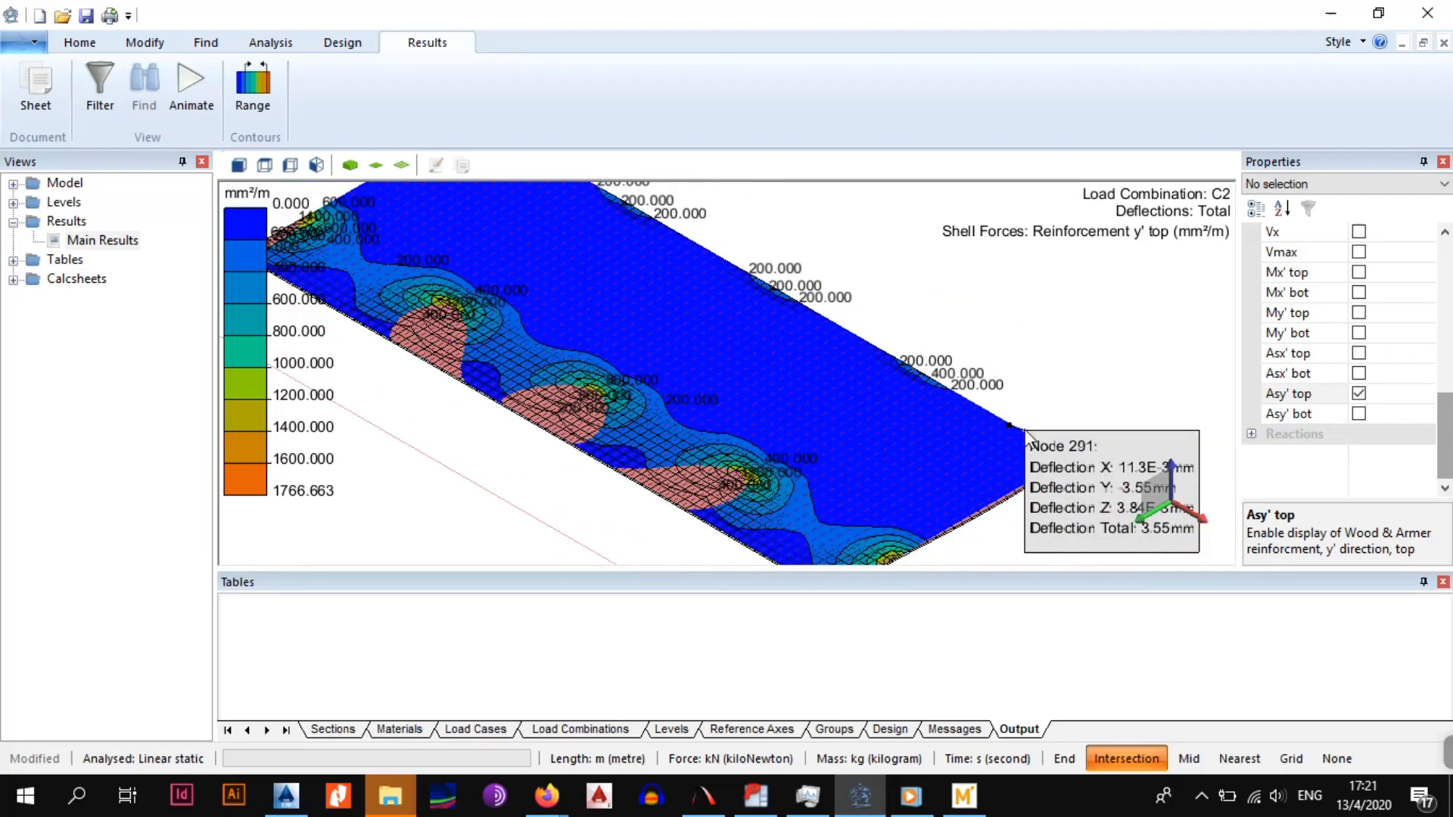
{"action": "middle_click_drag", "start_coordinate": [937, 369], "coordinate": [1106, 460]}
{"action": "middle_click_drag", "start_coordinate": [1020, 427], "coordinate": [704, 299]}
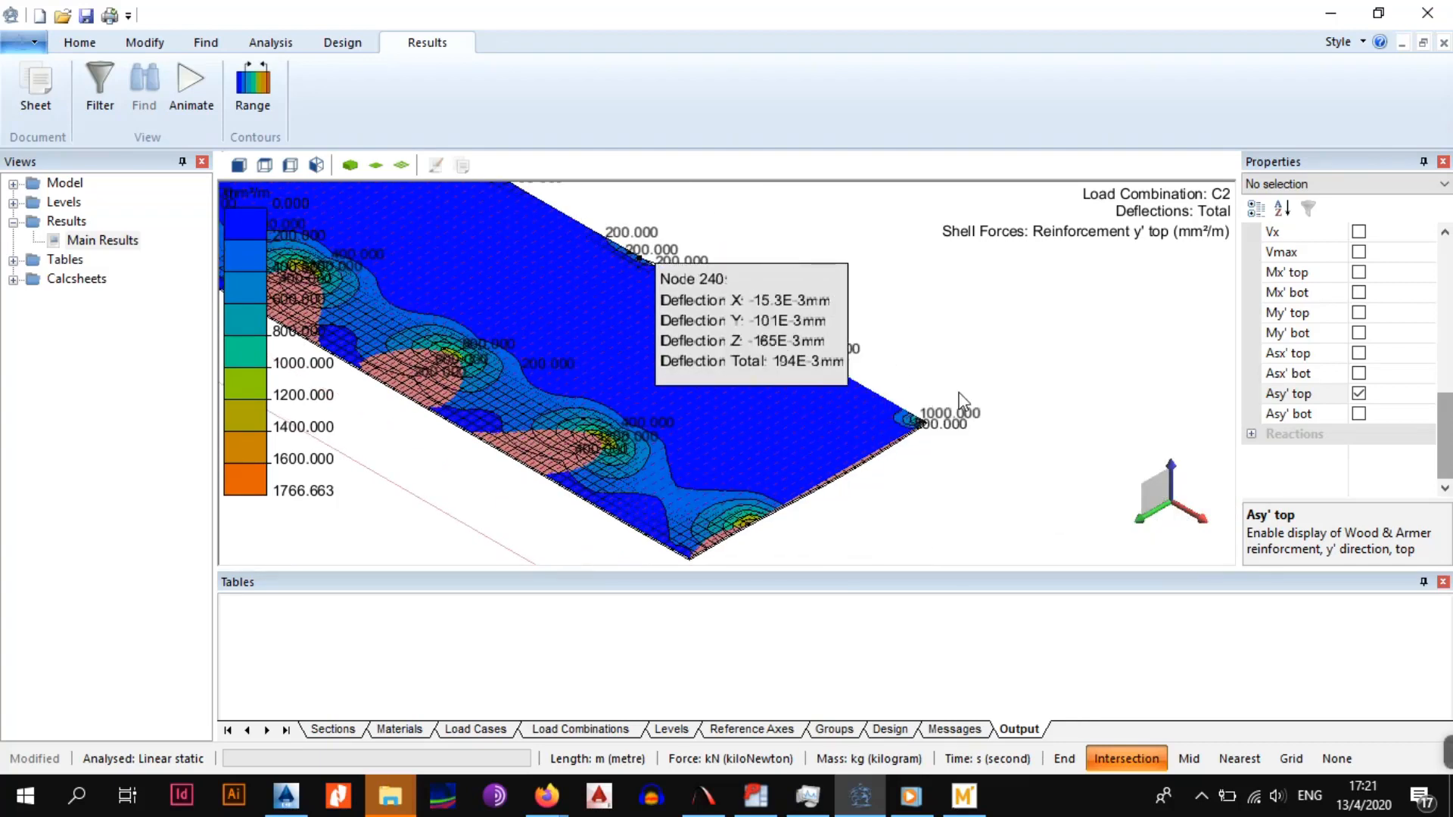
{"action": "scroll", "coordinate": [698, 282], "scroll_direction": "up", "scroll_amount": 3}
{"action": "middle_click_drag", "start_coordinate": [786, 432], "coordinate": [681, 335]}
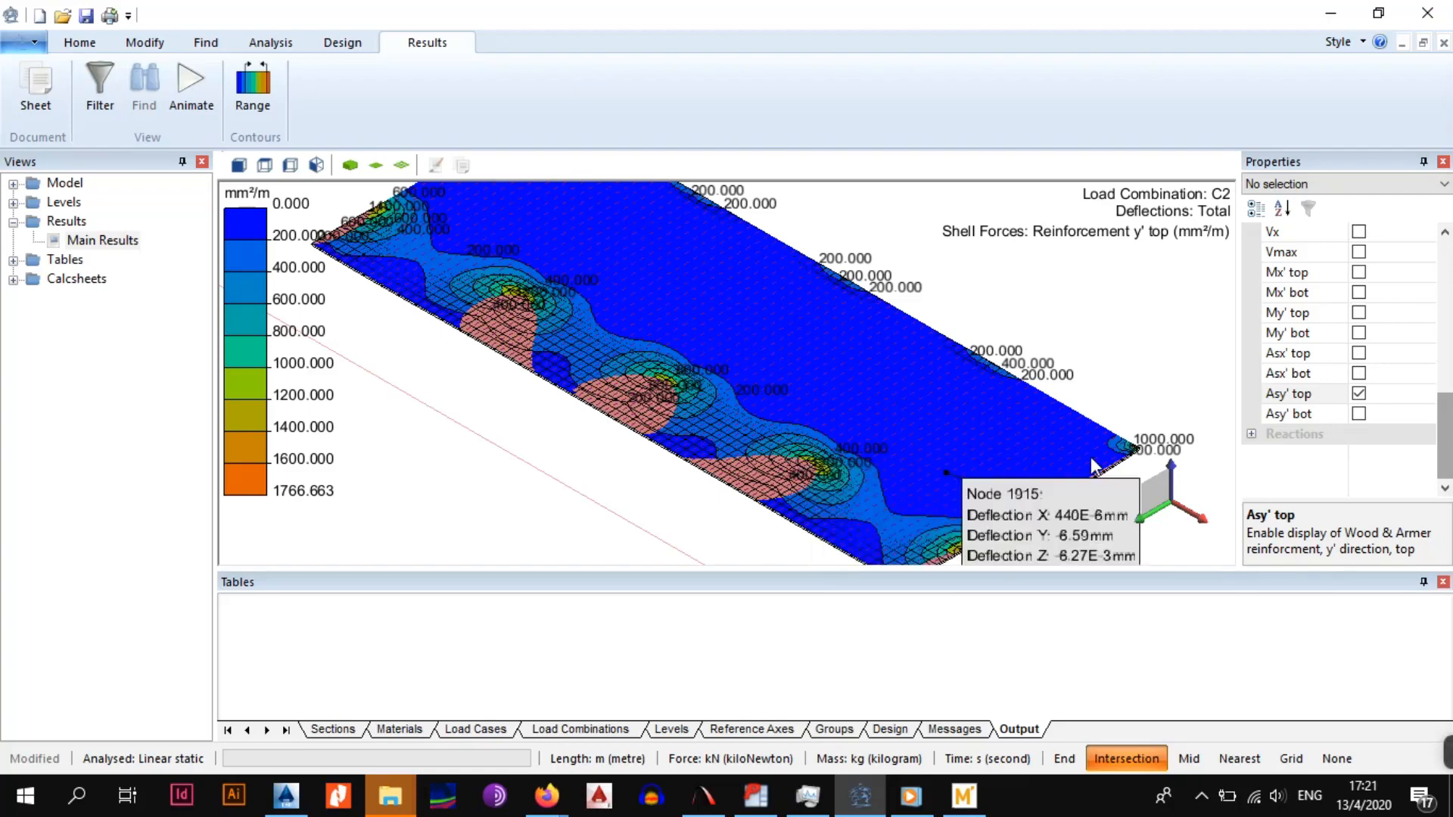
Switch the slab contours to Asy' bot and view the y' direction bottom reinforcement over the whole slab
{"action": "left_click", "coordinate": [1365, 417]}
{"action": "left_click", "coordinate": [1360, 414]}
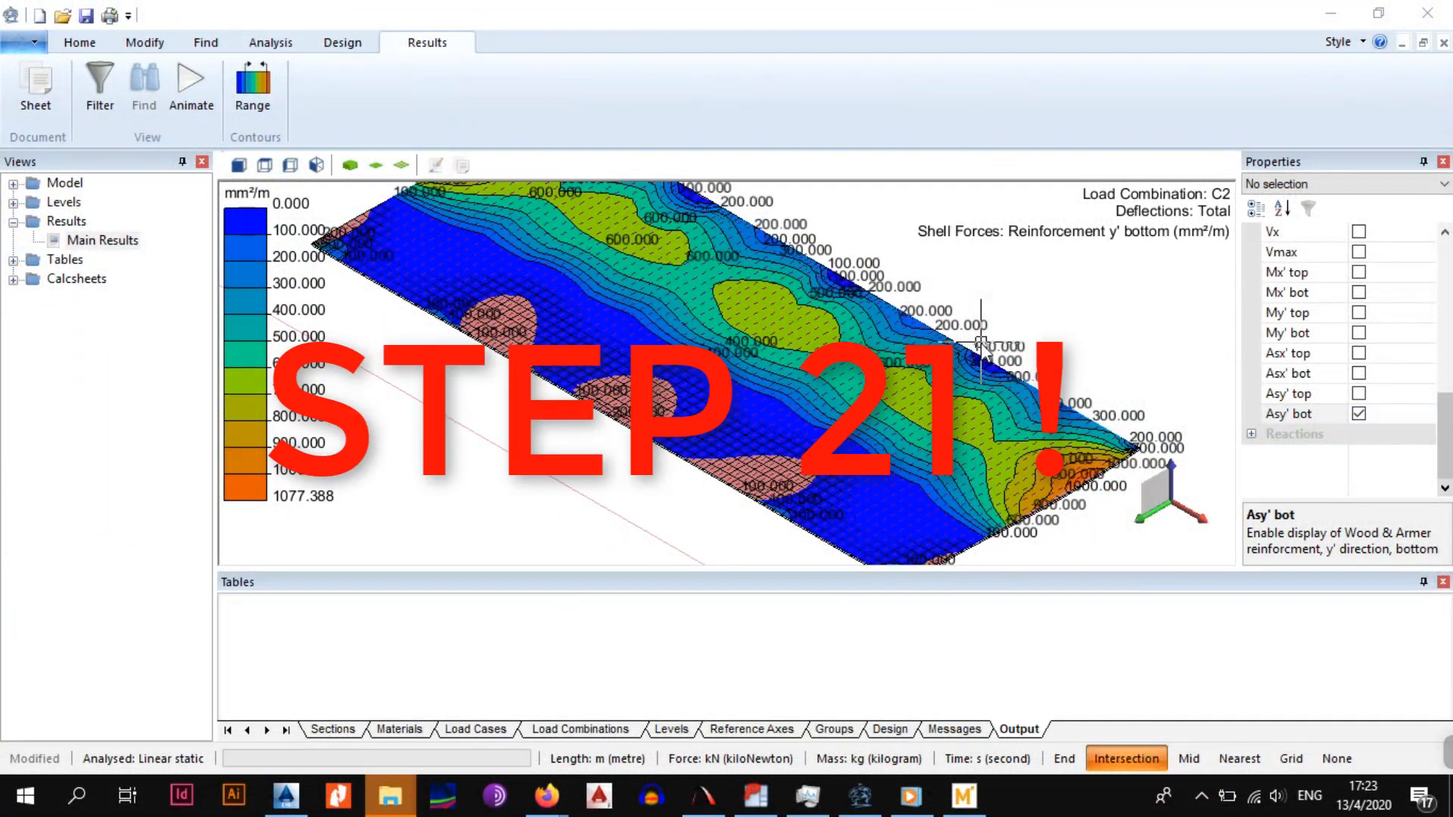
{"action": "scroll", "coordinate": [973, 348], "scroll_direction": "down", "scroll_amount": 2}
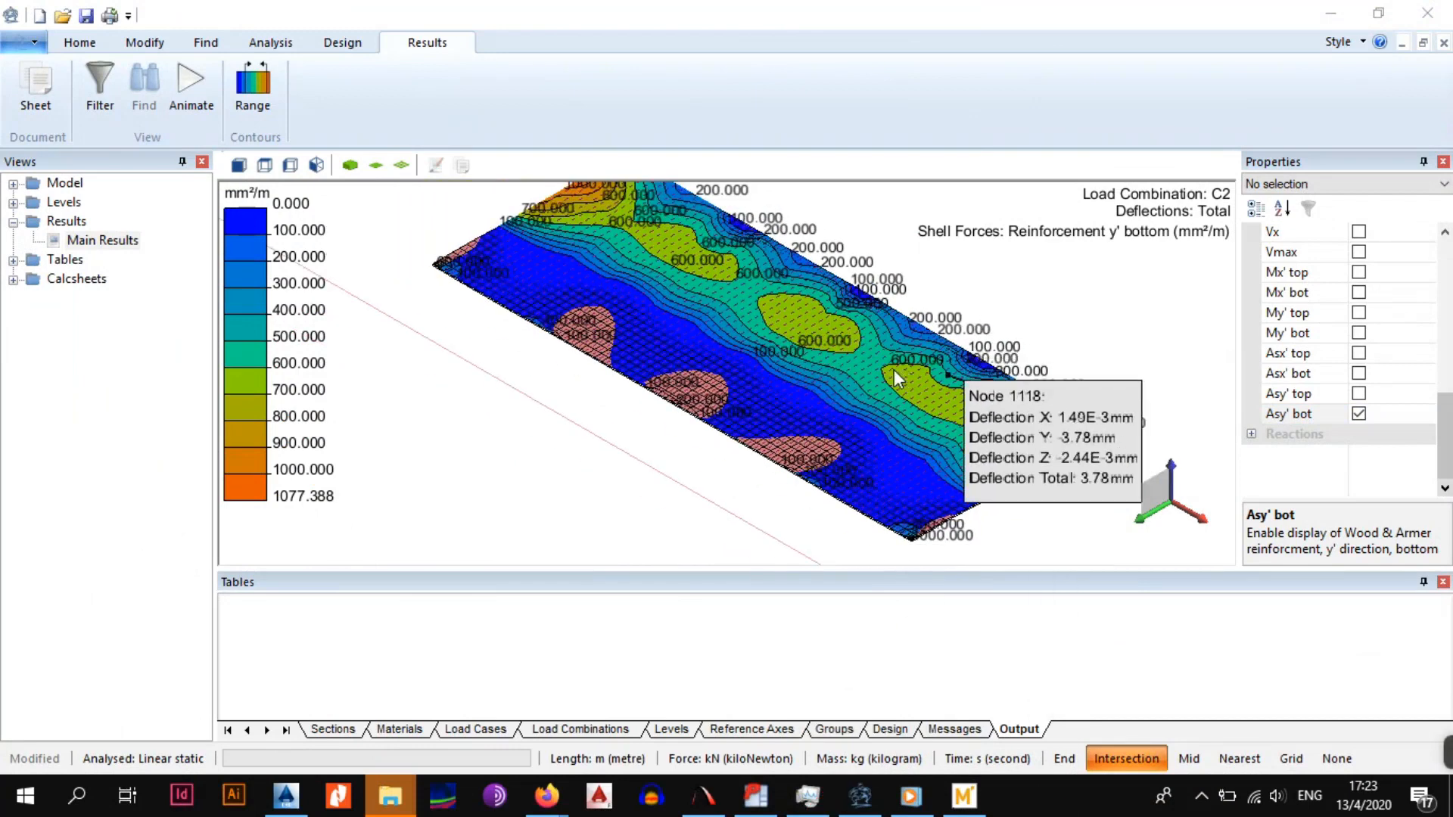
{"action": "middle_click_drag", "start_coordinate": [894, 373], "coordinate": [878, 412]}
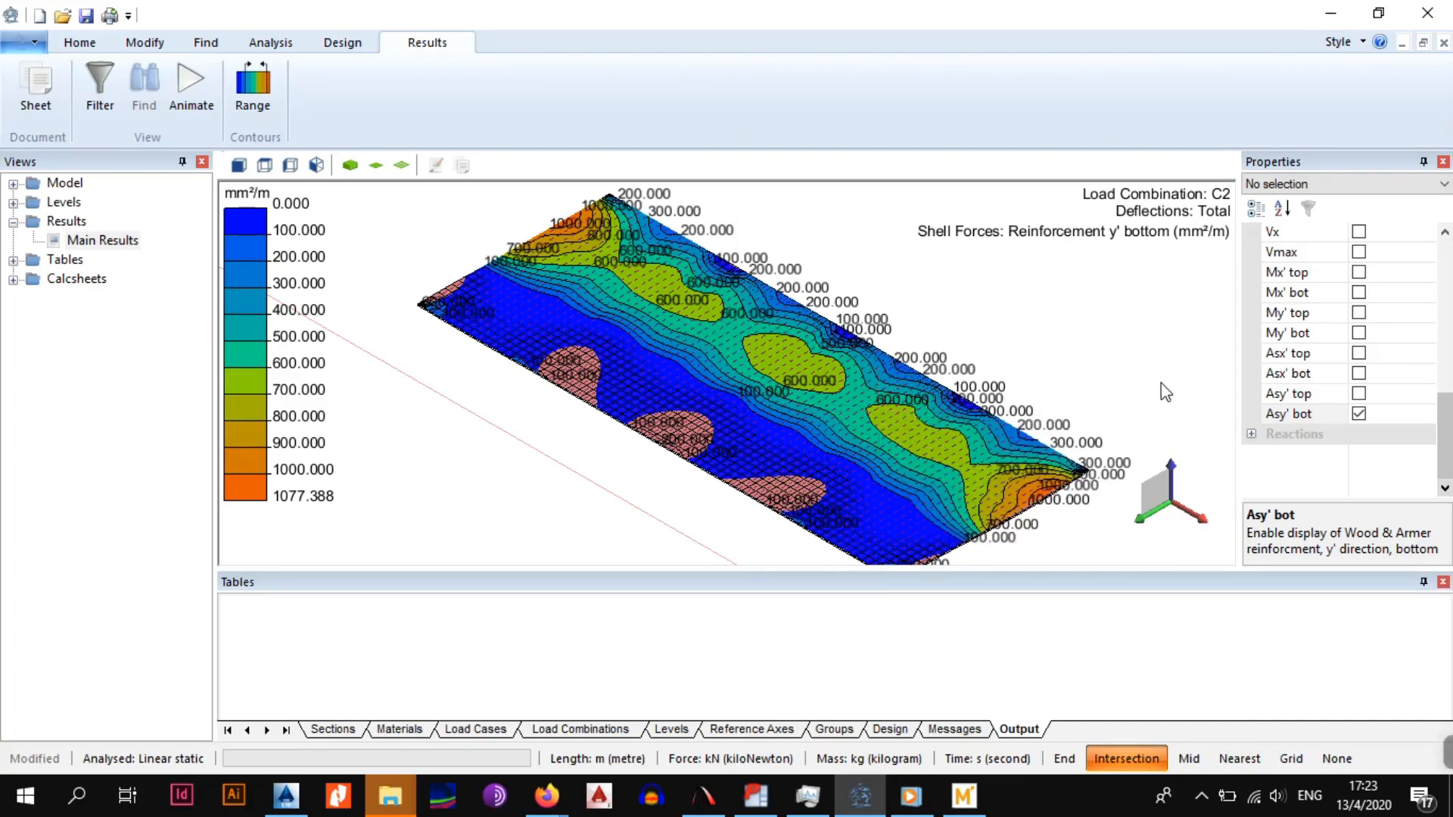
Compare the Asy' top, Asx' bot and Asx' top reinforcement contours in turn, ending with Asx' bot displayed
{"action": "left_click", "coordinate": [1361, 398]}
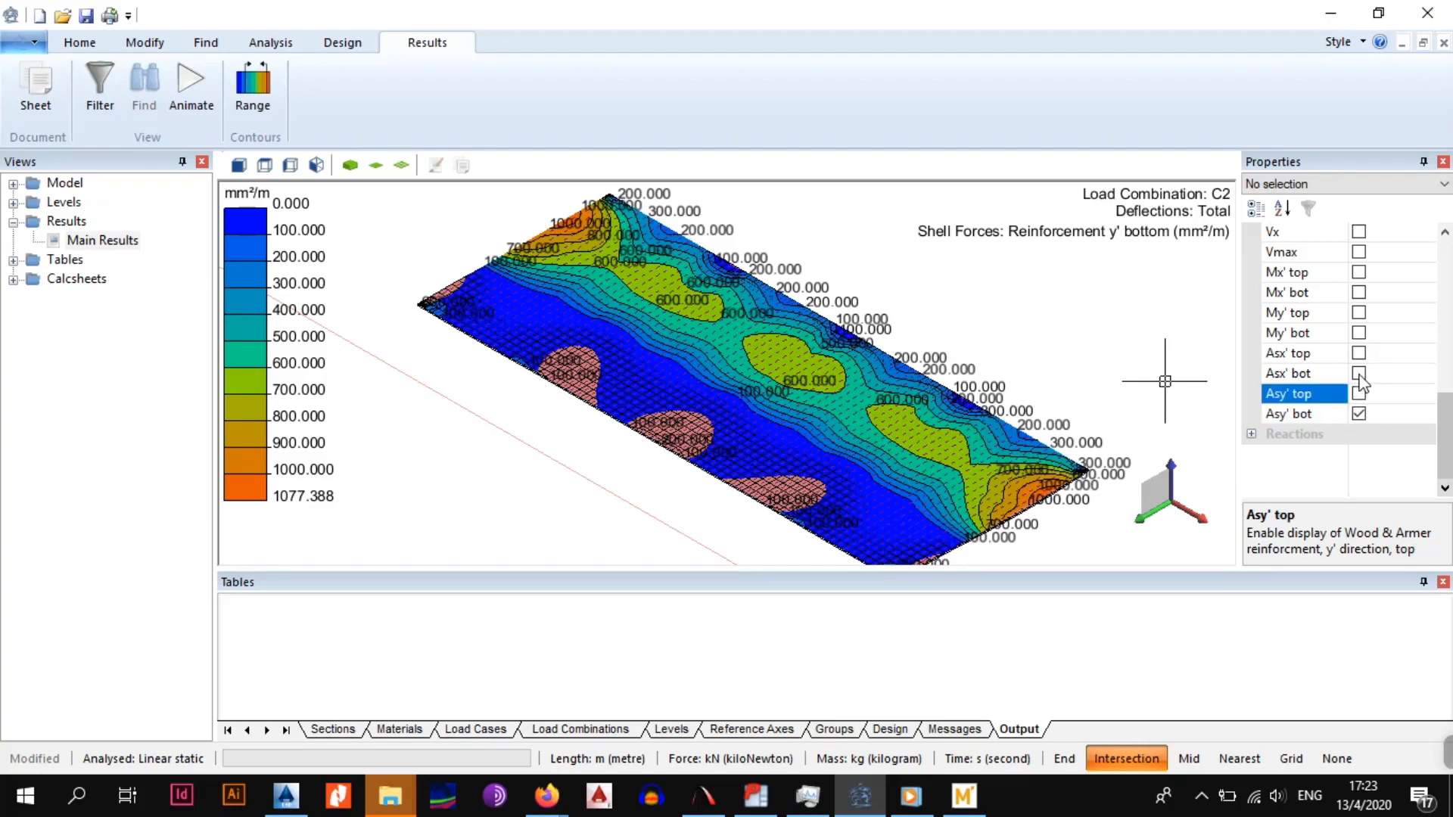
{"action": "left_click", "coordinate": [1358, 393]}
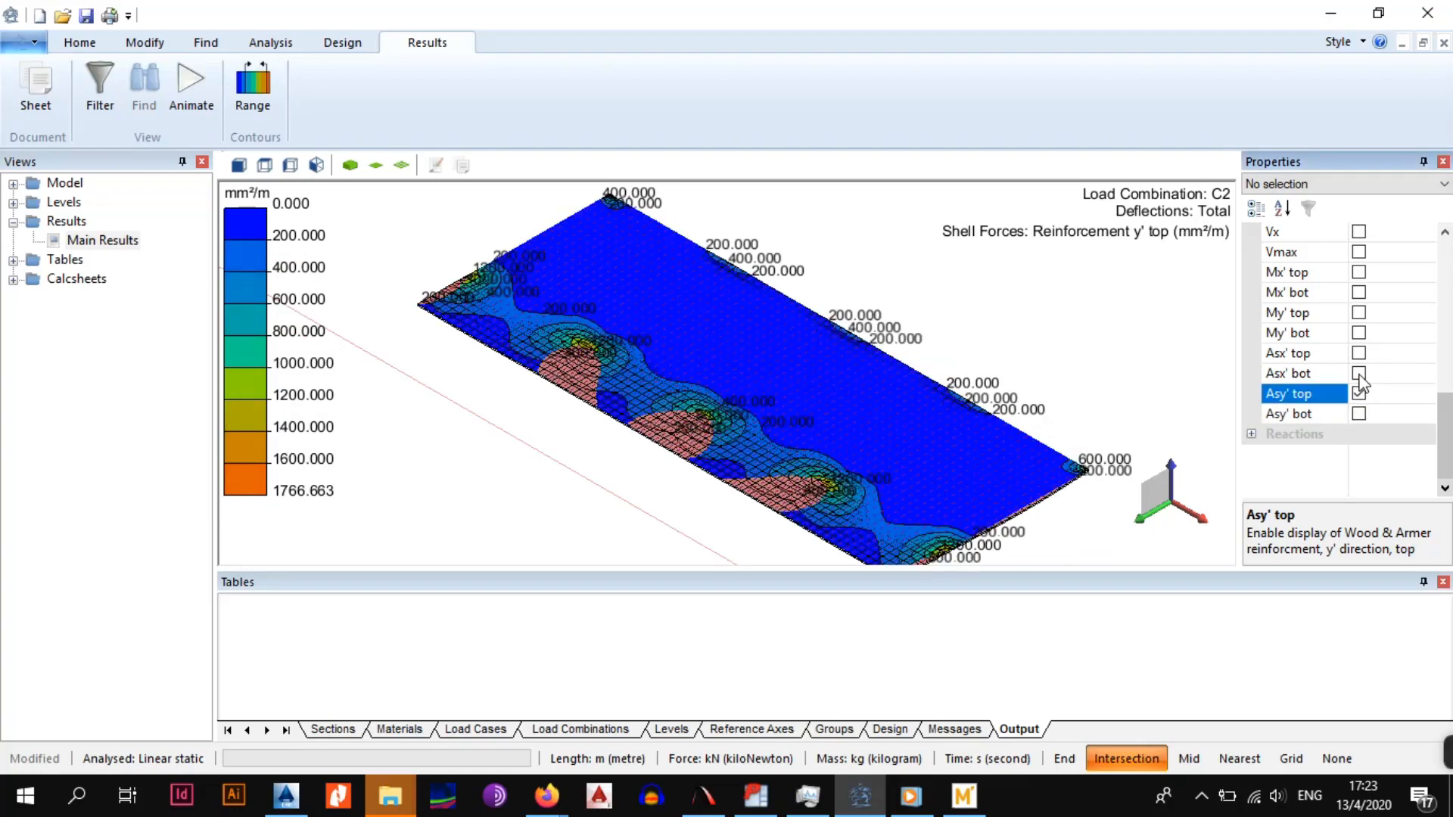
{"action": "left_click", "coordinate": [1360, 375]}
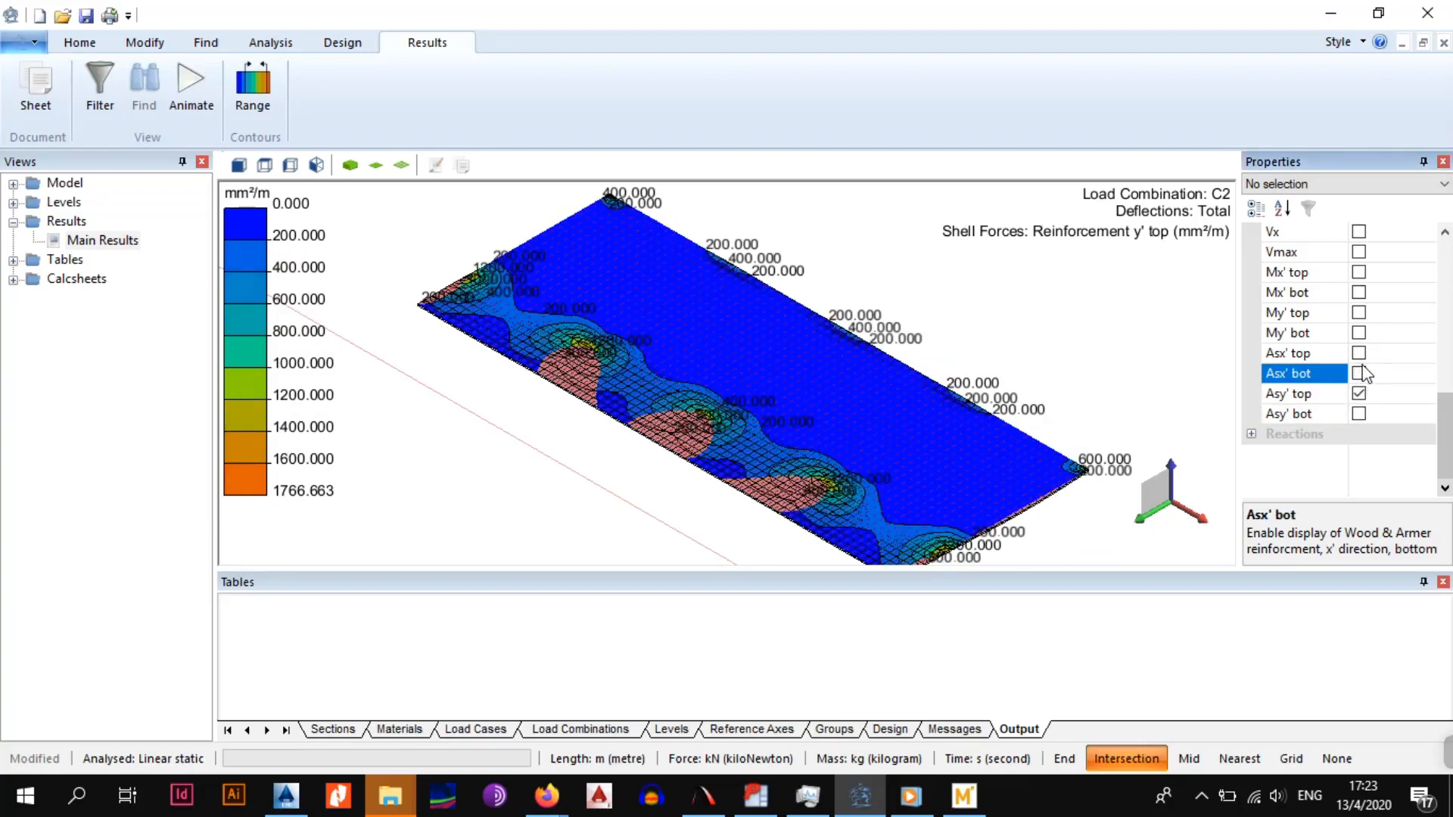
{"action": "left_click", "coordinate": [1360, 374]}
{"action": "left_click", "coordinate": [1361, 356]}
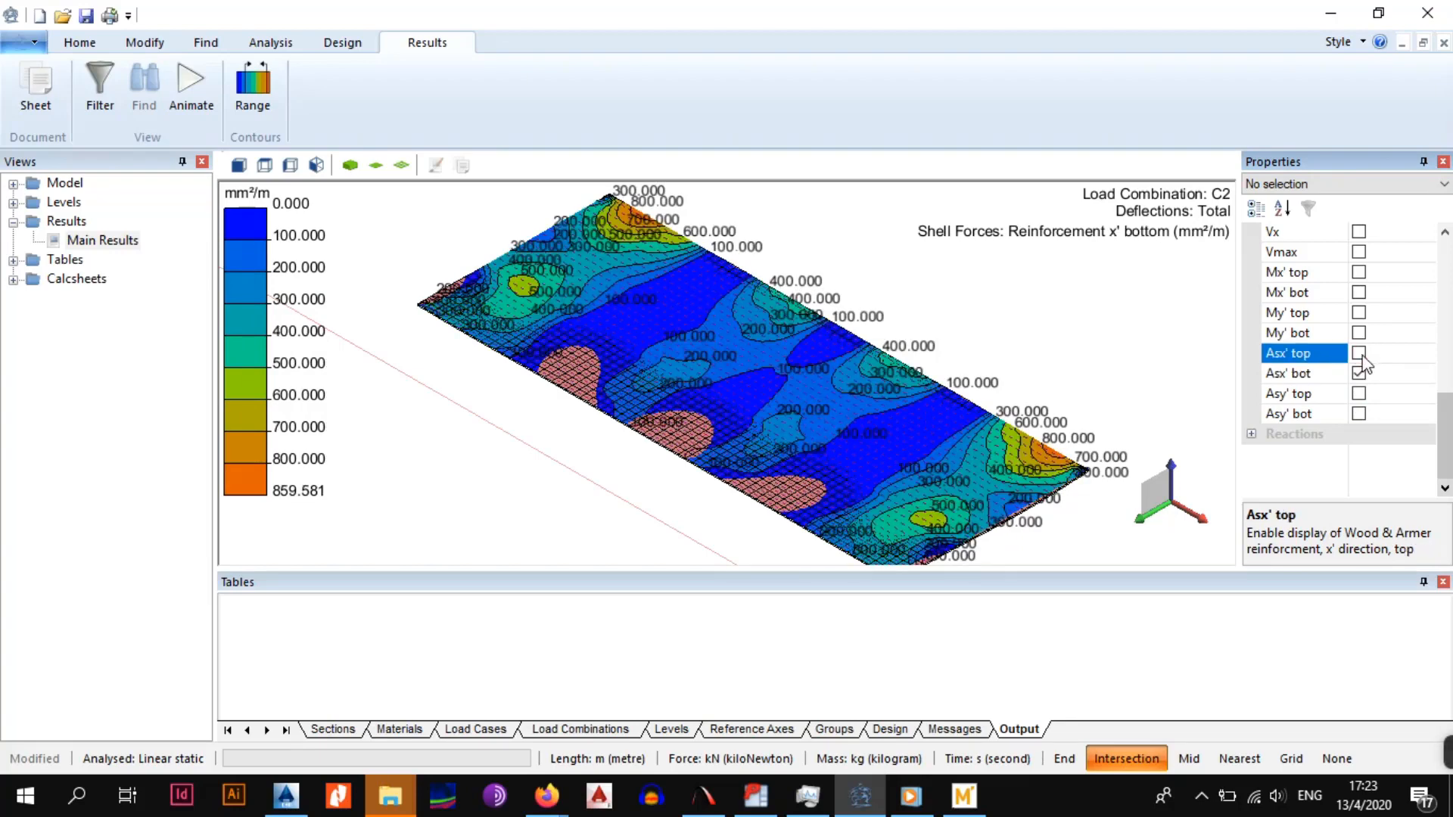
{"action": "left_click", "coordinate": [1360, 353]}
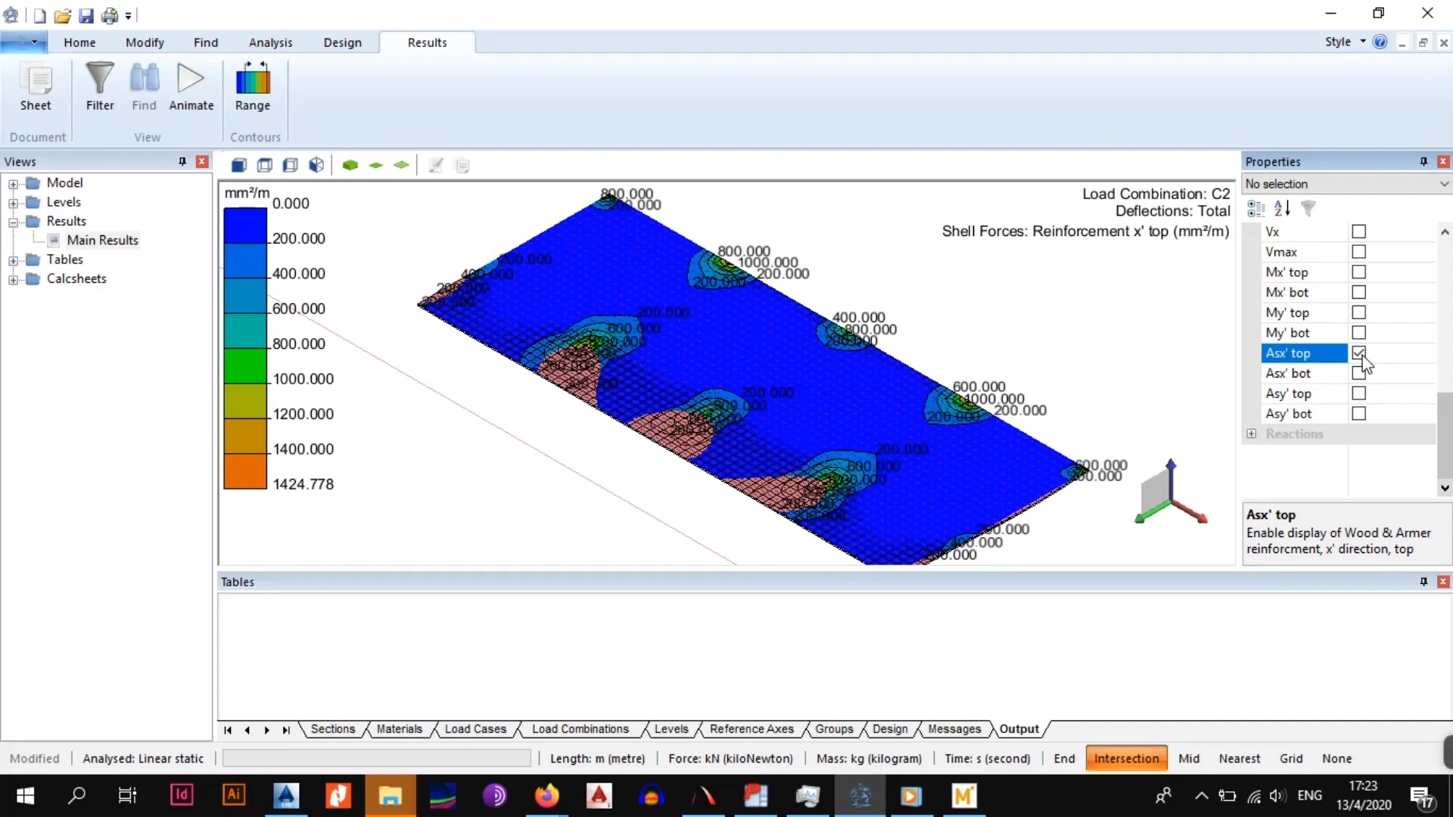
{"action": "left_click", "coordinate": [1361, 373]}
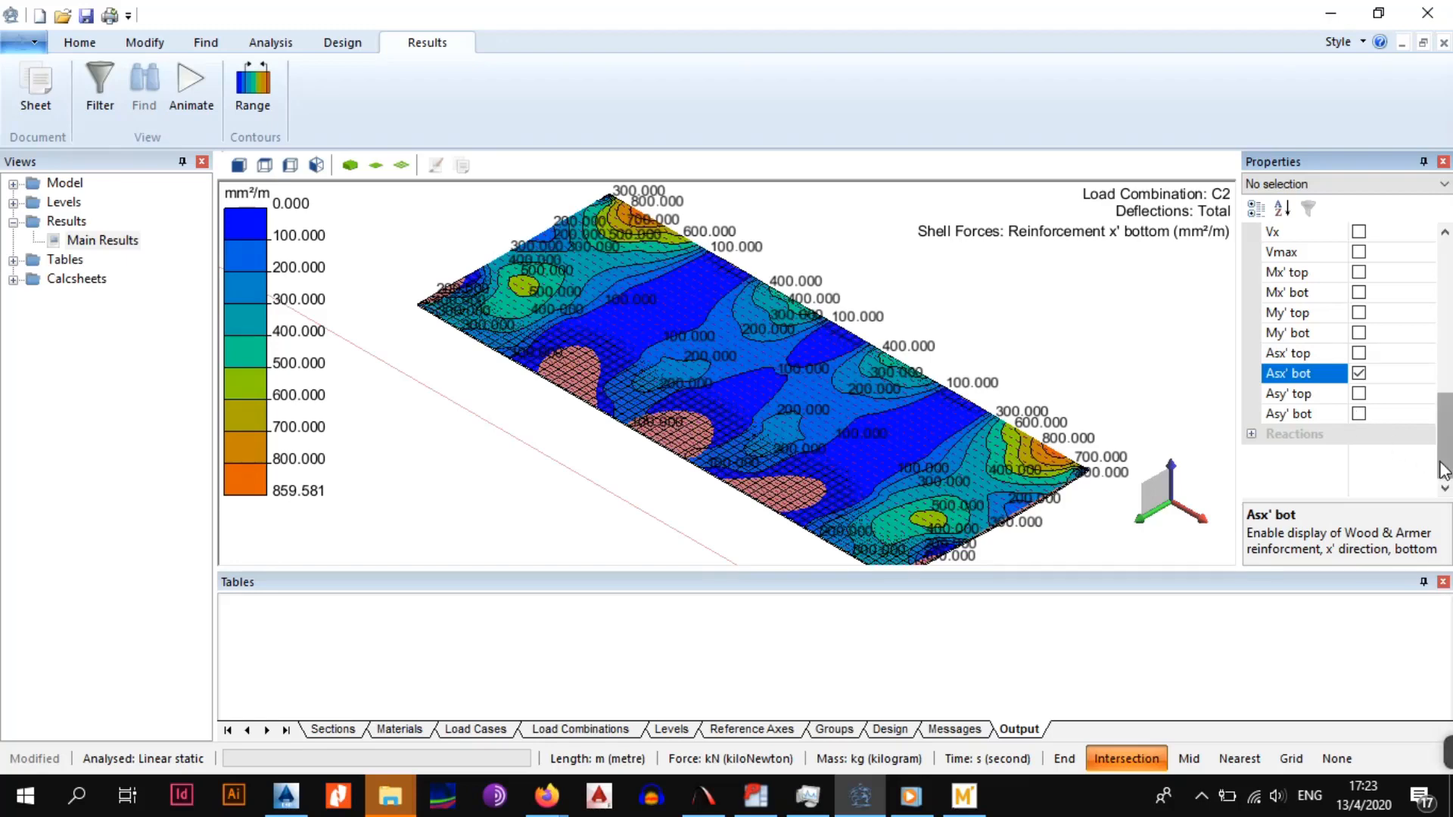
{"action": "mouse_move", "coordinate": [1445, 469]}
{"action": "left_mouse_down"}
{"action": "mouse_move", "coordinate": [1445, 303]}
{"action": "mouse_move", "coordinate": [1449, 488]}
{"action": "left_mouse_up"}
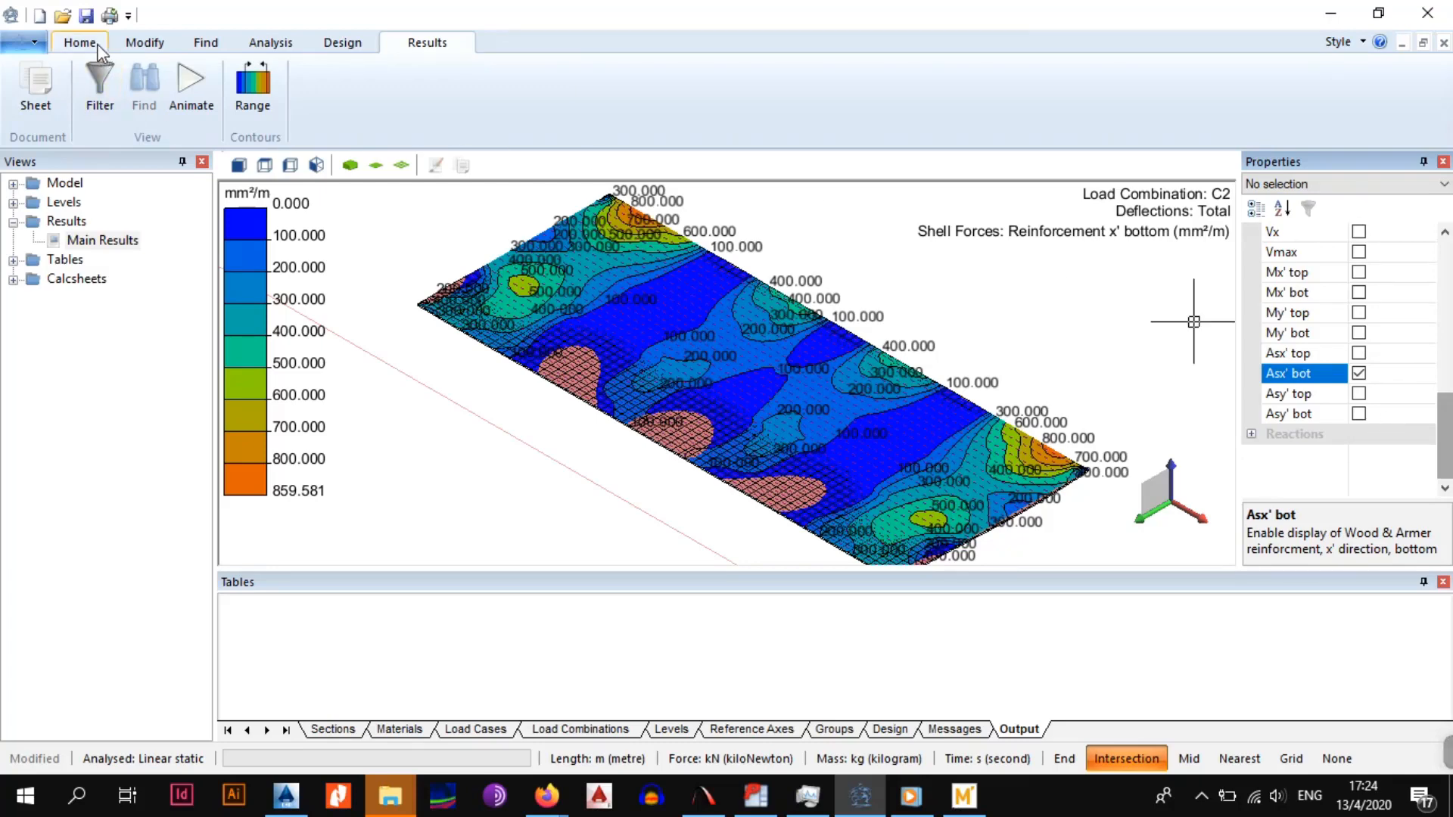
{"action": "left_click", "coordinate": [704, 795]}
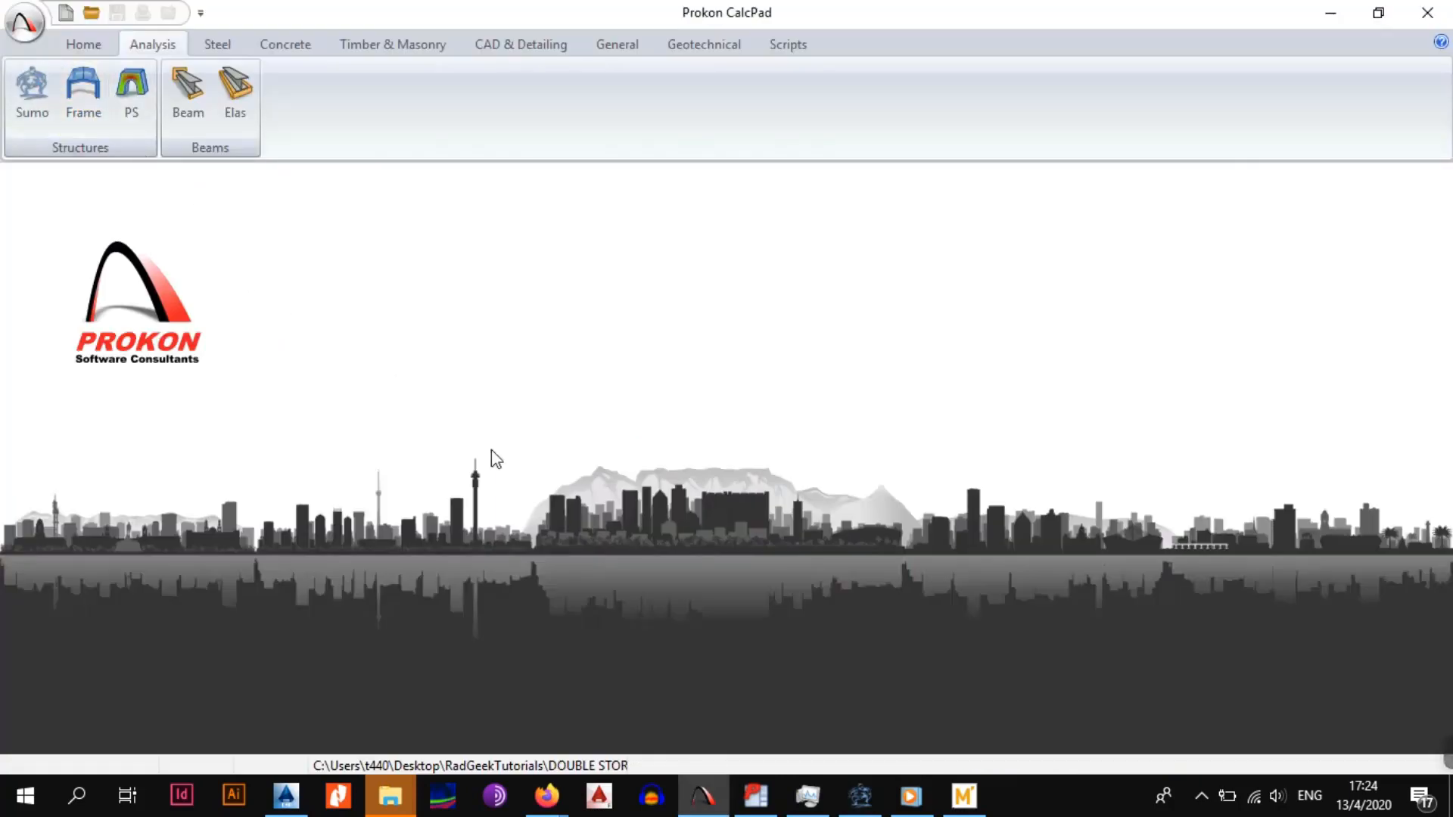
{"action": "left_click", "coordinate": [867, 804]}
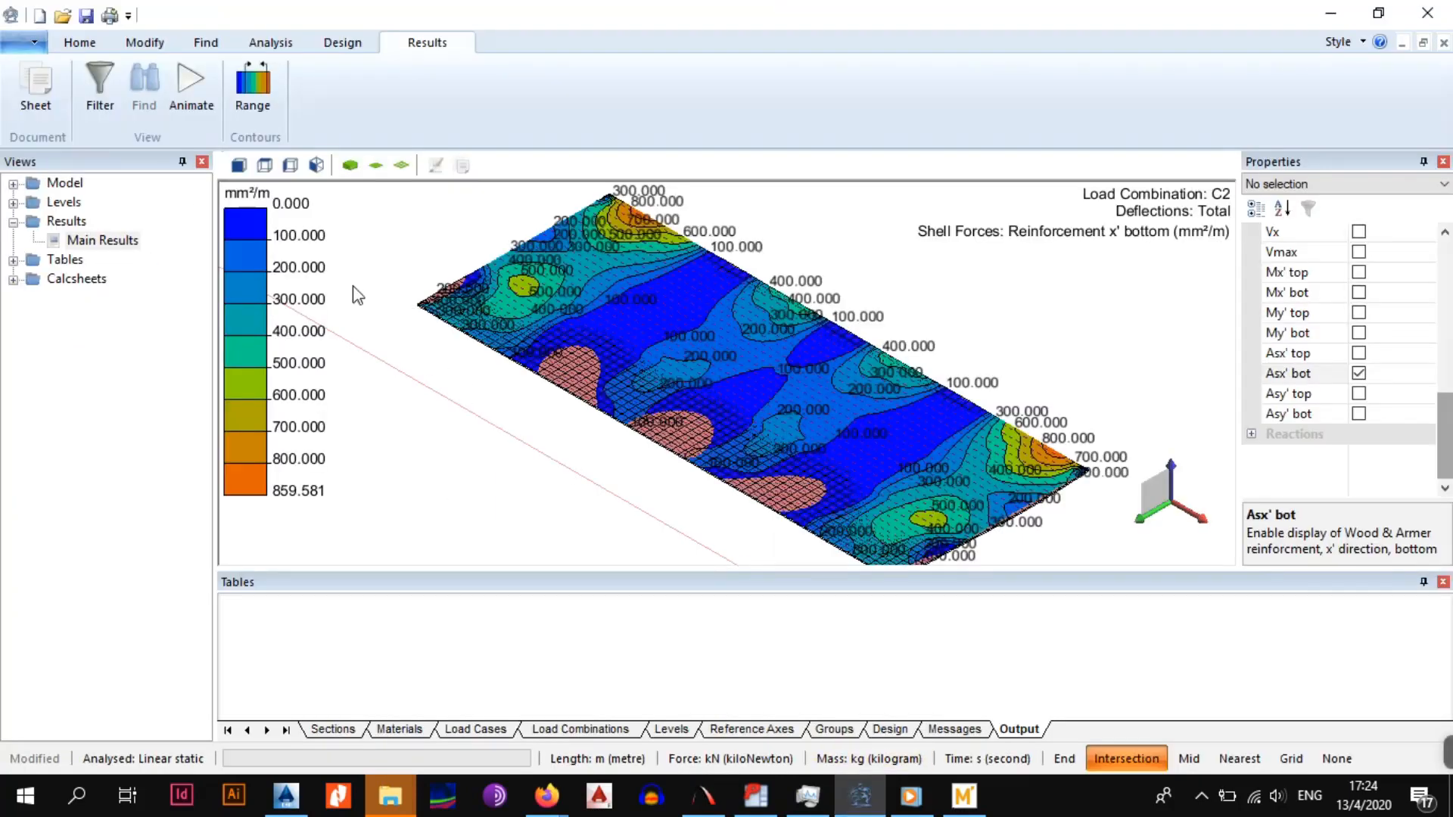
Save the slab model under its existing file name
{"action": "left_click", "coordinate": [70, 45]}
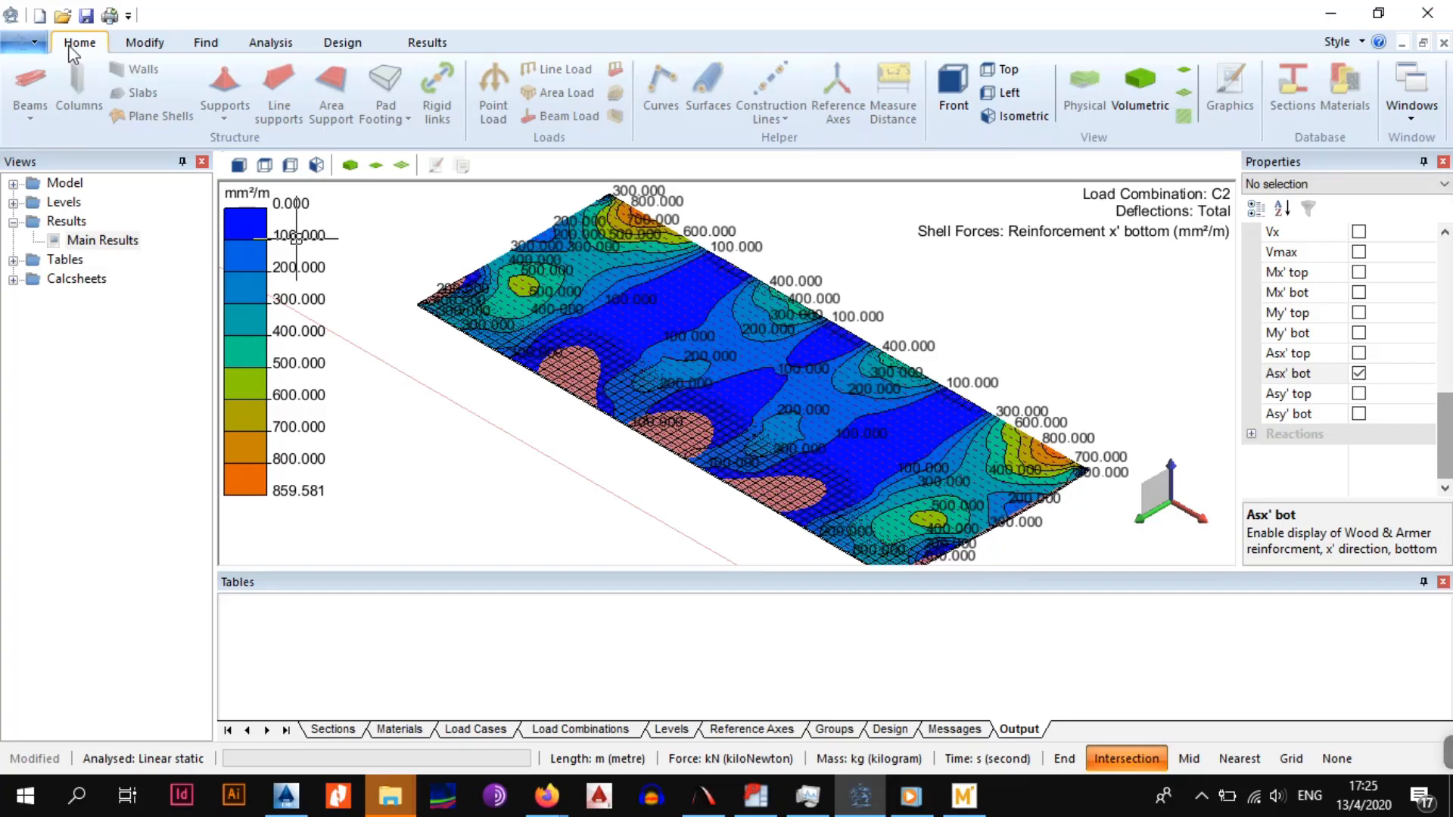
{"action": "left_click", "coordinate": [30, 42]}
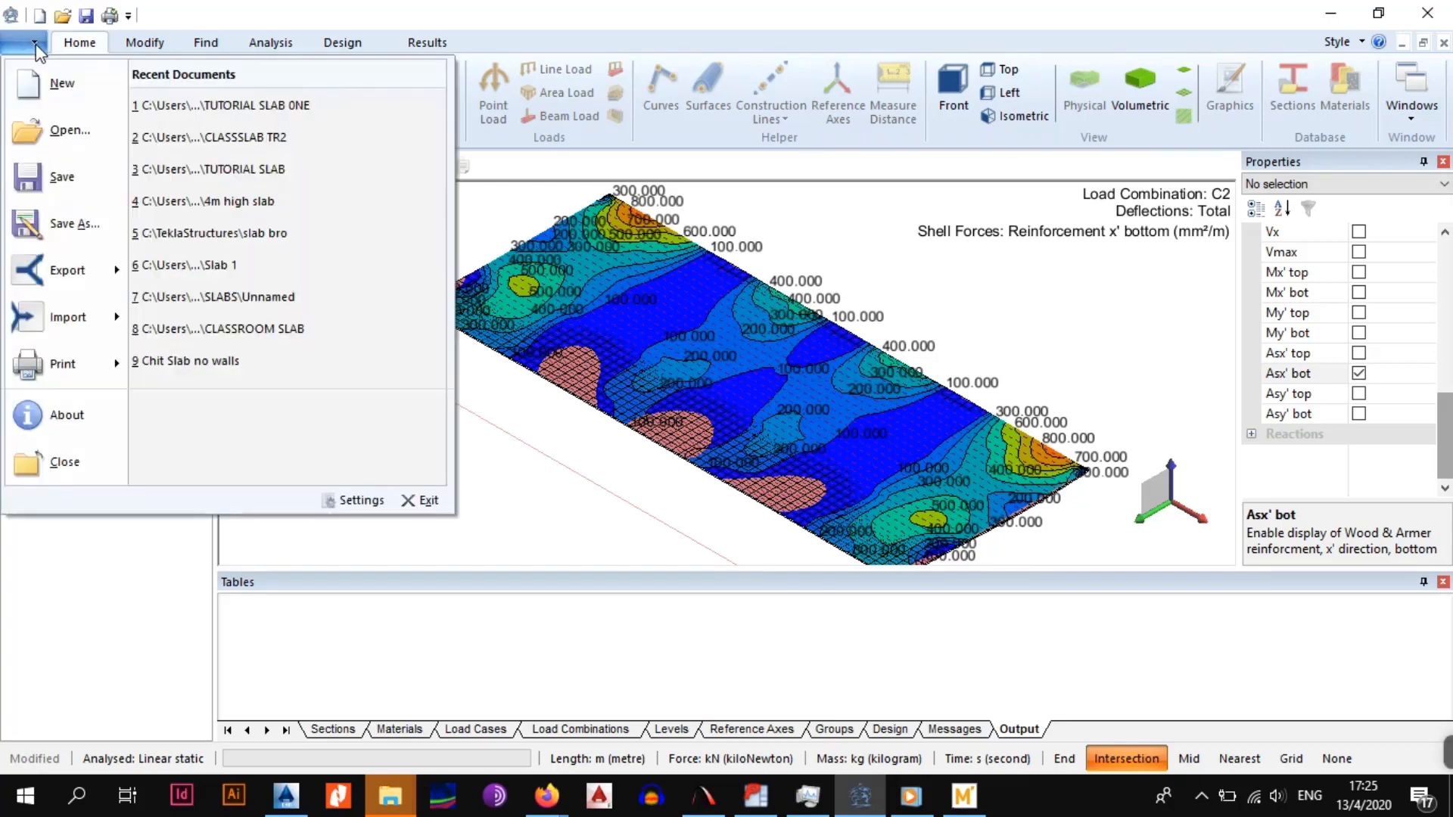
{"action": "left_click", "coordinate": [67, 170]}
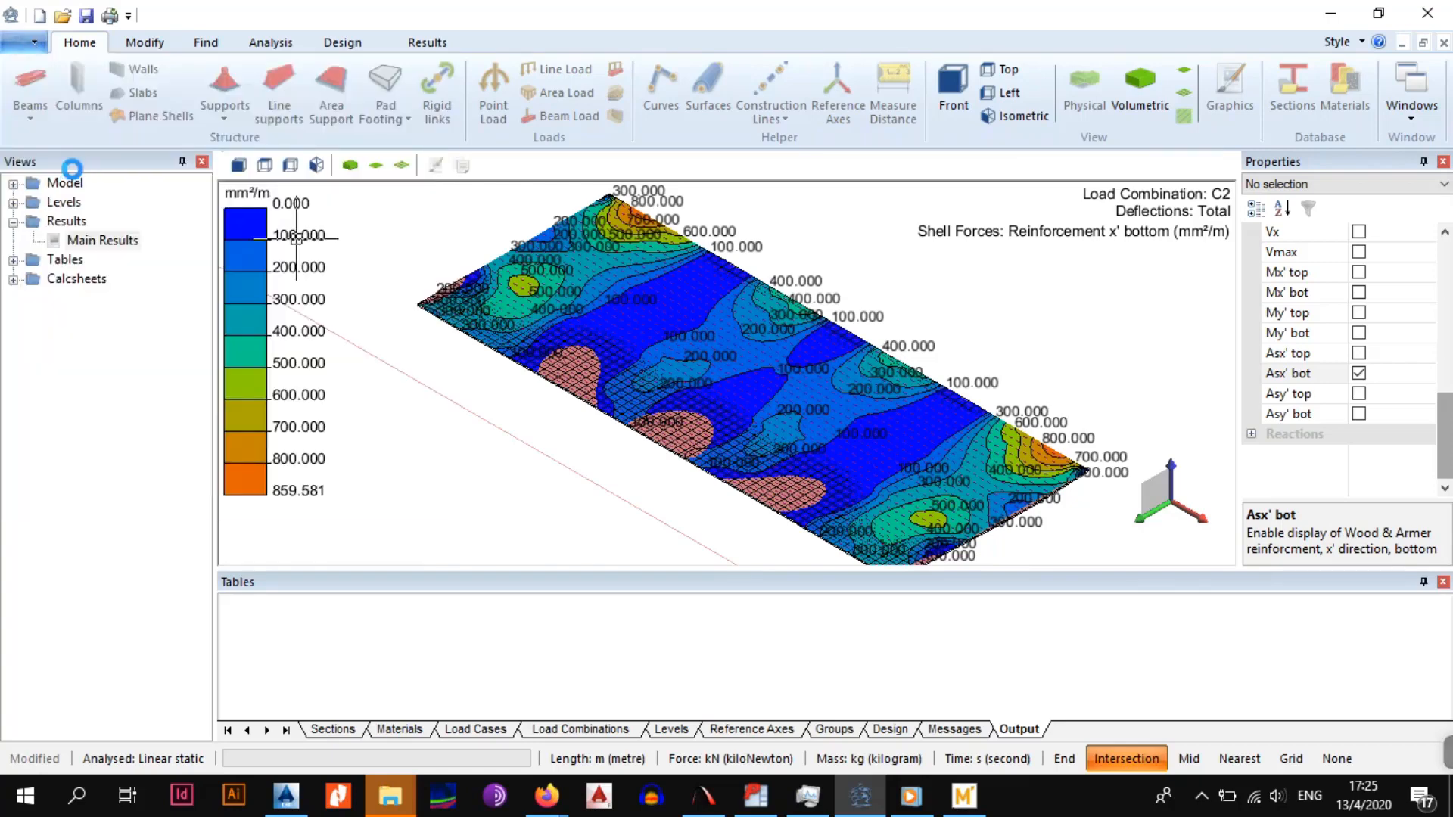
Open the Main Sheet calcsheet and scroll through it, and close it to return to the maximised Main Results view
{"action": "left_click", "coordinate": [14, 261]}
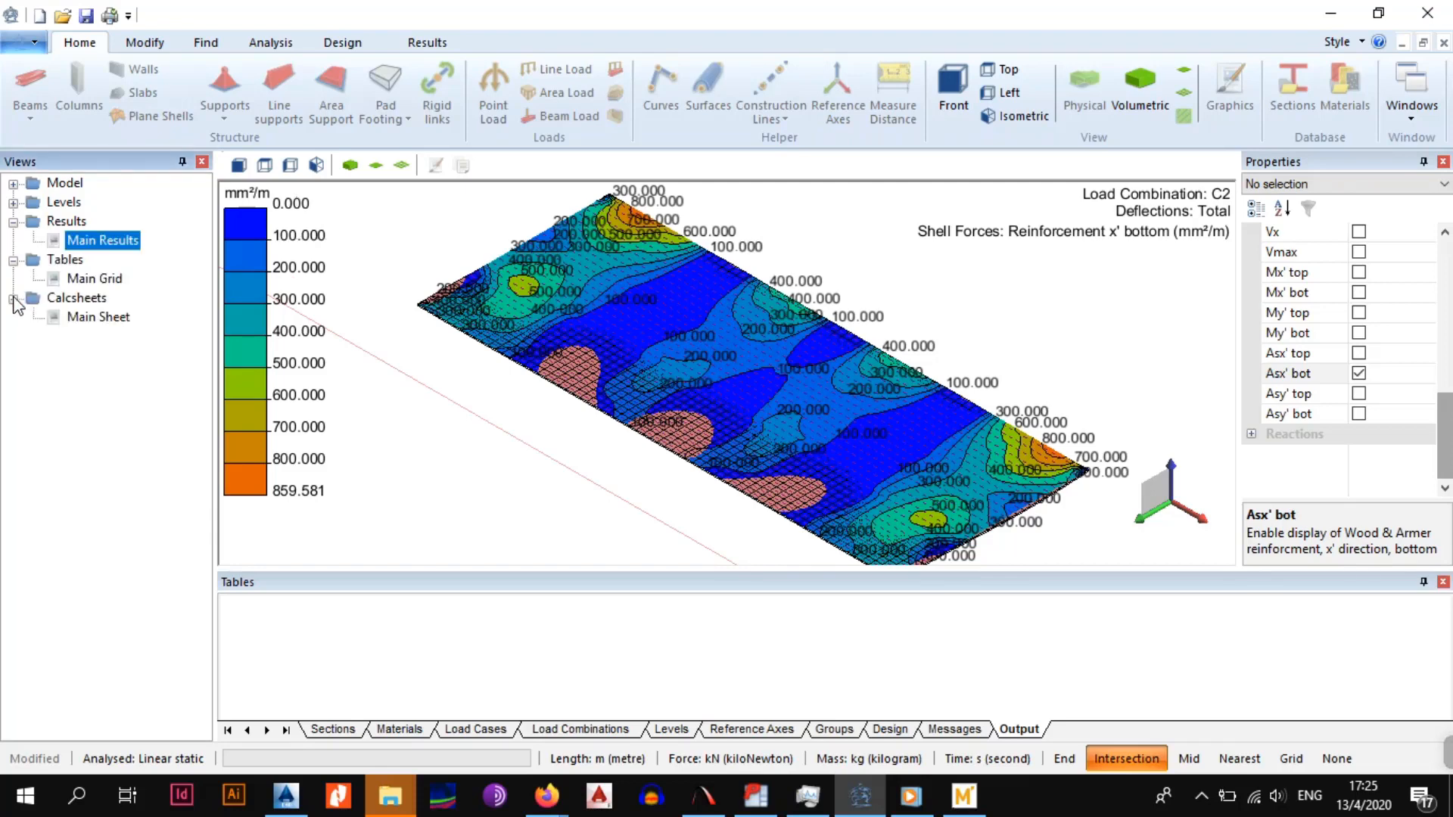
{"action": "double_click", "coordinate": [103, 321]}
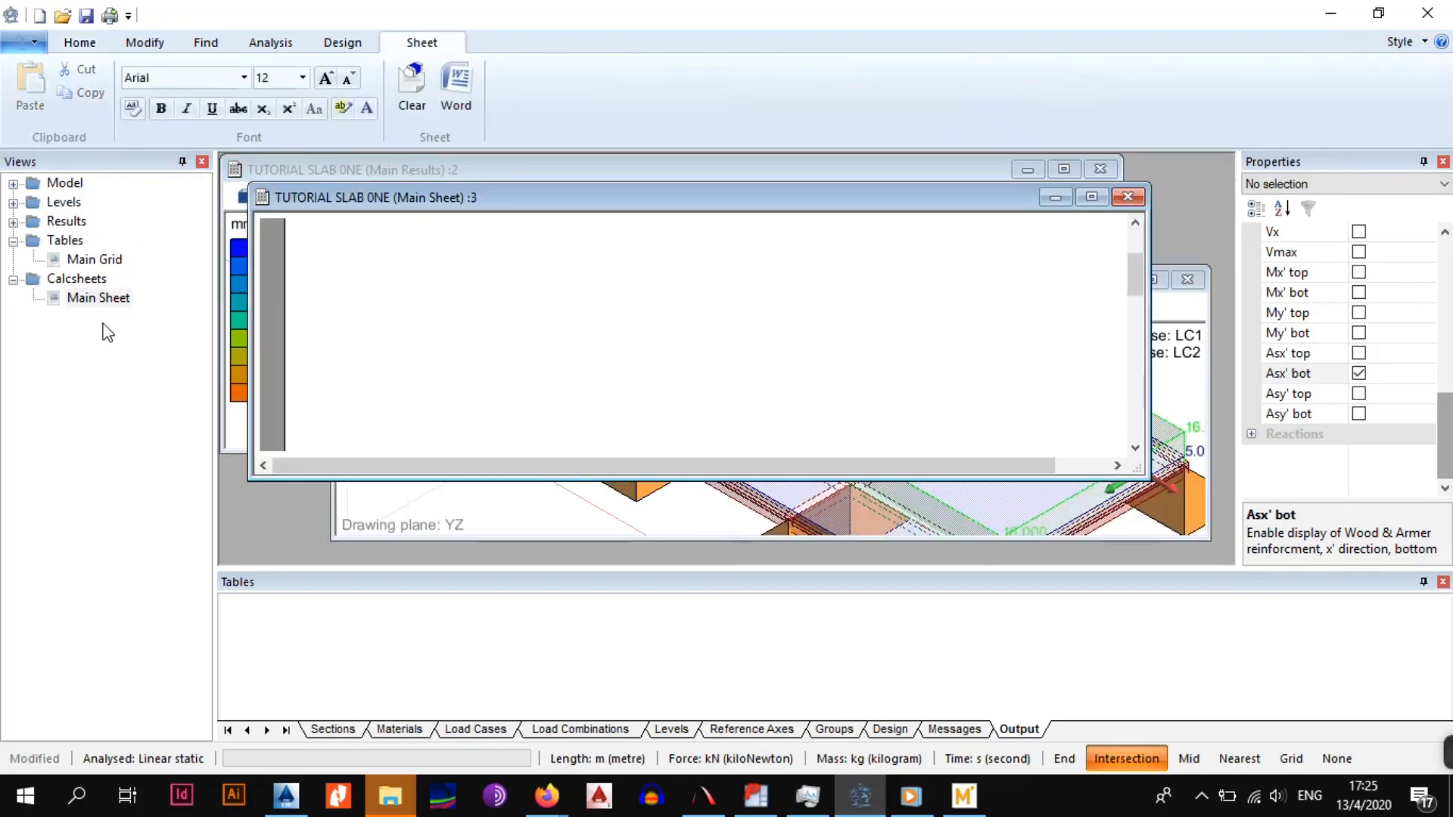
{"action": "scroll", "coordinate": [468, 347], "scroll_direction": "down", "scroll_amount": 5}
{"action": "scroll", "coordinate": [939, 372], "scroll_direction": "up", "scroll_amount": 5}
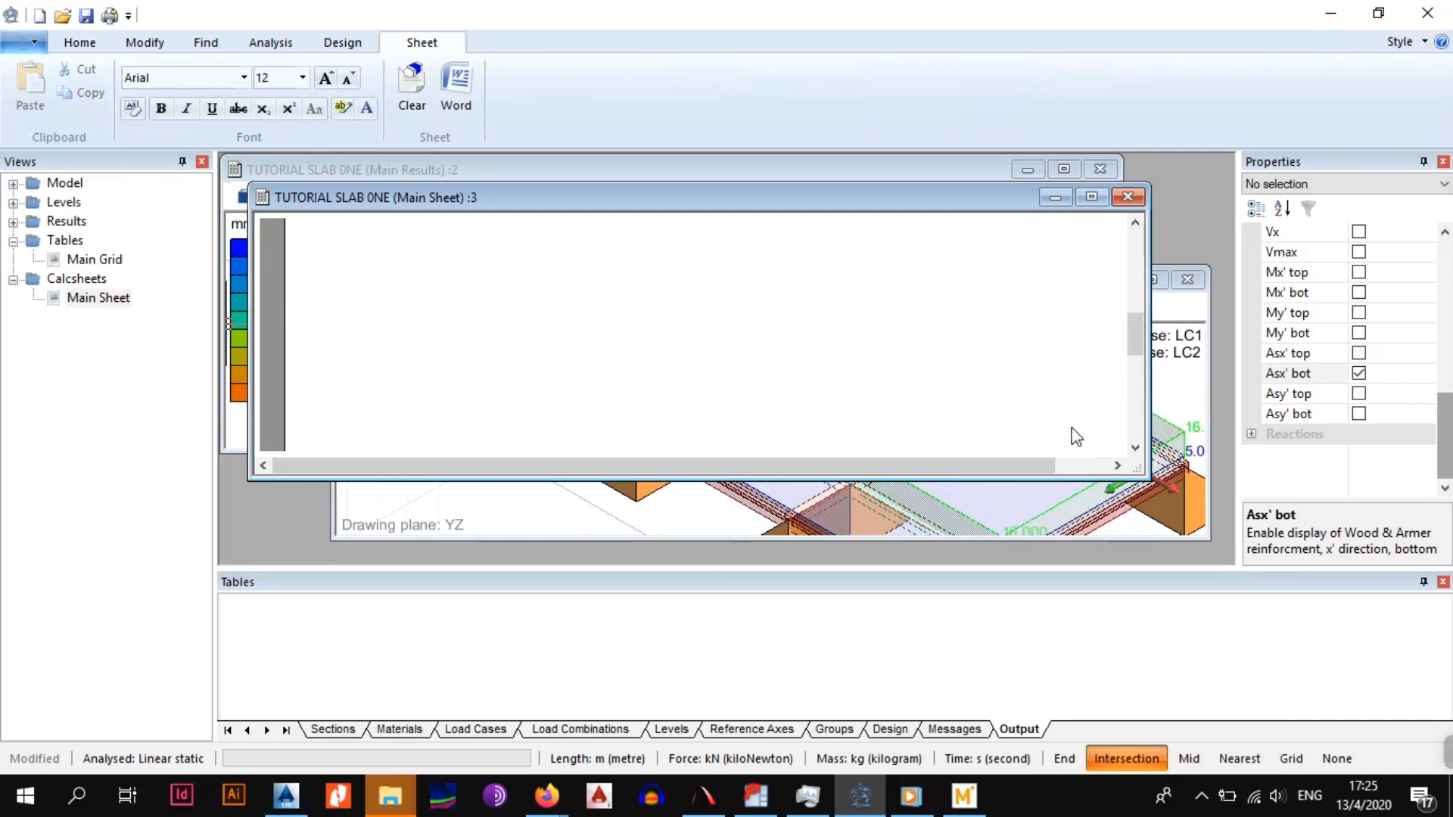
{"action": "left_click", "coordinate": [1128, 198]}
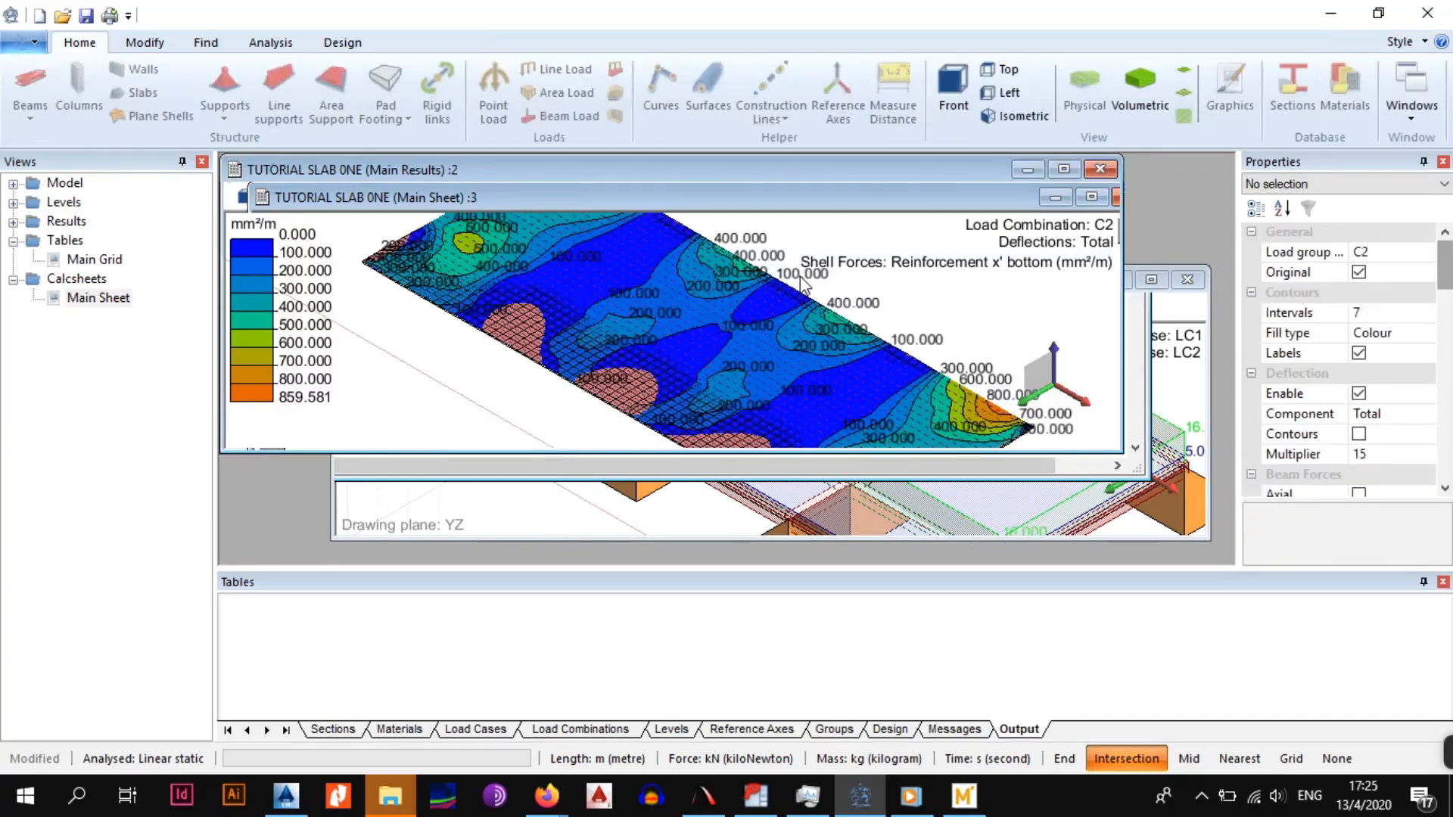
{"action": "left_click", "coordinate": [1064, 169]}
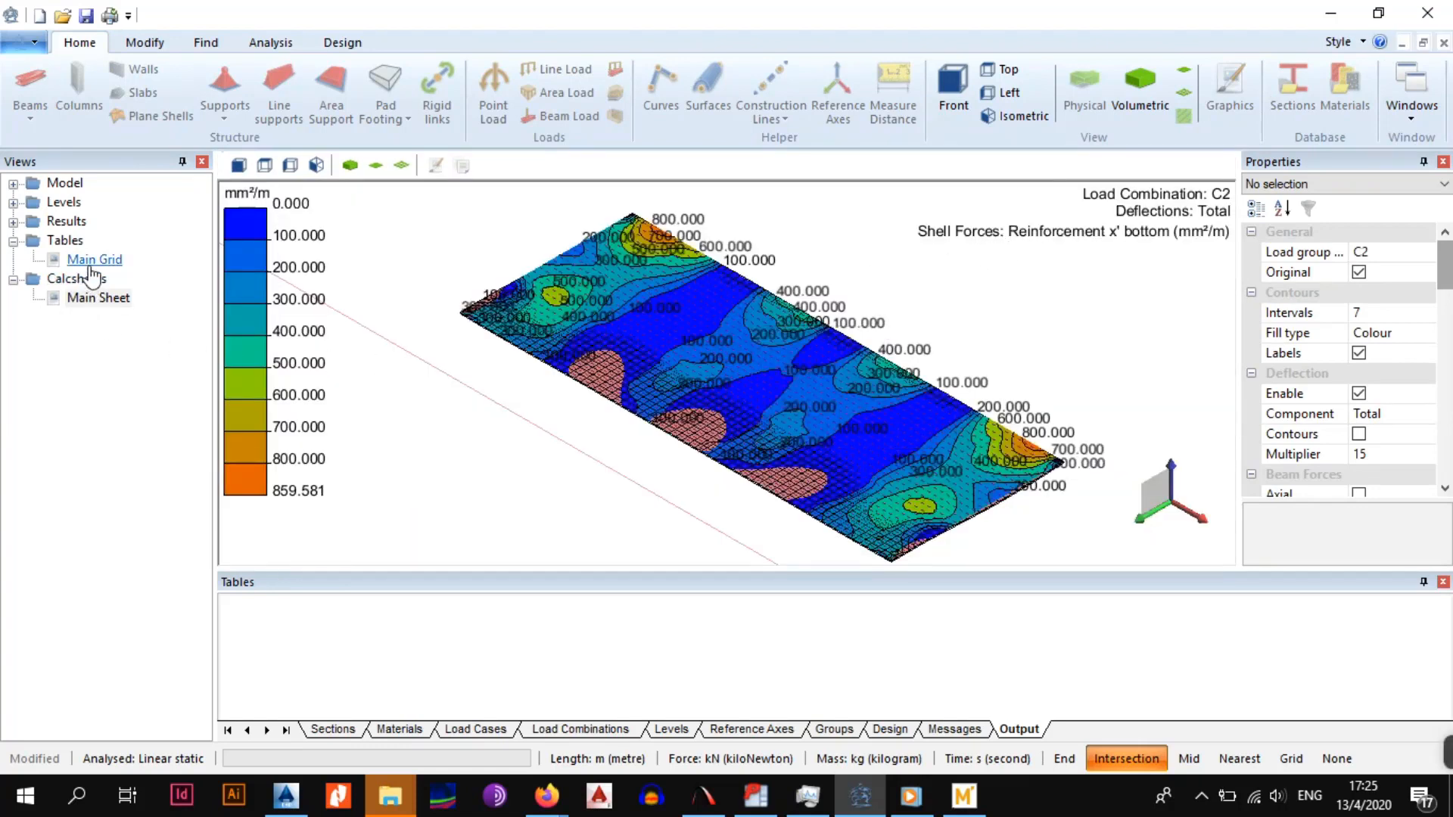
{"action": "mouse_move", "coordinate": [485, 333]}
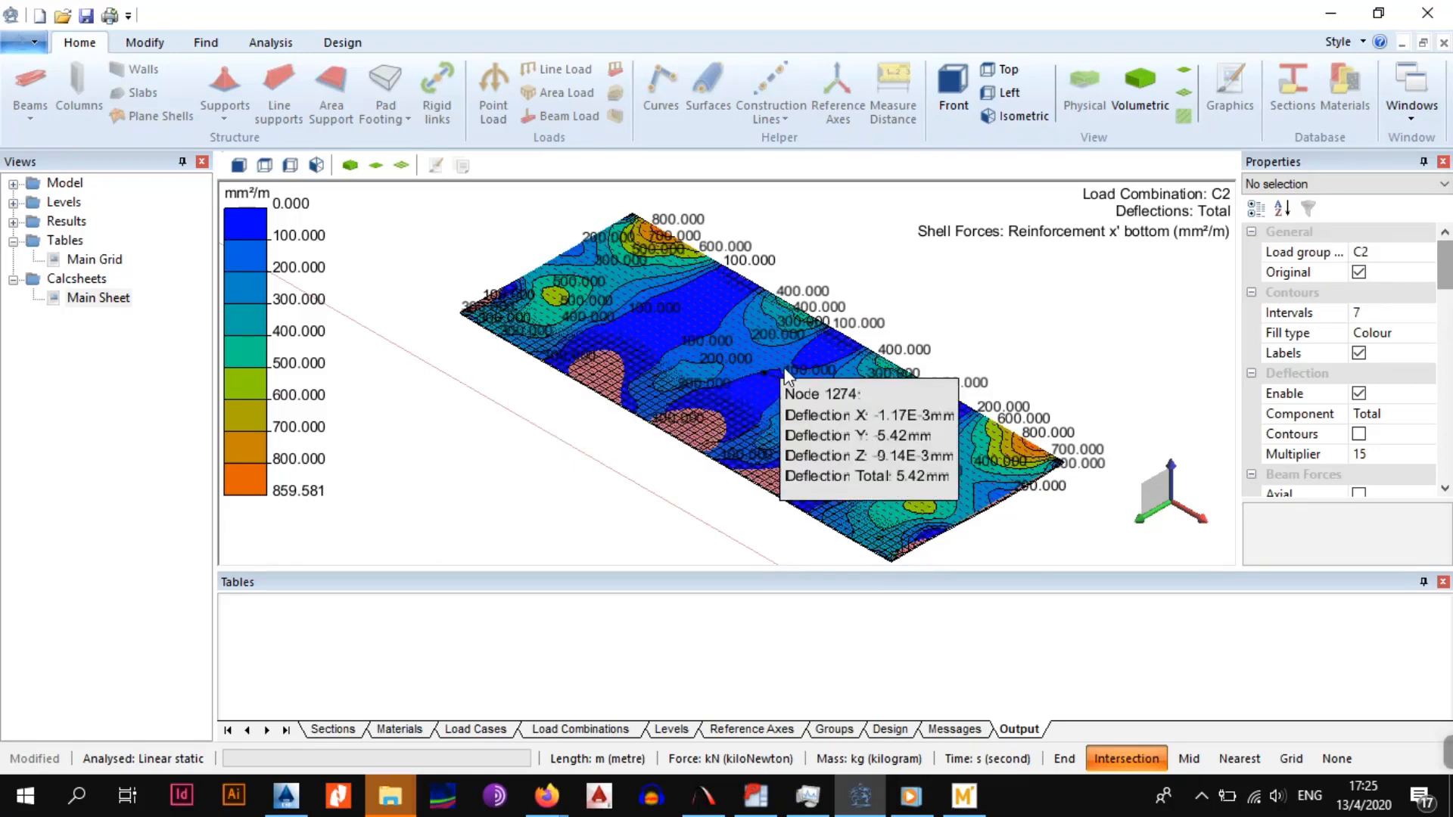
{"action": "mouse_move", "coordinate": [785, 371]}
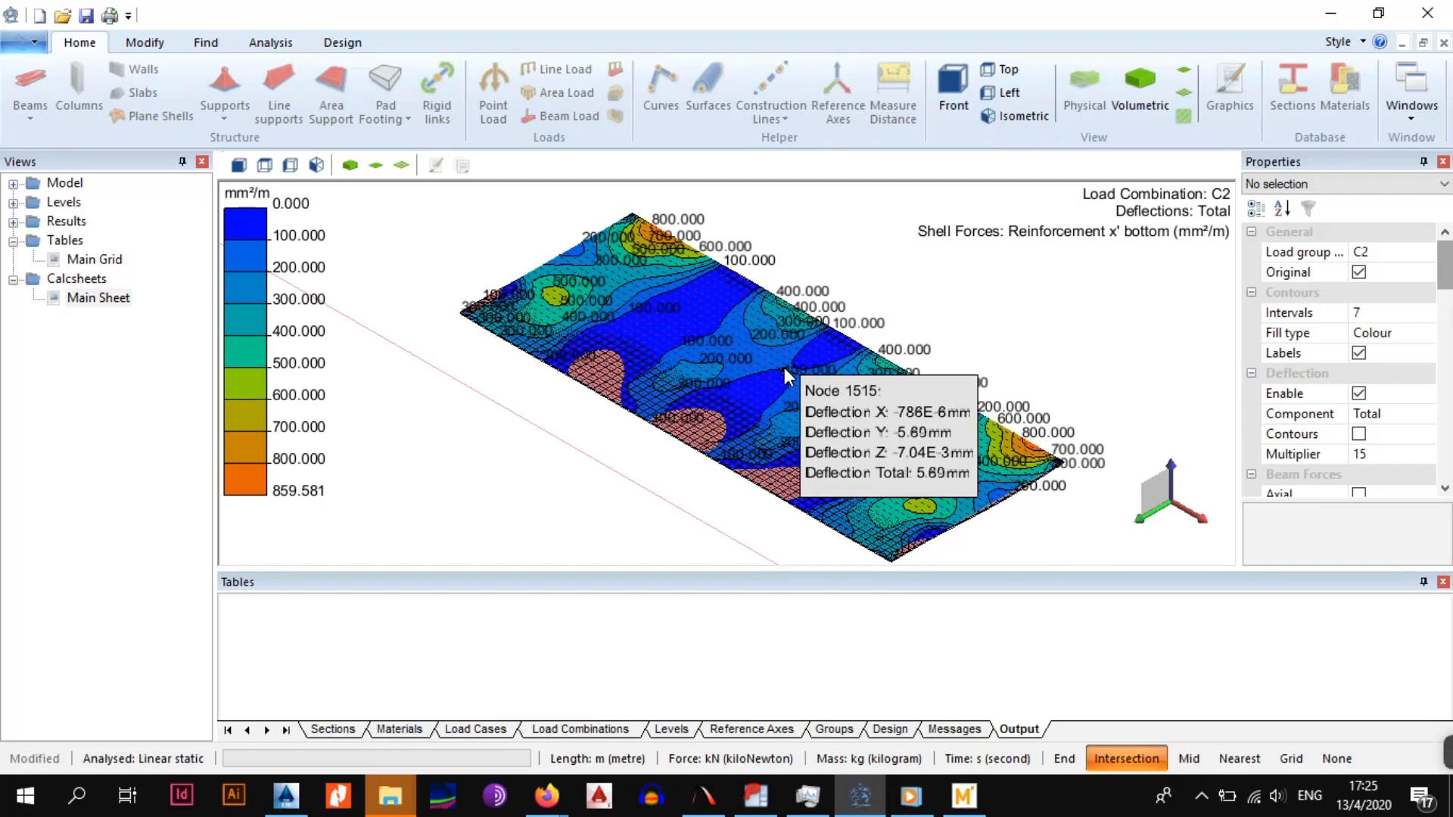